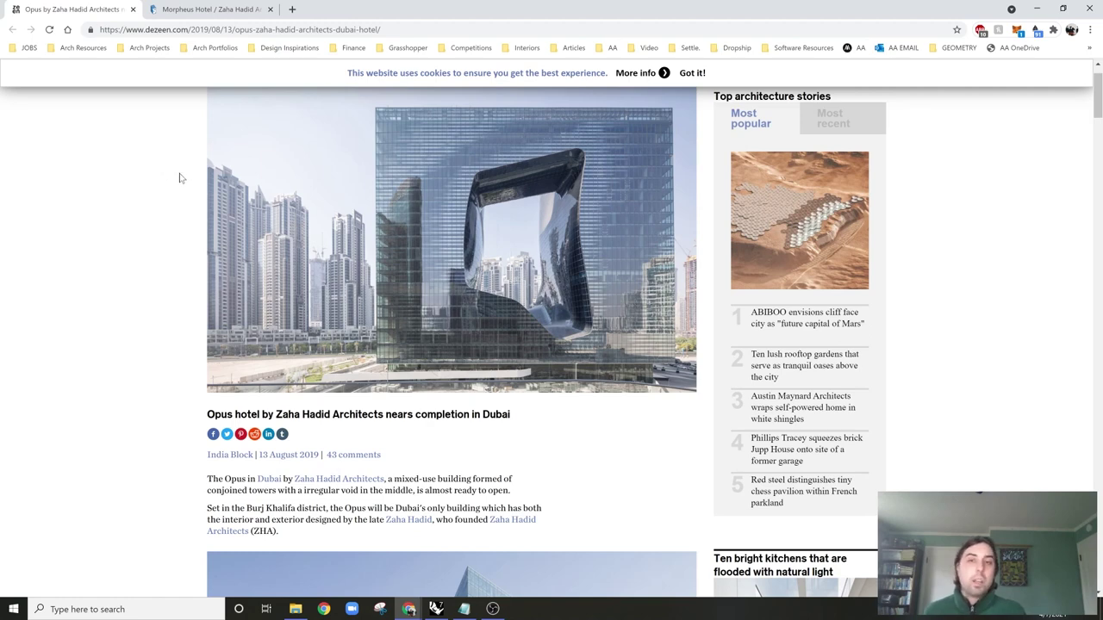
Step: Examine the photos of the Opus hotel's carved central void in the Dezeen article
{"action": "scroll", "coordinate": [168, 263], "scroll_direction": "up", "scroll_amount": 2}
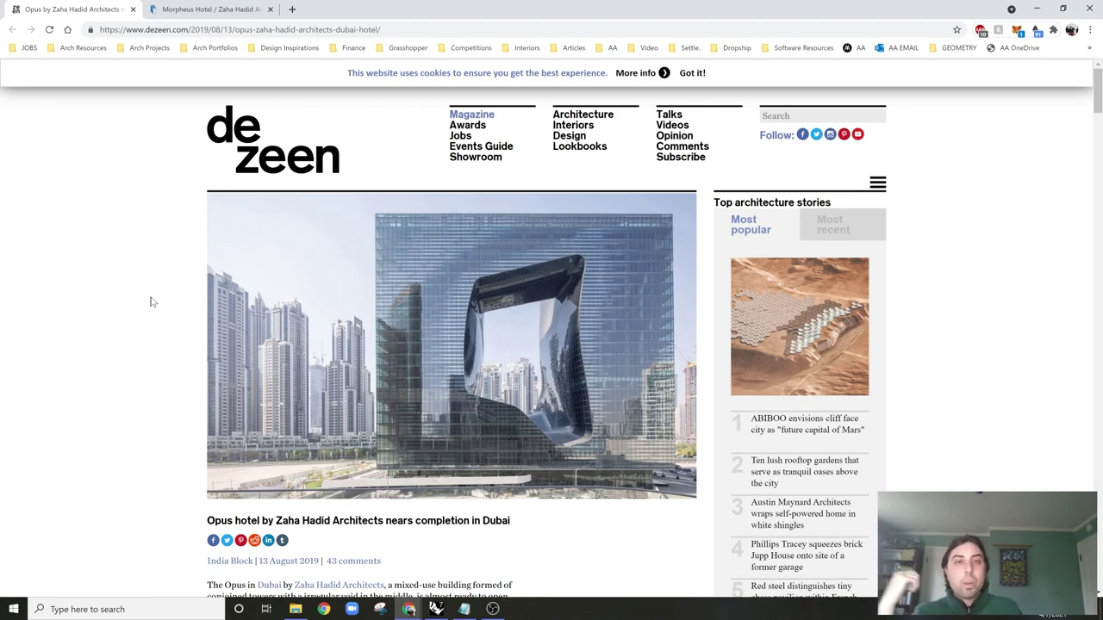
{"action": "scroll", "coordinate": [150, 302], "scroll_direction": "down", "scroll_amount": 3}
{"action": "scroll", "coordinate": [149, 299], "scroll_direction": "down", "scroll_amount": 5}
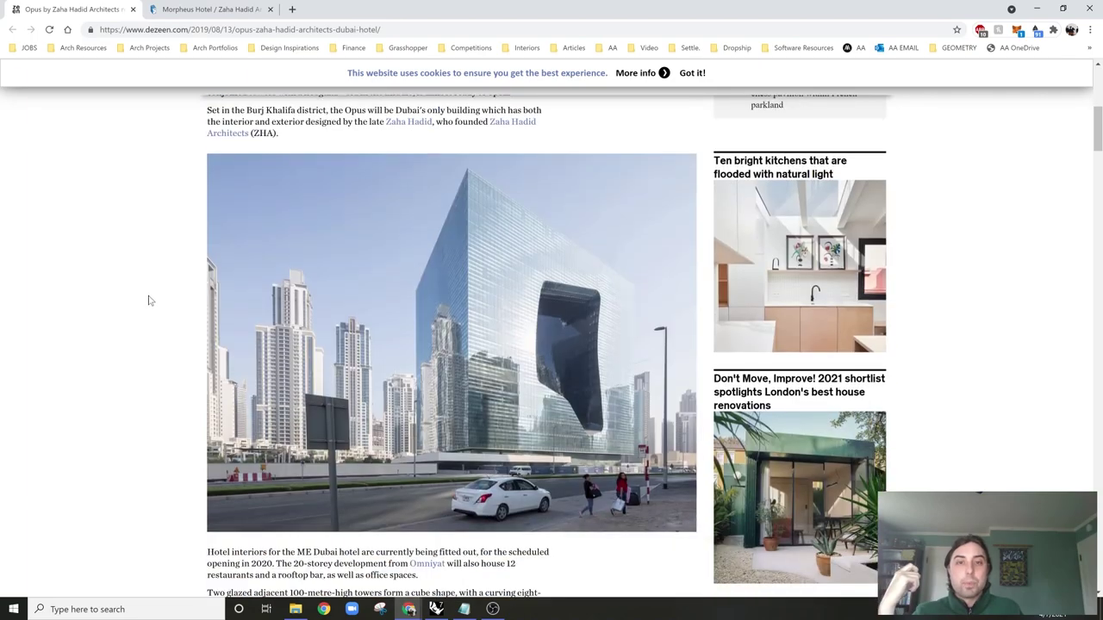
{"action": "scroll", "coordinate": [149, 299], "scroll_direction": "down", "scroll_amount": 3}
{"action": "scroll", "coordinate": [149, 299], "scroll_direction": "up", "scroll_amount": 12}
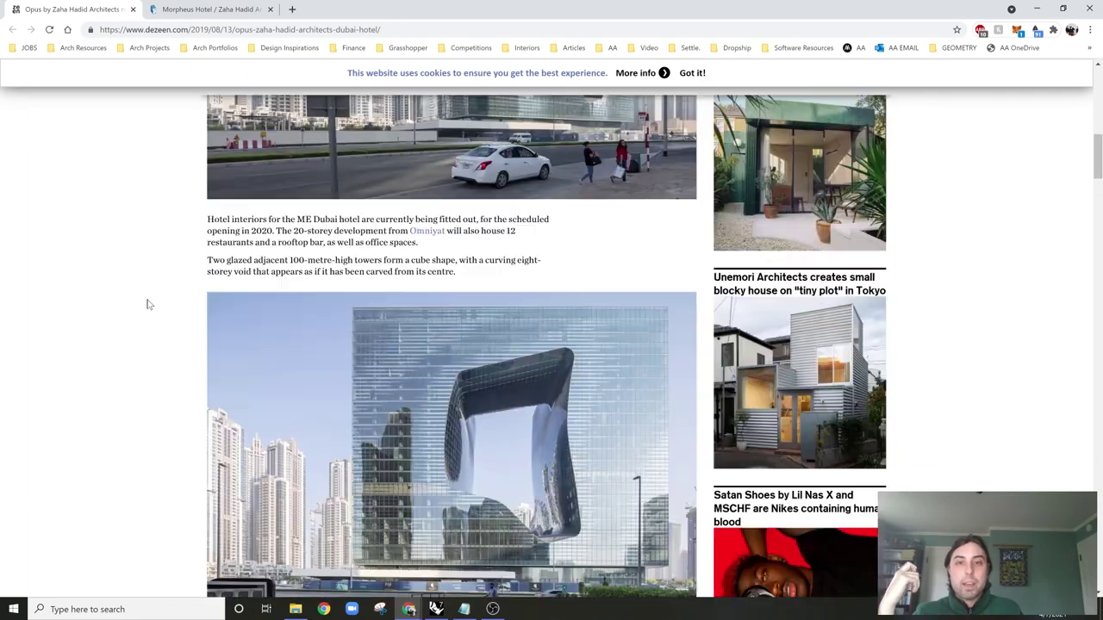
{"action": "scroll", "coordinate": [149, 301], "scroll_direction": "down", "scroll_amount": 3}
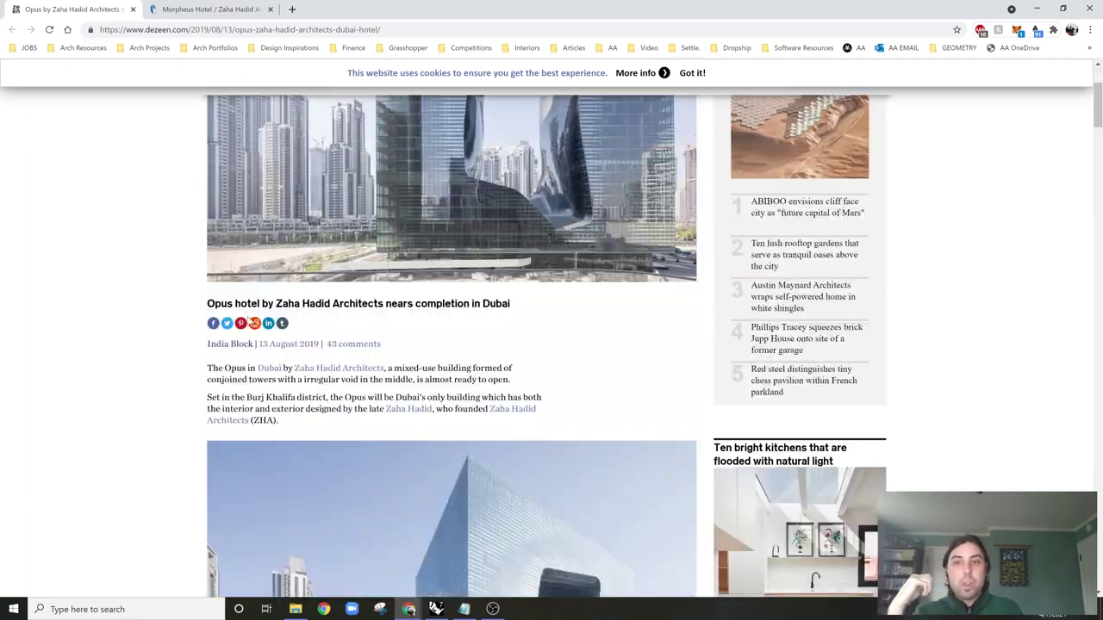
{"action": "scroll", "coordinate": [194, 334], "scroll_direction": "up", "scroll_amount": 3}
{"action": "scroll", "coordinate": [169, 341], "scroll_direction": "down", "scroll_amount": 15}
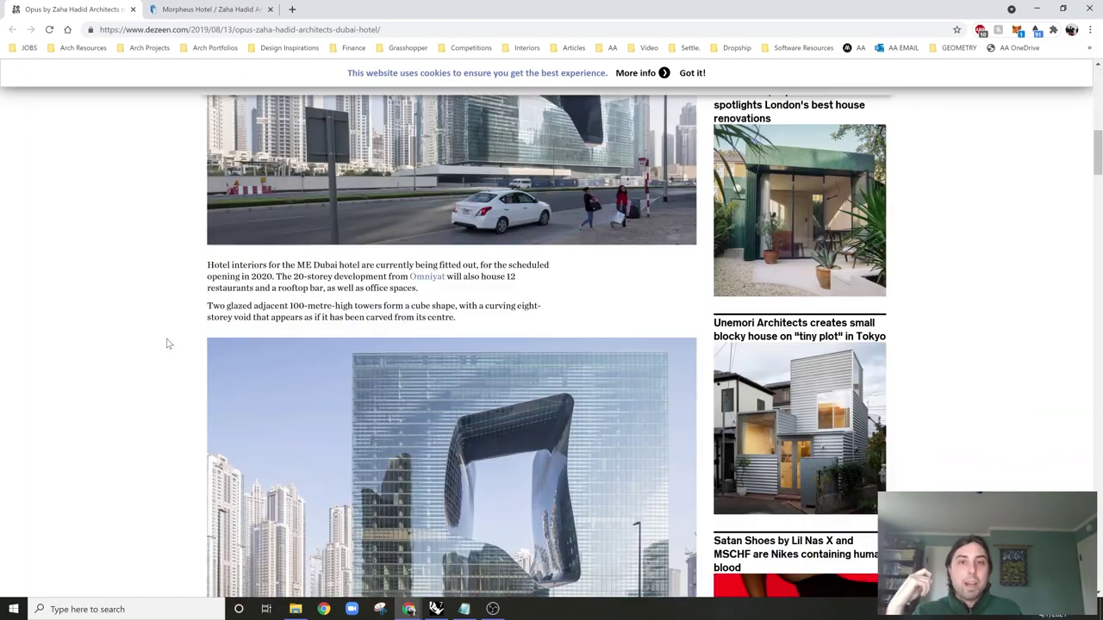
{"action": "scroll", "coordinate": [169, 343], "scroll_direction": "down", "scroll_amount": 7}
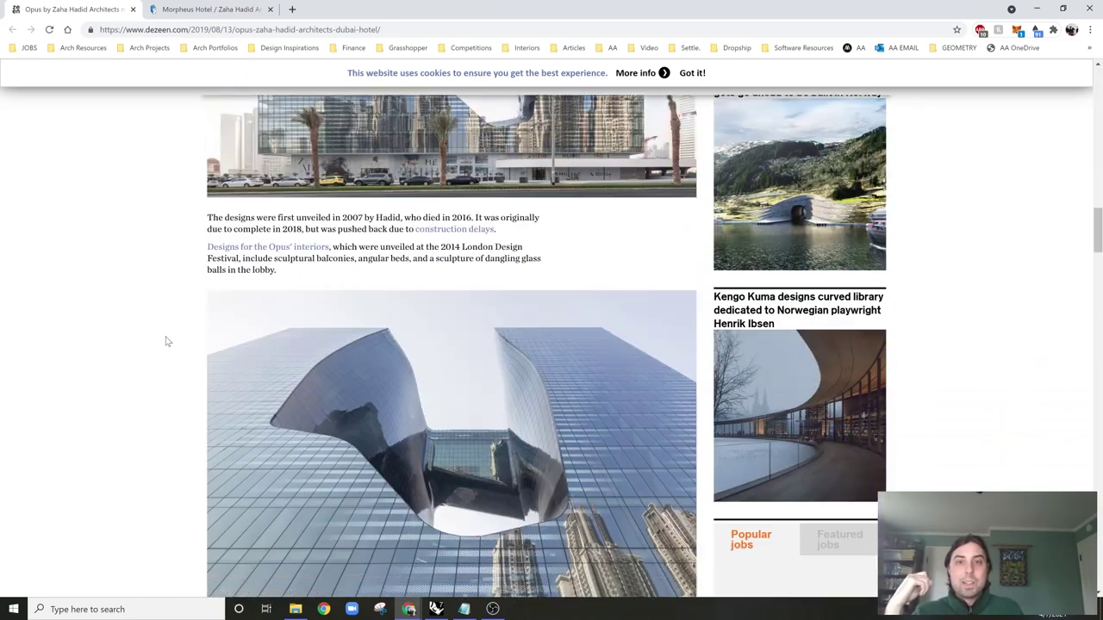
{"action": "scroll", "coordinate": [169, 344], "scroll_direction": "up", "scroll_amount": 7}
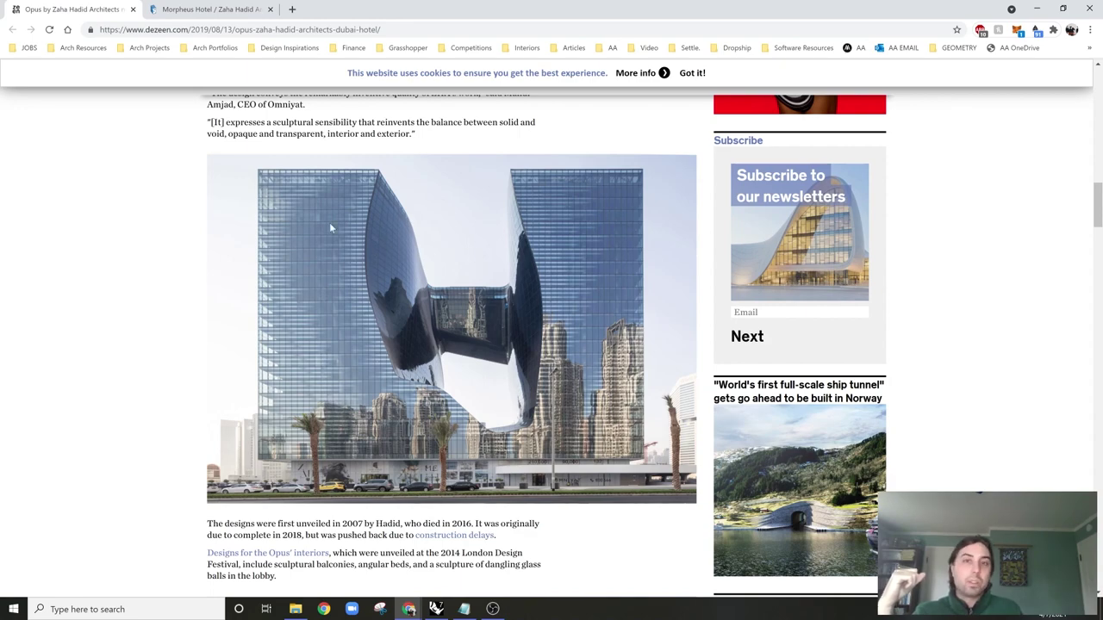
{"action": "scroll", "coordinate": [375, 177], "scroll_direction": "up", "scroll_amount": 6}
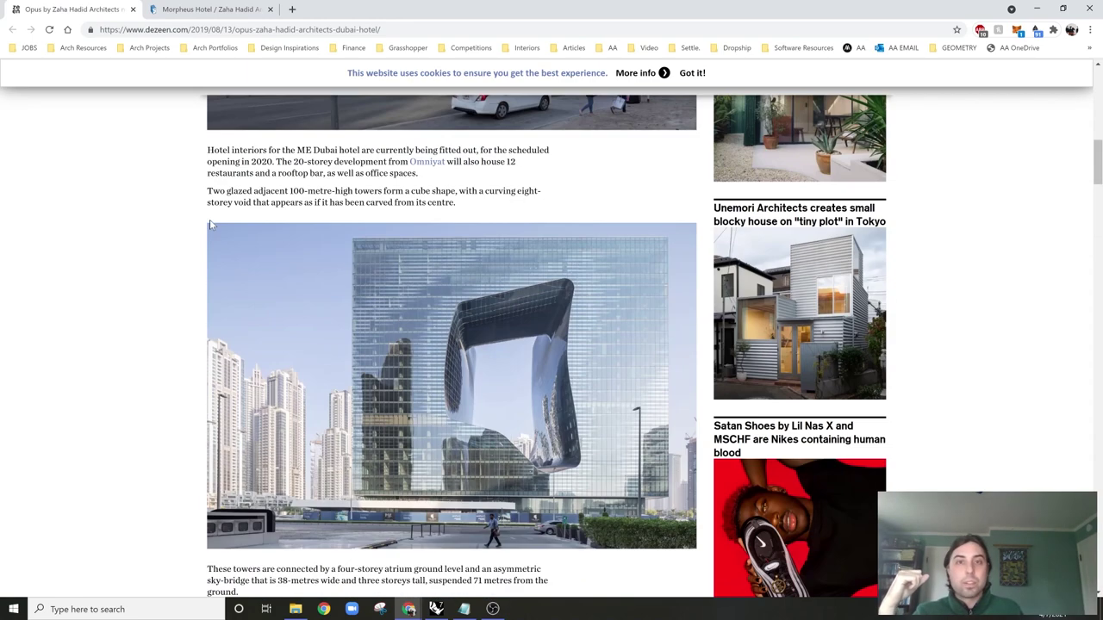
{"action": "scroll", "coordinate": [513, 354], "scroll_direction": "down", "scroll_amount": 10}
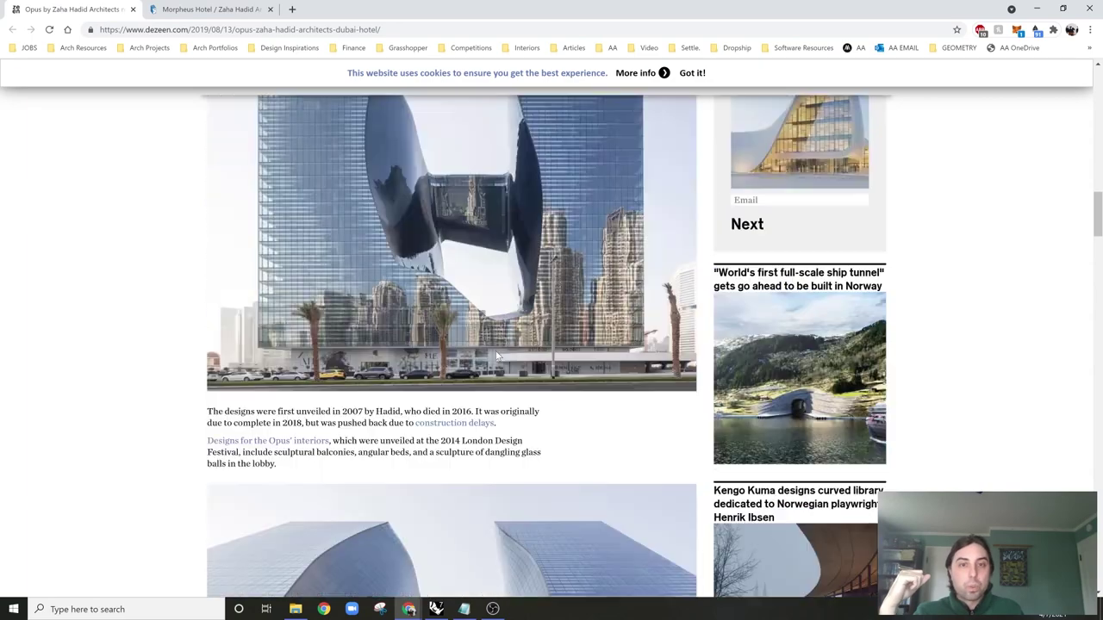
{"action": "scroll", "coordinate": [496, 357], "scroll_direction": "up", "scroll_amount": 18}
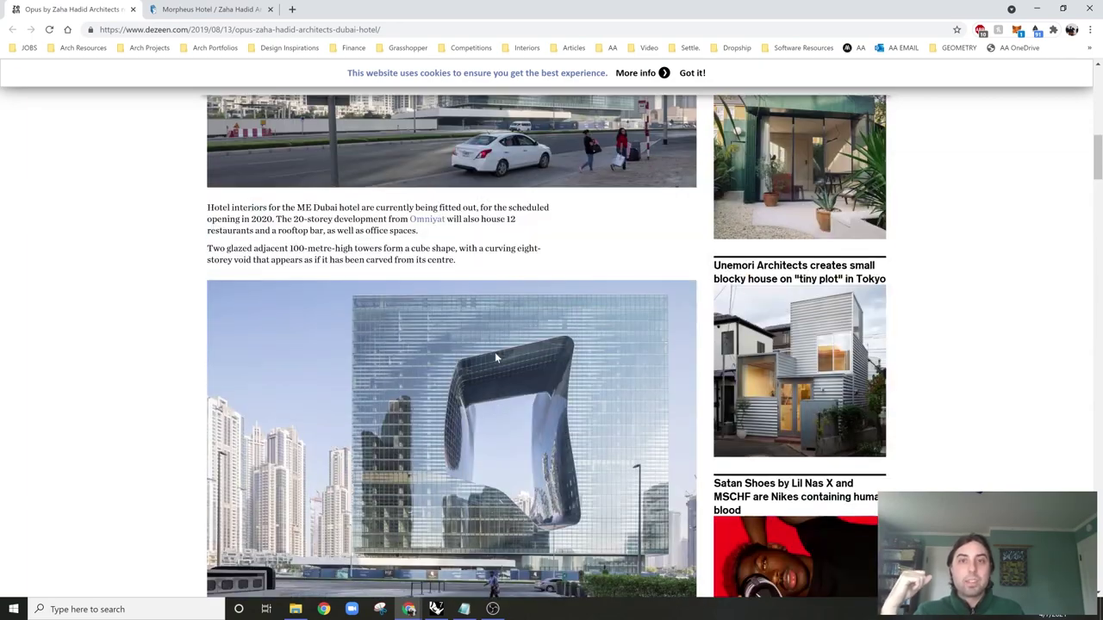
{"action": "scroll", "coordinate": [495, 357], "scroll_direction": "up", "scroll_amount": 3}
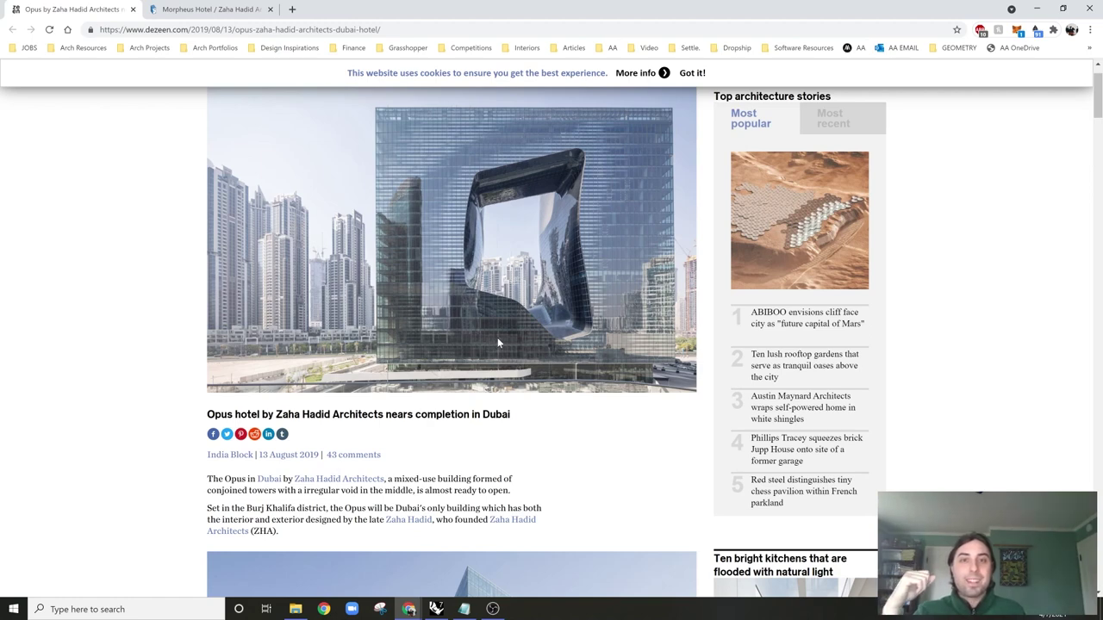
{"action": "scroll", "coordinate": [495, 343], "scroll_direction": "up", "scroll_amount": 2}
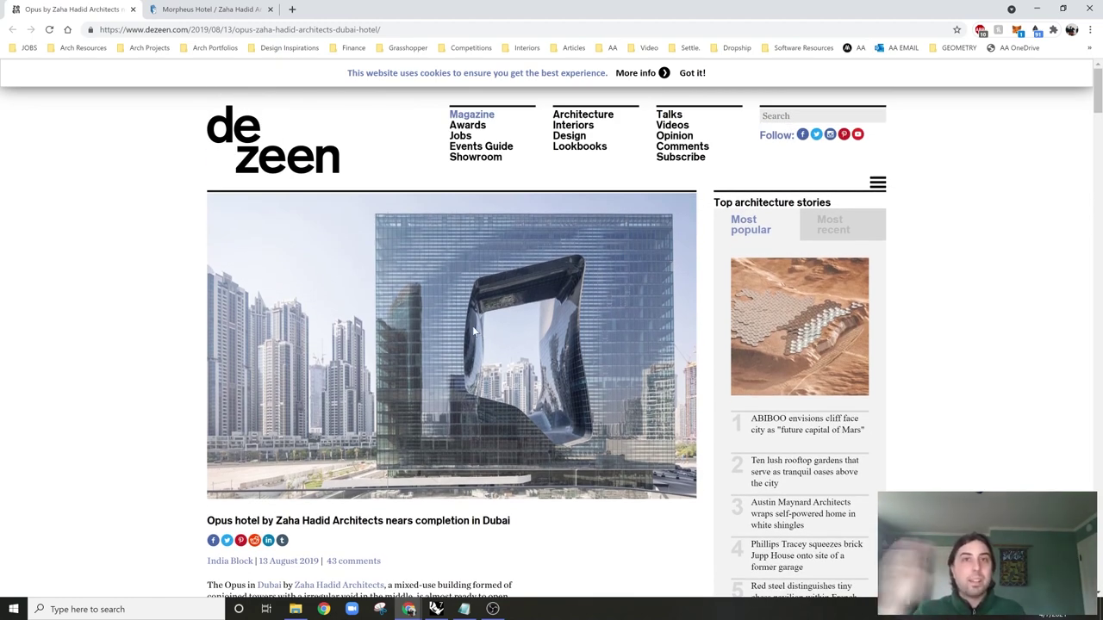
Step: Compare the Opus article with the ArchDaily page on the Morpheus Hotel, viewing the hotel's main photo enlarged
{"action": "left_click", "coordinate": [204, 7]}
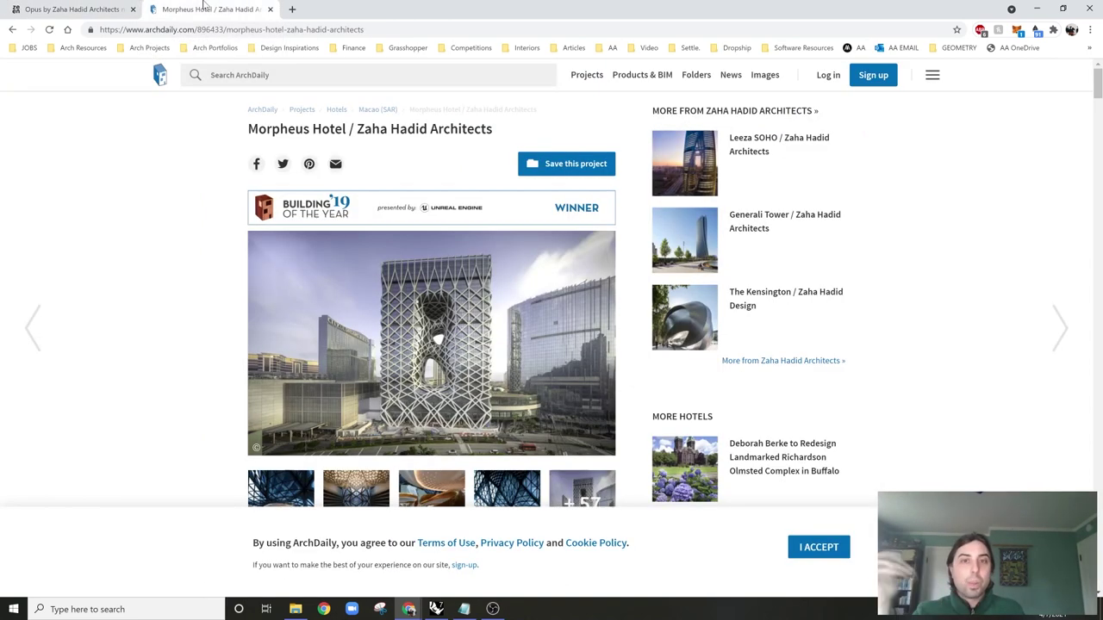
{"action": "left_click", "coordinate": [101, 7]}
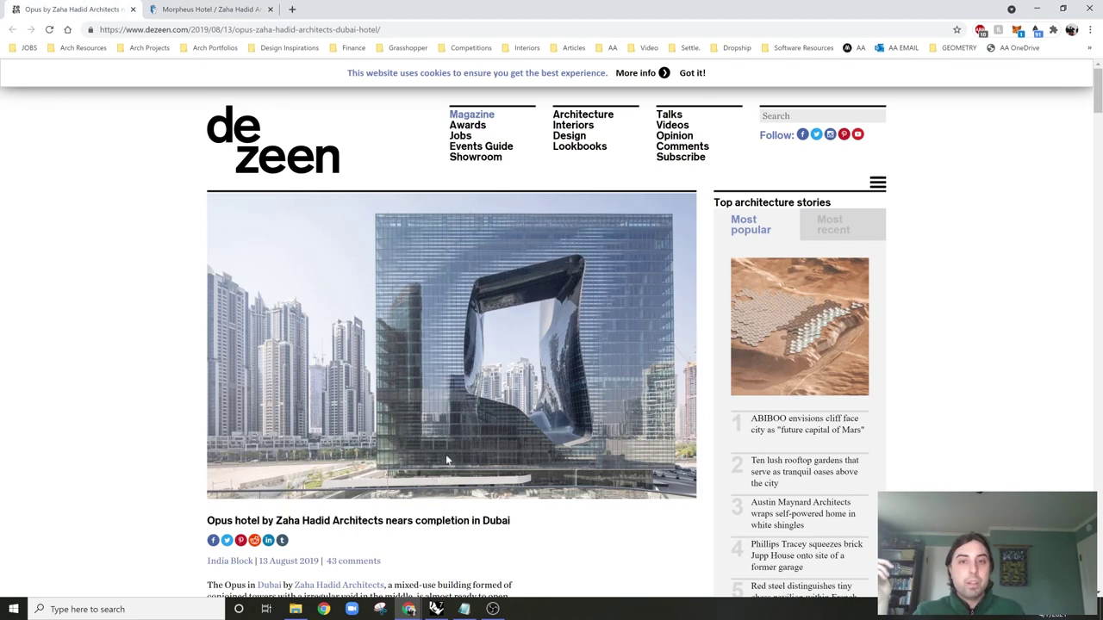
{"action": "left_click", "coordinate": [201, 8]}
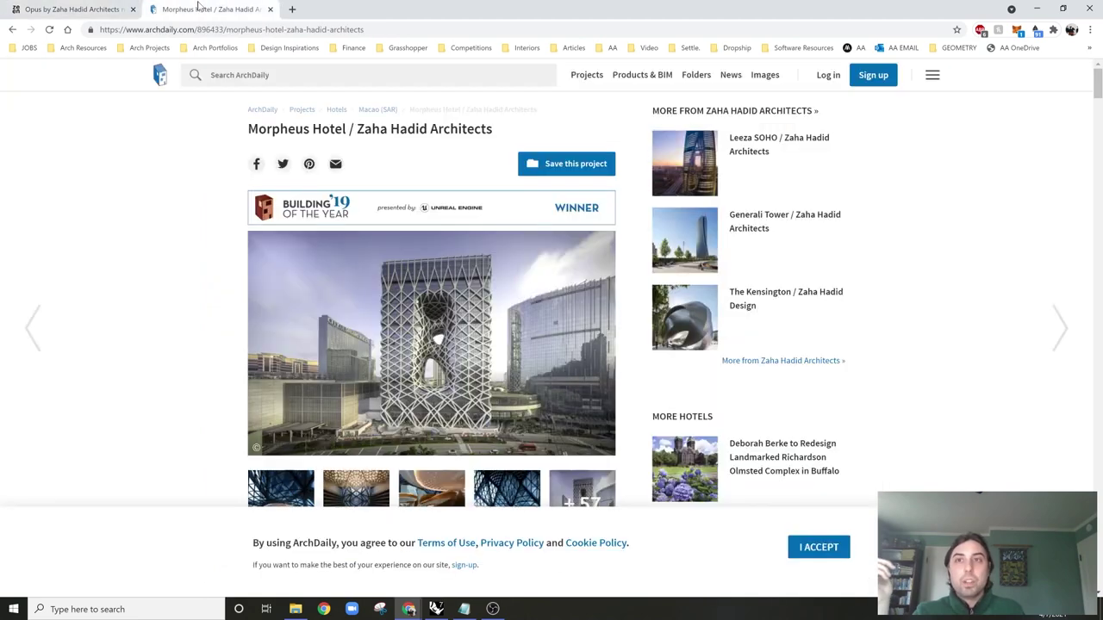
{"action": "left_click", "coordinate": [458, 378]}
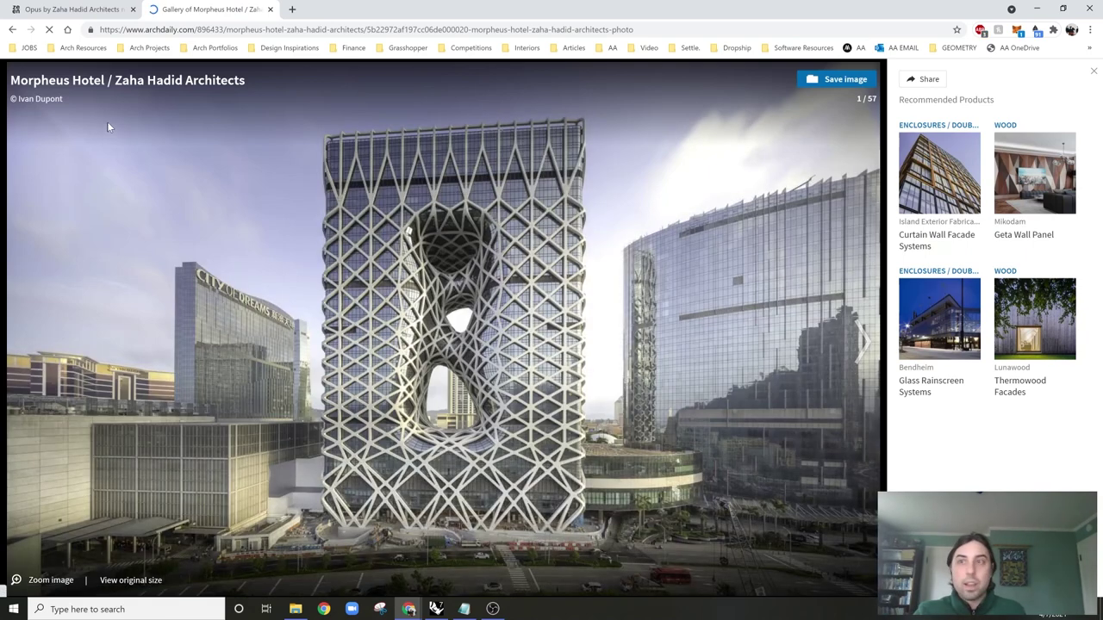
{"action": "left_click", "coordinate": [1094, 71]}
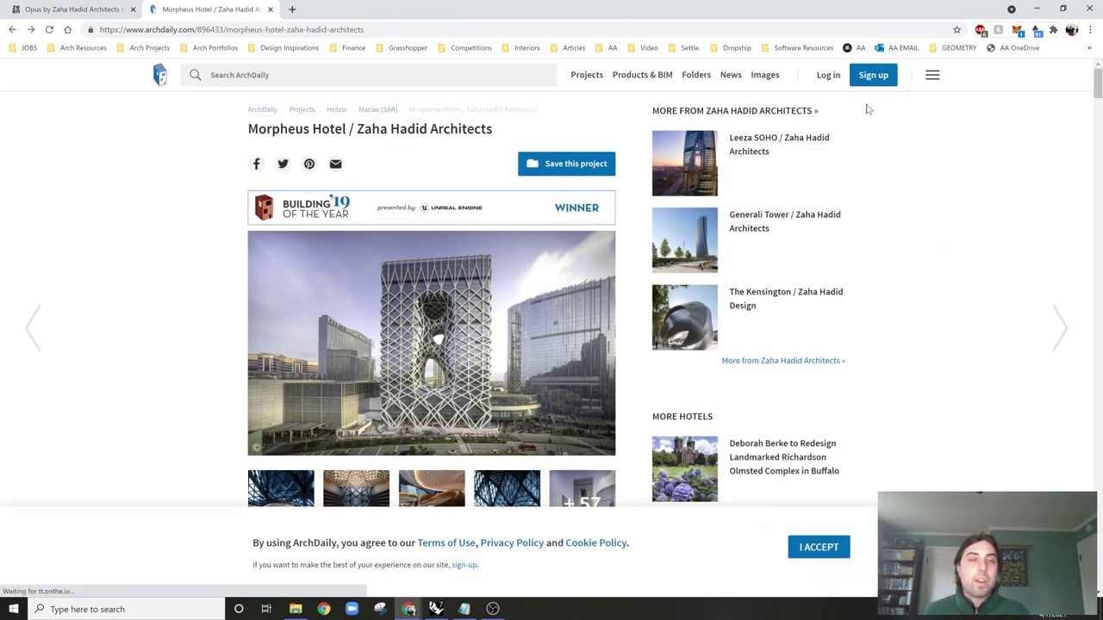
Step: Switch to Rhinoceros and examine the Opus and Hotel Morpheus reference pictures in the perspective view
{"action": "left_click", "coordinate": [1034, 8]}
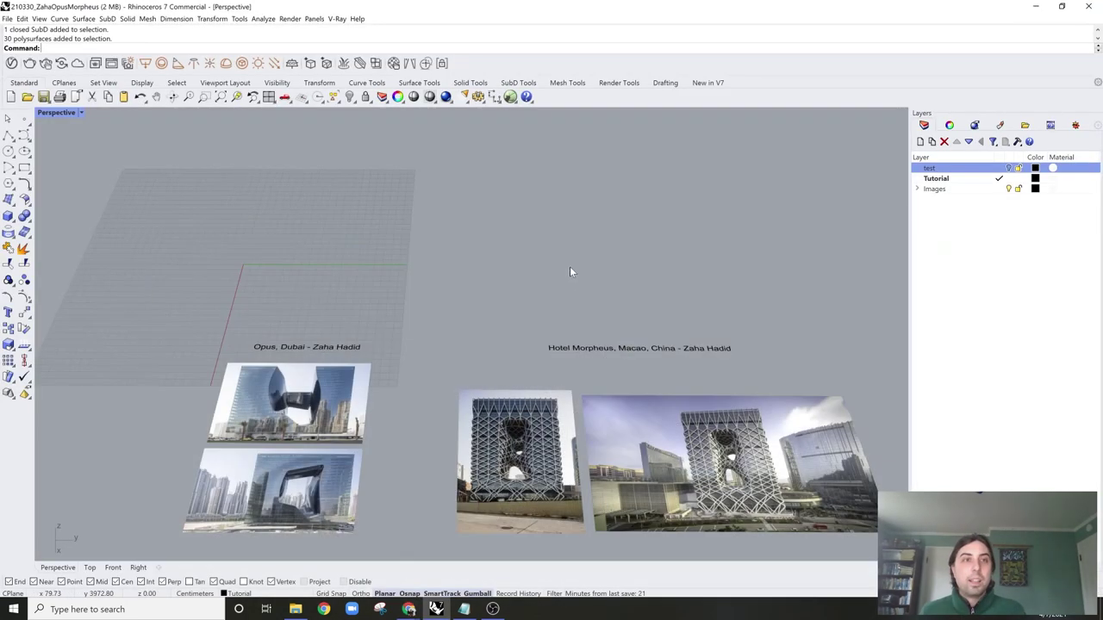
{"action": "right_click_drag", "start_coordinate": [541, 245], "coordinate": [463, 290]}
{"action": "scroll", "coordinate": [501, 266], "scroll_direction": "up", "scroll_amount": 2}
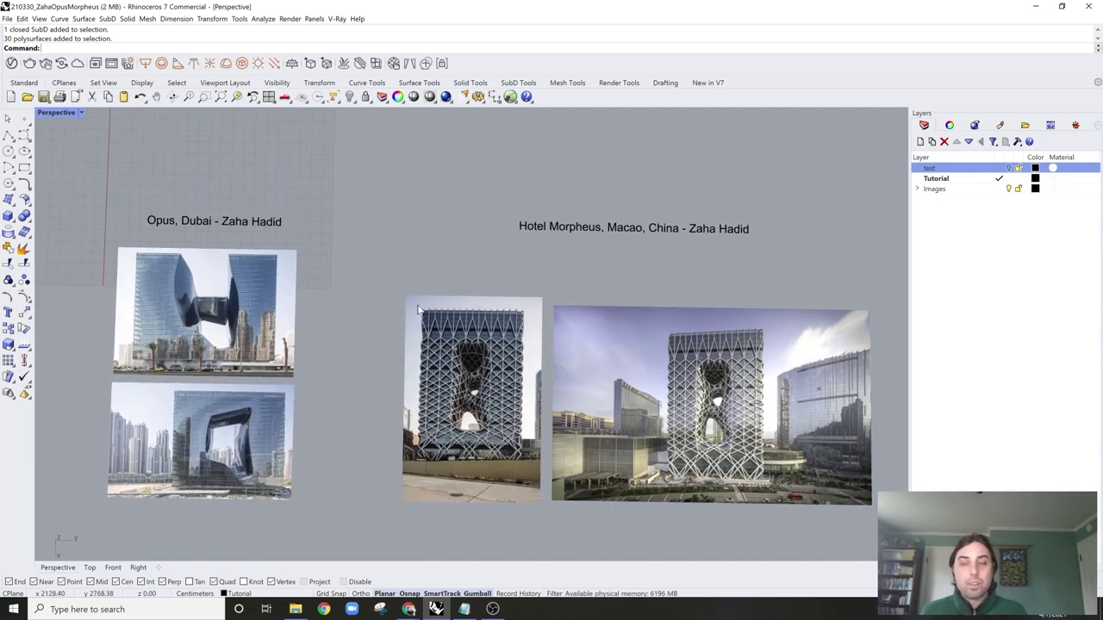
{"action": "scroll", "coordinate": [422, 315], "scroll_direction": "up", "scroll_amount": 4}
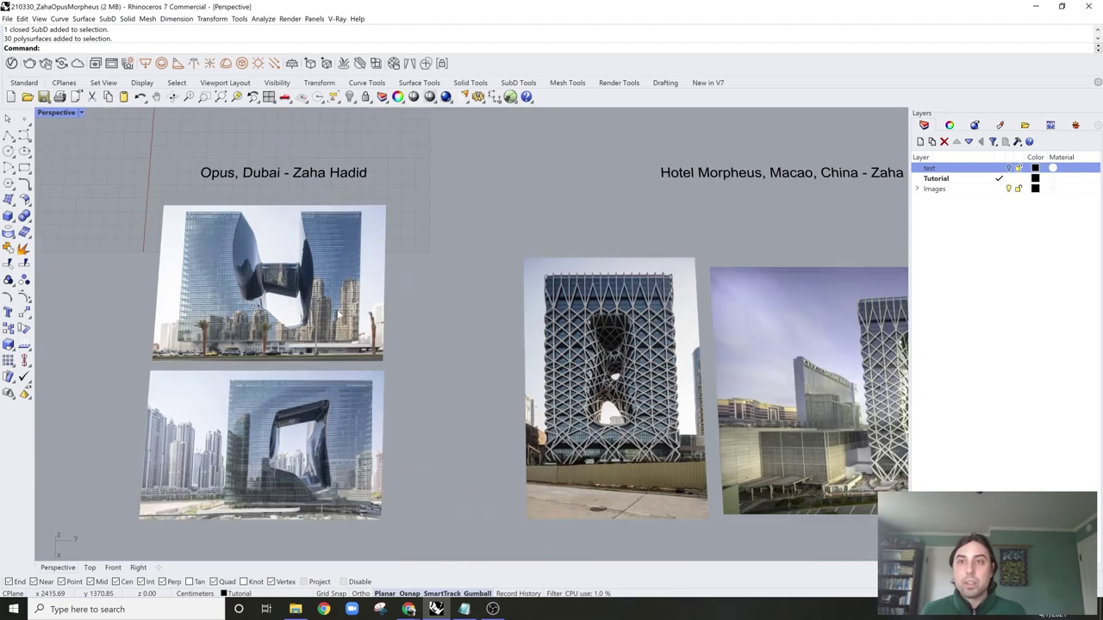
{"action": "right_click_drag", "start_coordinate": [338, 314], "coordinate": [368, 317], "text": "shift"}
{"action": "scroll", "coordinate": [429, 294], "scroll_direction": "down", "scroll_amount": 4}
{"action": "right_click_drag", "start_coordinate": [429, 293], "coordinate": [382, 309], "text": "shift"}
{"action": "scroll", "coordinate": [375, 286], "scroll_direction": "up", "scroll_amount": 2}
{"action": "scroll", "coordinate": [442, 299], "scroll_direction": "down", "scroll_amount": 4}
{"action": "right_click_drag", "start_coordinate": [455, 310], "coordinate": [468, 363], "text": "shift"}
{"action": "scroll", "coordinate": [456, 312], "scroll_direction": "up", "scroll_amount": 3}
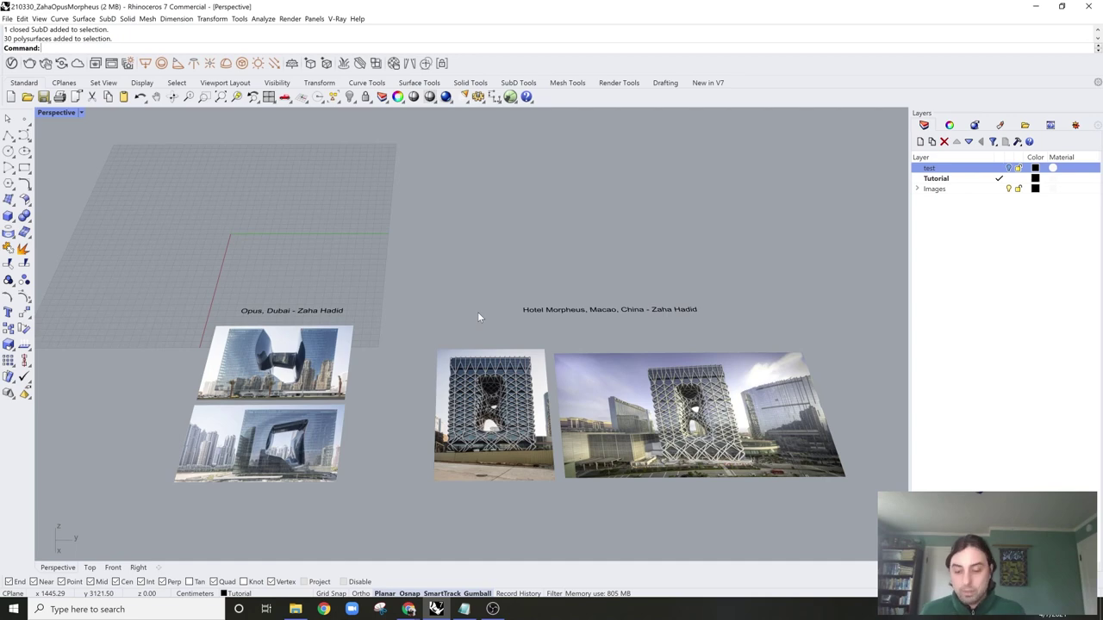
Step: Insert the 07_ZHA_Opus_Dubai photo from the Desktop as a picture in the empty area behind the Hotel Morpheus title
{"action": "type", "text": "Picture"}
{"action": "key", "text": "Return"}
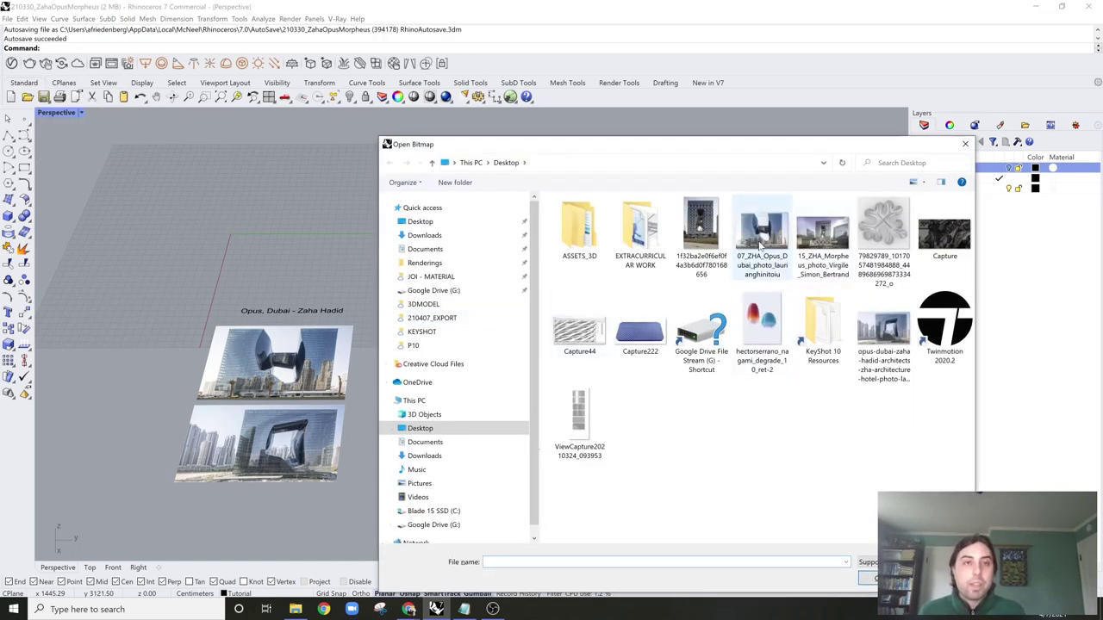
{"action": "double_click", "coordinate": [761, 245]}
{"action": "left_click", "coordinate": [495, 272]}
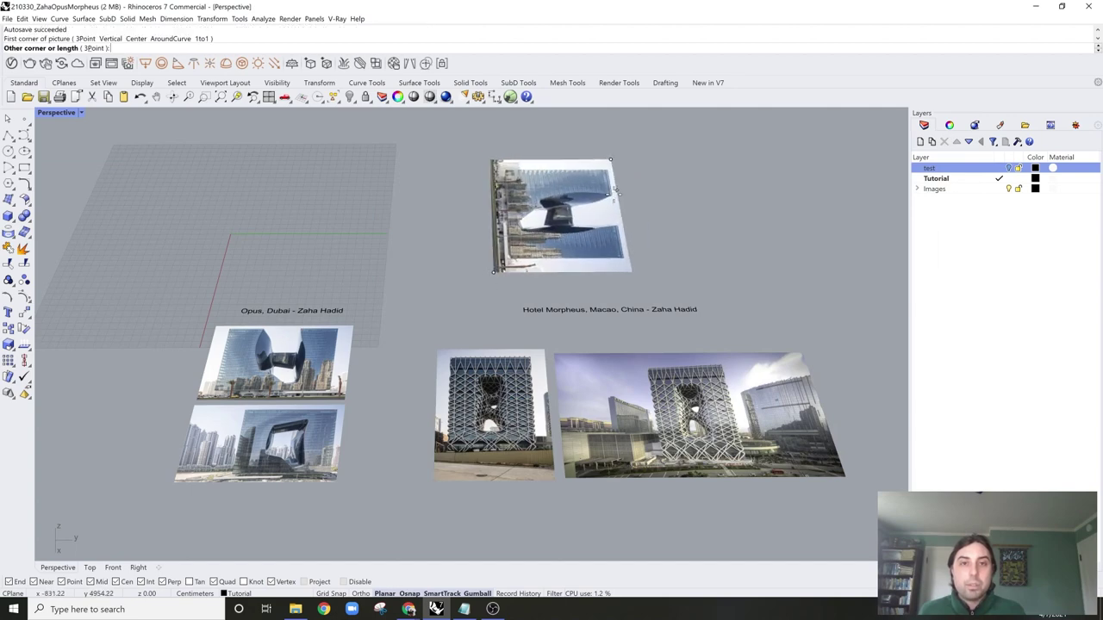
{"action": "right_click_drag", "start_coordinate": [618, 166], "coordinate": [593, 240], "text": "shift"}
{"action": "left_click", "coordinate": [590, 289]}
{"action": "scroll", "coordinate": [590, 289], "scroll_direction": "up", "scroll_amount": 6}
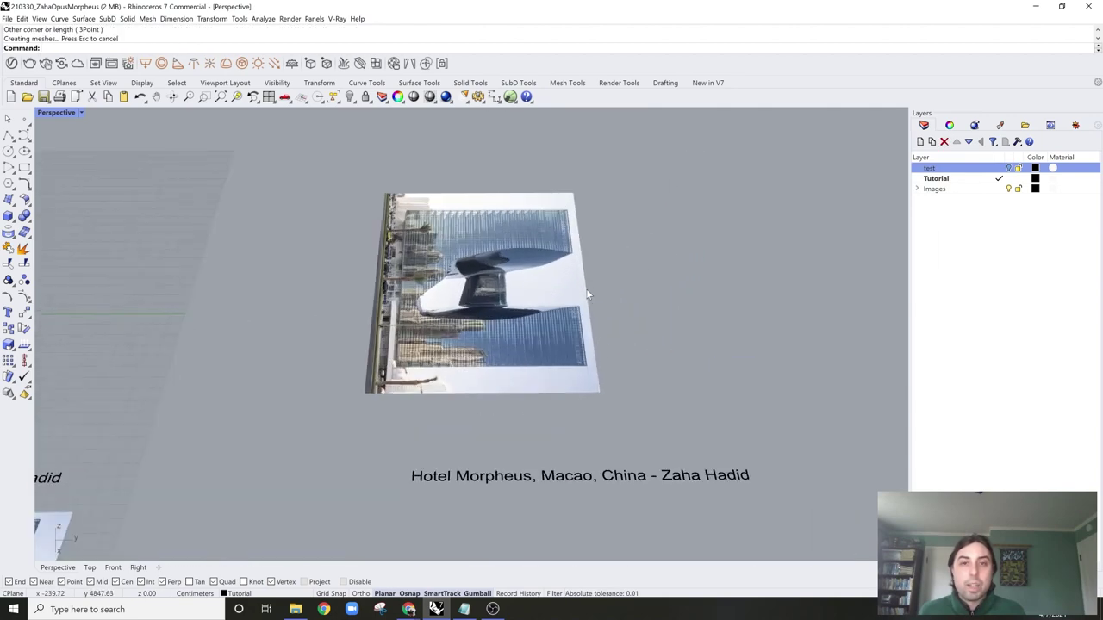
Step: Rotate the inserted Opus picture a quarter turn so the building stands upright
{"action": "left_click", "coordinate": [549, 289]}
{"action": "left_click_drag", "start_coordinate": [465, 274], "coordinate": [422, 367]}
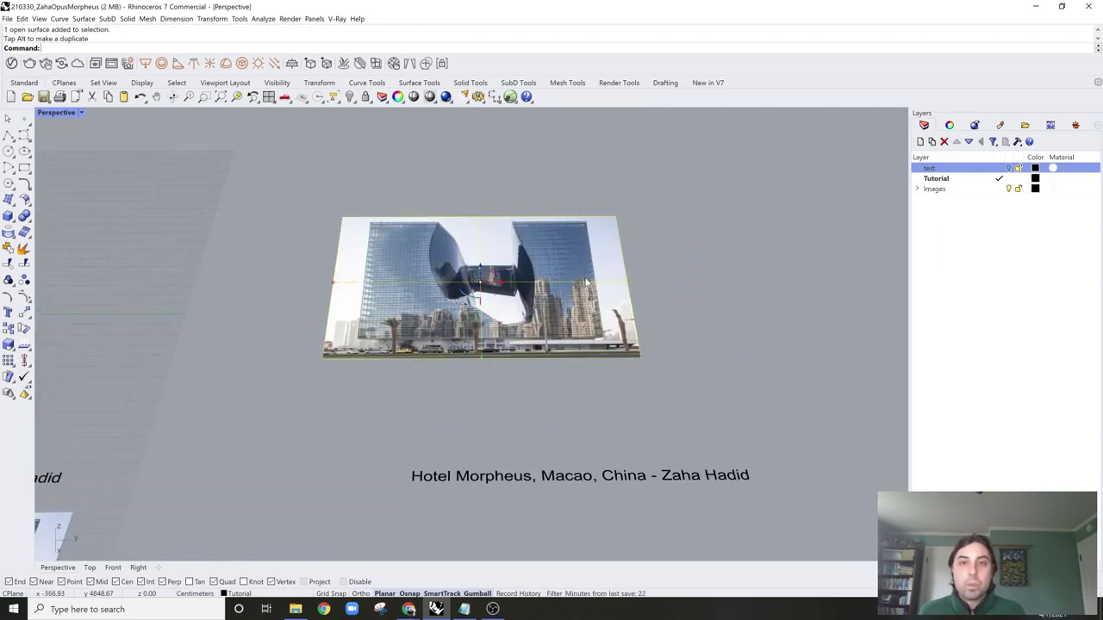
{"action": "scroll", "coordinate": [556, 322], "scroll_direction": "down", "scroll_amount": 4}
{"action": "scroll", "coordinate": [542, 292], "scroll_direction": "up", "scroll_amount": 7}
Step: Delete the extra Opus picture behind the Hotel Morpheus title
{"action": "left_click", "coordinate": [535, 275]}
{"action": "right_click_drag", "start_coordinate": [534, 276], "coordinate": [570, 279]}
{"action": "key", "text": "Delete"}
{"action": "scroll", "coordinate": [542, 221], "scroll_direction": "down", "scroll_amount": 3}
{"action": "scroll", "coordinate": [556, 280], "scroll_direction": "up", "scroll_amount": 5}
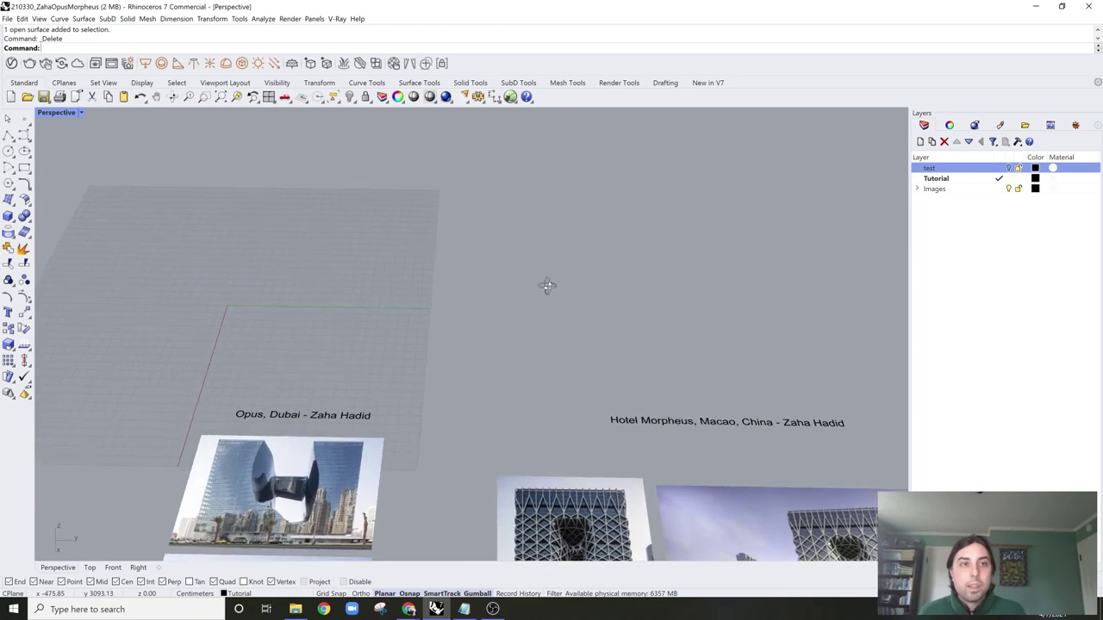
{"action": "scroll", "coordinate": [412, 341], "scroll_direction": "down", "scroll_amount": 5}
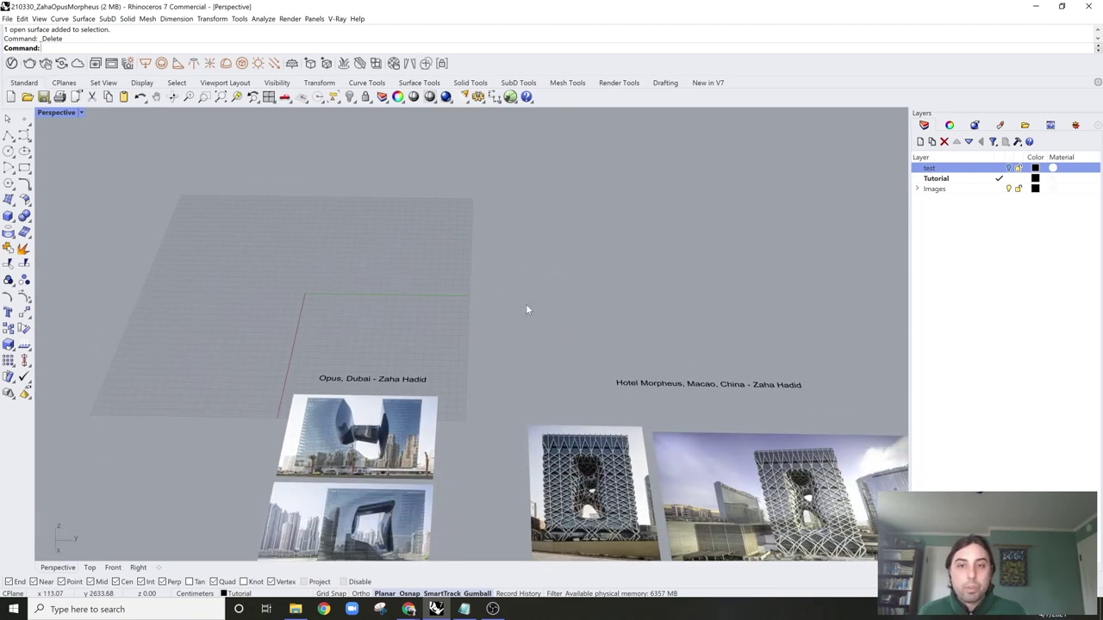
Step: Hide the MORPHEUS sublayer of the Images layer, keeping the OPUS pictures shown, and collapse the Images group
{"action": "left_click", "coordinate": [918, 190]}
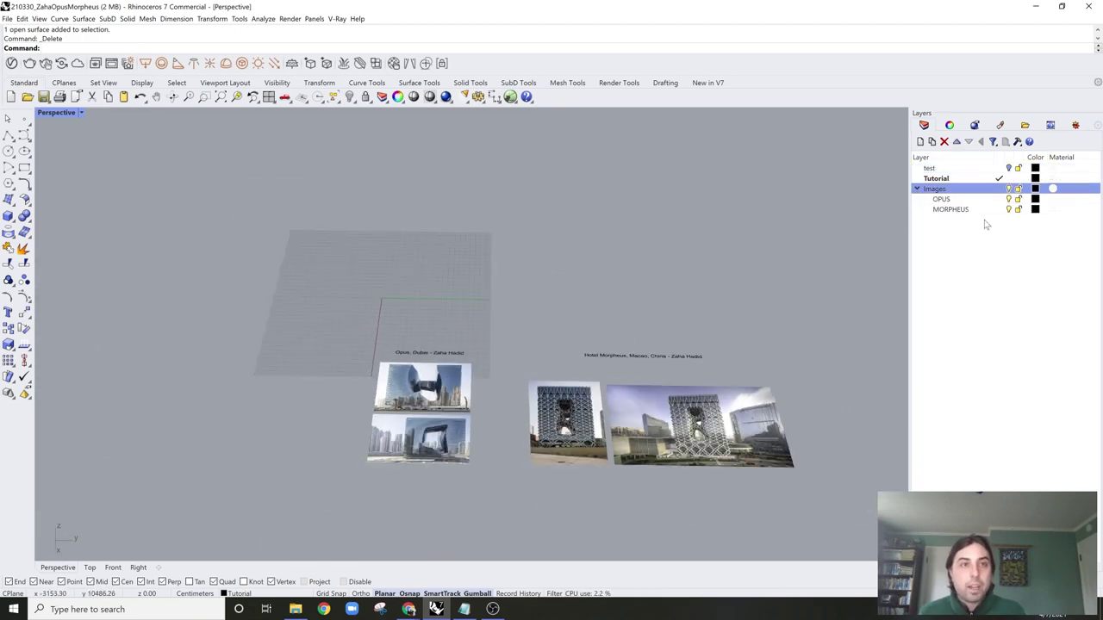
{"action": "left_click", "coordinate": [1009, 210]}
{"action": "scroll", "coordinate": [598, 326], "scroll_direction": "up", "scroll_amount": 3}
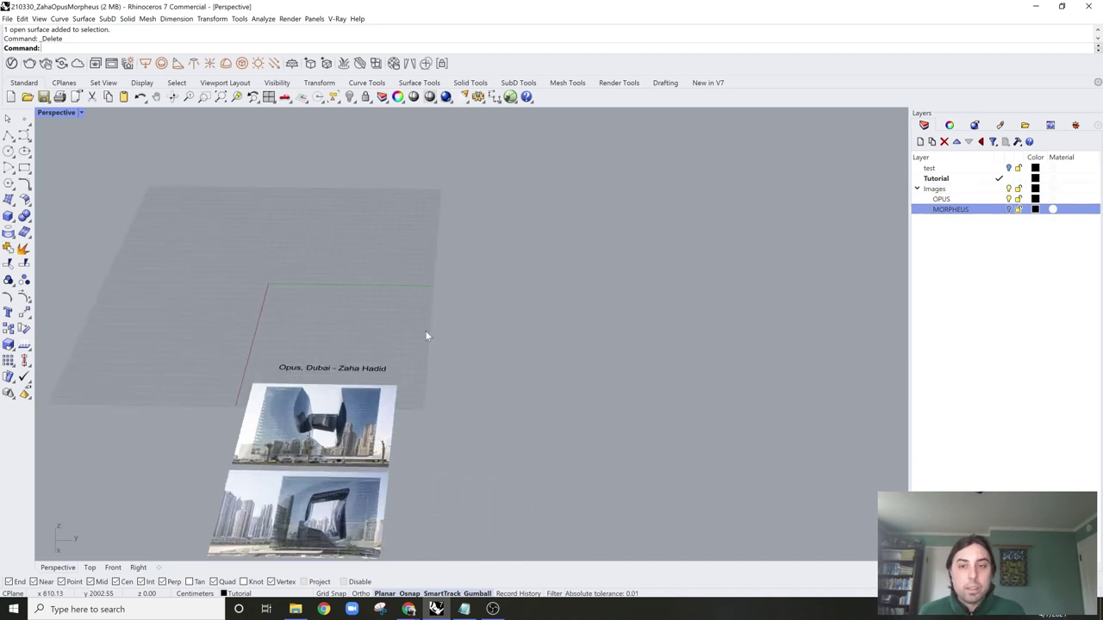
{"action": "scroll", "coordinate": [425, 330], "scroll_direction": "up", "scroll_amount": 2}
{"action": "mouse_move", "coordinate": [428, 325]}
{"action": "right_mouse_down"}
{"action": "mouse_move", "coordinate": [413, 309]}
{"action": "mouse_move", "coordinate": [447, 329]}
{"action": "right_mouse_up"}
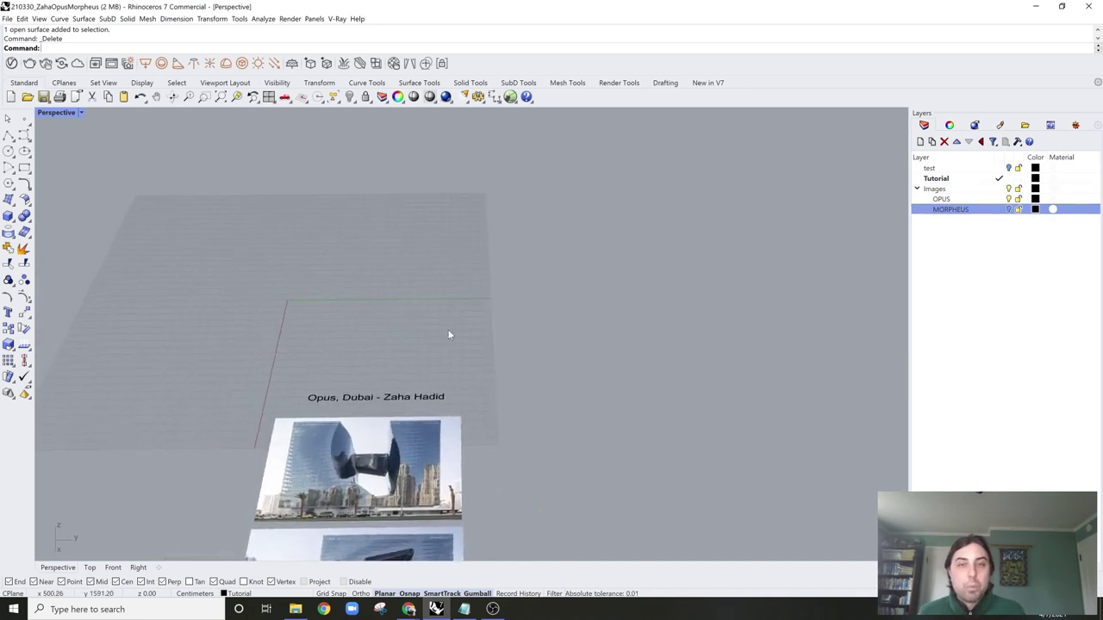
{"action": "left_click", "coordinate": [917, 189]}
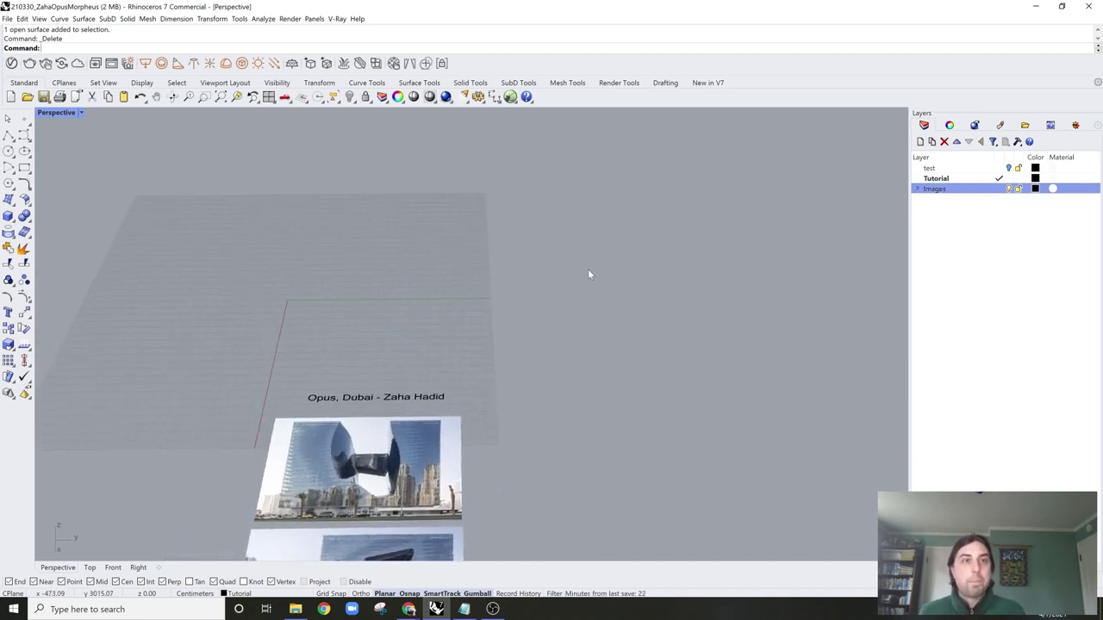
Step: Draw a SubD box about 540 cm high with two divisions per direction on the grid behind the Opus title
{"action": "scroll", "coordinate": [472, 290], "scroll_direction": "up", "scroll_amount": 2}
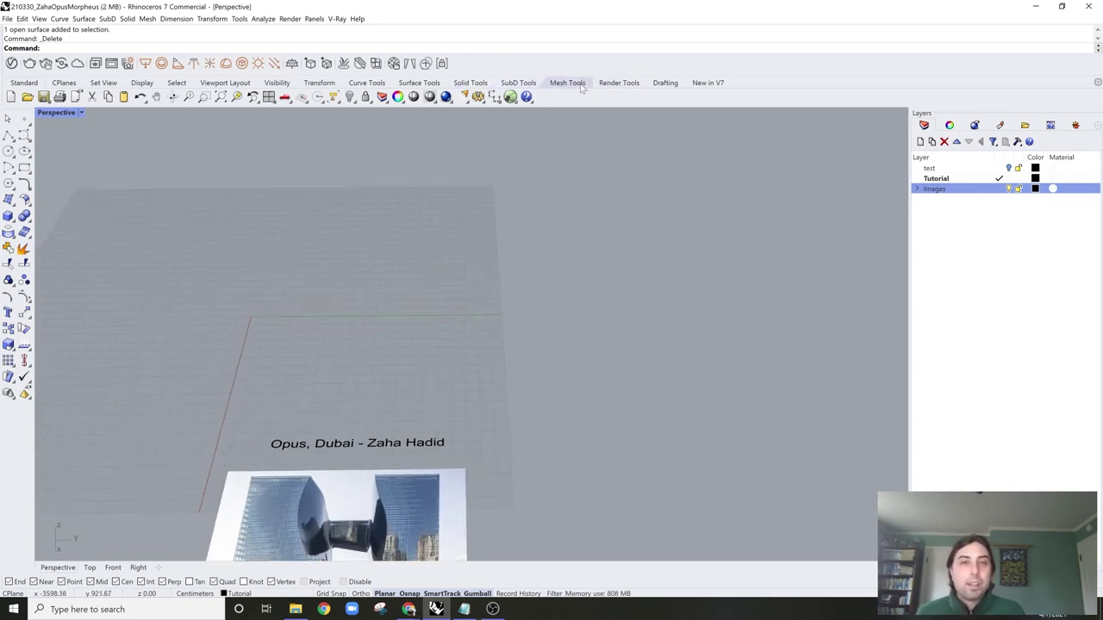
{"action": "left_click", "coordinate": [554, 86]}
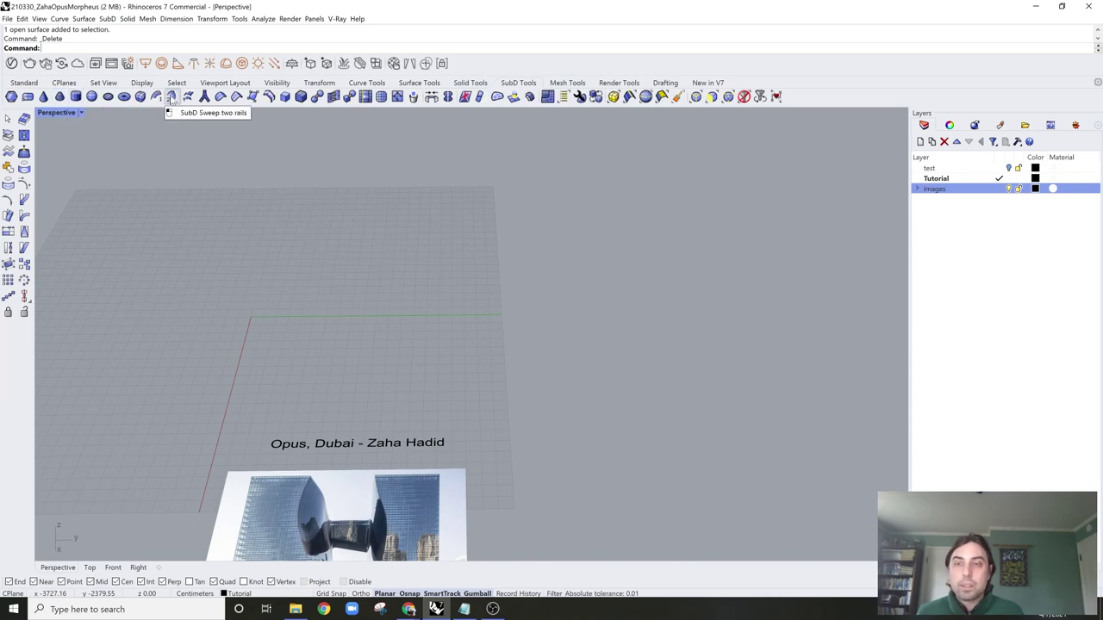
{"action": "left_click", "coordinate": [141, 98]}
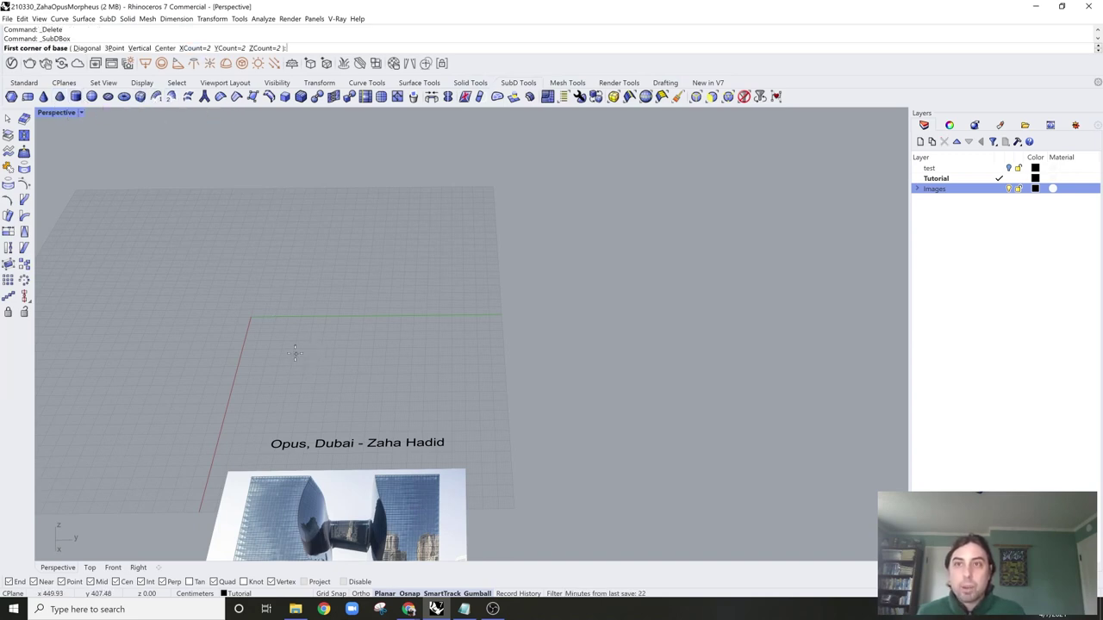
{"action": "left_click", "coordinate": [294, 358]}
{"action": "left_click", "coordinate": [388, 301]}
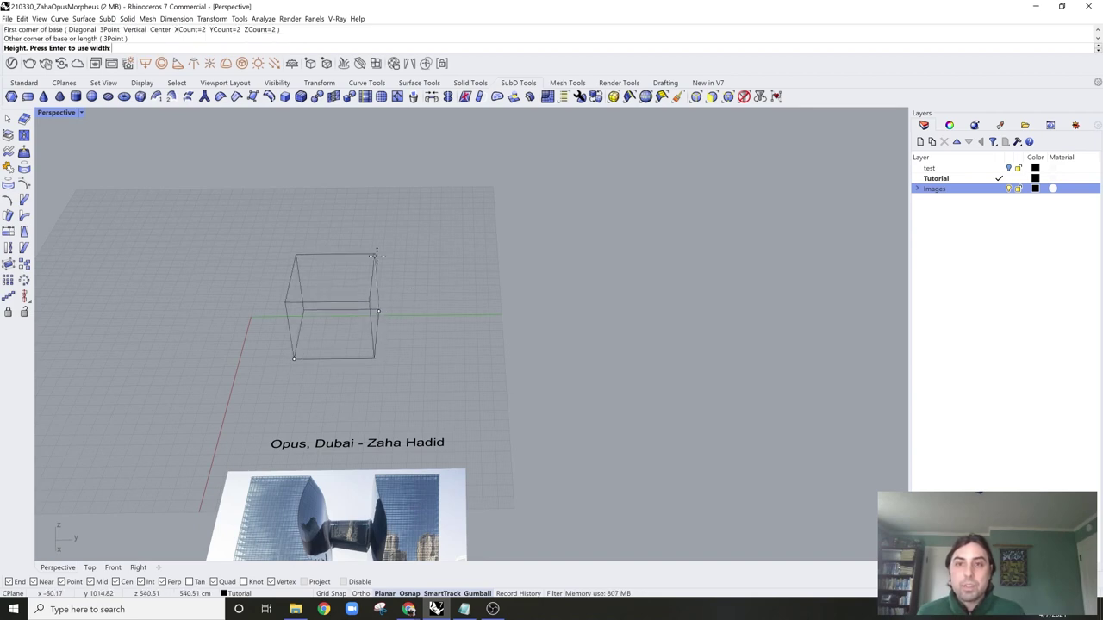
{"action": "left_click", "coordinate": [376, 252]}
{"action": "scroll", "coordinate": [381, 332], "scroll_direction": "up", "scroll_amount": 3}
{"action": "right_click_drag", "start_coordinate": [381, 332], "coordinate": [434, 323]}
{"action": "scroll", "coordinate": [374, 301], "scroll_direction": "down", "scroll_amount": 4}
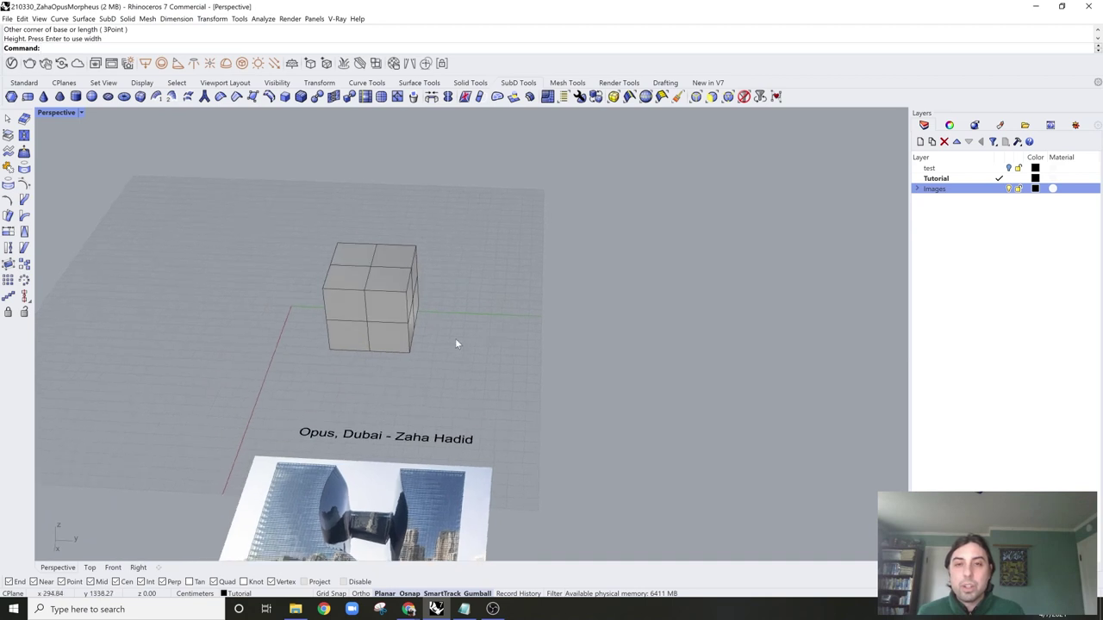
{"action": "right_click", "coordinate": [455, 338]}
{"action": "left_click", "coordinate": [471, 353]}
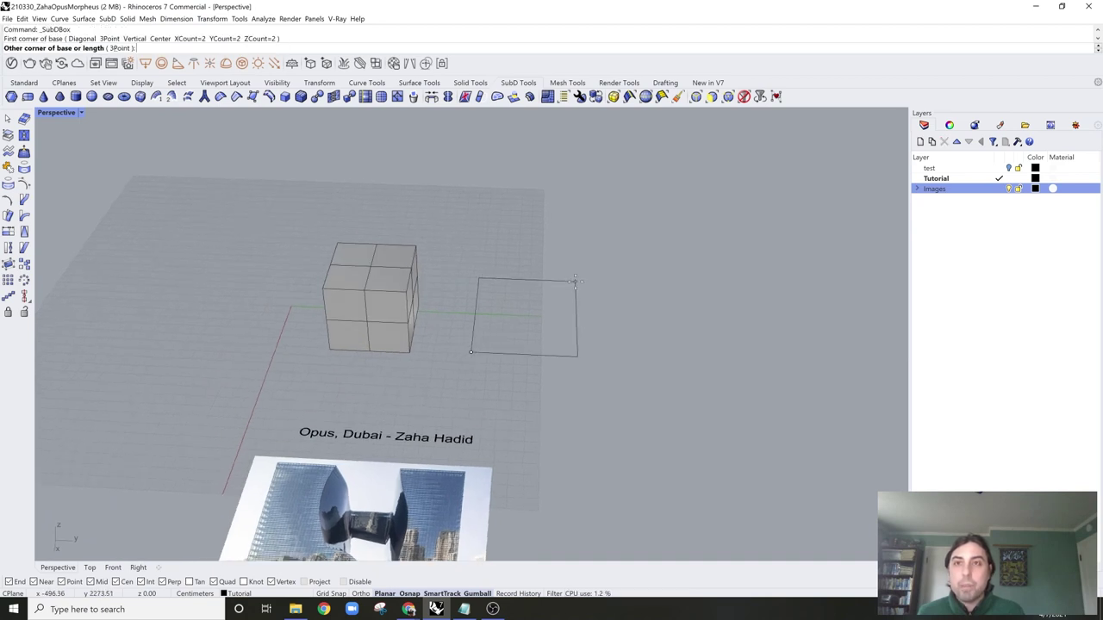
{"action": "key", "text": "Escape"}
Step: Draw a second SubD box beside the first, with three divisions each in X, Y and Z
{"action": "right_click", "coordinate": [484, 331]}
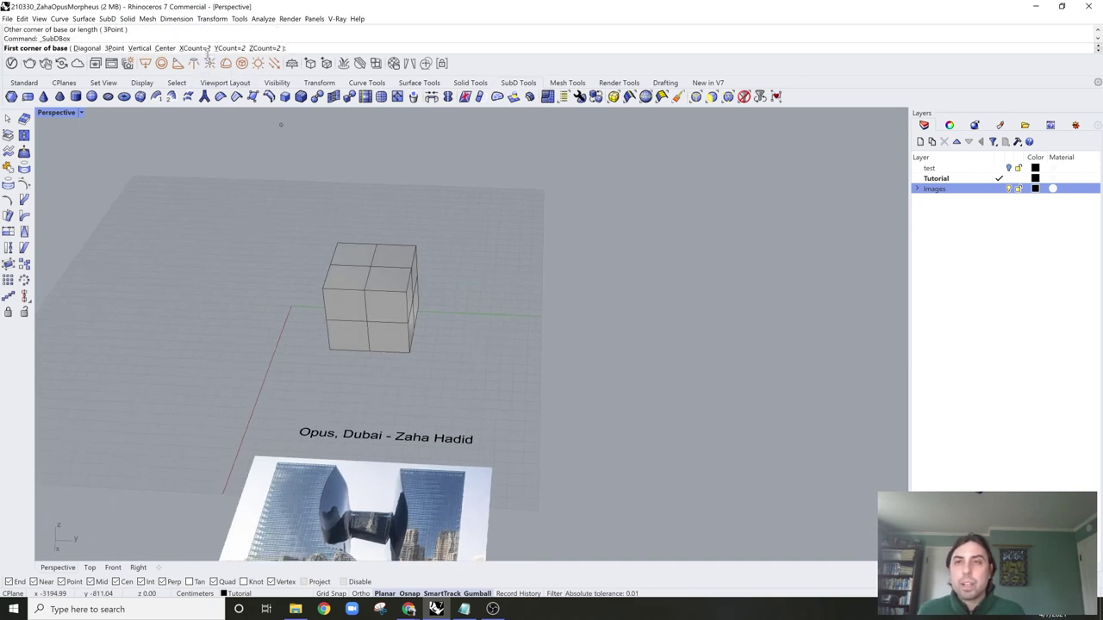
{"action": "left_click", "coordinate": [193, 48]}
{"action": "type", "text": "3"}
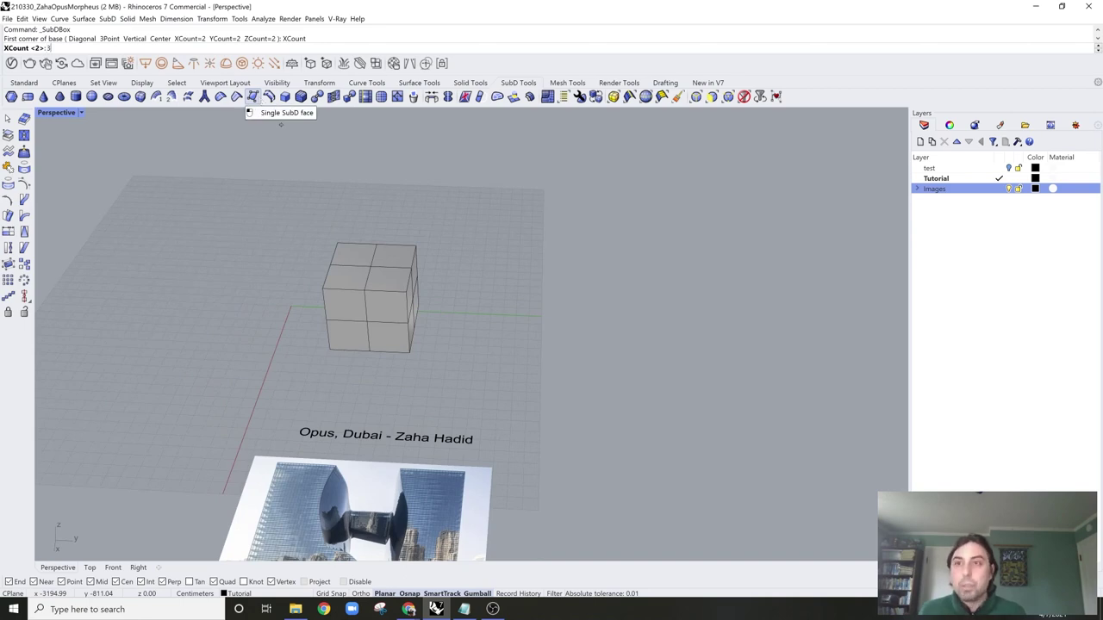
{"action": "key", "text": "Return"}
{"action": "left_click", "coordinate": [250, 49]}
{"action": "type", "text": "3"}
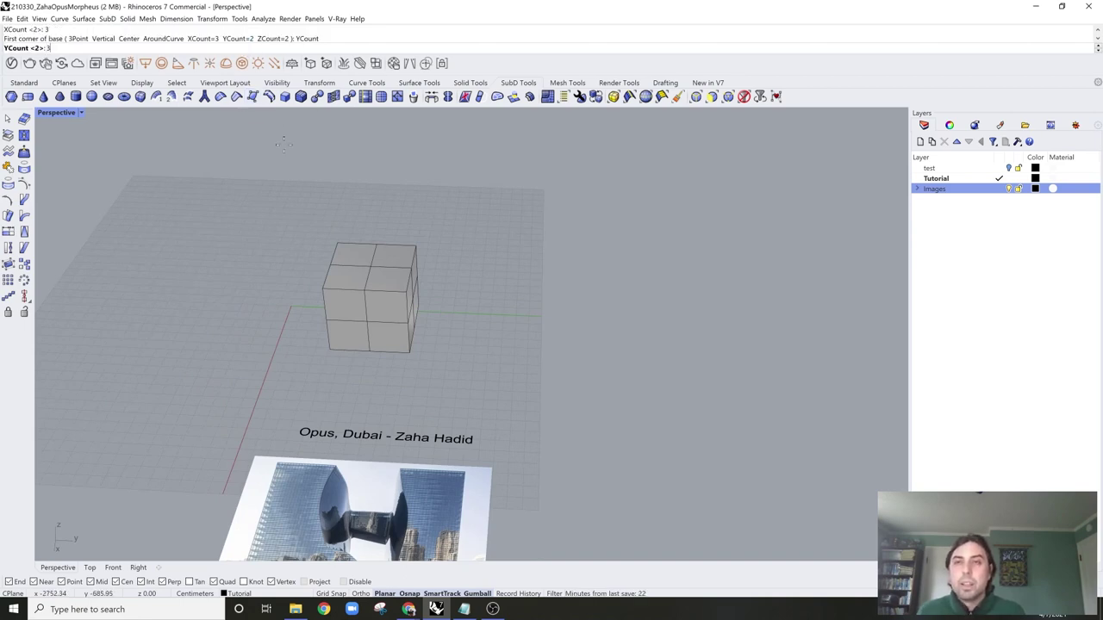
{"action": "key", "text": "Return"}
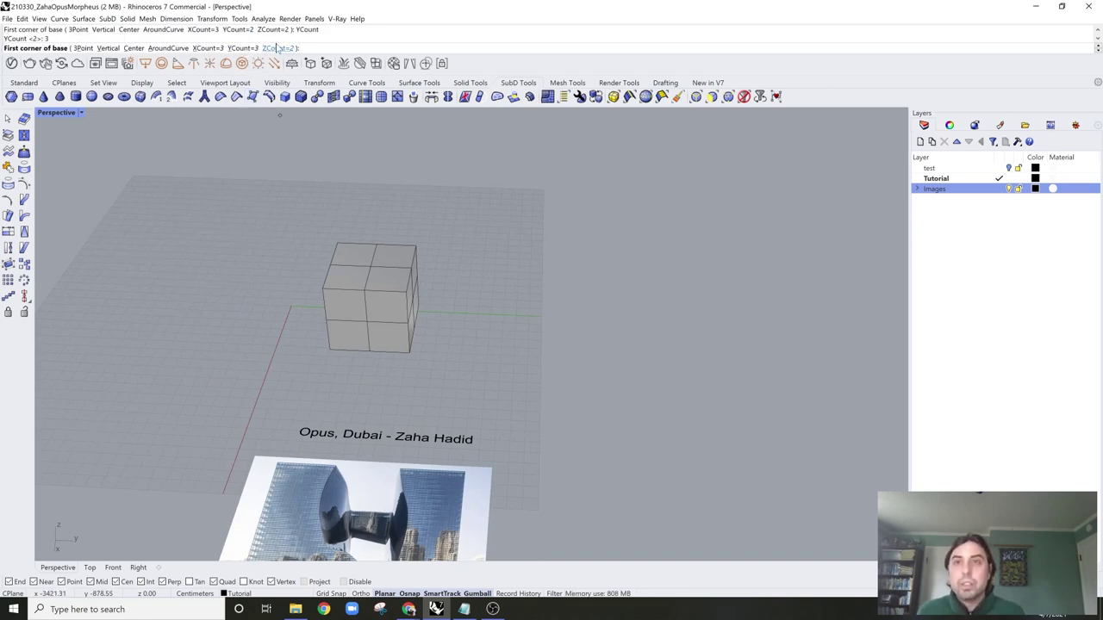
{"action": "left_click", "coordinate": [289, 48]}
{"action": "key", "text": "Return"}
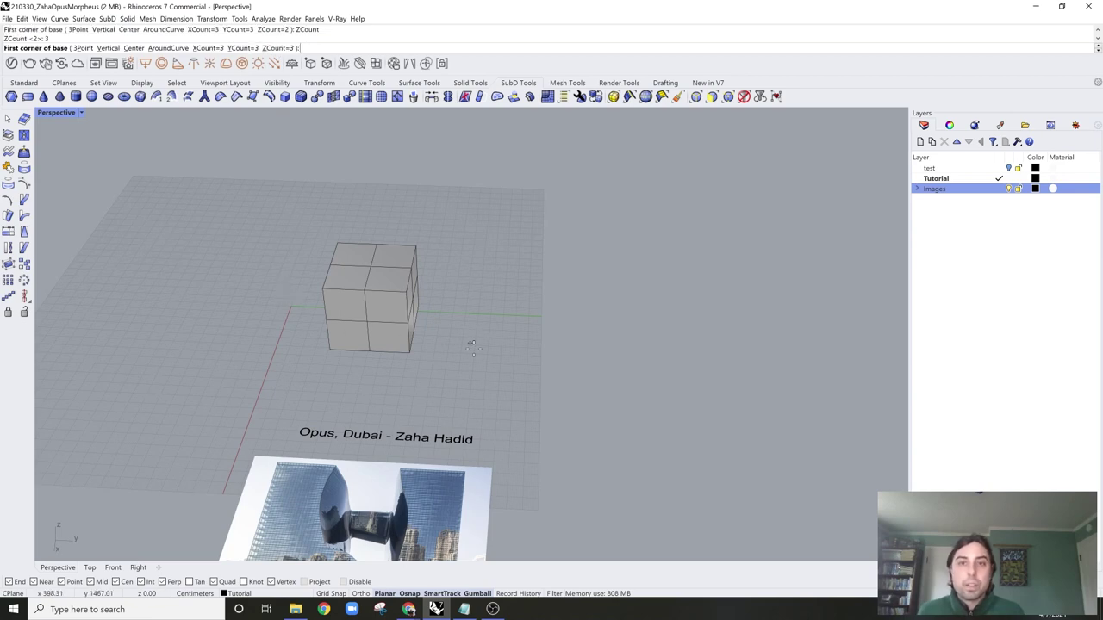
{"action": "left_click", "coordinate": [473, 348]}
{"action": "left_click", "coordinate": [599, 339]}
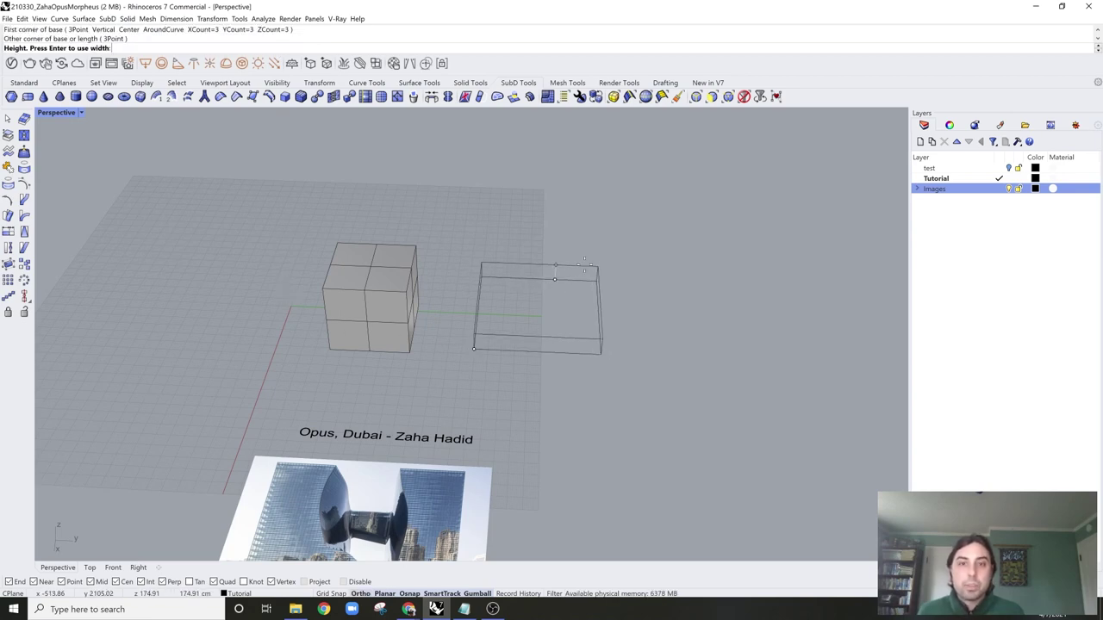
{"action": "left_click", "coordinate": [599, 226]}
Step: Examine the two Opus reference photos for the building's block shape and the curved void running through it
{"action": "scroll", "coordinate": [535, 230], "scroll_direction": "down", "scroll_amount": 3}
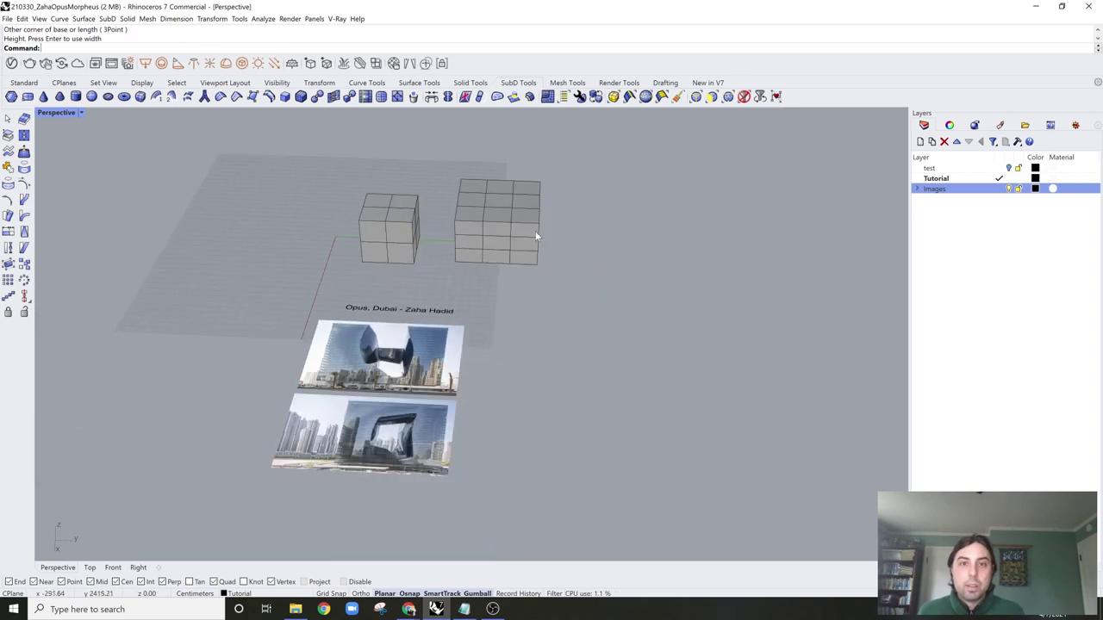
{"action": "scroll", "coordinate": [477, 346], "scroll_direction": "up", "scroll_amount": 5}
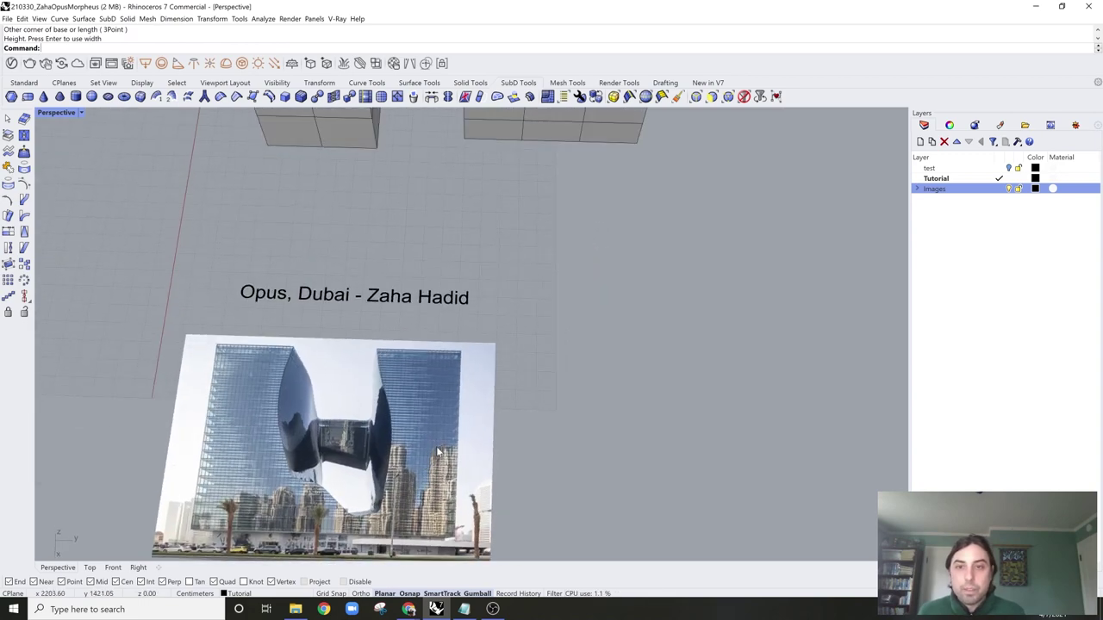
{"action": "scroll", "coordinate": [439, 431], "scroll_direction": "up", "scroll_amount": 6}
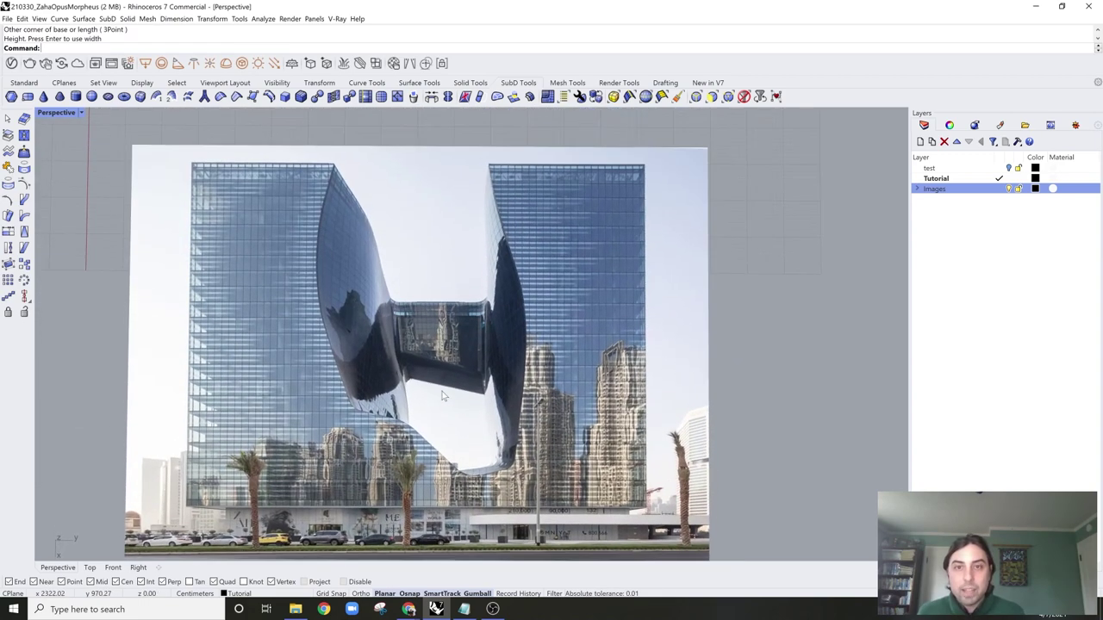
{"action": "right_click_drag", "start_coordinate": [452, 386], "coordinate": [453, 391], "text": "shift"}
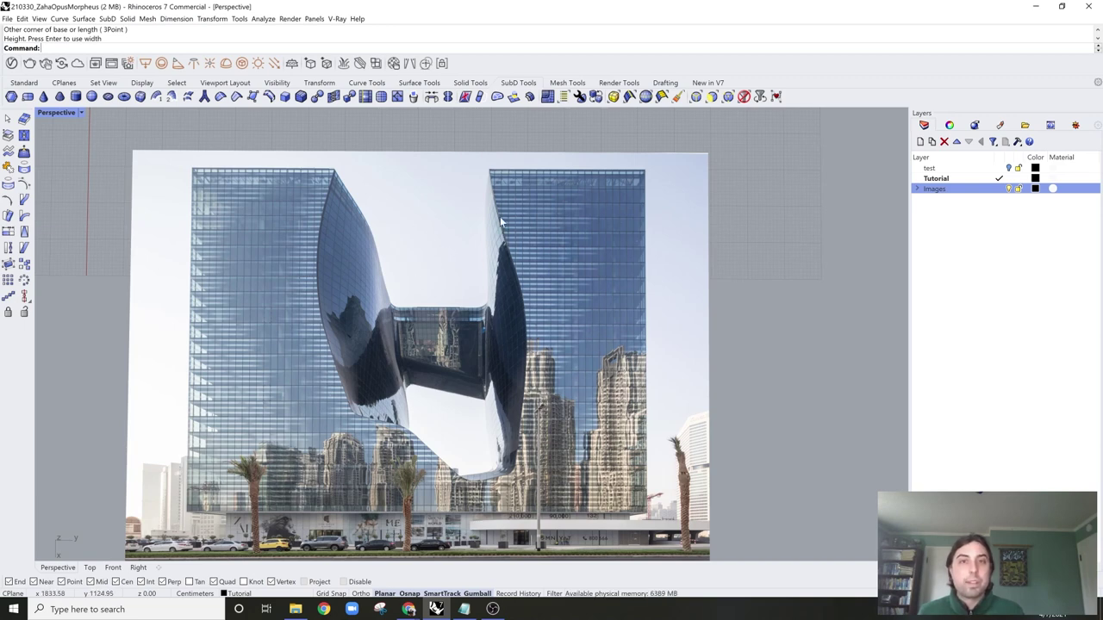
{"action": "scroll", "coordinate": [365, 323], "scroll_direction": "down", "scroll_amount": 3}
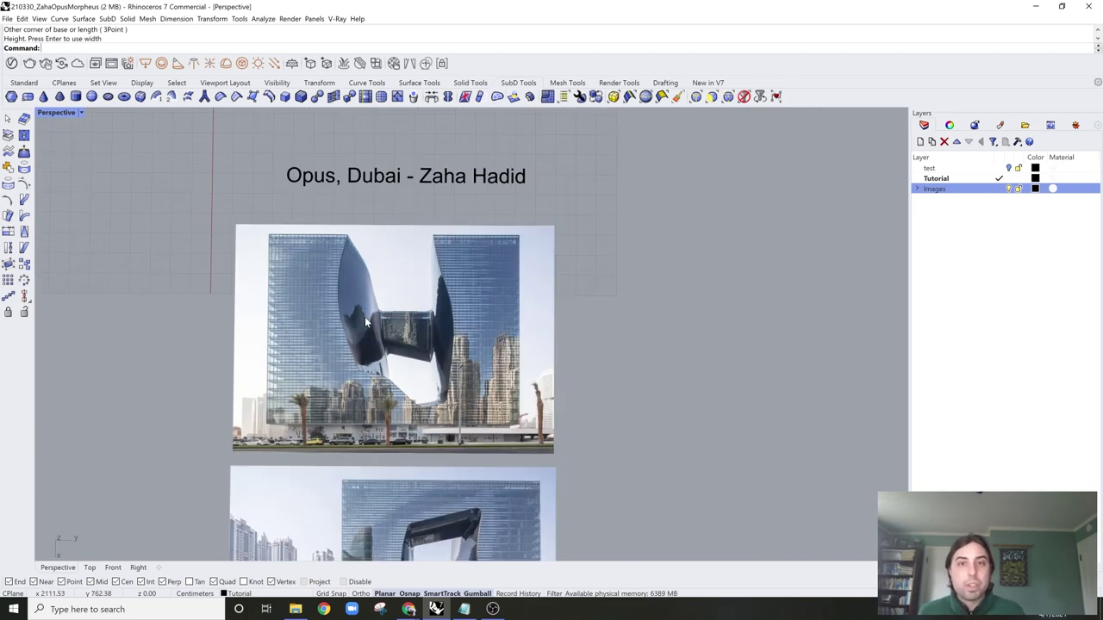
{"action": "right_click_drag", "start_coordinate": [454, 364], "coordinate": [460, 298], "text": "shift"}
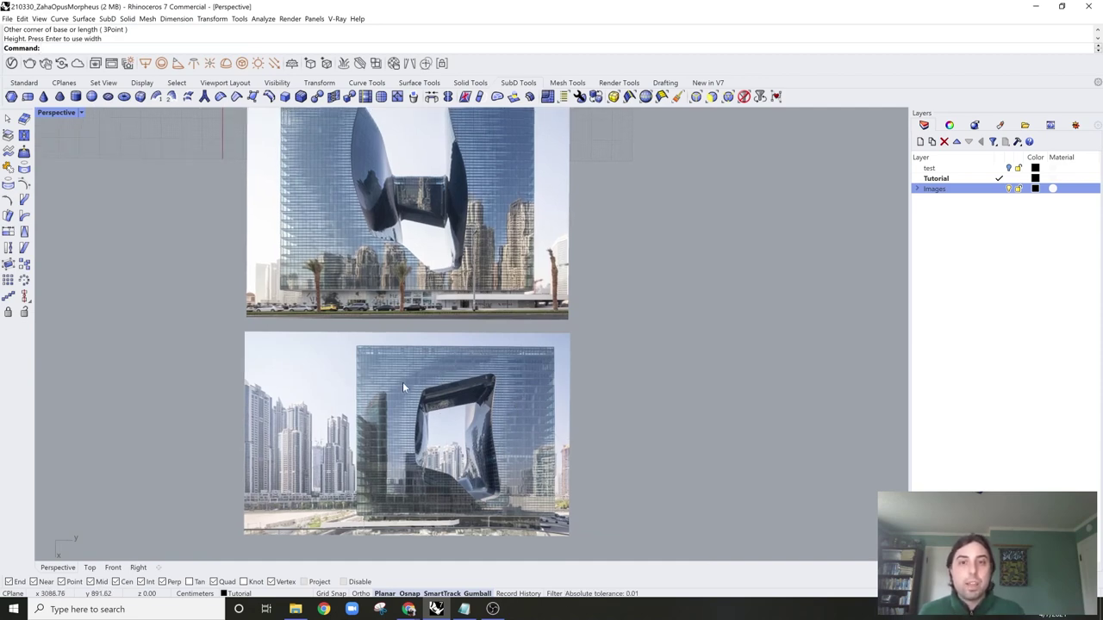
{"action": "right_click_drag", "start_coordinate": [429, 335], "coordinate": [431, 344], "text": "shift"}
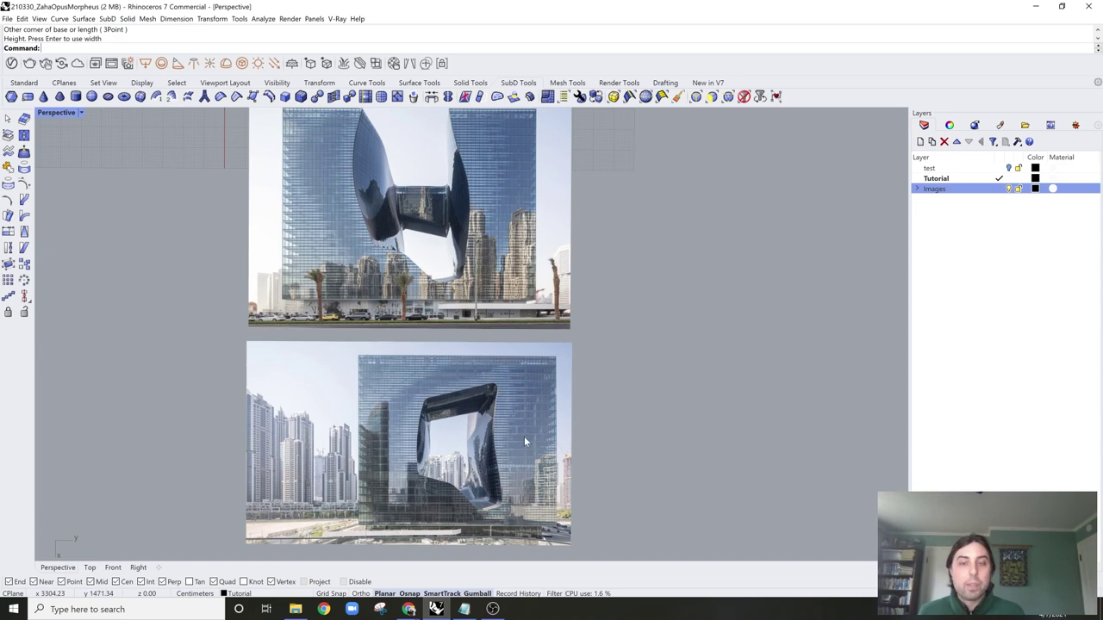
{"action": "scroll", "coordinate": [591, 307], "scroll_direction": "down", "scroll_amount": 3}
Step: Delete the first SubD box with two divisions per direction, keeping the three-division box
{"action": "right_click_drag", "start_coordinate": [591, 307], "coordinate": [518, 319]}
{"action": "left_click", "coordinate": [575, 316]}
{"action": "left_click", "coordinate": [385, 314]}
{"action": "key", "text": "Delete"}
Step: Stretch the remaining SubD box vertically to make it taller
{"action": "left_click", "coordinate": [540, 287]}
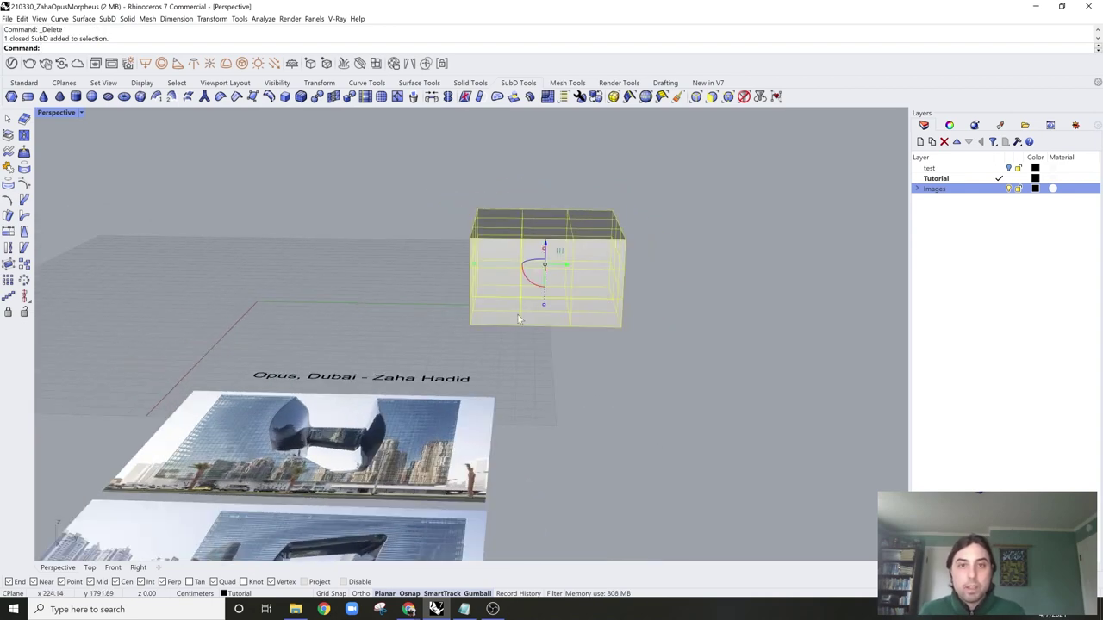
{"action": "left_click_drag", "start_coordinate": [545, 305], "coordinate": [545, 338]}
{"action": "right_click_drag", "start_coordinate": [545, 340], "coordinate": [497, 383]}
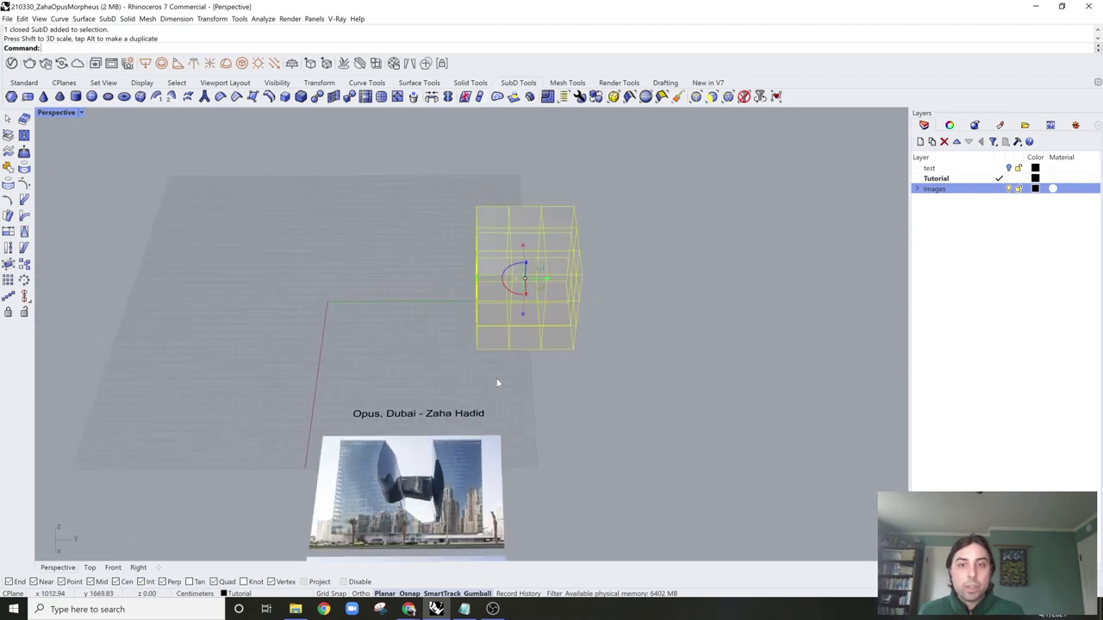
Step: Move the SubD box vertically from its bottom corner to height 0 so it rests on the ground plane
{"action": "right_click_drag", "start_coordinate": [543, 284], "coordinate": [431, 336]}
{"action": "type", "text": "m"}
{"action": "key", "text": "Return"}
{"action": "type", "text": "v"}
{"action": "key", "text": "Return"}
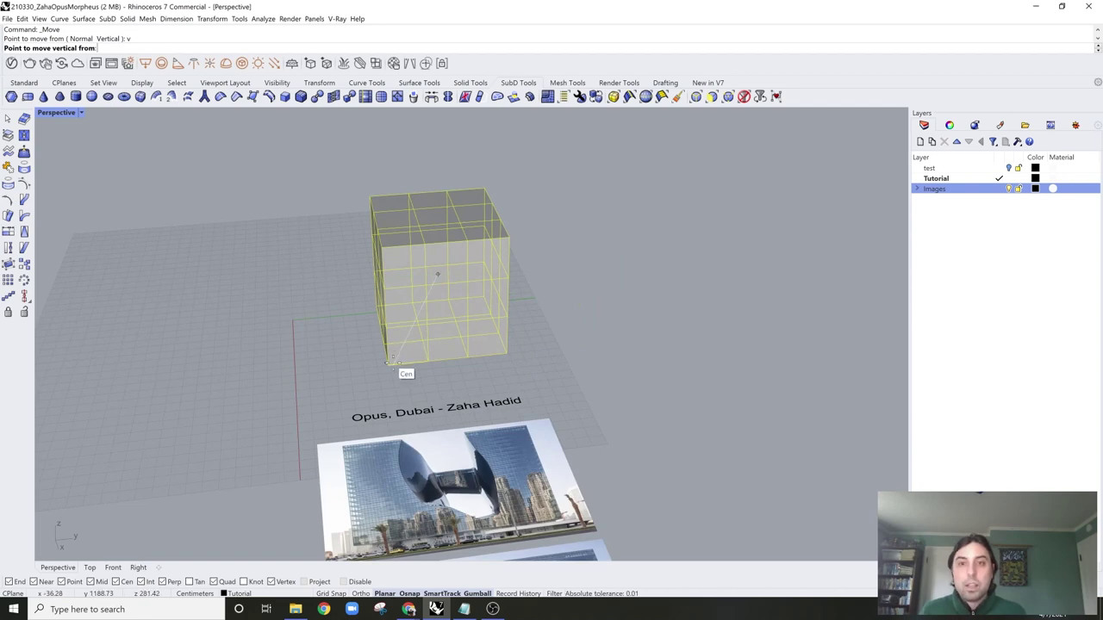
{"action": "left_click", "coordinate": [387, 365]}
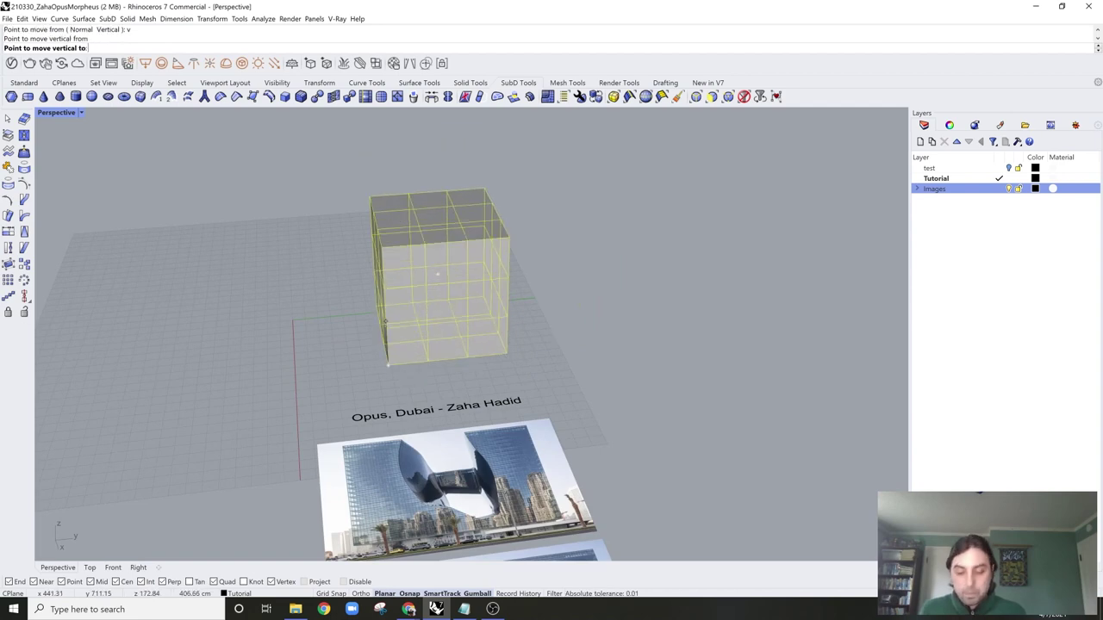
{"action": "type", "text": "0"}
{"action": "key", "text": "Return"}
Step: Widen the SubD box along the Y axis and shift it slightly back toward the origin
{"action": "right_click_drag", "start_coordinate": [552, 323], "coordinate": [544, 358]}
{"action": "scroll", "coordinate": [491, 286], "scroll_direction": "up", "scroll_amount": 2}
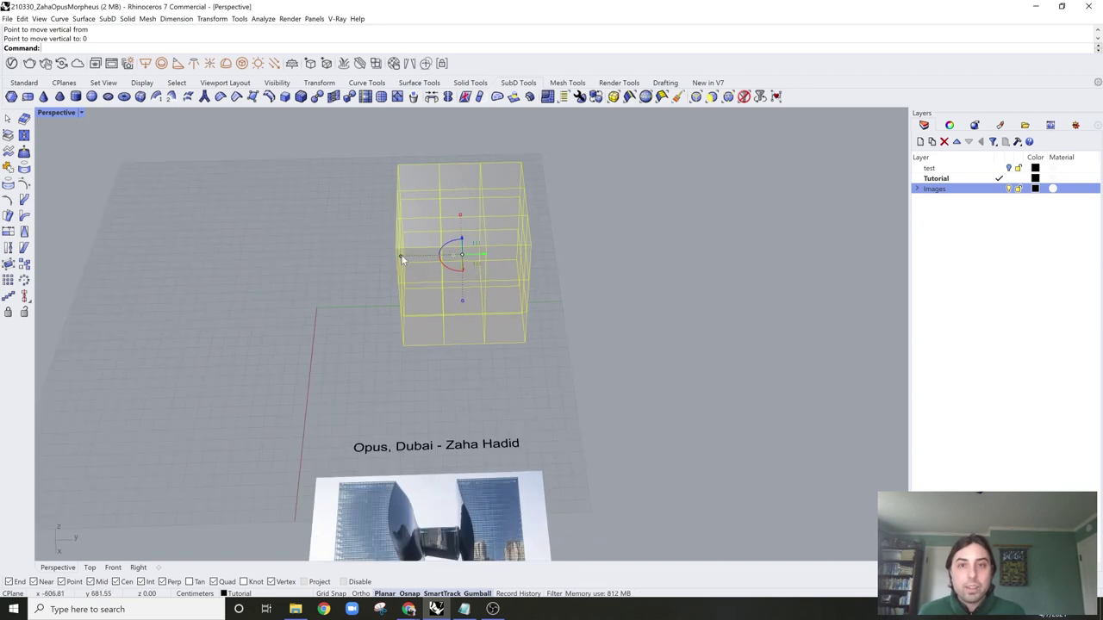
{"action": "left_click_drag", "start_coordinate": [403, 258], "coordinate": [369, 262]}
{"action": "right_click_drag", "start_coordinate": [549, 314], "coordinate": [420, 249]}
{"action": "left_click_drag", "start_coordinate": [468, 262], "coordinate": [450, 262]}
{"action": "left_click", "coordinate": [474, 365]}
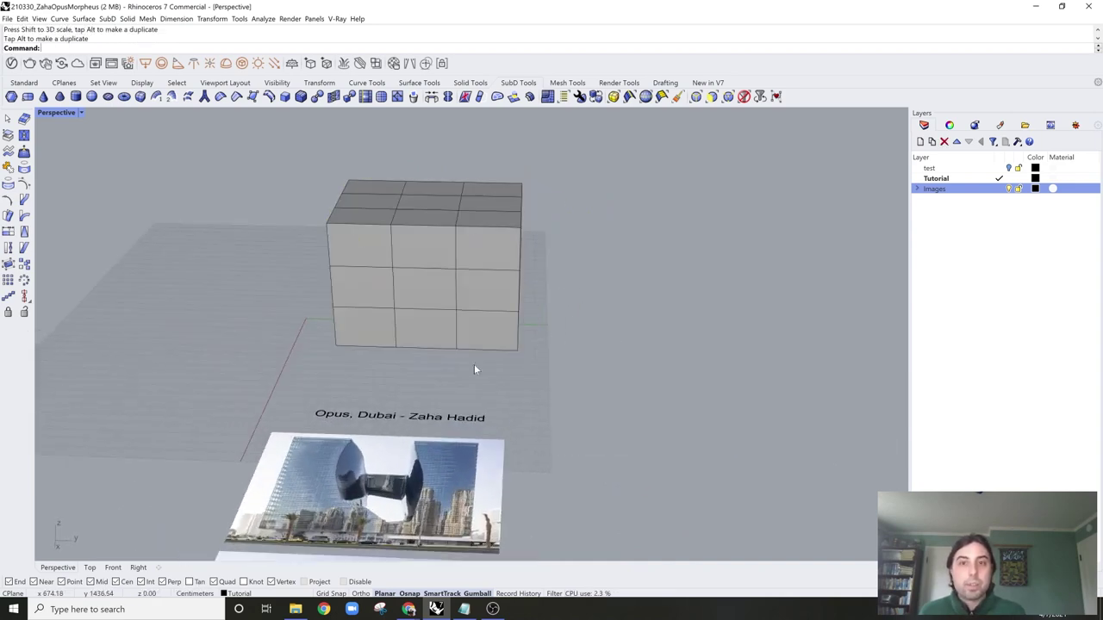
Step: Try duplicating the SubD box freehand along the Y axis twice, deleting the result each time
{"action": "right_click_drag", "start_coordinate": [401, 349], "coordinate": [443, 293]}
{"action": "left_click", "coordinate": [473, 292]}
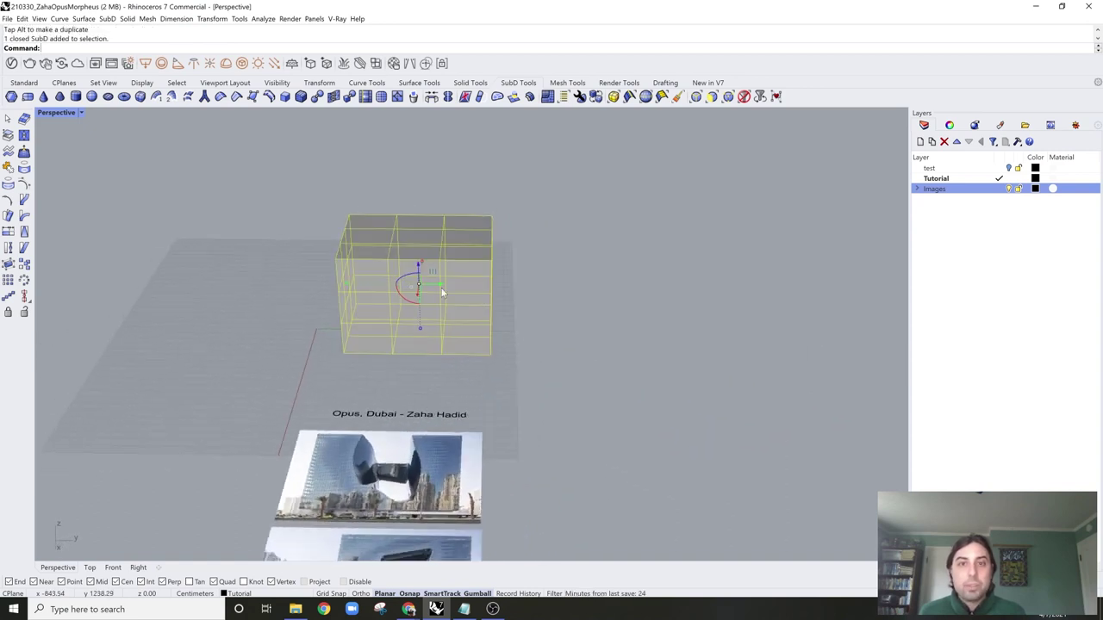
{"action": "left_click_drag", "start_coordinate": [442, 293], "coordinate": [638, 288]}
{"action": "right_click_drag", "start_coordinate": [650, 312], "coordinate": [544, 324], "text": "shift"}
{"action": "scroll", "coordinate": [544, 325], "scroll_direction": "up", "scroll_amount": 2}
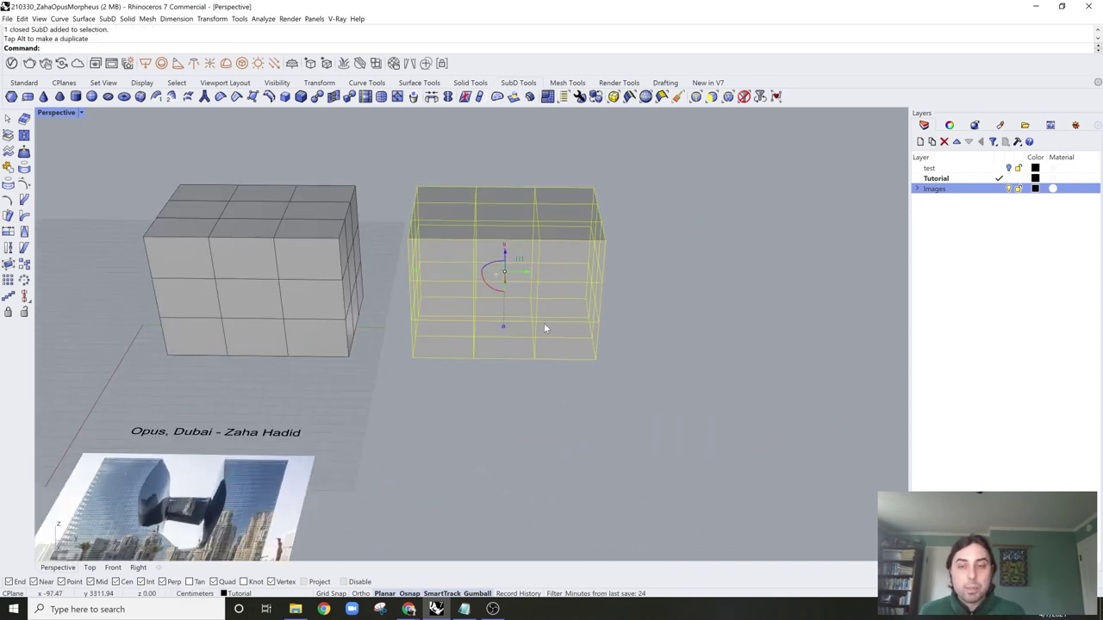
{"action": "key", "text": "Delete"}
{"action": "left_click", "coordinate": [366, 282]}
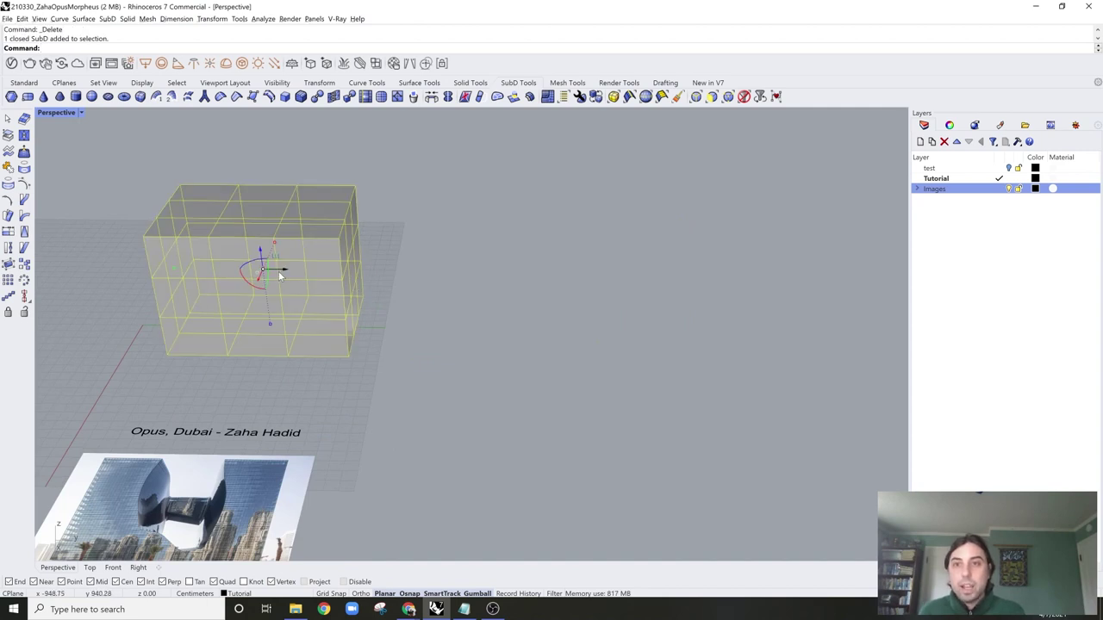
{"action": "left_click_drag", "start_coordinate": [280, 276], "coordinate": [569, 271]}
{"action": "key", "text": "Delete"}
Step: Duplicate the SubD box at a distance of 2500 cm along the Y axis
{"action": "left_click", "coordinate": [347, 308]}
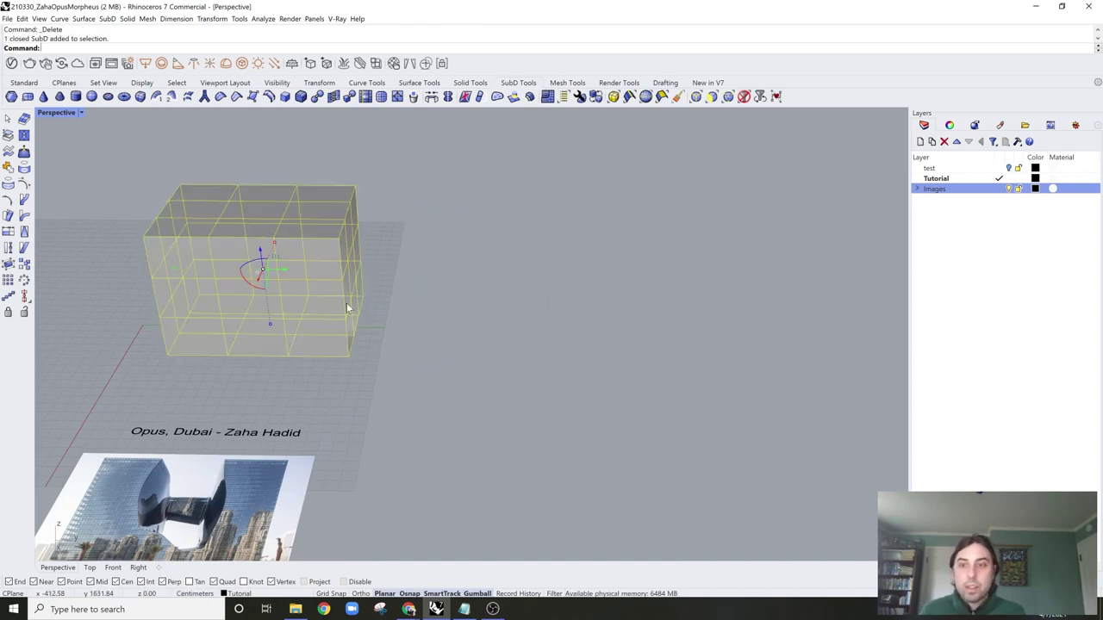
{"action": "left_click", "coordinate": [284, 270]}
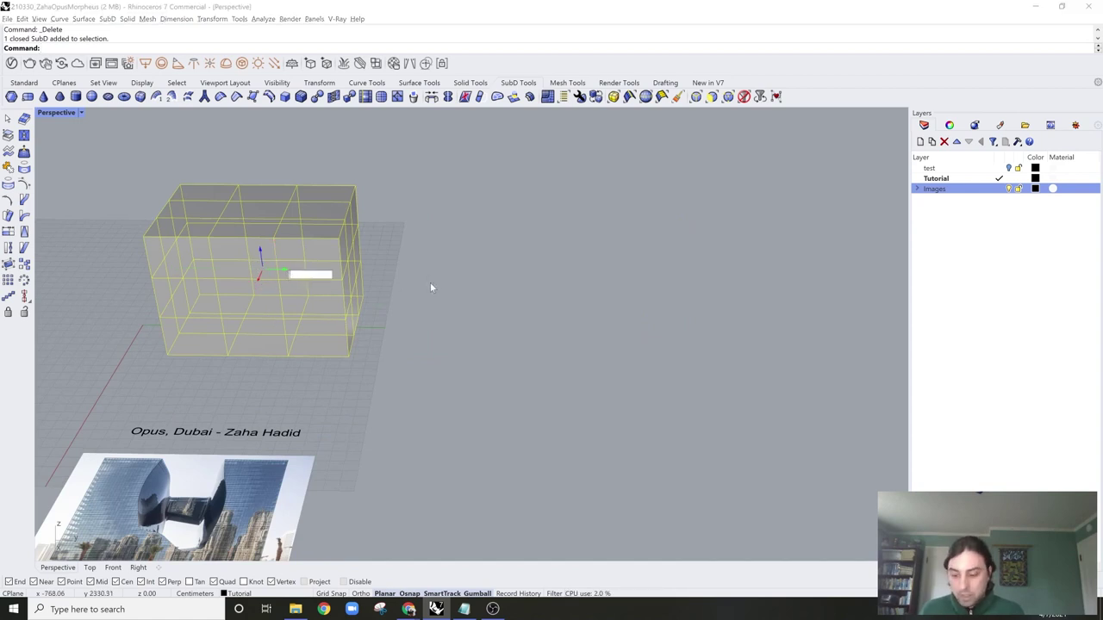
{"action": "type", "text": "2500"}
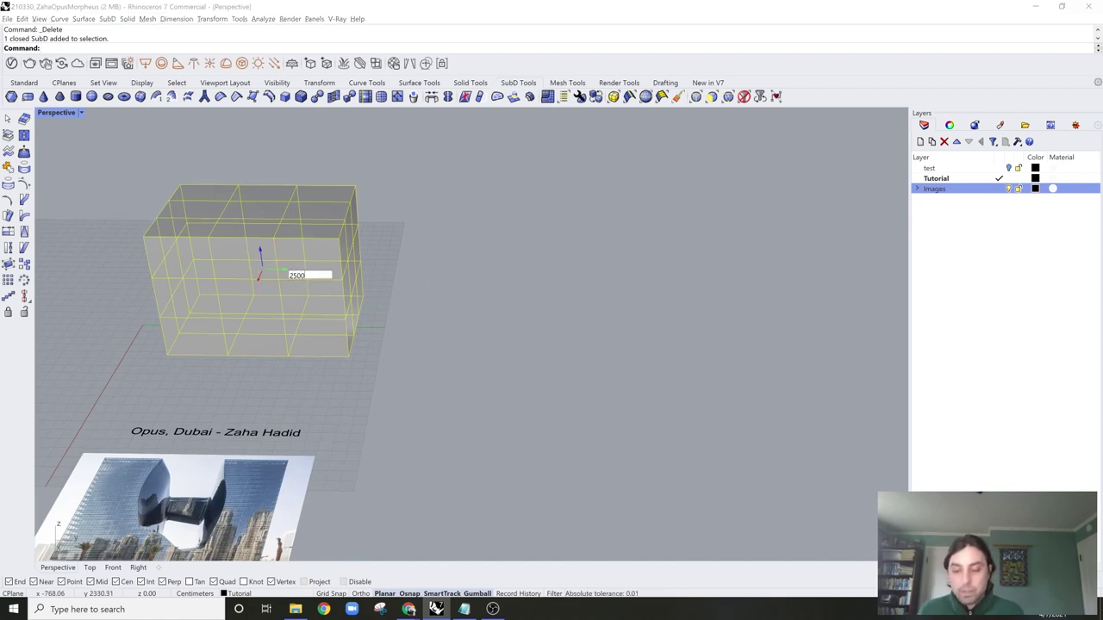
{"action": "key", "text": "Return"}
{"action": "left_click", "coordinate": [758, 305]}
{"action": "right_click_drag", "start_coordinate": [763, 302], "coordinate": [669, 307], "text": "shift"}
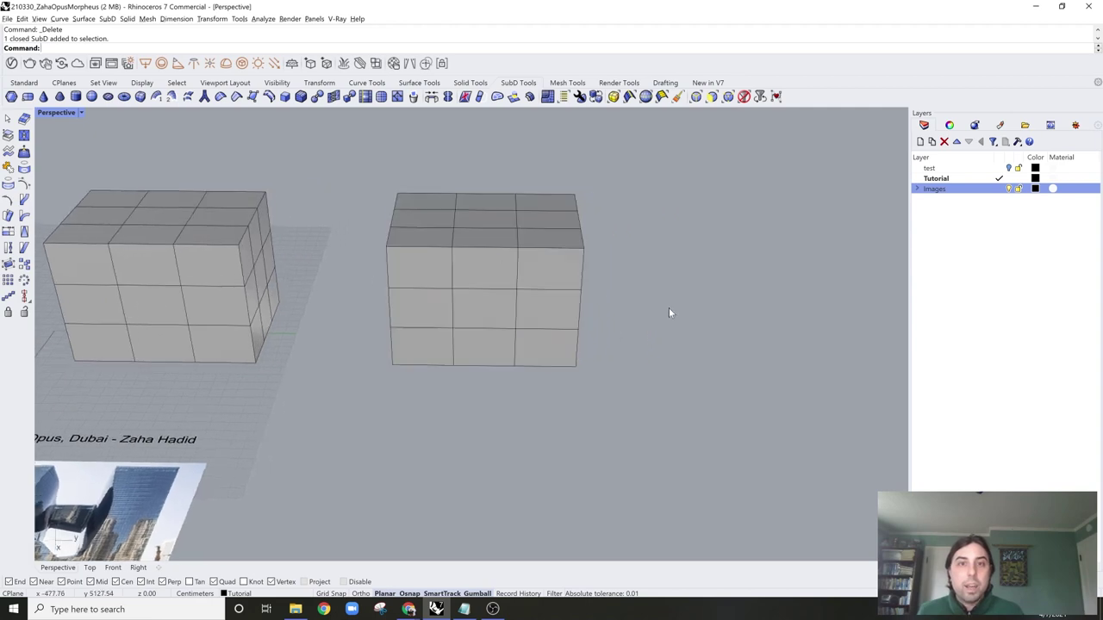
{"action": "scroll", "coordinate": [557, 368], "scroll_direction": "down", "scroll_amount": 2}
{"action": "scroll", "coordinate": [527, 301], "scroll_direction": "up", "scroll_amount": 3}
{"action": "scroll", "coordinate": [527, 301], "scroll_direction": "down", "scroll_amount": 4}
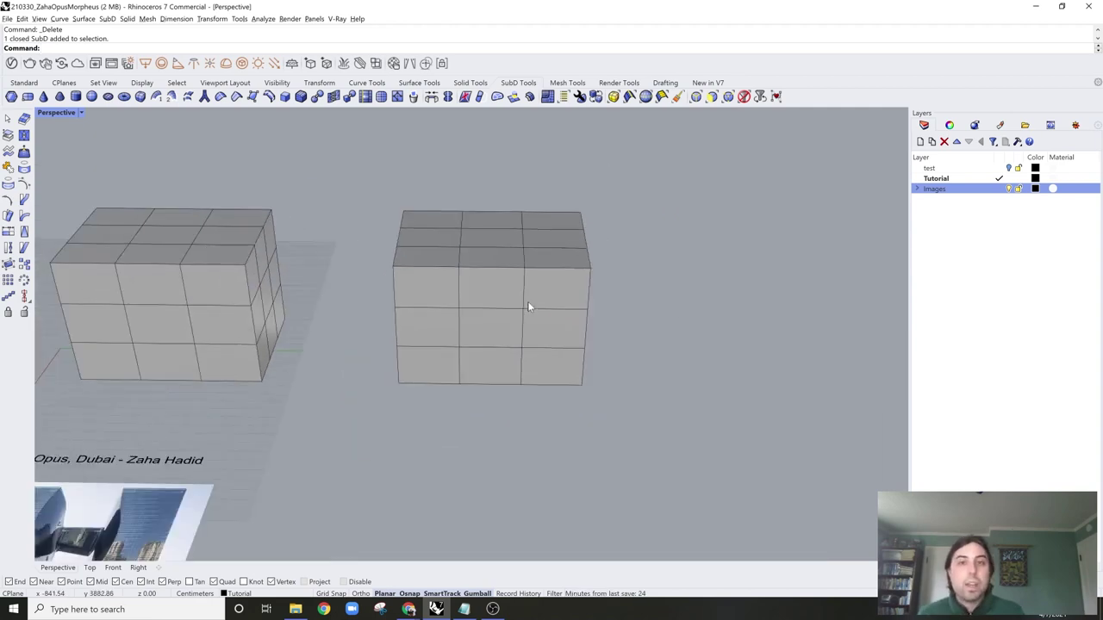
{"action": "scroll", "coordinate": [504, 316], "scroll_direction": "up", "scroll_amount": 2}
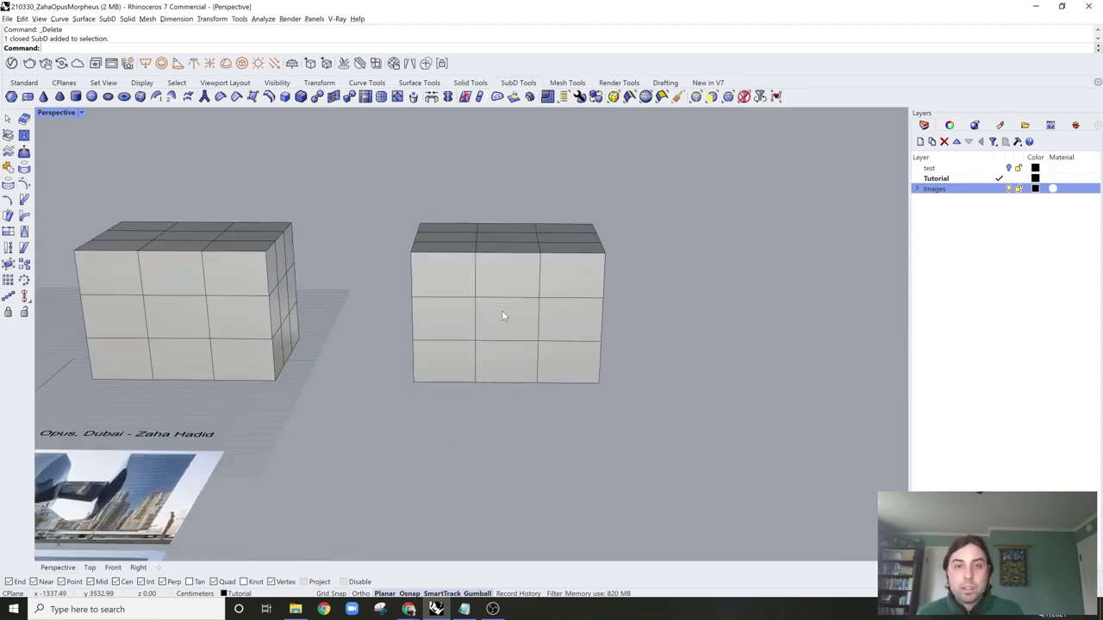
{"action": "right_click_drag", "start_coordinate": [504, 309], "coordinate": [564, 265]}
{"action": "scroll", "coordinate": [521, 298], "scroll_direction": "down", "scroll_amount": 2}
{"action": "scroll", "coordinate": [554, 236], "scroll_direction": "up", "scroll_amount": 4}
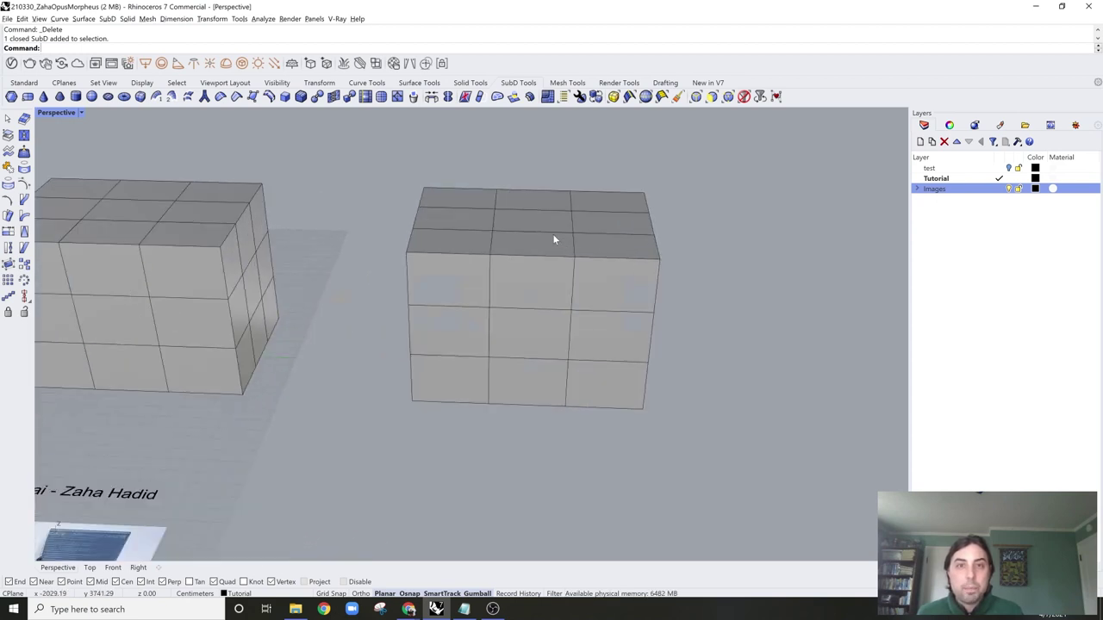
Step: Delete the middle top faces and the upper two middle faces on both long sides of the duplicated SubD box
{"action": "left_click", "coordinate": [539, 220], "text": "ctrl+shift"}
{"action": "left_click", "coordinate": [533, 276], "text": "ctrl+shift"}
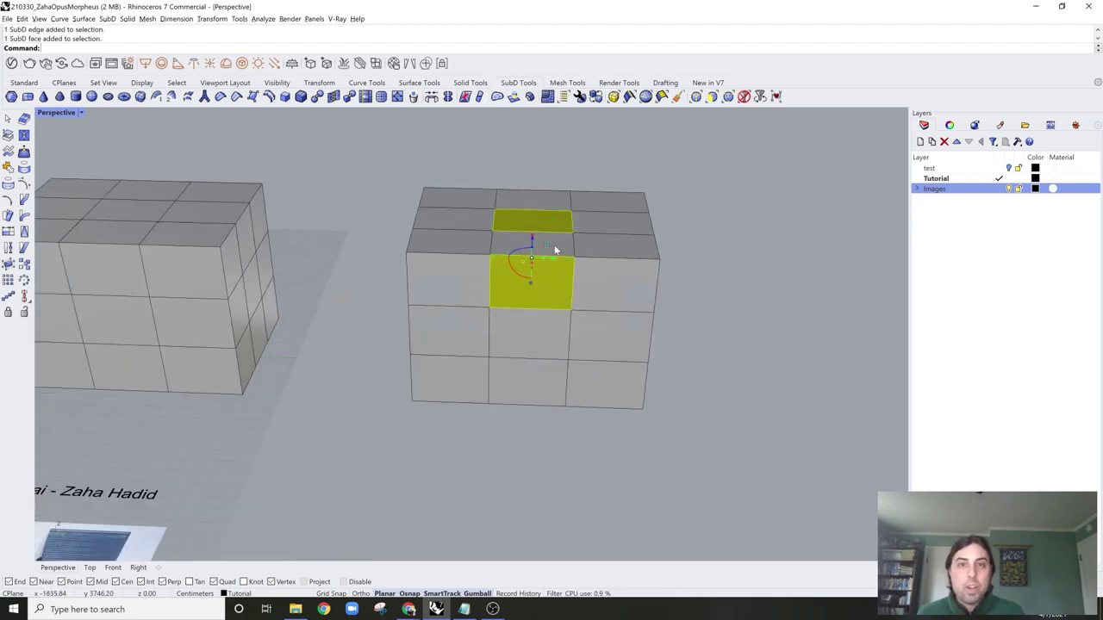
{"action": "right_click_drag", "start_coordinate": [549, 322], "coordinate": [440, 328]}
{"action": "key", "text": "Delete"}
{"action": "left_click", "coordinate": [412, 326], "text": "ctrl+shift"}
{"action": "left_click", "coordinate": [424, 297], "text": "ctrl+shift"}
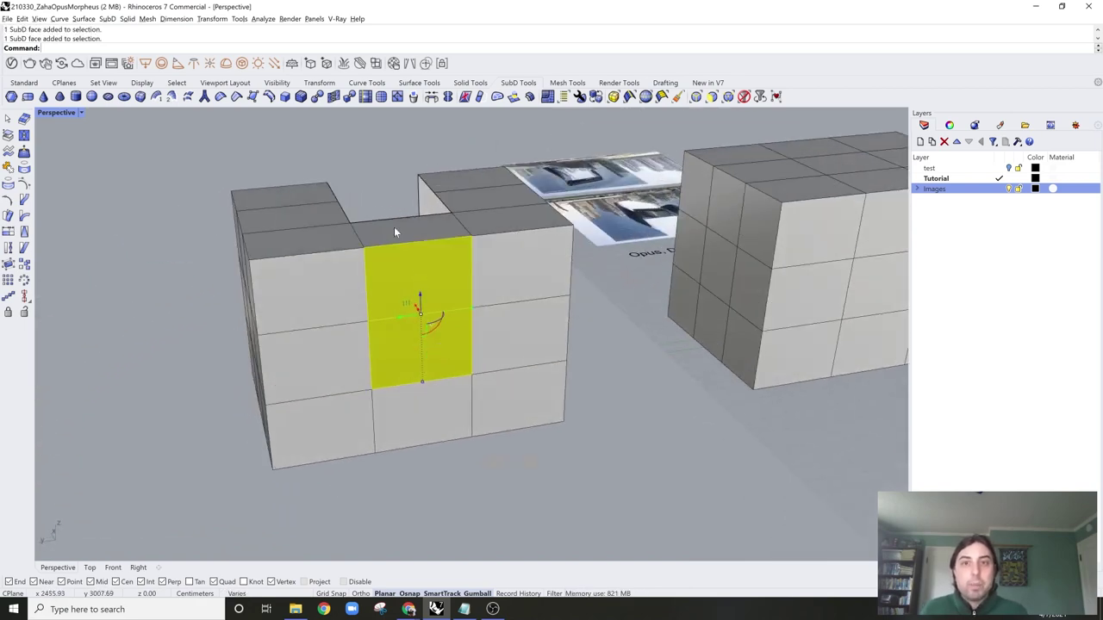
{"action": "key", "text": "Delete"}
Step: Bridge the open edge chains on both sides of the U-shaped opening with 3 joined segments and no crease
{"action": "right_click_drag", "start_coordinate": [440, 278], "coordinate": [422, 328]}
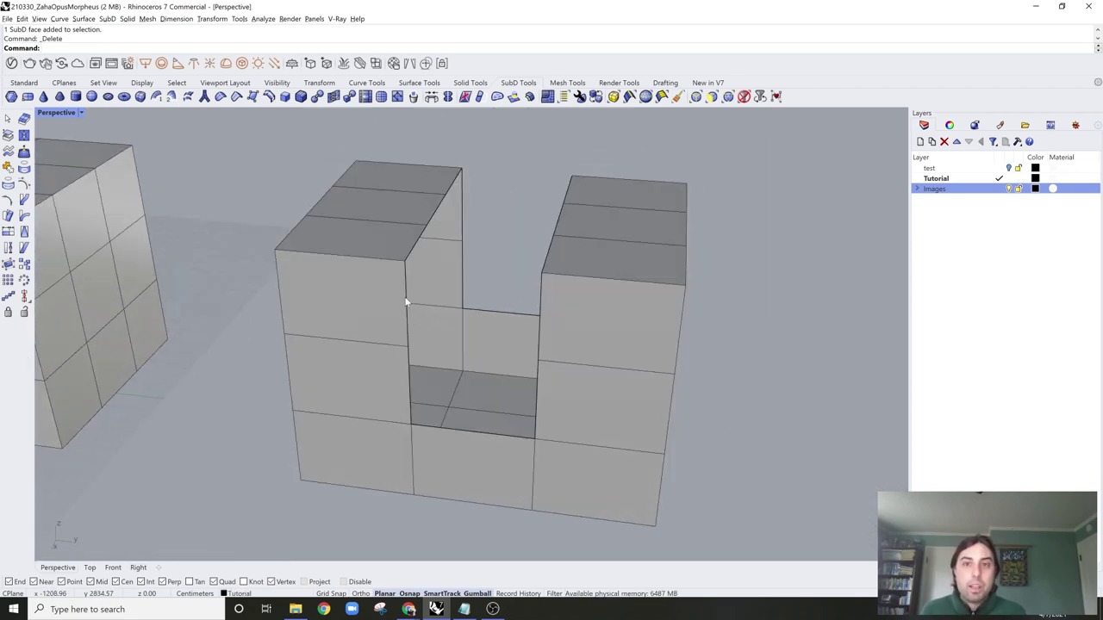
{"action": "left_click", "coordinate": [407, 302], "text": "ctrl+shift"}
{"action": "left_click", "coordinate": [409, 323], "text": "ctrl+shift"}
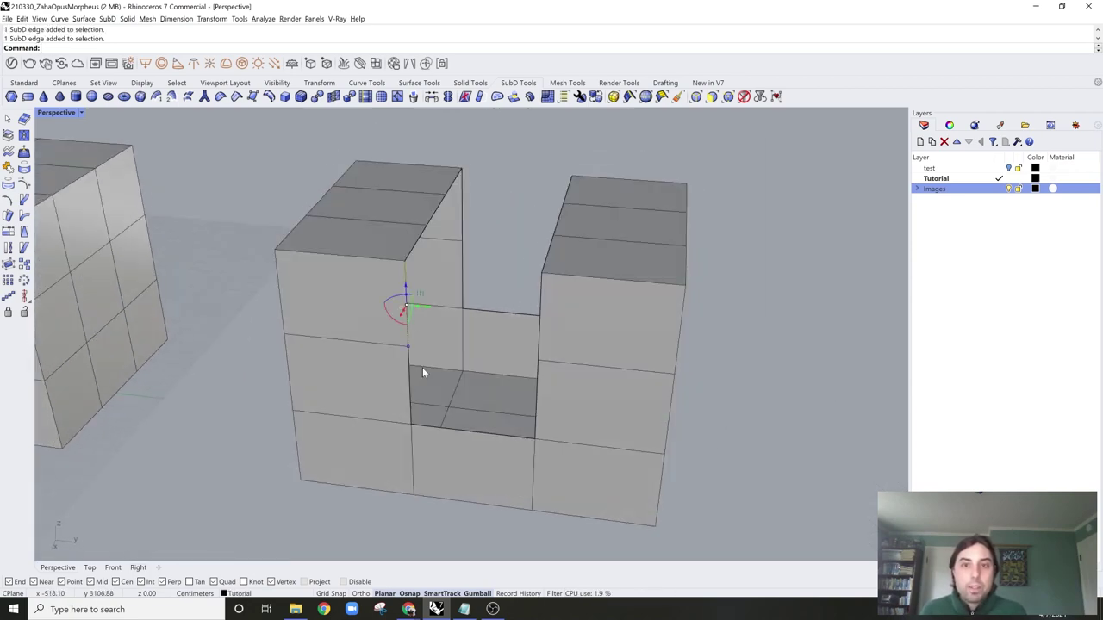
{"action": "left_click", "coordinate": [410, 397], "text": "ctrl+shift"}
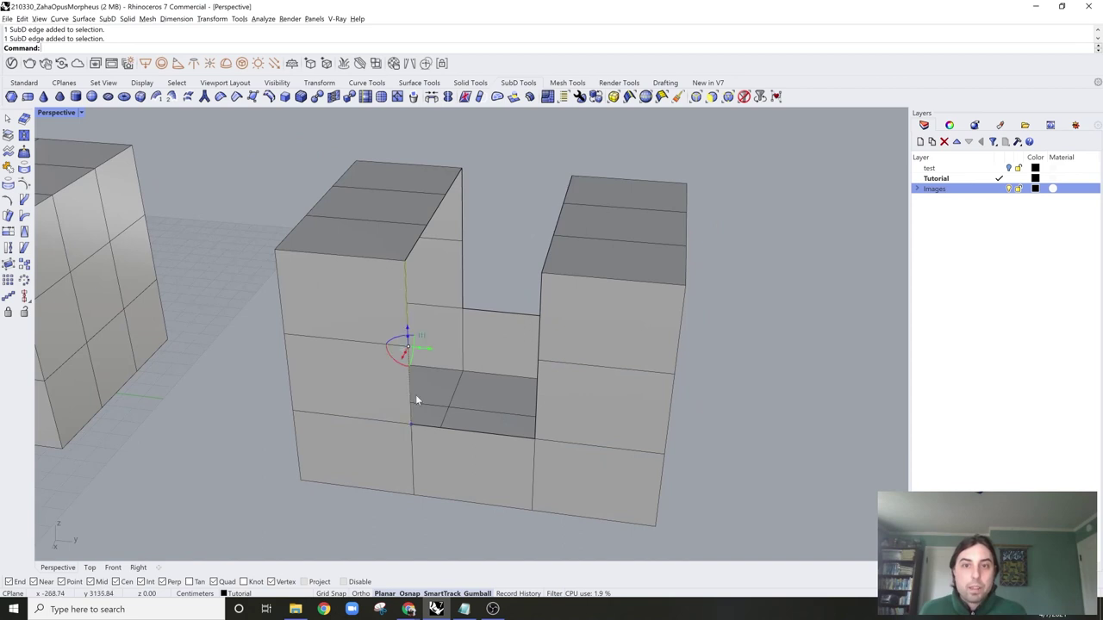
{"action": "left_click", "coordinate": [485, 435], "text": "ctrl+shift"}
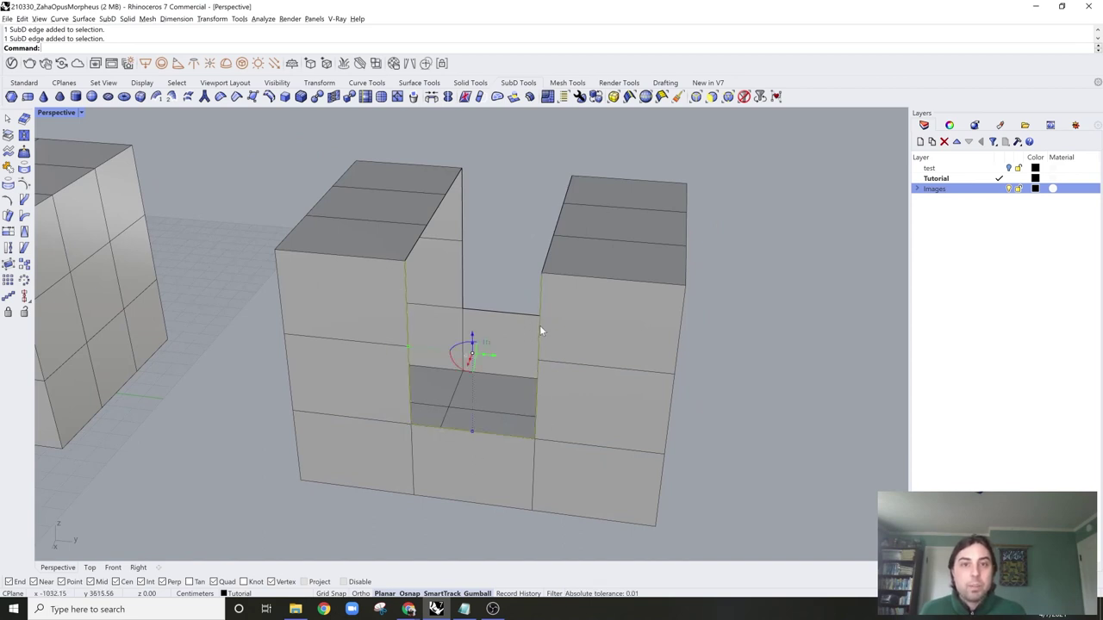
{"action": "right_click_drag", "start_coordinate": [539, 308], "coordinate": [480, 230]}
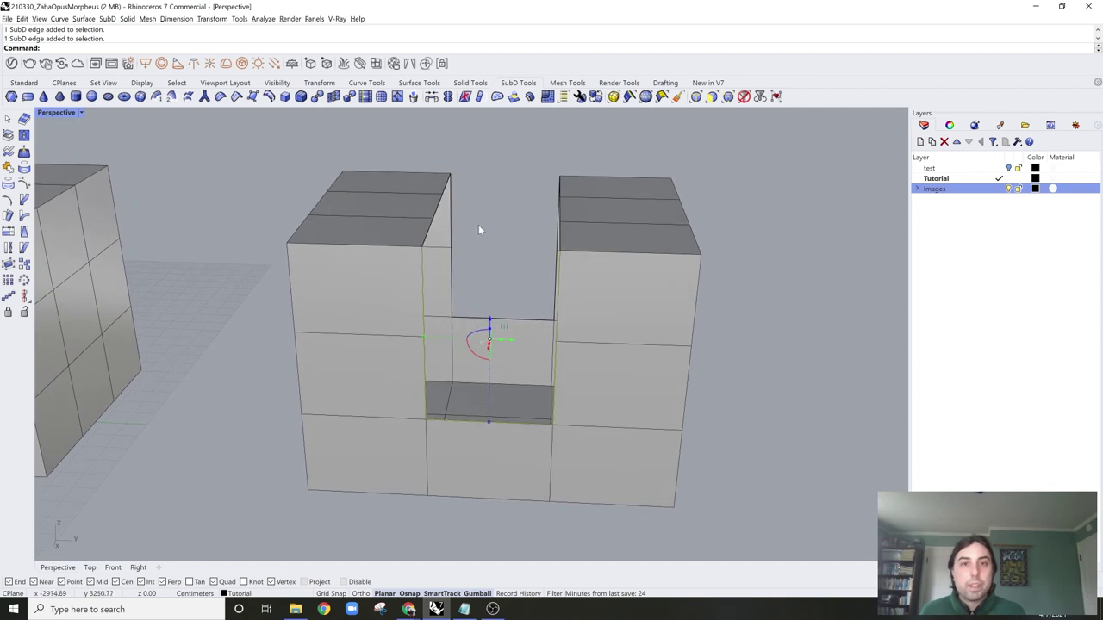
{"action": "left_click", "coordinate": [452, 211], "text": "ctrl+shift"}
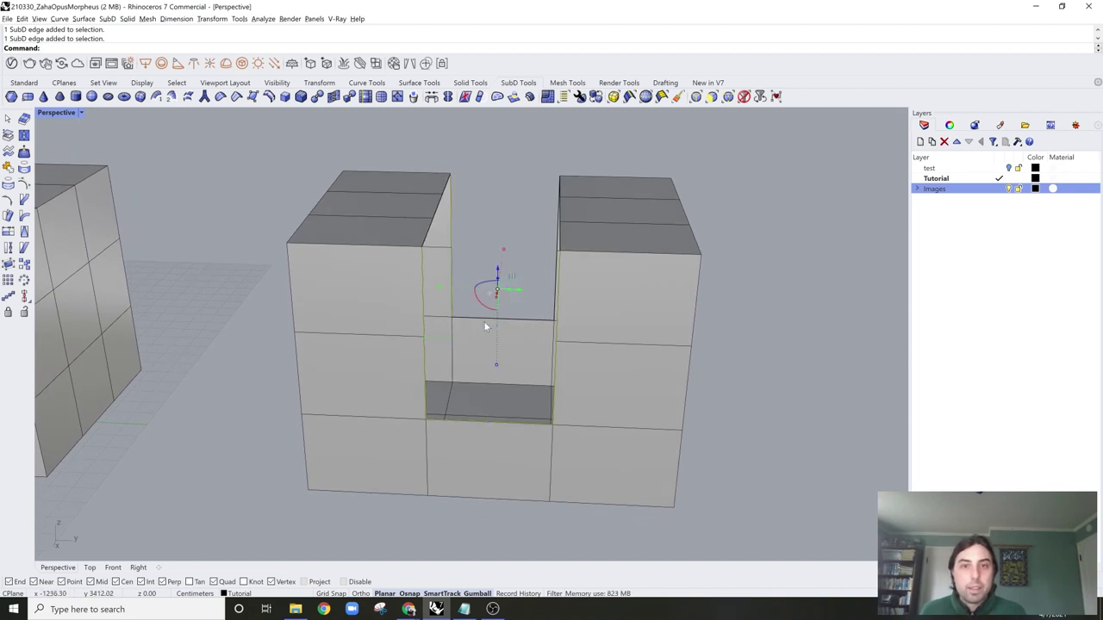
{"action": "right_click_drag", "start_coordinate": [559, 319], "coordinate": [536, 281]}
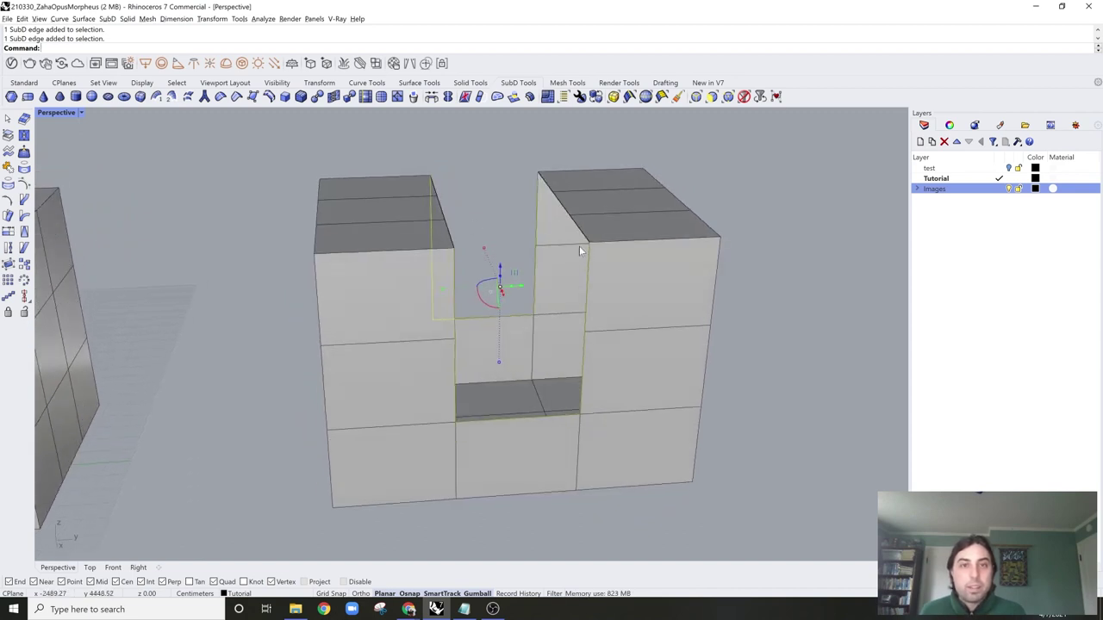
{"action": "type", "text": "Bridge"}
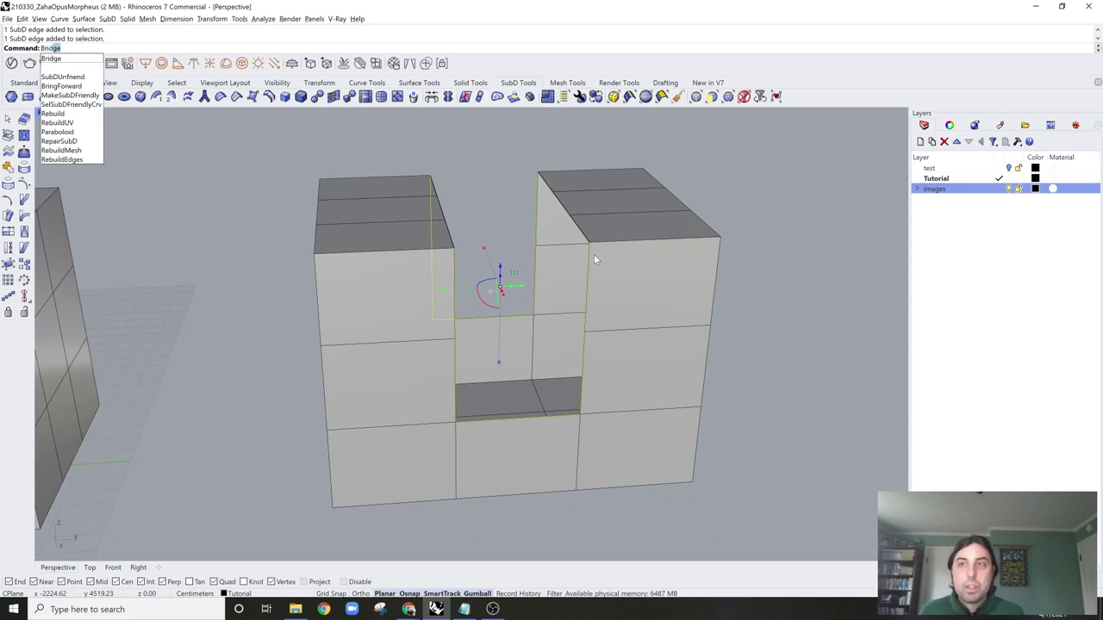
{"action": "key", "text": "Return"}
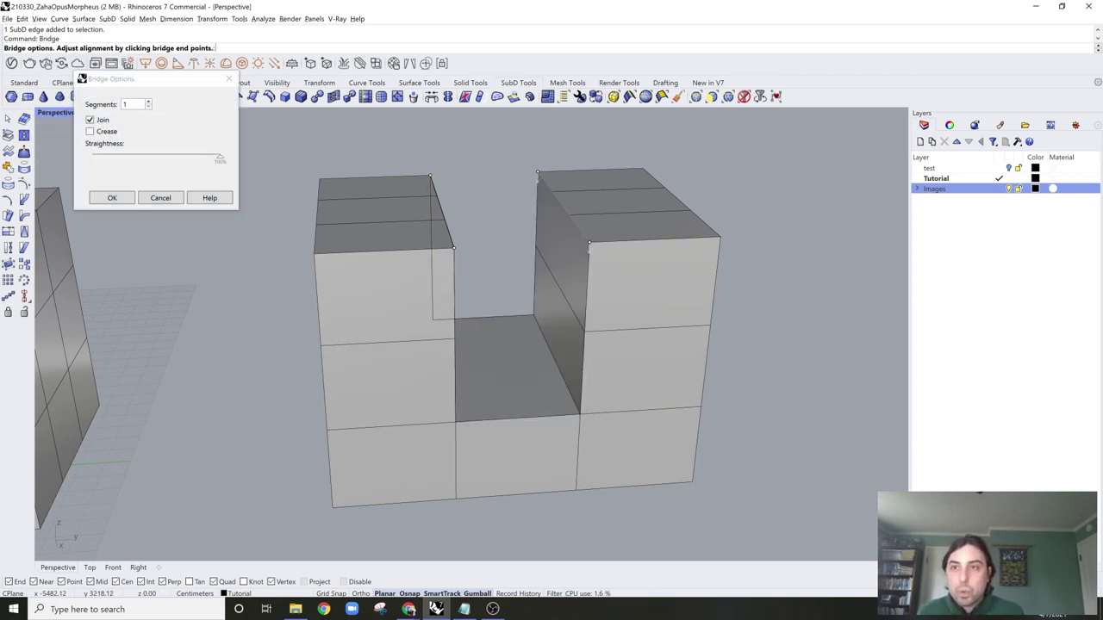
{"action": "left_click", "coordinate": [149, 102]}
{"action": "left_click", "coordinate": [149, 102]}
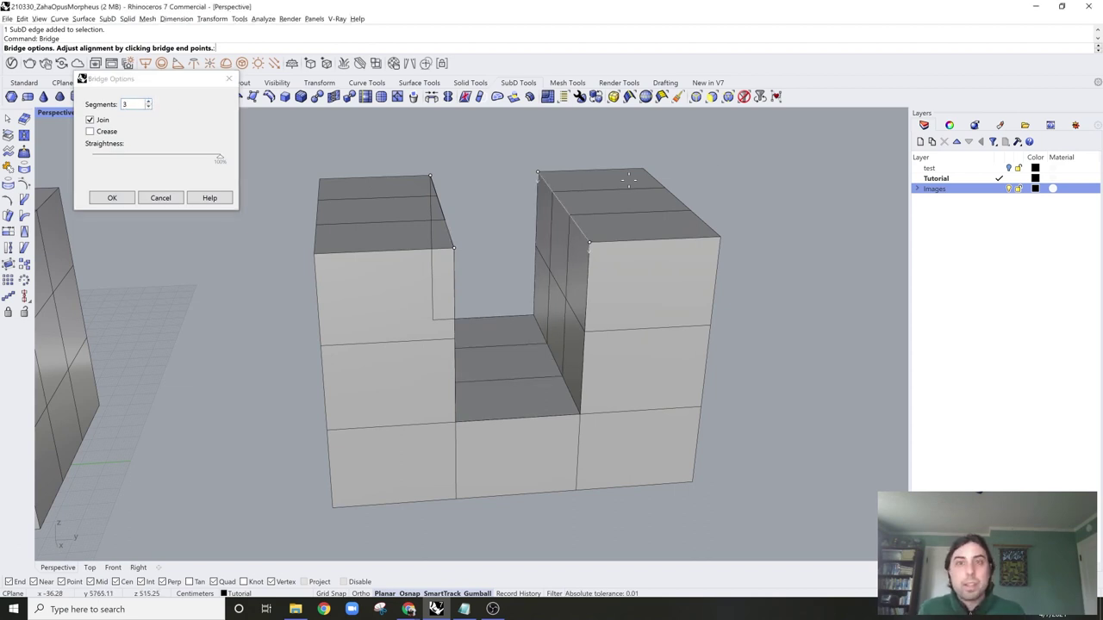
{"action": "right_click_drag", "start_coordinate": [647, 199], "coordinate": [622, 238]}
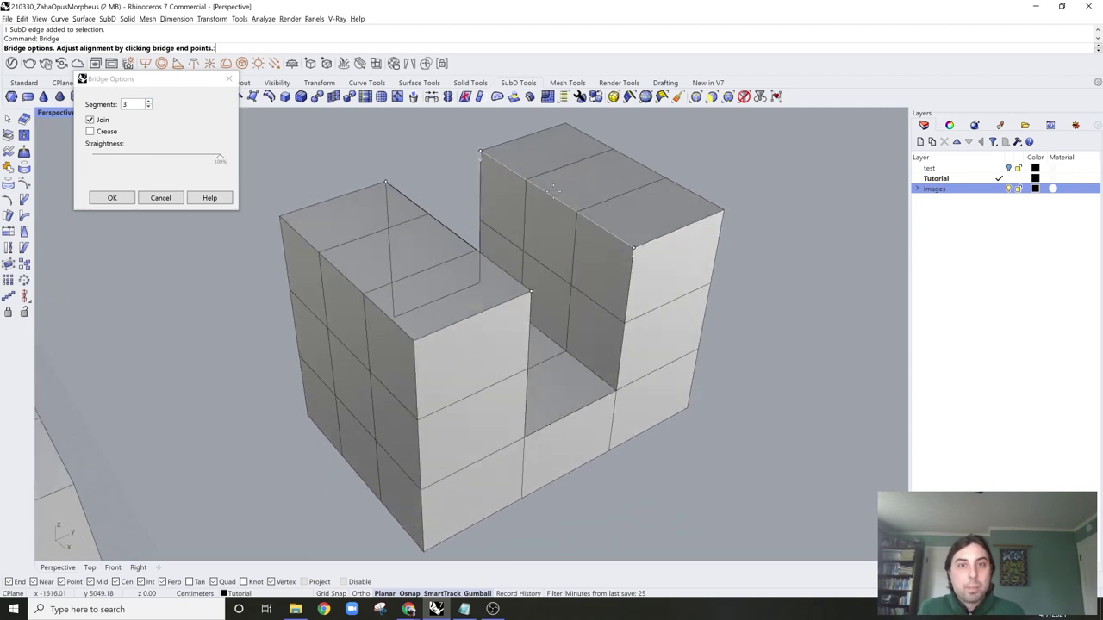
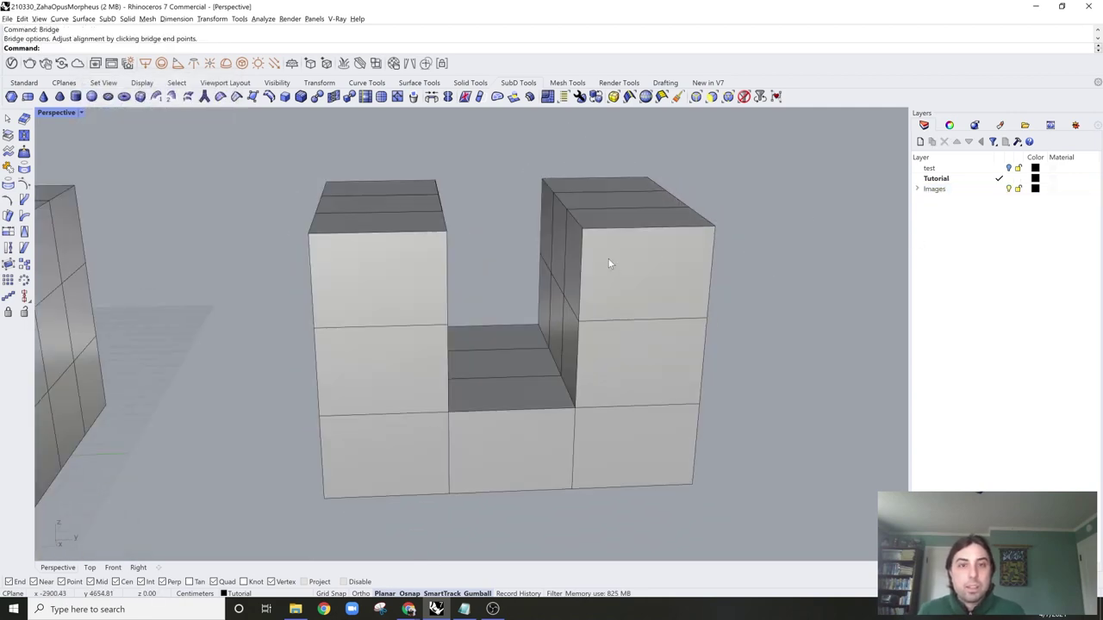
Step: Compare the flat and smooth SubD displays and examine the top inner edge of one arm of the U shape
{"action": "key", "text": "Tab"}
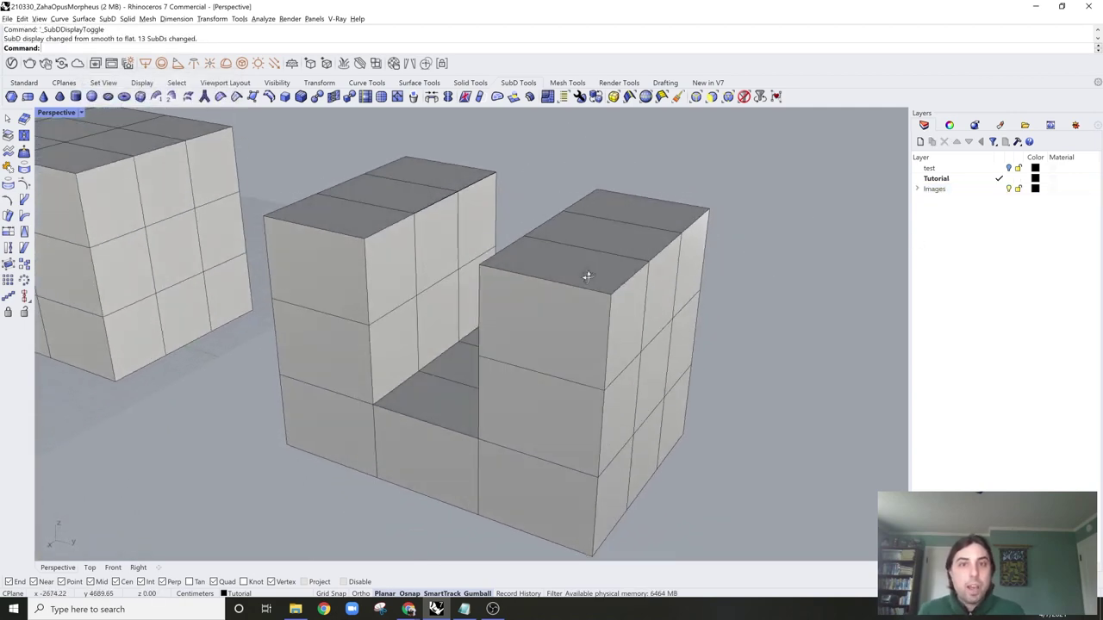
{"action": "key", "text": "Tab"}
{"action": "key", "text": "Tab"}
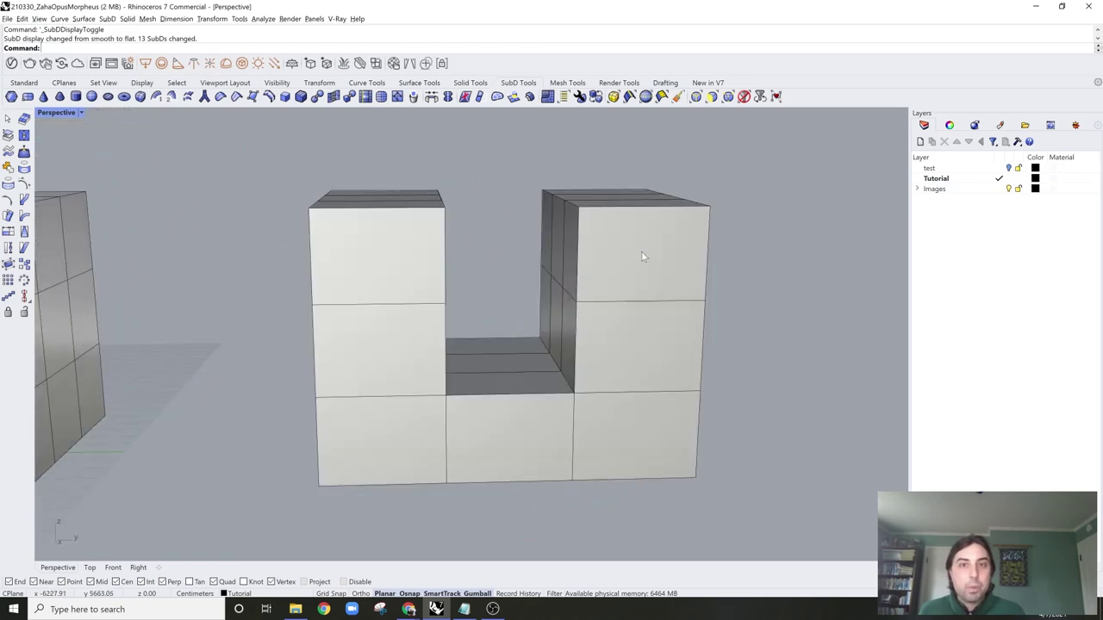
{"action": "key", "text": "Tab"}
{"action": "key", "text": "Tab"}
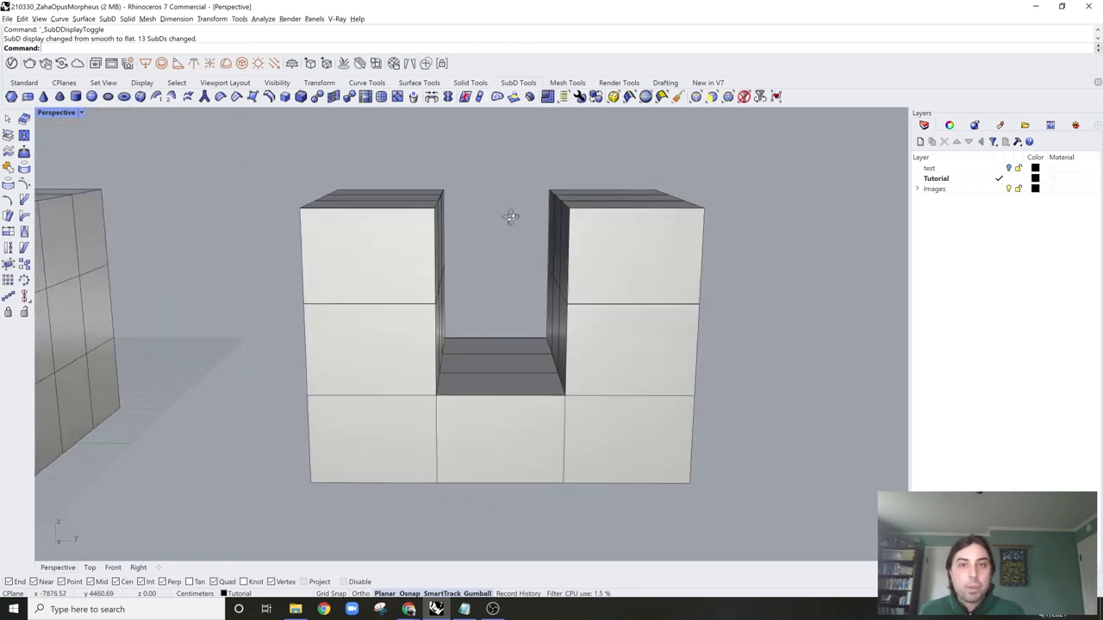
{"action": "key", "text": "Tab"}
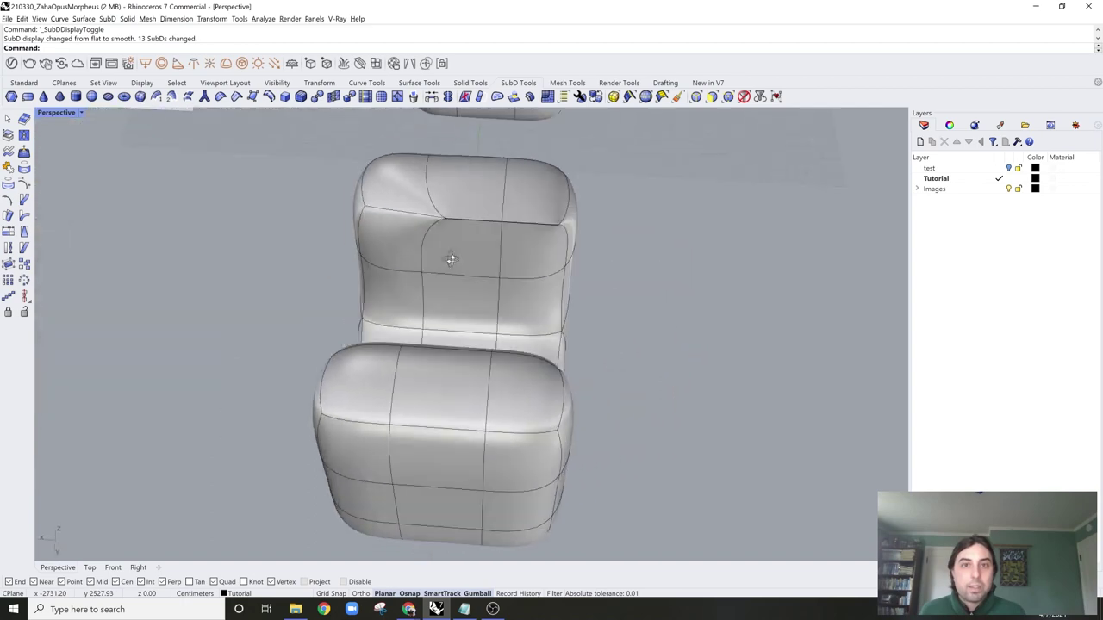
{"action": "left_click", "coordinate": [458, 220]}
{"action": "left_click", "coordinate": [528, 165]}
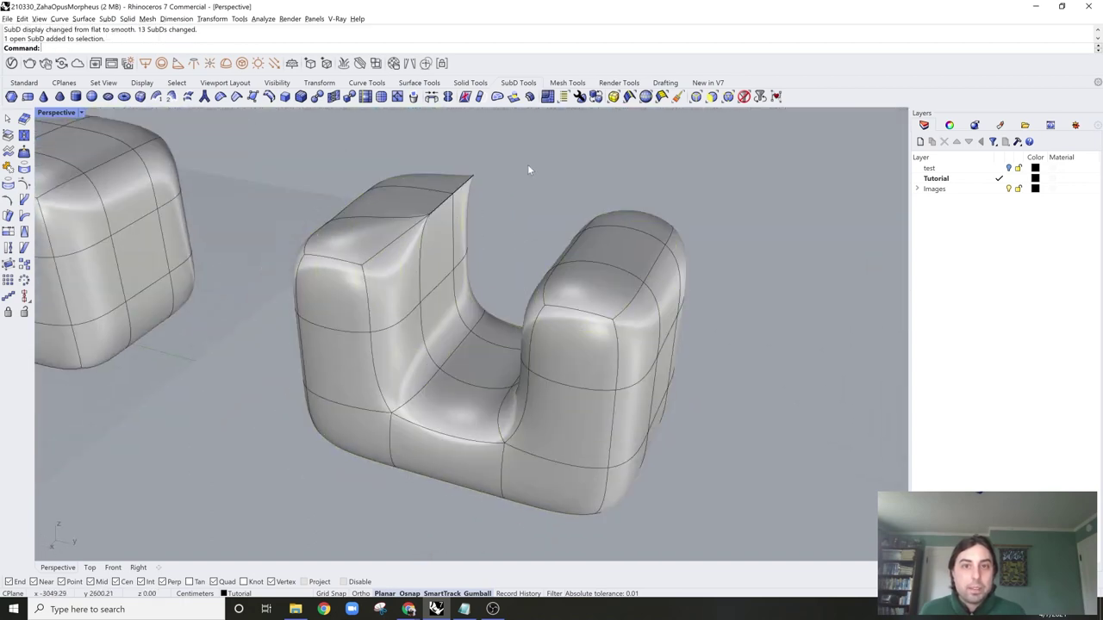
{"action": "key", "text": "Tab"}
{"action": "scroll", "coordinate": [470, 225], "scroll_direction": "up", "scroll_amount": 3}
{"action": "key", "text": "Tab"}
{"action": "key", "text": "Tab"}
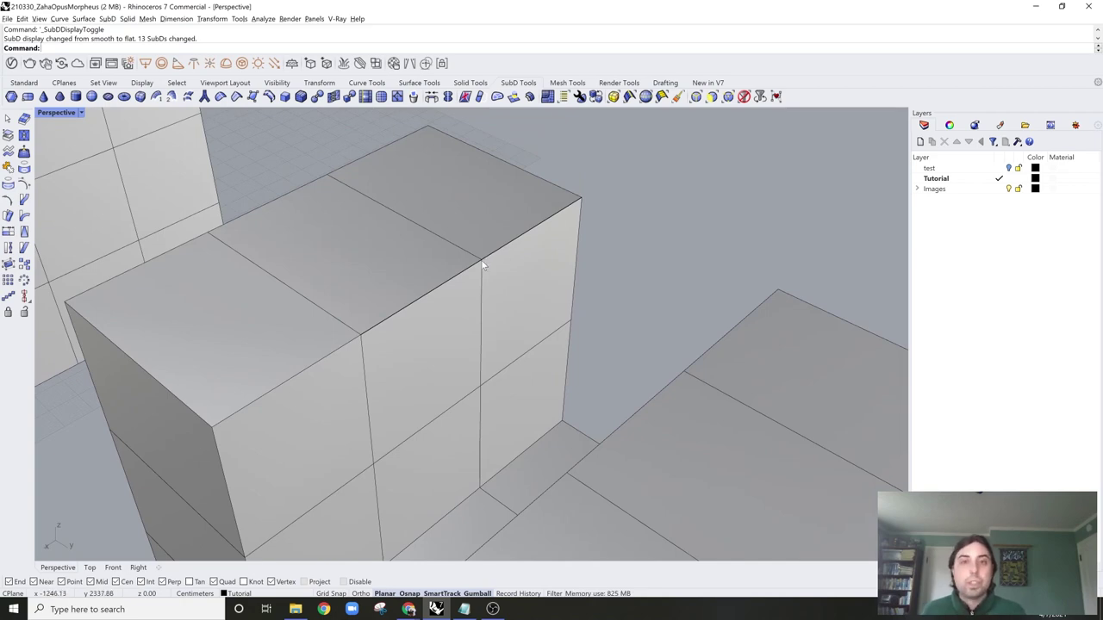
Step: Try moving a vertex on the arm's top inner edge sideways and undo the move
{"action": "left_click", "coordinate": [482, 257], "text": "ctrl+shift"}
{"action": "left_click_drag", "start_coordinate": [500, 270], "coordinate": [459, 243]}
{"action": "right_click_drag", "start_coordinate": [650, 231], "coordinate": [505, 209]}
{"action": "key", "text": "ctrl+z"}
Step: Run AlignVertices on the U-shaped SubD with a distance to adjust of 0.01 and show it smooth
{"action": "left_click", "coordinate": [489, 248]}
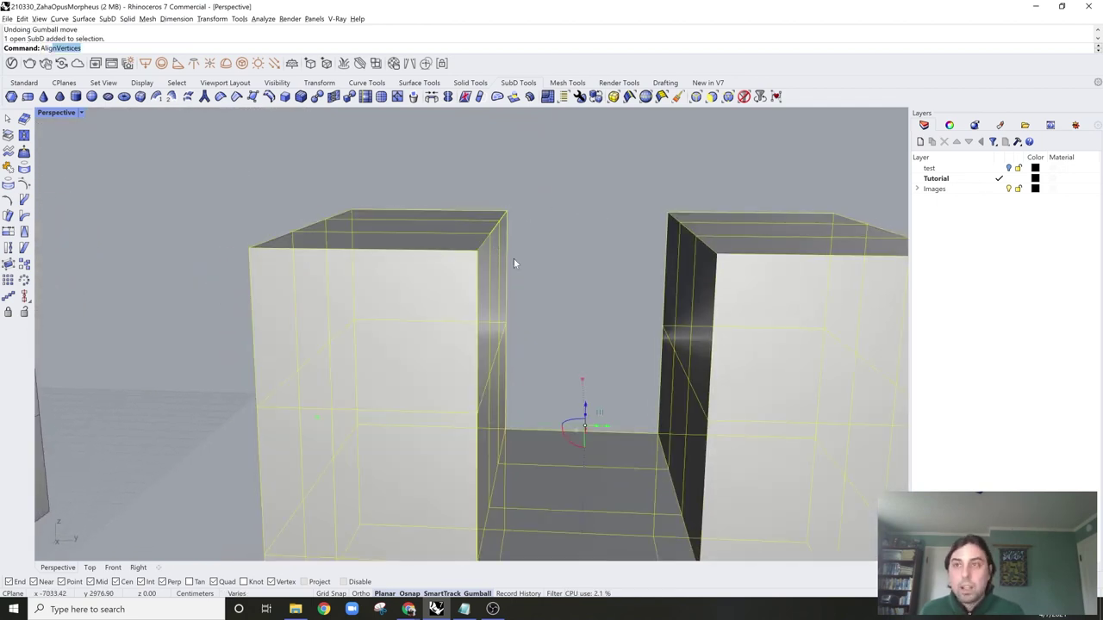
{"action": "key", "text": "Return"}
{"action": "key", "text": "Escape"}
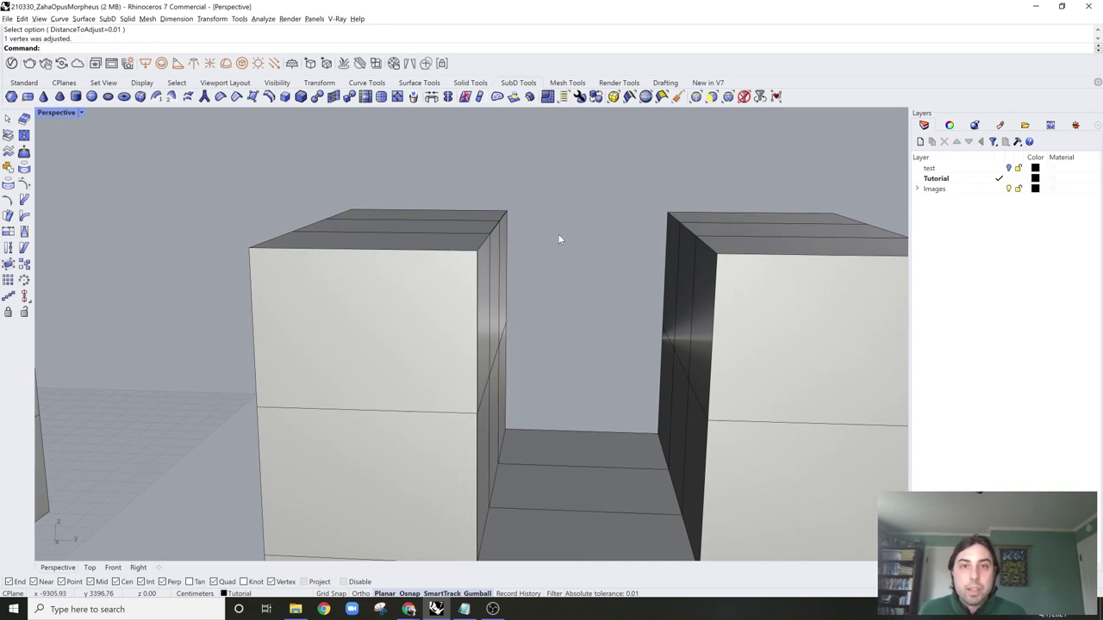
{"action": "key", "text": "Tab"}
Step: Try RemoveCrease on two top inner edges of the arm, compare flat and smooth displays, and undo it
{"action": "right_click_drag", "start_coordinate": [557, 236], "coordinate": [461, 272]}
{"action": "key", "text": "Tab"}
{"action": "left_click", "coordinate": [455, 269], "text": "ctrl+shift"}
{"action": "left_click", "coordinate": [534, 224], "text": "ctrl+shift"}
{"action": "type", "text": "RemoveCrease"}
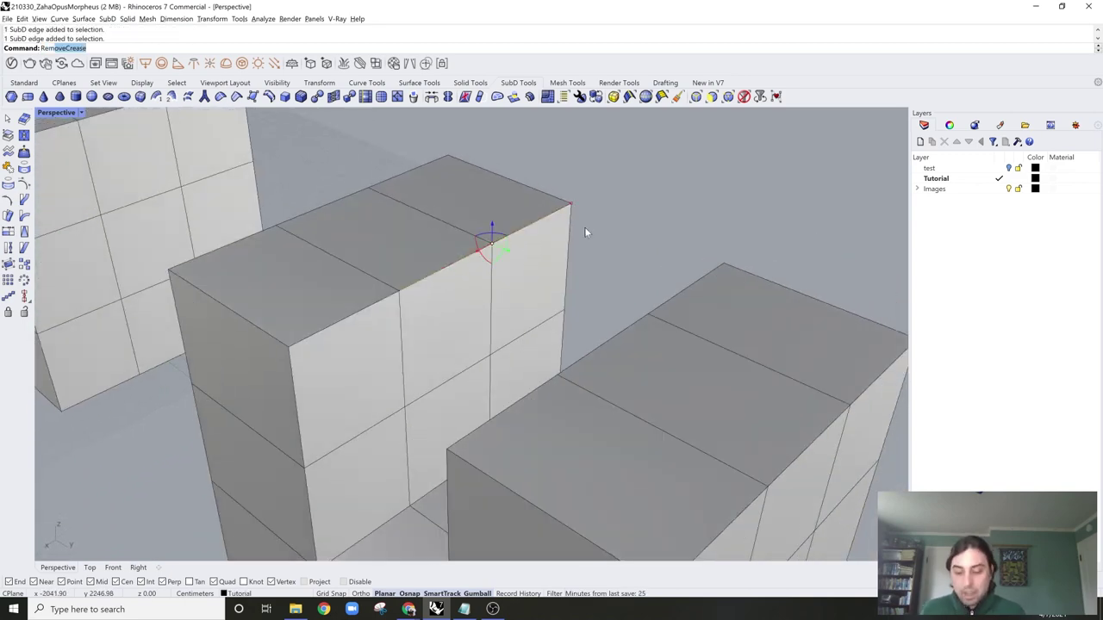
{"action": "key", "text": "Return"}
{"action": "key", "text": "Tab"}
{"action": "mouse_move", "coordinate": [584, 231]}
{"action": "right_mouse_down"}
{"action": "mouse_move", "coordinate": [480, 277]}
{"action": "mouse_move", "coordinate": [541, 252]}
{"action": "mouse_move", "coordinate": [534, 228]}
{"action": "mouse_move", "coordinate": [546, 255]}
{"action": "mouse_move", "coordinate": [586, 225]}
{"action": "right_mouse_up"}
{"action": "key", "text": "Tab"}
{"action": "key", "text": "Tab"}
{"action": "key", "text": "Tab"}
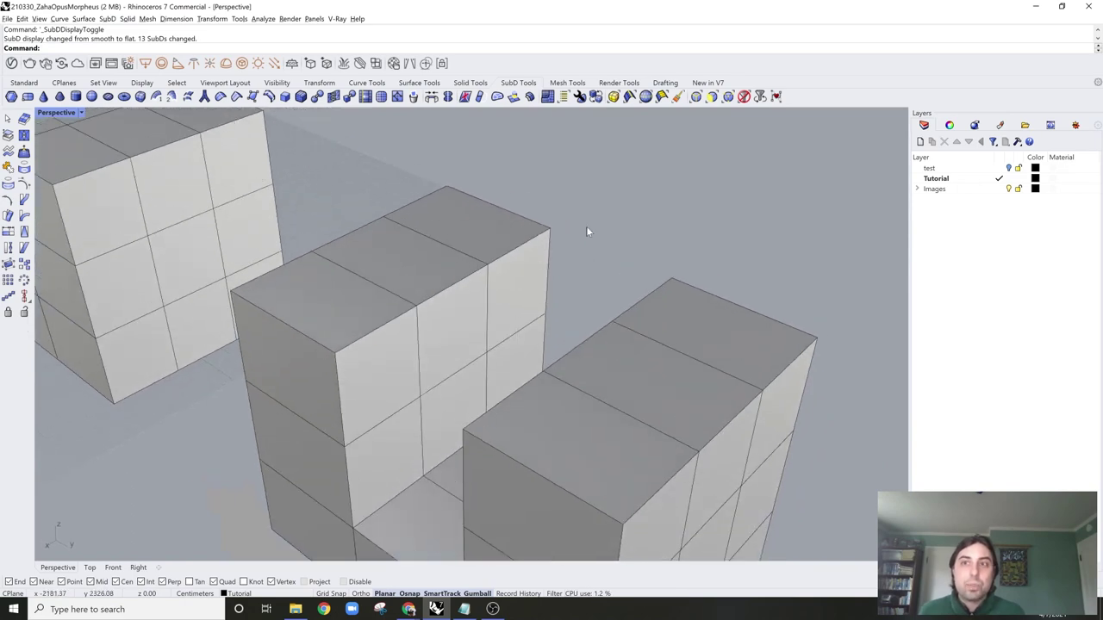
{"action": "key", "text": "ctrl+z"}
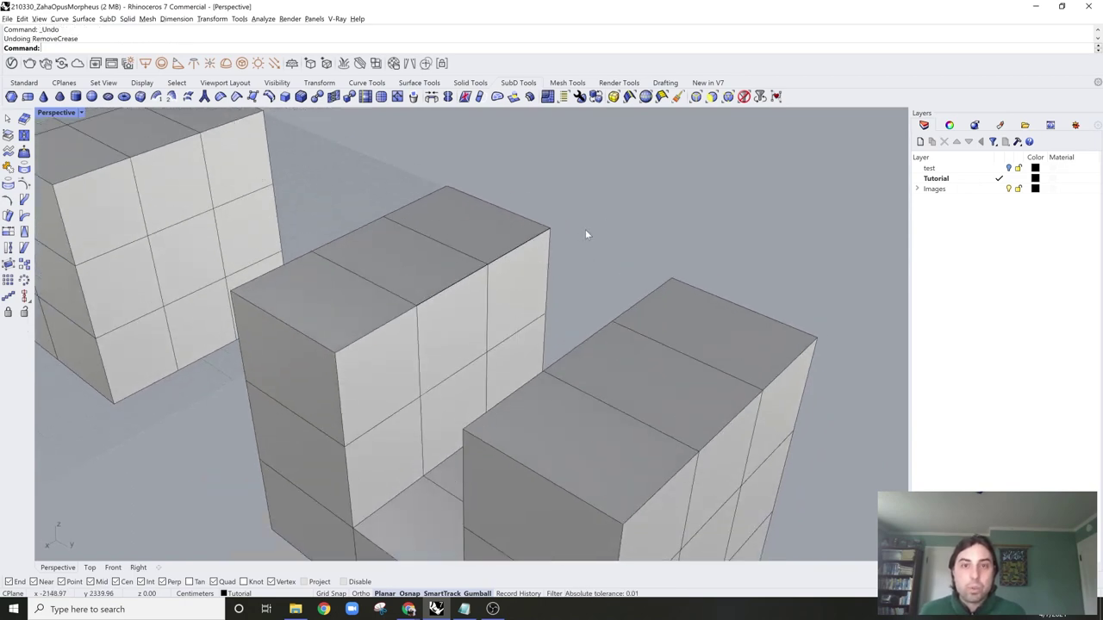
Step: In smooth display, try moving the vertex on the arm's creased top inner edge and undo the changes
{"action": "key", "text": "Tab"}
{"action": "right_click_drag", "start_coordinate": [579, 233], "coordinate": [536, 239]}
{"action": "left_click", "coordinate": [508, 265]}
{"action": "key", "text": "Escape"}
{"action": "left_click", "coordinate": [483, 269], "text": "ctrl+shift"}
{"action": "left_click_drag", "start_coordinate": [488, 230], "coordinate": [497, 304]}
{"action": "right_click_drag", "start_coordinate": [599, 251], "coordinate": [550, 277]}
{"action": "scroll", "coordinate": [471, 301], "scroll_direction": "up", "scroll_amount": 2}
{"action": "key", "text": "ctrl+z"}
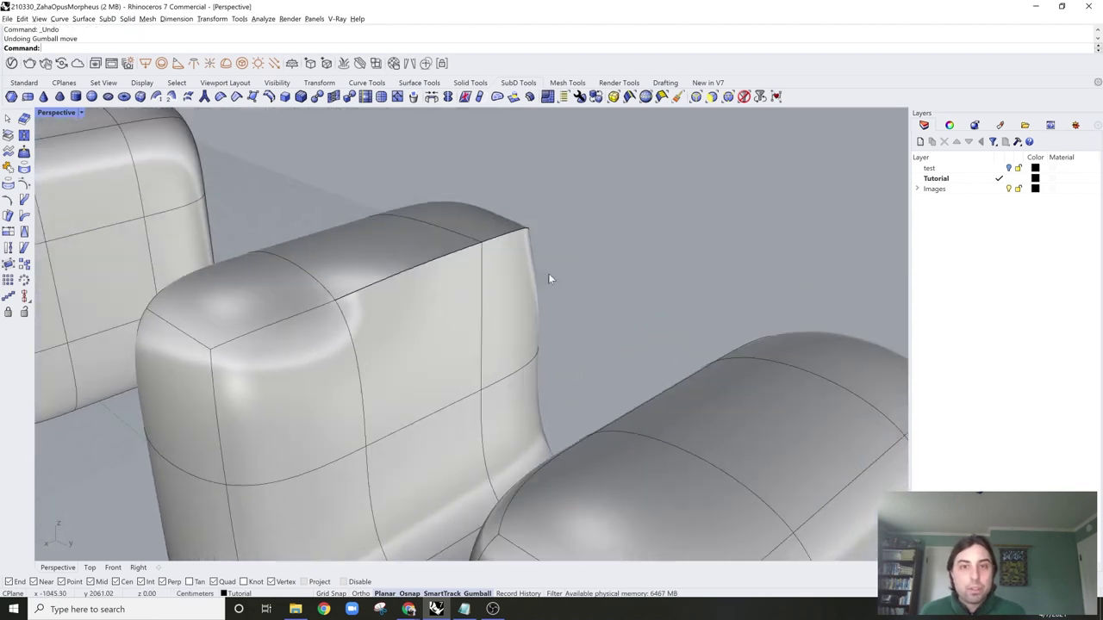
{"action": "left_click", "coordinate": [483, 247], "text": "ctrl+shift"}
{"action": "right_click_drag", "start_coordinate": [483, 248], "coordinate": [652, 302]}
{"action": "key", "text": "ctrl+z"}
Step: Try creasing the edges around the outer end face of the U shape's other arm
{"action": "double_click", "coordinate": [458, 396]}
{"action": "right_click_drag", "start_coordinate": [457, 399], "coordinate": [533, 287]}
{"action": "left_click", "coordinate": [544, 249], "text": "shift"}
{"action": "double_click", "coordinate": [544, 250], "text": "shift"}
{"action": "right_click_drag", "start_coordinate": [544, 250], "coordinate": [475, 348]}
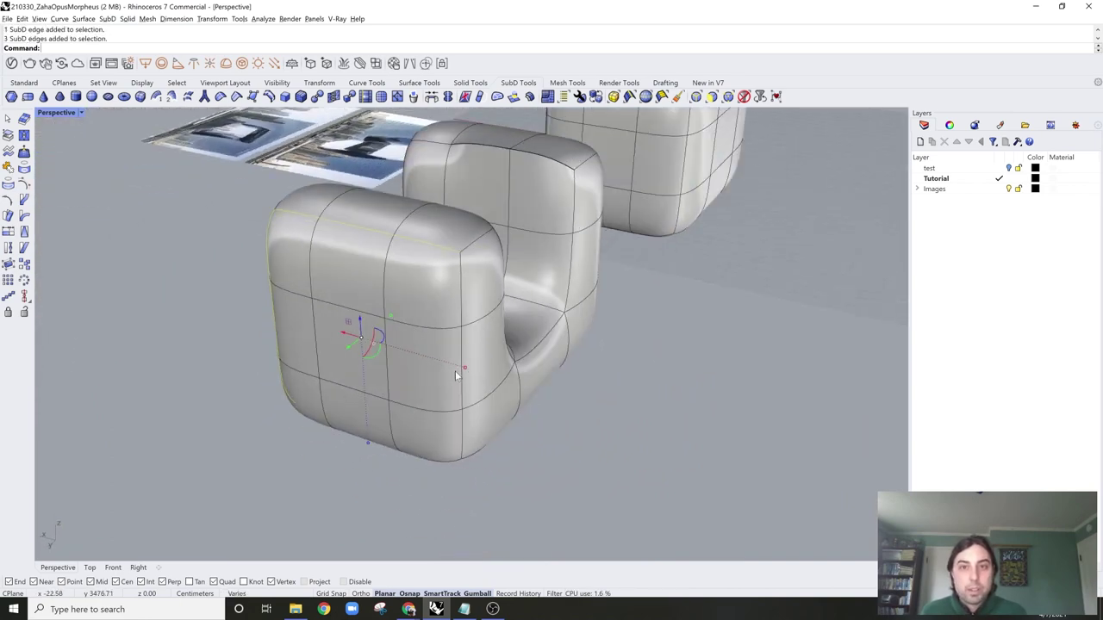
{"action": "right_click_drag", "start_coordinate": [462, 394], "coordinate": [572, 342]}
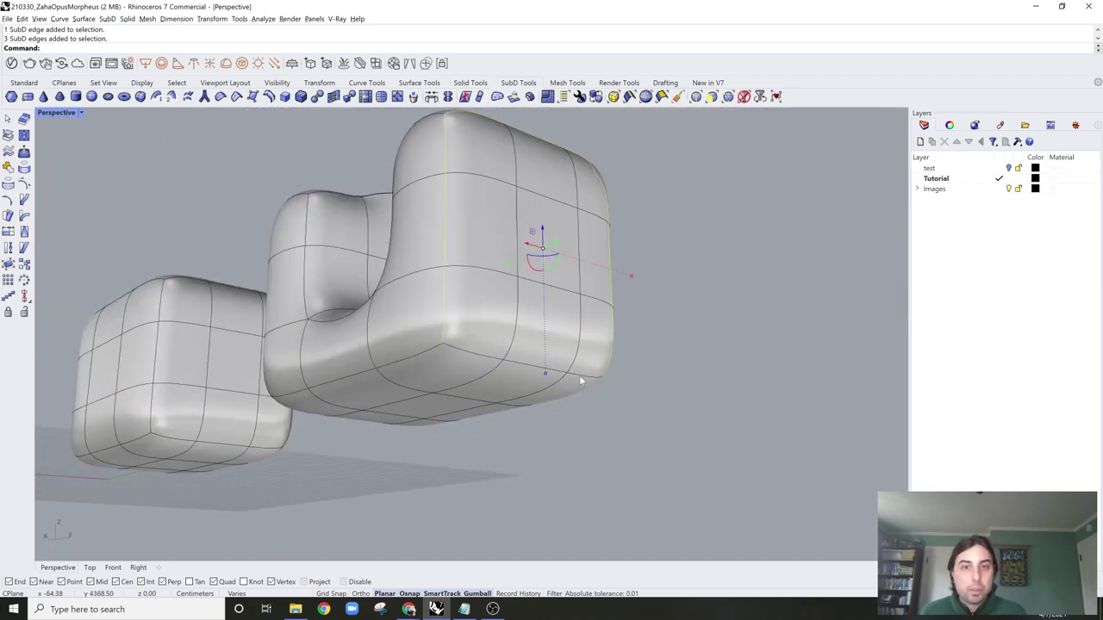
{"action": "right_click_drag", "start_coordinate": [581, 382], "coordinate": [593, 399]}
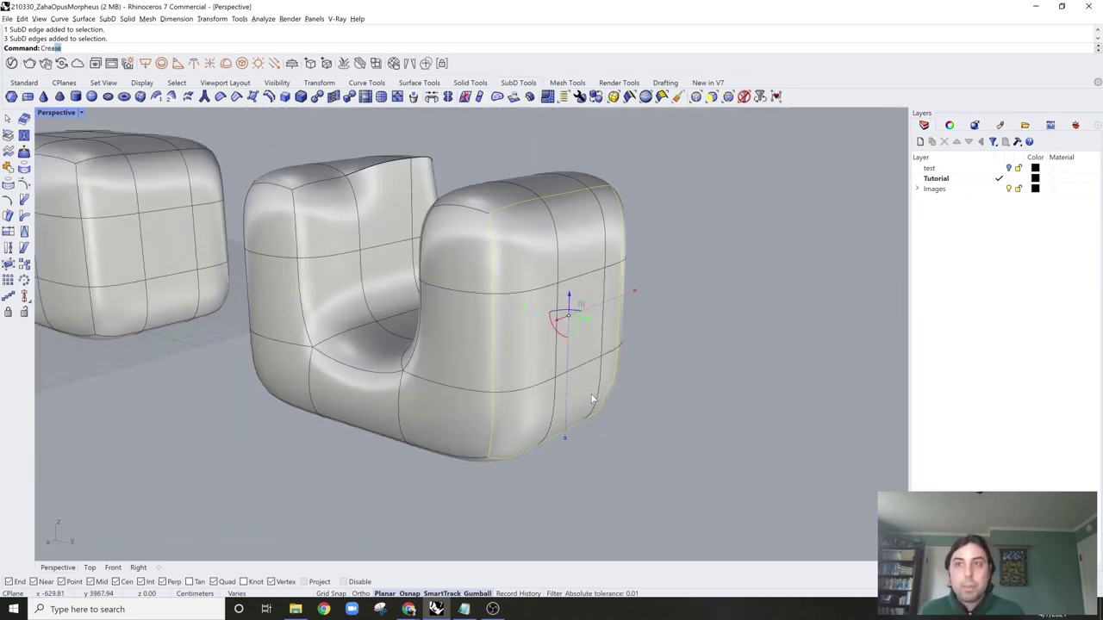
{"action": "right_click", "coordinate": [591, 398]}
Step: Examine the creased outer edges close up and undo the crease
{"action": "right_click_drag", "start_coordinate": [729, 320], "coordinate": [600, 204]}
{"action": "scroll", "coordinate": [514, 241], "scroll_direction": "up", "scroll_amount": 14}
{"action": "scroll", "coordinate": [556, 190], "scroll_direction": "down", "scroll_amount": 8}
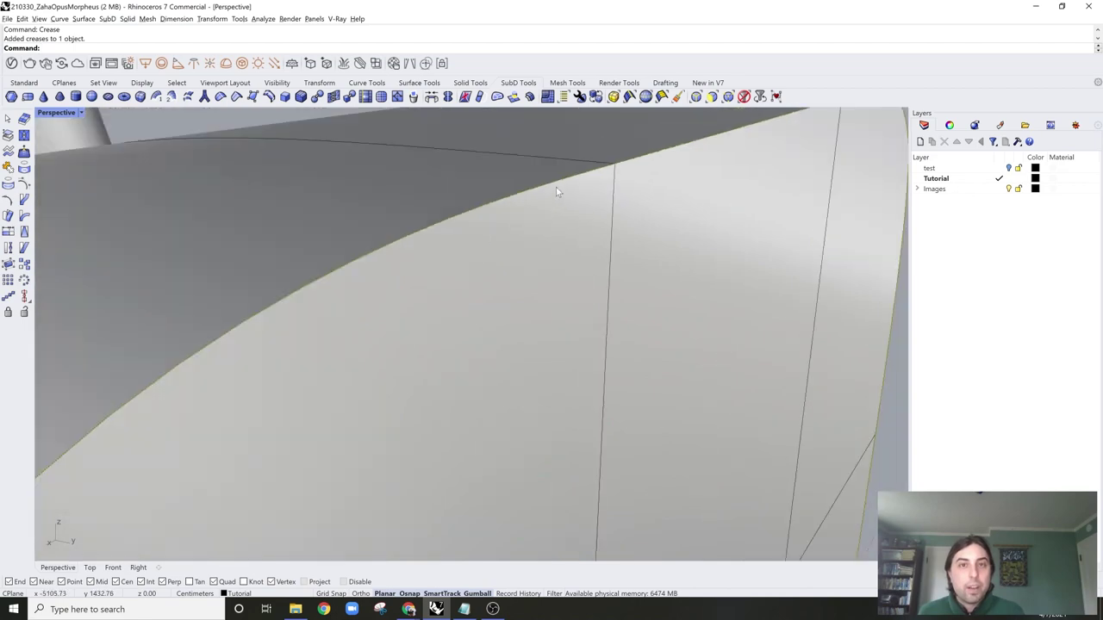
{"action": "scroll", "coordinate": [553, 182], "scroll_direction": "down", "scroll_amount": 12}
{"action": "right_click_drag", "start_coordinate": [572, 191], "coordinate": [598, 230]}
{"action": "scroll", "coordinate": [655, 261], "scroll_direction": "up", "scroll_amount": 2}
{"action": "right_click_drag", "start_coordinate": [655, 262], "coordinate": [442, 261]}
{"action": "key", "text": "ctrl+z"}
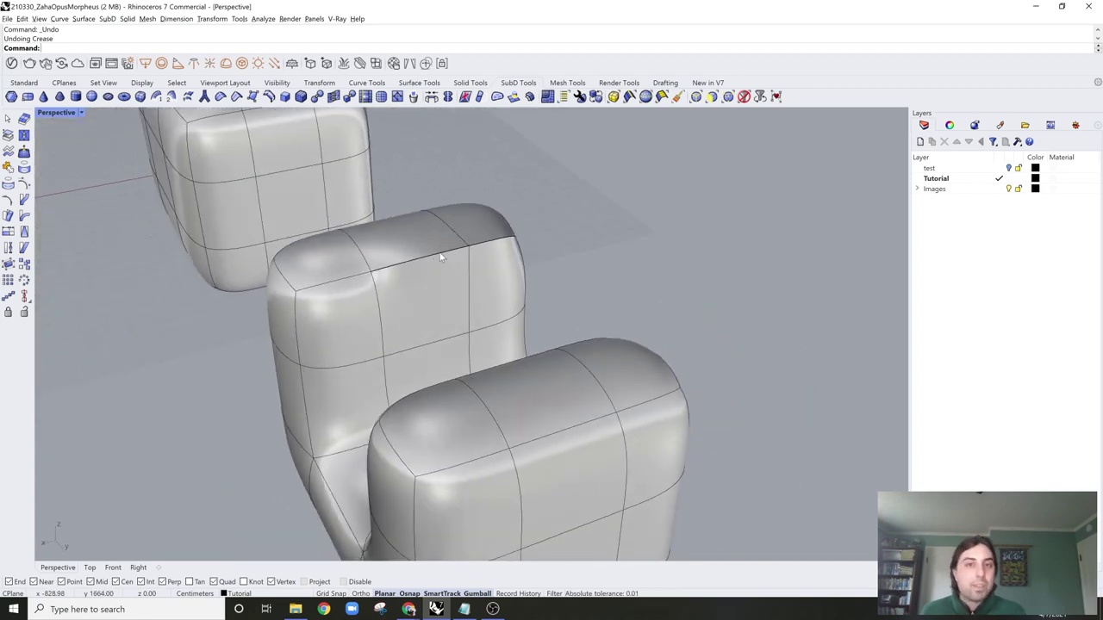
Step: Remove the crease from the three edges along the arm's top inner side
{"action": "double_click", "coordinate": [442, 254], "text": "ctrl+shift"}
{"action": "right_click_drag", "start_coordinate": [526, 247], "coordinate": [564, 278]}
{"action": "scroll", "coordinate": [565, 279], "scroll_direction": "up", "scroll_amount": 5}
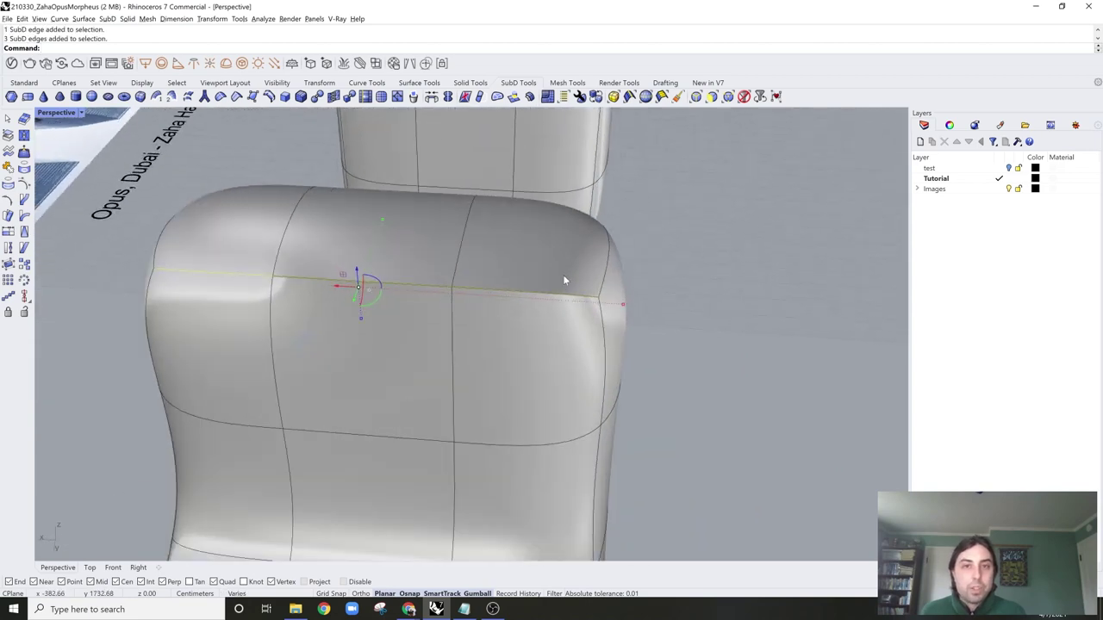
{"action": "right_click_drag", "start_coordinate": [497, 282], "coordinate": [504, 257]}
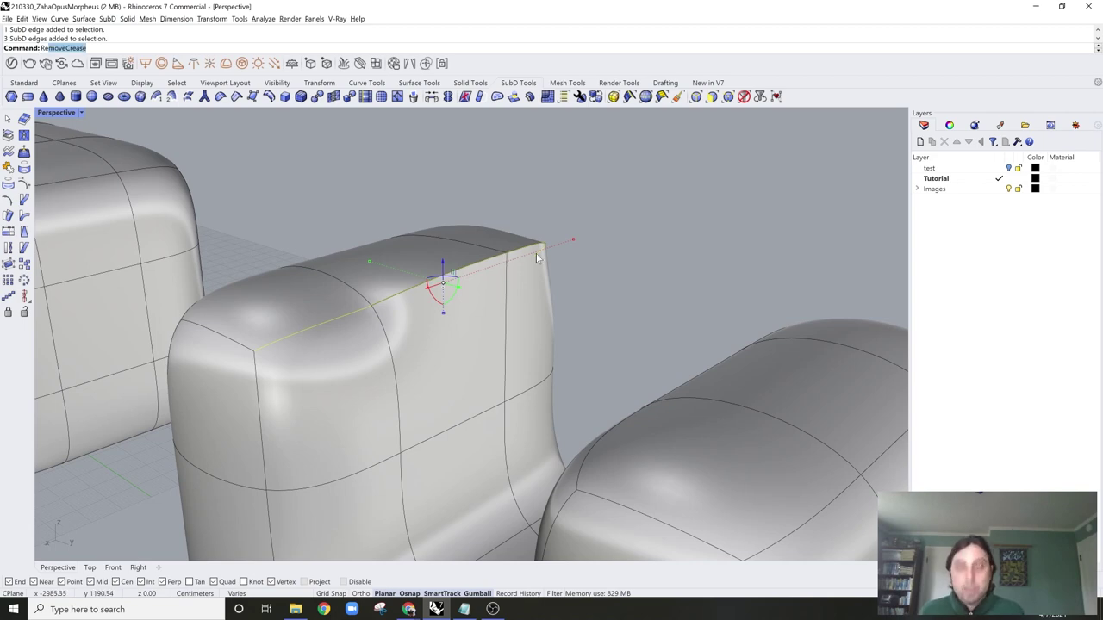
{"action": "key", "text": "Return"}
{"action": "left_click", "coordinate": [638, 198]}
Step: Bridge the facing upper faces at the far ends of the U's two arms with a single-segment bridge
{"action": "right_click_drag", "start_coordinate": [638, 198], "coordinate": [502, 246]}
{"action": "scroll", "coordinate": [502, 247], "scroll_direction": "down", "scroll_amount": 5}
{"action": "right_click_drag", "start_coordinate": [630, 266], "coordinate": [499, 259]}
{"action": "scroll", "coordinate": [567, 241], "scroll_direction": "up", "scroll_amount": 5}
{"action": "right_click_drag", "start_coordinate": [569, 242], "coordinate": [632, 243]}
{"action": "scroll", "coordinate": [553, 254], "scroll_direction": "down", "scroll_amount": 2}
{"action": "left_click", "coordinate": [428, 238], "text": "ctrl+shift"}
{"action": "right_click_drag", "start_coordinate": [428, 238], "coordinate": [623, 262]}
{"action": "left_click", "coordinate": [532, 264], "text": "ctrl+shift"}
{"action": "right_click_drag", "start_coordinate": [486, 277], "coordinate": [506, 255]}
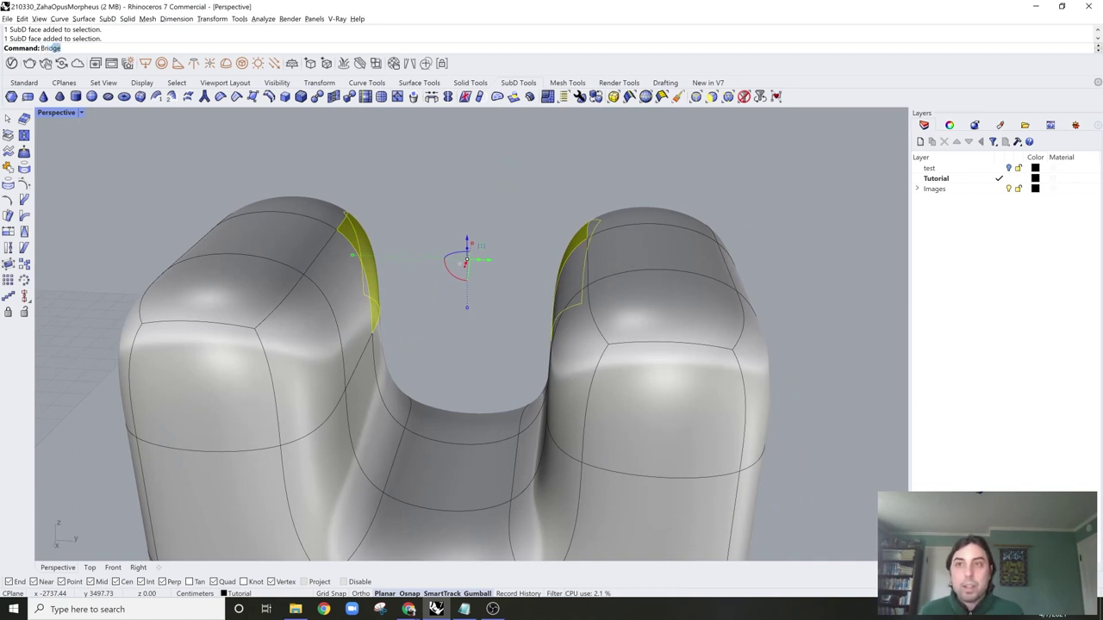
{"action": "key", "text": "Return"}
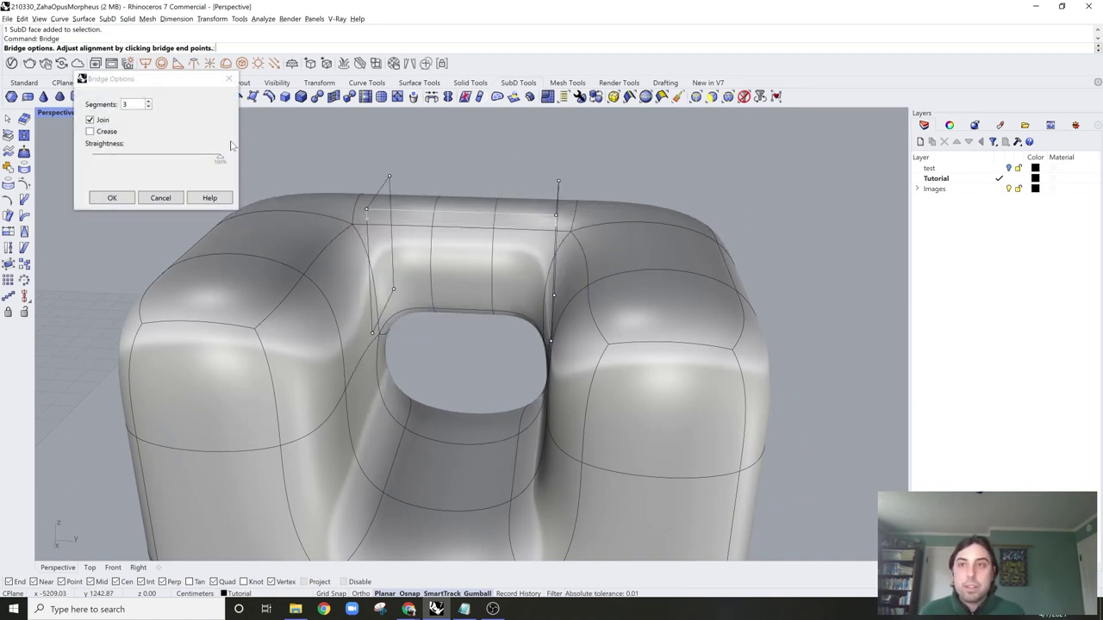
{"action": "left_click", "coordinate": [148, 107]}
{"action": "left_click", "coordinate": [148, 107]}
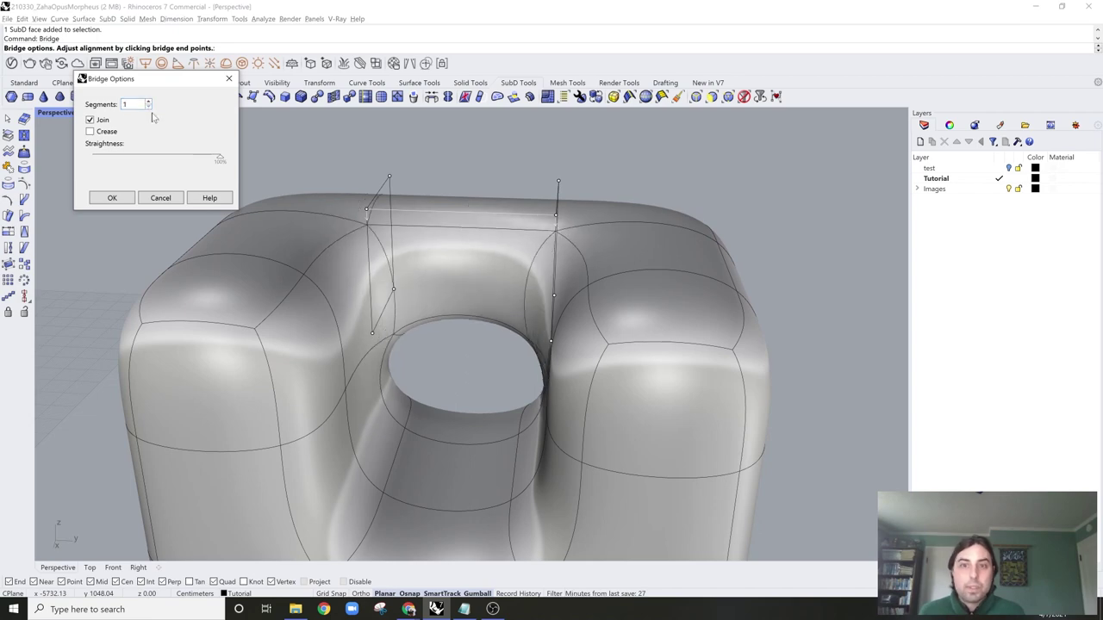
{"action": "left_click", "coordinate": [134, 199]}
Step: Examine the bridge and the opening beneath it in smooth and flat display, close up and from a distance
{"action": "right_click_drag", "start_coordinate": [521, 175], "coordinate": [535, 224]}
{"action": "scroll", "coordinate": [470, 344], "scroll_direction": "down", "scroll_amount": 3}
{"action": "scroll", "coordinate": [470, 344], "scroll_direction": "up", "scroll_amount": 3}
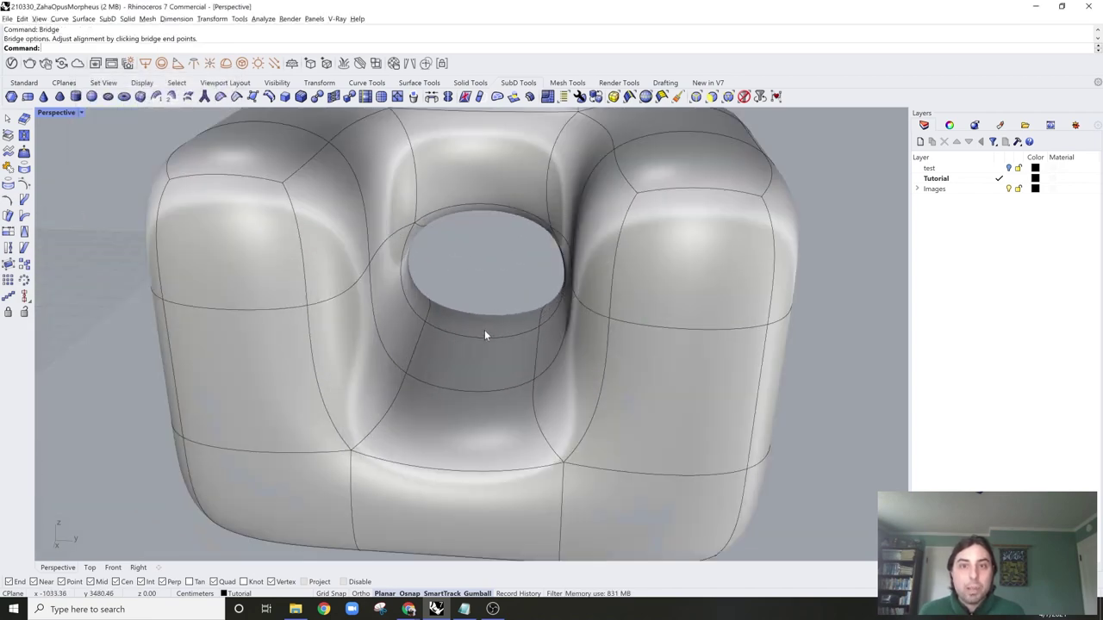
{"action": "key", "text": "Tab"}
{"action": "scroll", "coordinate": [488, 267], "scroll_direction": "up", "scroll_amount": 5}
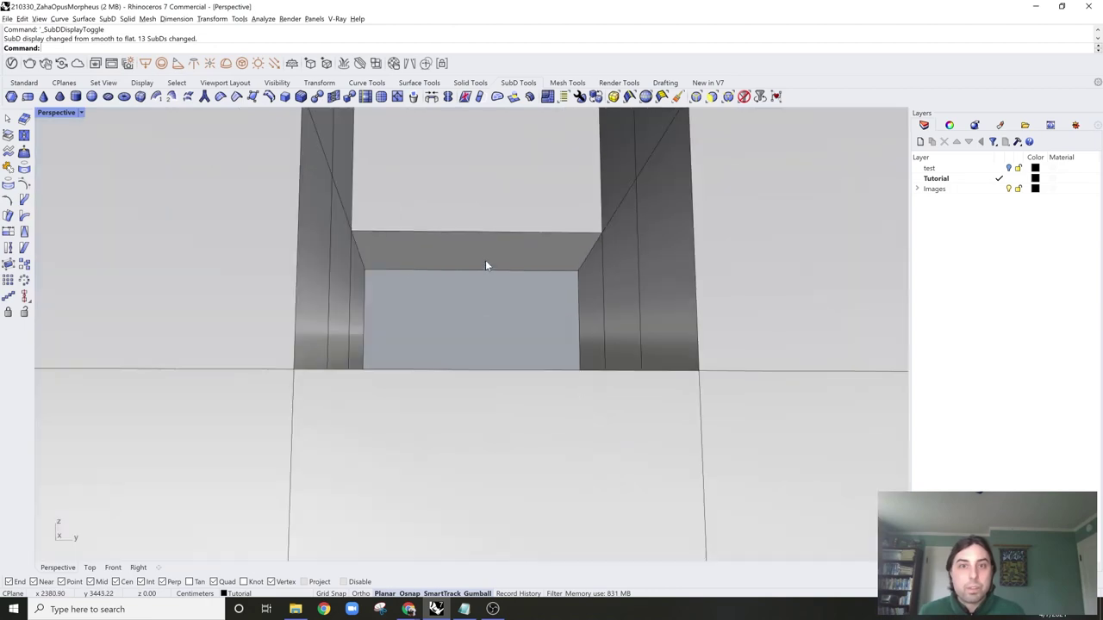
{"action": "scroll", "coordinate": [491, 250], "scroll_direction": "up", "scroll_amount": 2}
{"action": "left_click", "coordinate": [484, 240], "text": "ctrl+shift"}
{"action": "right_click_drag", "start_coordinate": [473, 330], "coordinate": [478, 358]}
{"action": "left_click", "coordinate": [478, 362], "text": "ctrl+shift"}
{"action": "key", "text": "Escape"}
{"action": "scroll", "coordinate": [487, 323], "scroll_direction": "down", "scroll_amount": 5}
{"action": "right_click_drag", "start_coordinate": [493, 316], "coordinate": [506, 263]}
{"action": "key", "text": "Tab"}
{"action": "key", "text": "Tab"}
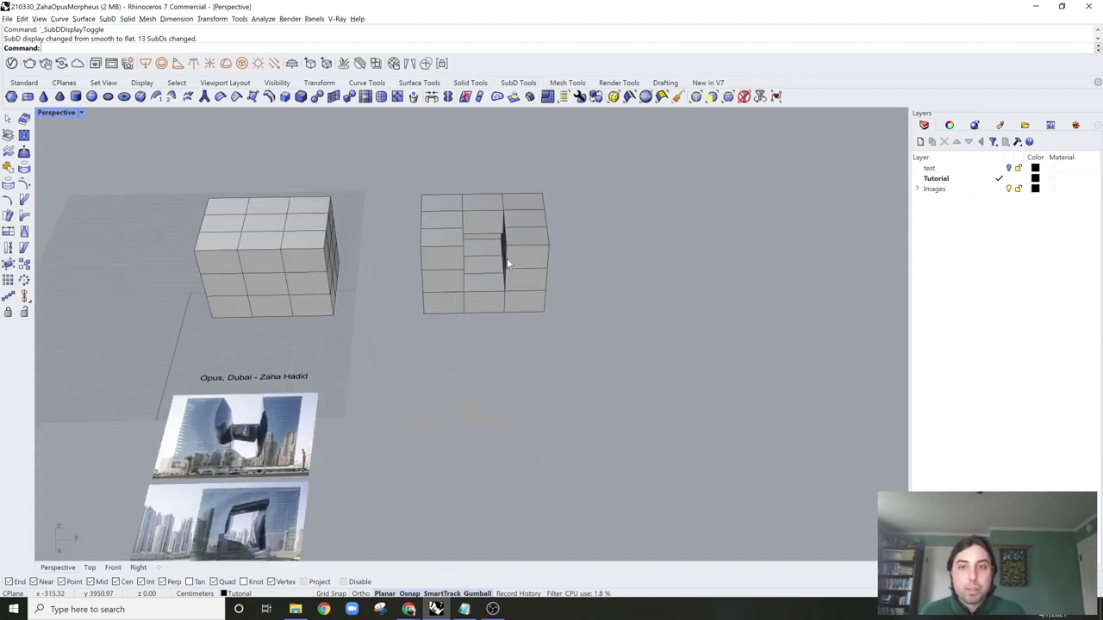
Step: Duplicate the bridged SubD along the Y axis, placing the copy beside the original
{"action": "right_click_drag", "start_coordinate": [530, 314], "coordinate": [500, 293], "text": "shift"}
{"action": "left_click", "coordinate": [455, 288]}
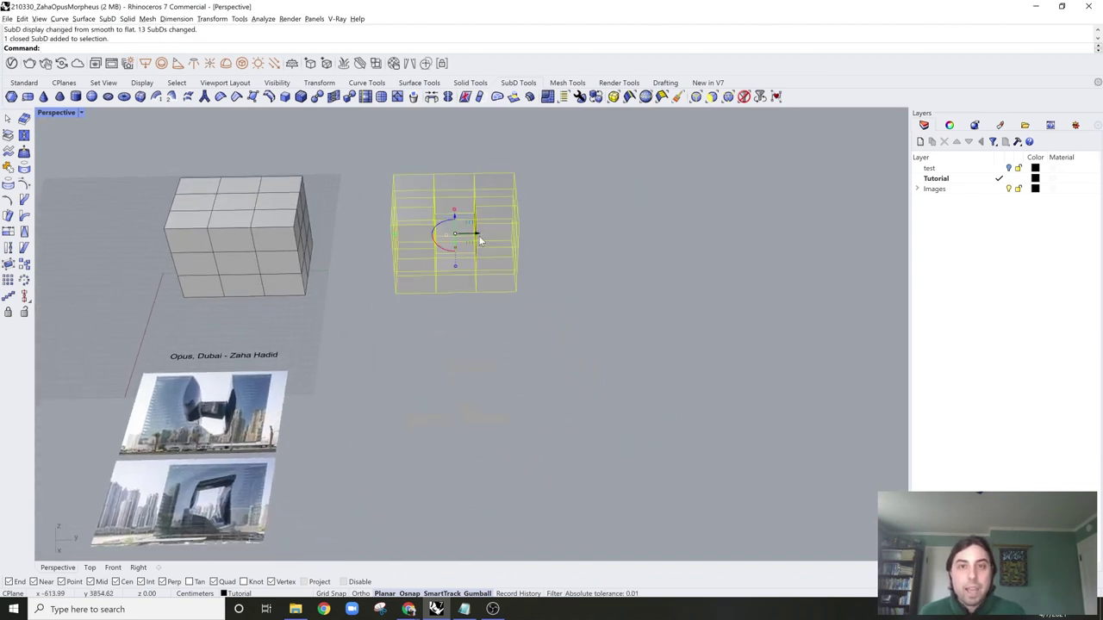
{"action": "key", "text": "ctrl+s"}
{"action": "left_click", "coordinate": [480, 320]}
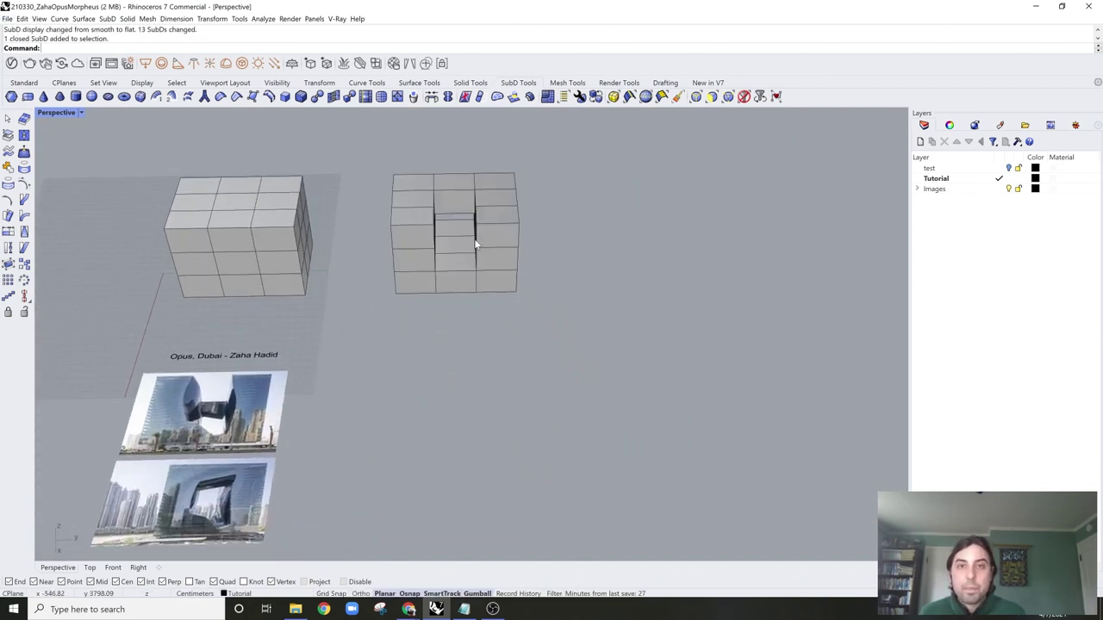
{"action": "right_click_drag", "start_coordinate": [532, 314], "coordinate": [528, 310]}
{"action": "left_click", "coordinate": [449, 265]}
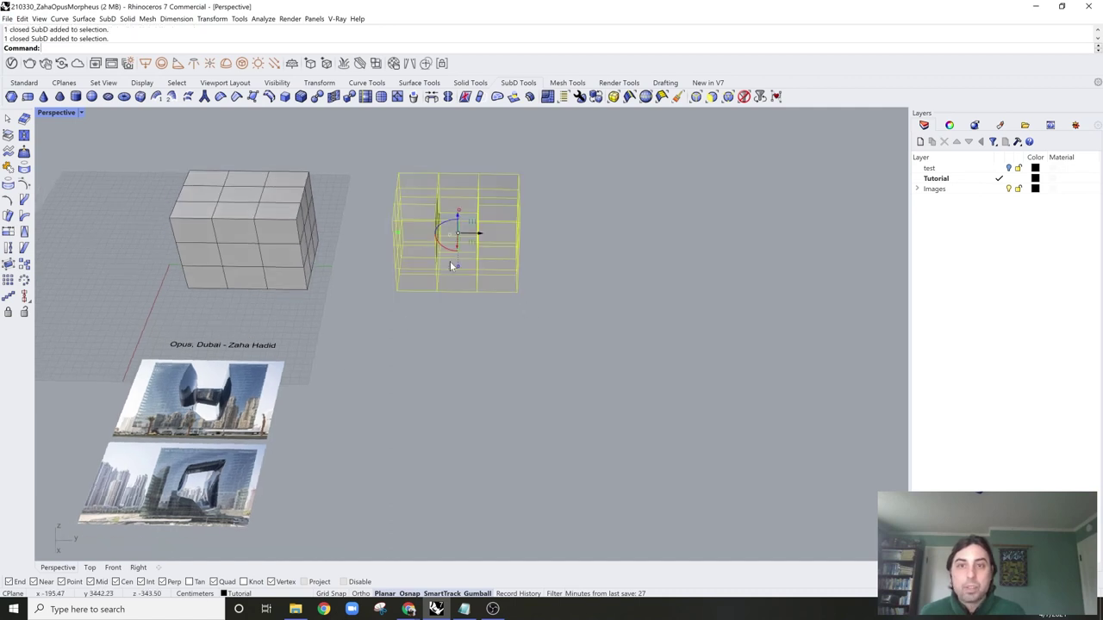
{"action": "left_click", "coordinate": [484, 233]}
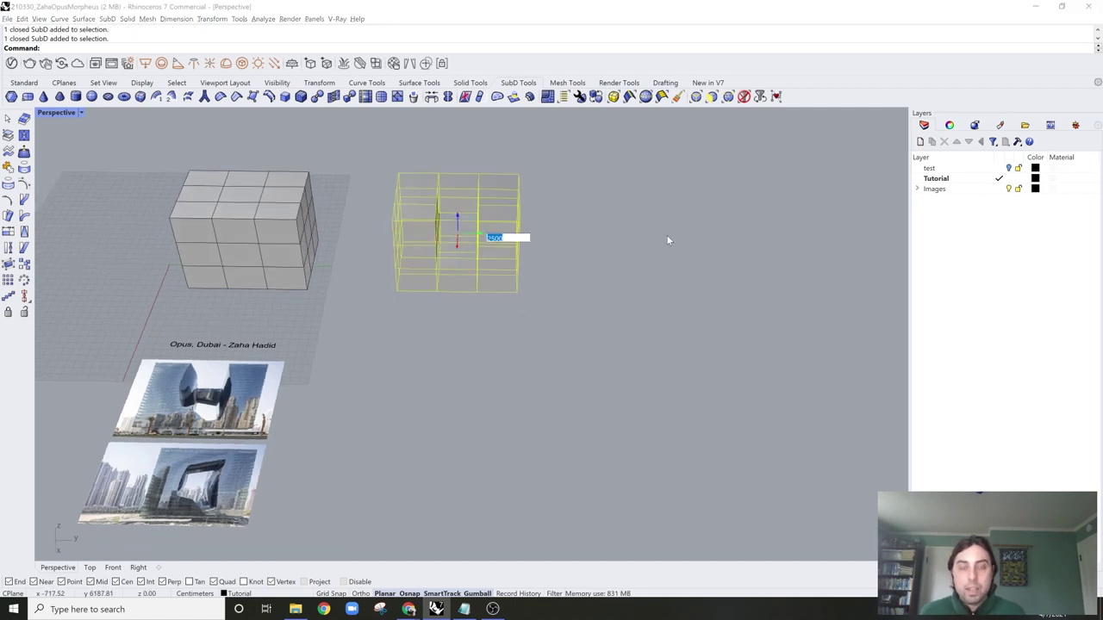
{"action": "key", "text": "Return"}
Step: Place the Opus title text and its two reference photos behind the new SubD copy
{"action": "scroll", "coordinate": [668, 240], "scroll_direction": "up", "scroll_amount": 4}
{"action": "right_click_drag", "start_coordinate": [536, 301], "coordinate": [718, 297]}
{"action": "scroll", "coordinate": [746, 263], "scroll_direction": "down", "scroll_amount": 8}
{"action": "left_click", "coordinate": [437, 382]}
{"action": "left_click_drag", "start_coordinate": [406, 369], "coordinate": [221, 514]}
{"action": "scroll", "coordinate": [381, 440], "scroll_direction": "down", "scroll_amount": 4}
{"action": "right_click_drag", "start_coordinate": [382, 430], "coordinate": [381, 456]}
{"action": "left_click_drag", "start_coordinate": [336, 473], "coordinate": [602, 274]}
{"action": "scroll", "coordinate": [642, 338], "scroll_direction": "up", "scroll_amount": 7}
{"action": "left_click", "coordinate": [641, 337]}
{"action": "right_click_drag", "start_coordinate": [519, 312], "coordinate": [500, 358]}
{"action": "scroll", "coordinate": [505, 270], "scroll_direction": "up", "scroll_amount": 4}
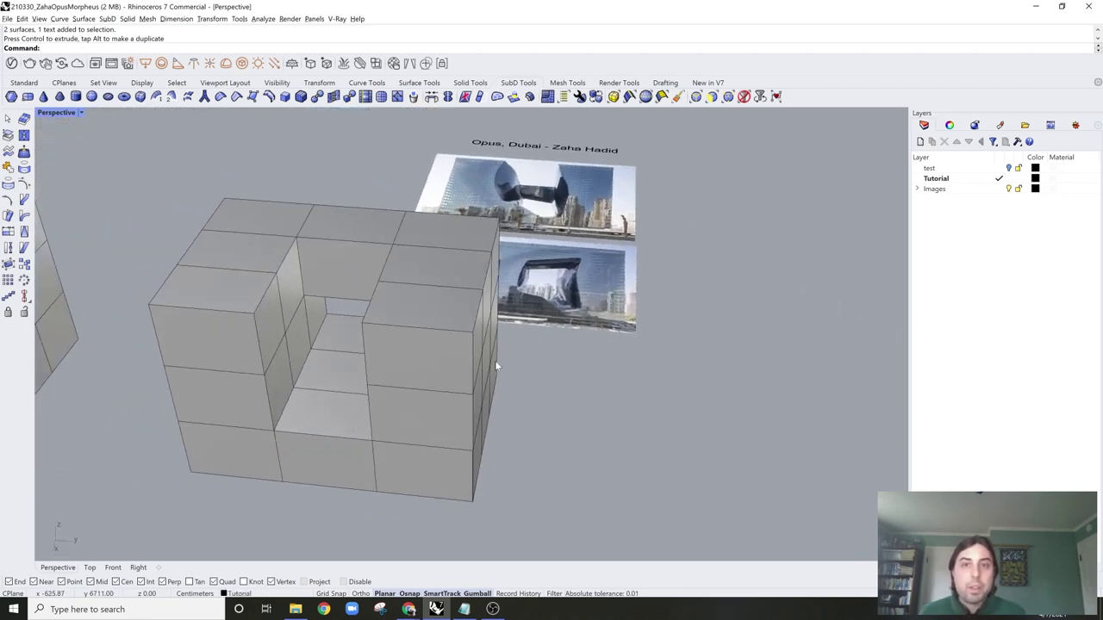
{"action": "left_click_drag", "start_coordinate": [591, 210], "coordinate": [558, 247]}
{"action": "left_click", "coordinate": [726, 237]}
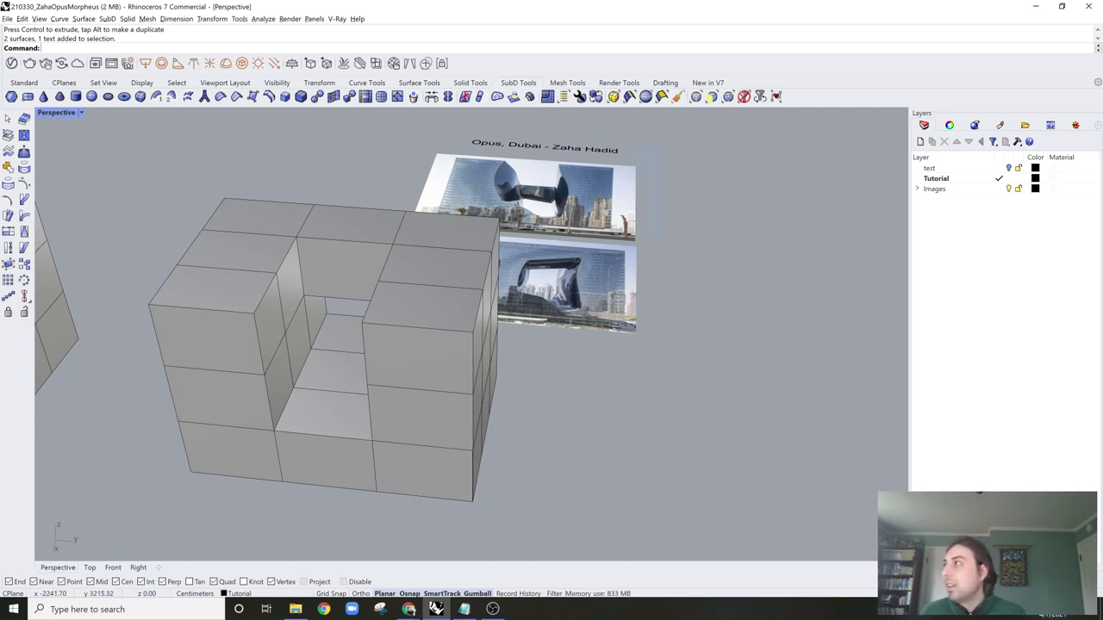
Step: Examine the new copy's front and central opening in both smooth and flat display
{"action": "left_click", "coordinate": [408, 609]}
{"action": "right_click_drag", "start_coordinate": [658, 380], "coordinate": [585, 310]}
{"action": "left_click", "coordinate": [486, 359]}
{"action": "key", "text": "Tab"}
{"action": "right_click_drag", "start_coordinate": [459, 340], "coordinate": [382, 241], "text": "shift"}
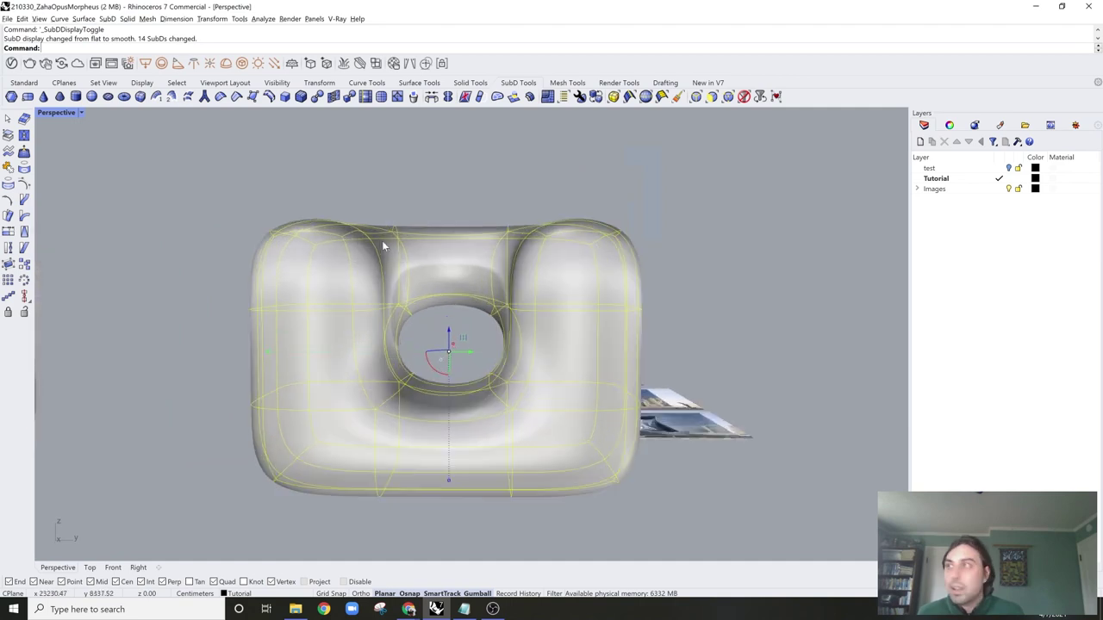
{"action": "key", "text": "Tab"}
{"action": "right_click_drag", "start_coordinate": [438, 290], "coordinate": [507, 249]}
{"action": "right_click_drag", "start_coordinate": [595, 232], "coordinate": [594, 253]}
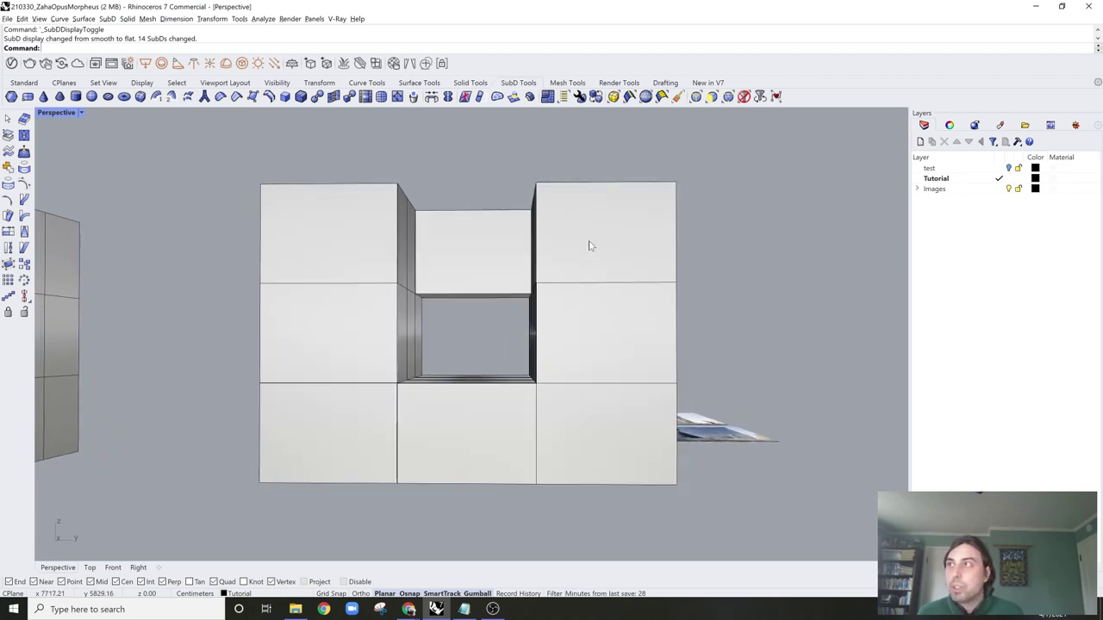
{"action": "right_click_drag", "start_coordinate": [581, 250], "coordinate": [414, 221]}
{"action": "key", "text": "Tab"}
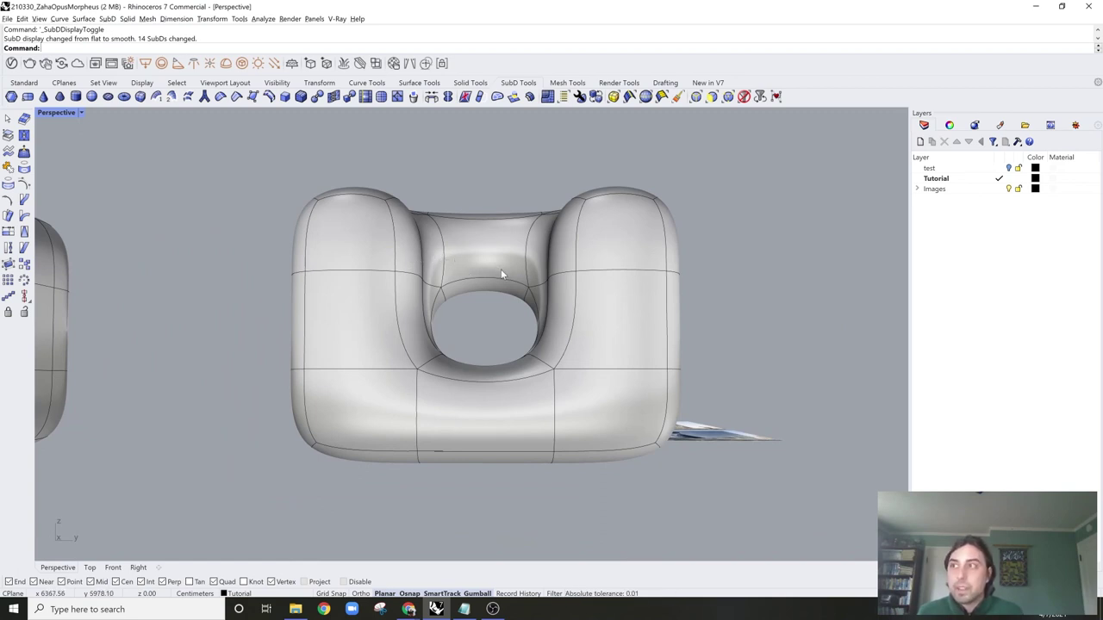
Step: Insert an edge loop through the base's middle bay, offset from the loop below the left arm's inner side
{"action": "right_click_drag", "start_coordinate": [501, 278], "coordinate": [437, 388]}
{"action": "key", "text": "Tab"}
{"action": "double_click", "coordinate": [380, 411], "text": "ctrl+shift"}
{"action": "left_click", "coordinate": [376, 449], "text": "ctrl+shift"}
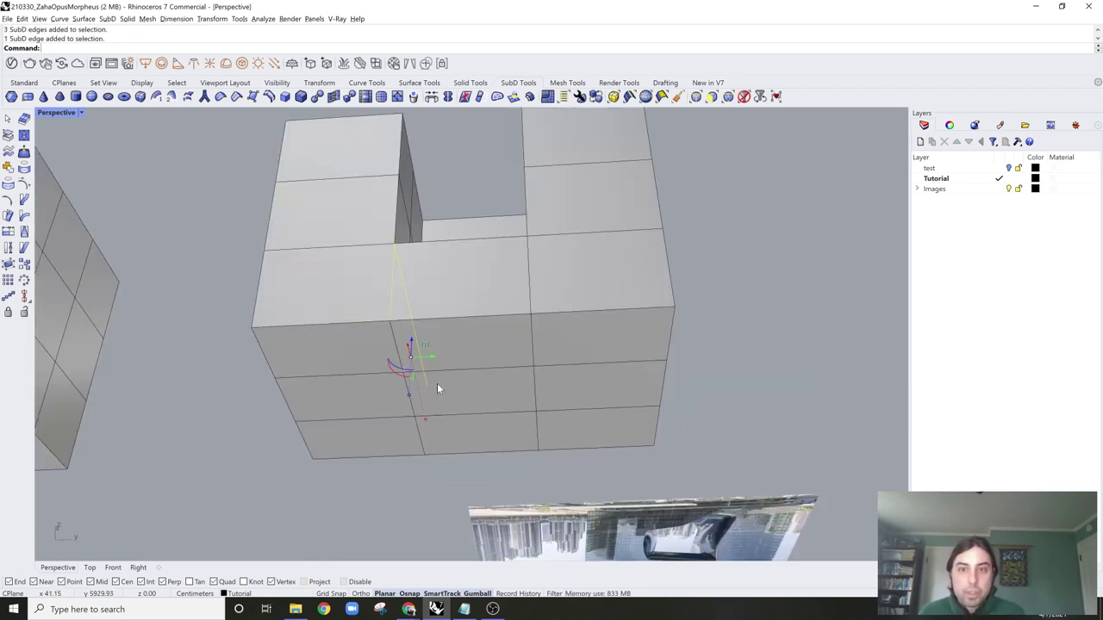
{"action": "double_click", "coordinate": [395, 354], "text": "ctrl+shift"}
{"action": "right_click_drag", "start_coordinate": [396, 353], "coordinate": [512, 437]}
{"action": "key", "text": "Return"}
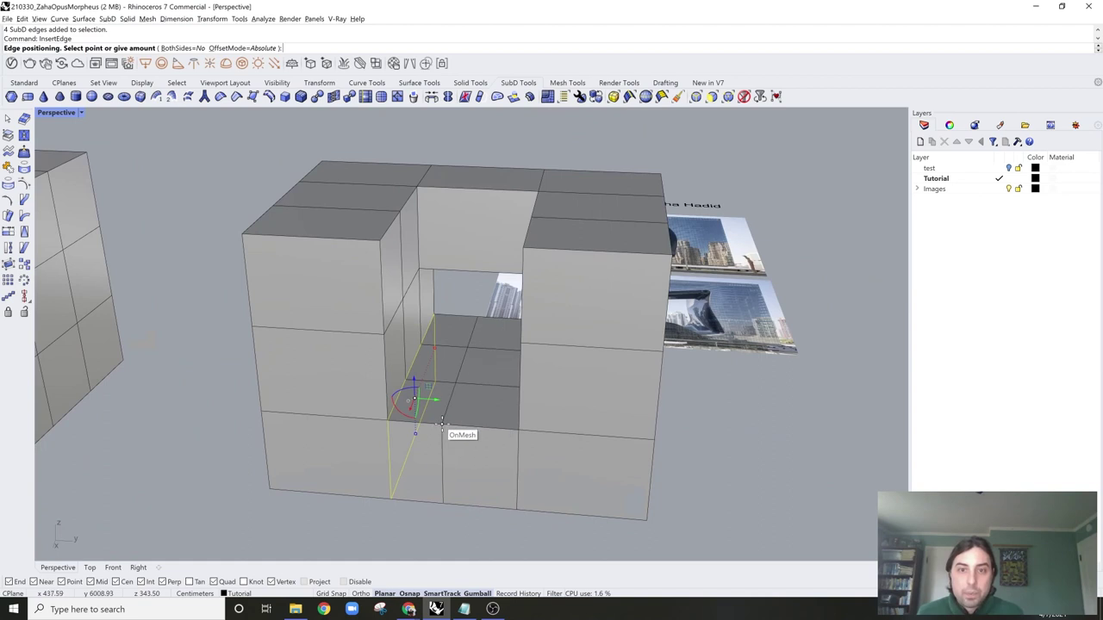
{"action": "right_click_drag", "start_coordinate": [463, 426], "coordinate": [515, 439]}
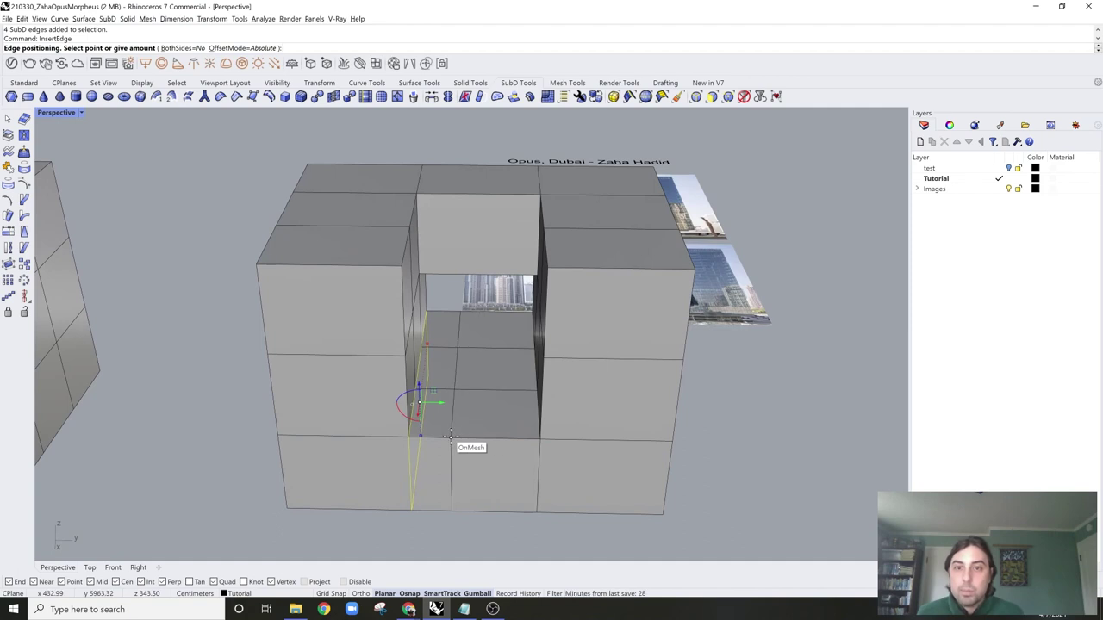
{"action": "left_click", "coordinate": [450, 436]}
Step: Insert a second edge loop in the base's middle bay, dividing it into three strips
{"action": "double_click", "coordinate": [453, 419]}
{"action": "right_click_drag", "start_coordinate": [455, 424], "coordinate": [578, 422]}
{"action": "right_click", "coordinate": [490, 422]}
{"action": "left_click", "coordinate": [467, 421]}
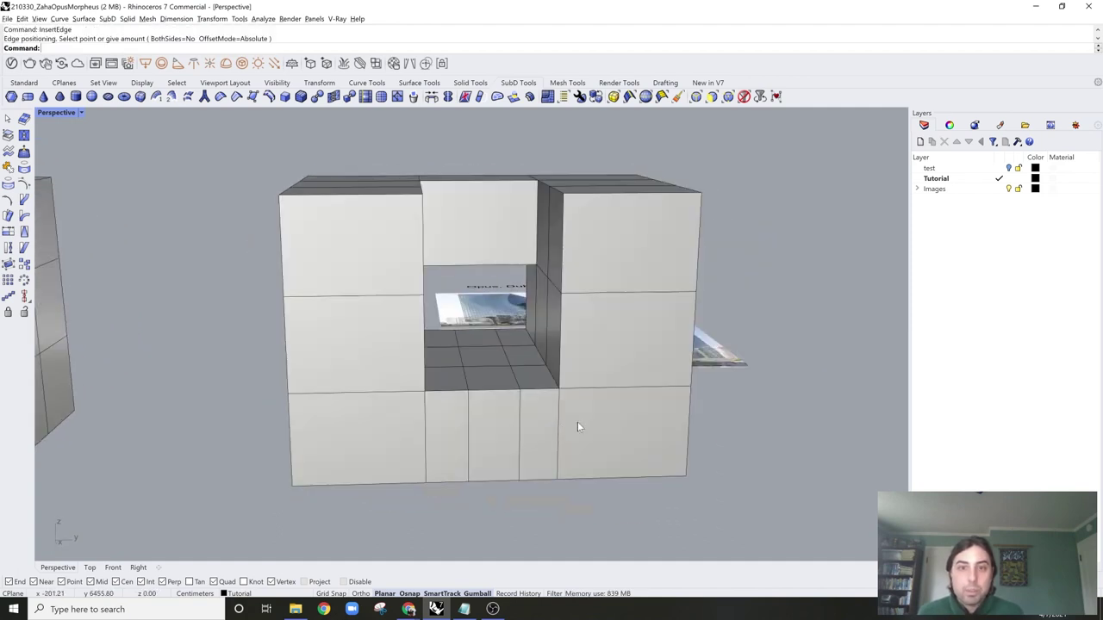
Step: Review the subdivided base and zoom to the upper Opus reference photo to study its void
{"action": "key", "text": "Tab"}
{"action": "key", "text": "Tab"}
{"action": "right_click_drag", "start_coordinate": [615, 382], "coordinate": [652, 370]}
{"action": "scroll", "coordinate": [653, 371], "scroll_direction": "down", "scroll_amount": 1}
{"action": "right_click_drag", "start_coordinate": [679, 283], "coordinate": [644, 334], "text": "shift"}
{"action": "scroll", "coordinate": [642, 334], "scroll_direction": "up", "scroll_amount": 2}
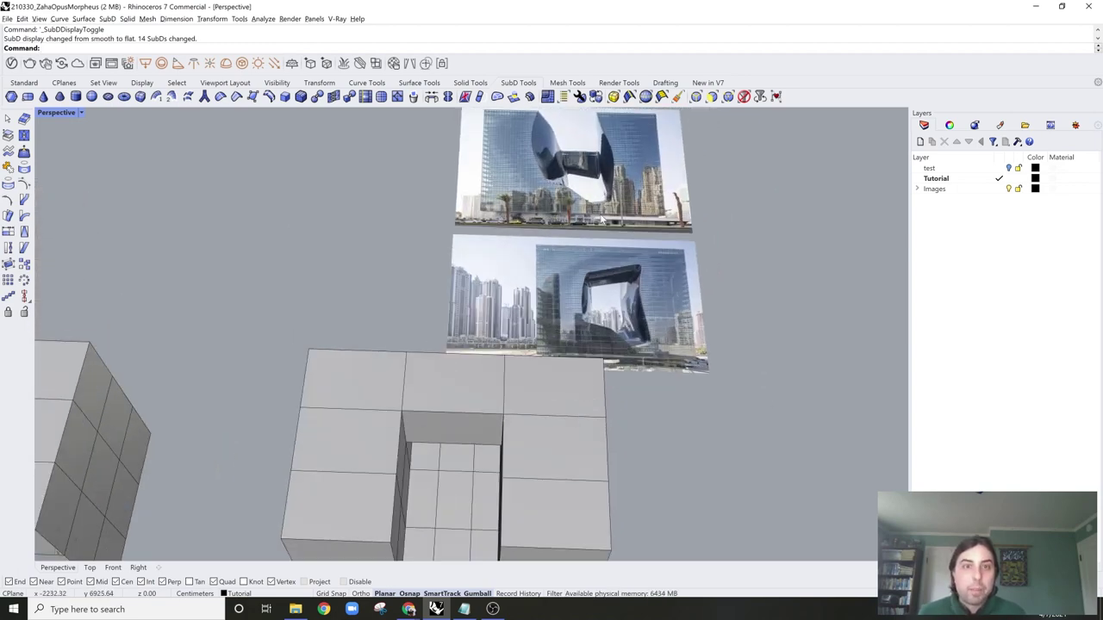
{"action": "right_click_drag", "start_coordinate": [605, 226], "coordinate": [560, 222], "text": "shift"}
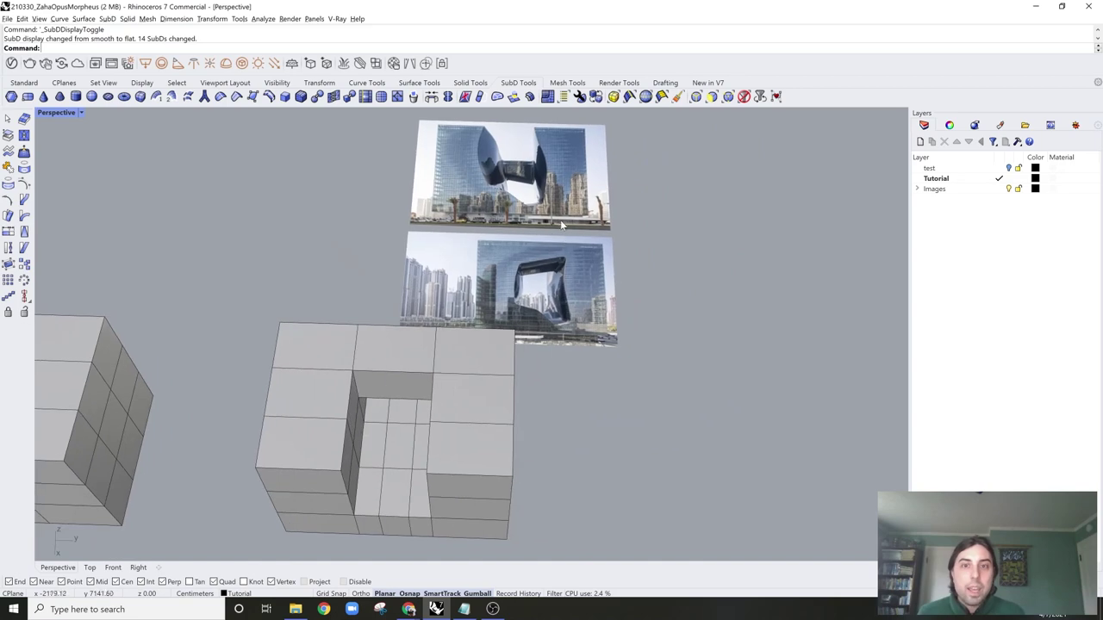
{"action": "right_click_drag", "start_coordinate": [563, 161], "coordinate": [508, 236], "text": "shift"}
{"action": "left_click", "coordinate": [534, 219]}
{"action": "type", "text": "zs"}
{"action": "key", "text": "Return"}
{"action": "scroll", "coordinate": [527, 237], "scroll_direction": "down", "scroll_amount": 4}
{"action": "left_click", "coordinate": [737, 239]}
{"action": "scroll", "coordinate": [534, 215], "scroll_direction": "up", "scroll_amount": 2}
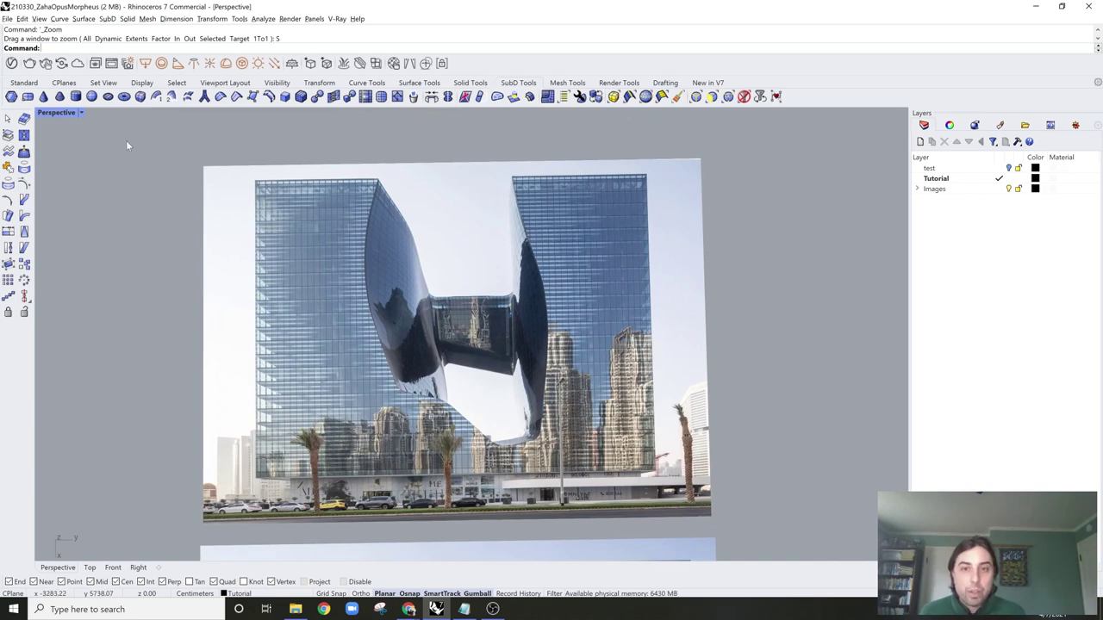
Step: Draw a vertical polyline across the upper Opus photo near the left tower's inner edge
{"action": "left_click", "coordinate": [24, 83]}
{"action": "left_click", "coordinate": [24, 135]}
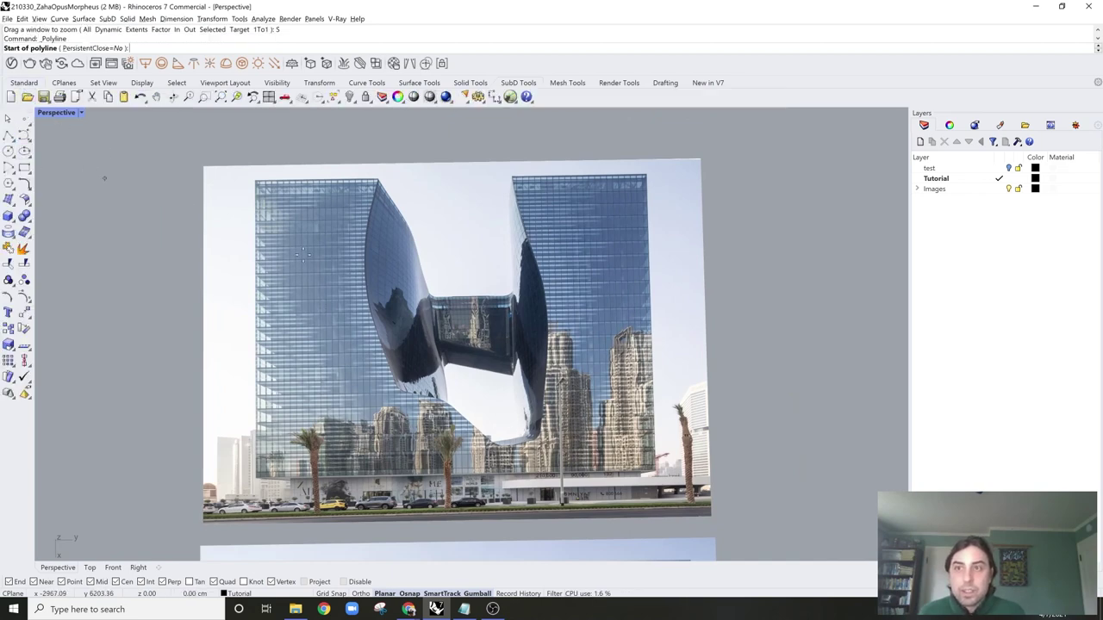
{"action": "scroll", "coordinate": [413, 355], "scroll_direction": "down", "scroll_amount": 1}
{"action": "scroll", "coordinate": [425, 464], "scroll_direction": "up", "scroll_amount": 2}
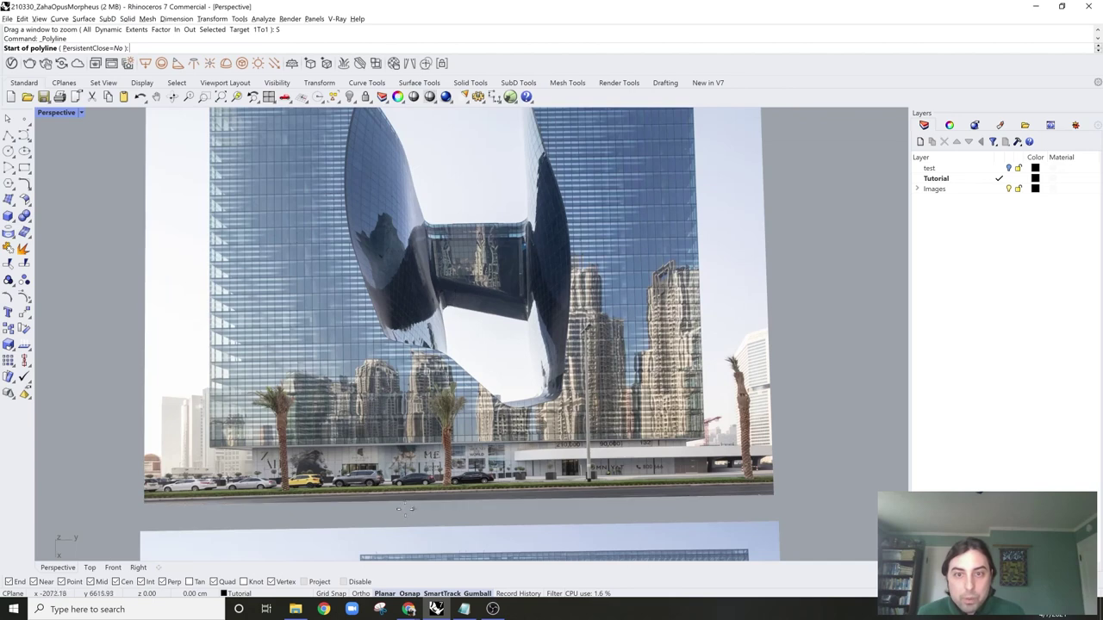
{"action": "scroll", "coordinate": [394, 512], "scroll_direction": "down", "scroll_amount": 2}
{"action": "left_click", "coordinate": [395, 512]}
{"action": "left_click", "coordinate": [393, 191]}
{"action": "key", "text": "Return"}
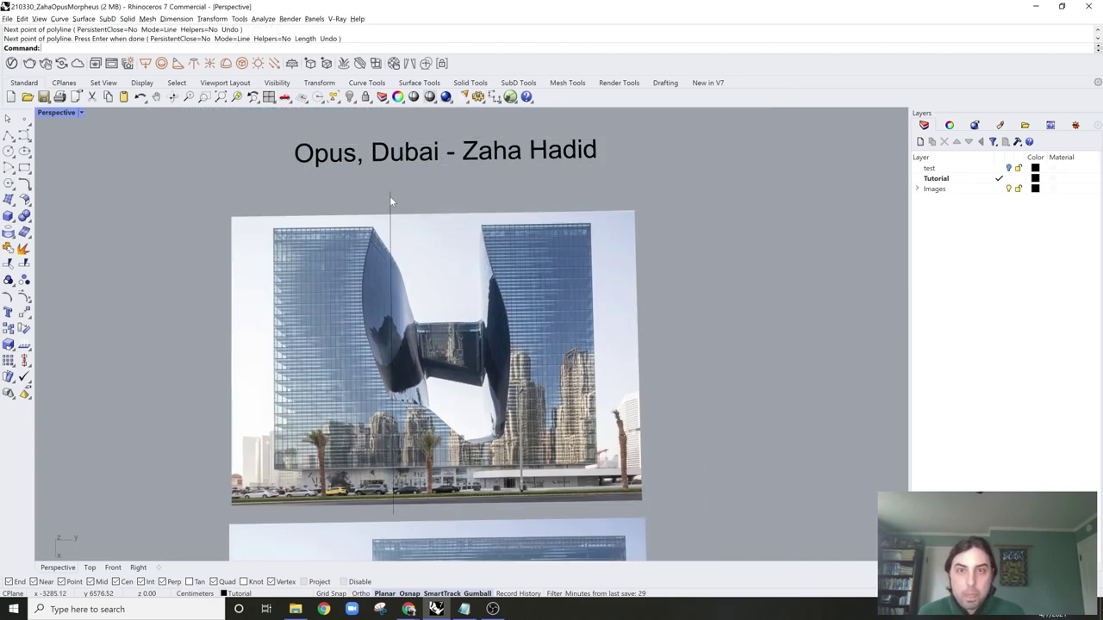
Step: Duplicate the vertical guide line to both towers' outer edges and the right tower's inner edge
{"action": "left_click", "coordinate": [390, 195]}
{"action": "left_click_drag", "start_coordinate": [414, 347], "coordinate": [328, 343]}
{"action": "left_click", "coordinate": [390, 193]}
{"action": "left_click", "coordinate": [415, 201]}
{"action": "left_click", "coordinate": [395, 207]}
{"action": "left_click_drag", "start_coordinate": [414, 353], "coordinate": [510, 343]}
{"action": "left_click", "coordinate": [459, 189]}
{"action": "right_click_drag", "start_coordinate": [478, 262], "coordinate": [475, 229]}
Step: Stretch the four guide lines lengthwise so they extend further past the photo
{"action": "left_click_drag", "start_coordinate": [614, 214], "coordinate": [256, 229]}
{"action": "right_click_drag", "start_coordinate": [413, 250], "coordinate": [510, 278]}
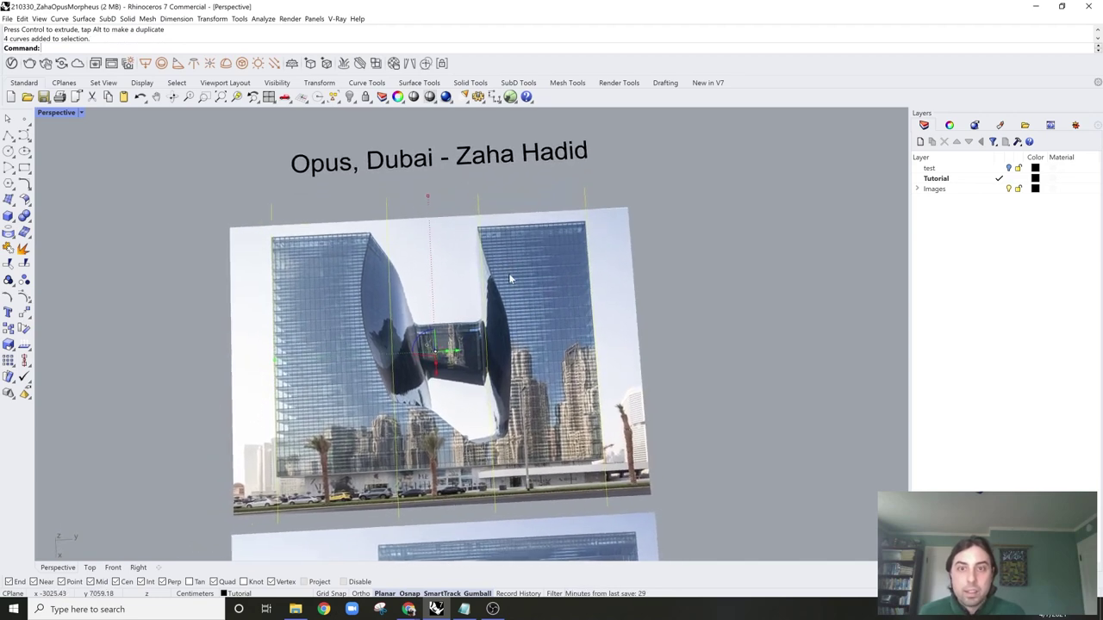
{"action": "left_click_drag", "start_coordinate": [428, 198], "coordinate": [430, 181]}
{"action": "left_click", "coordinate": [503, 192]}
{"action": "right_click_drag", "start_coordinate": [513, 194], "coordinate": [511, 194]}
{"action": "left_click_drag", "start_coordinate": [511, 193], "coordinate": [383, 206]}
{"action": "left_click", "coordinate": [420, 358]}
{"action": "scroll", "coordinate": [425, 381], "scroll_direction": "up", "scroll_amount": 2}
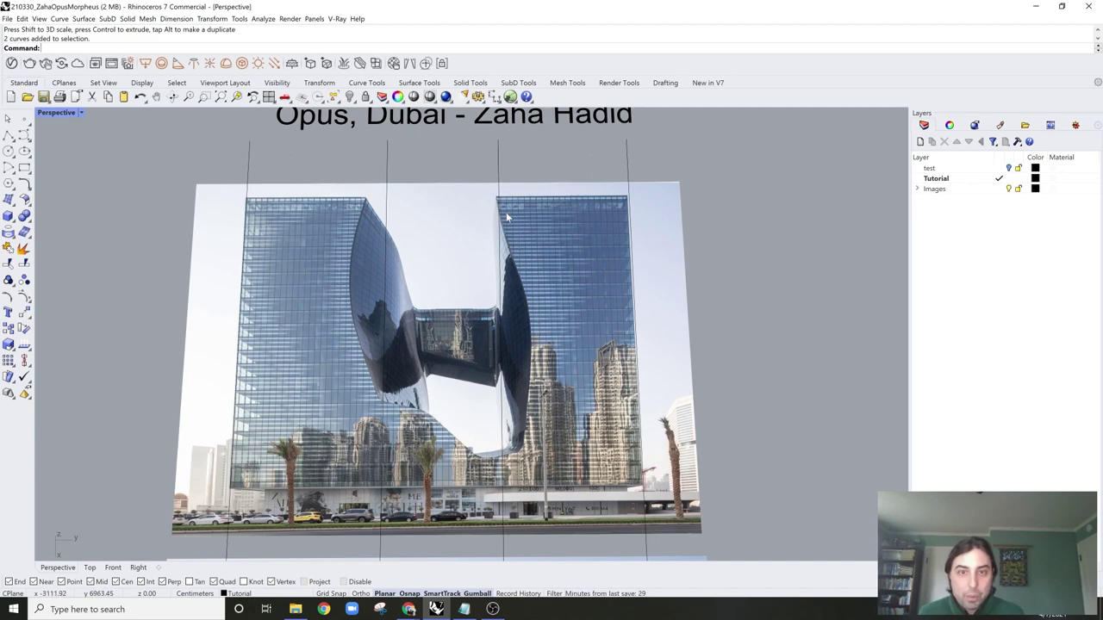
Step: Duplicate the guide line at the right tower's inner edge twice, dividing the gap between the towers into thirds
{"action": "left_click", "coordinate": [498, 164]}
{"action": "left_click_drag", "start_coordinate": [525, 343], "coordinate": [465, 344]}
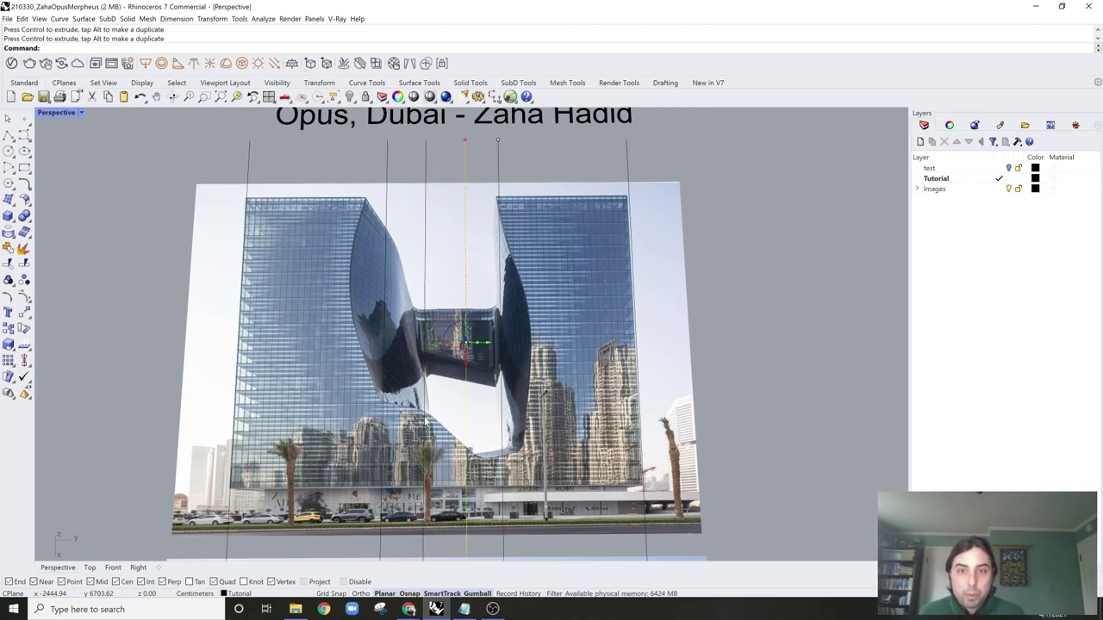
{"action": "left_click", "coordinate": [424, 179]}
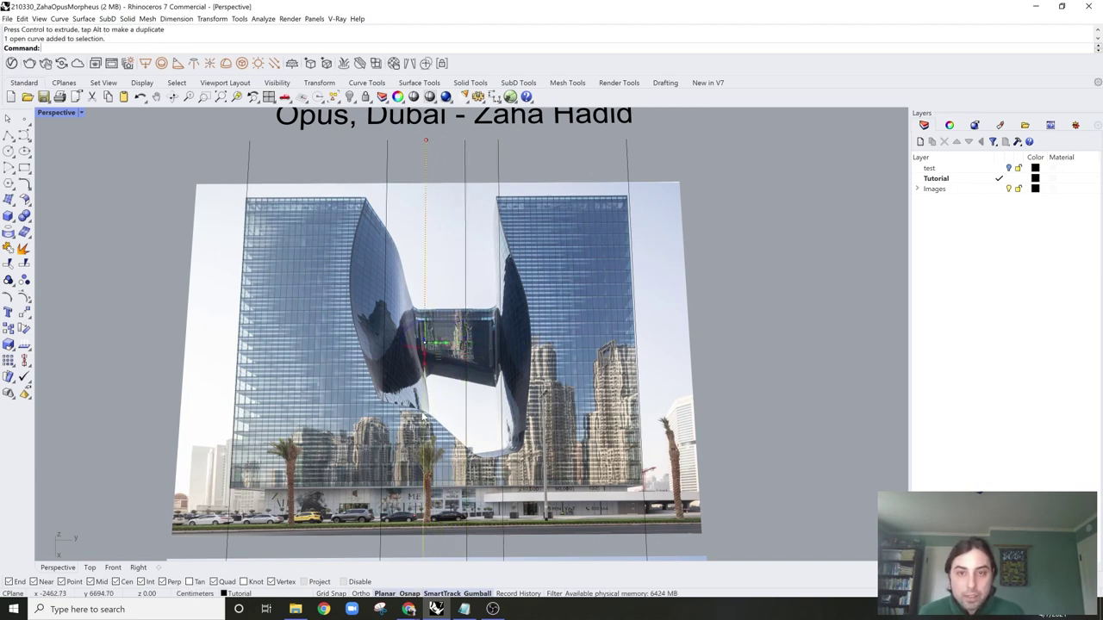
{"action": "left_click", "coordinate": [464, 166]}
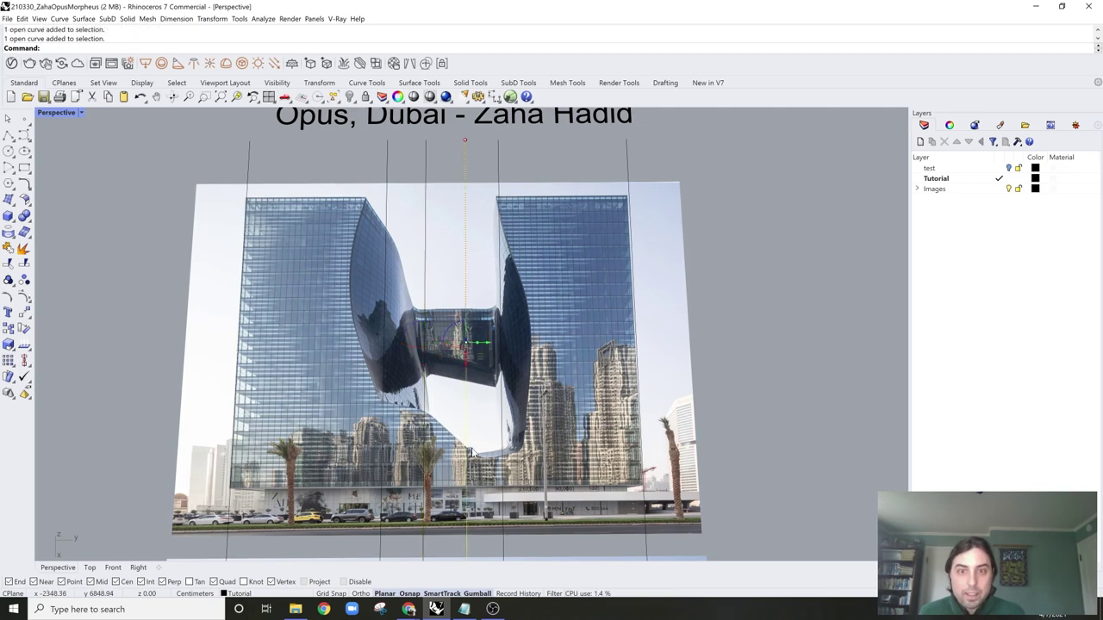
Step: Stand a copy of the upper Opus photo upright beside the SubD's front, facing the same way
{"action": "scroll", "coordinate": [483, 444], "scroll_direction": "down", "scroll_amount": 10}
{"action": "left_click", "coordinate": [625, 369]}
{"action": "right_click_drag", "start_coordinate": [530, 496], "coordinate": [434, 477]}
{"action": "scroll", "coordinate": [425, 462], "scroll_direction": "up", "scroll_amount": 4}
{"action": "scroll", "coordinate": [433, 474], "scroll_direction": "down", "scroll_amount": 4}
{"action": "right_click_drag", "start_coordinate": [433, 436], "coordinate": [448, 500]}
{"action": "right_click_drag", "start_coordinate": [568, 423], "coordinate": [536, 400], "text": "shift"}
{"action": "left_click", "coordinate": [561, 354]}
{"action": "left_click", "coordinate": [595, 385]}
{"action": "right_click_drag", "start_coordinate": [619, 386], "coordinate": [556, 365], "text": "shift"}
{"action": "left_click_drag", "start_coordinate": [471, 311], "coordinate": [620, 534]}
{"action": "right_click_drag", "start_coordinate": [623, 534], "coordinate": [639, 453]}
{"action": "scroll", "coordinate": [630, 296], "scroll_direction": "up", "scroll_amount": 3}
{"action": "left_click_drag", "start_coordinate": [666, 290], "coordinate": [681, 297], "text": "shift"}
{"action": "right_click_drag", "start_coordinate": [610, 293], "coordinate": [672, 403]}
{"action": "left_click_drag", "start_coordinate": [653, 388], "coordinate": [652, 316]}
{"action": "right_click_drag", "start_coordinate": [604, 332], "coordinate": [446, 402]}
Step: Lower the floor's inserted edges nearest the right arm to form a V-shaped notch in the opening
{"action": "key", "text": "Tab"}
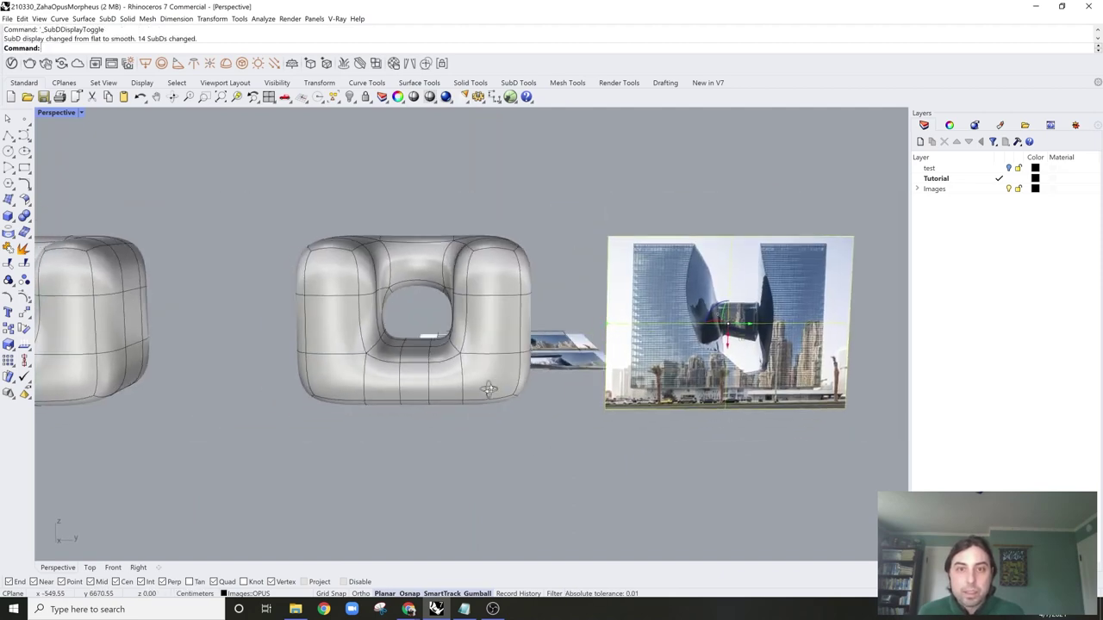
{"action": "scroll", "coordinate": [569, 316], "scroll_direction": "up", "scroll_amount": 2}
{"action": "key", "text": "Tab"}
{"action": "mouse_move", "coordinate": [458, 341]}
{"action": "right_mouse_down"}
{"action": "mouse_move", "coordinate": [455, 329]}
{"action": "mouse_move", "coordinate": [469, 341]}
{"action": "right_mouse_up"}
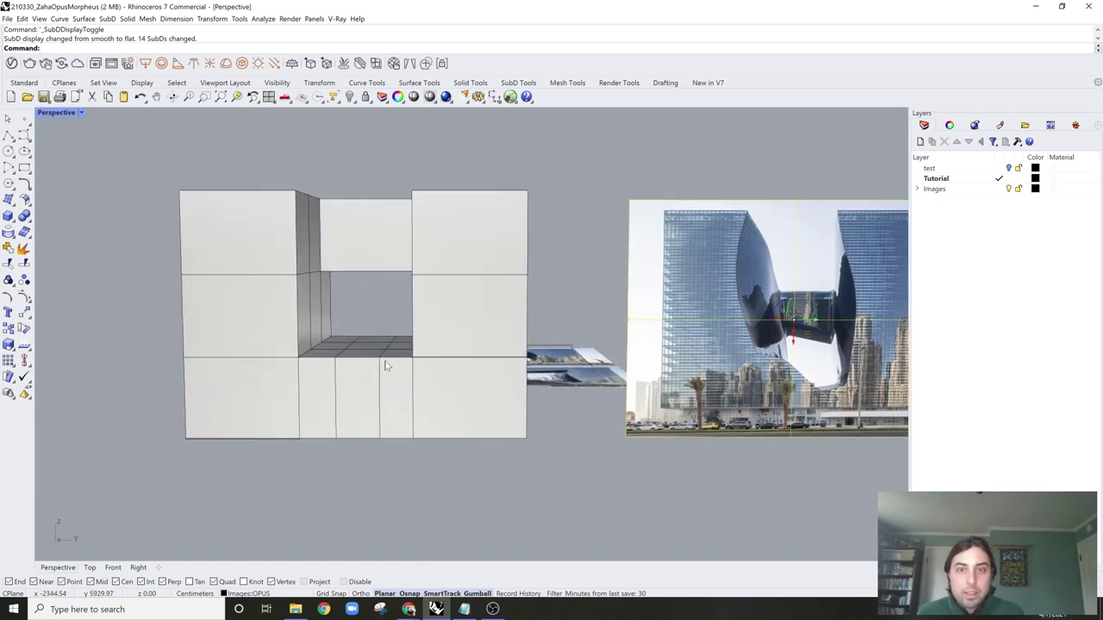
{"action": "right_click_drag", "start_coordinate": [392, 365], "coordinate": [409, 398], "text": "shift"}
{"action": "left_click", "coordinate": [405, 382], "text": "ctrl+shift"}
{"action": "left_click", "coordinate": [411, 379], "text": "ctrl+shift"}
{"action": "scroll", "coordinate": [412, 384], "scroll_direction": "up", "scroll_amount": 3}
{"action": "left_click_drag", "start_coordinate": [406, 377], "coordinate": [402, 383]}
{"action": "scroll", "coordinate": [487, 332], "scroll_direction": "down", "scroll_amount": 4}
{"action": "right_click_drag", "start_coordinate": [528, 366], "coordinate": [506, 329]}
{"action": "left_click_drag", "start_coordinate": [389, 299], "coordinate": [387, 355]}
{"action": "right_click_drag", "start_coordinate": [388, 355], "coordinate": [491, 350]}
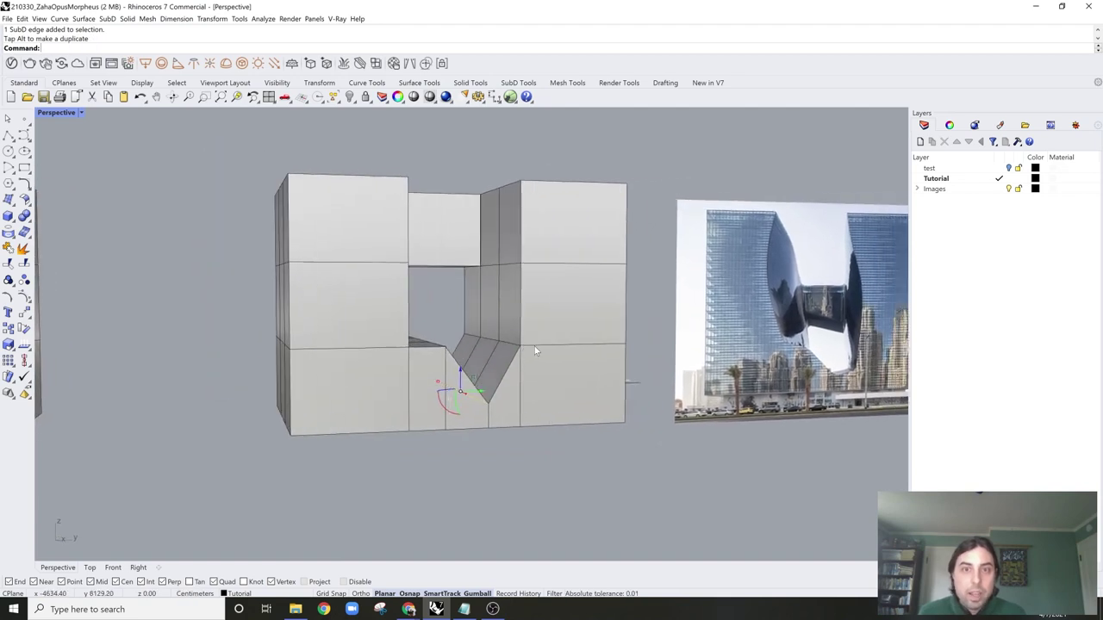
Step: Lower the three edges where the floor meets the right arm's inner wall by about 237 cm
{"action": "scroll", "coordinate": [495, 351], "scroll_direction": "up", "scroll_amount": 3}
{"action": "key", "text": "Escape"}
{"action": "left_click", "coordinate": [418, 325], "text": "ctrl+shift"}
{"action": "left_click", "coordinate": [442, 331], "text": "ctrl+shift"}
{"action": "left_click", "coordinate": [479, 339], "text": "ctrl+shift"}
{"action": "left_click_drag", "start_coordinate": [441, 308], "coordinate": [446, 415]}
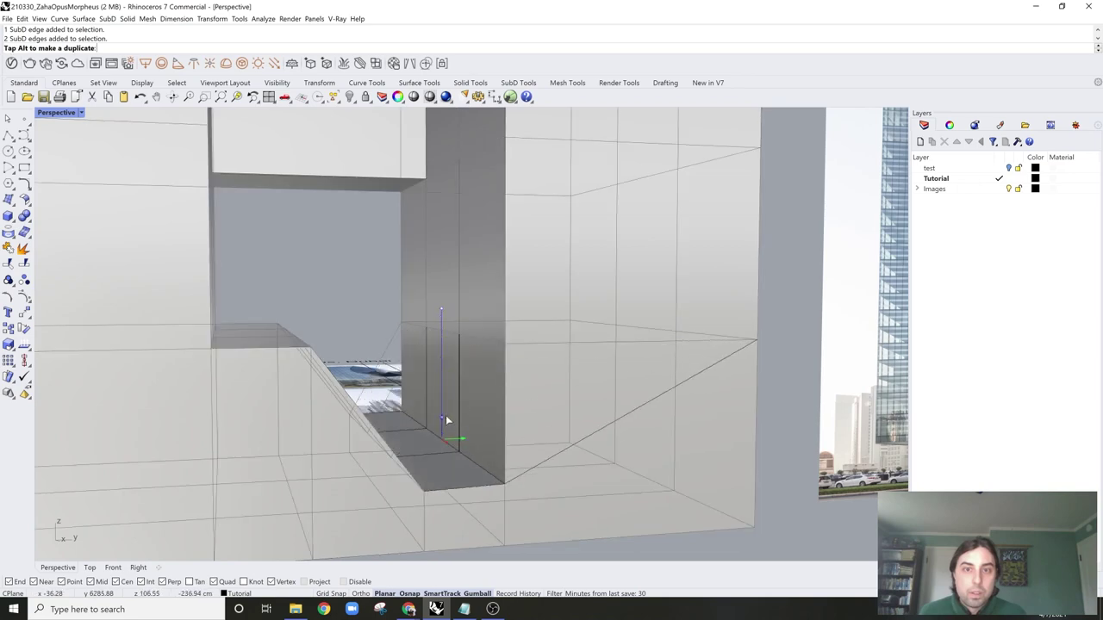
Step: Raise the notch floor slightly beside the right arm and compare the SubD's smooth and flat forms with the upright photo
{"action": "scroll", "coordinate": [446, 416], "scroll_direction": "down", "scroll_amount": 5}
{"action": "right_click_drag", "start_coordinate": [584, 399], "coordinate": [822, 417]}
{"action": "mouse_move", "coordinate": [375, 436]}
{"action": "right_mouse_down"}
{"action": "mouse_move", "coordinate": [460, 438]}
{"action": "mouse_move", "coordinate": [375, 426]}
{"action": "right_mouse_up"}
{"action": "left_click", "coordinate": [372, 428], "text": "ctrl+shift"}
{"action": "left_click_drag", "start_coordinate": [371, 412], "coordinate": [372, 398]}
{"action": "right_click_drag", "start_coordinate": [420, 407], "coordinate": [483, 385]}
{"action": "right_click_drag", "start_coordinate": [500, 324], "coordinate": [461, 342], "text": "shift"}
{"action": "scroll", "coordinate": [472, 342], "scroll_direction": "down", "scroll_amount": 3}
{"action": "right_click_drag", "start_coordinate": [315, 356], "coordinate": [340, 347], "text": "shift"}
{"action": "key", "text": "Tab"}
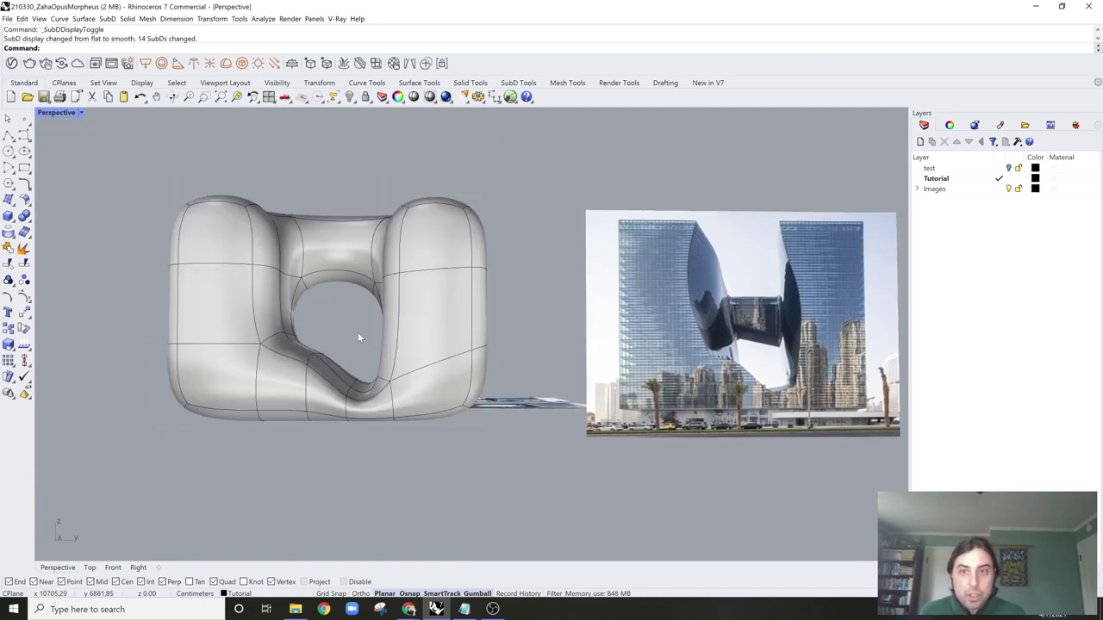
{"action": "key", "text": "Tab"}
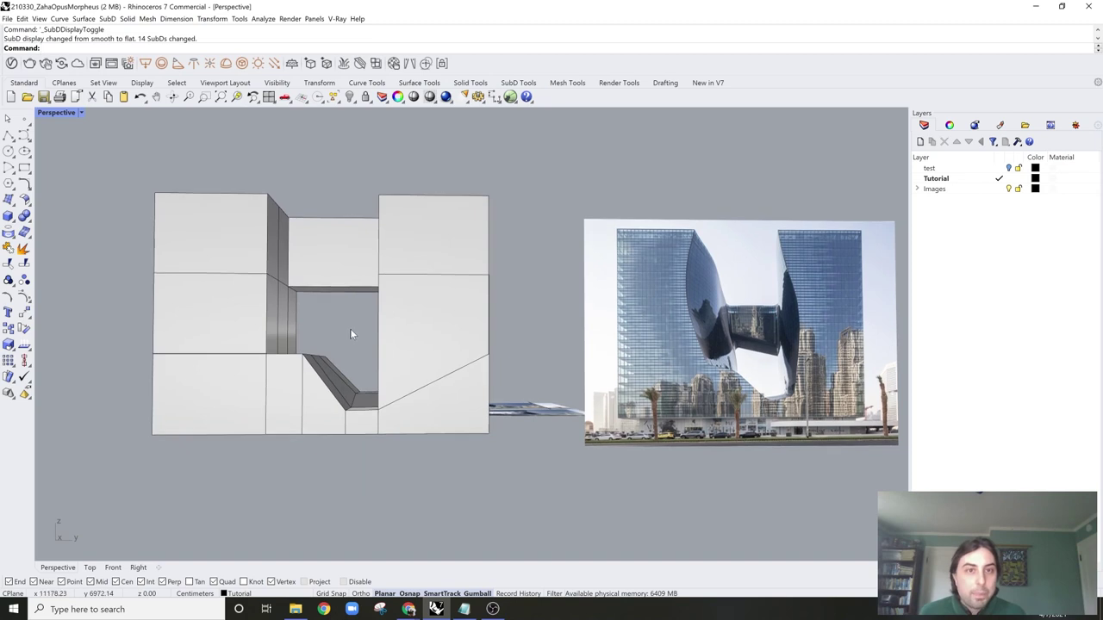
{"action": "key", "text": "Tab"}
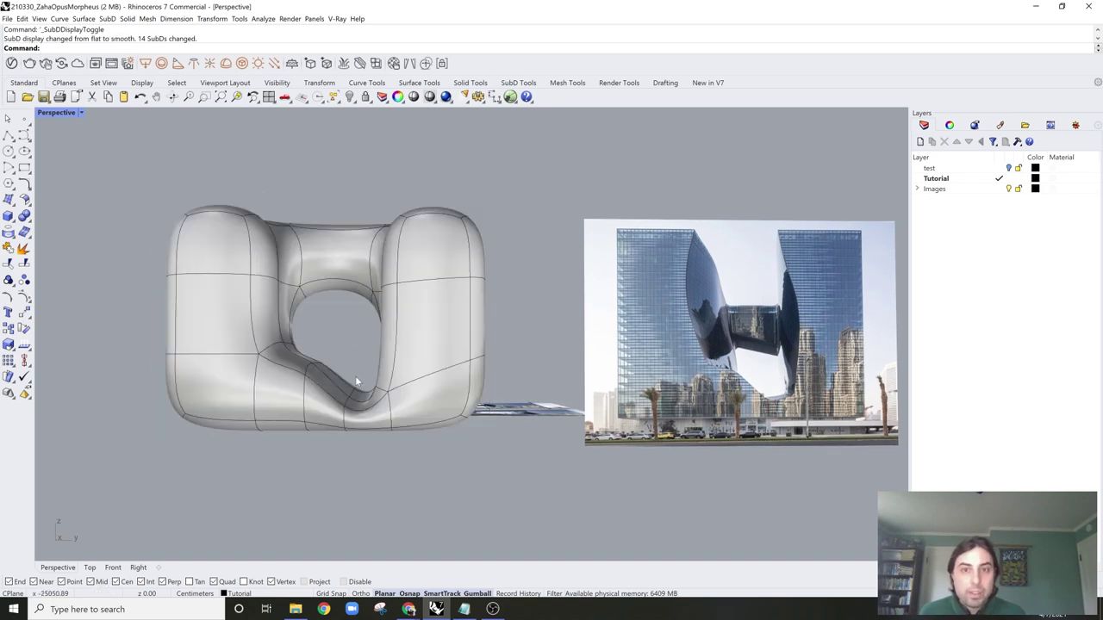
{"action": "key", "text": "Tab"}
{"action": "right_click_drag", "start_coordinate": [387, 260], "coordinate": [392, 279], "text": "shift"}
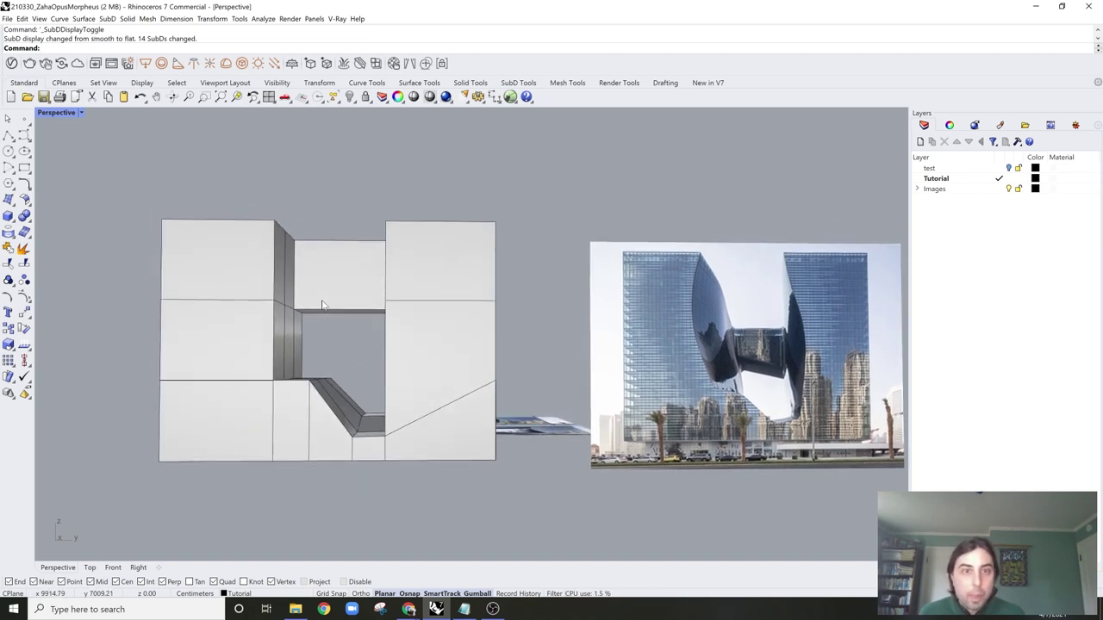
Step: Move the mid-height front vertex on the left arm's inner edge outward, widening the void, and check it in smooth display
{"action": "left_click", "coordinate": [273, 302], "text": "ctrl+shift"}
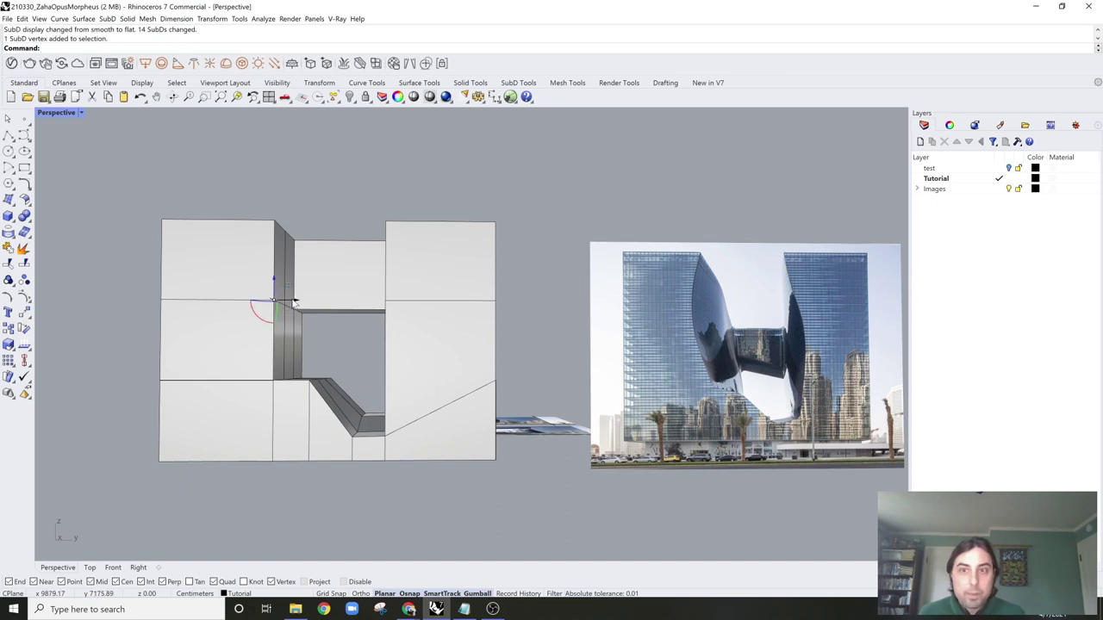
{"action": "left_click_drag", "start_coordinate": [296, 303], "coordinate": [278, 306]}
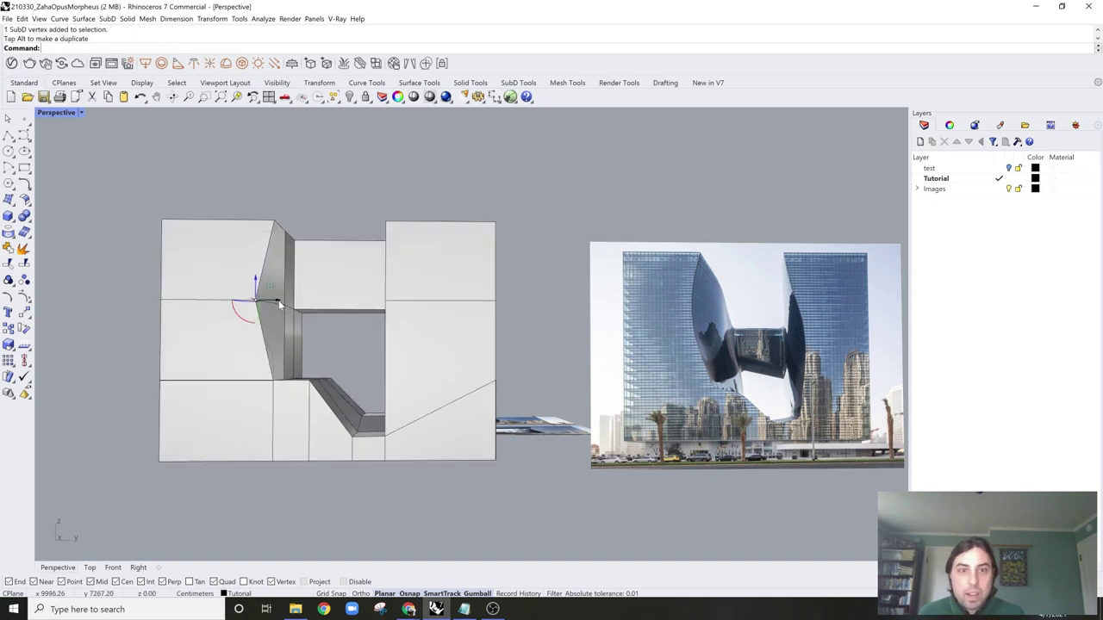
{"action": "key", "text": "Tab"}
{"action": "key", "text": "Tab"}
{"action": "scroll", "coordinate": [284, 307], "scroll_direction": "up", "scroll_amount": 4}
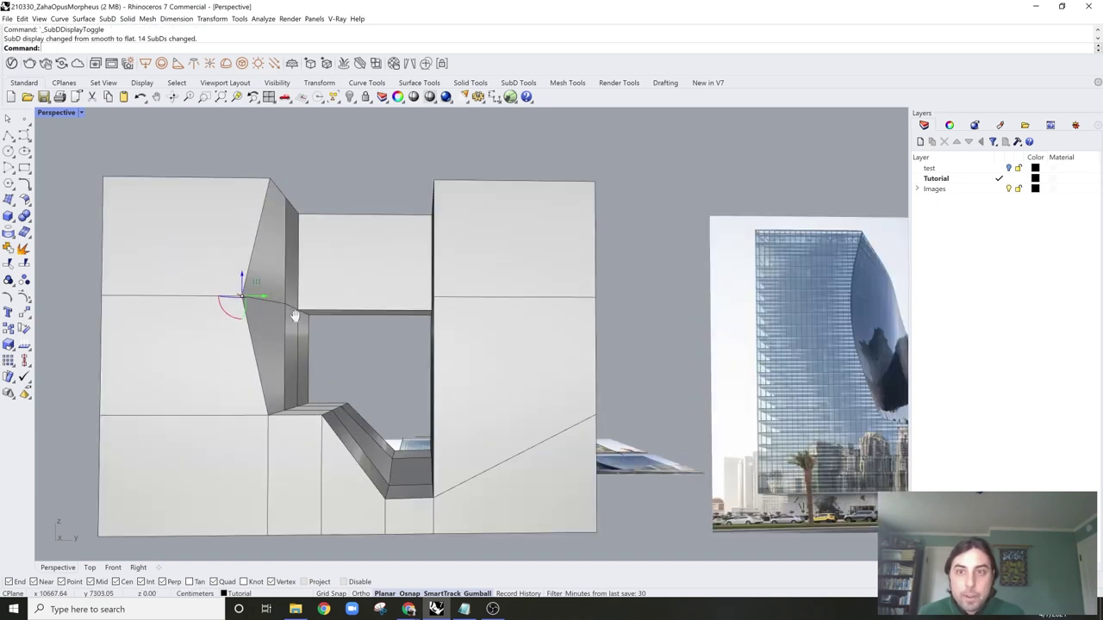
Step: Shift the top inner corner vertex where the left arm meets the bridge slightly toward the void
{"action": "scroll", "coordinate": [317, 305], "scroll_direction": "down", "scroll_amount": 4}
{"action": "right_click_drag", "start_coordinate": [317, 303], "coordinate": [329, 208]}
{"action": "scroll", "coordinate": [284, 355], "scroll_direction": "up", "scroll_amount": 3}
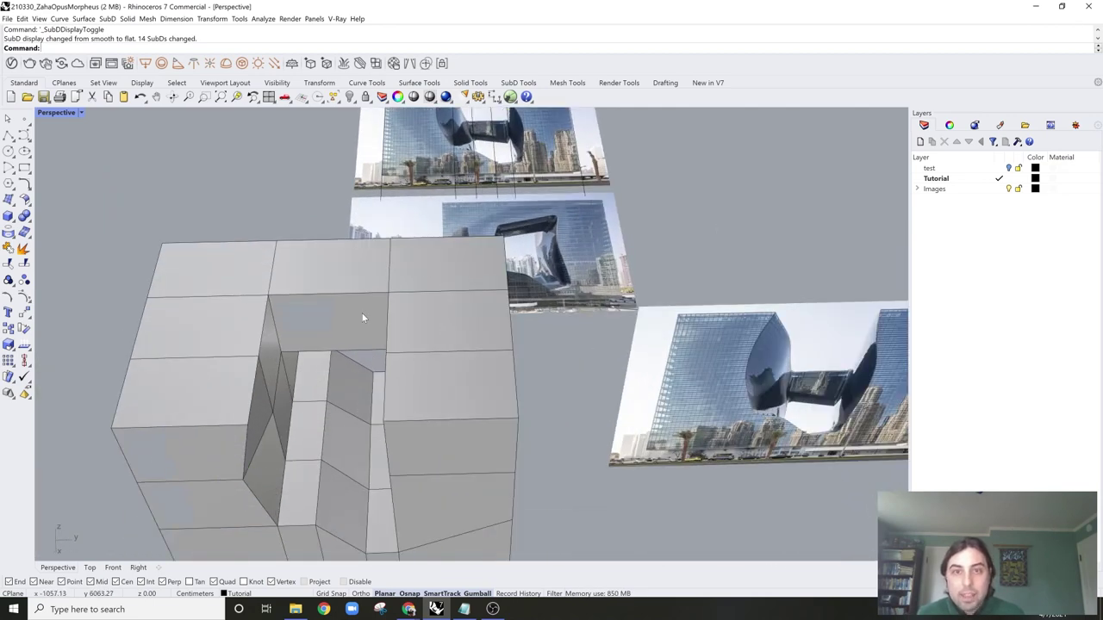
{"action": "left_click", "coordinate": [270, 296]}
{"action": "left_click_drag", "start_coordinate": [295, 296], "coordinate": [308, 294]}
{"action": "left_click", "coordinate": [570, 342]}
{"action": "right_click_drag", "start_coordinate": [570, 342], "coordinate": [378, 269]}
Step: Raise the mid-height edges along the left arm's inner wall so the bridge's underside slopes, and check the form in smooth display
{"action": "scroll", "coordinate": [365, 231], "scroll_direction": "up", "scroll_amount": 3}
{"action": "left_click", "coordinate": [329, 210], "text": "ctrl+shift"}
{"action": "left_click", "coordinate": [322, 259], "text": "ctrl+shift"}
{"action": "left_click", "coordinate": [298, 257], "text": "ctrl+shift"}
{"action": "left_click_drag", "start_coordinate": [316, 246], "coordinate": [316, 213]}
{"action": "scroll", "coordinate": [358, 223], "scroll_direction": "down", "scroll_amount": 3}
{"action": "right_click_drag", "start_coordinate": [359, 227], "coordinate": [495, 268]}
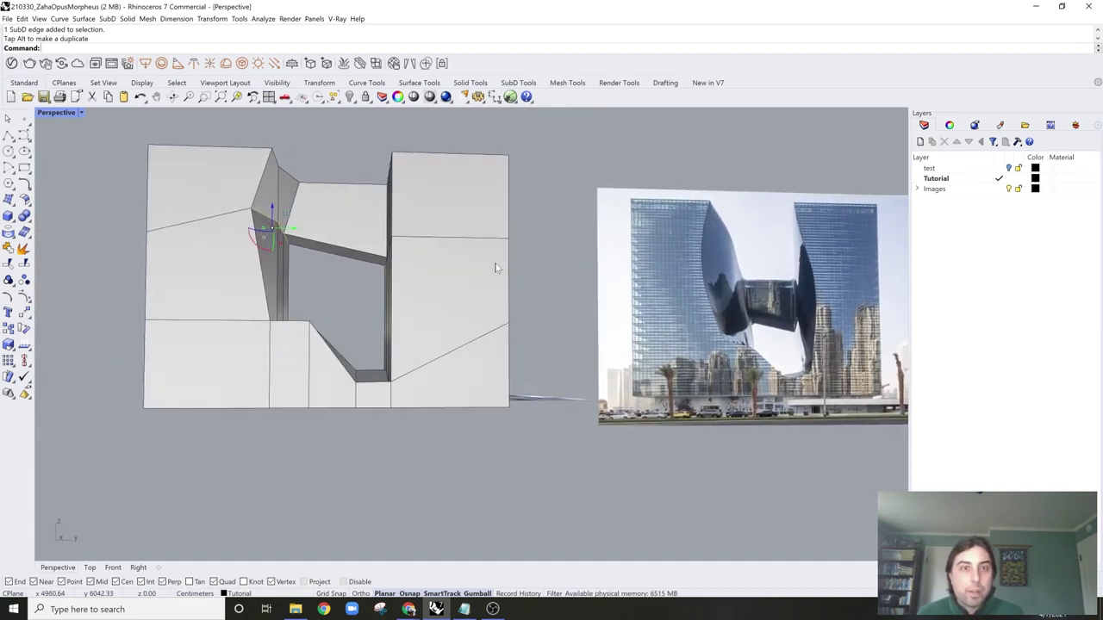
{"action": "left_click_drag", "start_coordinate": [278, 222], "coordinate": [270, 200]}
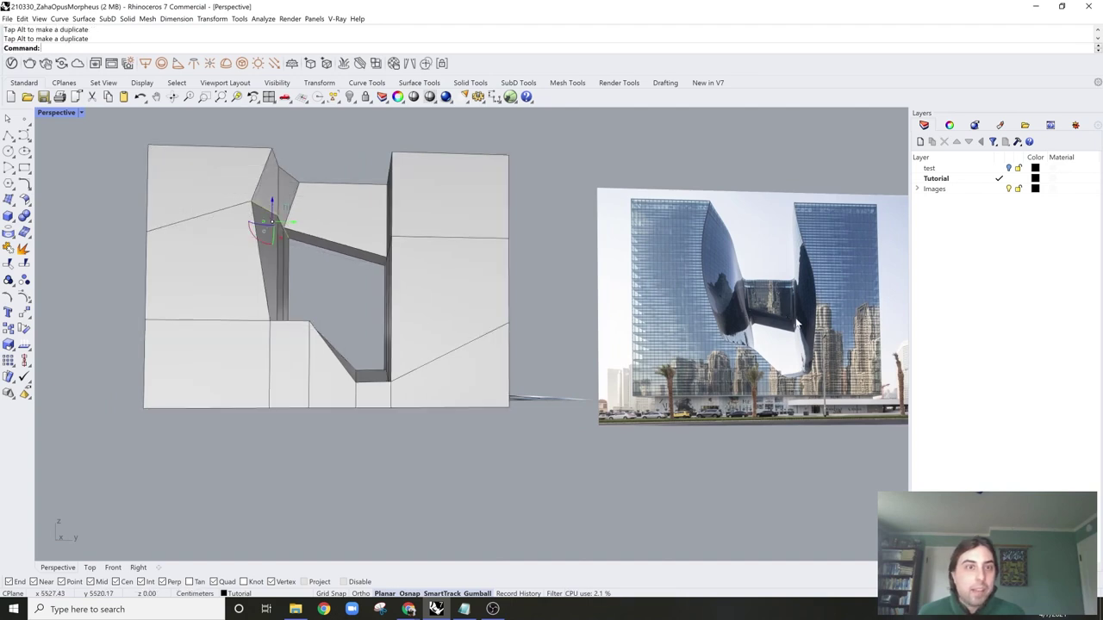
{"action": "left_click", "coordinate": [522, 276]}
{"action": "right_click_drag", "start_coordinate": [522, 276], "coordinate": [246, 263]}
{"action": "key", "text": "Tab"}
{"action": "key", "text": "Tab"}
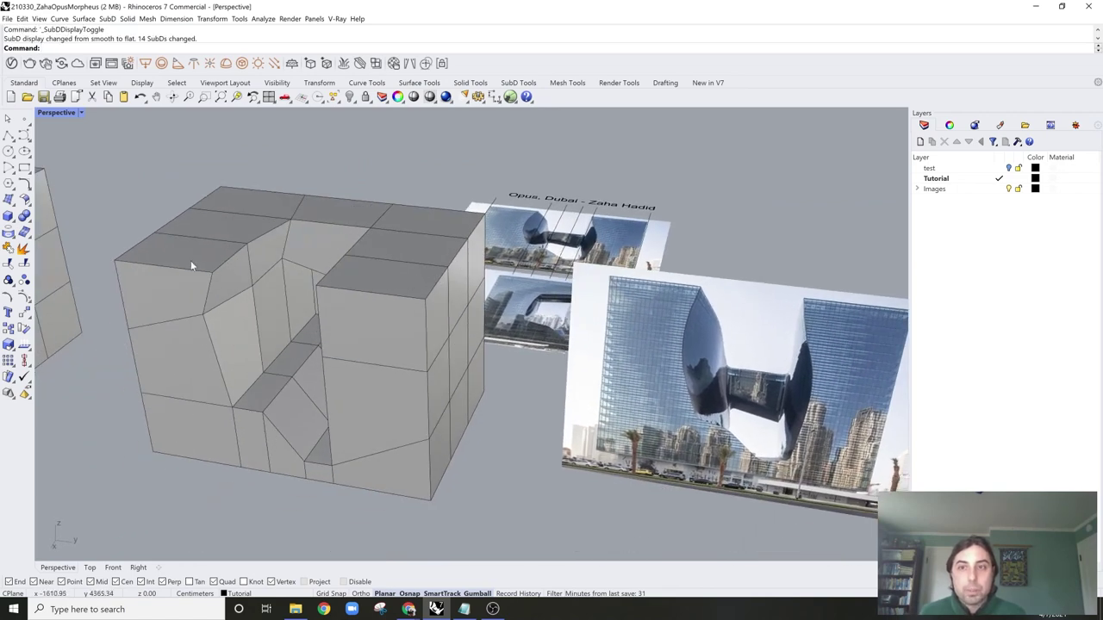
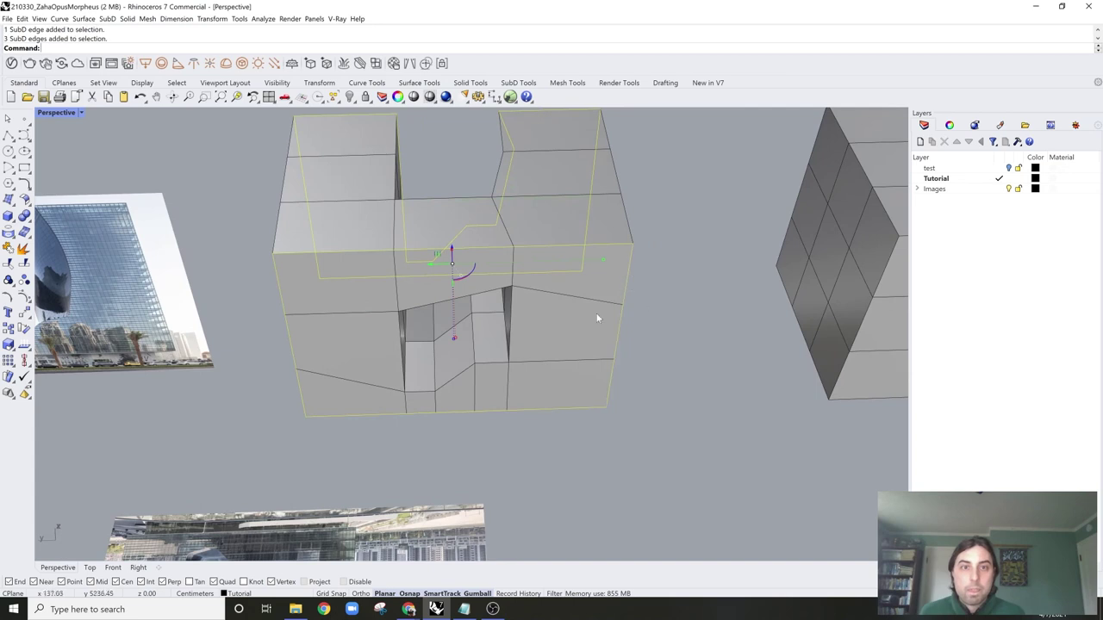
Step: Crease the SubD's outer box edges together with the edges outlining the void on the front and back faces
{"action": "left_click", "coordinate": [510, 322], "text": "ctrl+shift"}
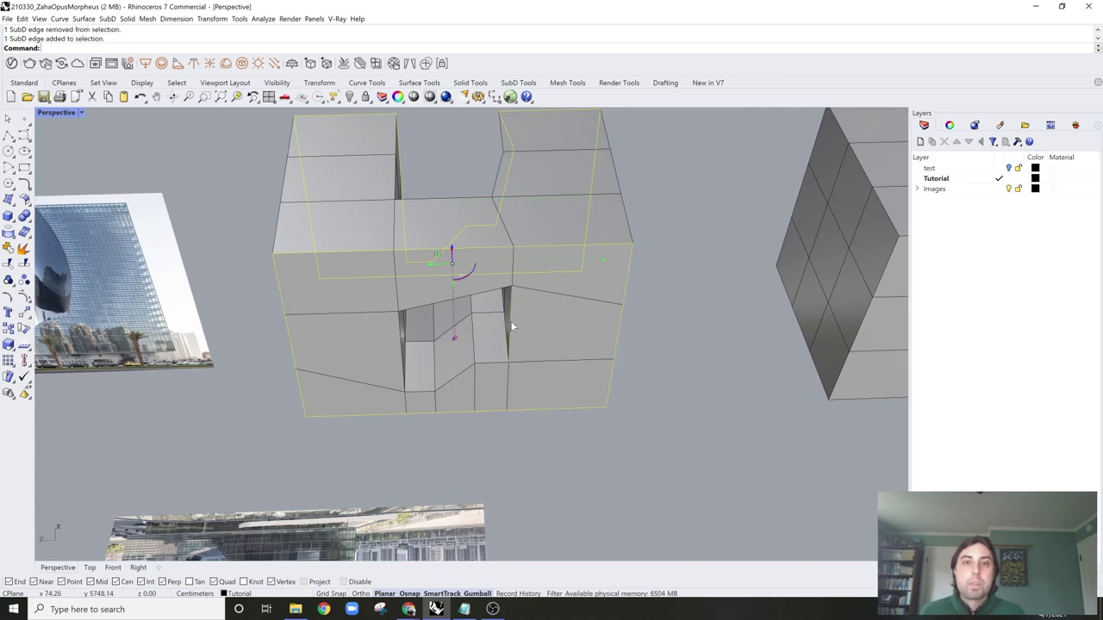
{"action": "right_click_drag", "start_coordinate": [510, 321], "coordinate": [559, 313]}
{"action": "double_click", "coordinate": [490, 356], "text": "ctrl+shift"}
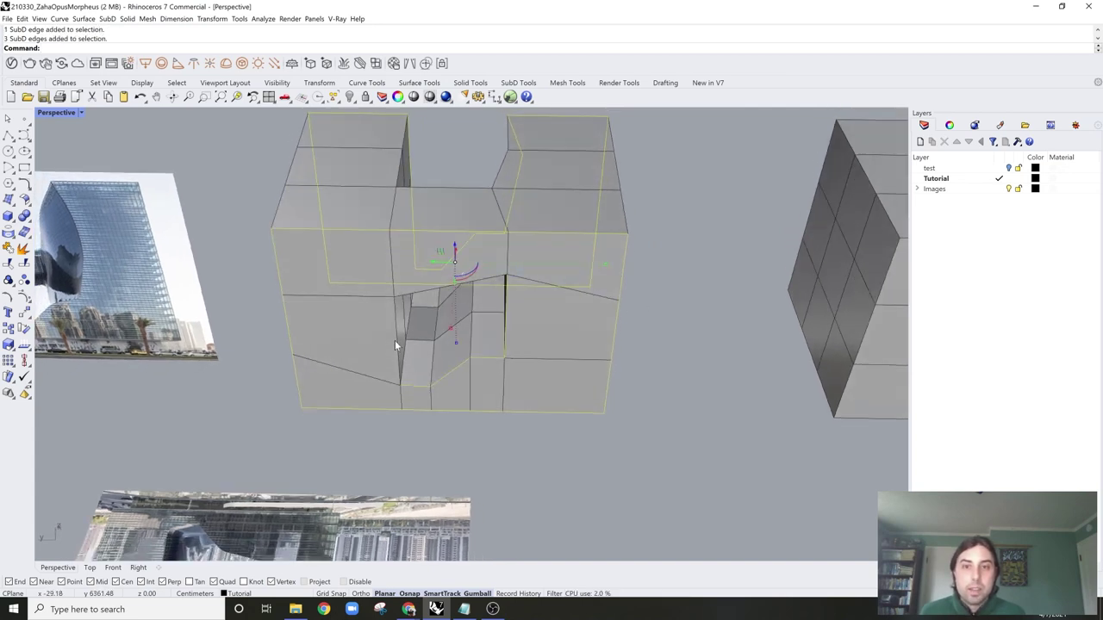
{"action": "right_click_drag", "start_coordinate": [451, 304], "coordinate": [398, 393]}
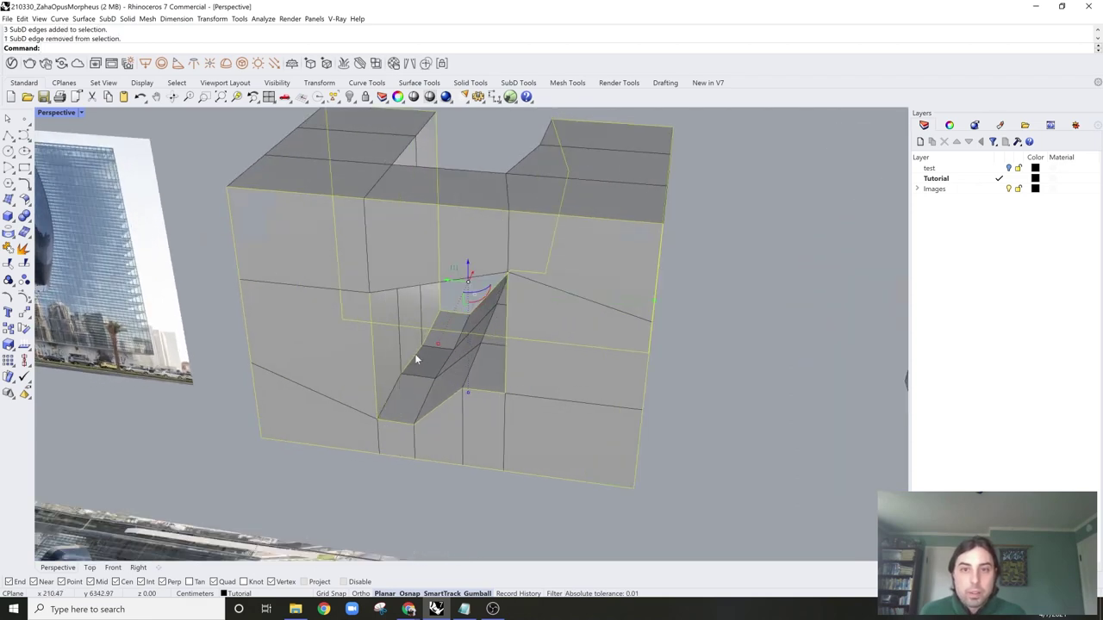
{"action": "right_click_drag", "start_coordinate": [394, 300], "coordinate": [407, 258]}
{"action": "left_click", "coordinate": [485, 259], "text": "ctrl+shift"}
{"action": "right_click_drag", "start_coordinate": [491, 298], "coordinate": [462, 403]}
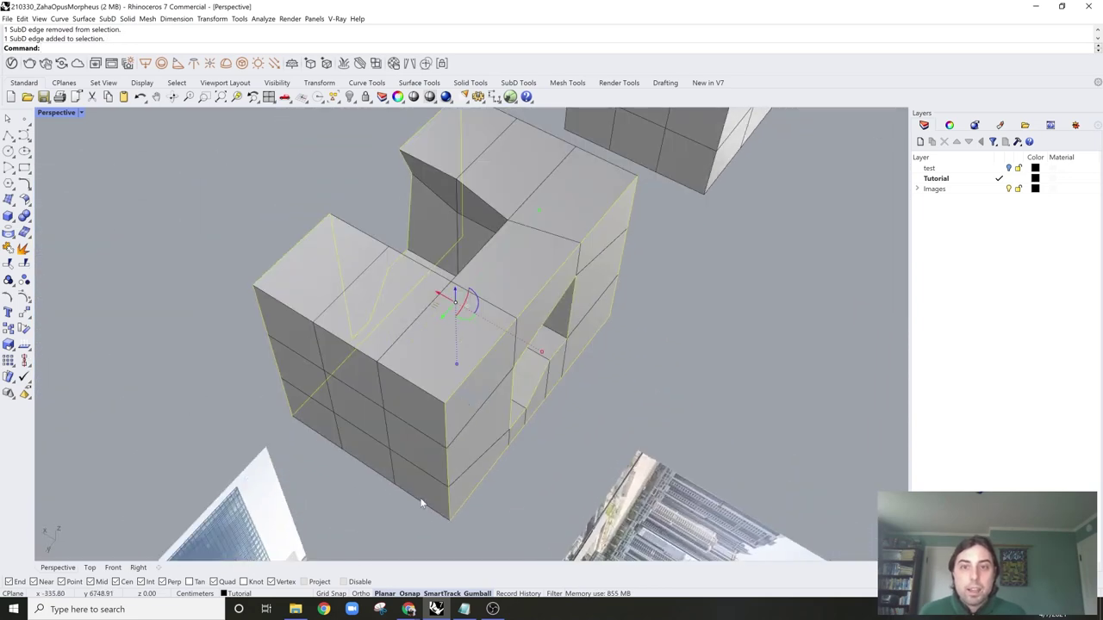
{"action": "right_click_drag", "start_coordinate": [295, 311], "coordinate": [505, 289]}
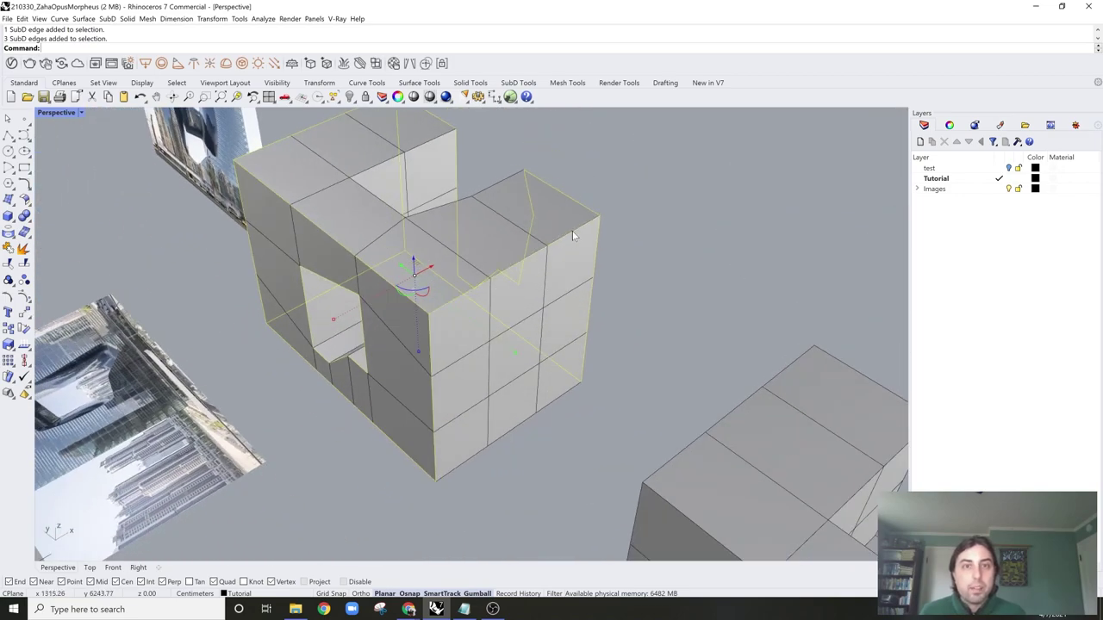
{"action": "right_click_drag", "start_coordinate": [560, 421], "coordinate": [419, 242]}
{"action": "scroll", "coordinate": [403, 215], "scroll_direction": "up", "scroll_amount": 4}
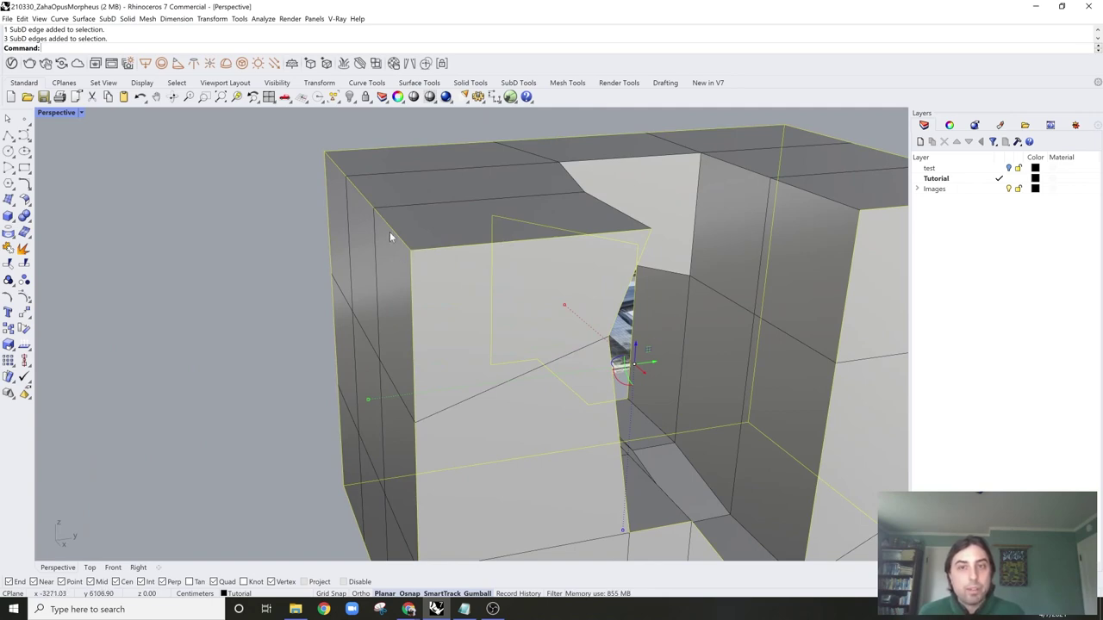
{"action": "scroll", "coordinate": [444, 278], "scroll_direction": "down", "scroll_amount": 5}
{"action": "right_click_drag", "start_coordinate": [534, 276], "coordinate": [529, 299]}
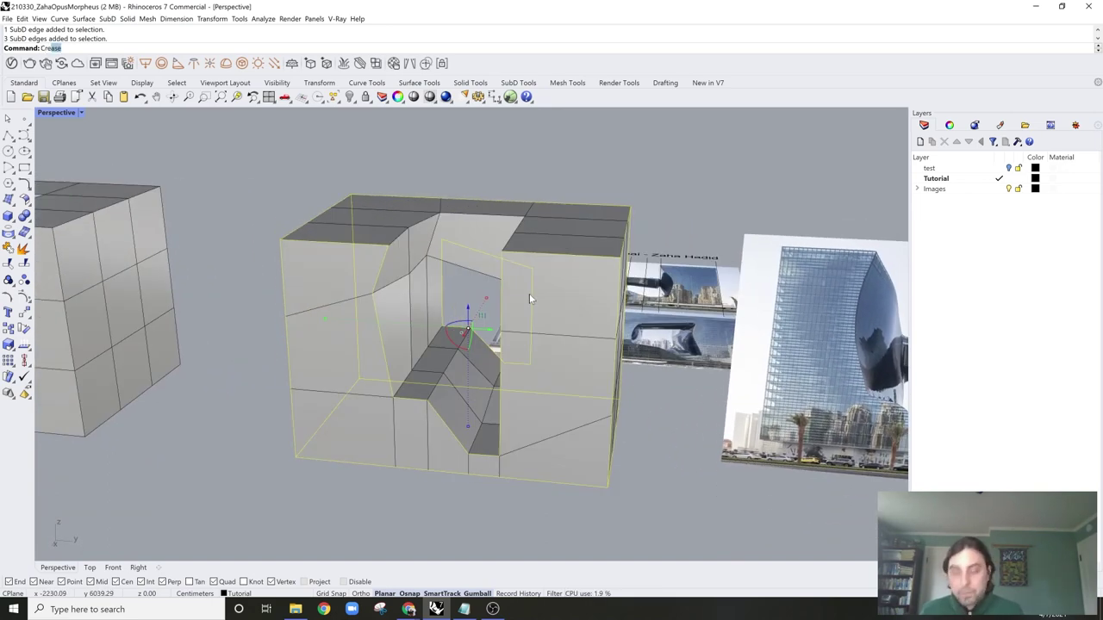
{"action": "key", "text": "Escape"}
{"action": "key", "text": "Tab"}
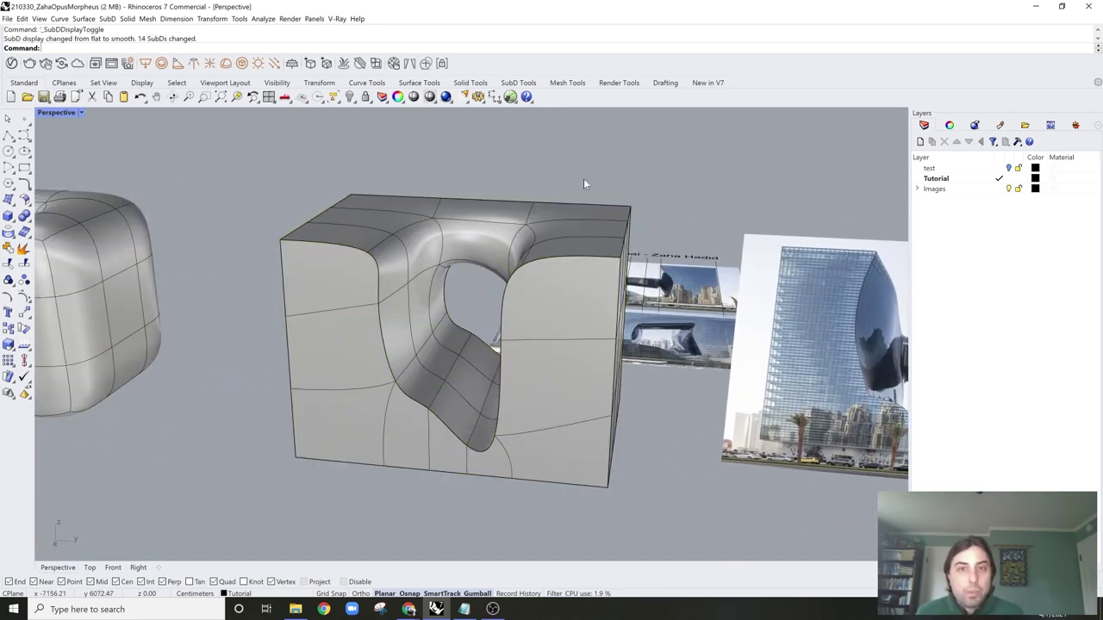
Step: Raise the front vertex at the notch's lower-left corner slightly to match the photo, comparing smooth and flat display
{"action": "right_click_drag", "start_coordinate": [584, 183], "coordinate": [421, 300]}
{"action": "key", "text": "Tab"}
{"action": "key", "text": "Tab"}
{"action": "key", "text": "Tab"}
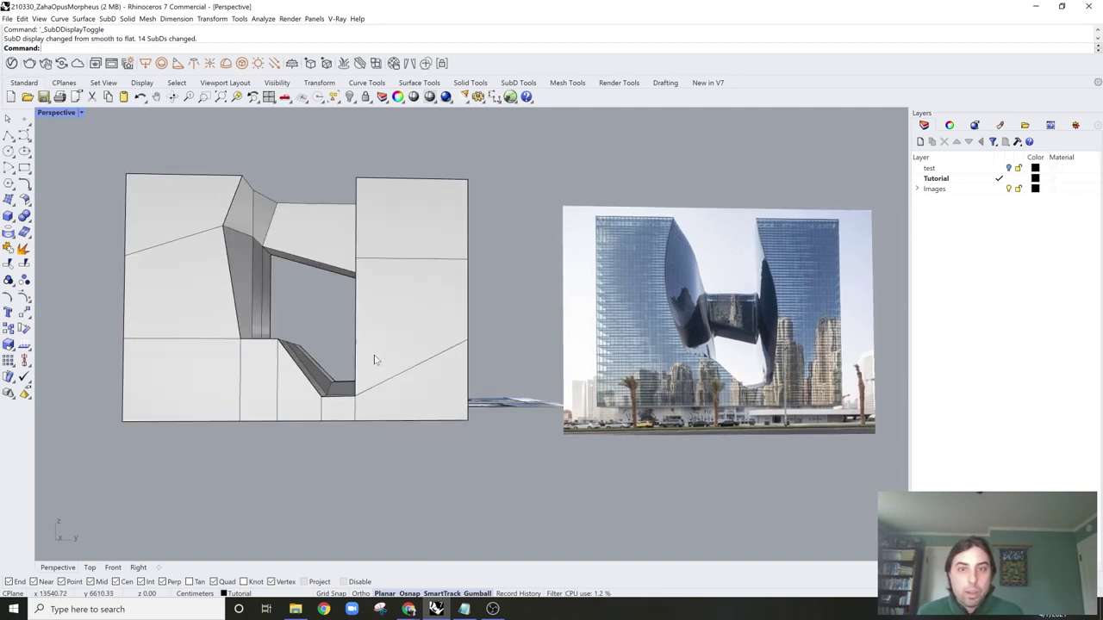
{"action": "key", "text": "Tab"}
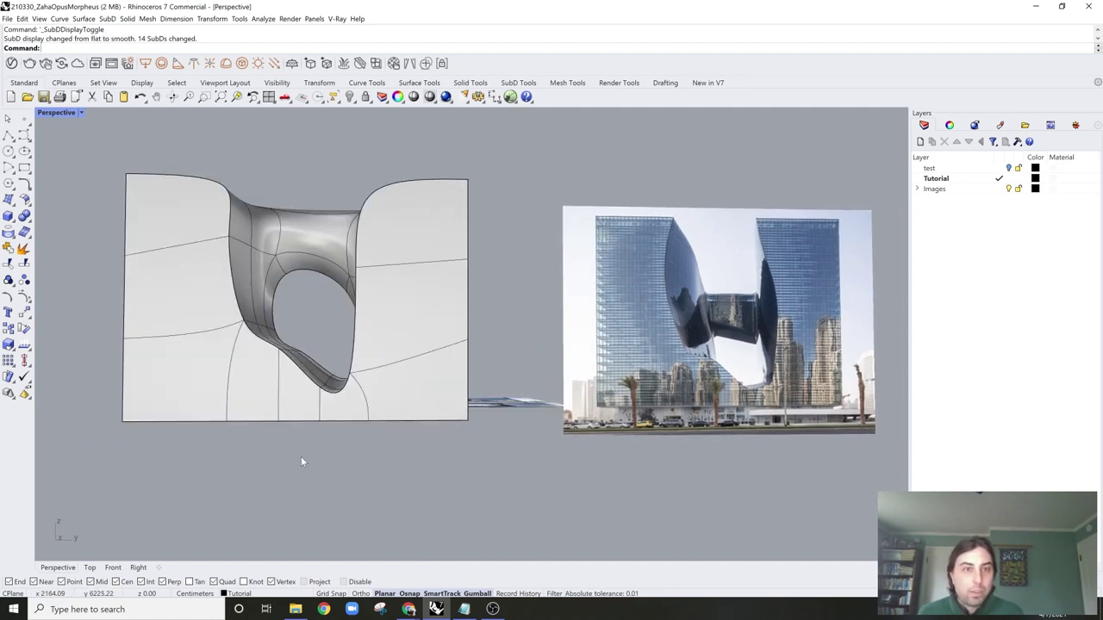
{"action": "left_click", "coordinate": [321, 392], "text": "ctrl+shift"}
{"action": "key", "text": "Tab"}
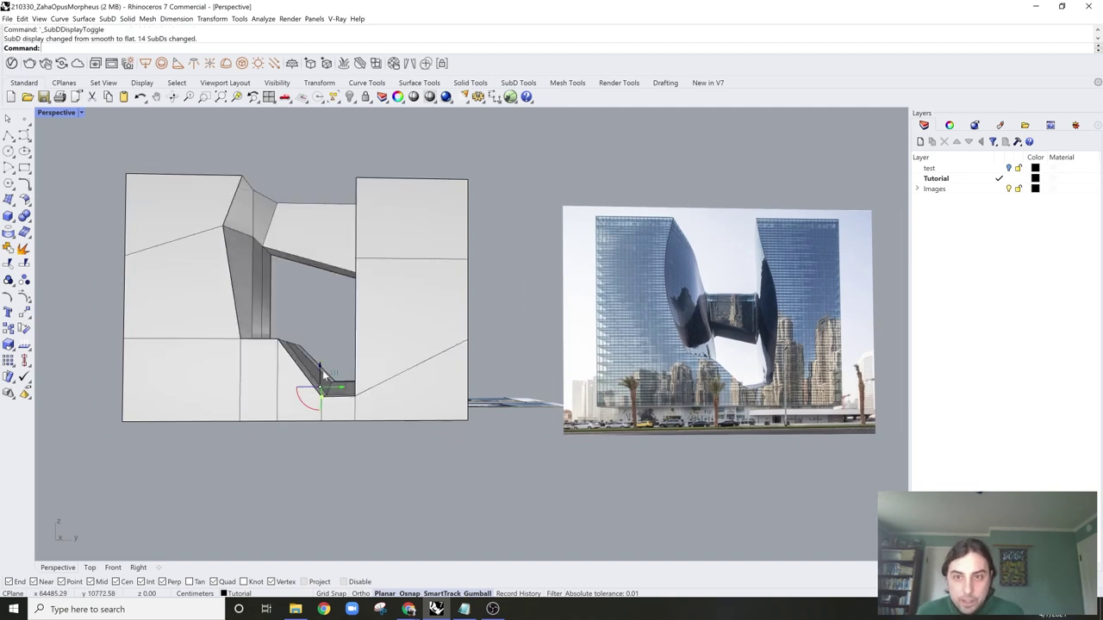
{"action": "left_click_drag", "start_coordinate": [322, 370], "coordinate": [325, 360]}
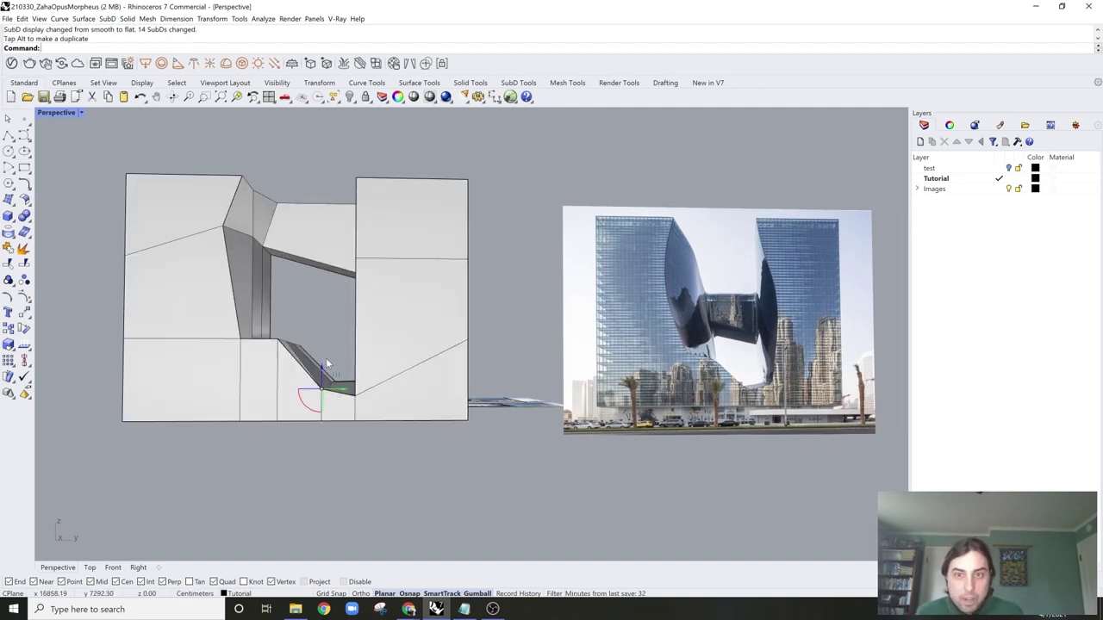
{"action": "key", "text": "Tab"}
{"action": "mouse_move", "coordinate": [338, 325]}
{"action": "right_mouse_down", "text": "shift"}
{"action": "mouse_move", "coordinate": [347, 333]}
{"action": "mouse_move", "coordinate": [340, 355]}
{"action": "mouse_move", "coordinate": [313, 347]}
{"action": "mouse_move", "coordinate": [330, 344]}
{"action": "right_mouse_up", "text": "shift"}
{"action": "key", "text": "Tab"}
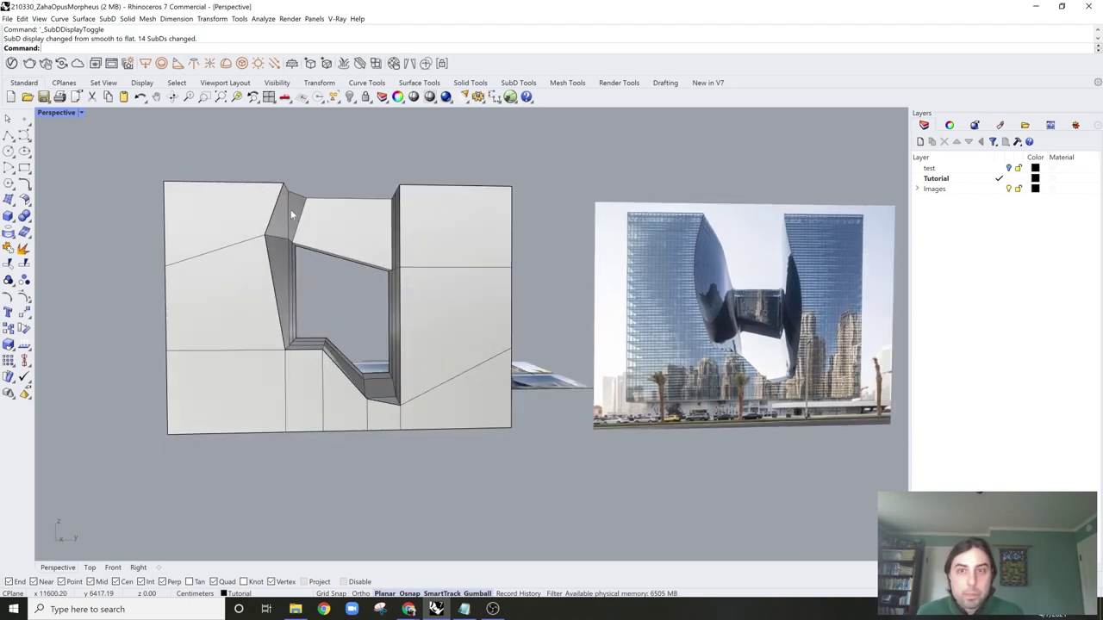
Step: Crease the void's top rim edges along the left arm, the bridge's front and the right arm, and show the smooth form
{"action": "right_click_drag", "start_coordinate": [269, 205], "coordinate": [273, 225]}
{"action": "left_click", "coordinate": [267, 228], "text": "ctrl+shift"}
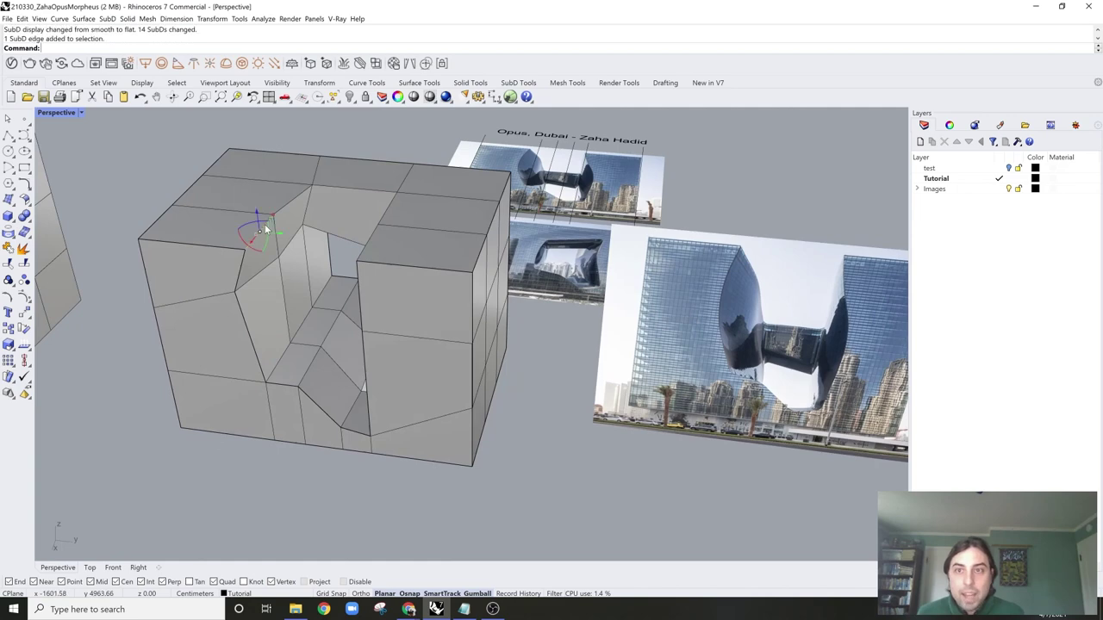
{"action": "left_click", "coordinate": [361, 191], "text": "ctrl+shift"}
{"action": "right_click_drag", "start_coordinate": [361, 192], "coordinate": [400, 209]}
{"action": "left_click", "coordinate": [400, 219], "text": "ctrl+shift"}
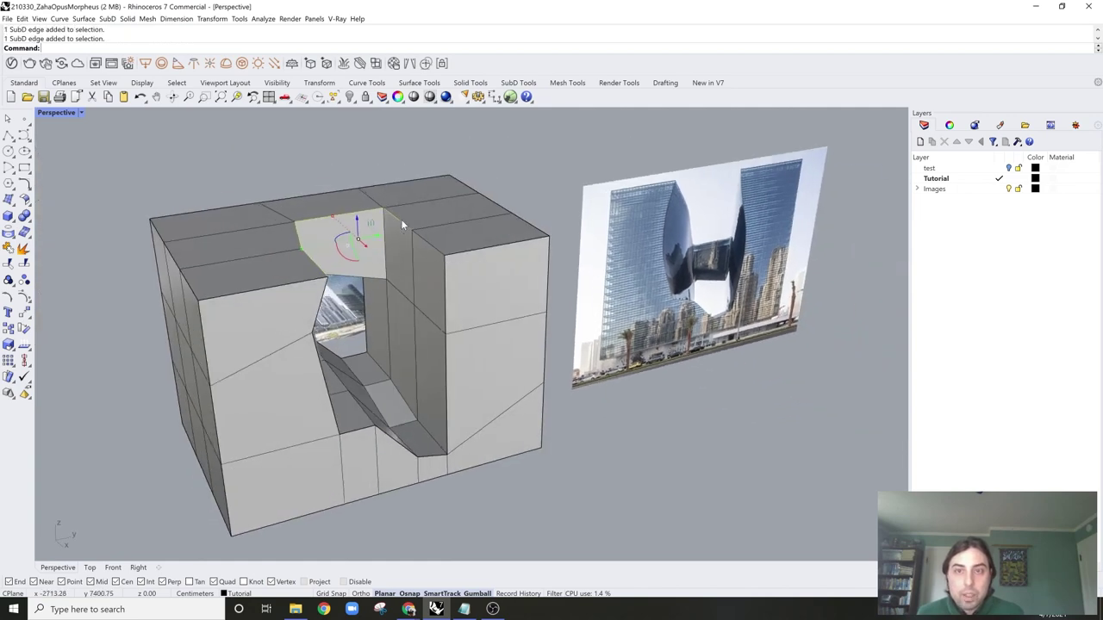
{"action": "right_click_drag", "start_coordinate": [436, 249], "coordinate": [487, 256]}
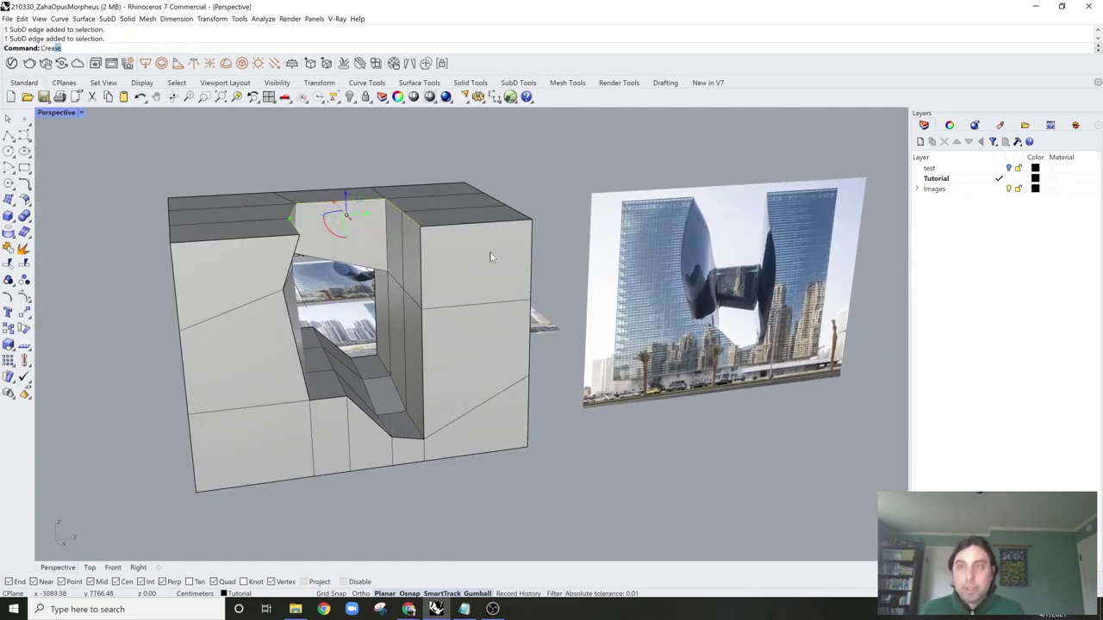
{"action": "key", "text": "Tab"}
{"action": "right_click_drag", "start_coordinate": [542, 237], "coordinate": [348, 201]}
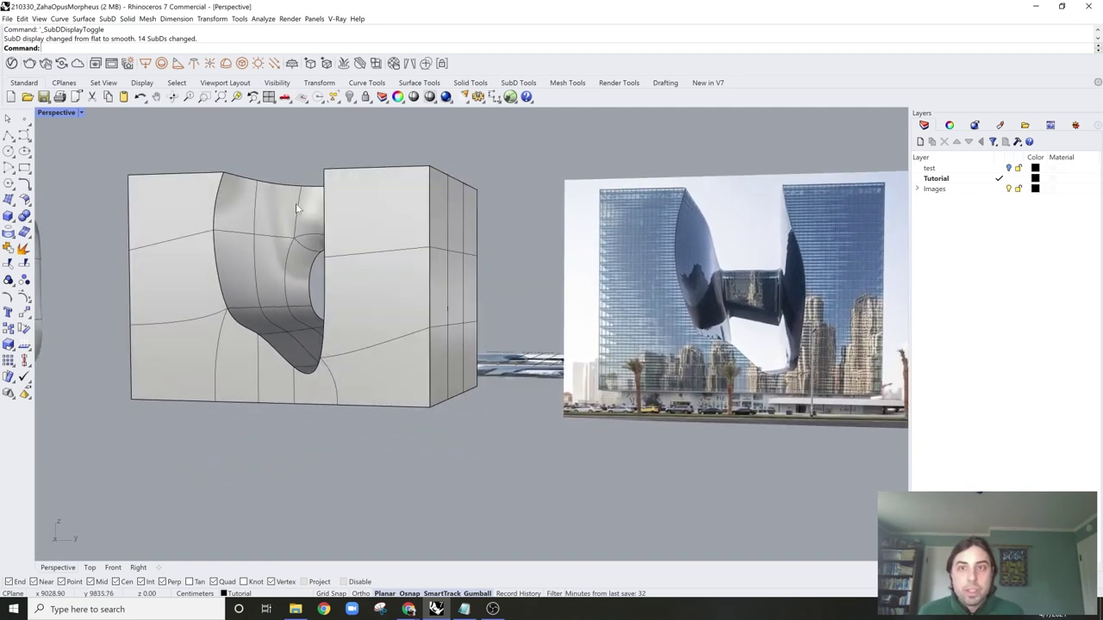
Step: Move the mid-height front vertex on the right arm's inner edge outward so the void bulges into the right arm
{"action": "right_click_drag", "start_coordinate": [325, 270], "coordinate": [472, 278]}
{"action": "left_click", "coordinate": [407, 280], "text": "ctrl+shift"}
{"action": "mouse_move", "coordinate": [383, 272]}
{"action": "left_mouse_down"}
{"action": "mouse_move", "coordinate": [422, 269]}
{"action": "mouse_move", "coordinate": [399, 271]}
{"action": "left_mouse_up"}
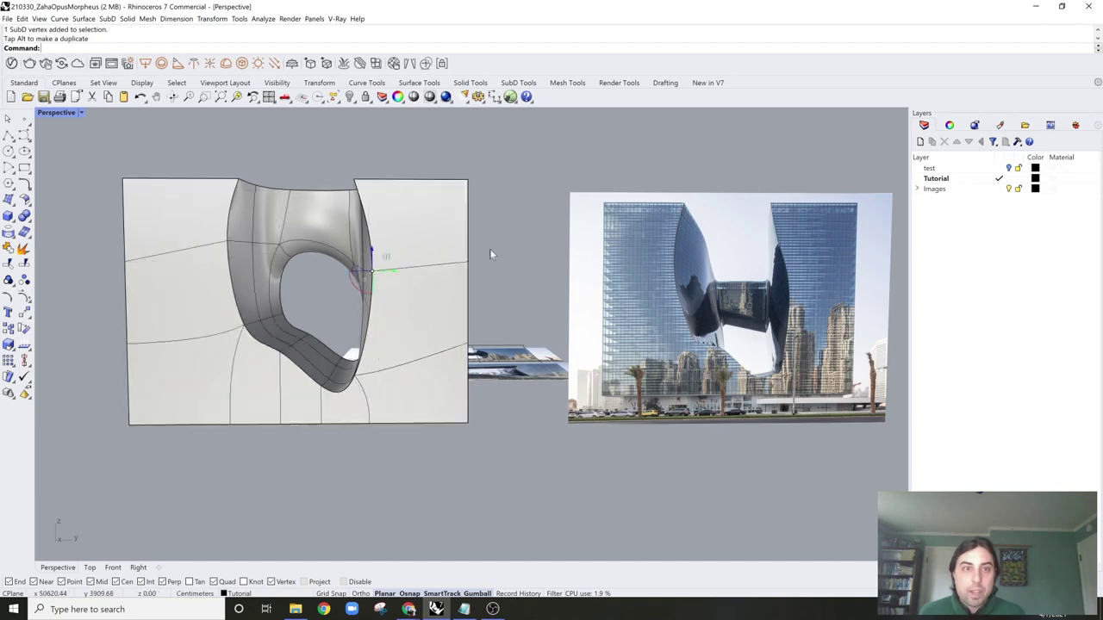
{"action": "left_click", "coordinate": [490, 249]}
{"action": "right_click_drag", "start_coordinate": [492, 248], "coordinate": [452, 257]}
{"action": "scroll", "coordinate": [264, 317], "scroll_direction": "up", "scroll_amount": 5}
{"action": "scroll", "coordinate": [300, 313], "scroll_direction": "down", "scroll_amount": 2}
{"action": "right_click", "coordinate": [316, 311]}
{"action": "key", "text": "Escape"}
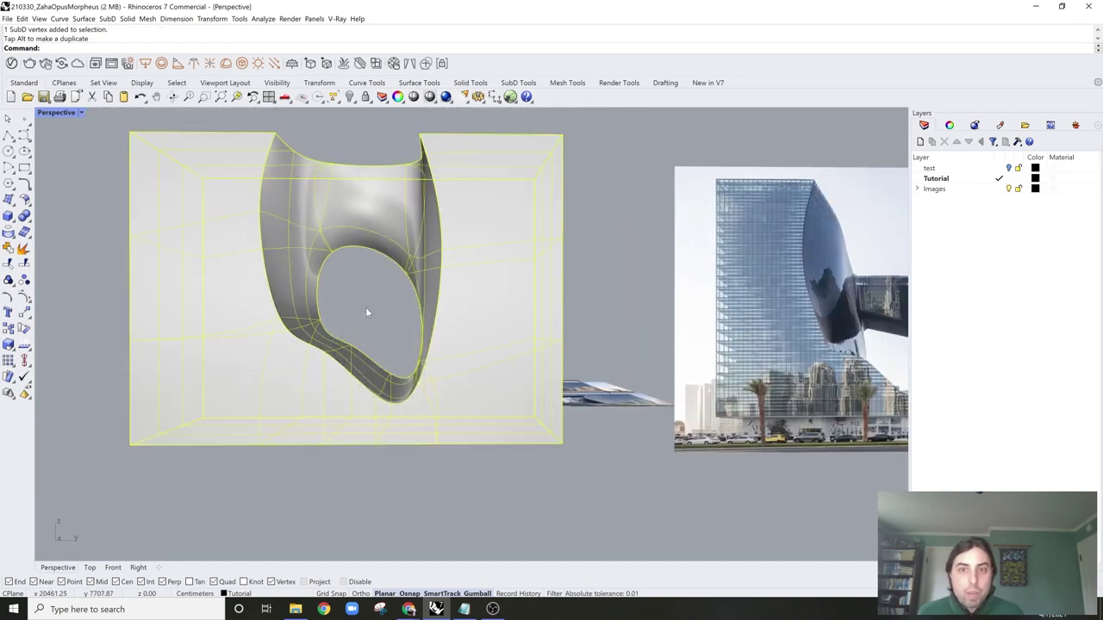
{"action": "key", "text": "Escape"}
Step: Copy the lower Opus photo to the area in front of the upright photo and rotate the copy upright
{"action": "key", "text": "Tab"}
{"action": "right_click_drag", "start_coordinate": [367, 318], "coordinate": [336, 362]}
{"action": "scroll", "coordinate": [340, 345], "scroll_direction": "up", "scroll_amount": 3}
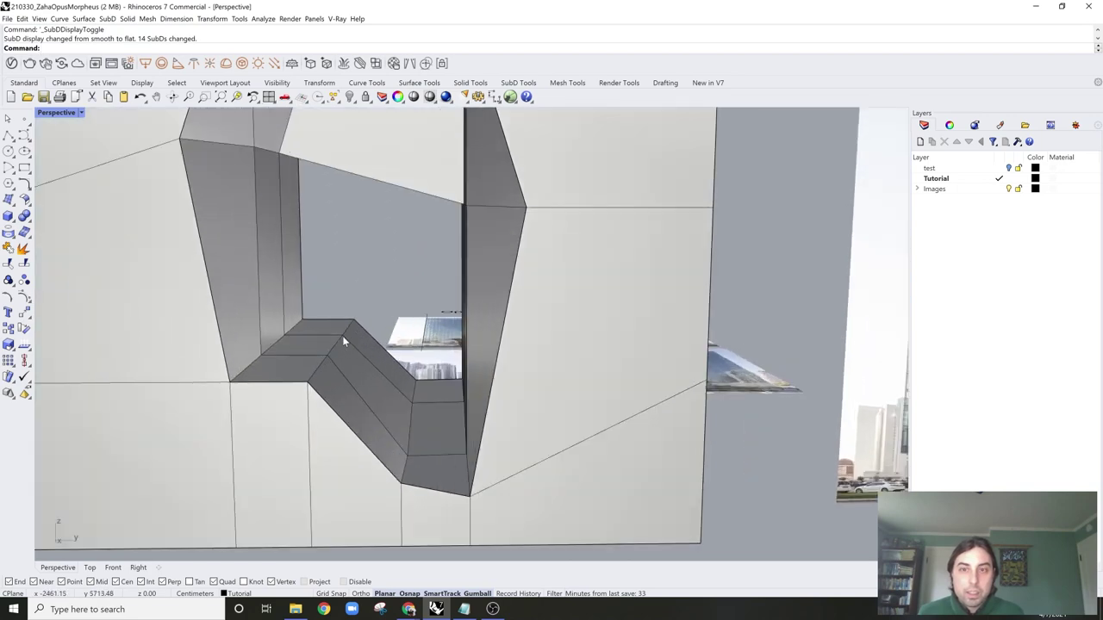
{"action": "scroll", "coordinate": [349, 324], "scroll_direction": "down", "scroll_amount": 6}
{"action": "right_click_drag", "start_coordinate": [379, 329], "coordinate": [464, 215]}
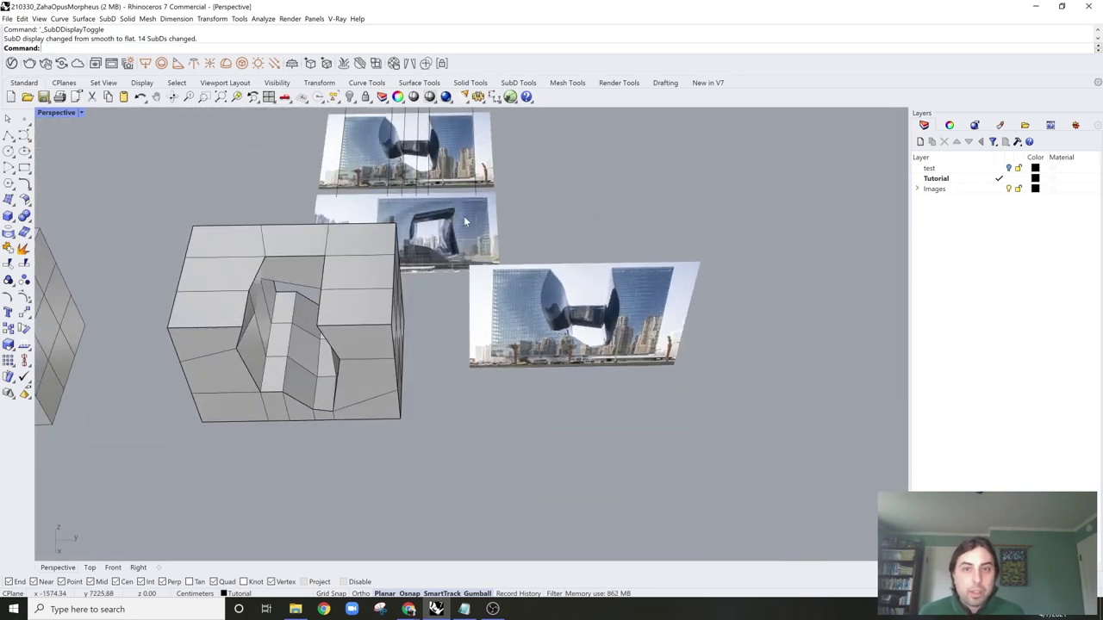
{"action": "scroll", "coordinate": [464, 215], "scroll_direction": "up", "scroll_amount": 3}
{"action": "left_click", "coordinate": [455, 275]}
{"action": "right_click_drag", "start_coordinate": [455, 274], "coordinate": [492, 250]}
{"action": "scroll", "coordinate": [537, 235], "scroll_direction": "down", "scroll_amount": 4}
{"action": "left_click_drag", "start_coordinate": [461, 221], "coordinate": [613, 471], "text": "alt"}
{"action": "right_click_drag", "start_coordinate": [613, 471], "coordinate": [659, 429]}
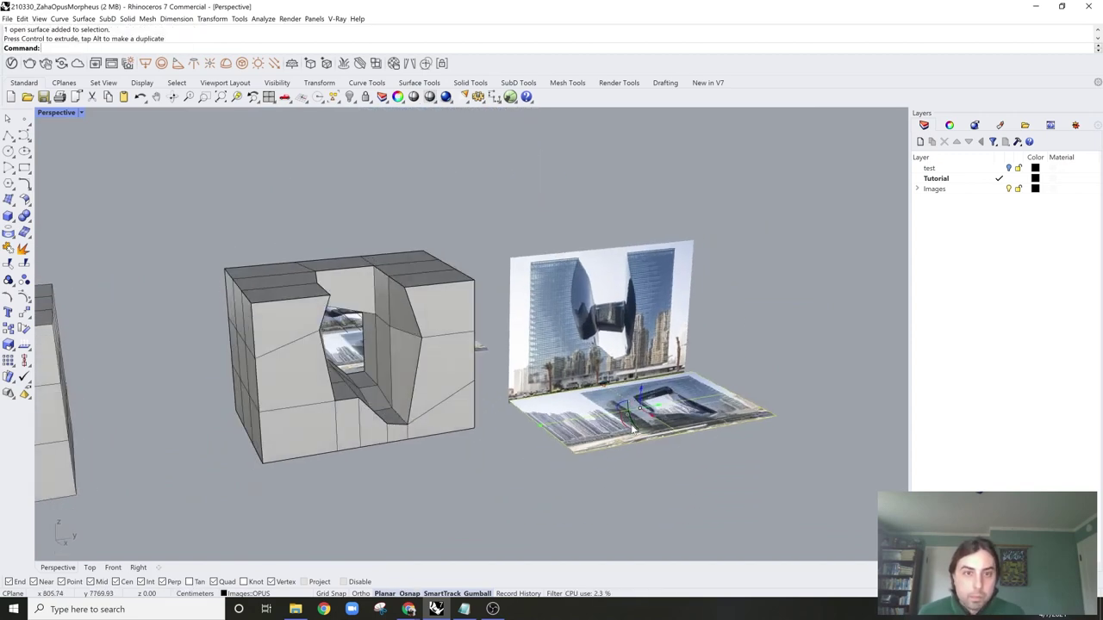
{"action": "left_click_drag", "start_coordinate": [633, 431], "coordinate": [638, 353]}
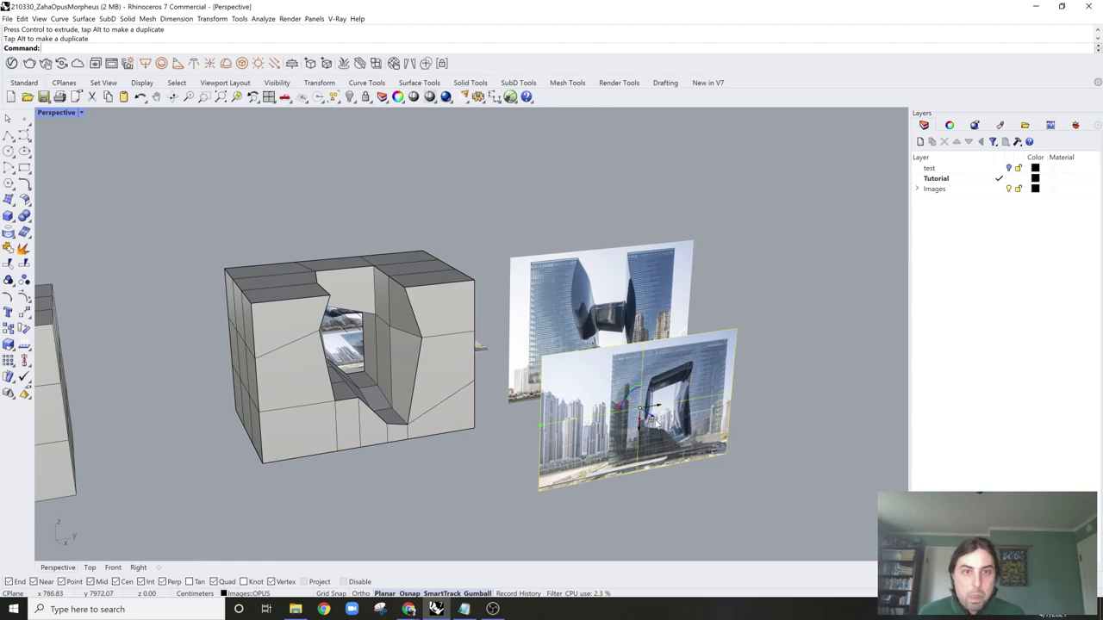
Step: Move the copied upright photo to just behind the other upright photo, so it can be viewed beside the block's rear face
{"action": "left_click_drag", "start_coordinate": [653, 420], "coordinate": [625, 341]}
{"action": "right_click_drag", "start_coordinate": [626, 341], "coordinate": [665, 445]}
{"action": "right_click_drag", "start_coordinate": [666, 445], "coordinate": [550, 439], "text": "shift"}
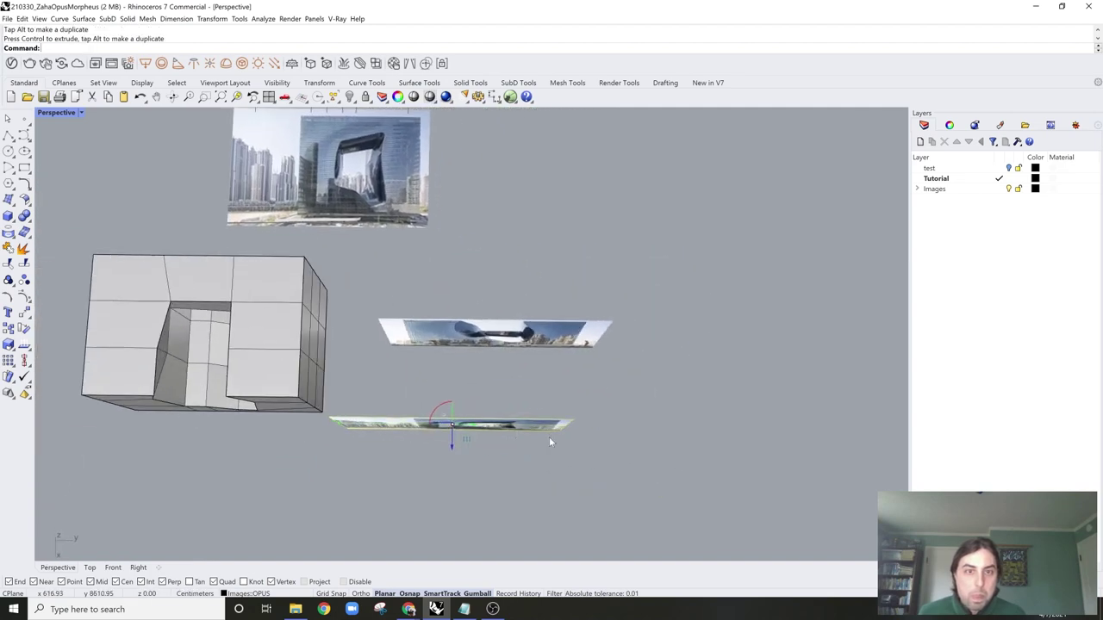
{"action": "left_click_drag", "start_coordinate": [461, 436], "coordinate": [504, 359]}
{"action": "right_click_drag", "start_coordinate": [503, 359], "coordinate": [358, 332]}
{"action": "scroll", "coordinate": [561, 331], "scroll_direction": "up", "scroll_amount": 2}
{"action": "scroll", "coordinate": [561, 331], "scroll_direction": "down", "scroll_amount": 2}
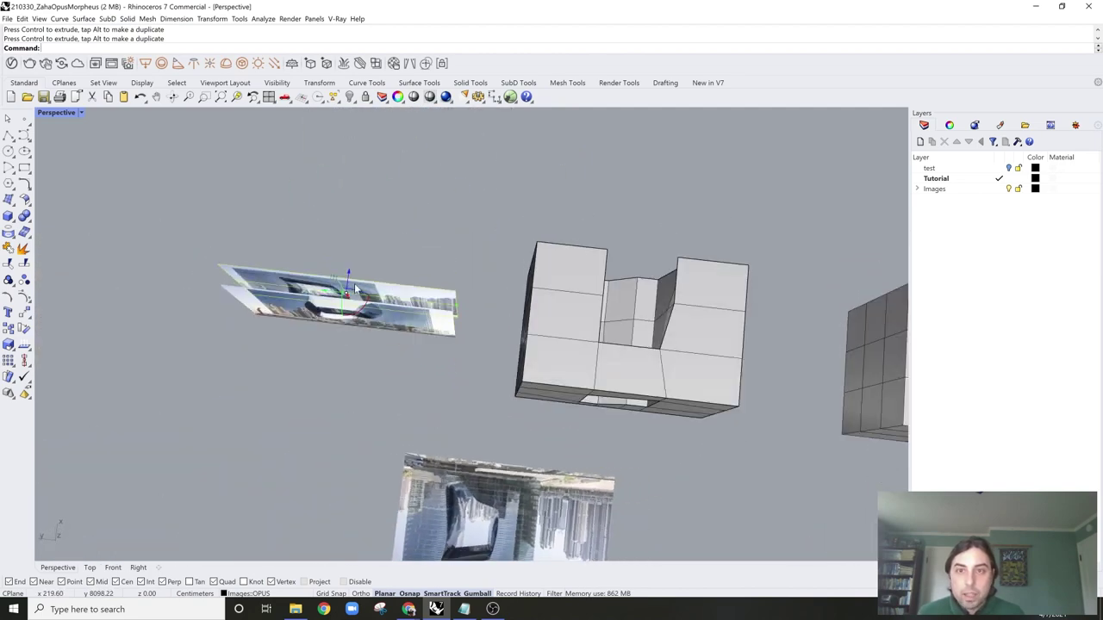
{"action": "left_click_drag", "start_coordinate": [348, 281], "coordinate": [350, 305]}
{"action": "right_click_drag", "start_coordinate": [392, 349], "coordinate": [503, 317]}
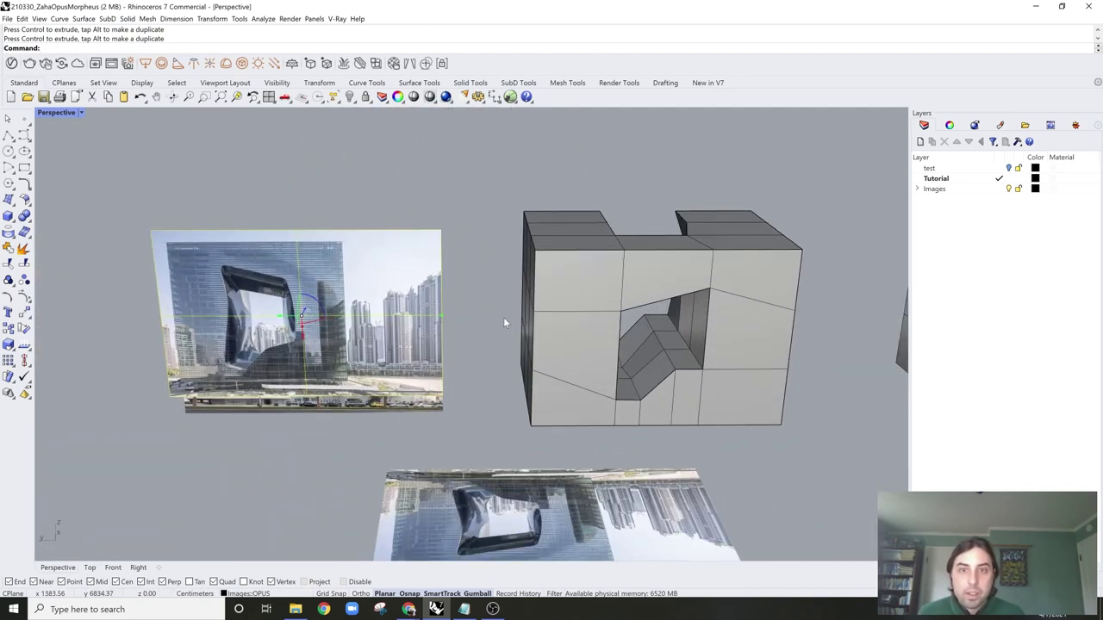
Step: Mirror the copied upright photo horizontally with a scale factor of -1, and leave nothing selected
{"action": "left_click", "coordinate": [441, 315]}
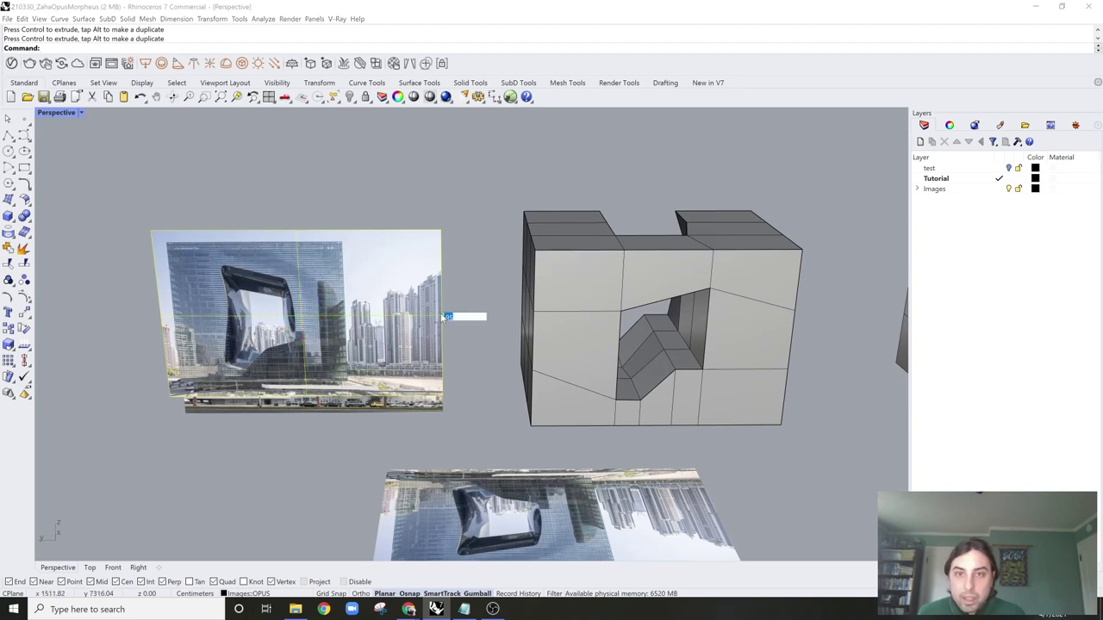
{"action": "type", "text": "-1"}
{"action": "key", "text": "Return"}
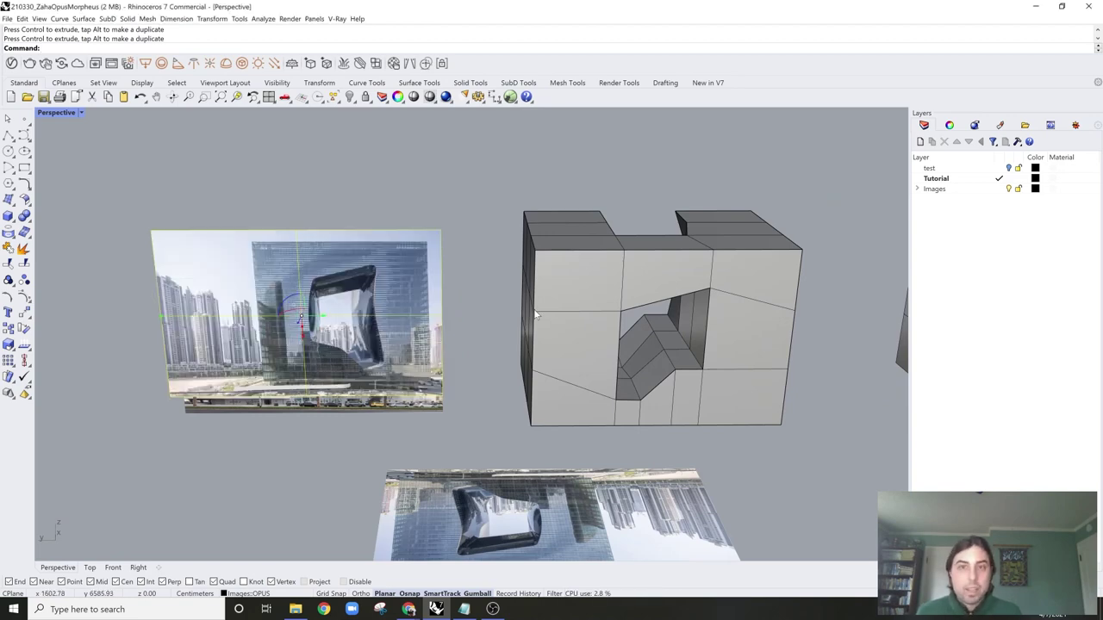
{"action": "right_click_drag", "start_coordinate": [535, 315], "coordinate": [517, 274]}
{"action": "scroll", "coordinate": [449, 244], "scroll_direction": "down", "scroll_amount": 6}
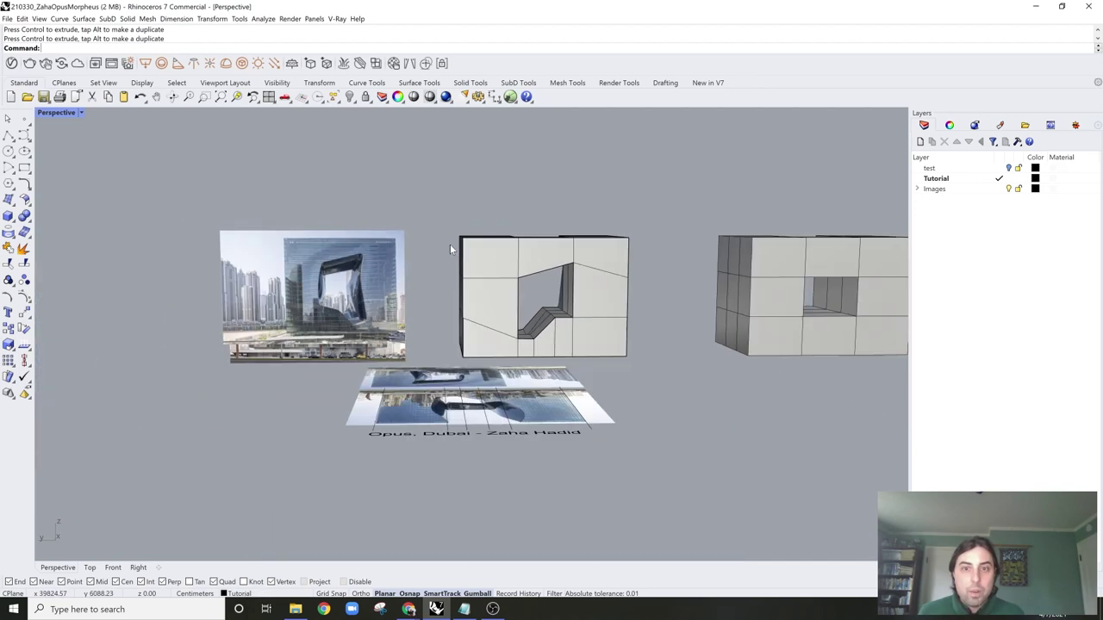
{"action": "right_click_drag", "start_coordinate": [471, 306], "coordinate": [486, 364]}
{"action": "scroll", "coordinate": [486, 330], "scroll_direction": "up", "scroll_amount": 7}
{"action": "mouse_move", "coordinate": [479, 323]}
{"action": "right_mouse_down", "text": "shift"}
{"action": "mouse_move", "coordinate": [483, 348]}
{"action": "mouse_move", "coordinate": [488, 322]}
{"action": "right_mouse_up", "text": "shift"}
{"action": "scroll", "coordinate": [487, 322], "scroll_direction": "down", "scroll_amount": 5}
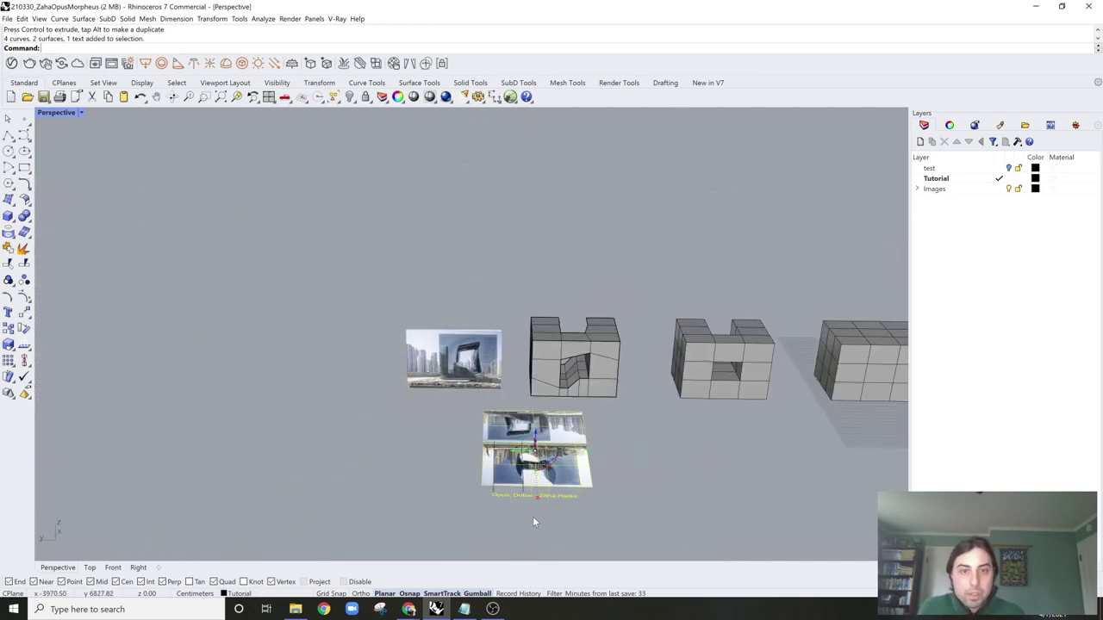
{"action": "key", "text": "Escape"}
{"action": "scroll", "coordinate": [591, 414], "scroll_direction": "up", "scroll_amount": 6}
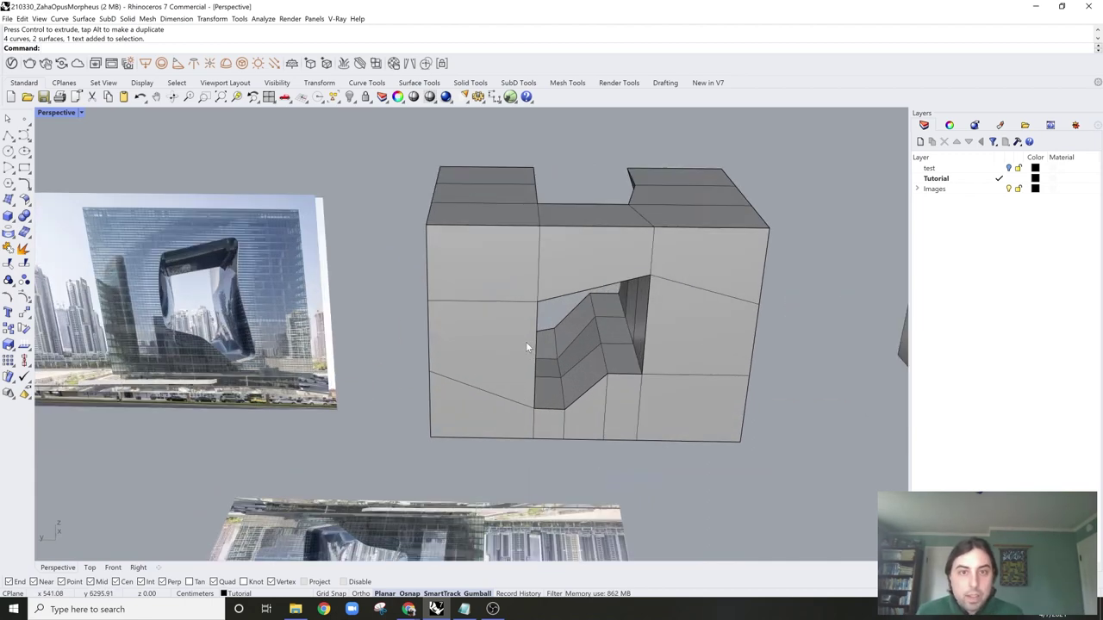
Step: Raise the sloped face on the underside of the bridge slightly to match the mirrored photo, comparing smooth and flat display
{"action": "key", "text": "Tab"}
{"action": "scroll", "coordinate": [490, 344], "scroll_direction": "up", "scroll_amount": 2}
{"action": "right_click_drag", "start_coordinate": [521, 350], "coordinate": [478, 350]}
{"action": "key", "text": "Tab"}
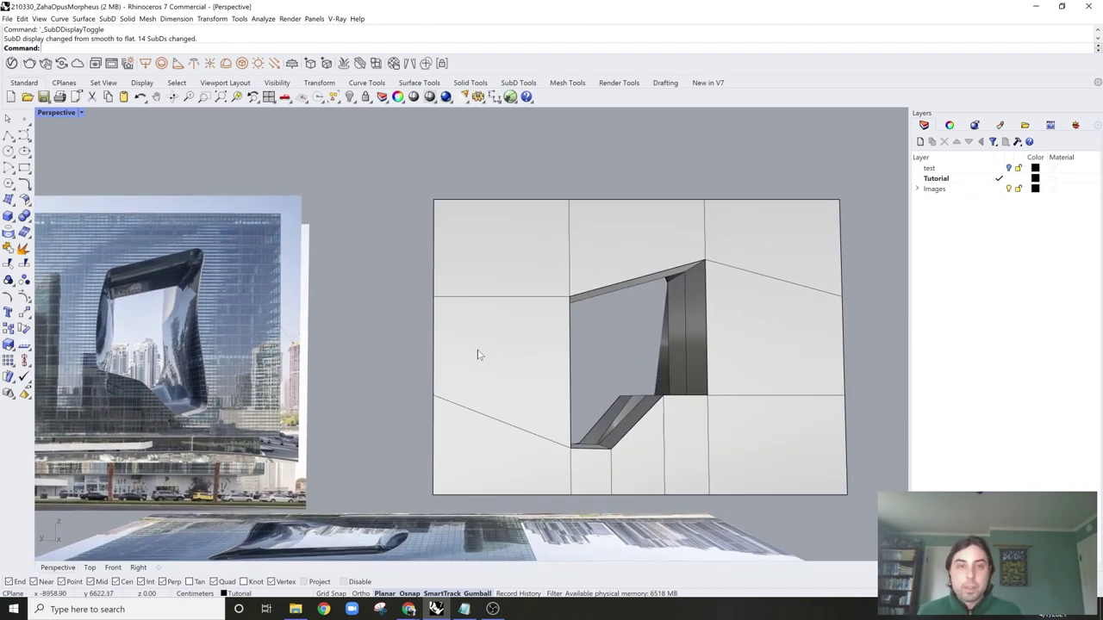
{"action": "scroll", "coordinate": [655, 290], "scroll_direction": "up", "scroll_amount": 2}
{"action": "left_click", "coordinate": [620, 285], "text": "ctrl+shift"}
{"action": "scroll", "coordinate": [620, 285], "scroll_direction": "down", "scroll_amount": 2}
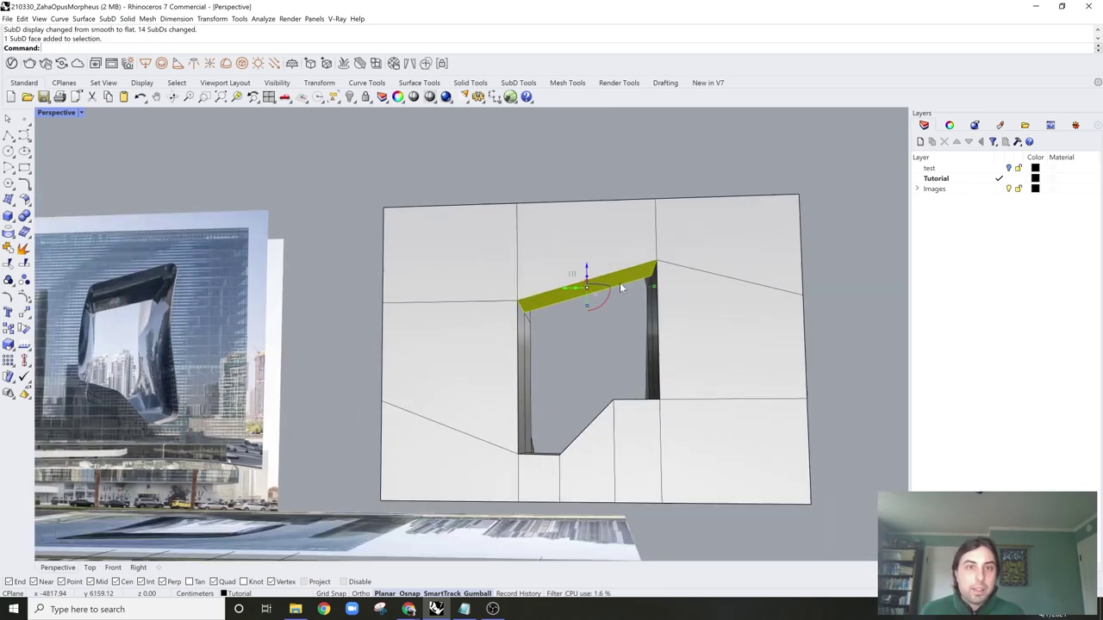
{"action": "right_click_drag", "start_coordinate": [571, 280], "coordinate": [618, 285], "text": "shift"}
{"action": "key", "text": "Tab"}
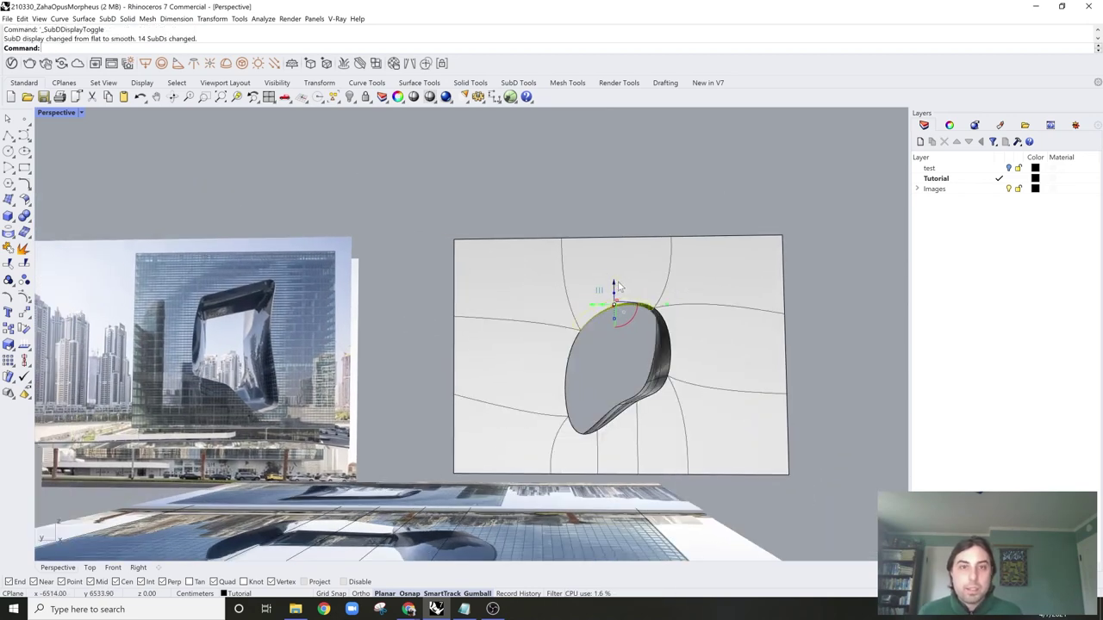
{"action": "key", "text": "Tab"}
{"action": "left_click_drag", "start_coordinate": [614, 286], "coordinate": [615, 275]}
{"action": "right_click_drag", "start_coordinate": [594, 220], "coordinate": [603, 237]}
{"action": "scroll", "coordinate": [609, 362], "scroll_direction": "up", "scroll_amount": 2}
{"action": "scroll", "coordinate": [607, 352], "scroll_direction": "down", "scroll_amount": 2}
{"action": "right_click_drag", "start_coordinate": [607, 346], "coordinate": [611, 343], "text": "shift"}
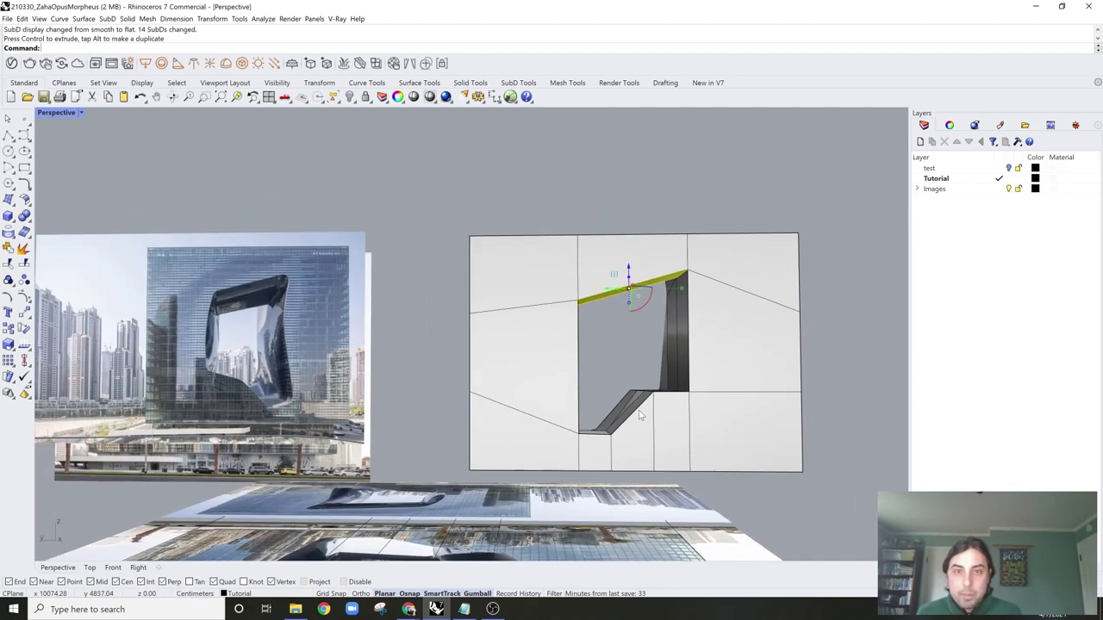
{"action": "right_click_drag", "start_coordinate": [648, 397], "coordinate": [637, 393], "text": "shift"}
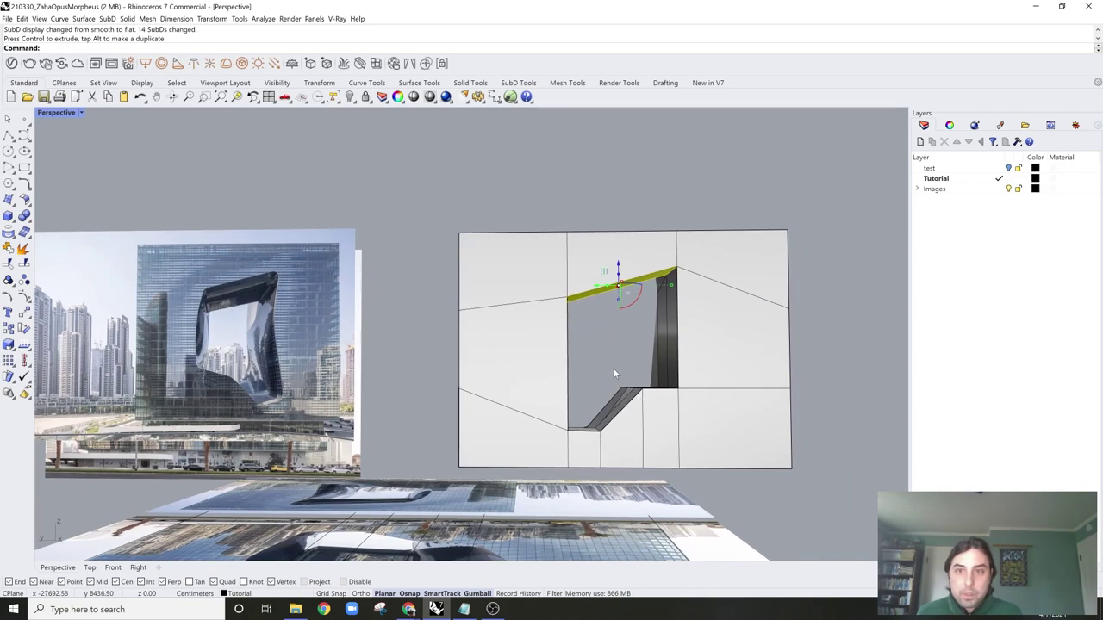
{"action": "left_click", "coordinate": [613, 368]}
Step: Raise the void's floor face at the lower-left corner of the rear opening
{"action": "mouse_move", "coordinate": [610, 377]}
{"action": "right_mouse_down"}
{"action": "mouse_move", "coordinate": [598, 388]}
{"action": "mouse_move", "coordinate": [604, 423]}
{"action": "mouse_move", "coordinate": [623, 431]}
{"action": "mouse_move", "coordinate": [584, 381]}
{"action": "mouse_move", "coordinate": [566, 416]}
{"action": "mouse_move", "coordinate": [596, 382]}
{"action": "right_mouse_up"}
{"action": "scroll", "coordinate": [598, 389], "scroll_direction": "up", "scroll_amount": 2}
{"action": "scroll", "coordinate": [566, 416], "scroll_direction": "up", "scroll_amount": 2}
{"action": "left_click", "coordinate": [506, 415], "text": "ctrl+shift"}
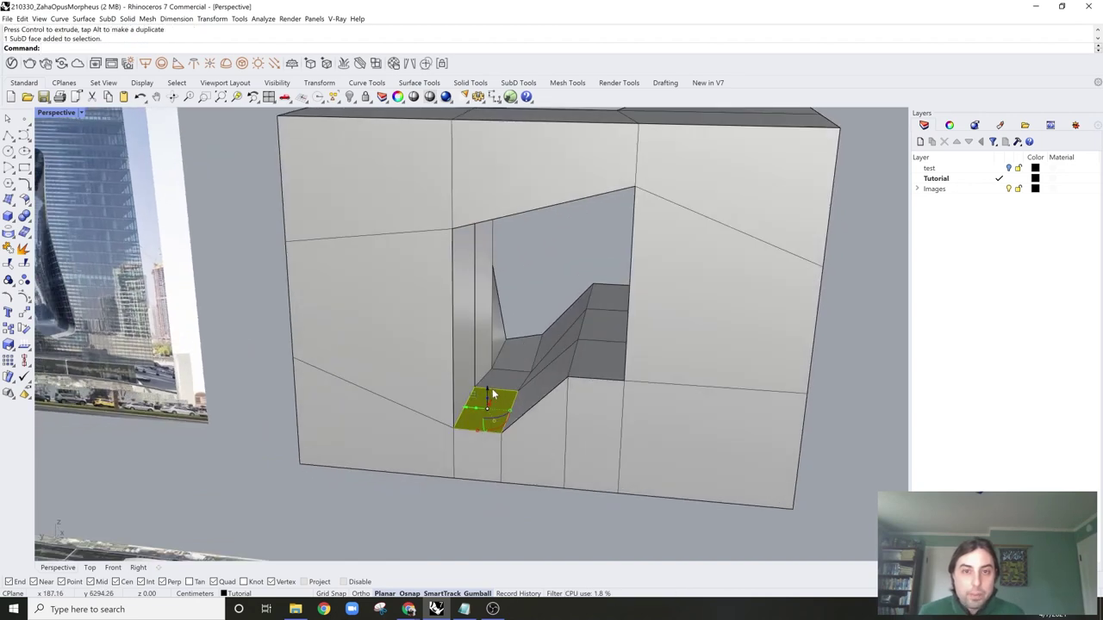
{"action": "left_click_drag", "start_coordinate": [491, 386], "coordinate": [490, 354]}
Step: Lower the void's floor face at the lower-right corner of the rear opening, and check the smooth form
{"action": "right_click_drag", "start_coordinate": [571, 374], "coordinate": [776, 424]}
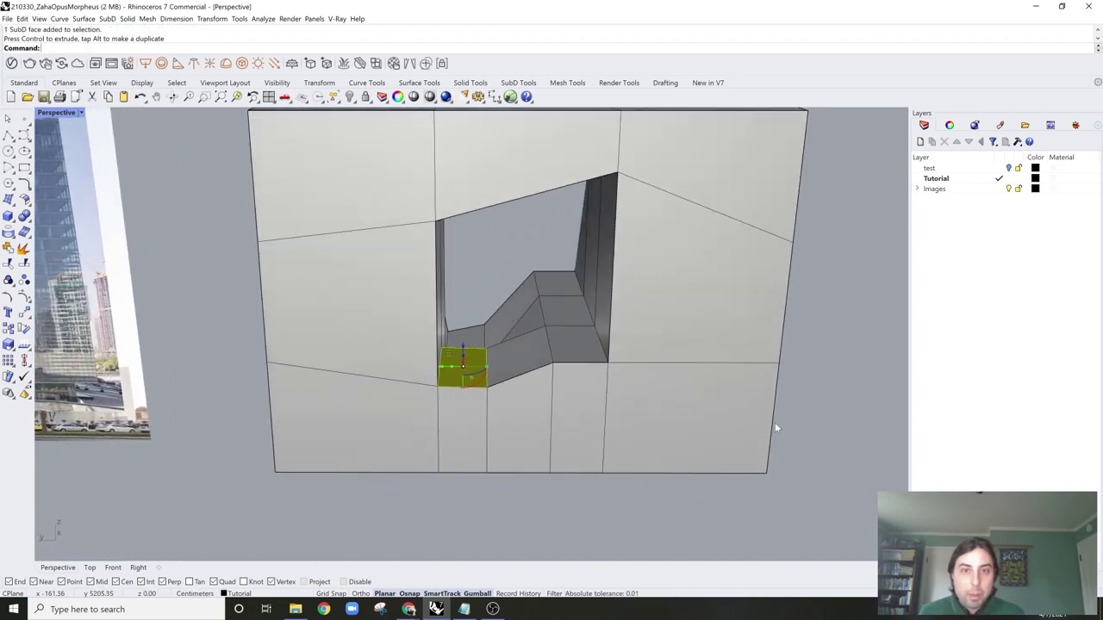
{"action": "right_click_drag", "start_coordinate": [577, 358], "coordinate": [586, 333]}
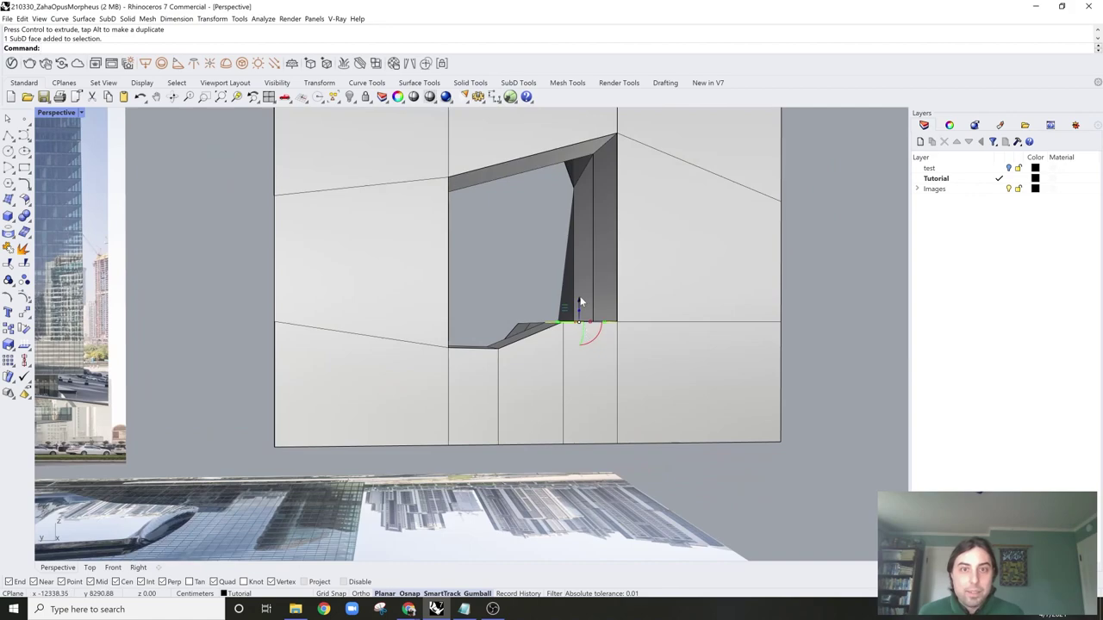
{"action": "left_click_drag", "start_coordinate": [580, 302], "coordinate": [568, 371]}
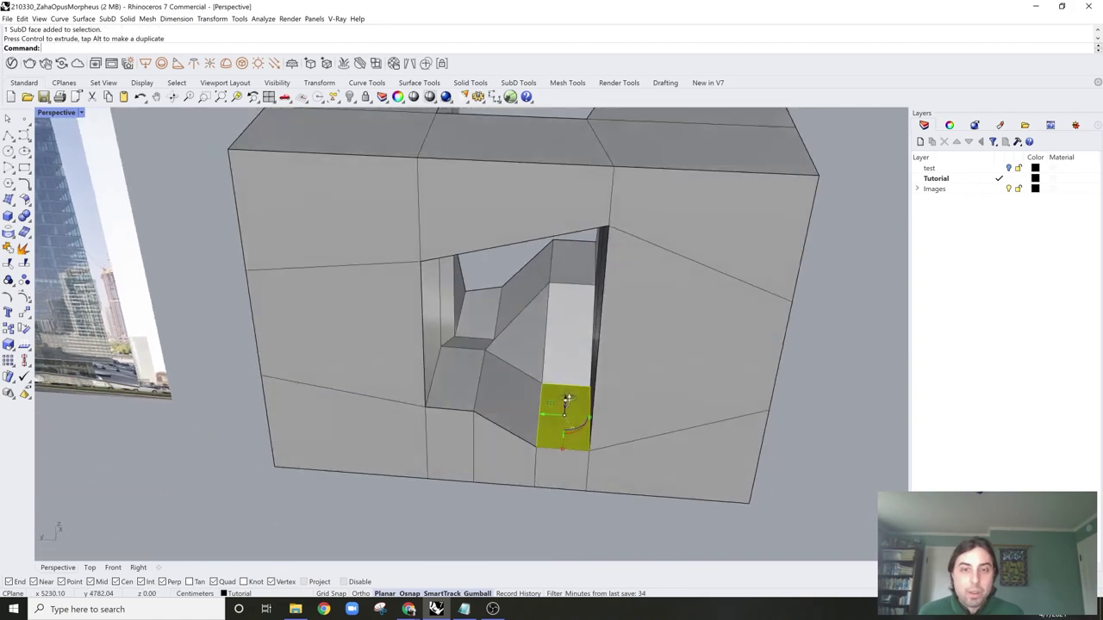
{"action": "key", "text": "Tab"}
{"action": "right_click_drag", "start_coordinate": [568, 370], "coordinate": [582, 396]}
{"action": "scroll", "coordinate": [564, 369], "scroll_direction": "up", "scroll_amount": 8}
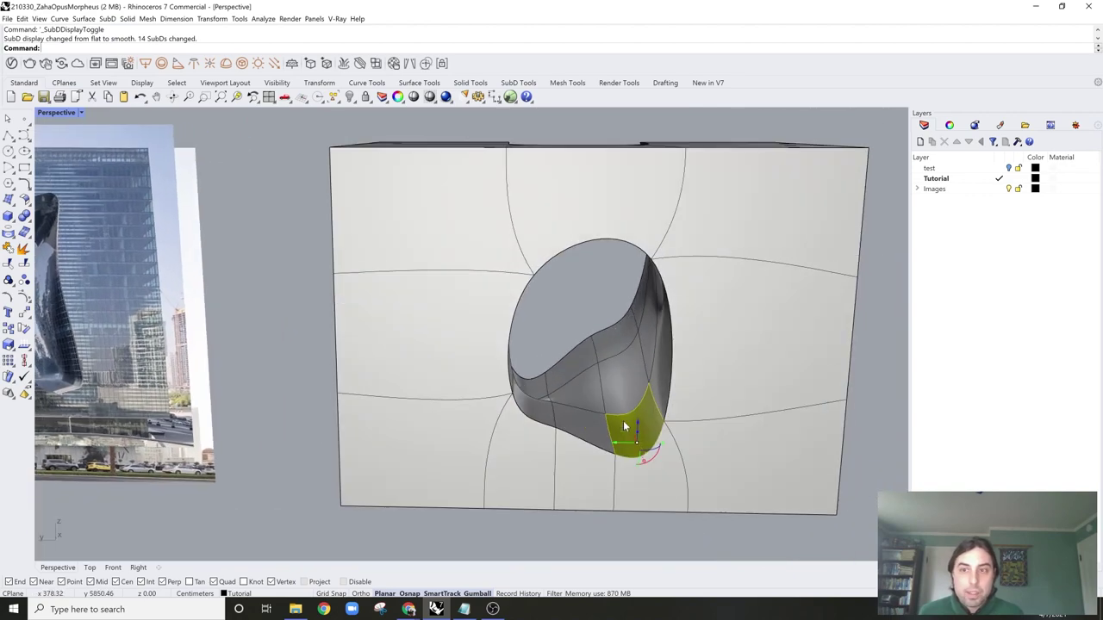
{"action": "key", "text": "Tab"}
{"action": "scroll", "coordinate": [655, 405], "scroll_direction": "down", "scroll_amount": 8}
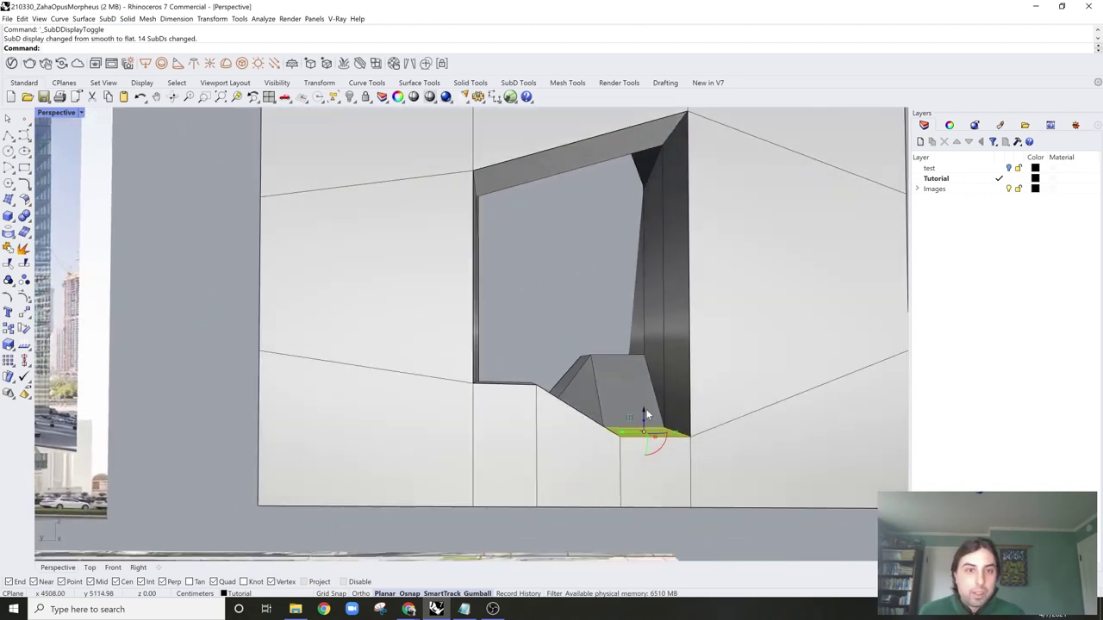
{"action": "scroll", "coordinate": [634, 421], "scroll_direction": "up", "scroll_amount": 2}
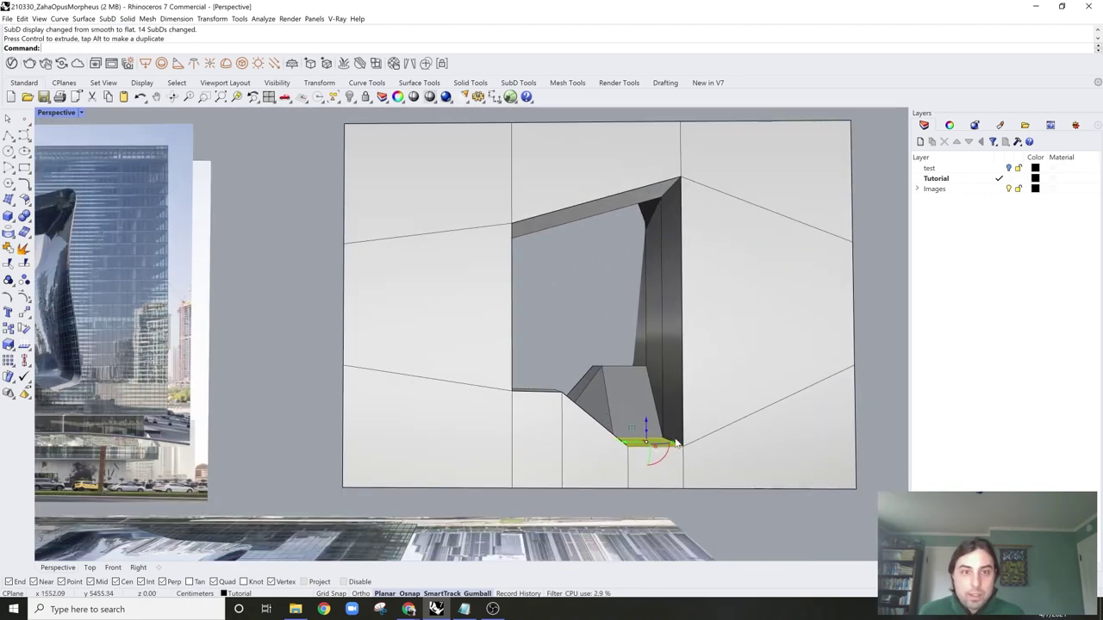
{"action": "right_click_drag", "start_coordinate": [780, 449], "coordinate": [709, 442], "text": "shift"}
{"action": "left_click", "coordinate": [856, 412]}
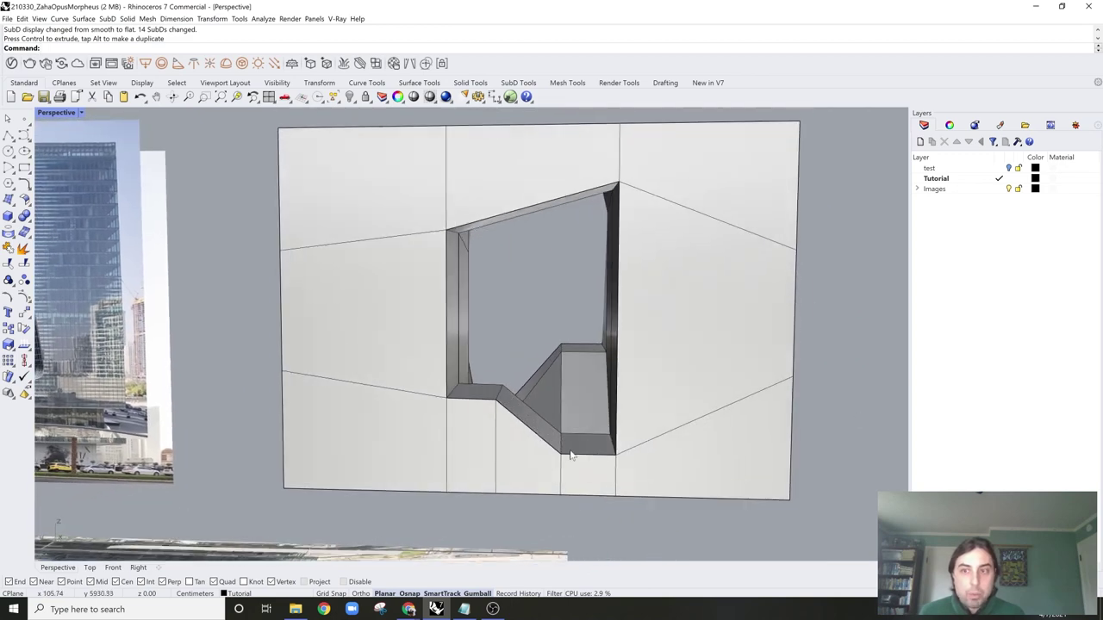
Step: Lower the left edge of the lowered floor face so the opening's bottom slopes up to the right, and show the smooth form
{"action": "scroll", "coordinate": [566, 450], "scroll_direction": "down", "scroll_amount": 3}
{"action": "scroll", "coordinate": [625, 463], "scroll_direction": "up", "scroll_amount": 2}
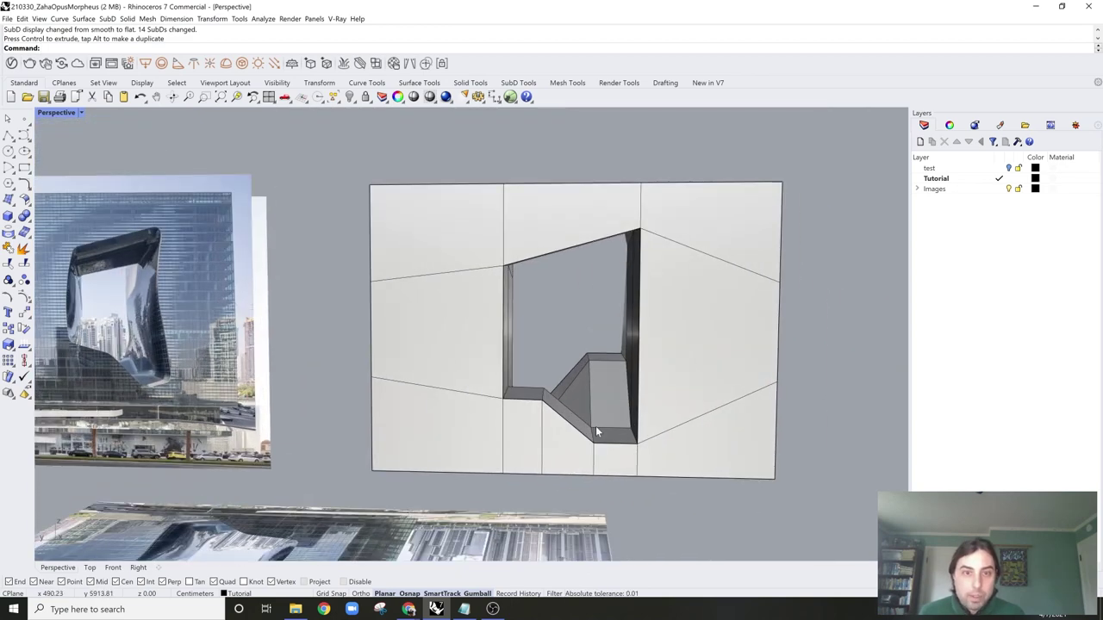
{"action": "left_click", "coordinate": [592, 431], "text": "ctrl+shift"}
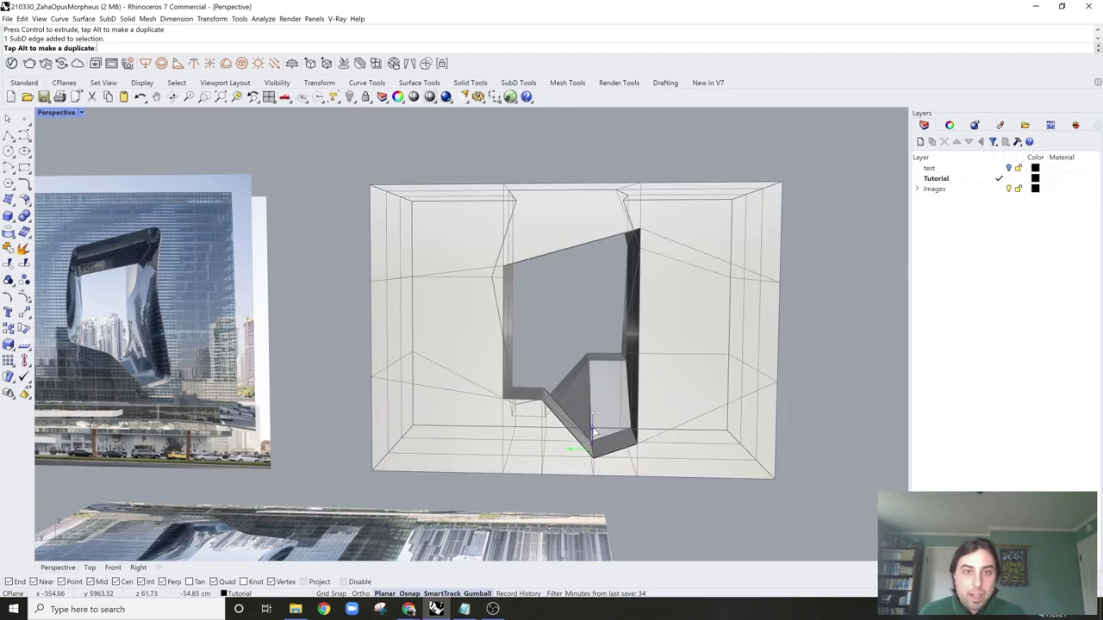
{"action": "right_click_drag", "start_coordinate": [592, 431], "coordinate": [793, 382]}
{"action": "key", "text": "Tab"}
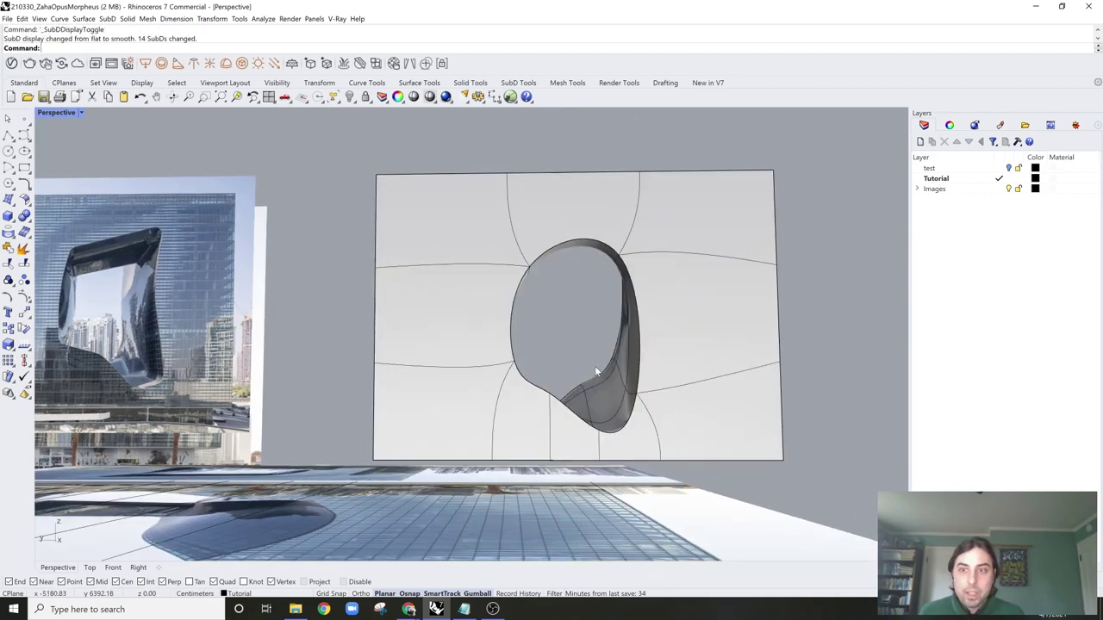
Step: Compare the smooth and flat forms of the rear opening's outline and corners with the mirrored photo
{"action": "right_click_drag", "start_coordinate": [594, 365], "coordinate": [535, 341]}
{"action": "key", "text": "Tab"}
{"action": "key", "text": "Tab"}
{"action": "key", "text": "Tab"}
{"action": "scroll", "coordinate": [574, 274], "scroll_direction": "up", "scroll_amount": 2}
{"action": "key", "text": "Tab"}
{"action": "scroll", "coordinate": [513, 265], "scroll_direction": "up", "scroll_amount": 2}
{"action": "key", "text": "Tab"}
{"action": "key", "text": "Tab"}
{"action": "key", "text": "Tab"}
{"action": "scroll", "coordinate": [538, 375], "scroll_direction": "down", "scroll_amount": 2}
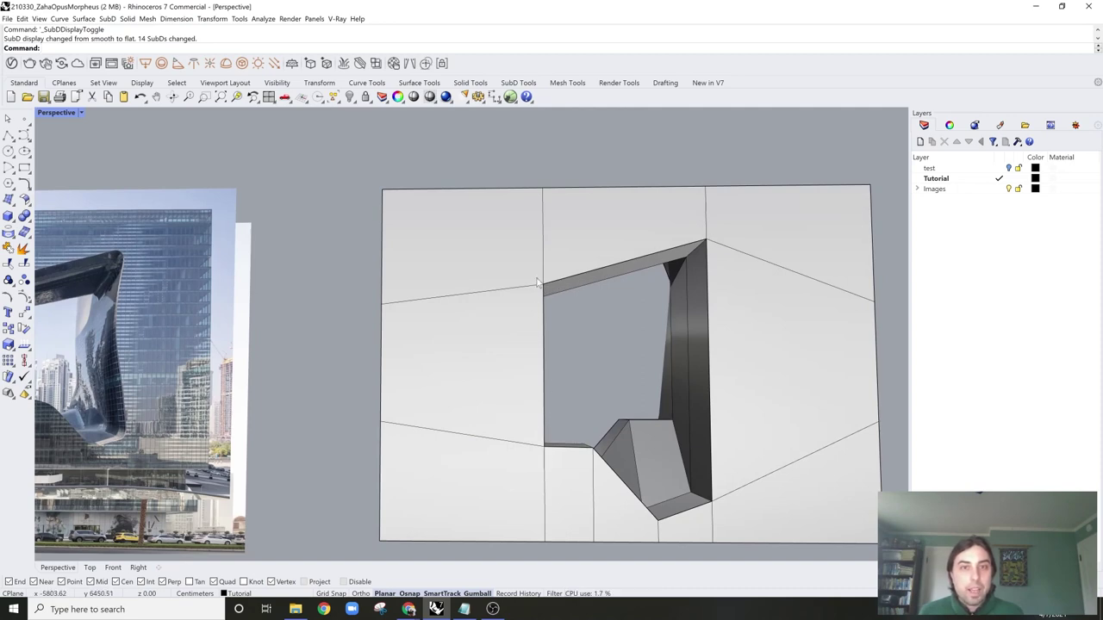
{"action": "key", "text": "Tab"}
{"action": "key", "text": "Tab"}
Step: Bevel the edges running through the void from the rear opening's upper-left corner with a narrow single-segment bevel, checking the smooth form
{"action": "scroll", "coordinate": [604, 294], "scroll_direction": "up", "scroll_amount": 5}
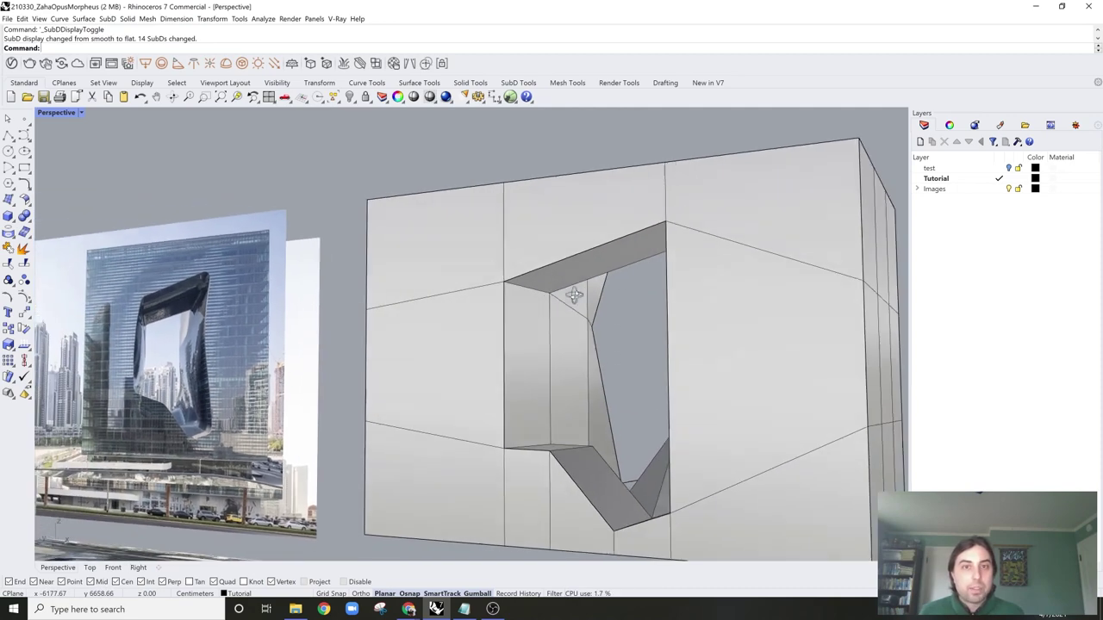
{"action": "left_click", "coordinate": [532, 289], "text": "ctrl+shift"}
{"action": "right_click_drag", "start_coordinate": [532, 288], "coordinate": [582, 304]}
{"action": "scroll", "coordinate": [552, 292], "scroll_direction": "down", "scroll_amount": 3}
{"action": "scroll", "coordinate": [628, 302], "scroll_direction": "down", "scroll_amount": 3}
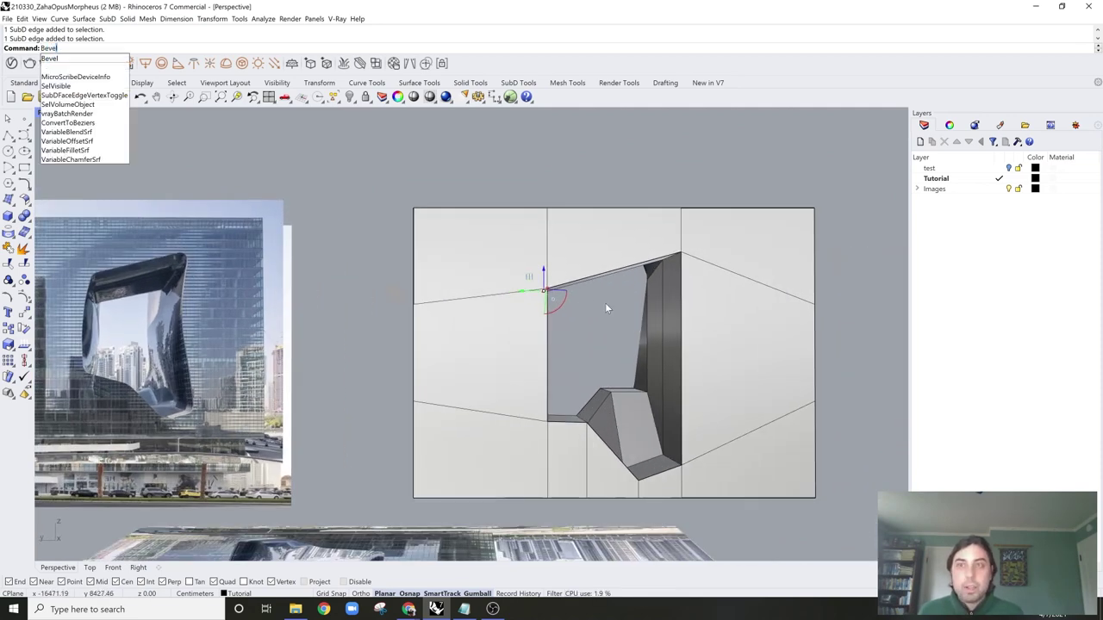
{"action": "key", "text": "Return"}
{"action": "scroll", "coordinate": [557, 258], "scroll_direction": "up", "scroll_amount": 5}
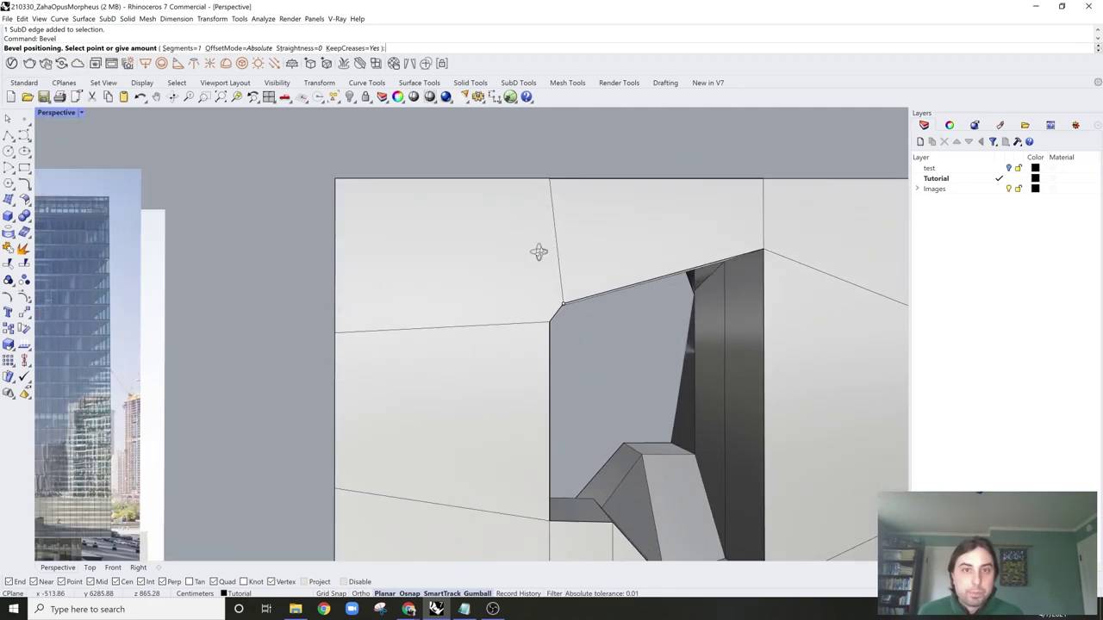
{"action": "scroll", "coordinate": [527, 306], "scroll_direction": "up", "scroll_amount": 2}
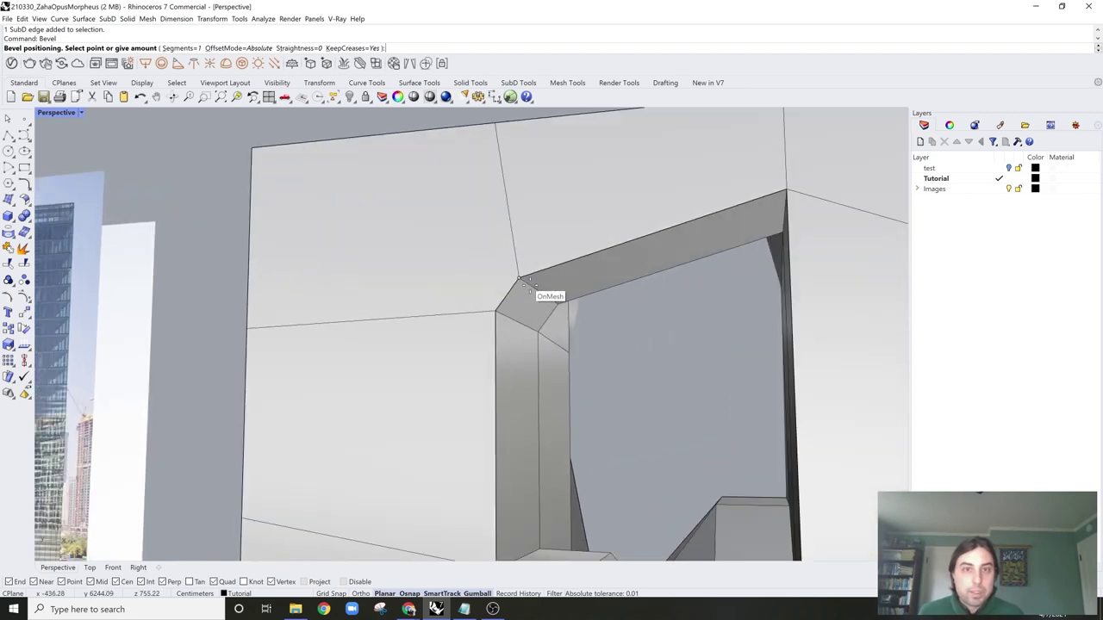
{"action": "scroll", "coordinate": [515, 281], "scroll_direction": "down", "scroll_amount": 5}
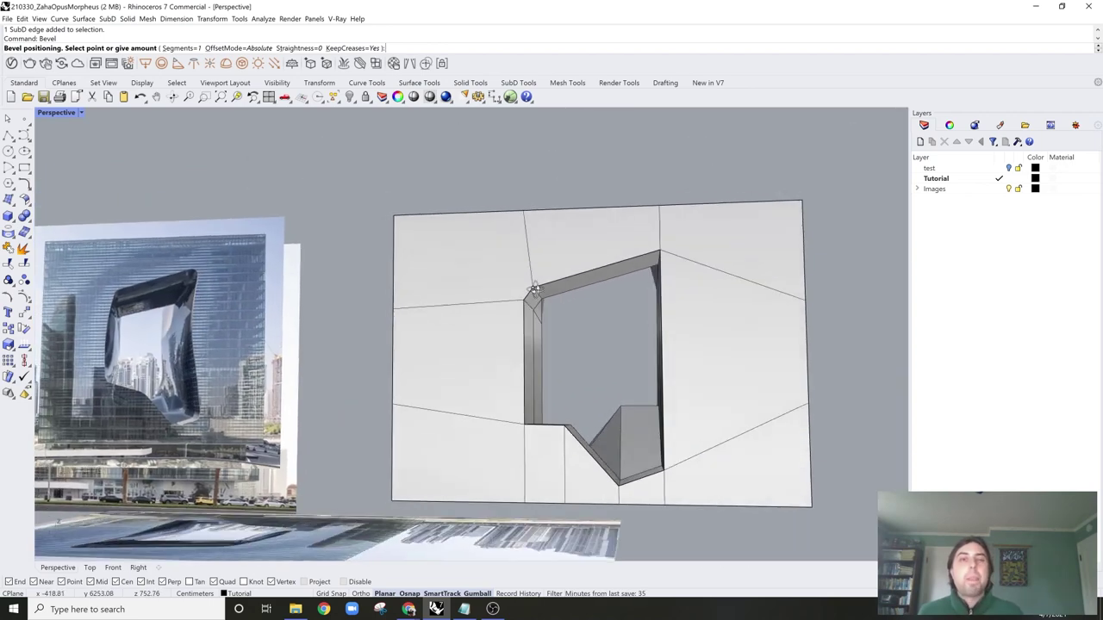
{"action": "scroll", "coordinate": [529, 293], "scroll_direction": "up", "scroll_amount": 2}
{"action": "key", "text": "Tab"}
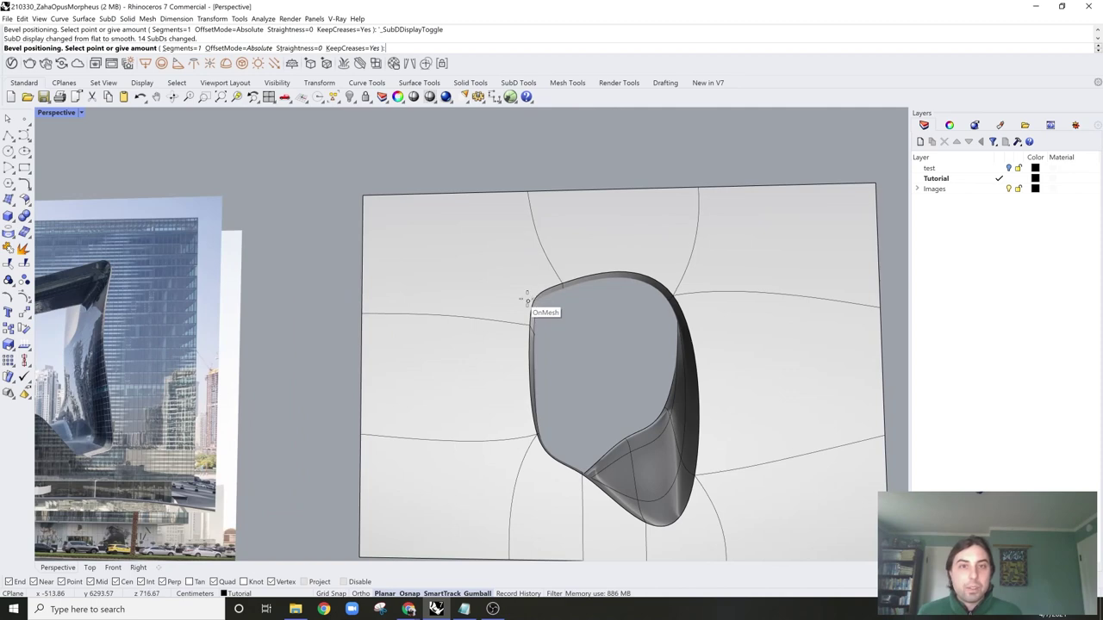
{"action": "scroll", "coordinate": [548, 284], "scroll_direction": "down", "scroll_amount": 1}
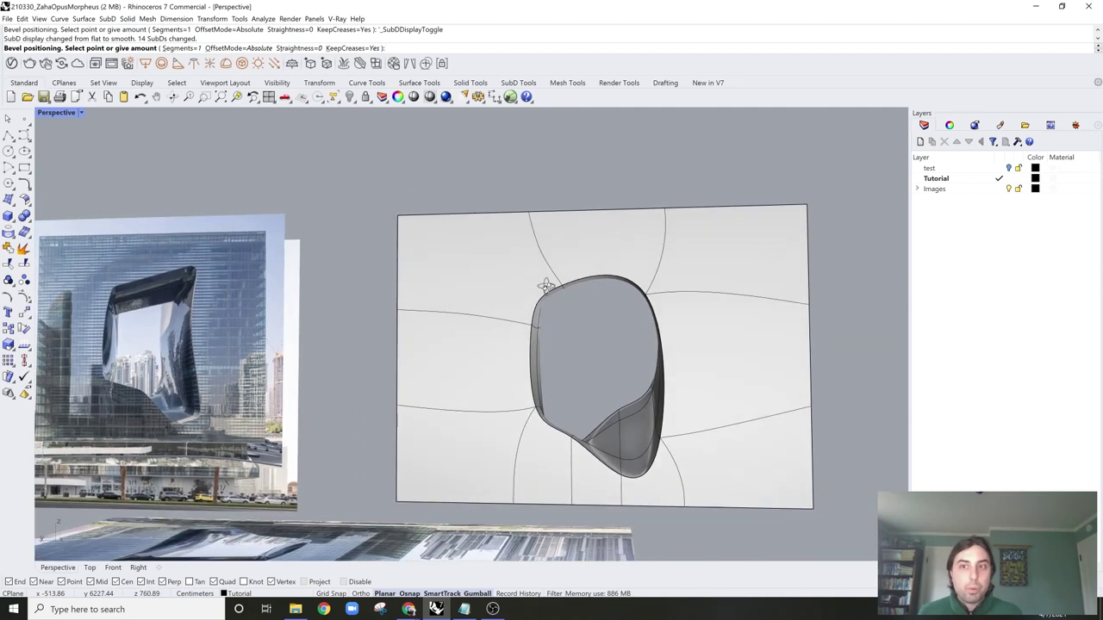
{"action": "scroll", "coordinate": [543, 286], "scroll_direction": "up", "scroll_amount": 2}
{"action": "key", "text": "Tab"}
{"action": "scroll", "coordinate": [539, 287], "scroll_direction": "down", "scroll_amount": 1}
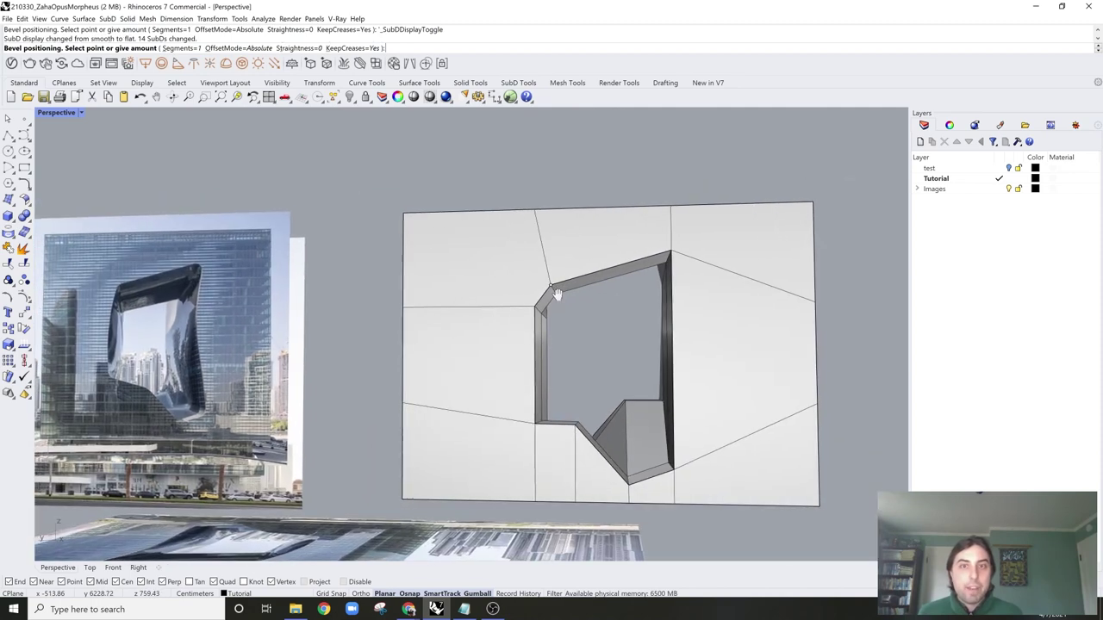
{"action": "key", "text": "Tab"}
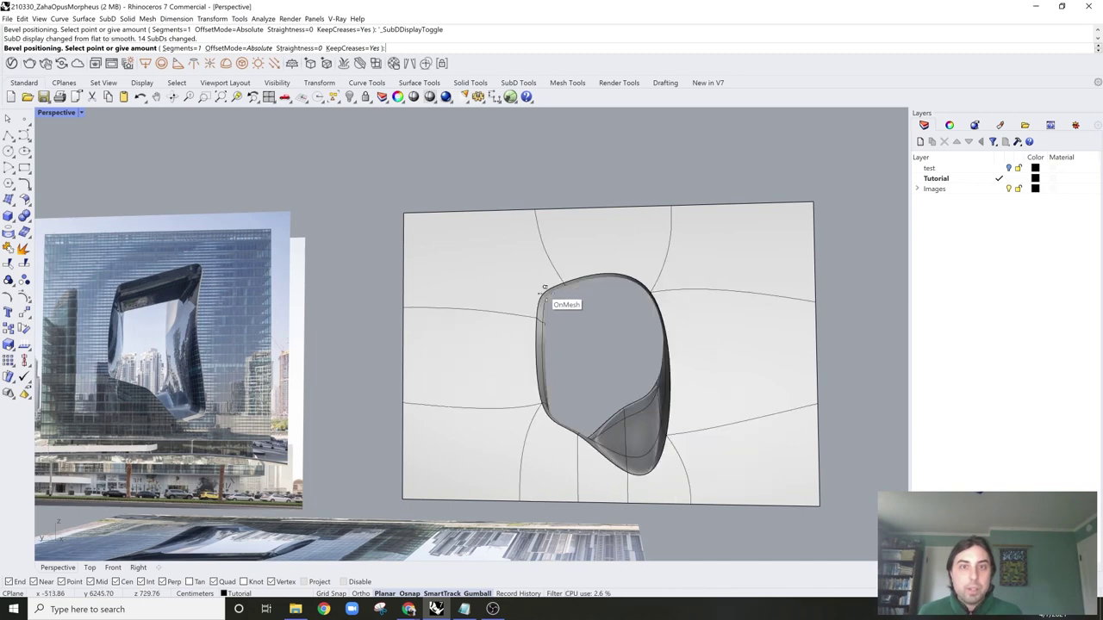
{"action": "key", "text": "Tab"}
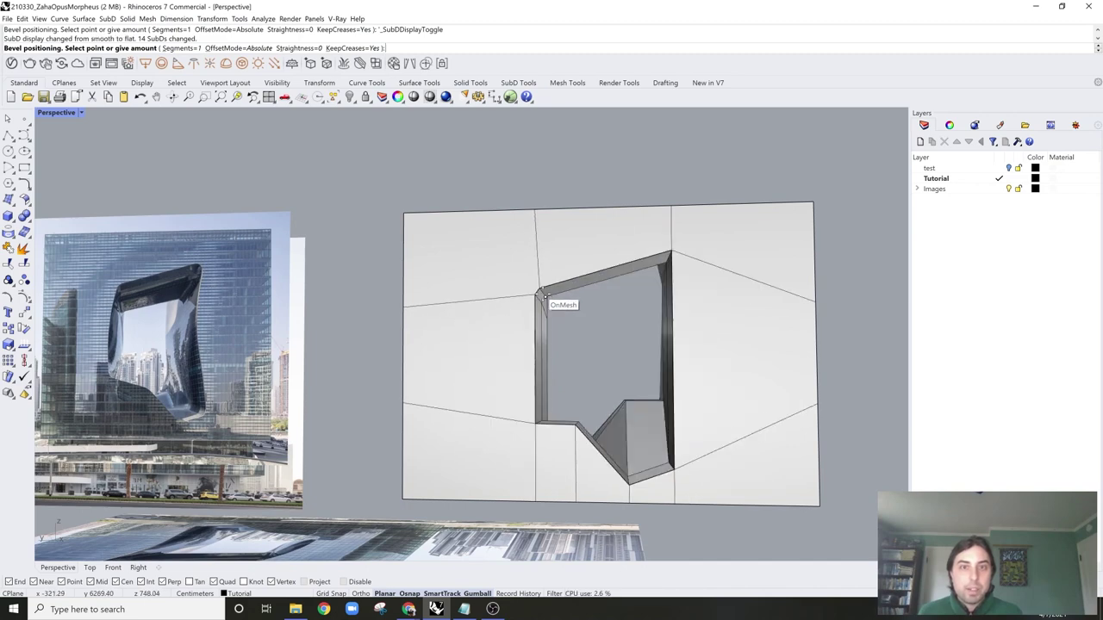
{"action": "key", "text": "Return"}
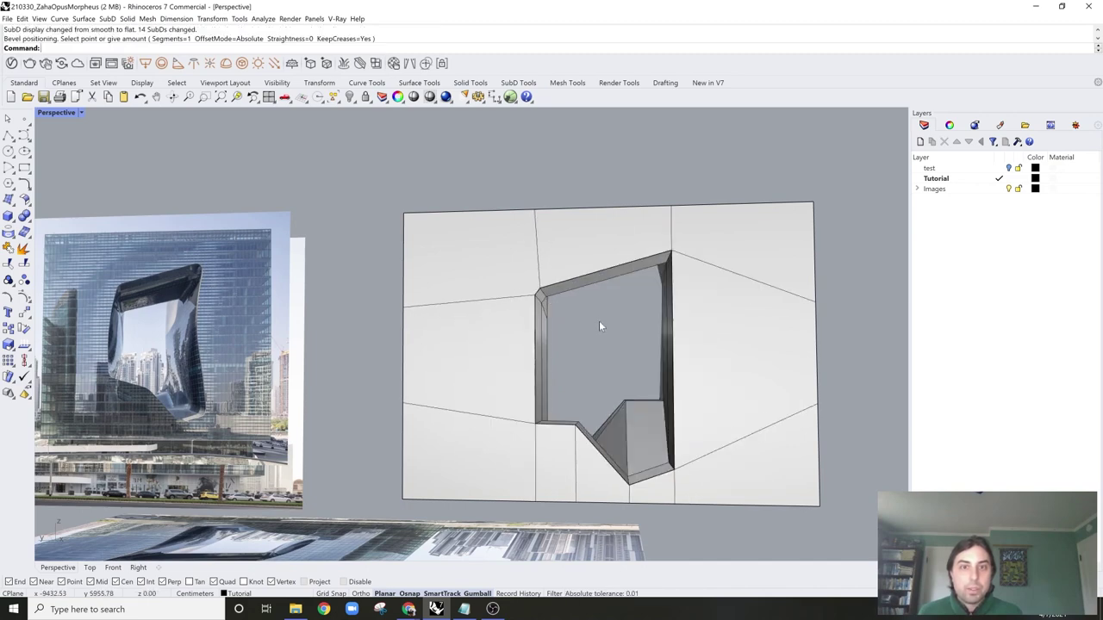
{"action": "key", "text": "Tab"}
{"action": "key", "text": "Tab"}
Step: Bevel the rear opening's upper-right corner edge with a similarly narrow single-segment bevel
{"action": "right_click_drag", "start_coordinate": [599, 326], "coordinate": [618, 287]}
{"action": "left_click", "coordinate": [641, 262], "text": "ctrl+shift"}
{"action": "scroll", "coordinate": [631, 278], "scroll_direction": "down", "scroll_amount": 2}
{"action": "key", "text": "Return"}
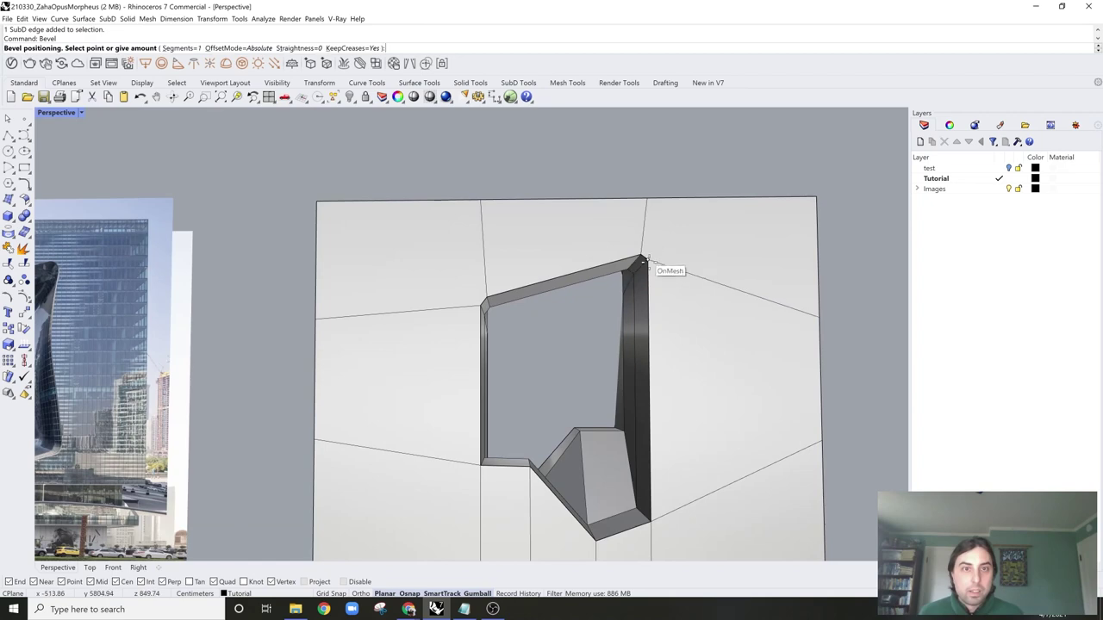
{"action": "key", "text": "Escape"}
{"action": "key", "text": "Home"}
{"action": "key", "text": "Home"}
{"action": "key", "text": "Home"}
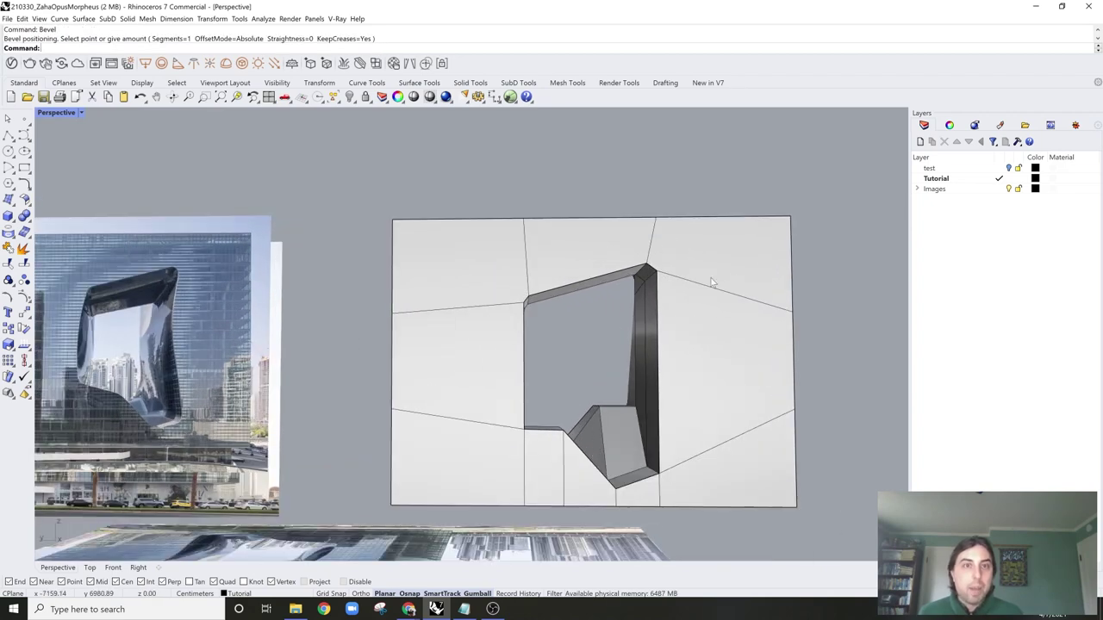
Step: Compare the smooth and flat forms of the rear opening's bevelled corners and right wall with the mirrored photo
{"action": "left_click", "coordinate": [712, 256]}
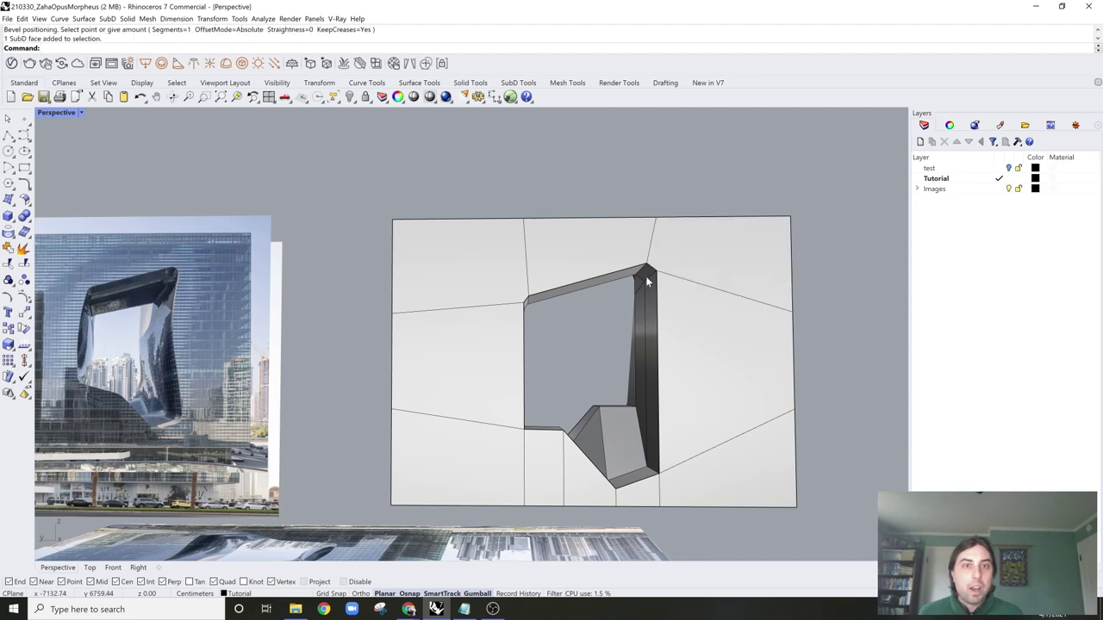
{"action": "key", "text": "Tab"}
{"action": "key", "text": "Tab"}
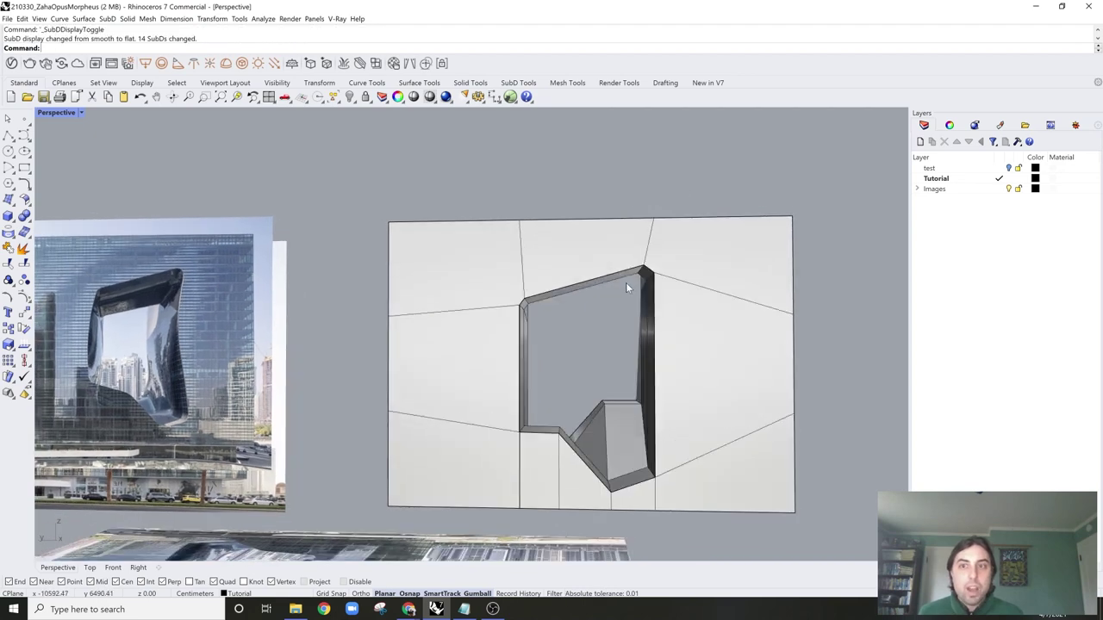
{"action": "scroll", "coordinate": [681, 263], "scroll_direction": "up", "scroll_amount": 3}
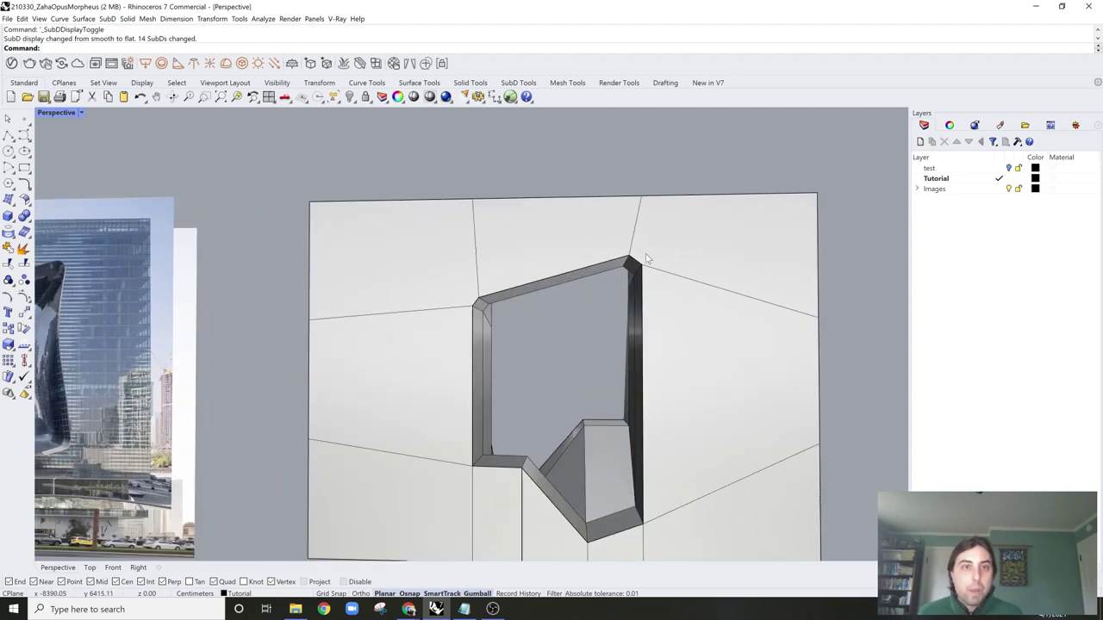
{"action": "scroll", "coordinate": [646, 254], "scroll_direction": "down", "scroll_amount": 2}
{"action": "mouse_move", "coordinate": [648, 258]}
{"action": "right_mouse_down"}
{"action": "mouse_move", "coordinate": [659, 185]}
{"action": "mouse_move", "coordinate": [672, 263]}
{"action": "mouse_move", "coordinate": [630, 263]}
{"action": "right_mouse_up"}
{"action": "scroll", "coordinate": [668, 264], "scroll_direction": "up", "scroll_amount": 2}
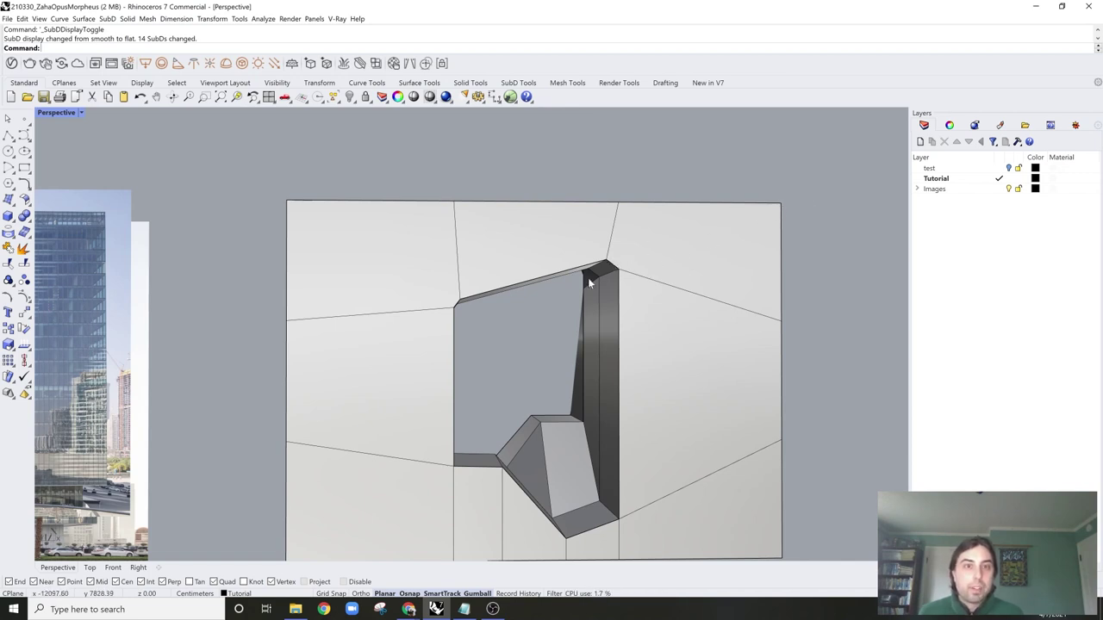
{"action": "scroll", "coordinate": [644, 269], "scroll_direction": "down", "scroll_amount": 2}
{"action": "mouse_move", "coordinate": [644, 269]}
{"action": "right_mouse_down"}
{"action": "mouse_move", "coordinate": [692, 257]}
{"action": "mouse_move", "coordinate": [700, 280]}
{"action": "mouse_move", "coordinate": [628, 264]}
{"action": "mouse_move", "coordinate": [694, 279]}
{"action": "mouse_move", "coordinate": [643, 277]}
{"action": "right_mouse_up"}
{"action": "key", "text": "Tab"}
{"action": "key", "text": "Tab"}
{"action": "scroll", "coordinate": [642, 276], "scroll_direction": "up", "scroll_amount": 2}
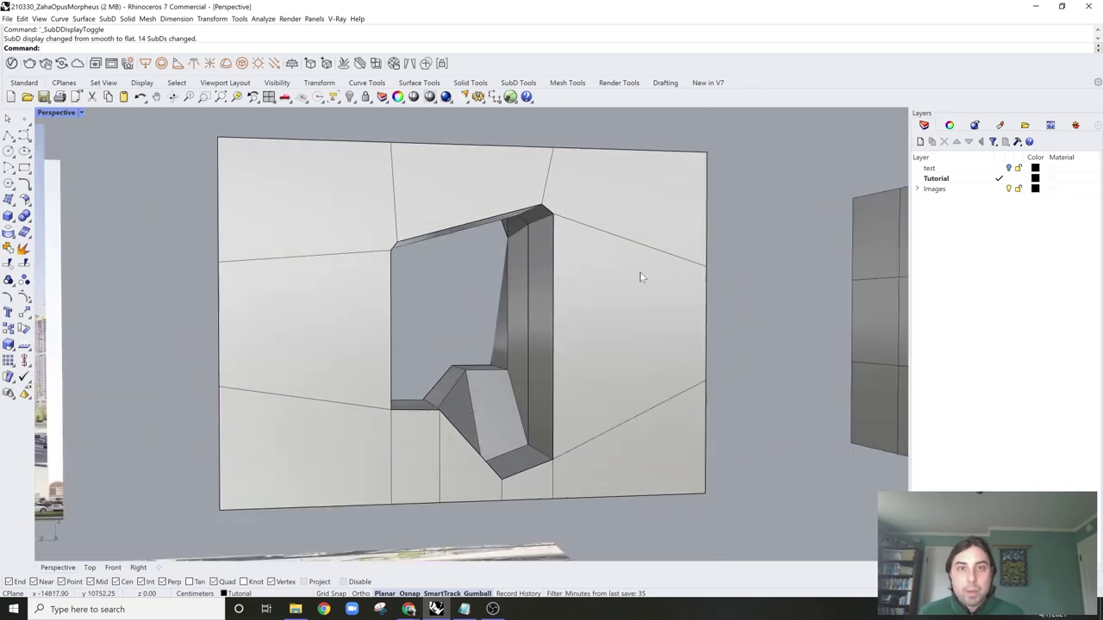
Step: Insert an edge across the void's right wall at about mid-height, offset upward from the three edges along its base
{"action": "double_click", "coordinate": [652, 408]}
{"action": "right_click_drag", "start_coordinate": [652, 407], "coordinate": [613, 408]}
{"action": "left_click", "coordinate": [530, 442]}
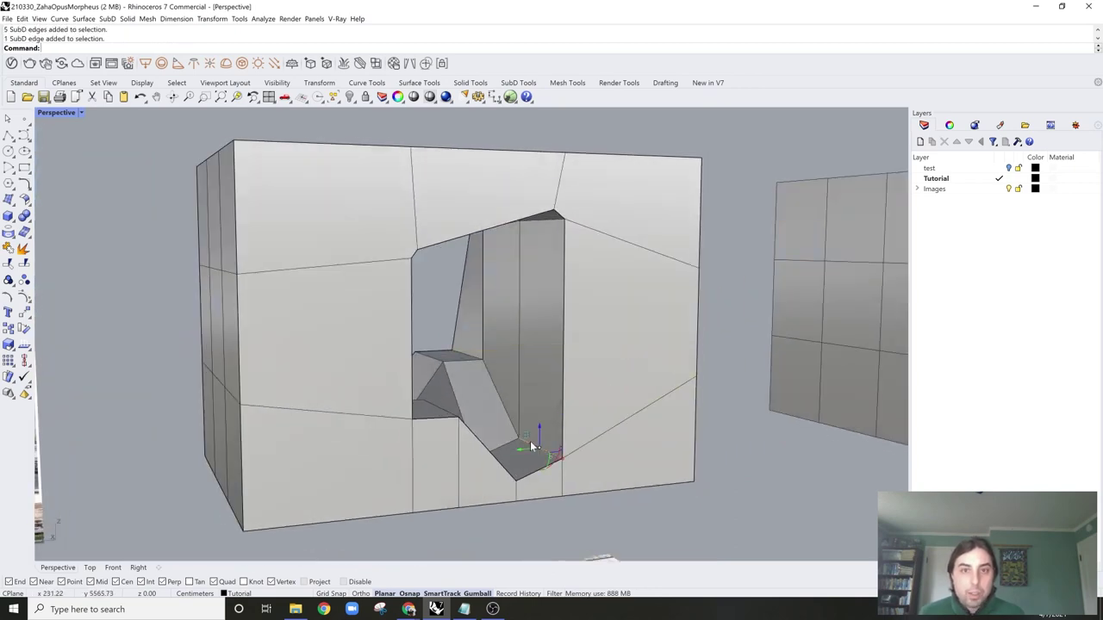
{"action": "double_click", "coordinate": [531, 446]}
{"action": "right_click_drag", "start_coordinate": [496, 400], "coordinate": [561, 365]}
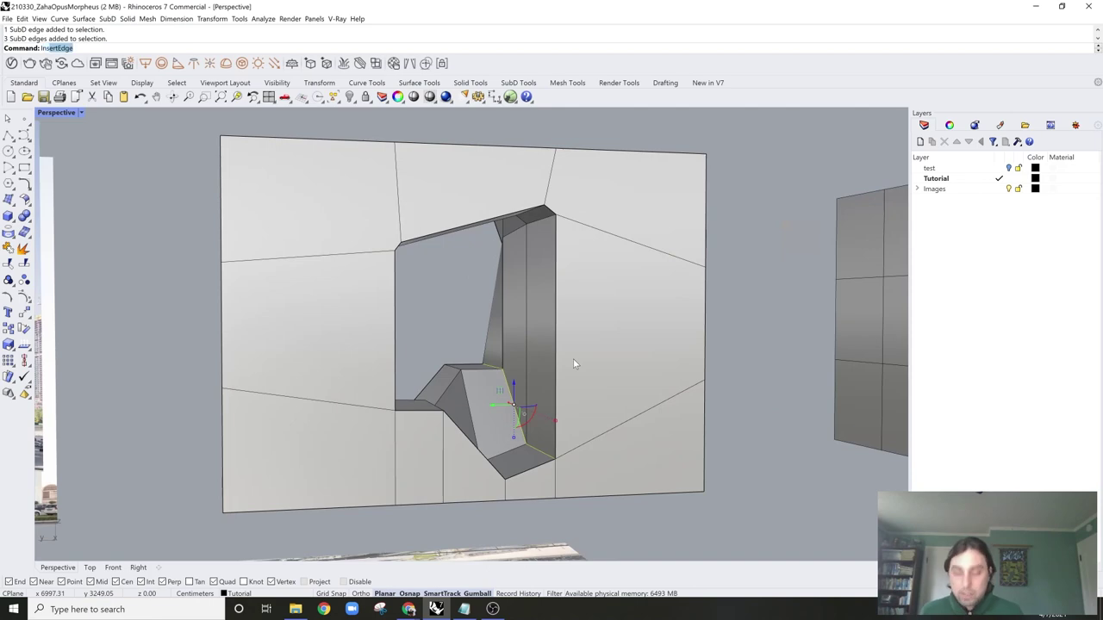
{"action": "key", "text": "Return"}
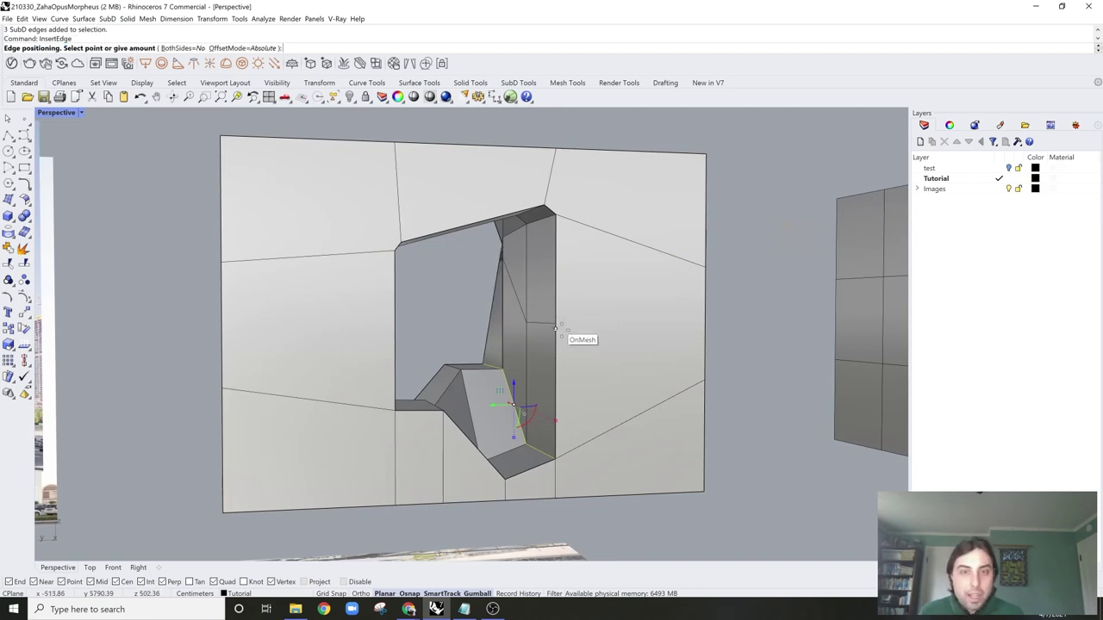
{"action": "left_click", "coordinate": [562, 326]}
Step: Slide the inserted edge's segment at the front opening down the wall to about mid-height
{"action": "right_click_drag", "start_coordinate": [562, 329], "coordinate": [758, 369]}
{"action": "scroll", "coordinate": [371, 299], "scroll_direction": "up", "scroll_amount": 3}
{"action": "left_click", "coordinate": [358, 291], "text": "ctrl+shift"}
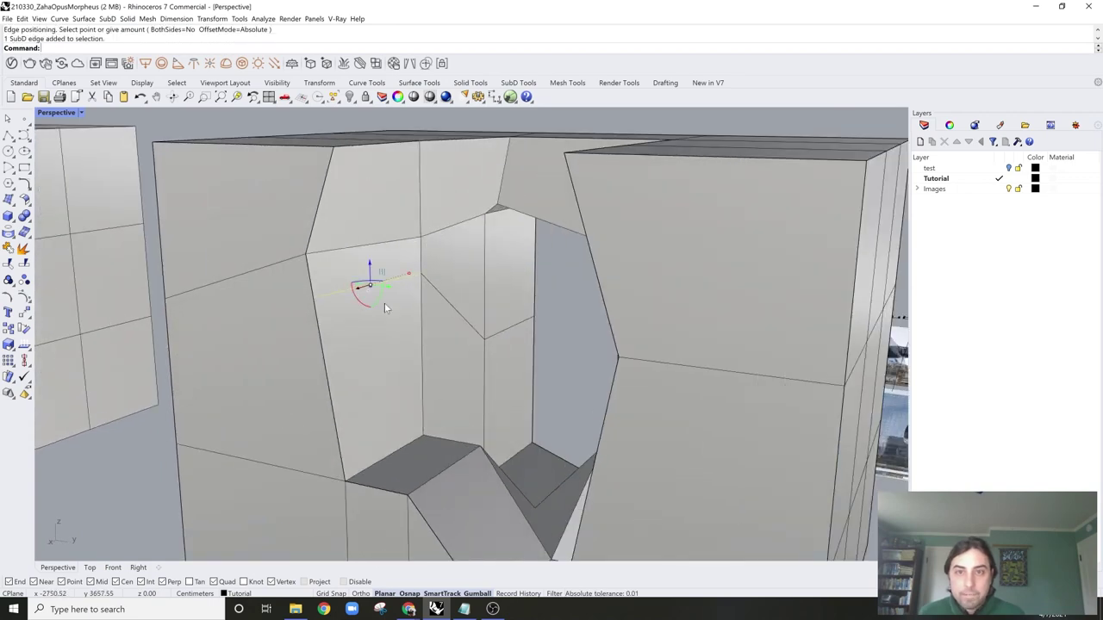
{"action": "right_click_drag", "start_coordinate": [385, 302], "coordinate": [437, 300]}
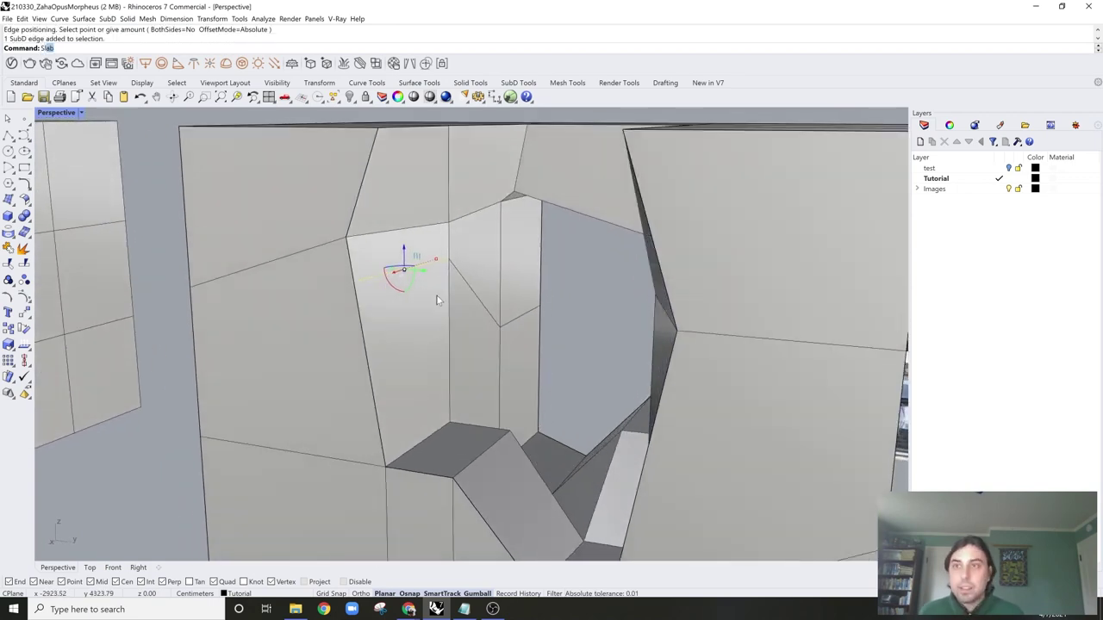
{"action": "type", "text": "Slide"}
{"action": "key", "text": "Return"}
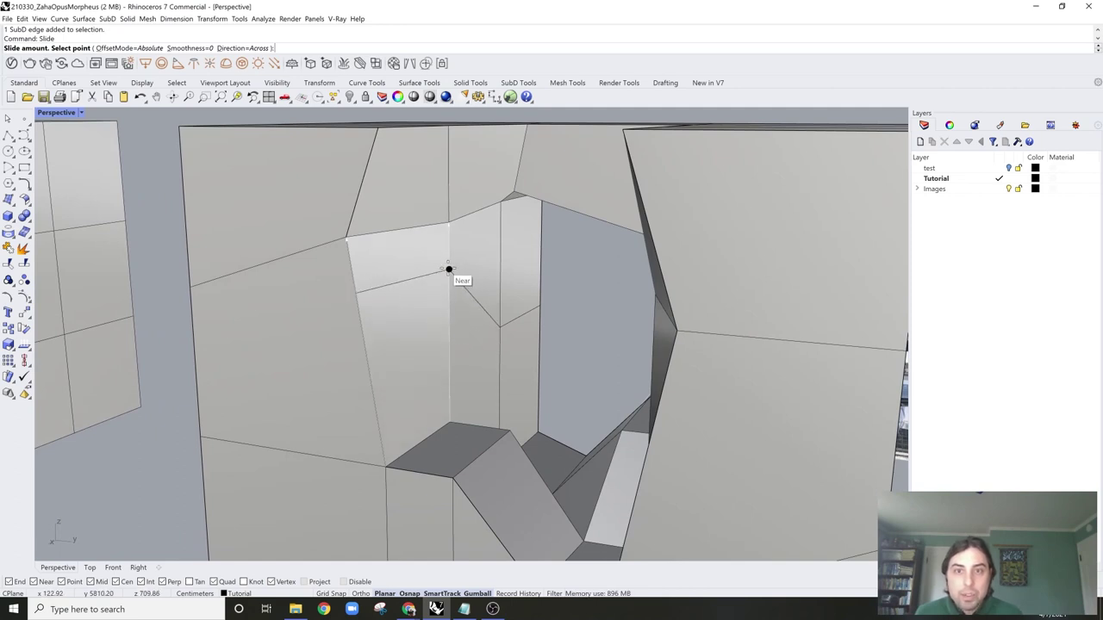
{"action": "scroll", "coordinate": [417, 365], "scroll_direction": "up", "scroll_amount": 2}
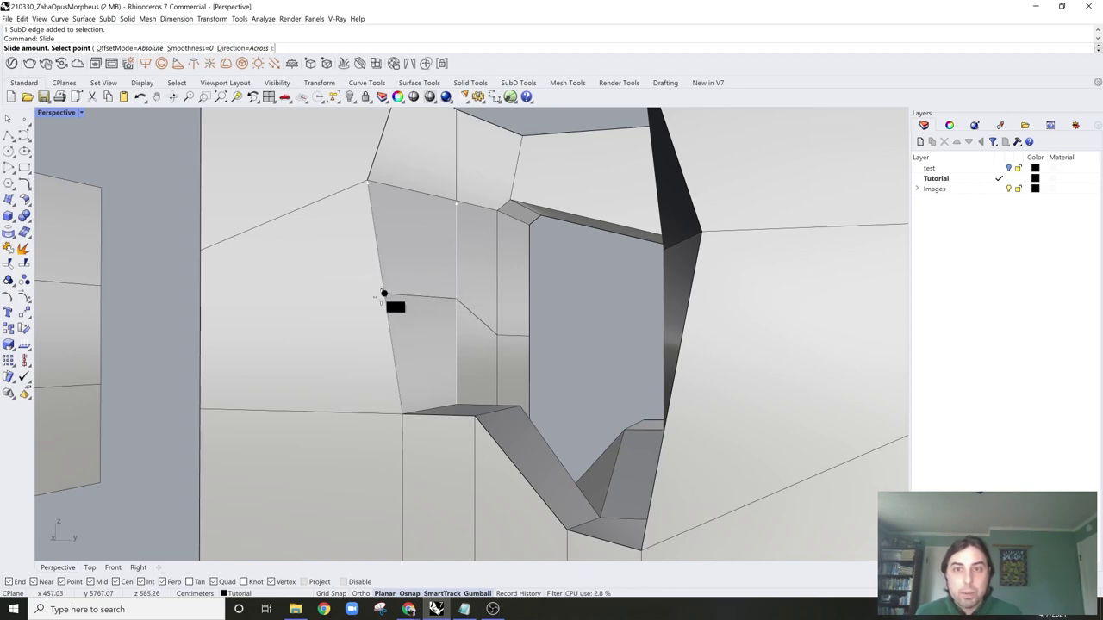
{"action": "right_click_drag", "start_coordinate": [387, 318], "coordinate": [345, 339]}
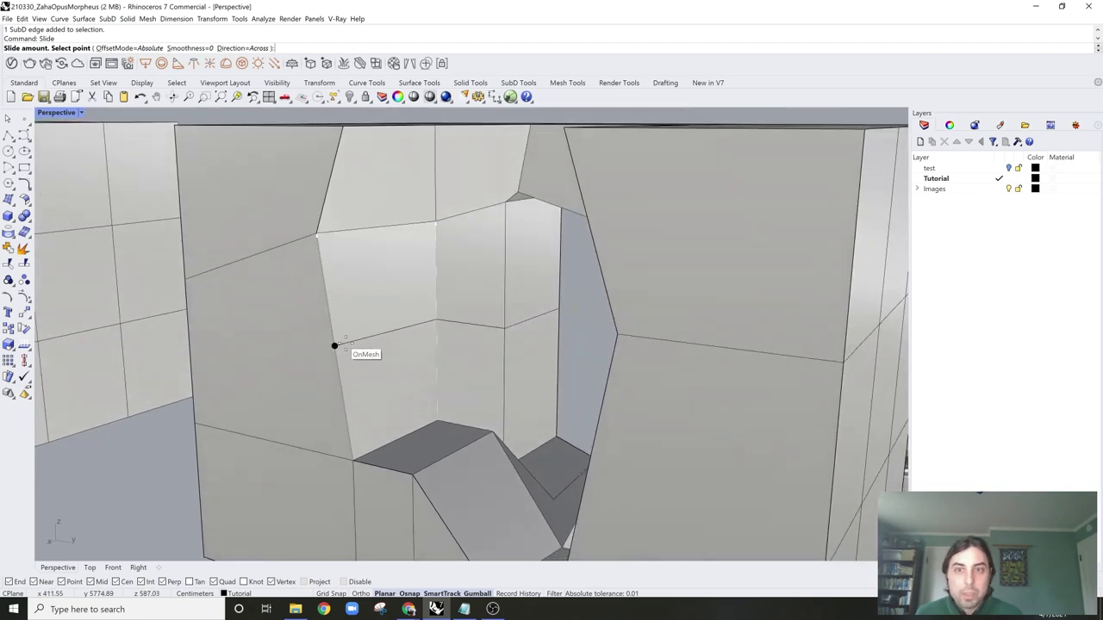
{"action": "left_click", "coordinate": [344, 343]}
Step: Move the inserted edge's end vertex on the rear opening's right side outward so that side bends into a point
{"action": "right_click_drag", "start_coordinate": [457, 334], "coordinate": [518, 334]}
{"action": "scroll", "coordinate": [456, 321], "scroll_direction": "up", "scroll_amount": 2}
{"action": "scroll", "coordinate": [457, 322], "scroll_direction": "down", "scroll_amount": 2}
{"action": "scroll", "coordinate": [492, 319], "scroll_direction": "down", "scroll_amount": 2}
{"action": "scroll", "coordinate": [518, 334], "scroll_direction": "up", "scroll_amount": 2}
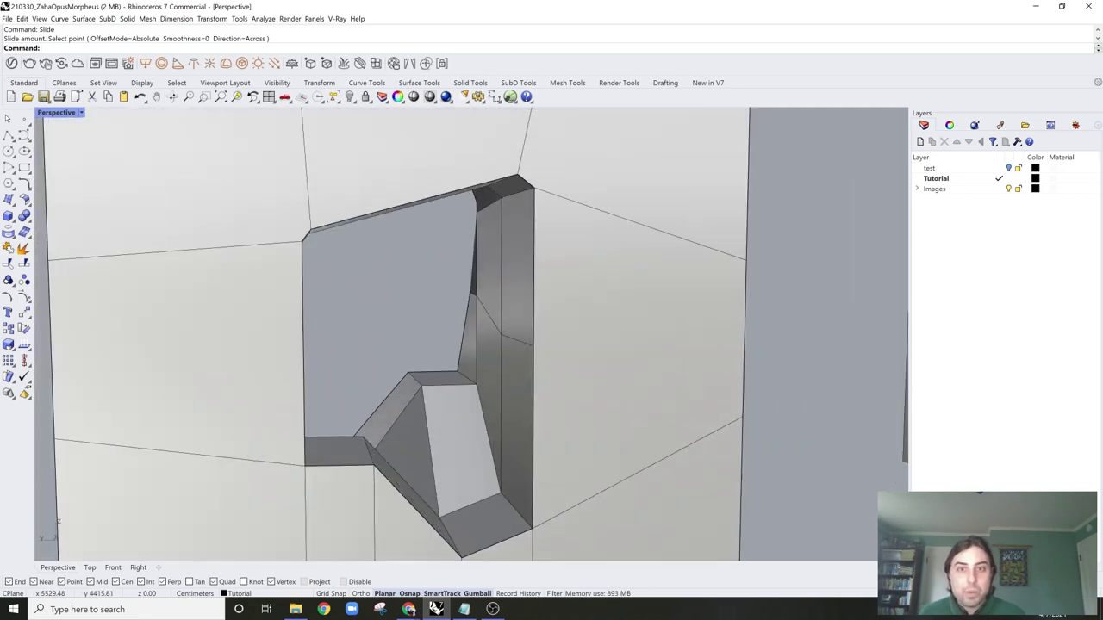
{"action": "left_click", "coordinate": [517, 339], "text": "ctrl+shift"}
{"action": "scroll", "coordinate": [516, 337], "scroll_direction": "down", "scroll_amount": 2}
{"action": "right_click_drag", "start_coordinate": [709, 301], "coordinate": [726, 331]}
{"action": "left_click", "coordinate": [532, 368]}
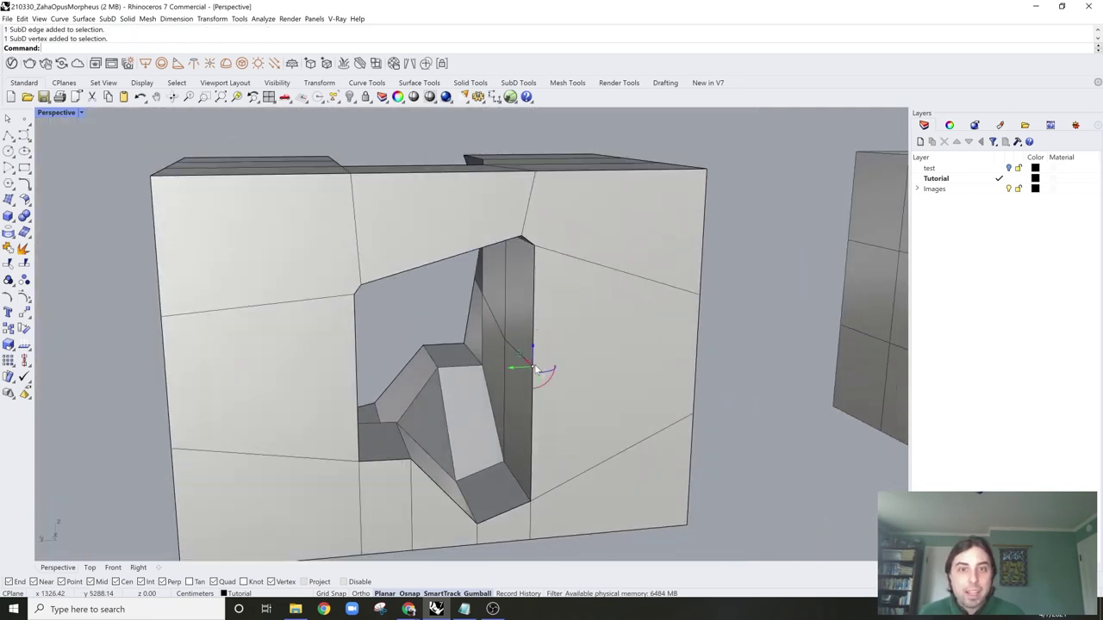
{"action": "left_click_drag", "start_coordinate": [528, 372], "coordinate": [666, 372]}
{"action": "key", "text": "Escape"}
{"action": "right_click_drag", "start_coordinate": [716, 357], "coordinate": [646, 343]}
{"action": "left_click", "coordinate": [654, 344]}
{"action": "key", "text": "Escape"}
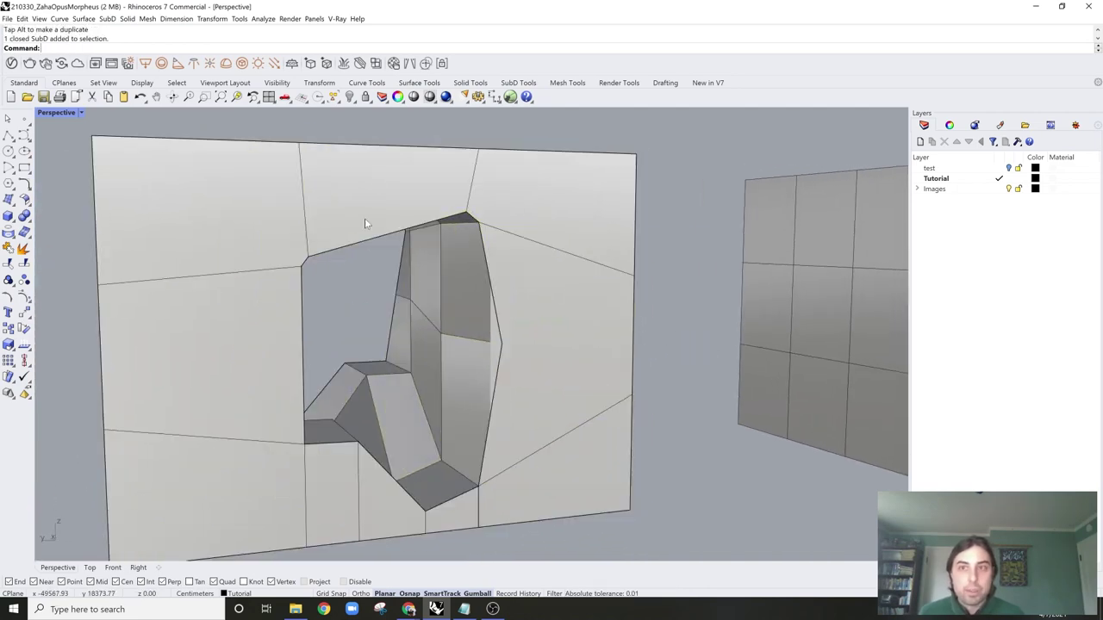
Step: Insert an edge on the block from the outward-pulled vertex across the rear facade to the block's vertical corner edge
{"action": "left_click", "coordinate": [536, 86]}
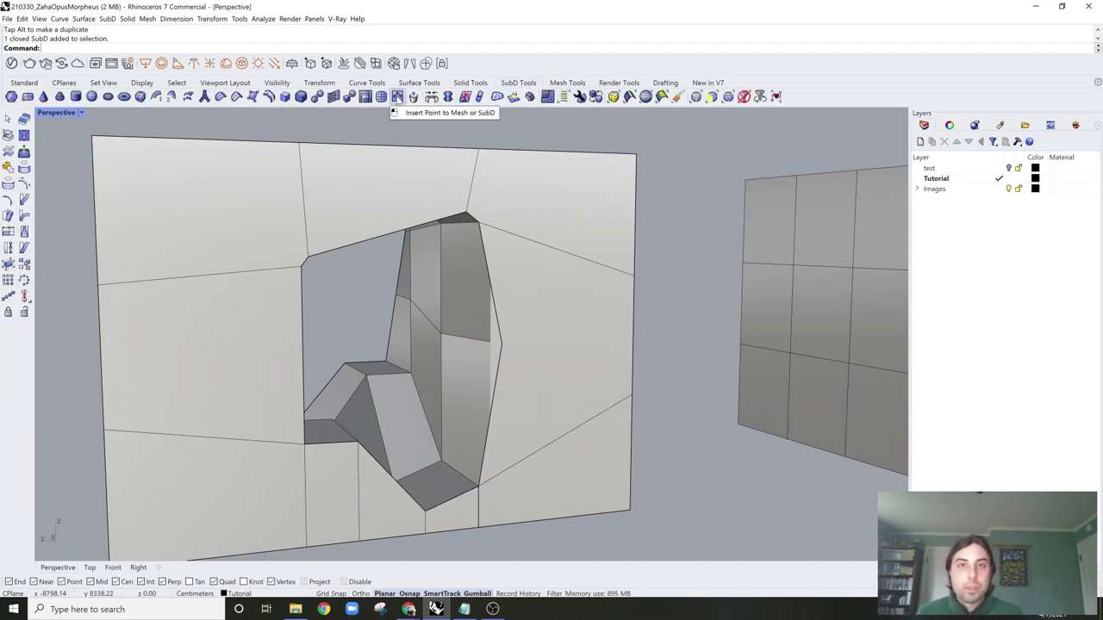
{"action": "left_click", "coordinate": [398, 101]}
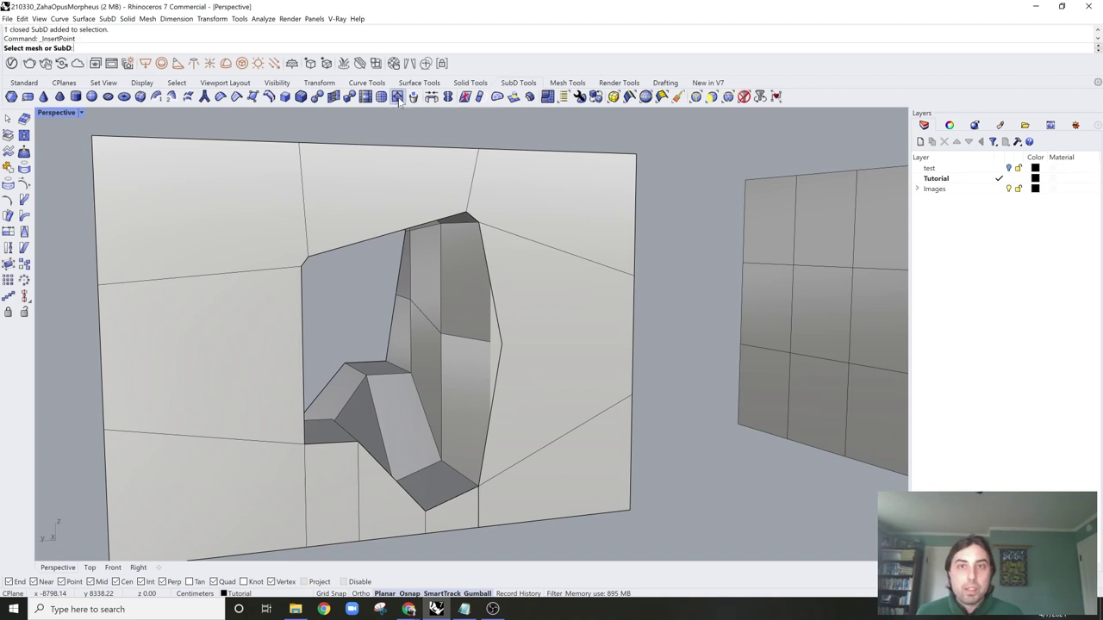
{"action": "right_click_drag", "start_coordinate": [609, 248], "coordinate": [550, 241], "text": "shift"}
{"action": "left_click", "coordinate": [504, 301]}
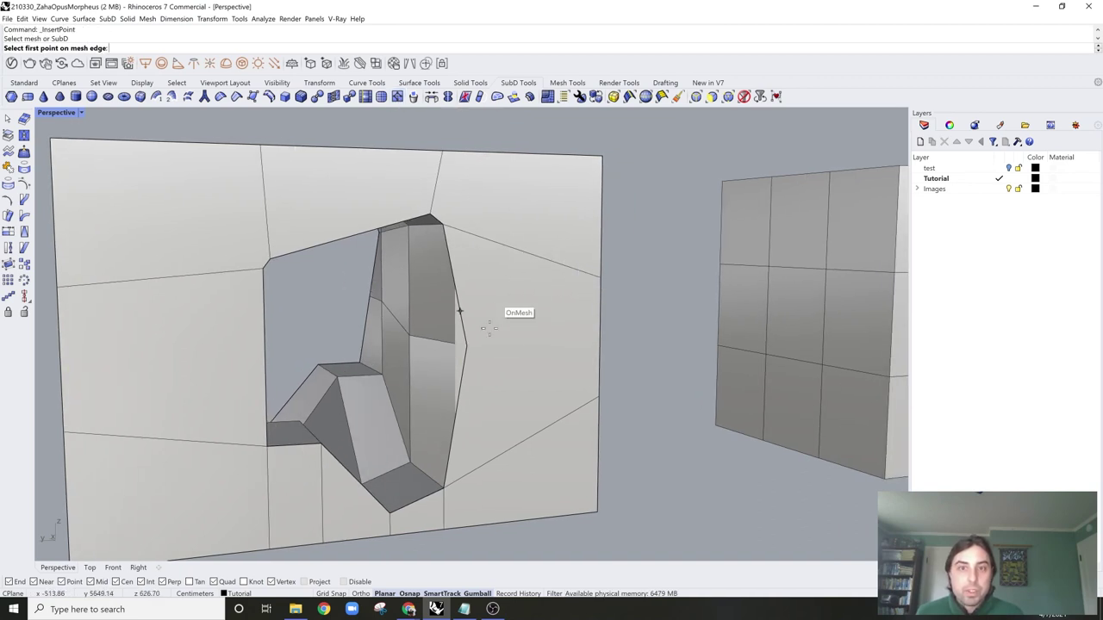
{"action": "left_click", "coordinate": [466, 346]}
{"action": "mouse_move", "coordinate": [595, 345]}
{"action": "right_mouse_down"}
{"action": "mouse_move", "coordinate": [546, 353]}
{"action": "mouse_move", "coordinate": [591, 335]}
{"action": "right_mouse_up"}
{"action": "left_click", "coordinate": [552, 342]}
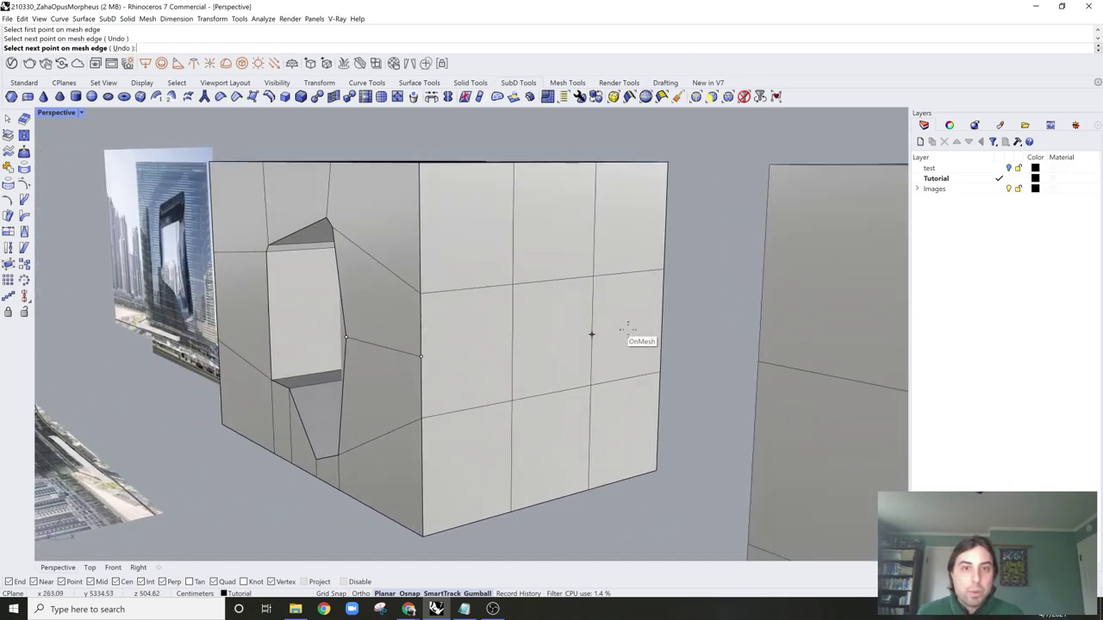
Step: Continue the inserted edge around the block's side and front facade to the void wall, and compare the smooth and flat forms
{"action": "left_click", "coordinate": [661, 322]}
{"action": "right_click_drag", "start_coordinate": [661, 322], "coordinate": [576, 345]}
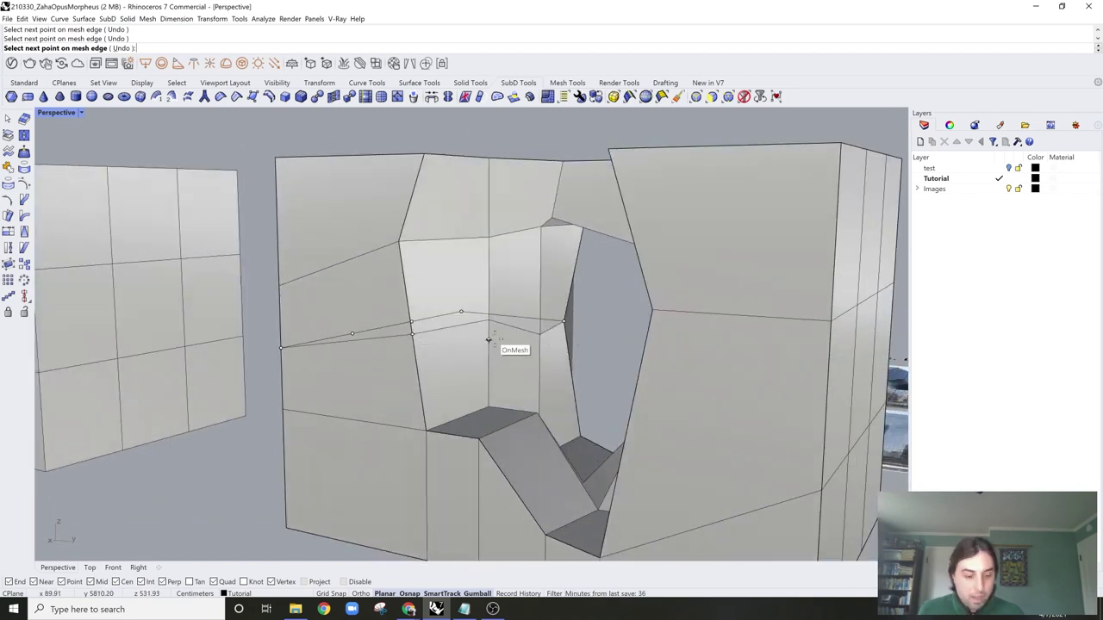
{"action": "key", "text": "Return"}
{"action": "right_click_drag", "start_coordinate": [468, 341], "coordinate": [713, 321]}
{"action": "key", "text": "Tab"}
{"action": "key", "text": "Tab"}
{"action": "key", "text": "Tab"}
{"action": "key", "text": "Tab"}
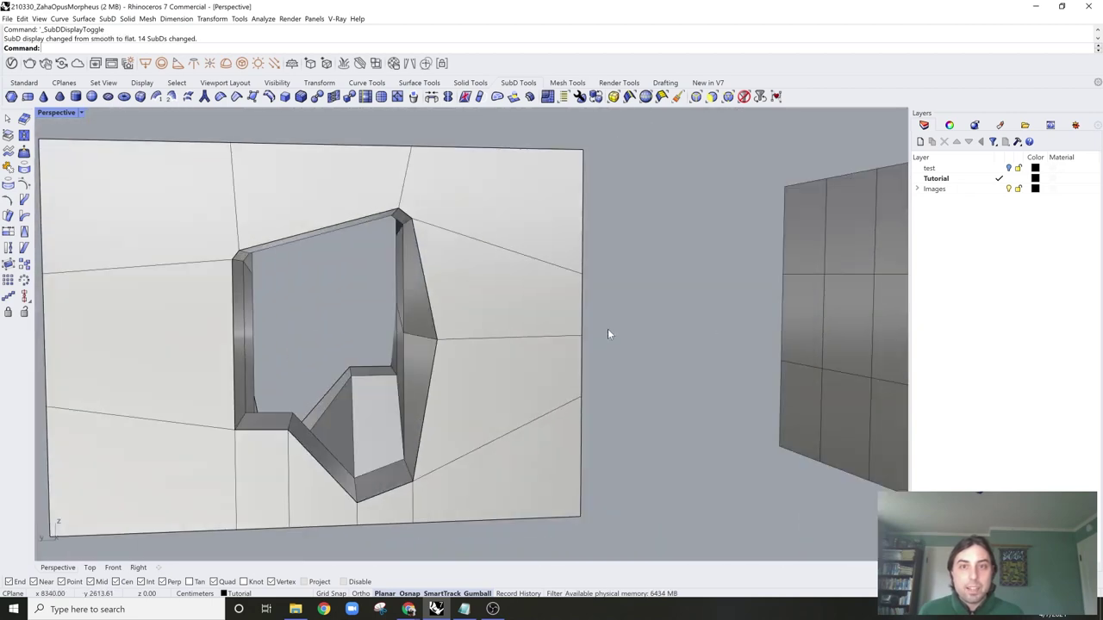
Step: Move the outward-pulled vertex on the opening's right side inward past the wall line and check the smooth form against the reference photo
{"action": "right_click_drag", "start_coordinate": [607, 334], "coordinate": [633, 336]}
{"action": "key", "text": "Tab"}
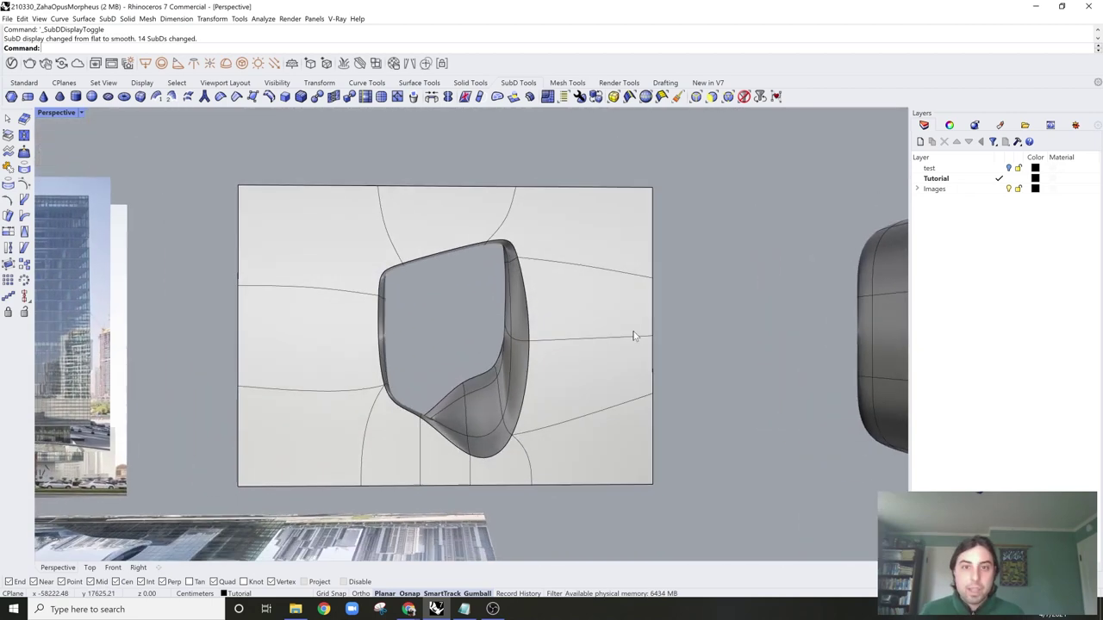
{"action": "scroll", "coordinate": [579, 348], "scroll_direction": "down", "scroll_amount": 3}
{"action": "scroll", "coordinate": [448, 353], "scroll_direction": "up", "scroll_amount": 2}
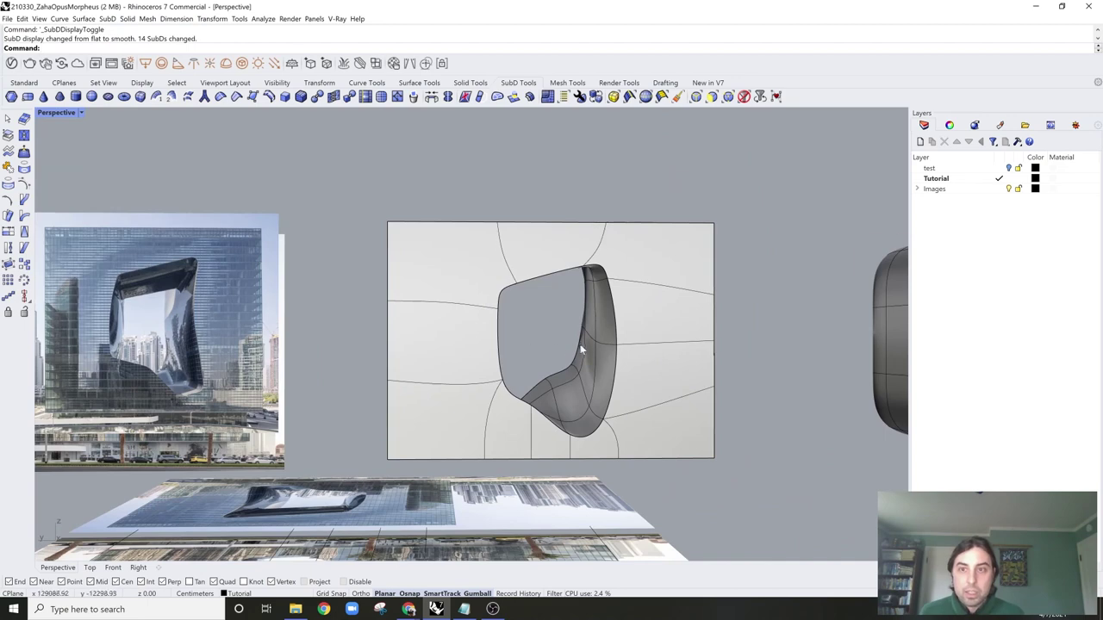
{"action": "key", "text": "Tab"}
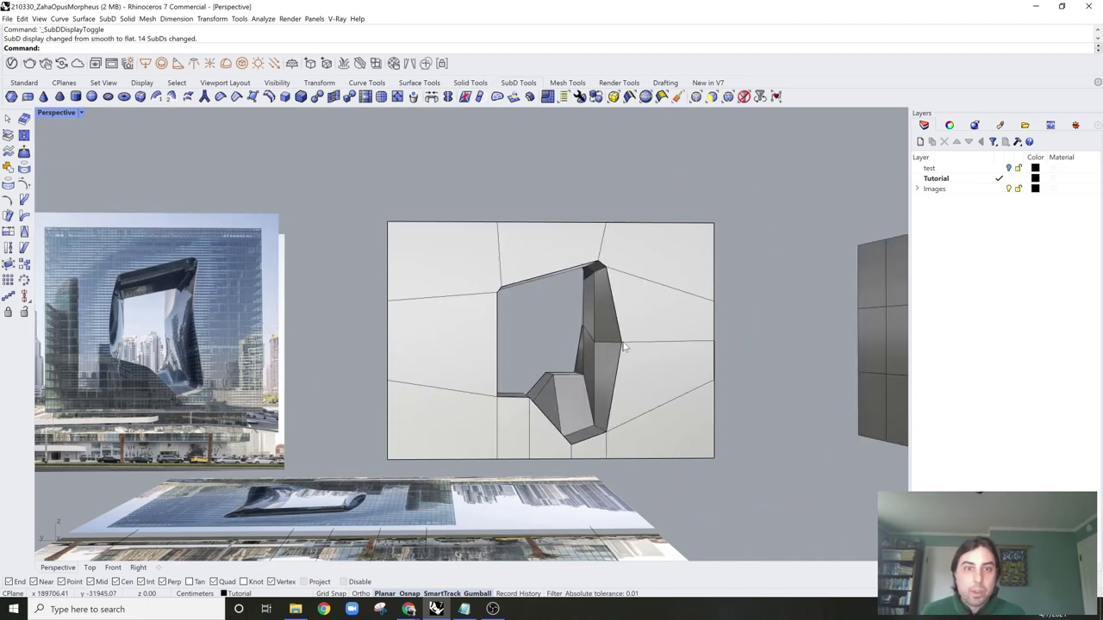
{"action": "left_click", "coordinate": [623, 345], "text": "ctrl+shift"}
{"action": "left_click_drag", "start_coordinate": [603, 348], "coordinate": [572, 347]}
{"action": "key", "text": "Tab"}
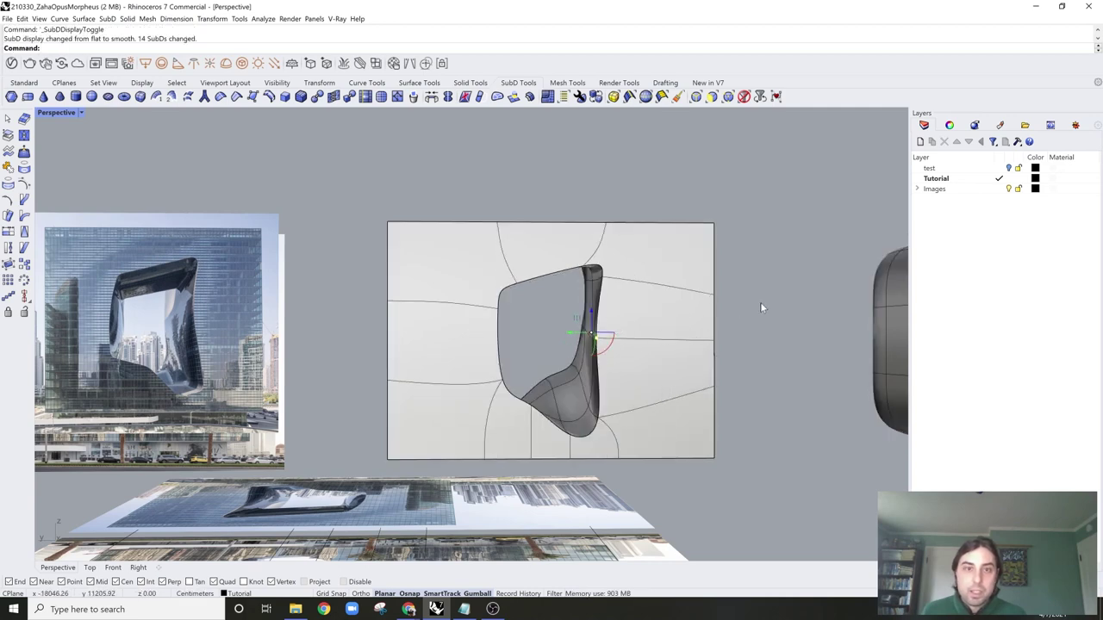
{"action": "right_click_drag", "start_coordinate": [659, 341], "coordinate": [665, 347], "text": "shift"}
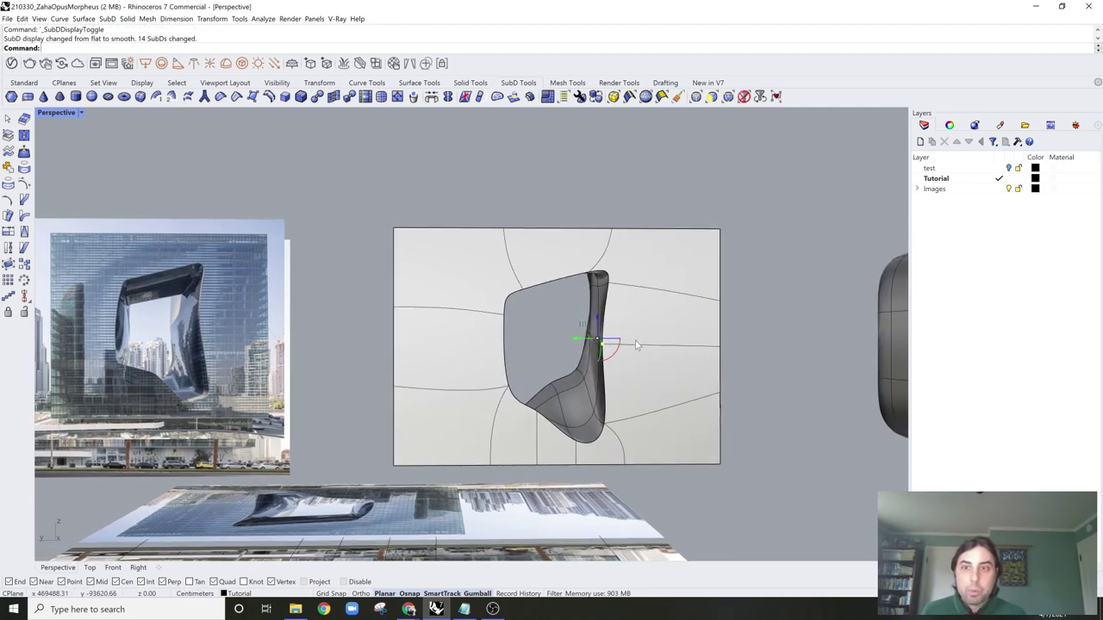
Step: Move the vertex at the opening's lower left corner slightly up and outward, checking the void in smooth form
{"action": "key", "text": "Tab"}
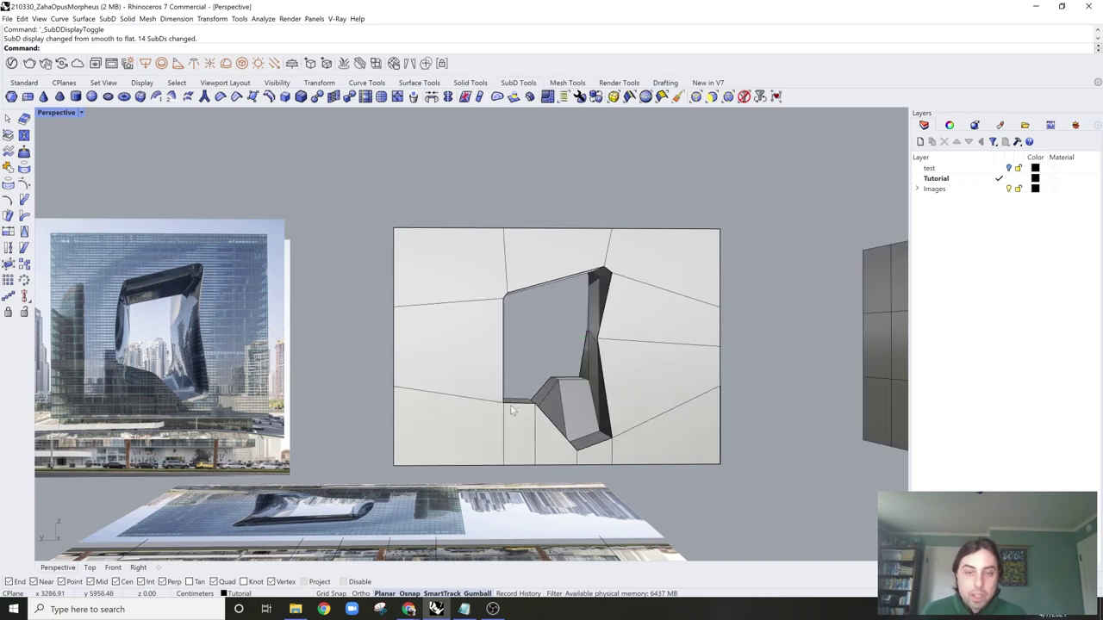
{"action": "left_click", "coordinate": [504, 403], "text": "ctrl+shift"}
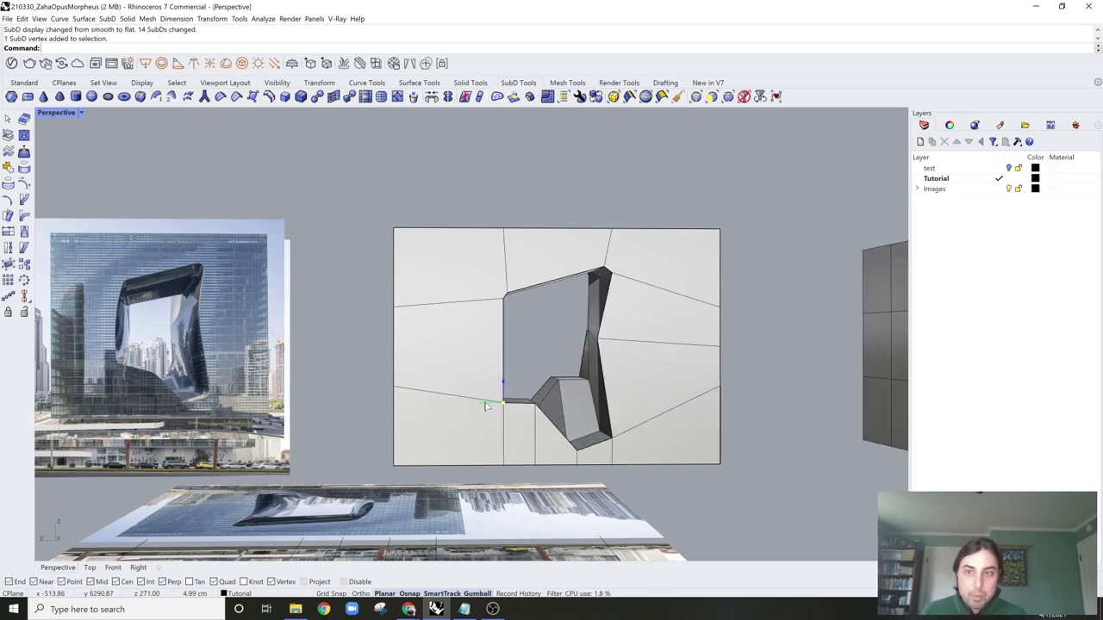
{"action": "left_click_drag", "start_coordinate": [485, 404], "coordinate": [497, 368]}
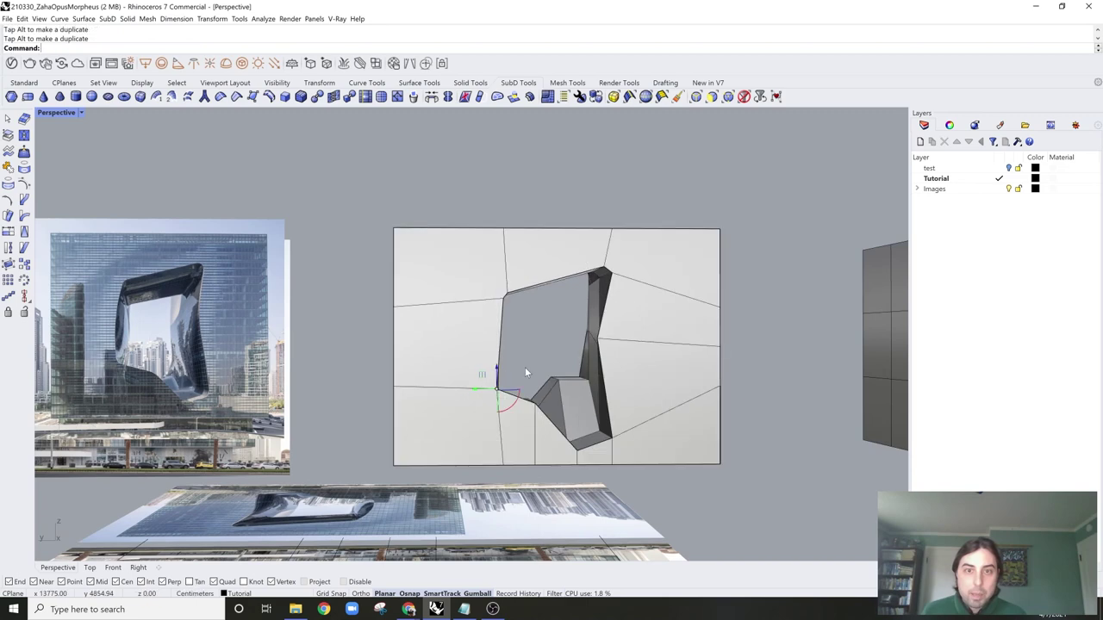
{"action": "key", "text": "Tab"}
{"action": "scroll", "coordinate": [537, 362], "scroll_direction": "up", "scroll_amount": 2}
{"action": "key", "text": "Escape"}
{"action": "key", "text": "Tab"}
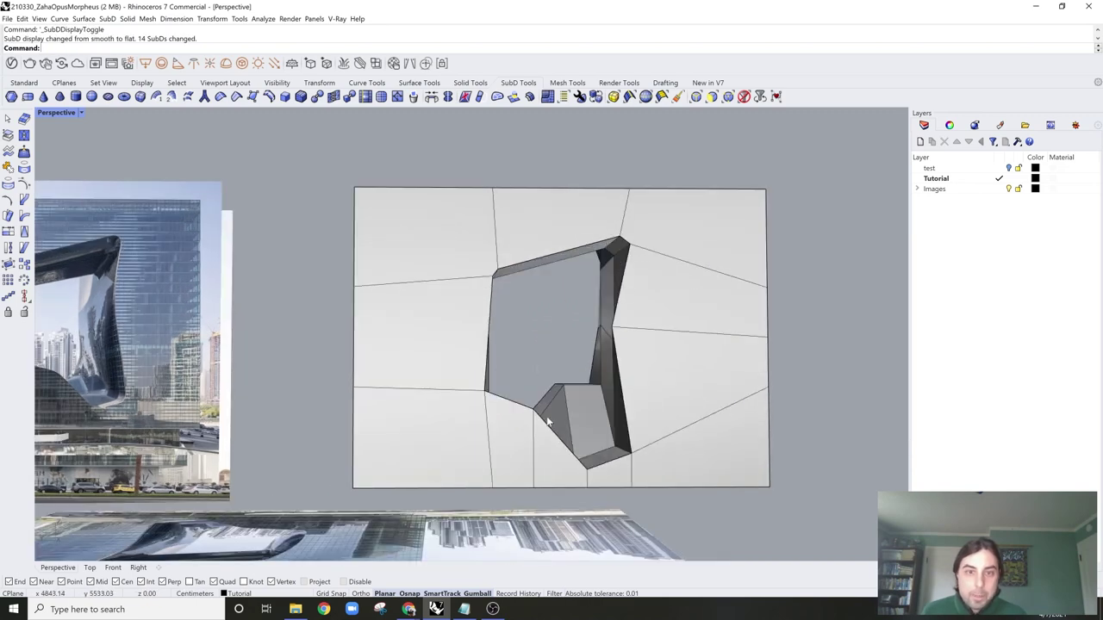
{"action": "left_click", "coordinate": [535, 408], "text": "ctrl+shift"}
{"action": "key", "text": "Escape"}
{"action": "right_click_drag", "start_coordinate": [587, 456], "coordinate": [568, 453], "text": "shift"}
{"action": "left_click", "coordinate": [508, 447], "text": "ctrl+shift"}
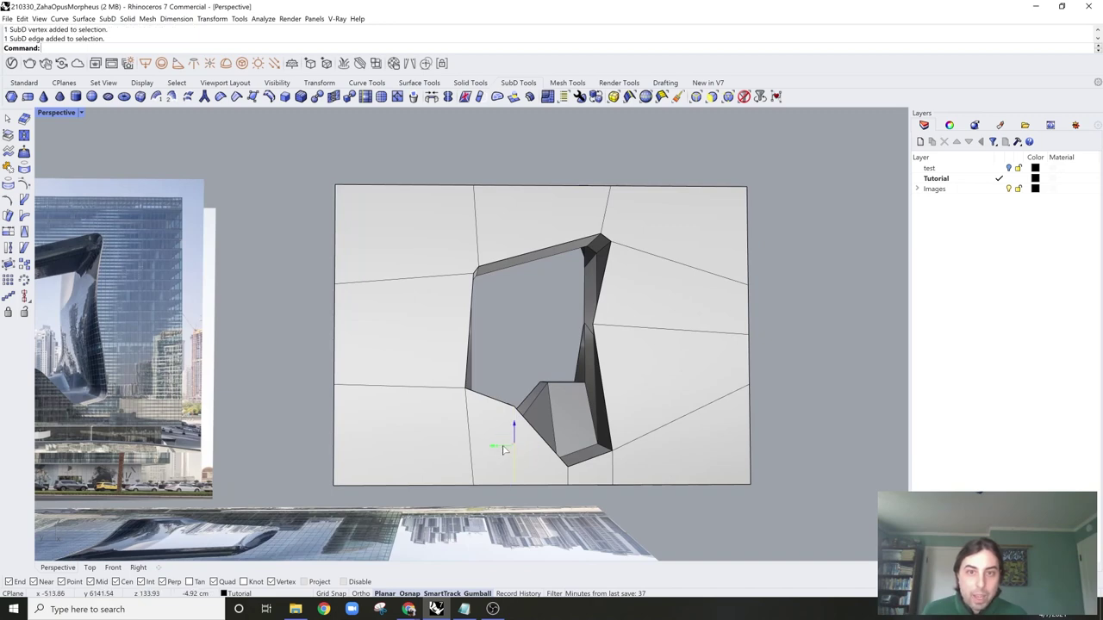
Step: Bevel the edge loop running through the void's depth from its lower left corner with a narrow single segment, and check the smooth form
{"action": "key", "text": "Tab"}
{"action": "right_click_drag", "start_coordinate": [521, 351], "coordinate": [524, 373]}
{"action": "scroll", "coordinate": [481, 400], "scroll_direction": "up", "scroll_amount": 3}
{"action": "key", "text": "Tab"}
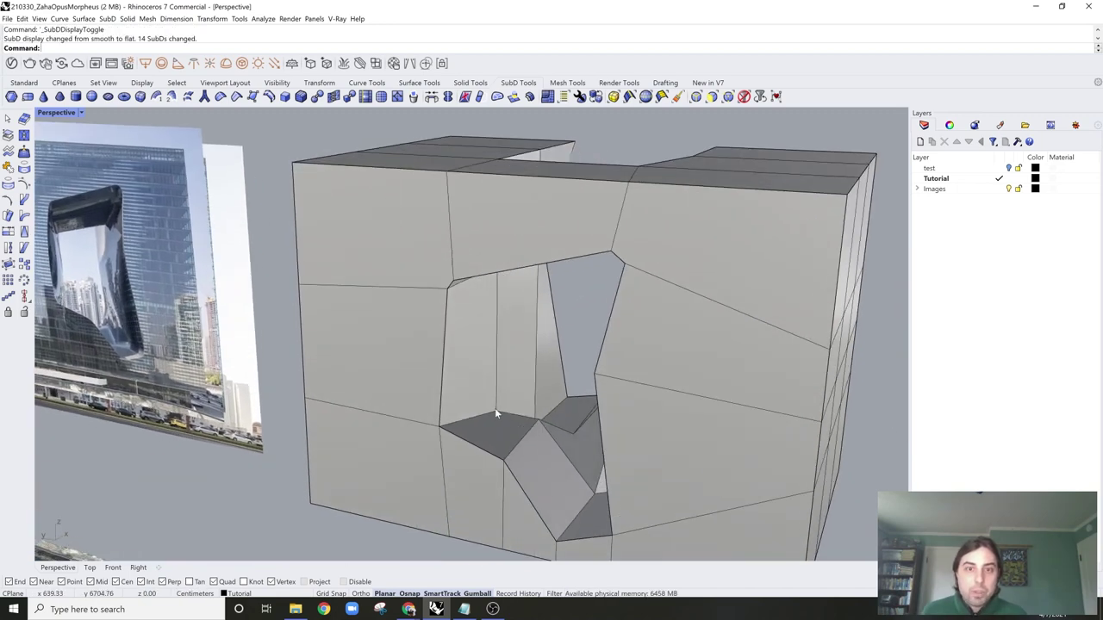
{"action": "double_click", "coordinate": [474, 418], "text": "ctrl+shift"}
{"action": "right_click_drag", "start_coordinate": [475, 418], "coordinate": [543, 390]}
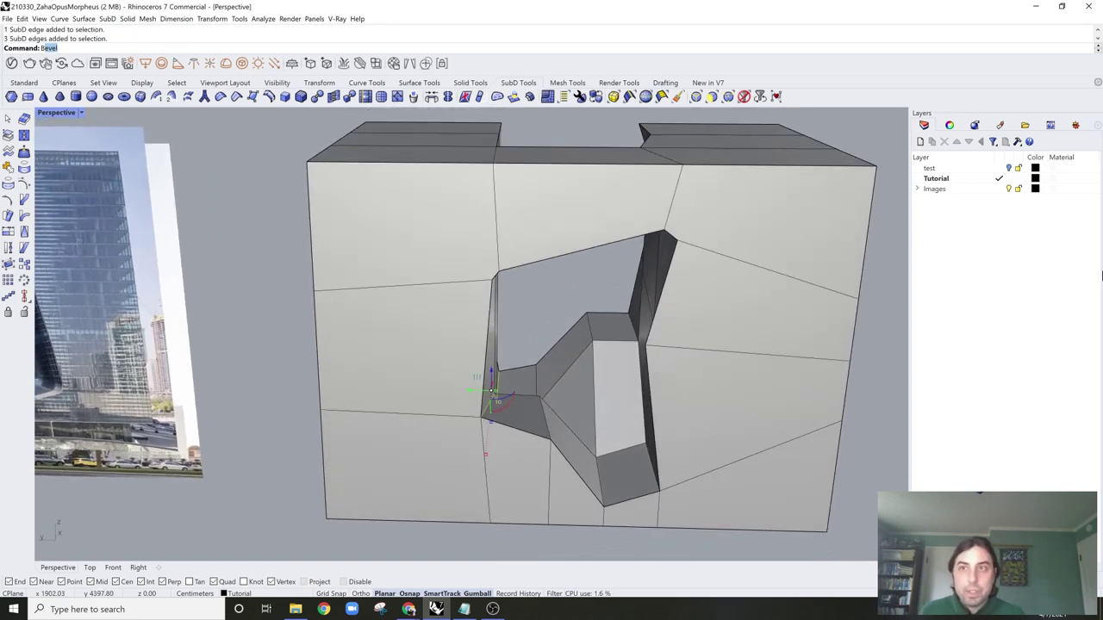
{"action": "scroll", "coordinate": [629, 391], "scroll_direction": "up", "scroll_amount": 3}
{"action": "key", "text": "Return"}
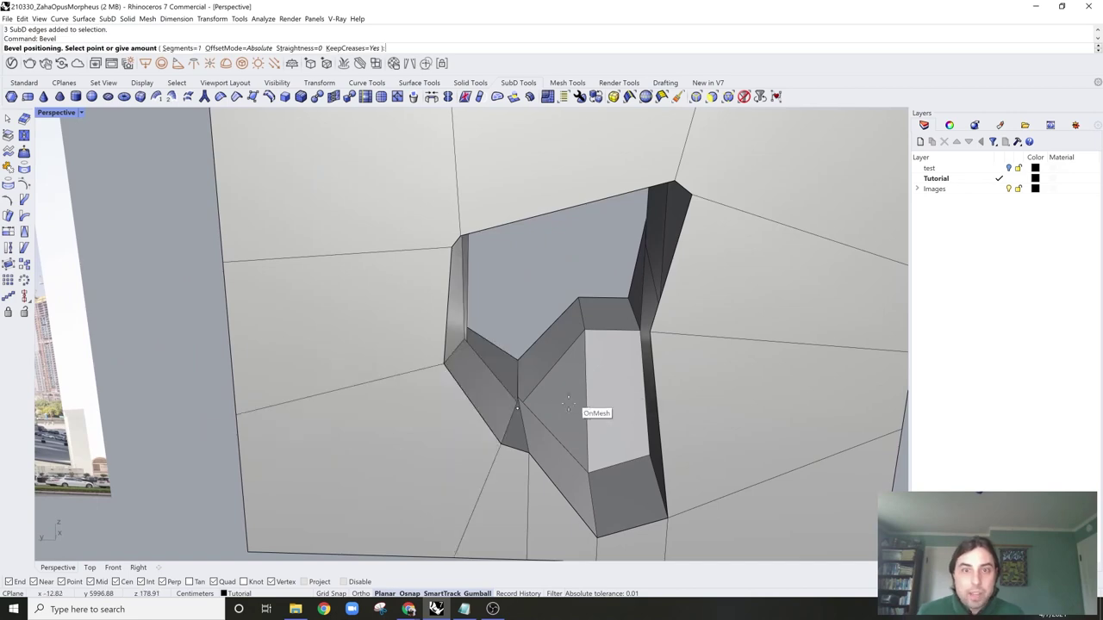
{"action": "right_click_drag", "start_coordinate": [591, 413], "coordinate": [571, 418]}
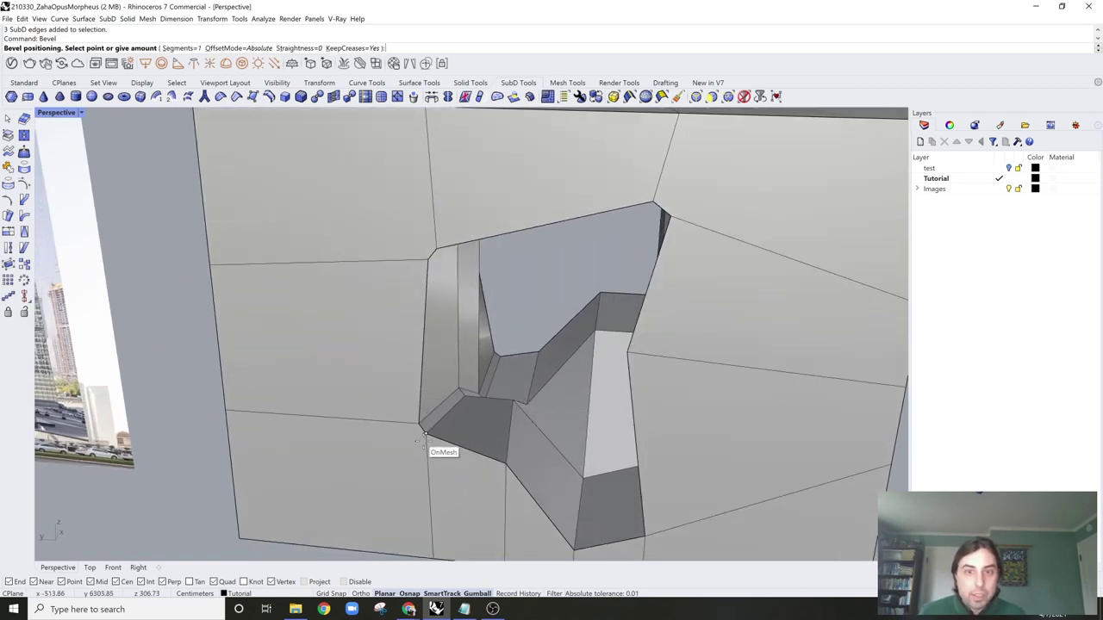
{"action": "left_click", "coordinate": [425, 435]}
{"action": "key", "text": "Tab"}
{"action": "scroll", "coordinate": [424, 439], "scroll_direction": "down", "scroll_amount": 6}
{"action": "right_click_drag", "start_coordinate": [425, 440], "coordinate": [476, 395]}
{"action": "scroll", "coordinate": [541, 417], "scroll_direction": "up", "scroll_amount": 5}
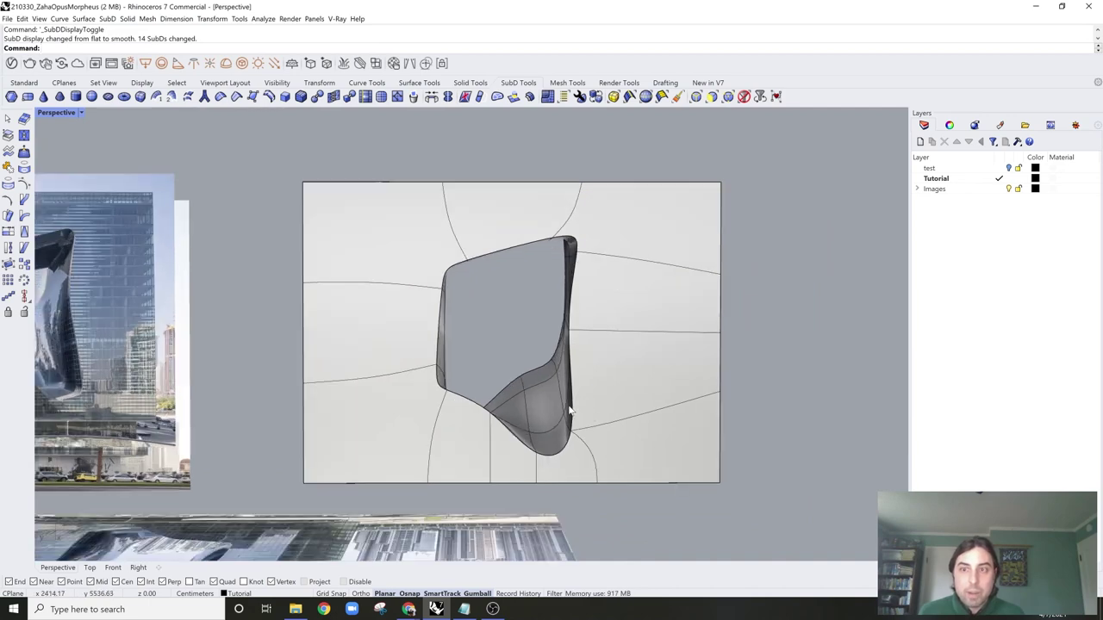
Step: Bevel the edge loop running through the void's depth from its lower right corner by a small single segment, and check the smooth form
{"action": "key", "text": "Tab"}
{"action": "double_click", "coordinate": [574, 446], "text": "ctrl+shift"}
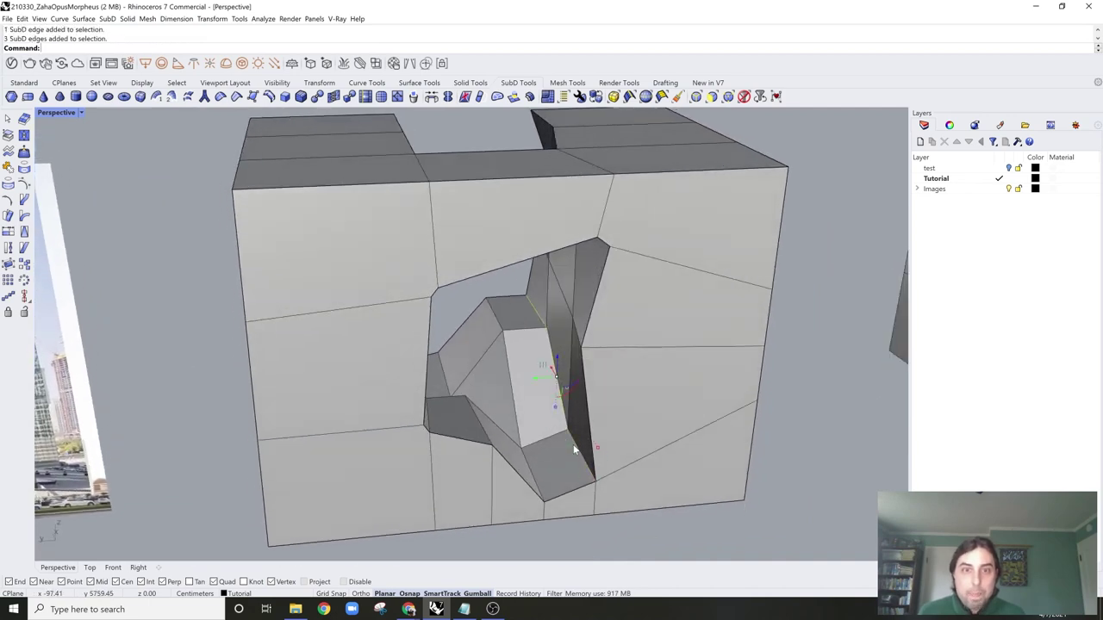
{"action": "right_click_drag", "start_coordinate": [590, 434], "coordinate": [592, 424]}
{"action": "right_click", "coordinate": [592, 434]}
{"action": "scroll", "coordinate": [587, 465], "scroll_direction": "up", "scroll_amount": 5}
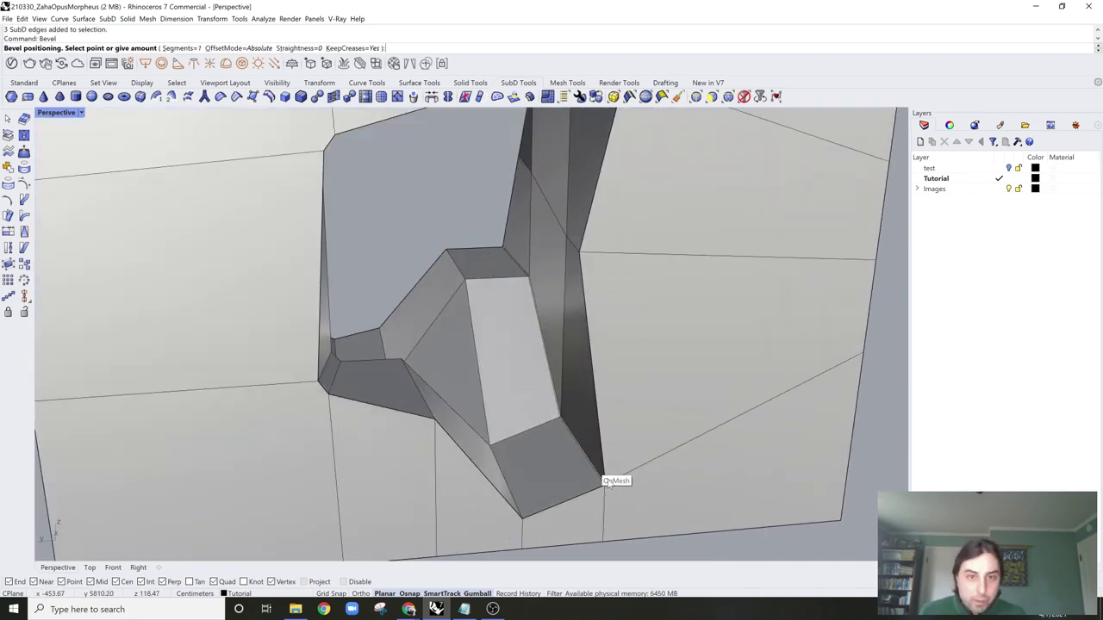
{"action": "left_click", "coordinate": [606, 478]}
{"action": "scroll", "coordinate": [606, 475], "scroll_direction": "down", "scroll_amount": 6}
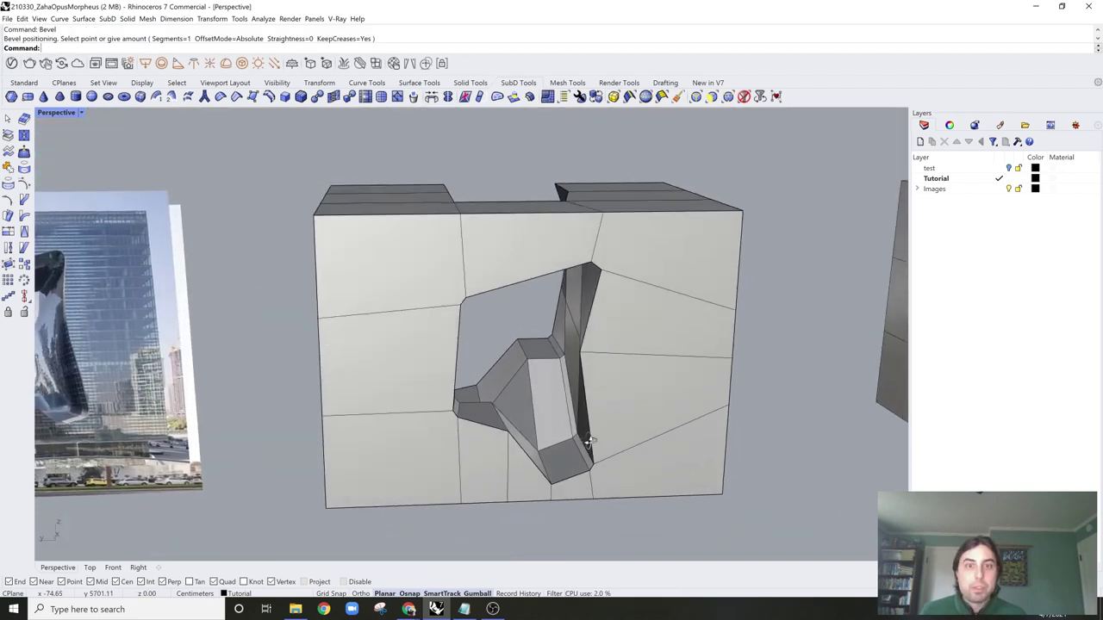
{"action": "key", "text": "Tab"}
{"action": "right_click_drag", "start_coordinate": [591, 441], "coordinate": [643, 423]}
{"action": "scroll", "coordinate": [566, 414], "scroll_direction": "down", "scroll_amount": 2}
{"action": "scroll", "coordinate": [644, 425], "scroll_direction": "up", "scroll_amount": 5}
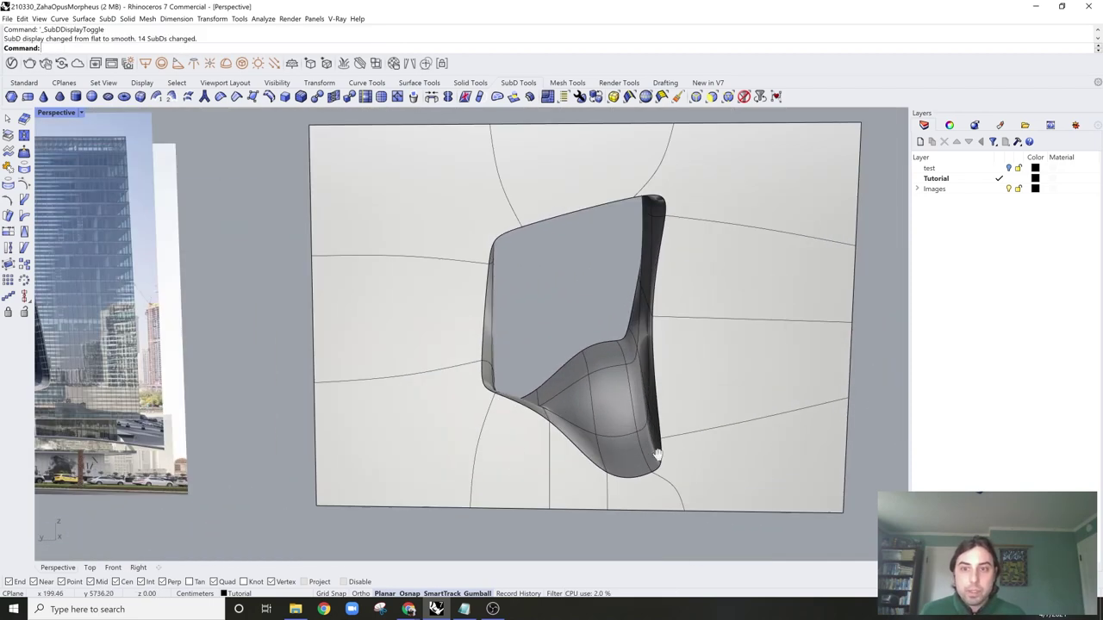
Step: Bevel the void-floor edges running through the depth from the opening's lowest point, comparing the flat and smooth previews
{"action": "double_click", "coordinate": [557, 440]}
{"action": "right_click_drag", "start_coordinate": [557, 439], "coordinate": [609, 438]}
{"action": "left_click", "coordinate": [581, 536]}
{"action": "left_click", "coordinate": [558, 442], "text": "ctrl+shift"}
{"action": "left_click", "coordinate": [517, 372], "text": "ctrl+shift"}
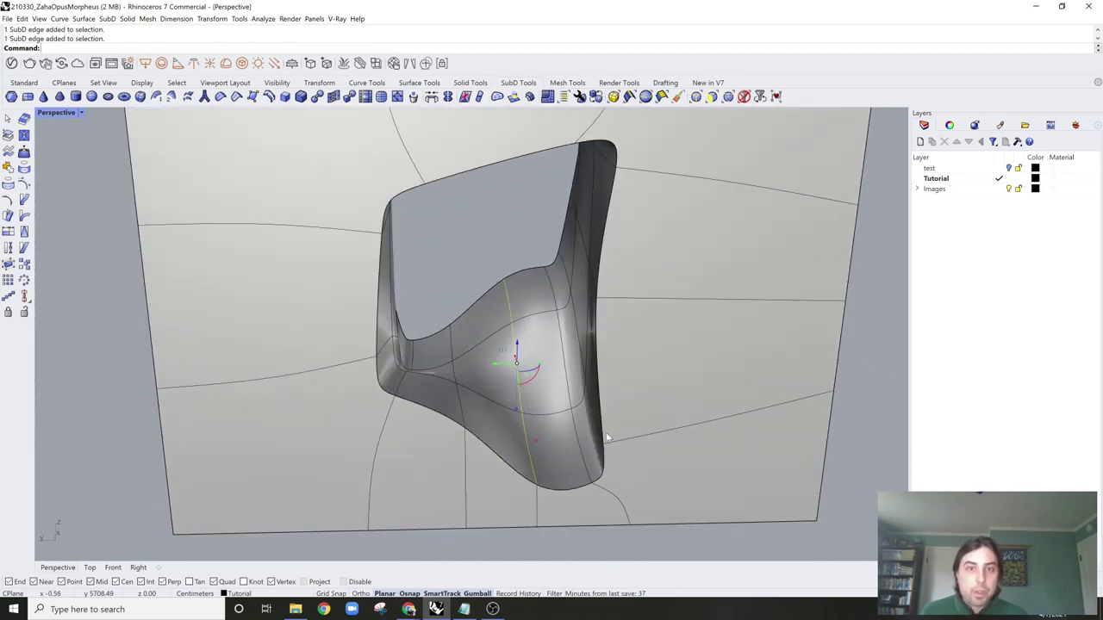
{"action": "scroll", "coordinate": [564, 469], "scroll_direction": "up", "scroll_amount": 3}
{"action": "right_click_drag", "start_coordinate": [563, 469], "coordinate": [554, 461]}
{"action": "right_click", "coordinate": [554, 460]}
{"action": "key", "text": "Tab"}
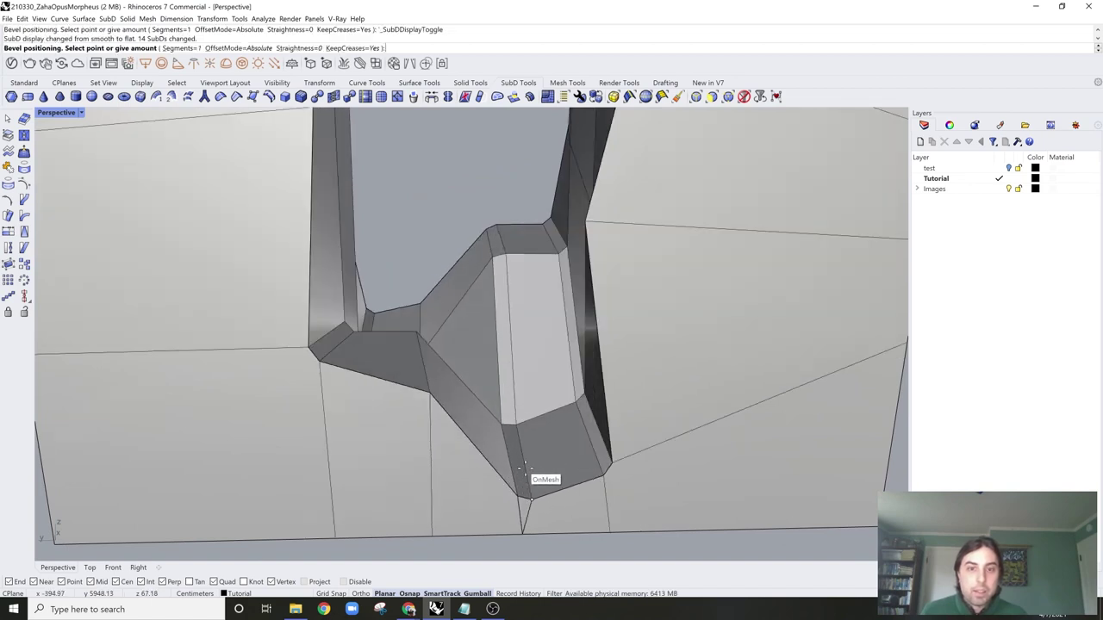
{"action": "key", "text": "Tab"}
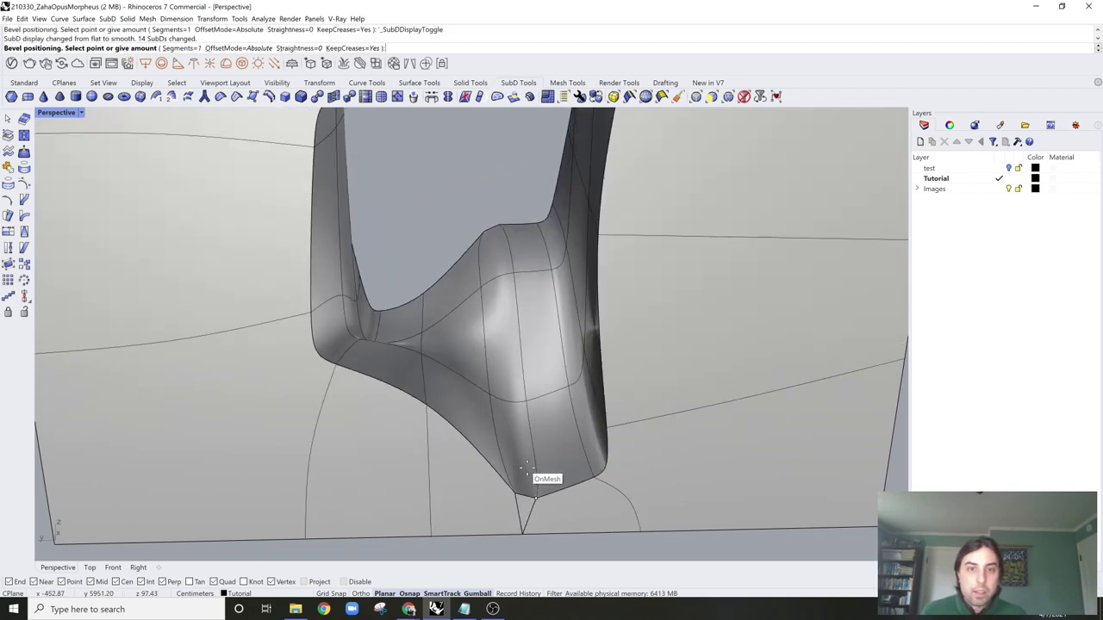
Step: Try a one-segment bevel on the edge beside the opening's lowest corner and inspect it in flat and smooth display
{"action": "left_click", "coordinate": [524, 466]}
{"action": "scroll", "coordinate": [524, 465], "scroll_direction": "down", "scroll_amount": 3}
{"action": "right_click_drag", "start_coordinate": [524, 465], "coordinate": [506, 399]}
{"action": "key", "text": "Tab"}
{"action": "key", "text": "Tab"}
{"action": "scroll", "coordinate": [545, 450], "scroll_direction": "up", "scroll_amount": 5}
{"action": "scroll", "coordinate": [540, 502], "scroll_direction": "up", "scroll_amount": 2}
{"action": "key", "text": "ctrl+z"}
{"action": "scroll", "coordinate": [482, 409], "scroll_direction": "down", "scroll_amount": 5}
{"action": "double_click", "coordinate": [452, 412]}
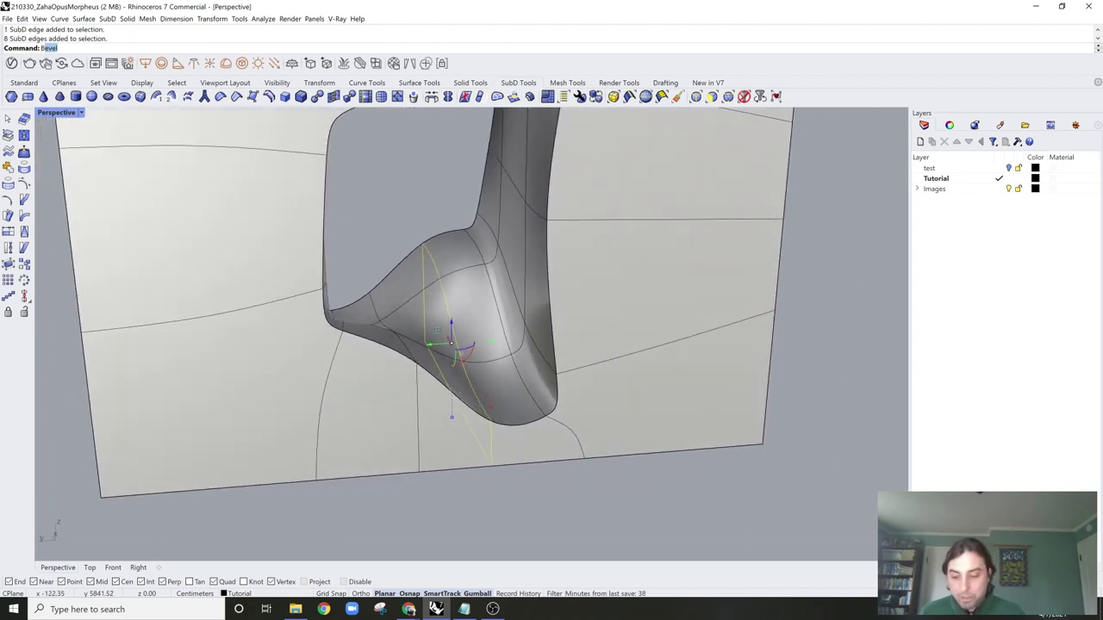
{"action": "key", "text": "Return"}
{"action": "key", "text": "Escape"}
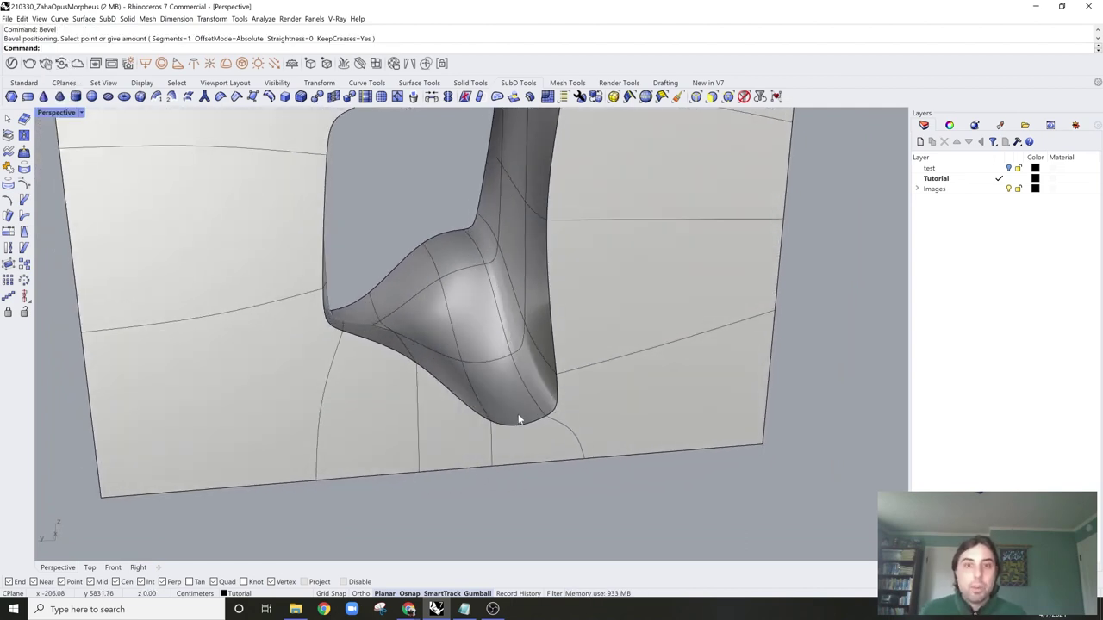
Step: Try a one-segment bevel on individual edges at the opening's lowest corner instead of the complete edge loop
{"action": "scroll", "coordinate": [518, 424], "scroll_direction": "up", "scroll_amount": 5}
{"action": "right_click_drag", "start_coordinate": [511, 436], "coordinate": [458, 380]}
{"action": "left_click", "coordinate": [448, 375], "text": "ctrl+shift"}
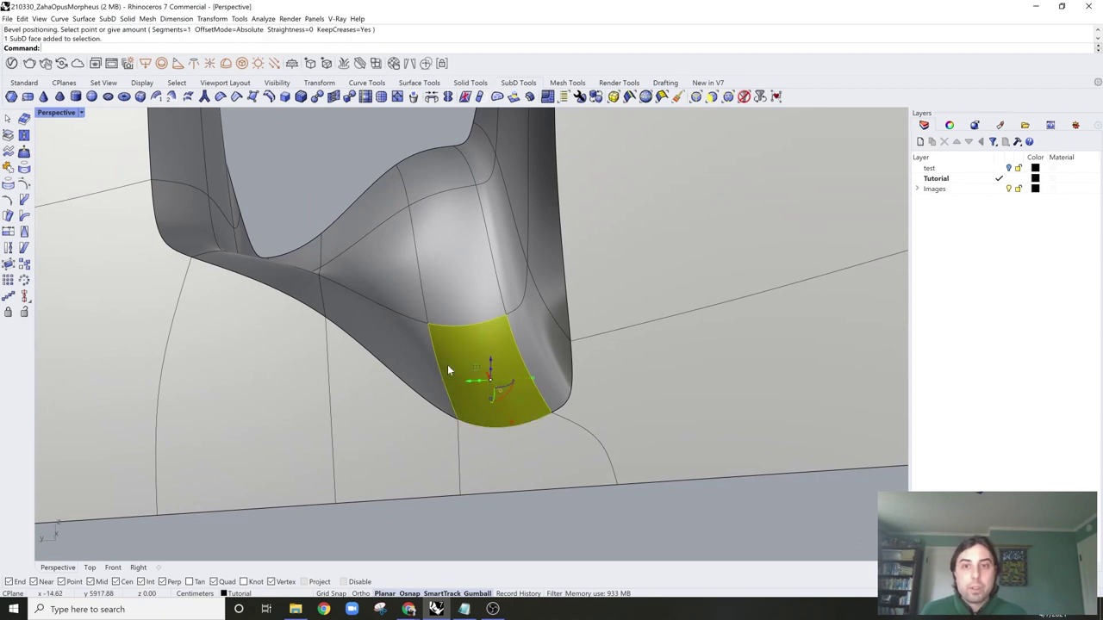
{"action": "key", "text": "Escape"}
{"action": "left_click", "coordinate": [399, 178], "text": "ctrl+shift"}
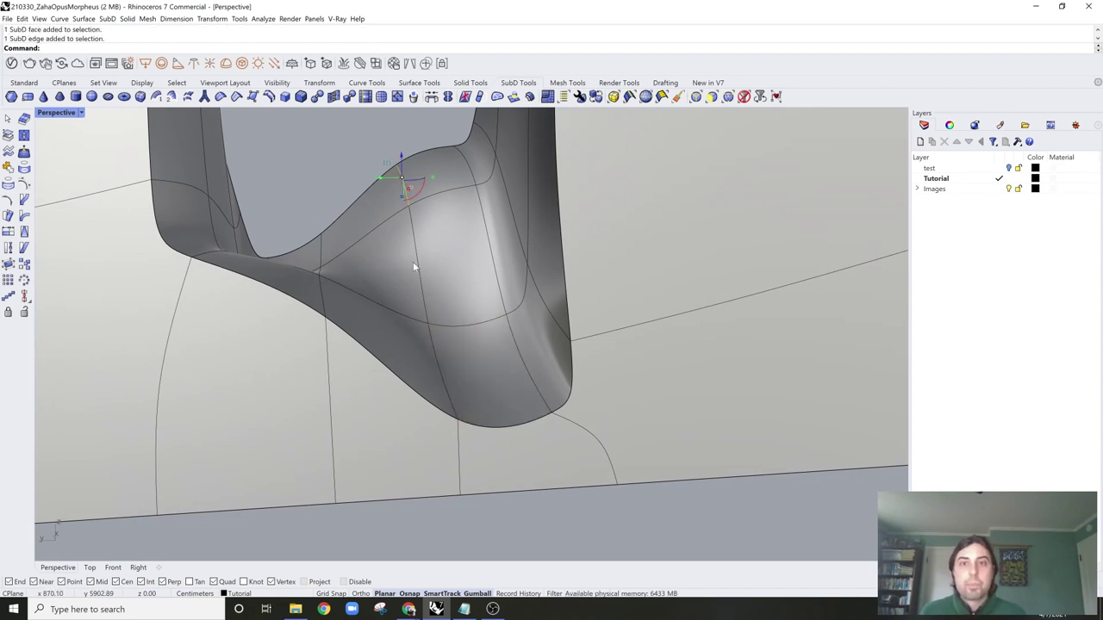
{"action": "left_click", "coordinate": [449, 388], "text": "ctrl+shift"}
{"action": "right_click", "coordinate": [463, 375]}
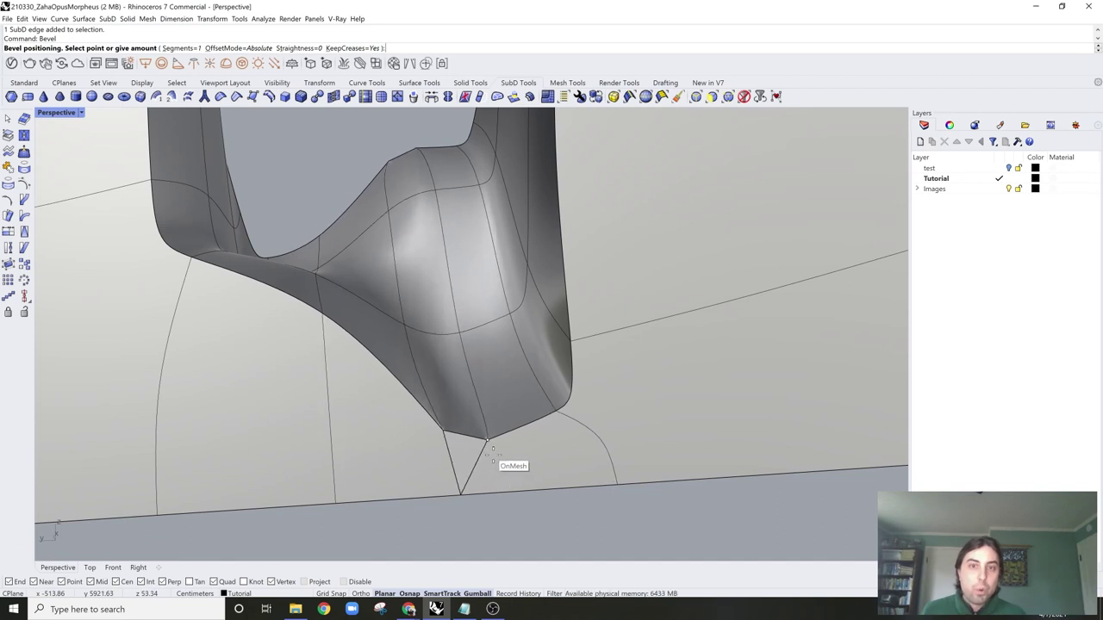
{"action": "key", "text": "Tab"}
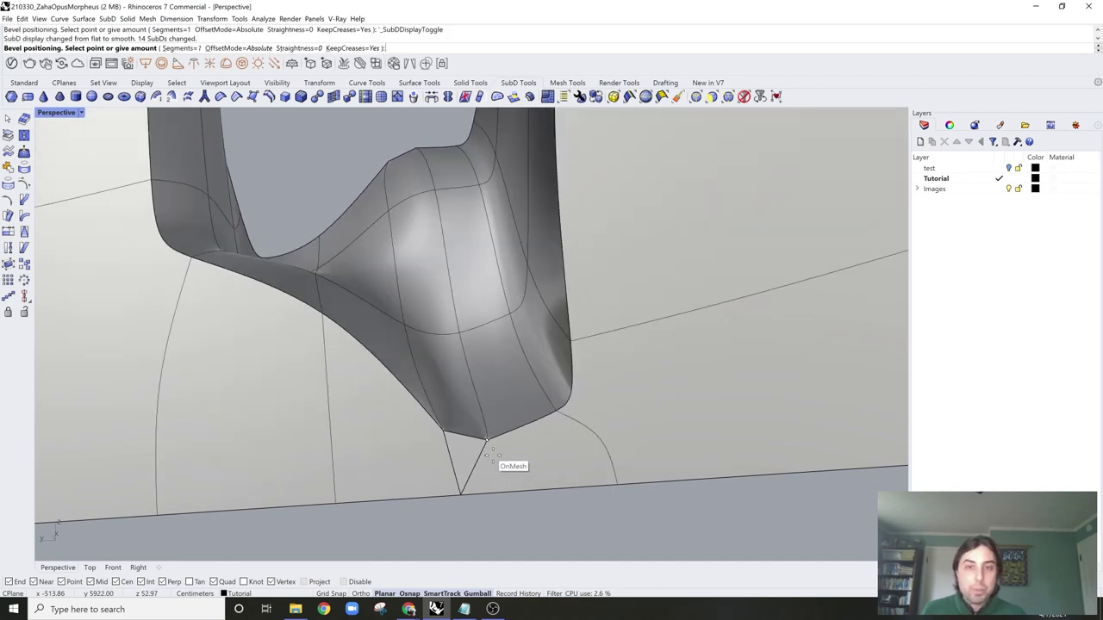
{"action": "right_click_drag", "start_coordinate": [493, 455], "coordinate": [447, 417]}
{"action": "key", "text": "Escape"}
Step: Bevel the complete SubD edge loop through the opening's lowest corner with one segment, then restore the smooth display
{"action": "double_click", "coordinate": [446, 406], "text": "ctrl+shift"}
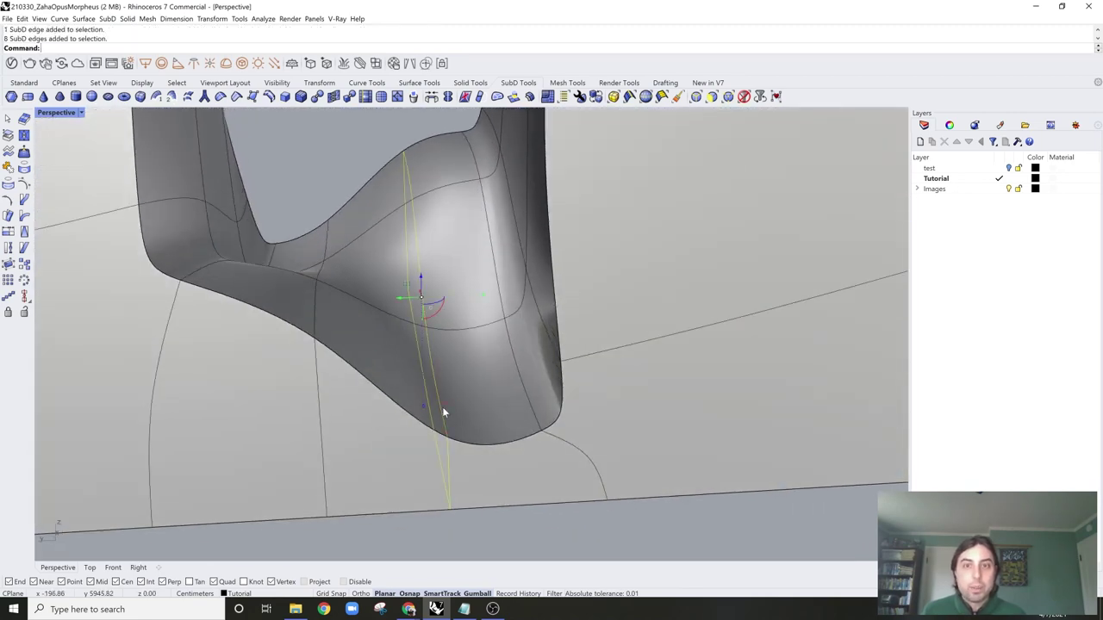
{"action": "scroll", "coordinate": [445, 407], "scroll_direction": "down", "scroll_amount": 5}
{"action": "key", "text": "space"}
{"action": "scroll", "coordinate": [480, 450], "scroll_direction": "up", "scroll_amount": 3}
{"action": "key", "text": "Tab"}
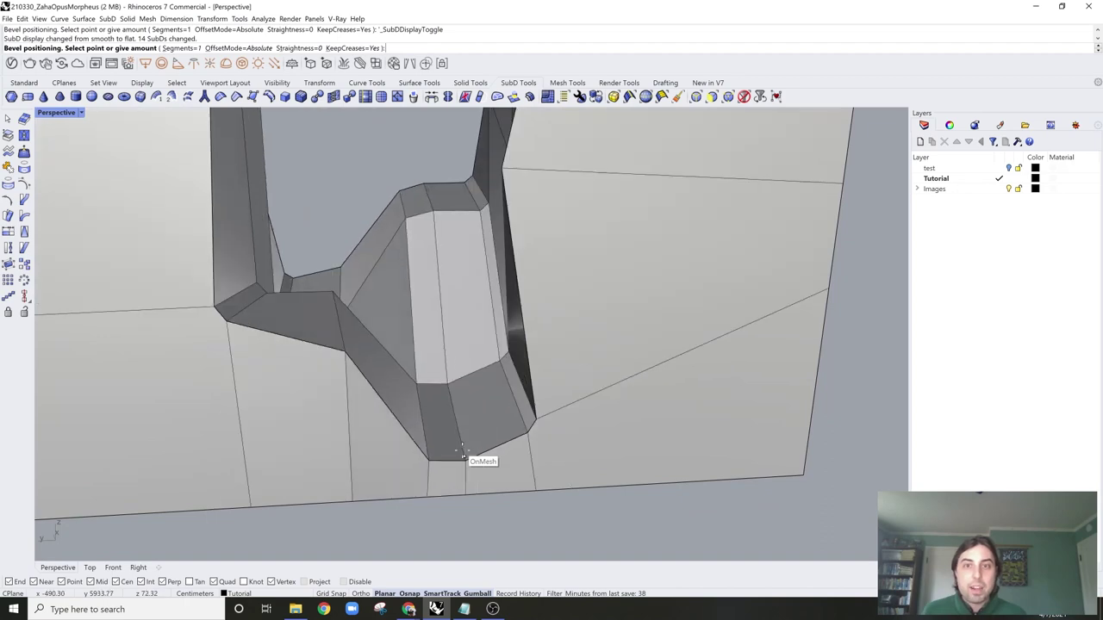
{"action": "left_click", "coordinate": [448, 454]}
{"action": "key", "text": "Tab"}
{"action": "scroll", "coordinate": [456, 445], "scroll_direction": "down", "scroll_amount": 6}
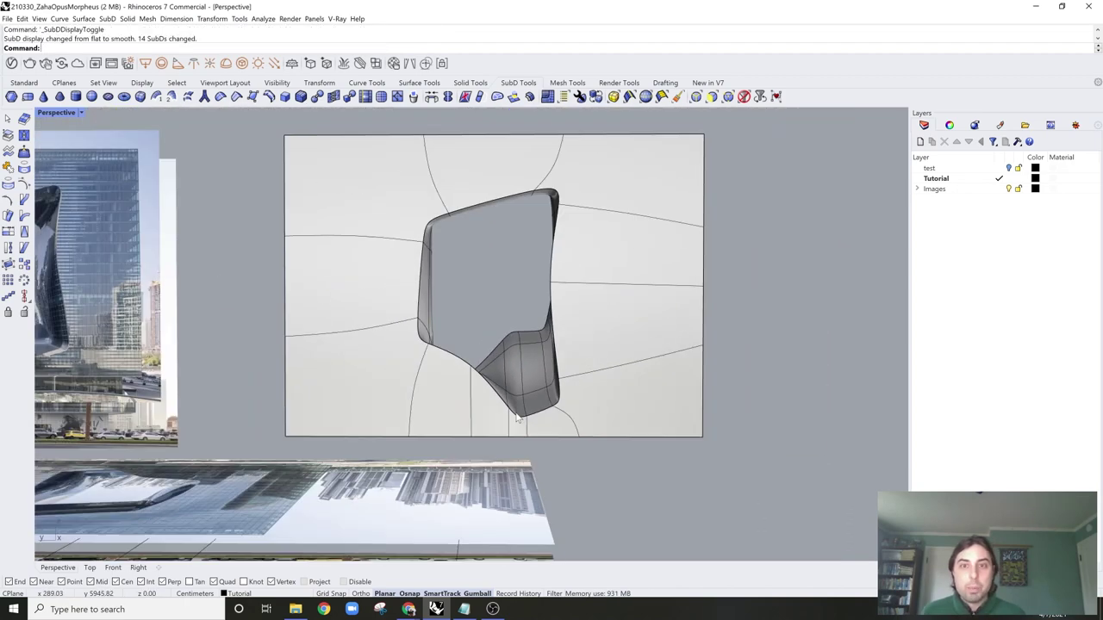
Step: In flat display, select the three small faces at the far end of the opening's lower ridge and move them down slightly
{"action": "right_click_drag", "start_coordinate": [517, 418], "coordinate": [683, 332]}
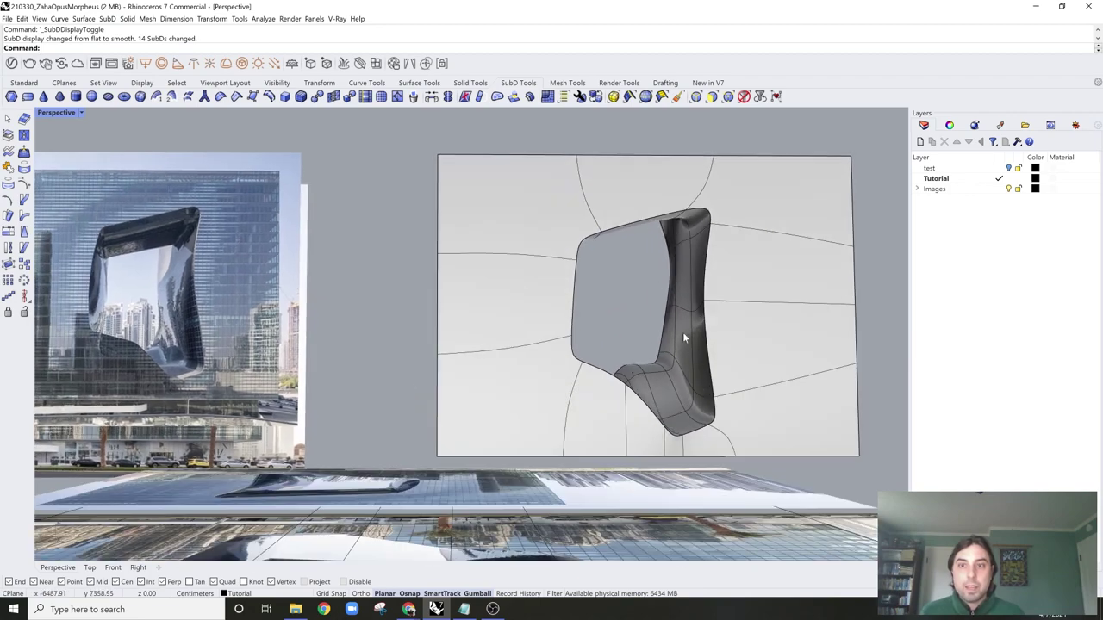
{"action": "scroll", "coordinate": [620, 344], "scroll_direction": "up", "scroll_amount": 10}
{"action": "key", "text": "Tab"}
{"action": "right_click_drag", "start_coordinate": [593, 319], "coordinate": [594, 321]}
{"action": "scroll", "coordinate": [594, 321], "scroll_direction": "up", "scroll_amount": 3}
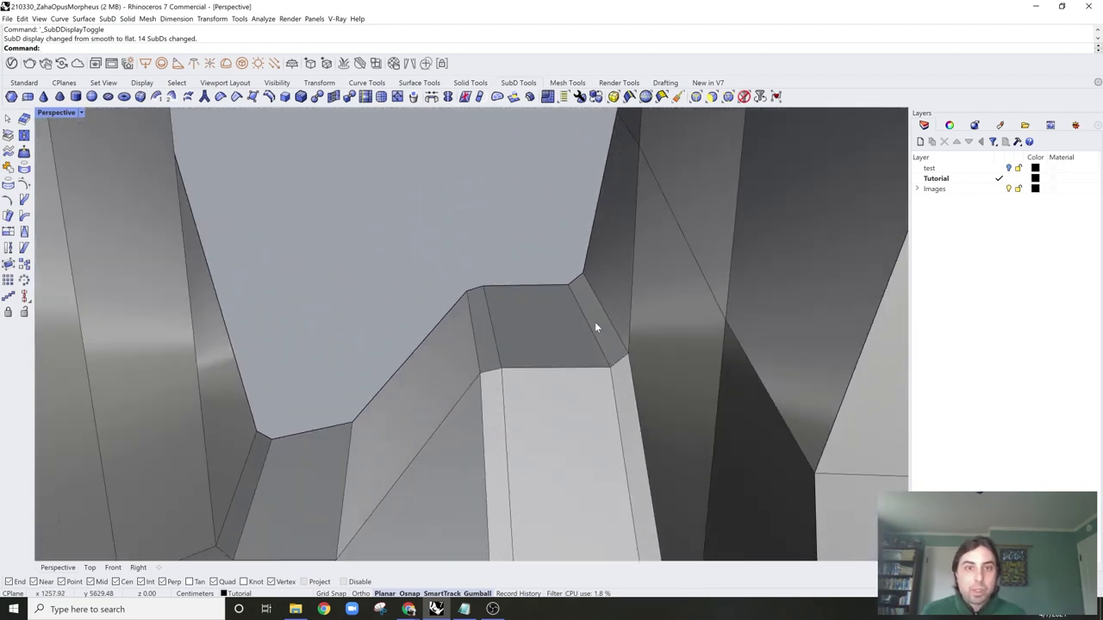
{"action": "left_click", "coordinate": [595, 322], "text": "ctrl+shift"}
{"action": "left_click", "coordinate": [556, 321], "text": "ctrl+shift"}
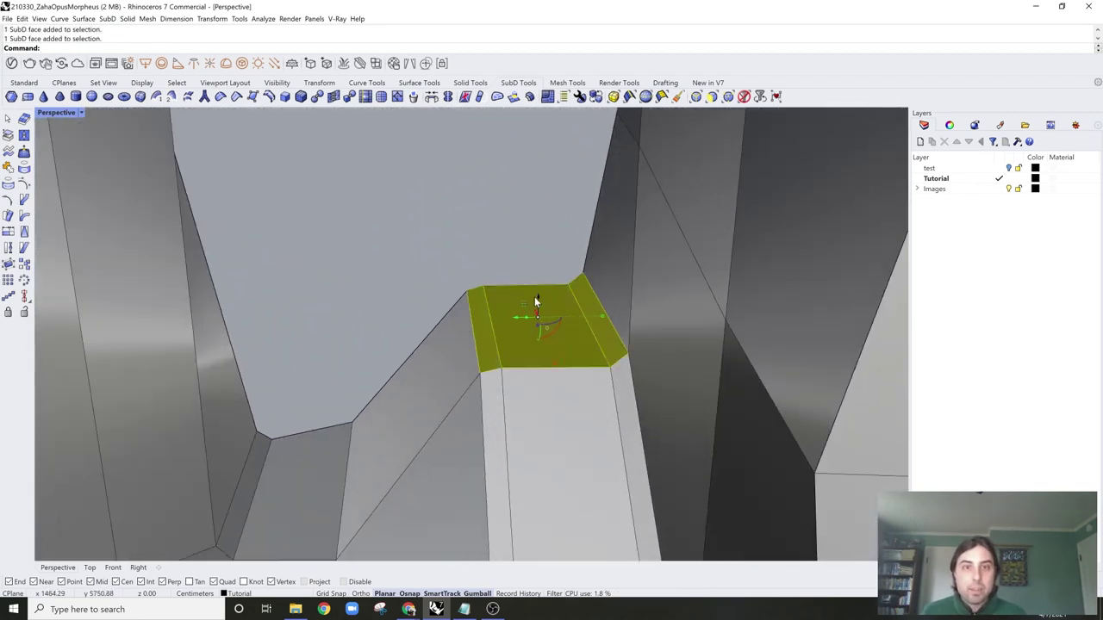
{"action": "left_click_drag", "start_coordinate": [534, 296], "coordinate": [531, 320], "text": "ctrl"}
Step: Bevel the complete edge loop through the bend in the opening's lower rim with one narrow segment
{"action": "right_click_drag", "start_coordinate": [530, 320], "coordinate": [508, 437]}
{"action": "key", "text": "Tab"}
{"action": "scroll", "coordinate": [510, 277], "scroll_direction": "down", "scroll_amount": 7}
{"action": "scroll", "coordinate": [508, 312], "scroll_direction": "up", "scroll_amount": 2}
{"action": "scroll", "coordinate": [545, 399], "scroll_direction": "up", "scroll_amount": 2}
{"action": "double_click", "coordinate": [497, 436], "text": "ctrl+shift"}
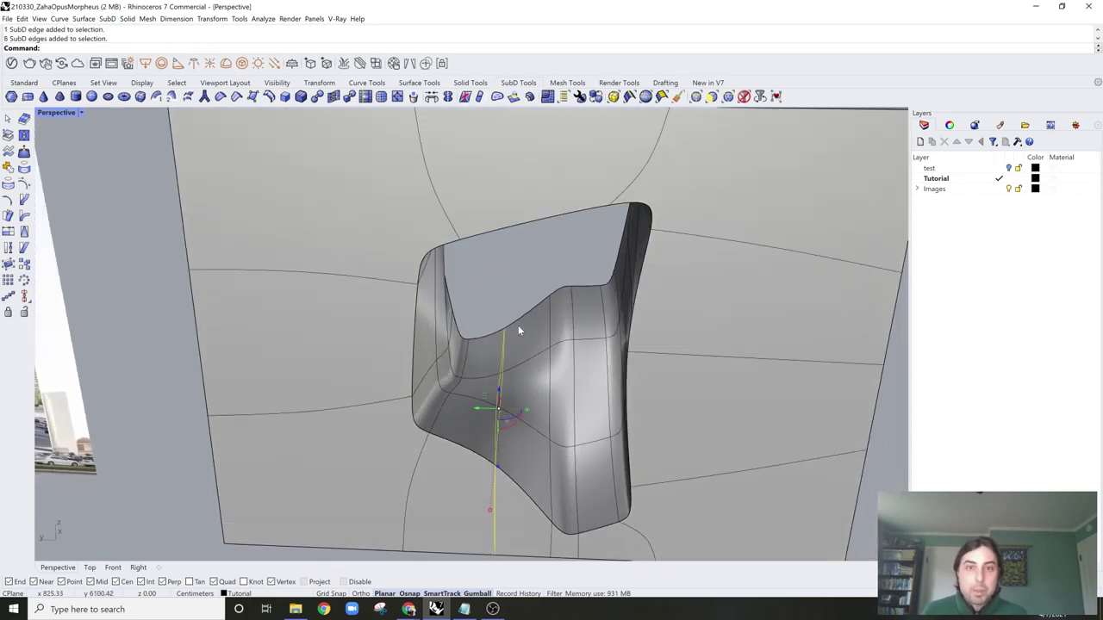
{"action": "right_click_drag", "start_coordinate": [521, 298], "coordinate": [494, 285], "text": "shift"}
{"action": "key", "text": "space"}
{"action": "key", "text": "Tab"}
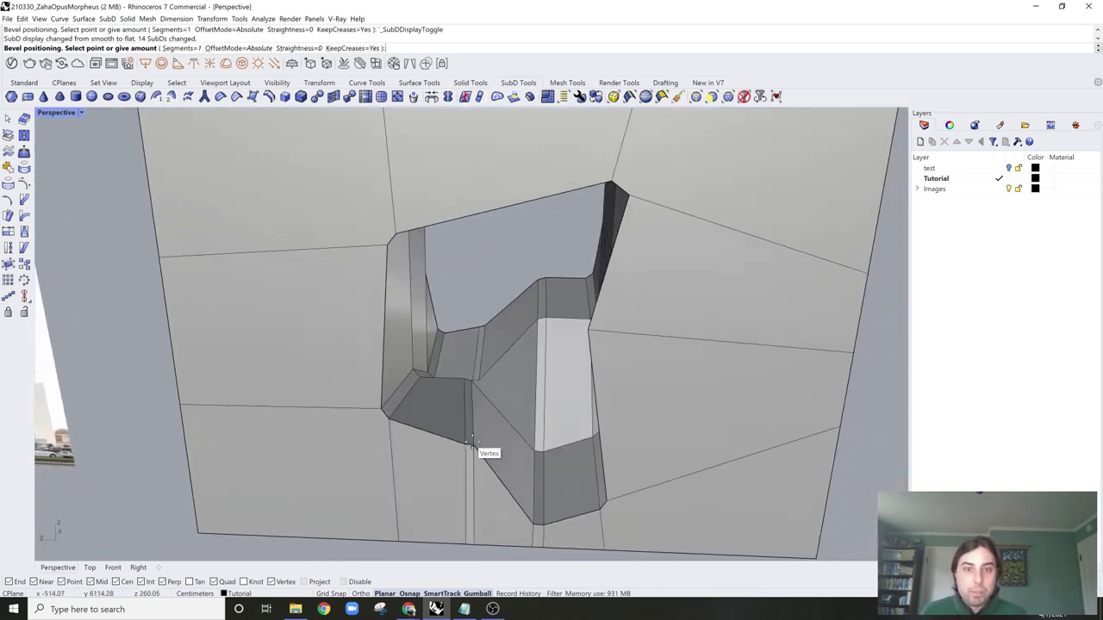
{"action": "left_click", "coordinate": [474, 439]}
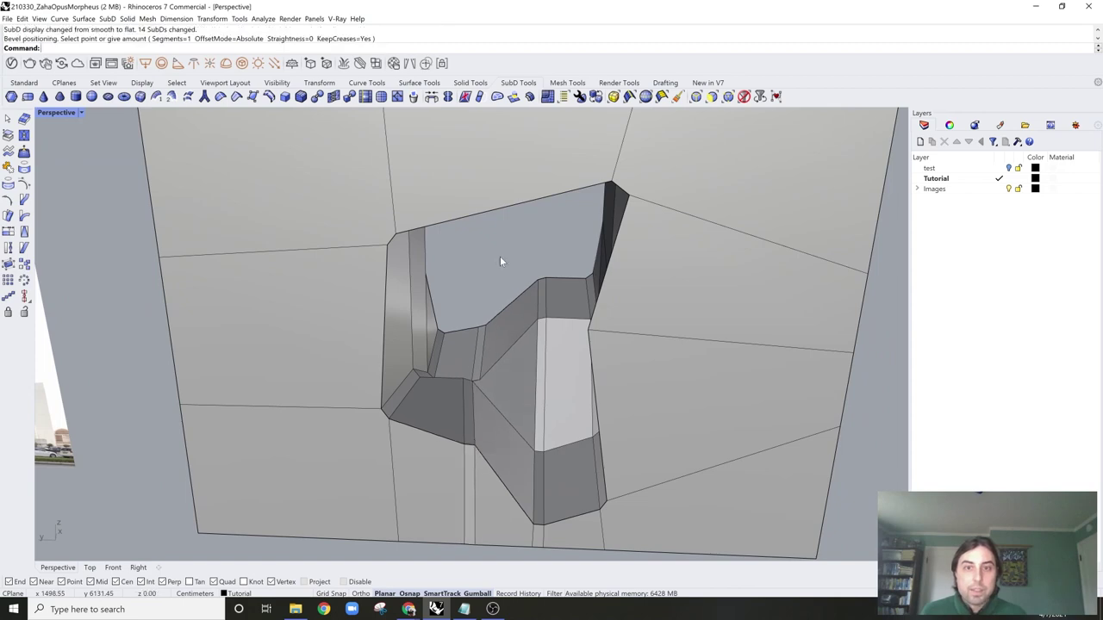
Step: Compare the smoothed tower model with the building's reference photos from both sides of the opening
{"action": "scroll", "coordinate": [502, 261], "scroll_direction": "down", "scroll_amount": 5}
{"action": "right_click_drag", "start_coordinate": [502, 261], "coordinate": [566, 345]}
{"action": "key", "text": "Tab"}
{"action": "right_click_drag", "start_coordinate": [365, 356], "coordinate": [495, 359], "text": "shift"}
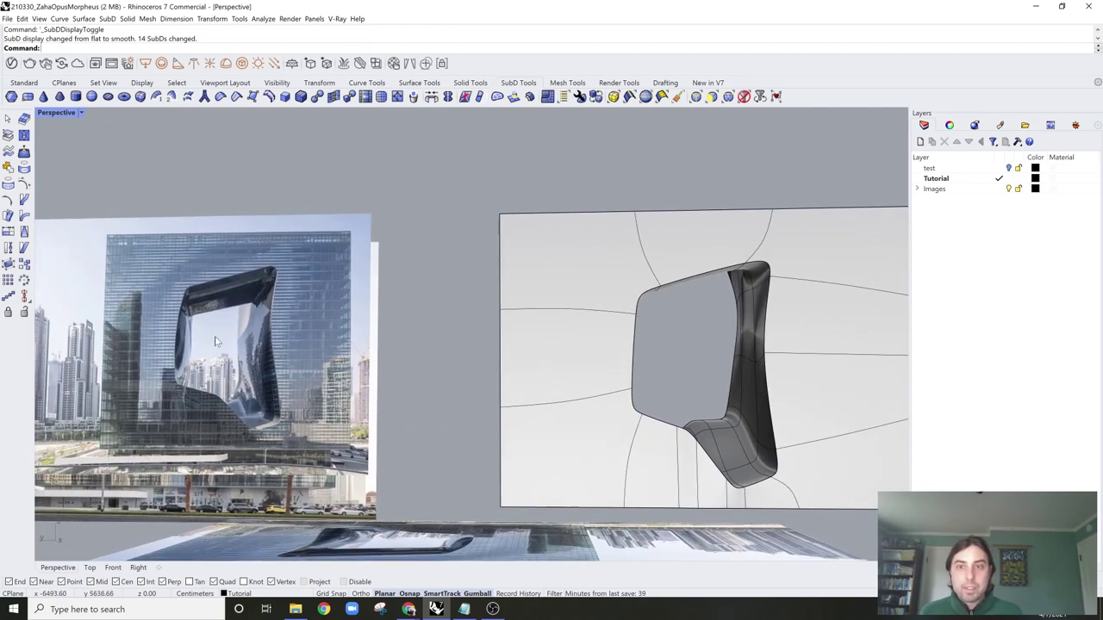
{"action": "right_click_drag", "start_coordinate": [618, 366], "coordinate": [278, 362]}
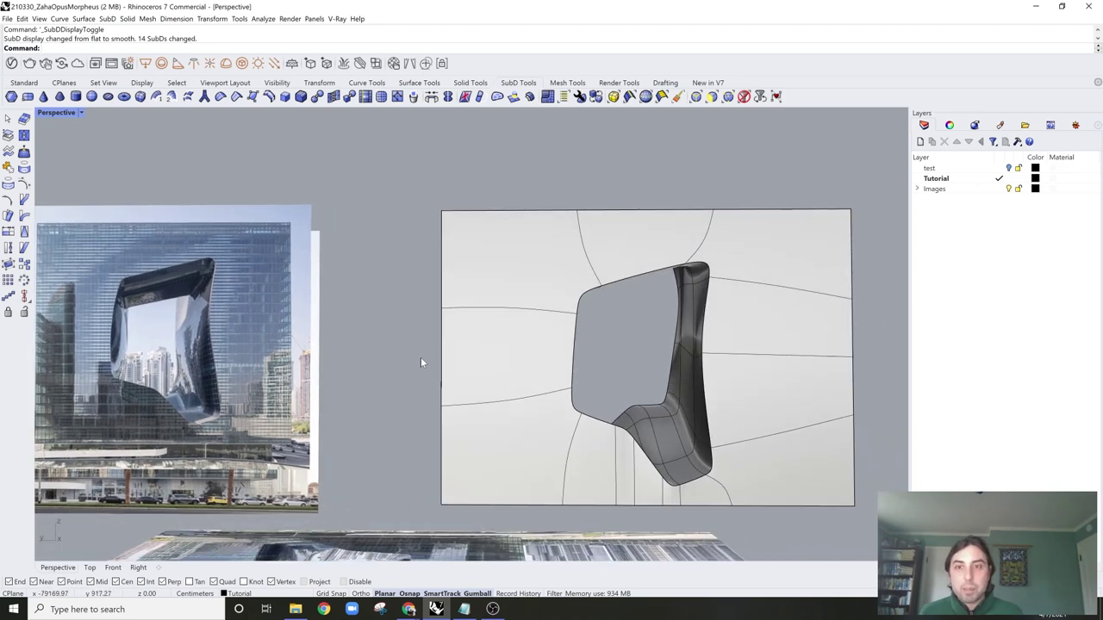
{"action": "right_click_drag", "start_coordinate": [420, 362], "coordinate": [313, 341]}
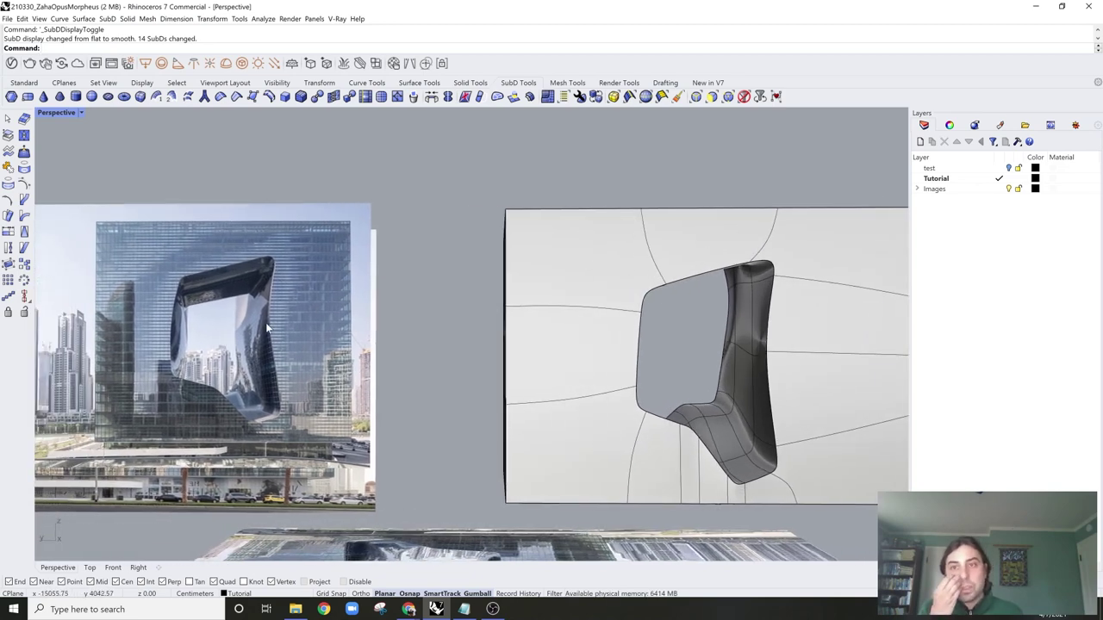
{"action": "right_click_drag", "start_coordinate": [521, 366], "coordinate": [426, 357]}
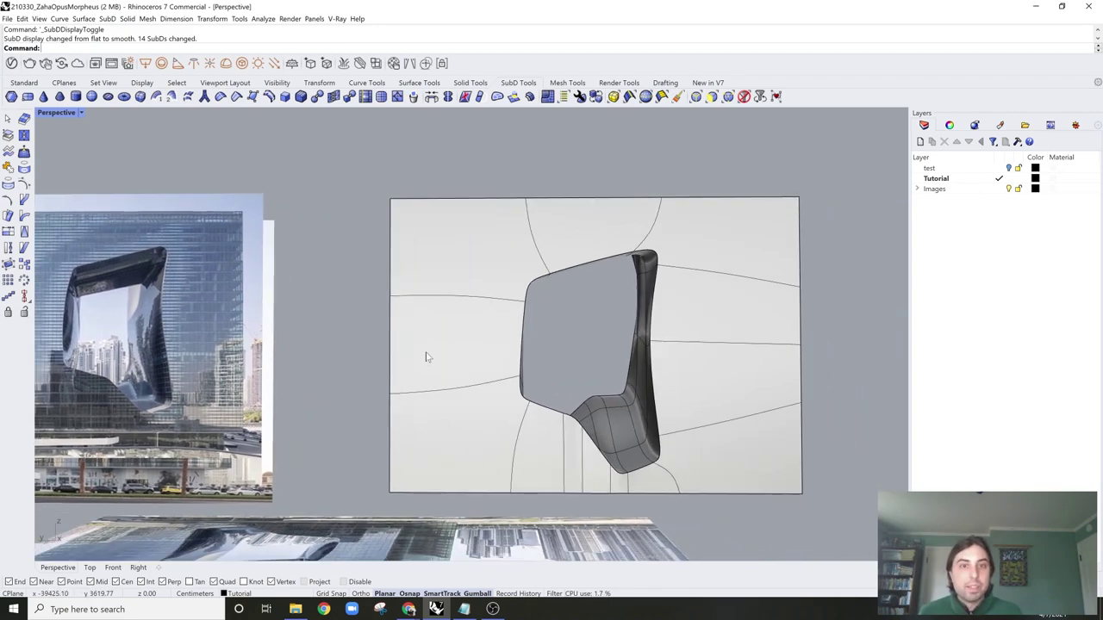
{"action": "right_click_drag", "start_coordinate": [609, 353], "coordinate": [482, 338]}
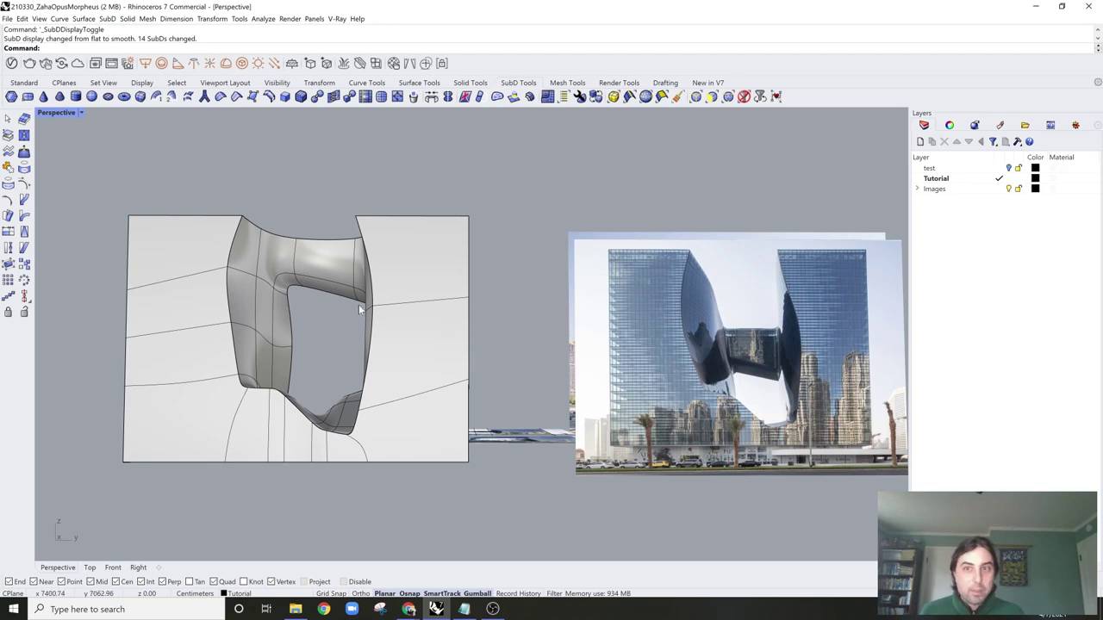
{"action": "right_click_drag", "start_coordinate": [362, 305], "coordinate": [465, 303]}
{"action": "scroll", "coordinate": [457, 372], "scroll_direction": "up", "scroll_amount": 5}
{"action": "right_click_drag", "start_coordinate": [457, 372], "coordinate": [536, 350], "text": "shift"}
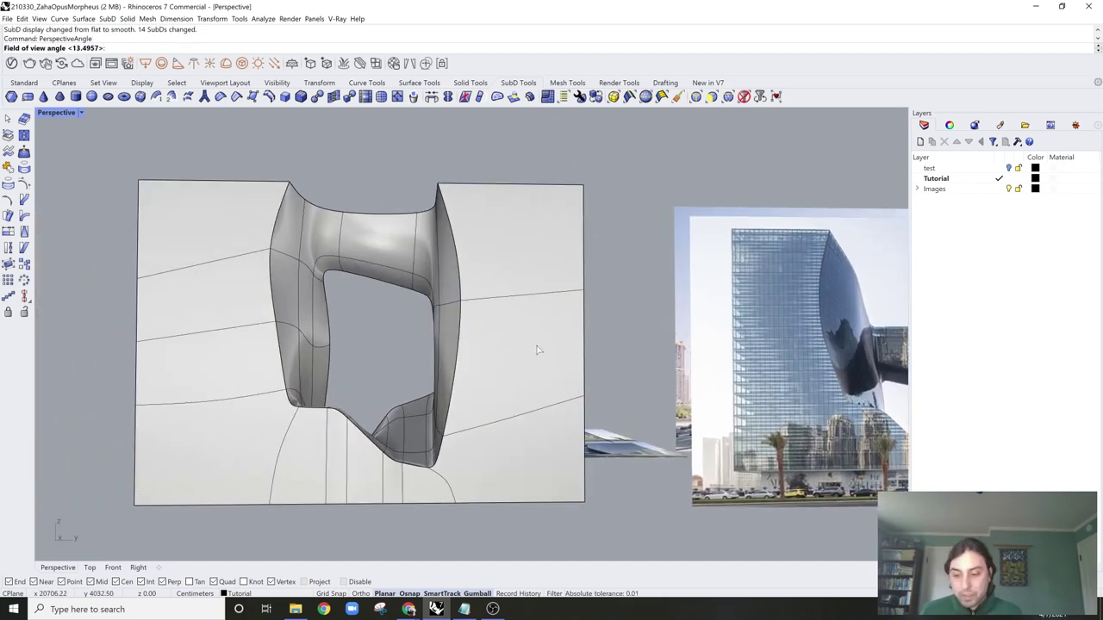
Step: Set the perspective view's field of view angle to 30 and reframe the model beside the reference photo
{"action": "key", "text": "Return"}
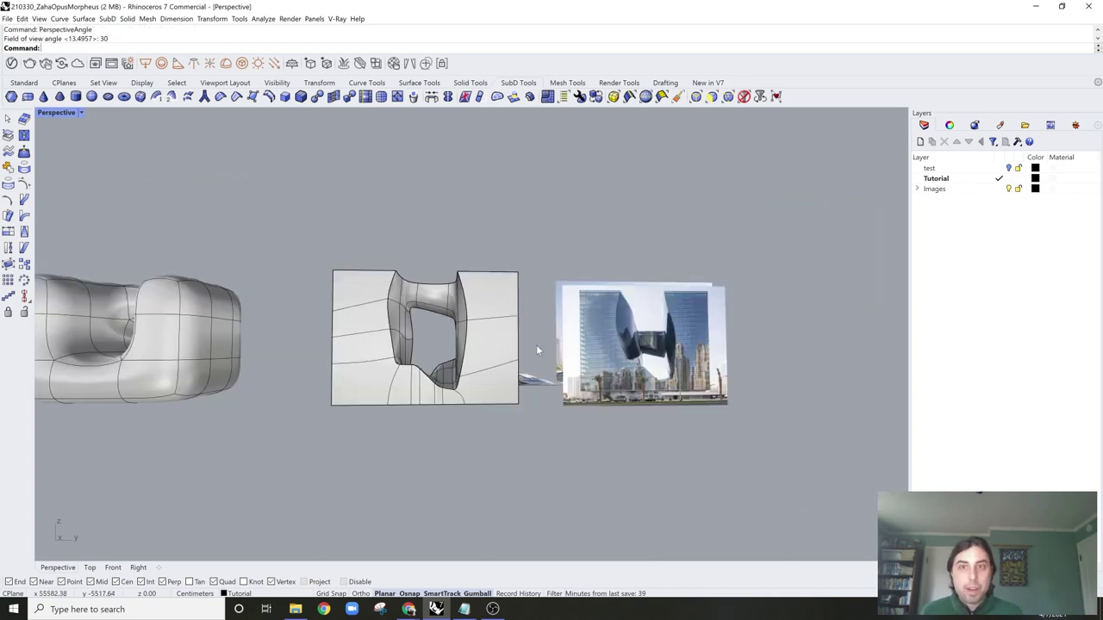
{"action": "scroll", "coordinate": [517, 362], "scroll_direction": "up", "scroll_amount": 5}
{"action": "right_click_drag", "start_coordinate": [479, 336], "coordinate": [558, 361]}
Step: Compare the model's opening and bridge with the reference photo, alternating between the flat and smooth SubD display
{"action": "right_click_drag", "start_coordinate": [786, 377], "coordinate": [569, 372]}
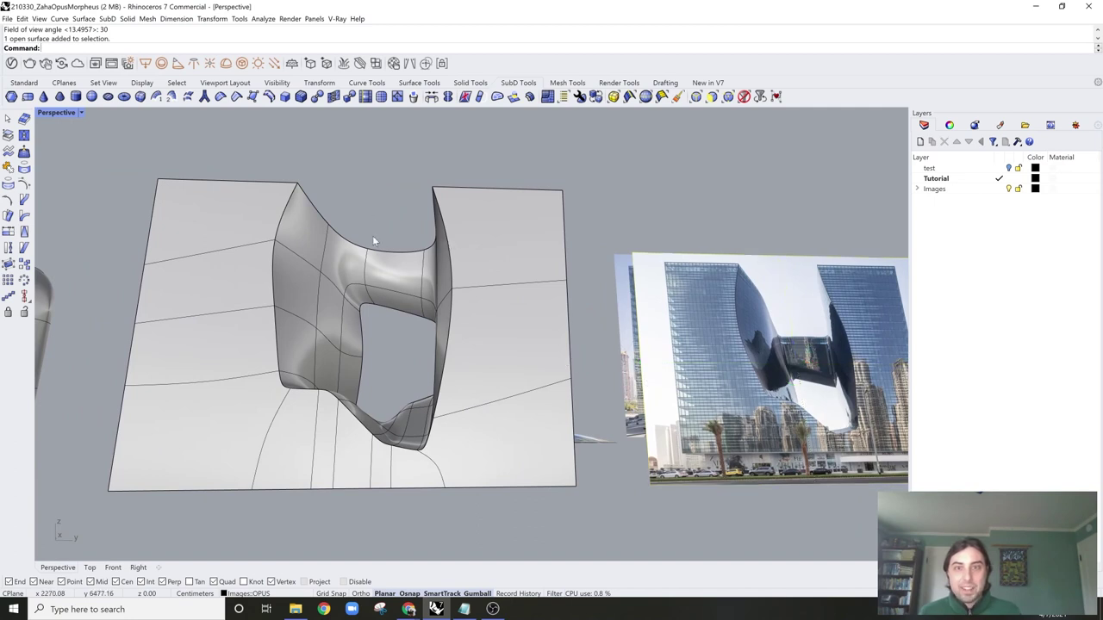
{"action": "right_click_drag", "start_coordinate": [374, 241], "coordinate": [386, 264]}
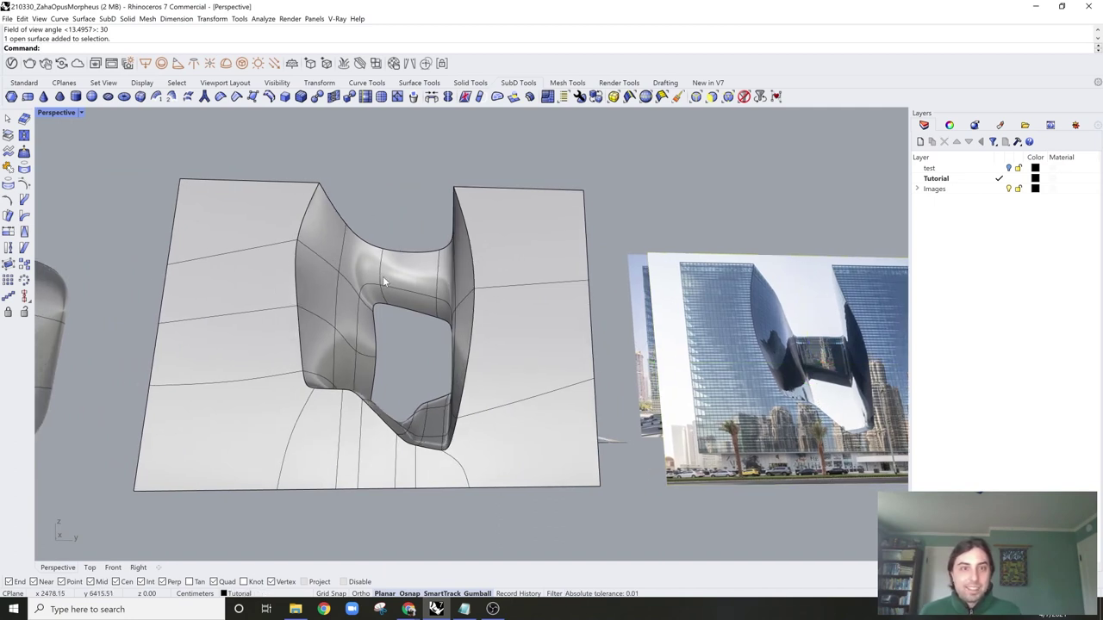
{"action": "key", "text": "Tab"}
{"action": "key", "text": "Tab"}
{"action": "right_click_drag", "start_coordinate": [387, 277], "coordinate": [497, 259]}
{"action": "key", "text": "Tab"}
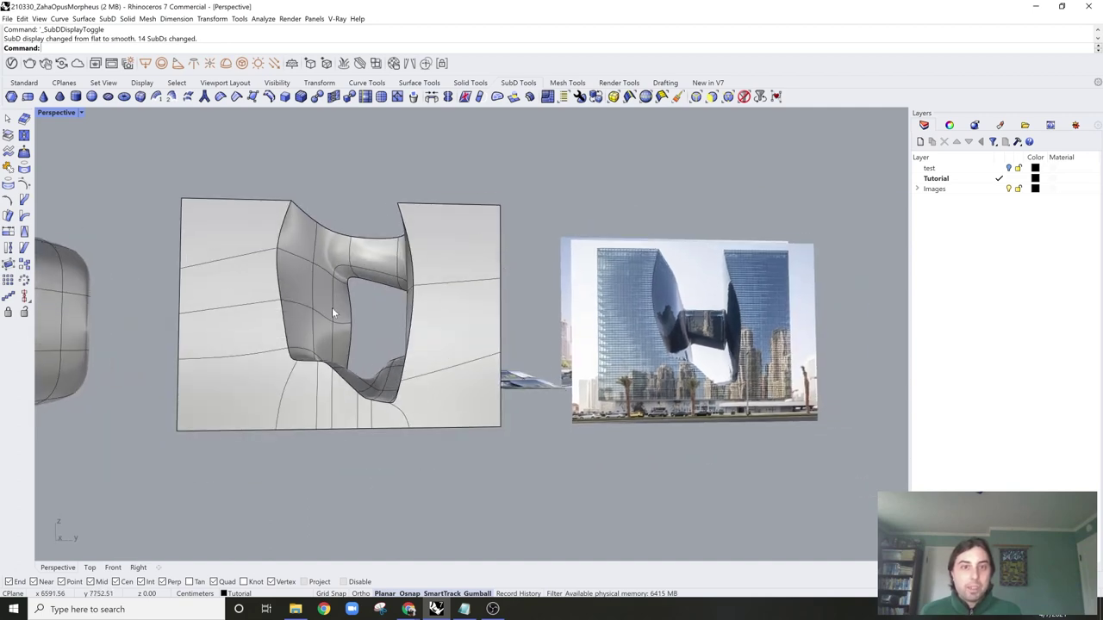
{"action": "scroll", "coordinate": [319, 364], "scroll_direction": "up", "scroll_amount": 3}
{"action": "key", "text": "Tab"}
{"action": "right_click_drag", "start_coordinate": [324, 357], "coordinate": [406, 377]}
{"action": "key", "text": "Tab"}
{"action": "key", "text": "Tab"}
{"action": "scroll", "coordinate": [396, 376], "scroll_direction": "up", "scroll_amount": 4}
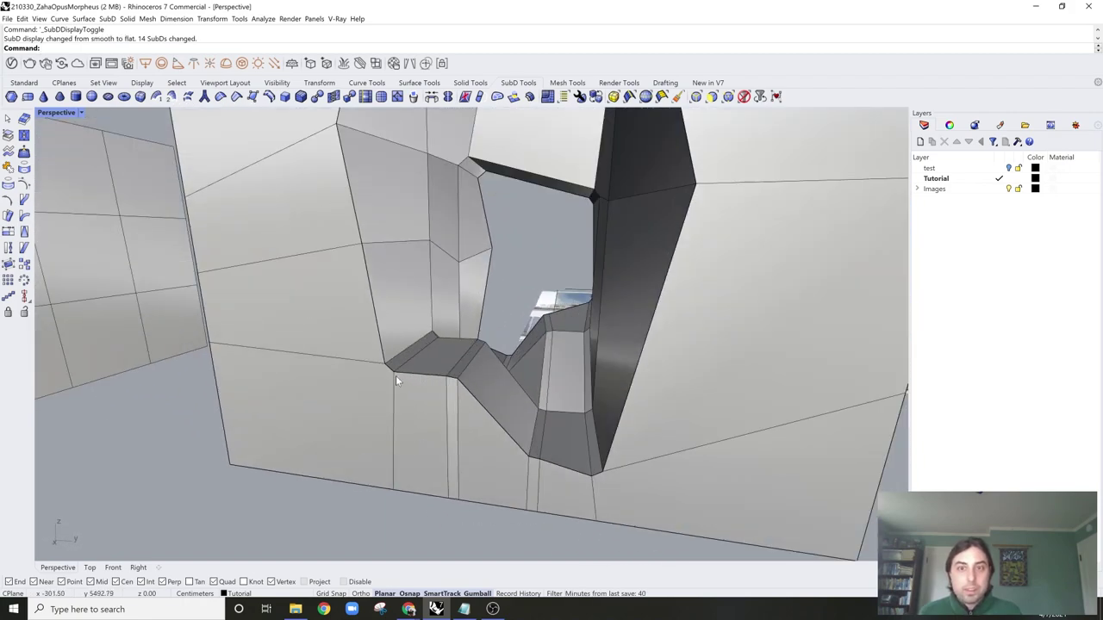
Step: Highlight the two large base faces on either side of the opening and clear the selection
{"action": "left_click", "coordinate": [362, 401], "text": "ctrl+shift"}
{"action": "left_click", "coordinate": [712, 512], "text": "ctrl+shift"}
{"action": "scroll", "coordinate": [521, 479], "scroll_direction": "down", "scroll_amount": 3}
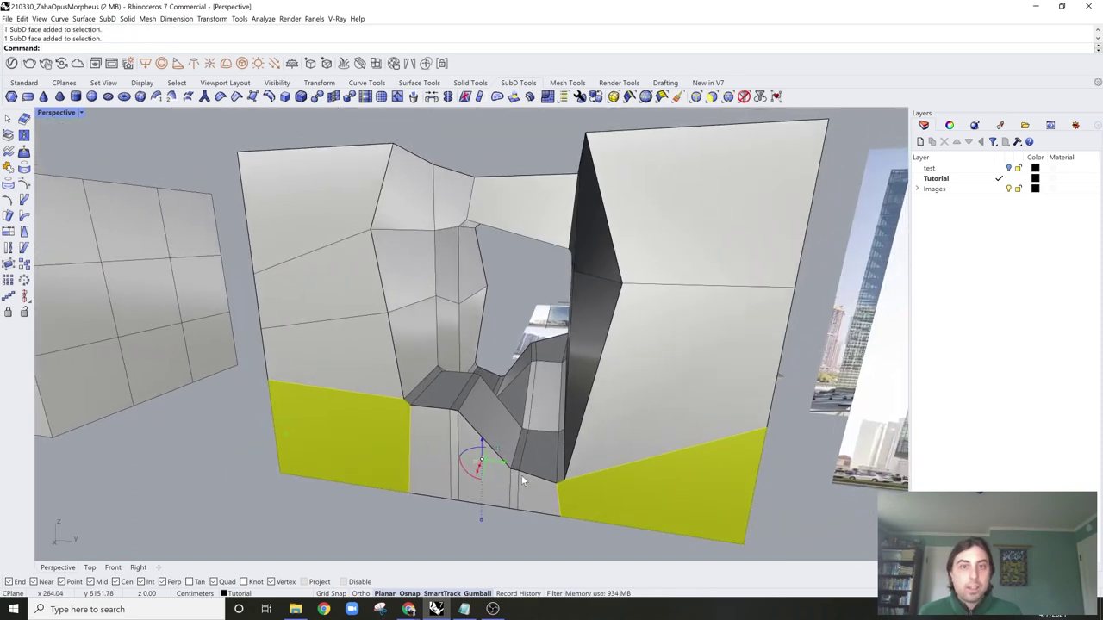
{"action": "left_click", "coordinate": [473, 512]}
{"action": "right_click_drag", "start_coordinate": [473, 512], "coordinate": [455, 377]}
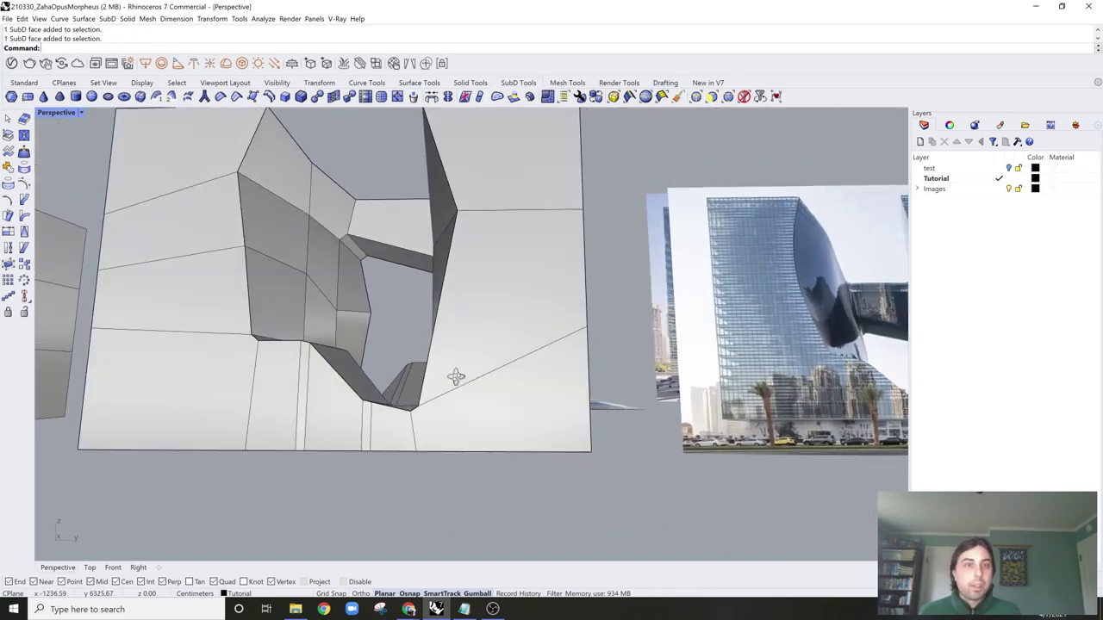
Step: Examine the junction between the opening's inner side wall and the upper bridge in smooth and flat display
{"action": "key", "text": "Tab"}
{"action": "right_click_drag", "start_coordinate": [457, 277], "coordinate": [392, 282]}
{"action": "key", "text": "Tab"}
{"action": "scroll", "coordinate": [386, 296], "scroll_direction": "up", "scroll_amount": 4}
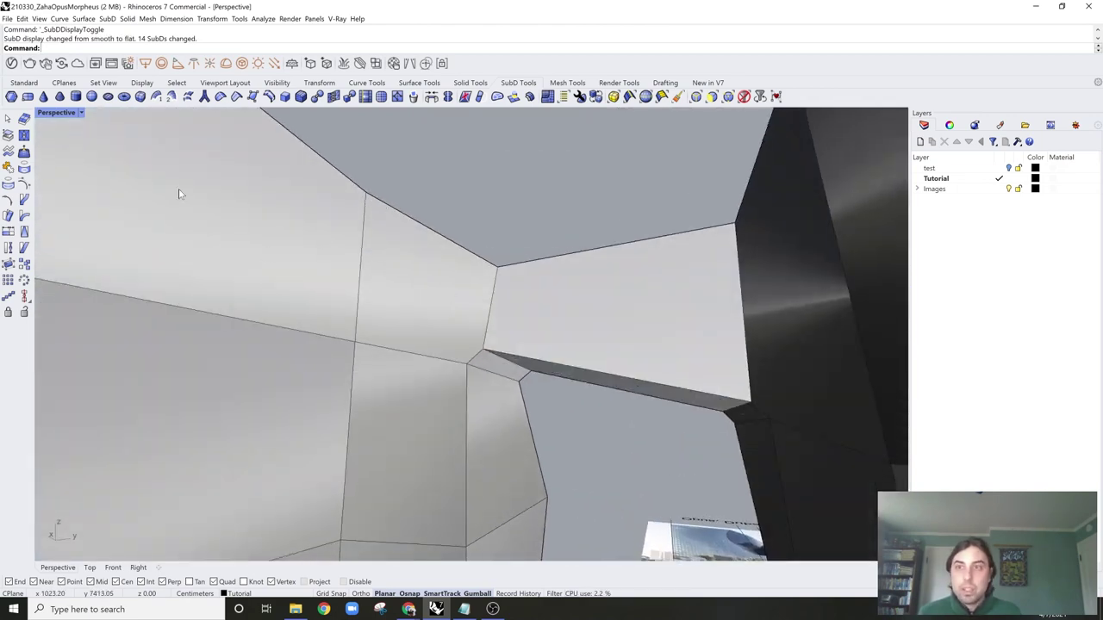
{"action": "right_click_drag", "start_coordinate": [423, 241], "coordinate": [570, 303]}
{"action": "key", "text": "Tab"}
{"action": "key", "text": "Tab"}
Step: Try a one-segment bevel on the single vertical edge where the inner side wall meets the upper bridge
{"action": "left_click", "coordinate": [512, 322], "text": "ctrl+shift"}
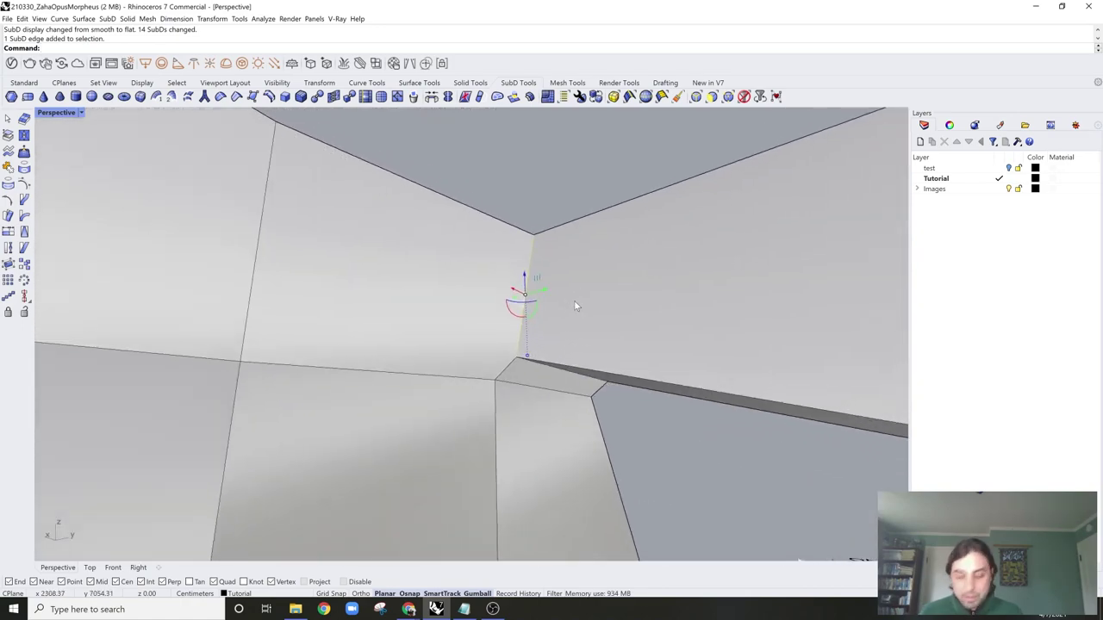
{"action": "scroll", "coordinate": [564, 302], "scroll_direction": "down", "scroll_amount": 6}
{"action": "key", "text": "Tab"}
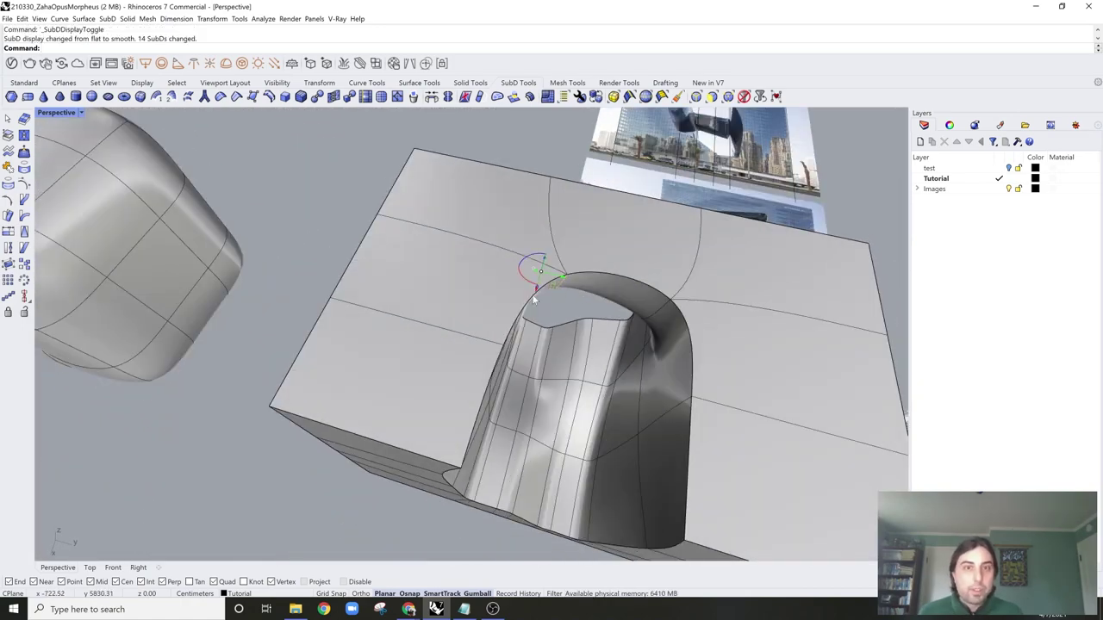
{"action": "scroll", "coordinate": [562, 284], "scroll_direction": "up", "scroll_amount": 6}
{"action": "right_click_drag", "start_coordinate": [566, 281], "coordinate": [553, 227]}
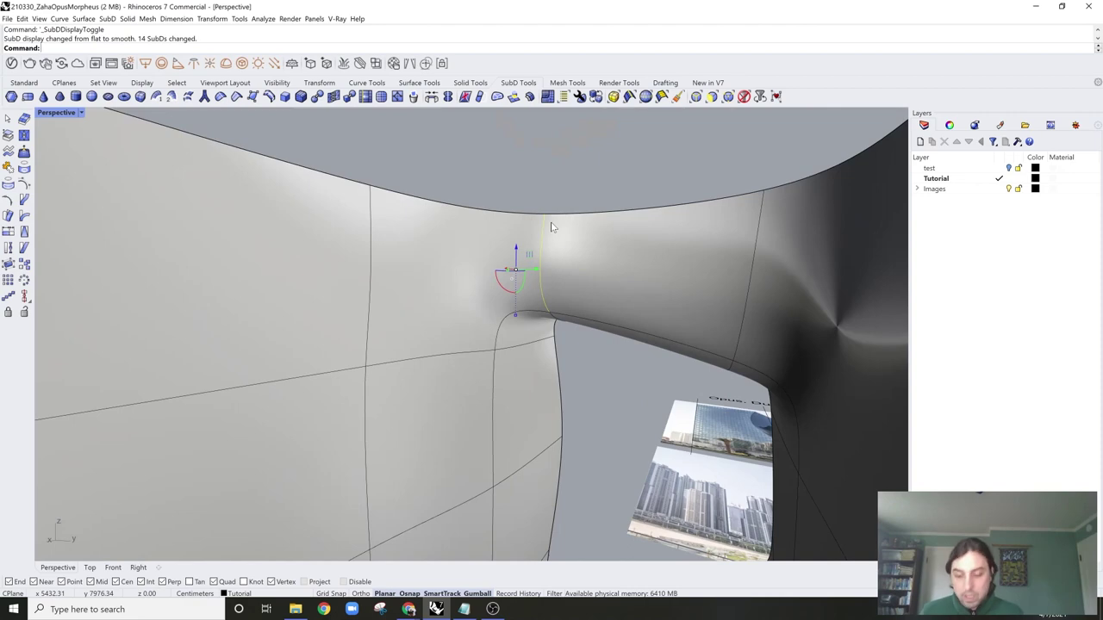
{"action": "key", "text": "Return"}
{"action": "key", "text": "Tab"}
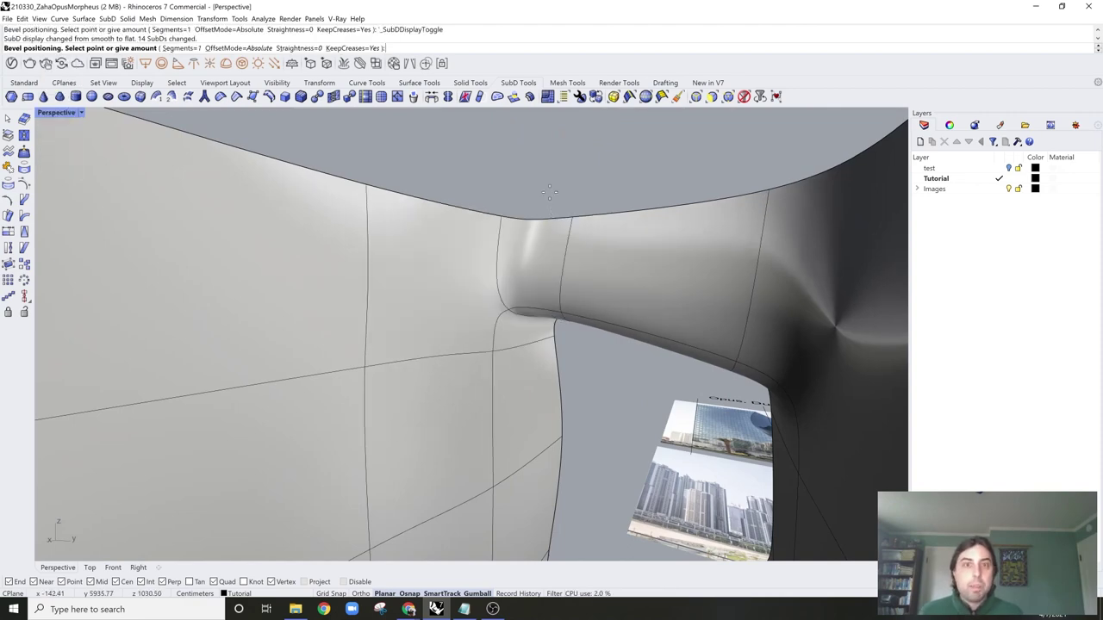
{"action": "scroll", "coordinate": [566, 270], "scroll_direction": "up", "scroll_amount": 2}
{"action": "scroll", "coordinate": [567, 269], "scroll_direction": "up", "scroll_amount": 3}
{"action": "right_click_drag", "start_coordinate": [567, 268], "coordinate": [551, 245]}
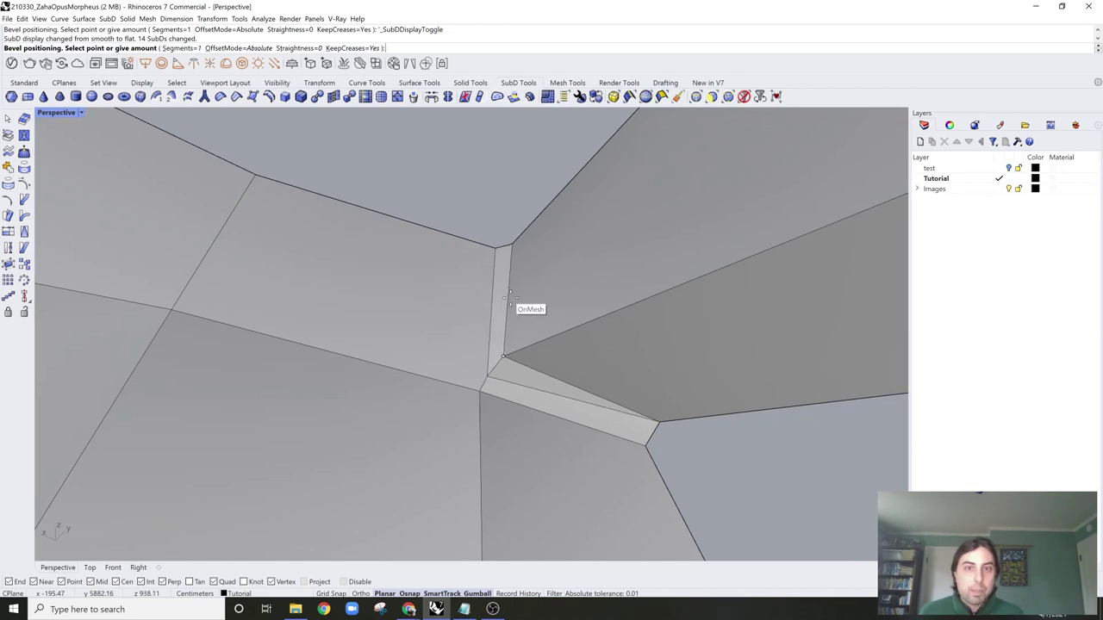
{"action": "key", "text": "Escape"}
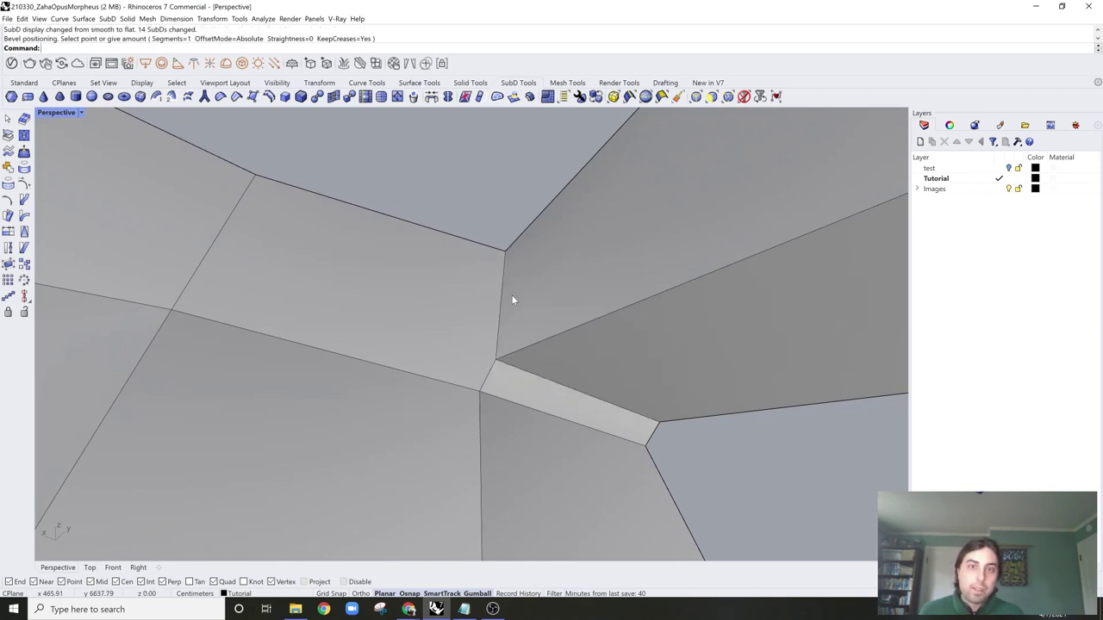
Step: Insert an edge from the side wall's corner vertex at the bridge junction up to the wall's top edge, alongside the vertical corner edge
{"action": "right_click_drag", "start_coordinate": [514, 301], "coordinate": [505, 318]}
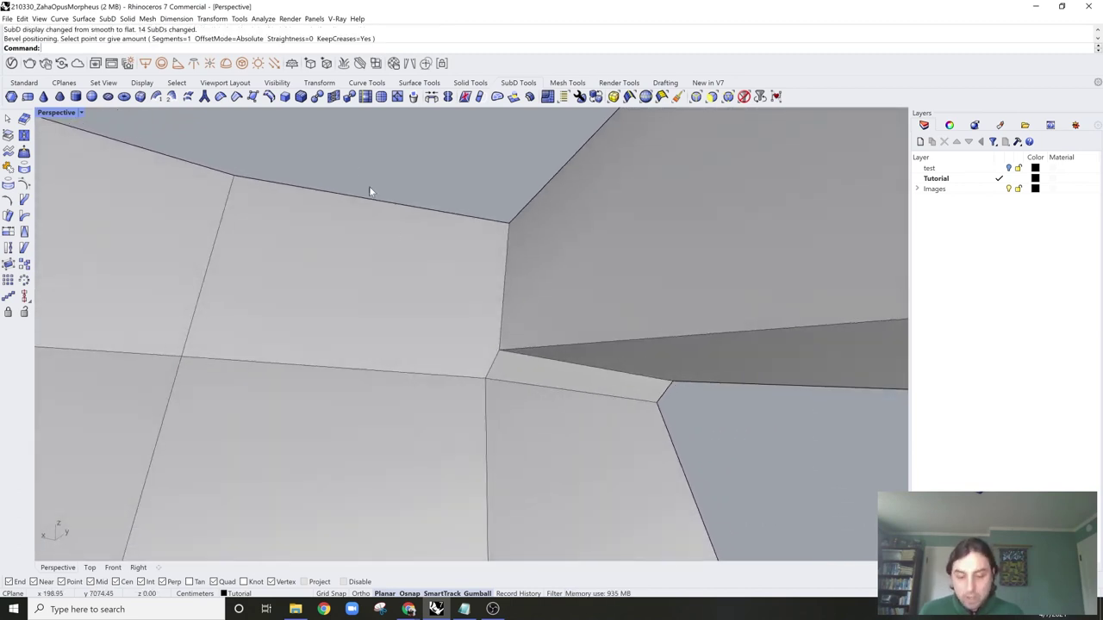
{"action": "left_click", "coordinate": [415, 97]}
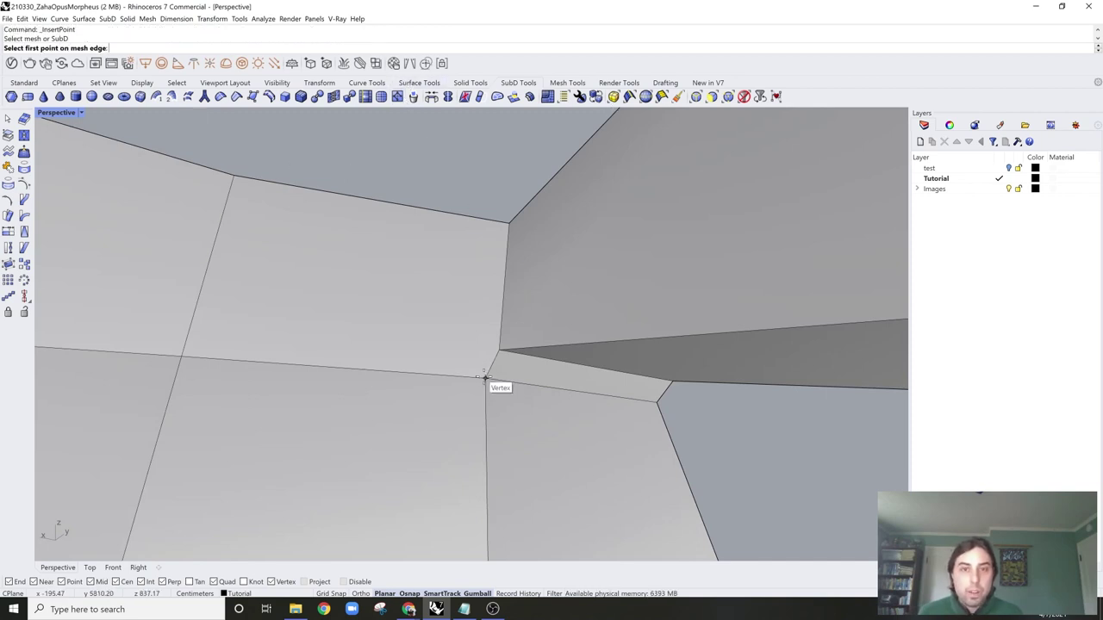
{"action": "key", "text": "Return"}
Step: Compare the bridge junction with its new edge in smooth and flat SubD display from several distances
{"action": "key", "text": "Tab"}
{"action": "scroll", "coordinate": [511, 219], "scroll_direction": "down", "scroll_amount": 3}
{"action": "right_click_drag", "start_coordinate": [512, 221], "coordinate": [597, 218]}
{"action": "scroll", "coordinate": [558, 276], "scroll_direction": "down", "scroll_amount": 6}
{"action": "scroll", "coordinate": [615, 289], "scroll_direction": "up", "scroll_amount": 5}
{"action": "key", "text": "Tab"}
{"action": "scroll", "coordinate": [458, 295], "scroll_direction": "up", "scroll_amount": 6}
{"action": "key", "text": "Tab"}
{"action": "right_click_drag", "start_coordinate": [507, 305], "coordinate": [506, 282]}
{"action": "key", "text": "Tab"}
Step: Highlight the two narrow faces that meet at the bridge junction and clear the selection
{"action": "left_click", "coordinate": [532, 302], "text": "ctrl+shift"}
{"action": "left_click", "coordinate": [500, 223], "text": "ctrl+shift"}
{"action": "scroll", "coordinate": [505, 288], "scroll_direction": "down", "scroll_amount": 3}
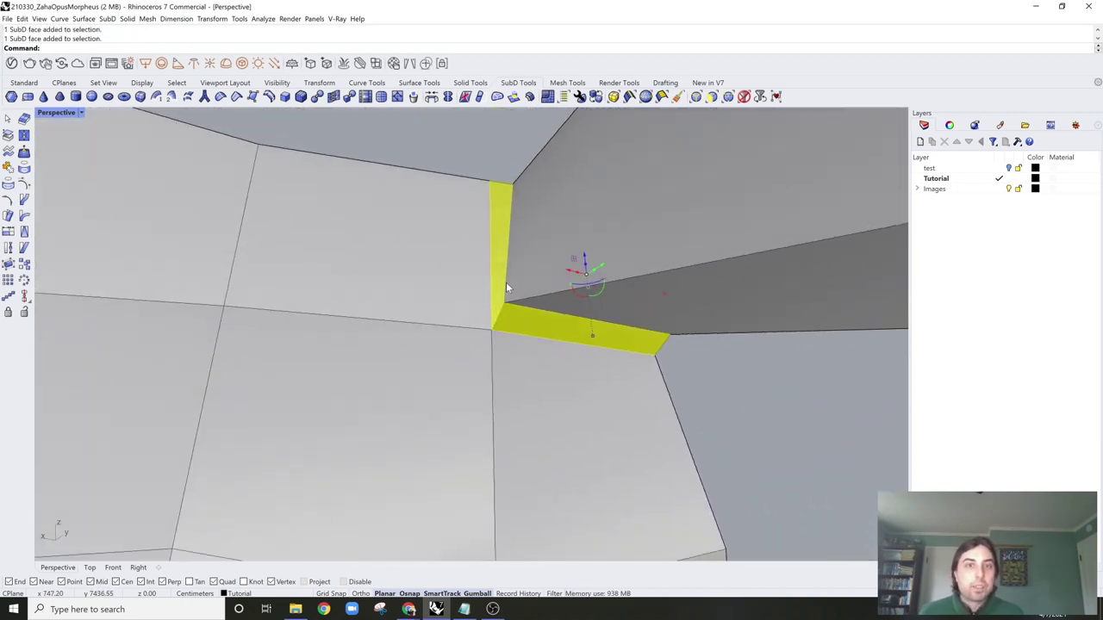
{"action": "left_click", "coordinate": [685, 350]}
Step: Try to move the inner side-wall face directly below the bridge junction along one axis
{"action": "right_click_drag", "start_coordinate": [610, 346], "coordinate": [511, 372], "text": "shift"}
{"action": "left_click", "coordinate": [575, 372], "text": "ctrl+shift"}
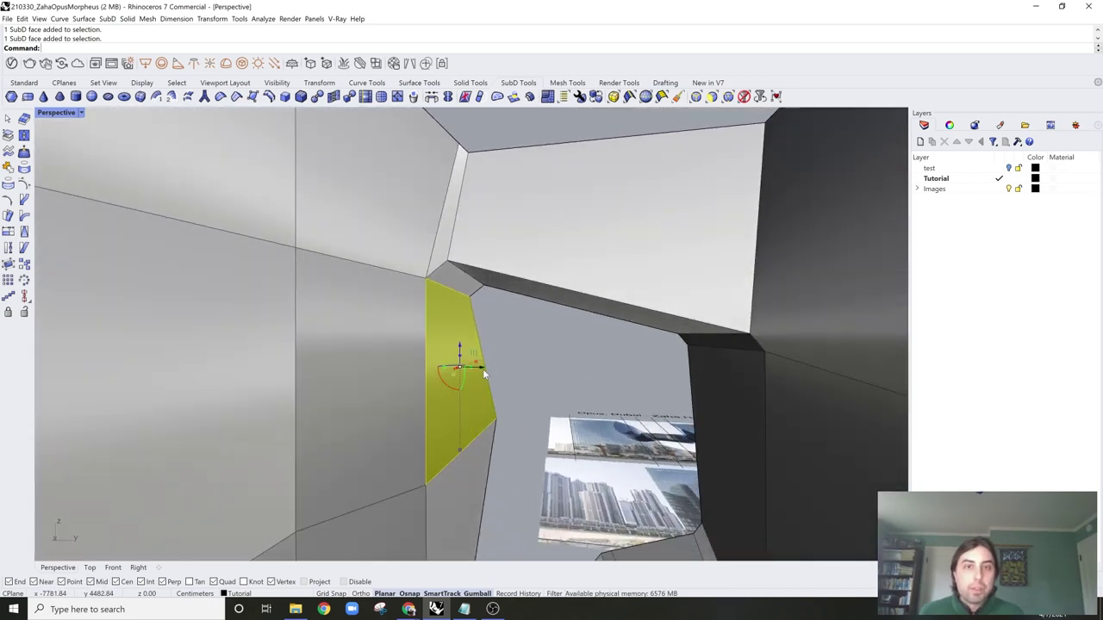
{"action": "left_click_drag", "start_coordinate": [483, 369], "coordinate": [569, 373]}
{"action": "right_click_drag", "start_coordinate": [599, 376], "coordinate": [560, 365]}
{"action": "right_click_drag", "start_coordinate": [560, 365], "coordinate": [402, 297], "text": "shift"}
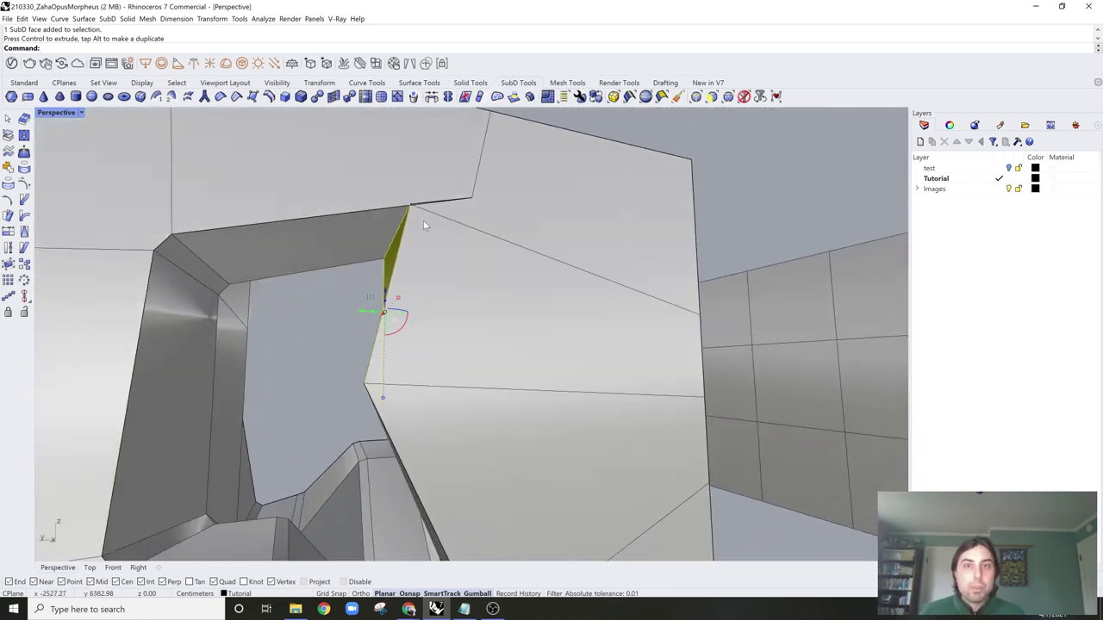
{"action": "key", "text": "ctrl+z"}
Step: Examine the narrow strip and bevelled faces at the bridge junction in smooth and flat SubD display
{"action": "right_click_drag", "start_coordinate": [444, 227], "coordinate": [508, 320]}
{"action": "scroll", "coordinate": [574, 246], "scroll_direction": "up", "scroll_amount": 4}
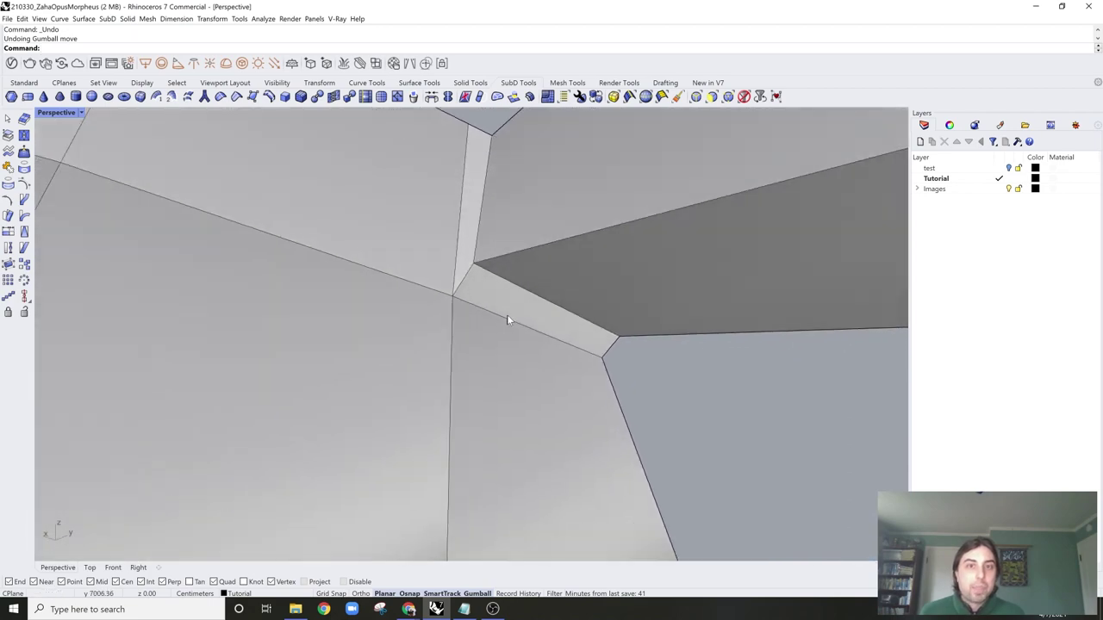
{"action": "right_click_drag", "start_coordinate": [464, 124], "coordinate": [428, 296]}
{"action": "key", "text": "Tab"}
{"action": "key", "text": "Tab"}
{"action": "scroll", "coordinate": [648, 290], "scroll_direction": "down", "scroll_amount": 5}
{"action": "key", "text": "Tab"}
{"action": "scroll", "coordinate": [475, 298], "scroll_direction": "up", "scroll_amount": 5}
{"action": "scroll", "coordinate": [427, 274], "scroll_direction": "up", "scroll_amount": 2}
Step: Insert a matching edge at the bridge's opposite end, from the junction vertex up to the wall's top edge
{"action": "key", "text": "Tab"}
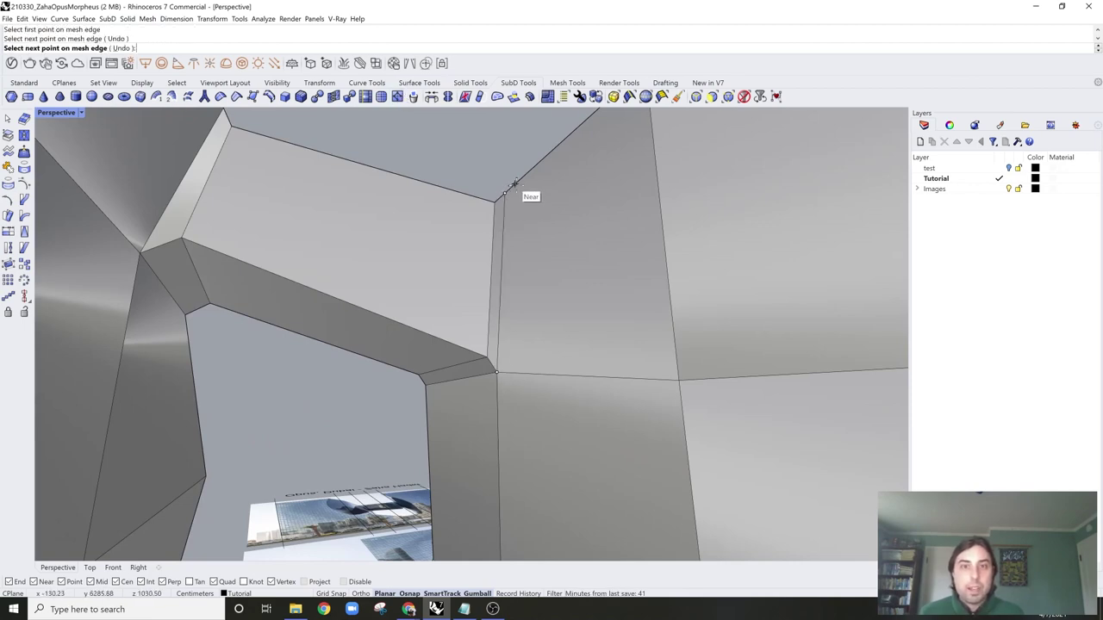
{"action": "right_click", "coordinate": [515, 185]}
{"action": "right_click_drag", "start_coordinate": [515, 184], "coordinate": [523, 294]}
Step: Insert a continuous edge from the new roof-edge points across the roof, down the outer walls and around the base to close the loop
{"action": "right_click", "coordinate": [524, 294]}
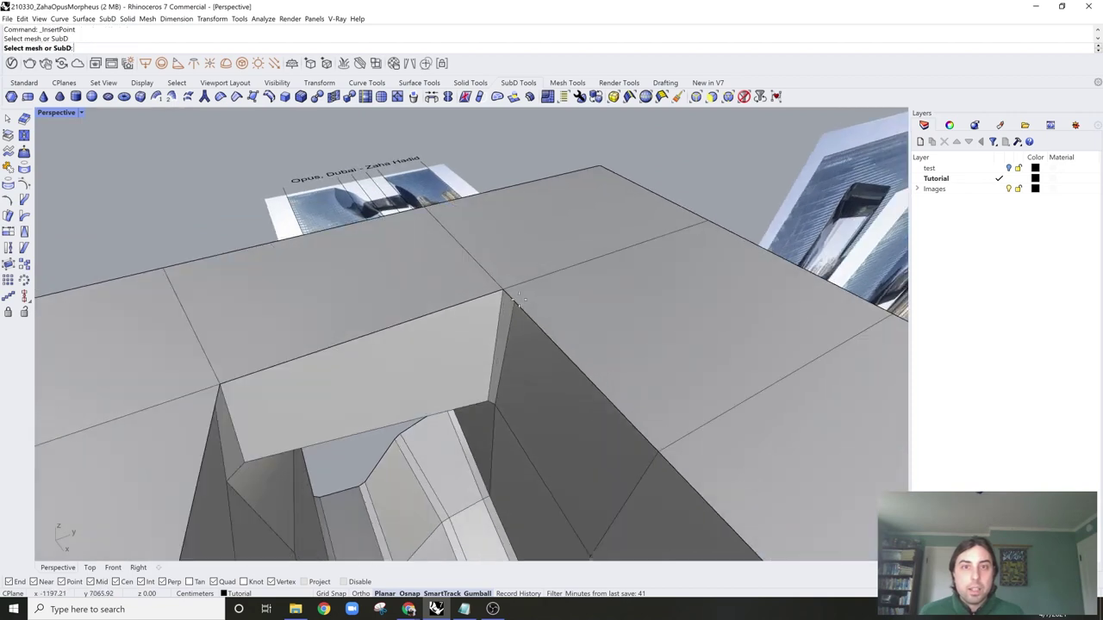
{"action": "right_click_drag", "start_coordinate": [614, 296], "coordinate": [531, 282]}
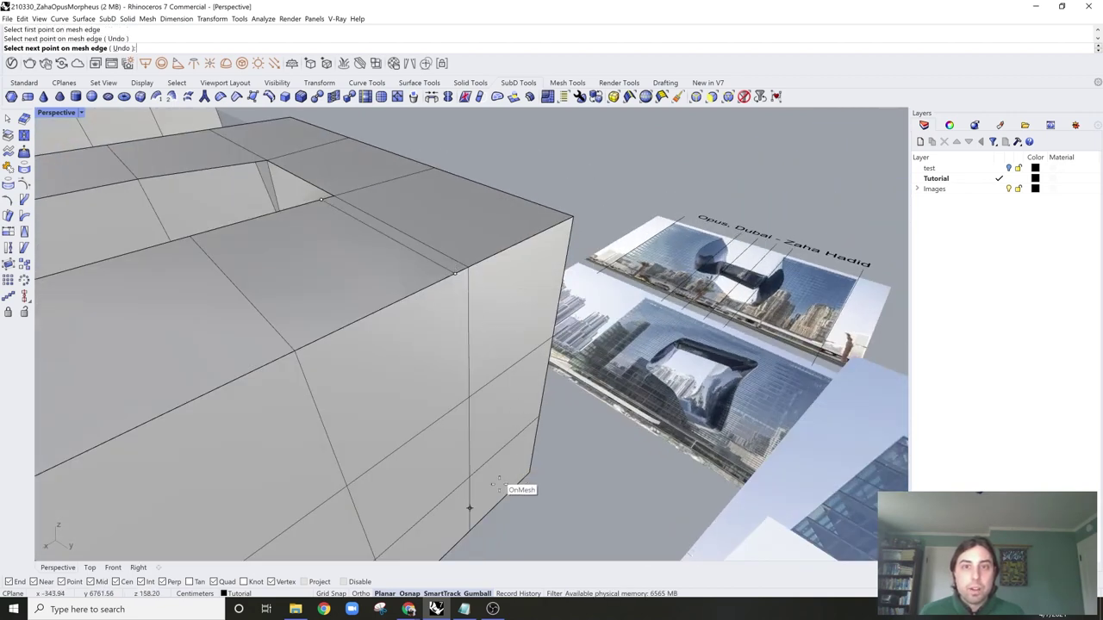
{"action": "right_click_drag", "start_coordinate": [464, 537], "coordinate": [436, 335]}
{"action": "right_click_drag", "start_coordinate": [423, 297], "coordinate": [478, 462]}
{"action": "scroll", "coordinate": [480, 333], "scroll_direction": "up", "scroll_amount": 6}
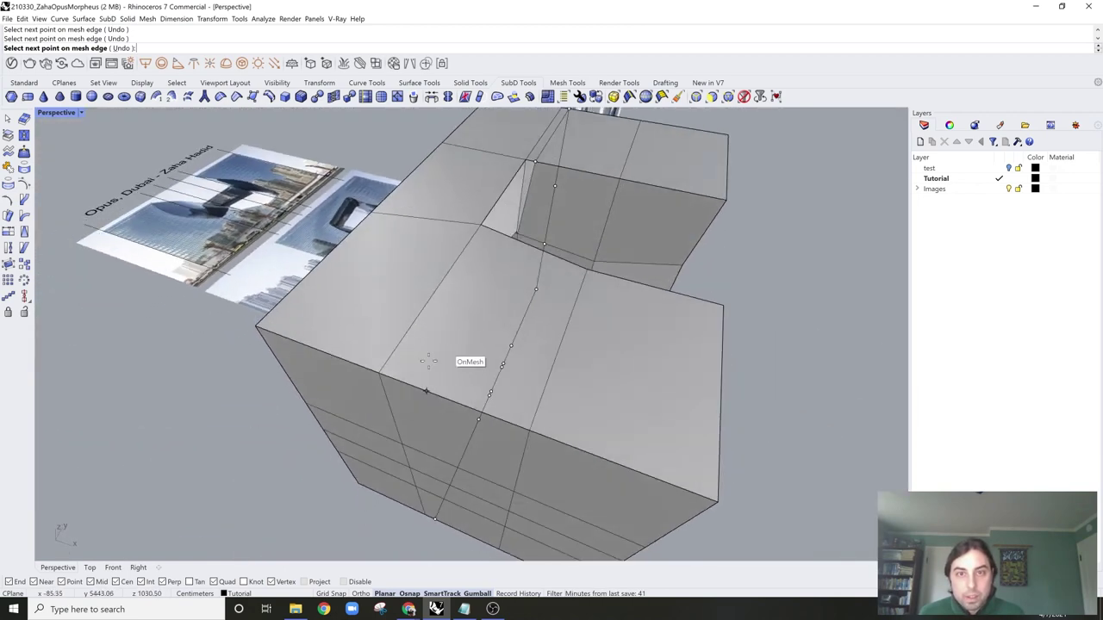
{"action": "scroll", "coordinate": [544, 274], "scroll_direction": "up", "scroll_amount": 5}
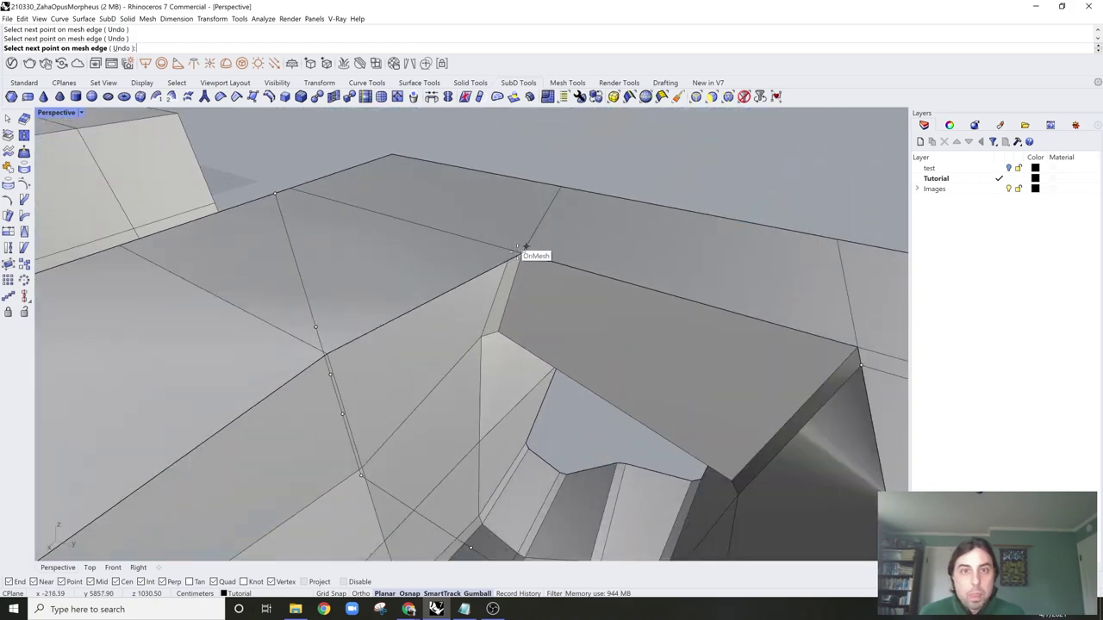
{"action": "left_click", "coordinate": [509, 259]}
{"action": "left_click", "coordinate": [510, 304]}
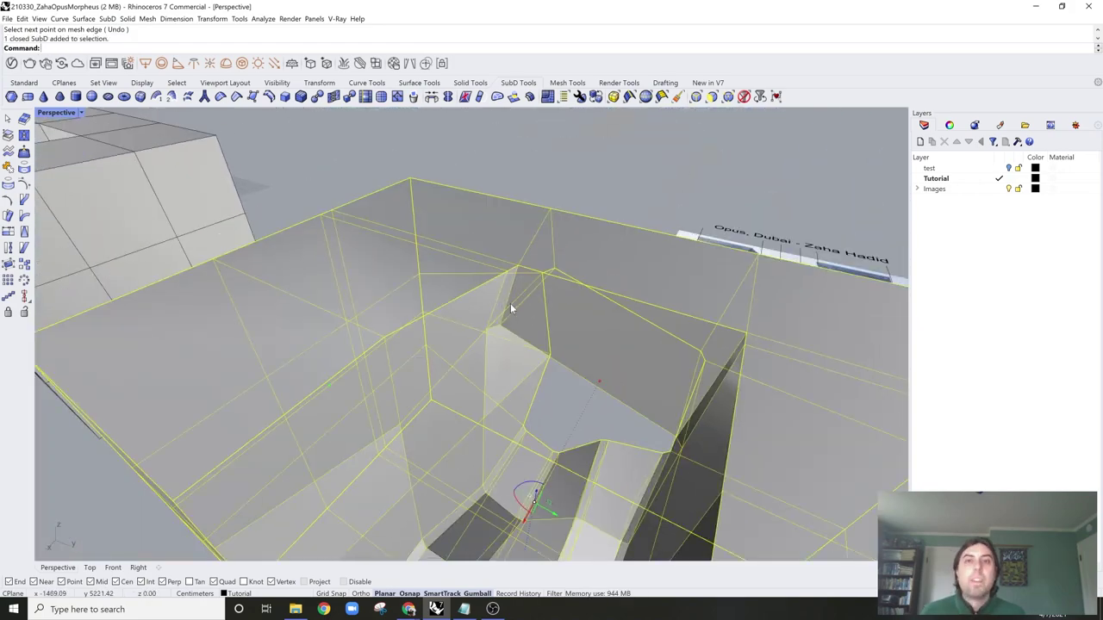
{"action": "scroll", "coordinate": [510, 304], "scroll_direction": "down", "scroll_amount": 3}
{"action": "left_click", "coordinate": [566, 204]}
Step: Review the building in smooth and flat SubD display and select the newly inserted edge loop
{"action": "key", "text": "Tab"}
{"action": "right_click_drag", "start_coordinate": [571, 305], "coordinate": [567, 344]}
{"action": "key", "text": "Tab"}
{"action": "key", "text": "Tab"}
{"action": "scroll", "coordinate": [457, 269], "scroll_direction": "up", "scroll_amount": 2}
{"action": "double_click", "coordinate": [454, 278], "text": "ctrl+shift"}
{"action": "key", "text": "Tab"}
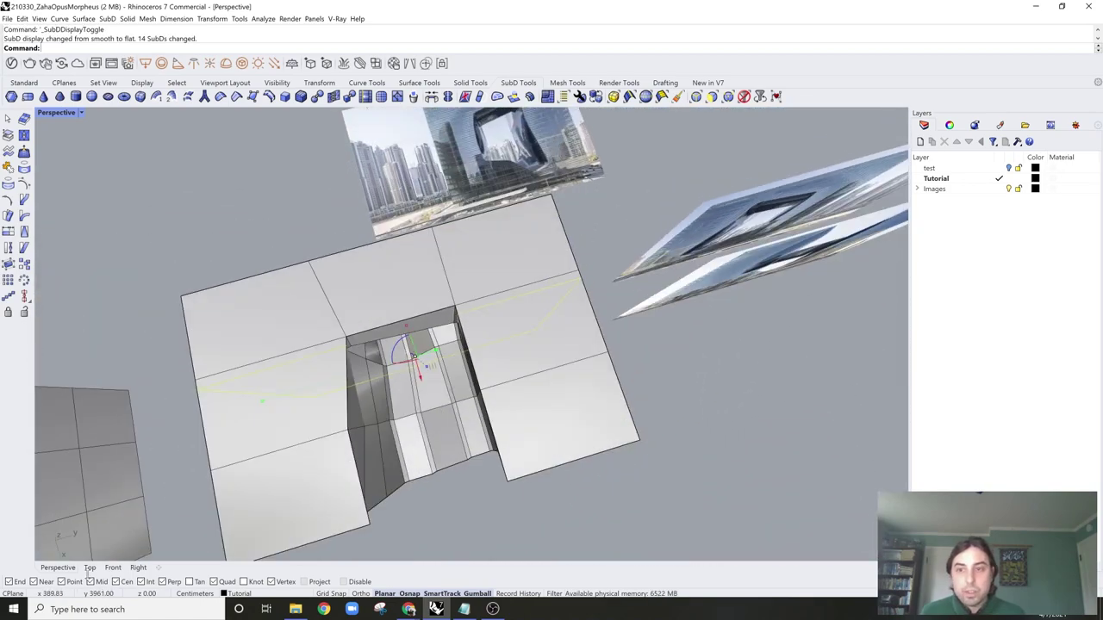
Step: Zoom to the selected edge loop in the top view and examine how straight it runs through the building
{"action": "left_click", "coordinate": [89, 567]}
{"action": "key", "text": "ctrl+alt+e"}
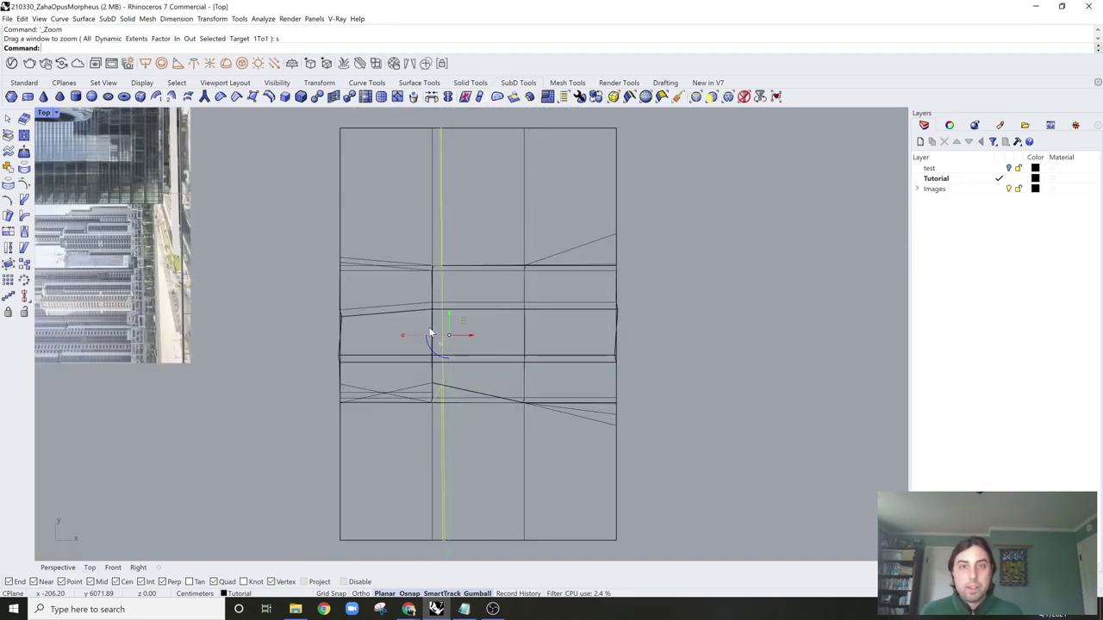
{"action": "scroll", "coordinate": [443, 140], "scroll_direction": "up", "scroll_amount": 5}
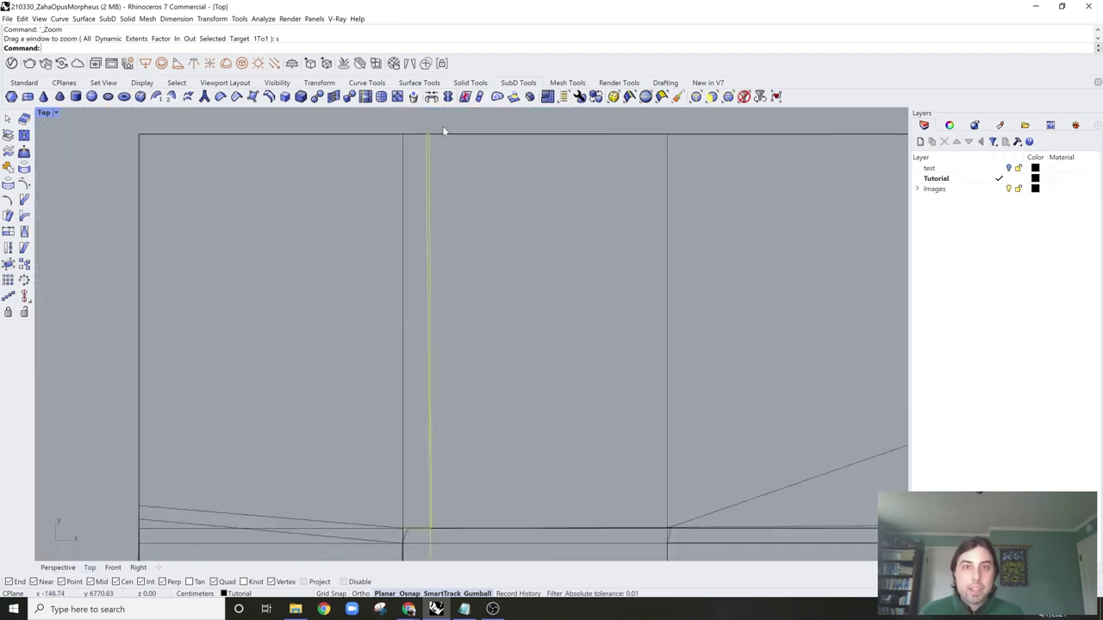
{"action": "scroll", "coordinate": [415, 146], "scroll_direction": "down", "scroll_amount": 8}
{"action": "right_click_drag", "start_coordinate": [451, 394], "coordinate": [463, 224]}
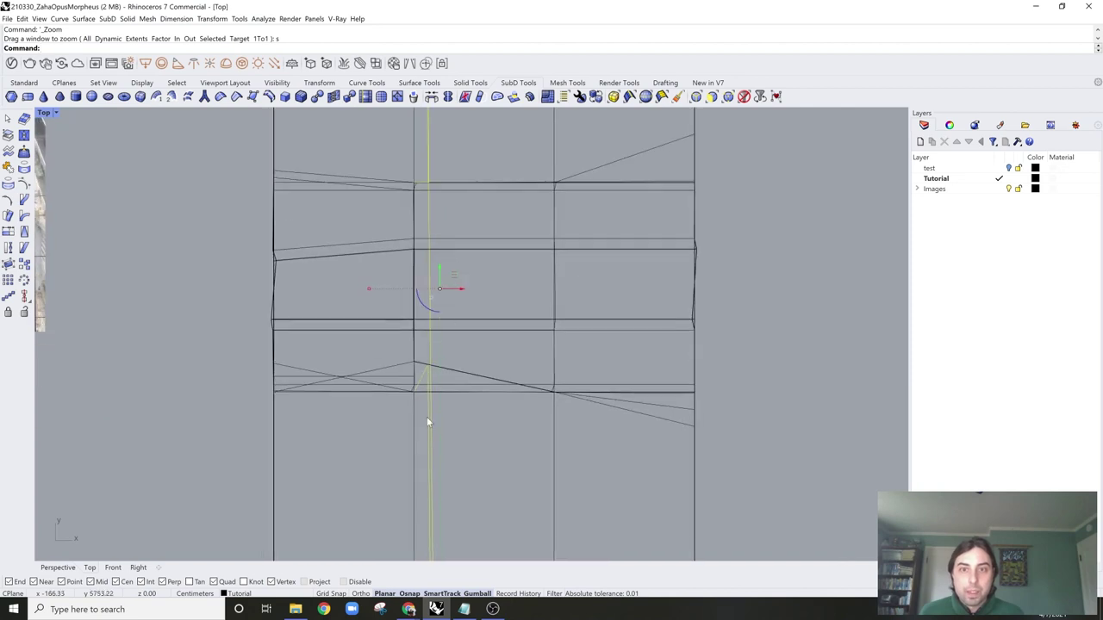
{"action": "right_click_drag", "start_coordinate": [439, 482], "coordinate": [441, 327]}
{"action": "right_click_drag", "start_coordinate": [434, 241], "coordinate": [443, 365]}
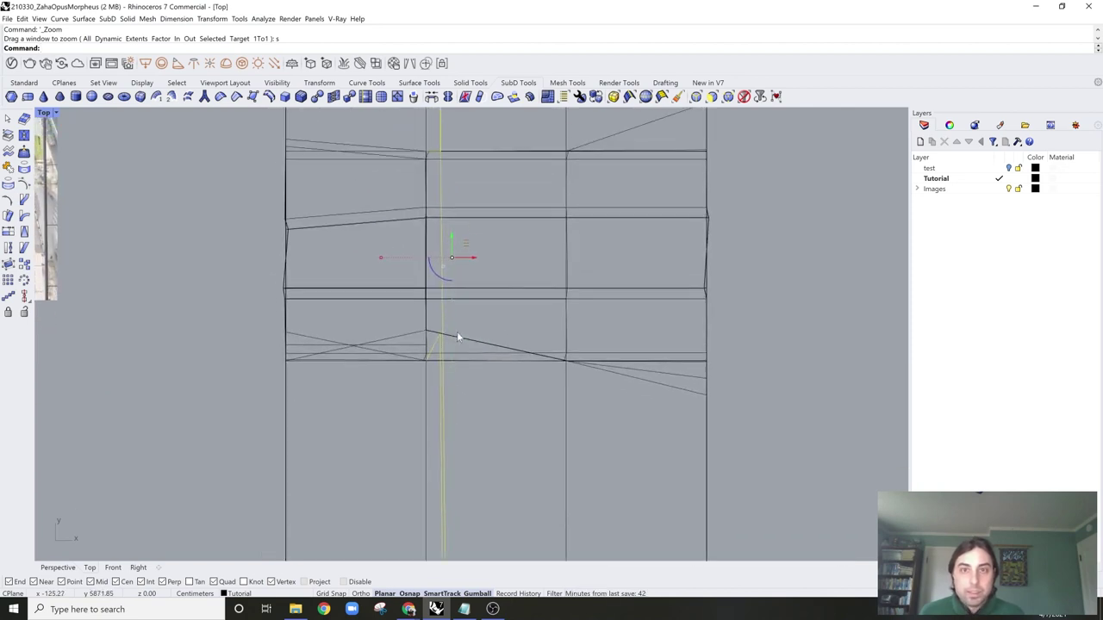
{"action": "right_click_drag", "start_coordinate": [460, 318], "coordinate": [460, 343]}
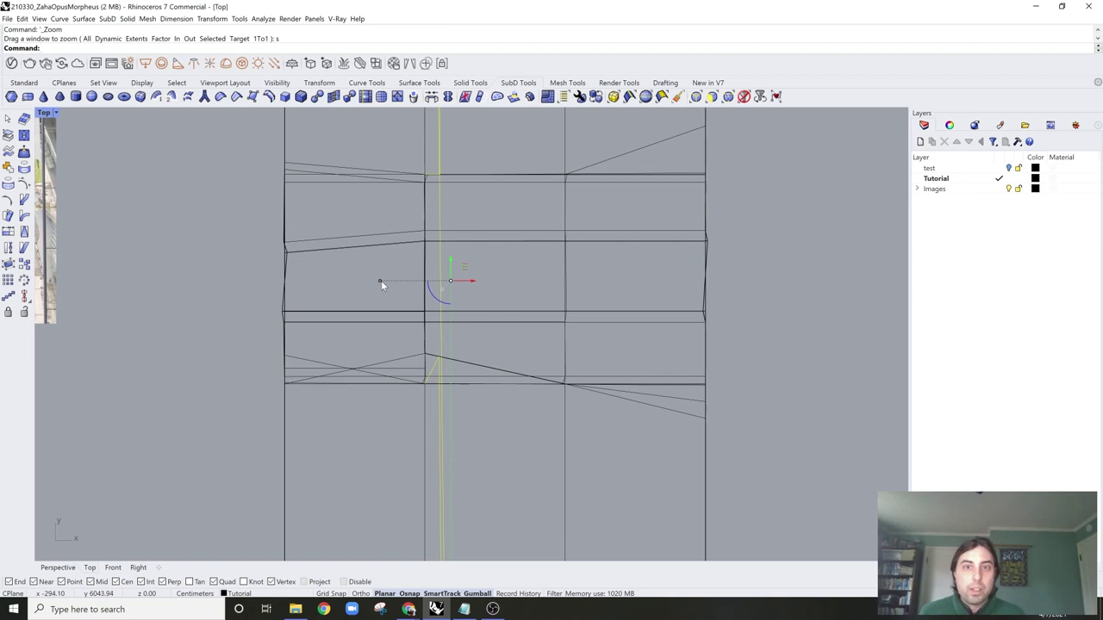
Step: Try to refine the loop selection by removing the short connecting edges at the opening's corners
{"action": "scroll", "coordinate": [431, 375], "scroll_direction": "up", "scroll_amount": 4}
{"action": "left_click", "coordinate": [431, 370], "text": "ctrl"}
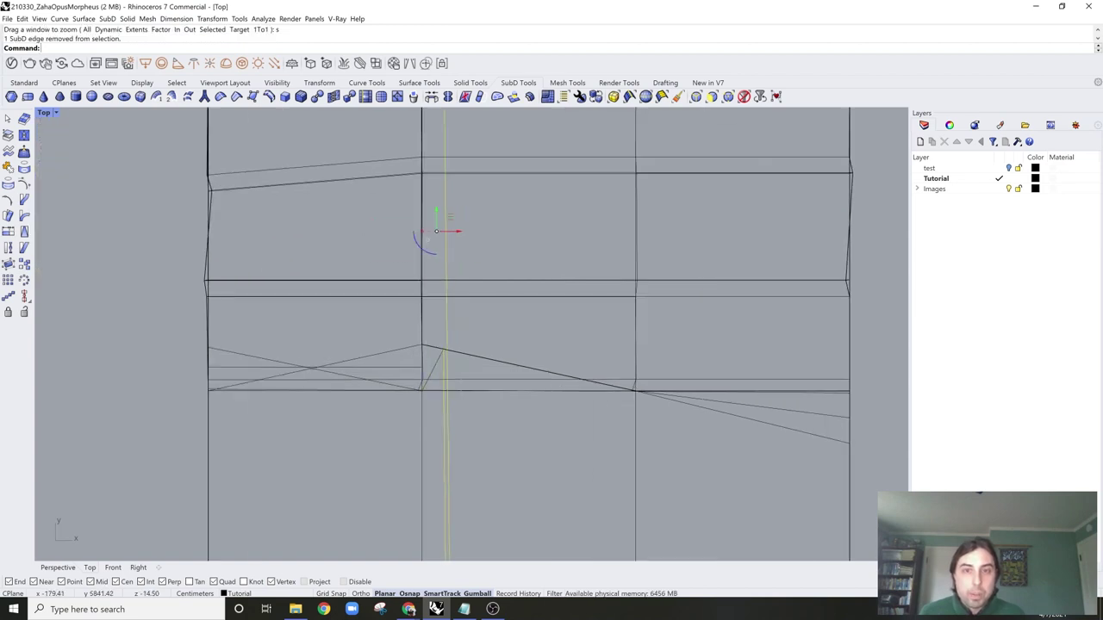
{"action": "scroll", "coordinate": [433, 371], "scroll_direction": "down", "scroll_amount": 2}
{"action": "right_click_drag", "start_coordinate": [504, 395], "coordinate": [508, 539]}
{"action": "right_click_drag", "start_coordinate": [464, 222], "coordinate": [458, 374]}
{"action": "scroll", "coordinate": [435, 388], "scroll_direction": "up", "scroll_amount": 5}
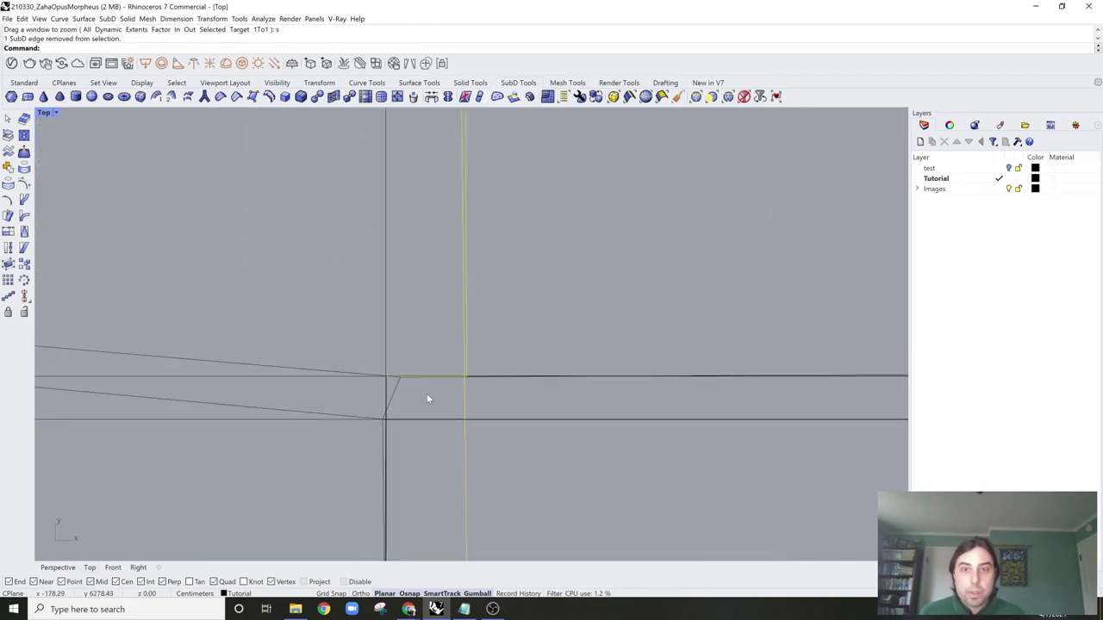
{"action": "left_click", "coordinate": [431, 377]}
{"action": "left_click_drag", "start_coordinate": [401, 410], "coordinate": [401, 409]}
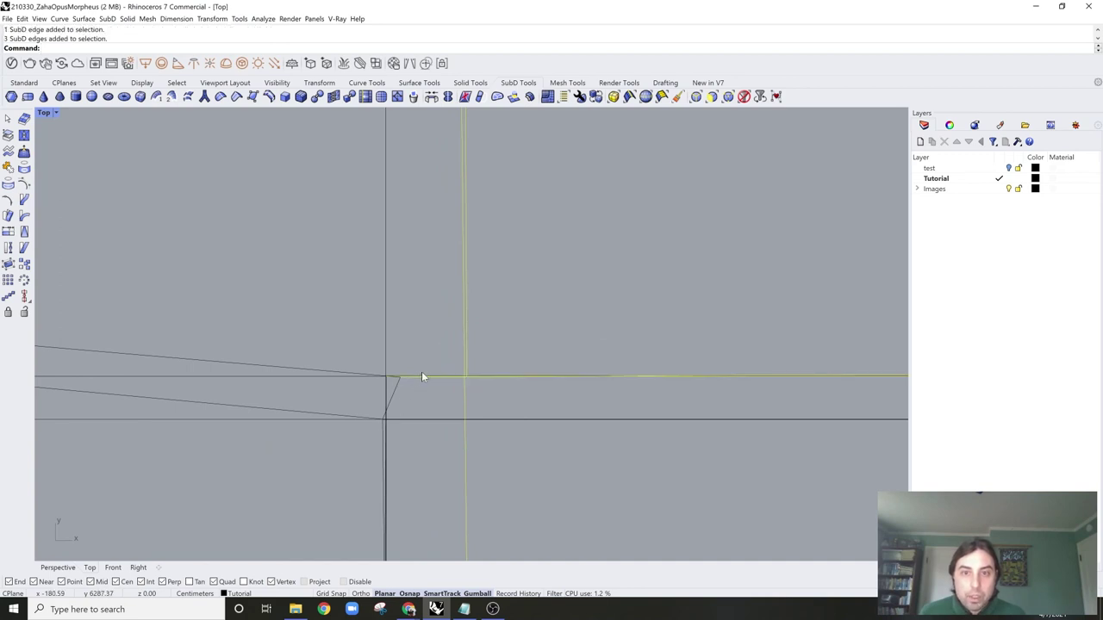
{"action": "left_click", "coordinate": [410, 377], "text": "ctrl"}
{"action": "left_click", "coordinate": [409, 377], "text": "ctrl"}
{"action": "scroll", "coordinate": [409, 384], "scroll_direction": "up", "scroll_amount": 4}
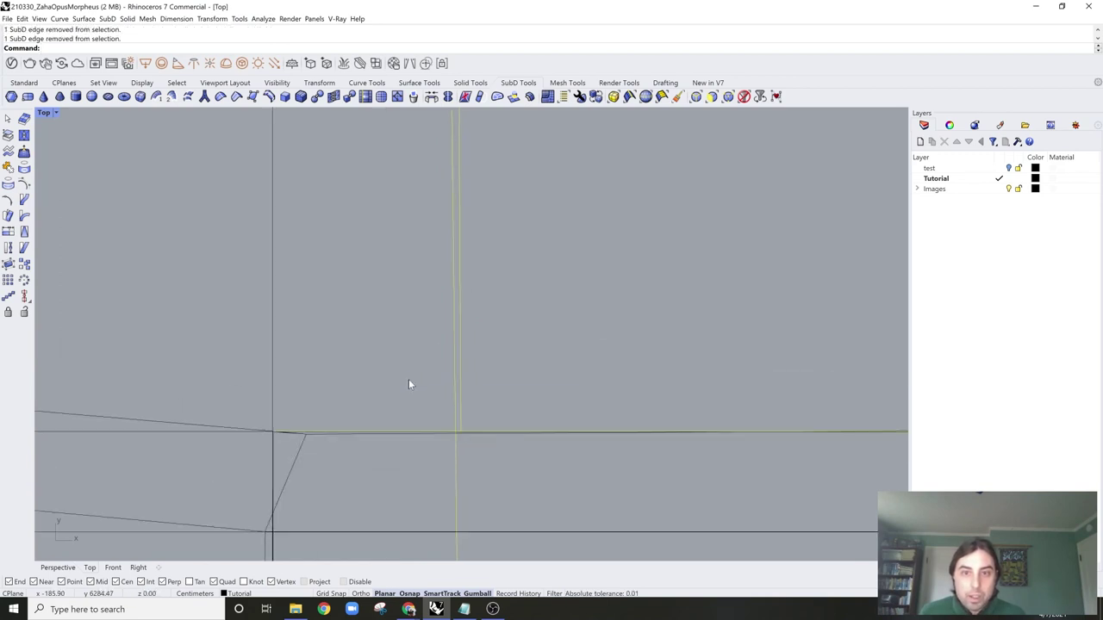
{"action": "double_click", "coordinate": [375, 431]}
{"action": "double_click", "coordinate": [285, 432], "text": "ctrl"}
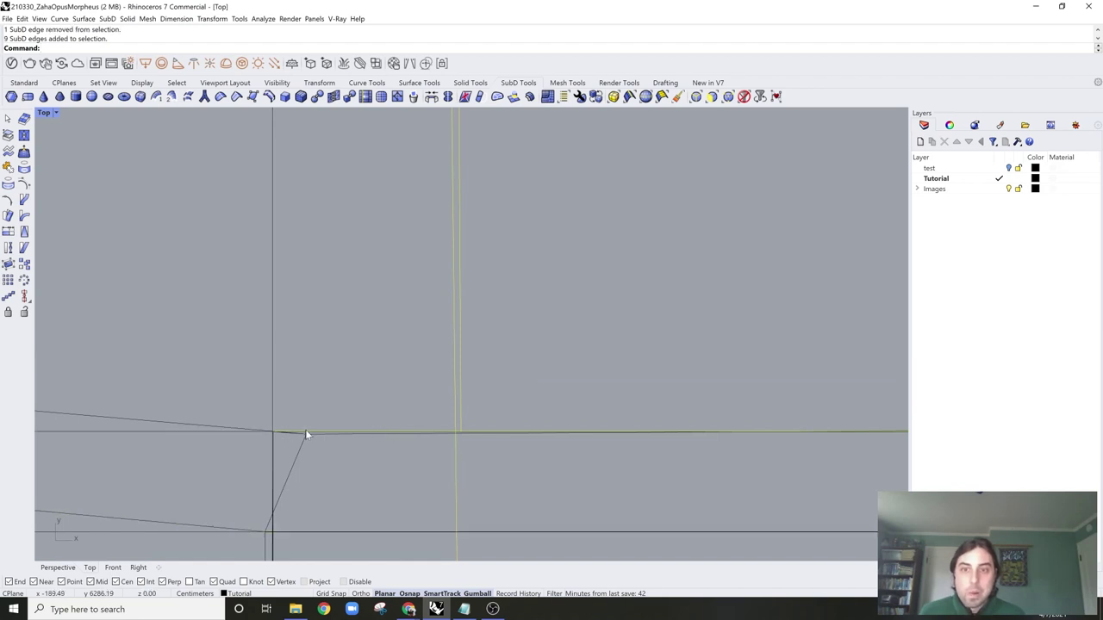
{"action": "scroll", "coordinate": [387, 410], "scroll_direction": "down", "scroll_amount": 12}
{"action": "left_click", "coordinate": [428, 415], "text": "ctrl+shift"}
{"action": "left_click", "coordinate": [428, 417], "text": "ctrl"}
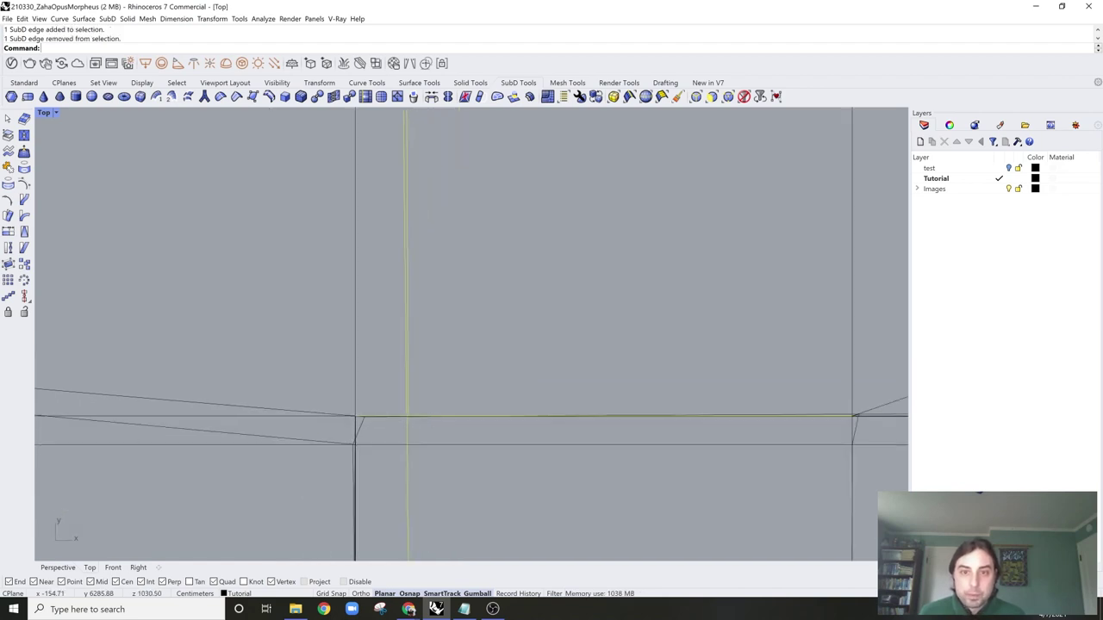
{"action": "scroll", "coordinate": [443, 384], "scroll_direction": "down", "scroll_amount": 5}
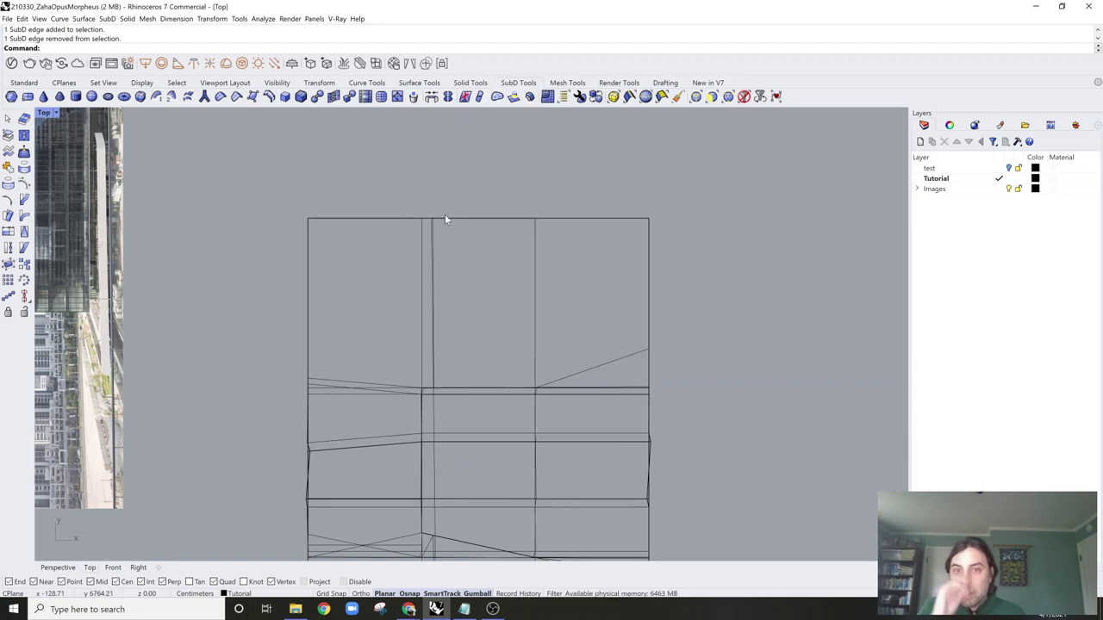
Step: Window-select the inserted loop's edges and vertices in the top view and scale them to 0 along X
{"action": "scroll", "coordinate": [445, 218], "scroll_direction": "down", "scroll_amount": 5}
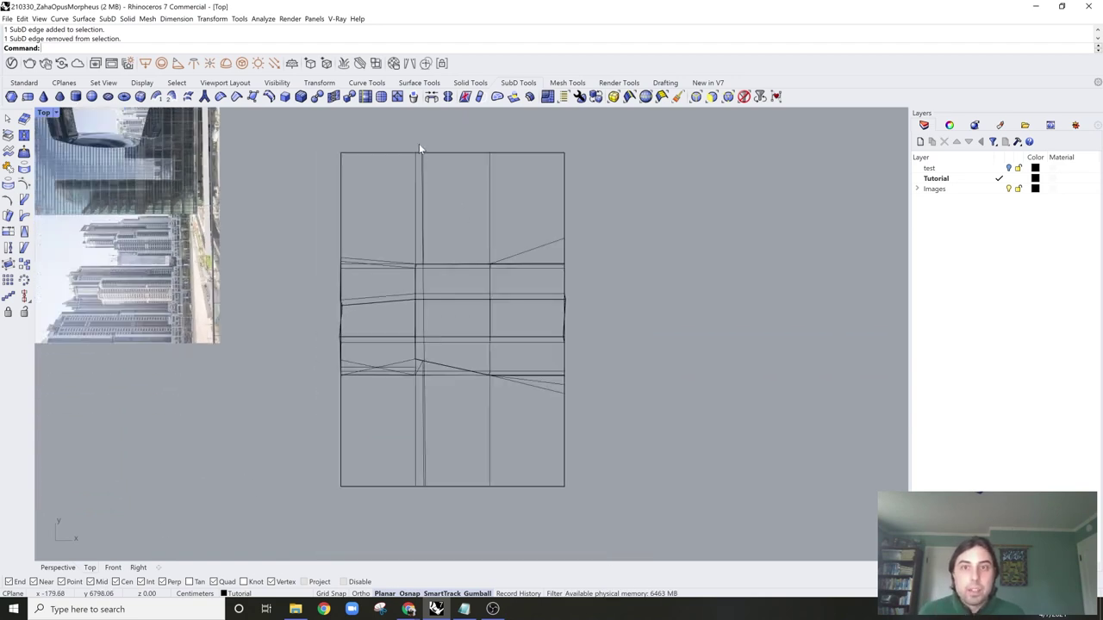
{"action": "left_click_drag", "start_coordinate": [419, 148], "coordinate": [450, 495]}
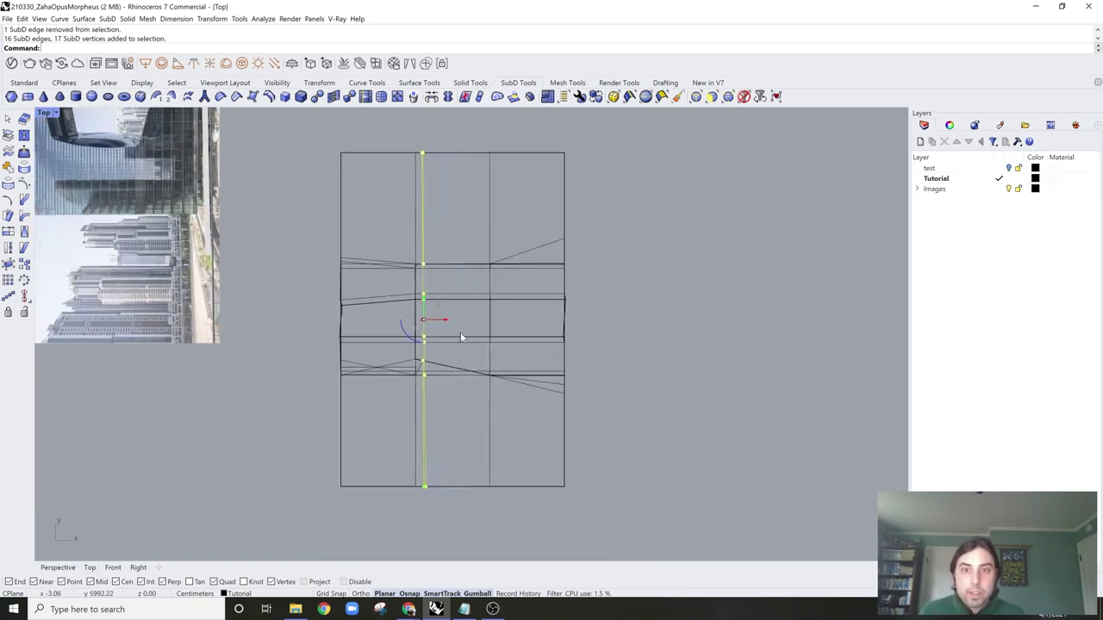
{"action": "scroll", "coordinate": [442, 325], "scroll_direction": "up", "scroll_amount": 3}
{"action": "scroll", "coordinate": [405, 323], "scroll_direction": "up", "scroll_amount": 3}
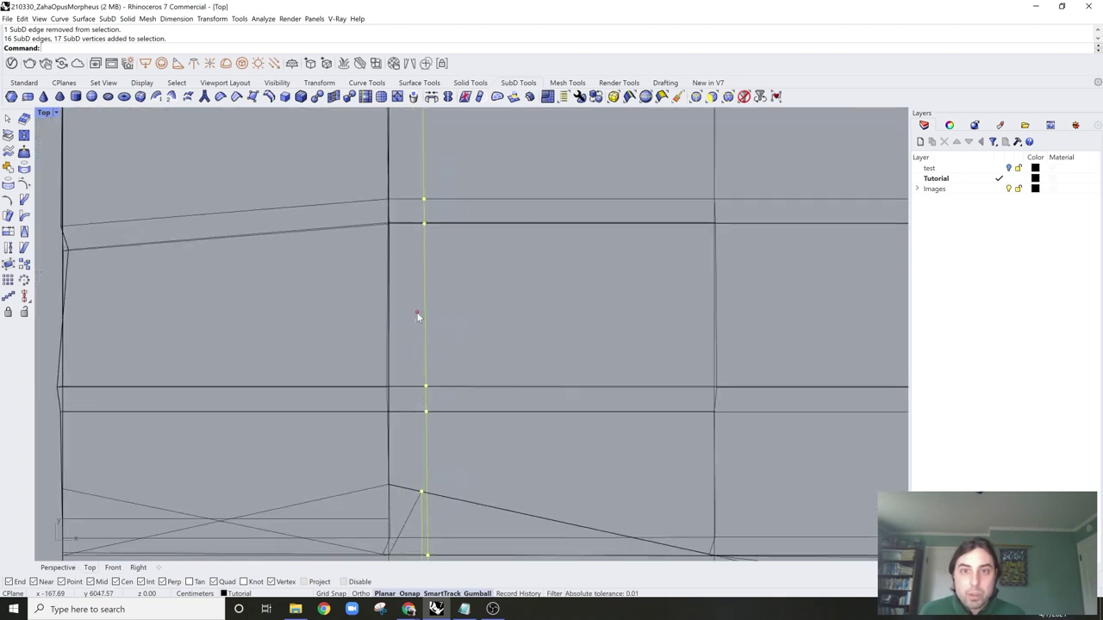
{"action": "left_click", "coordinate": [417, 317]}
{"action": "type", "text": "0"}
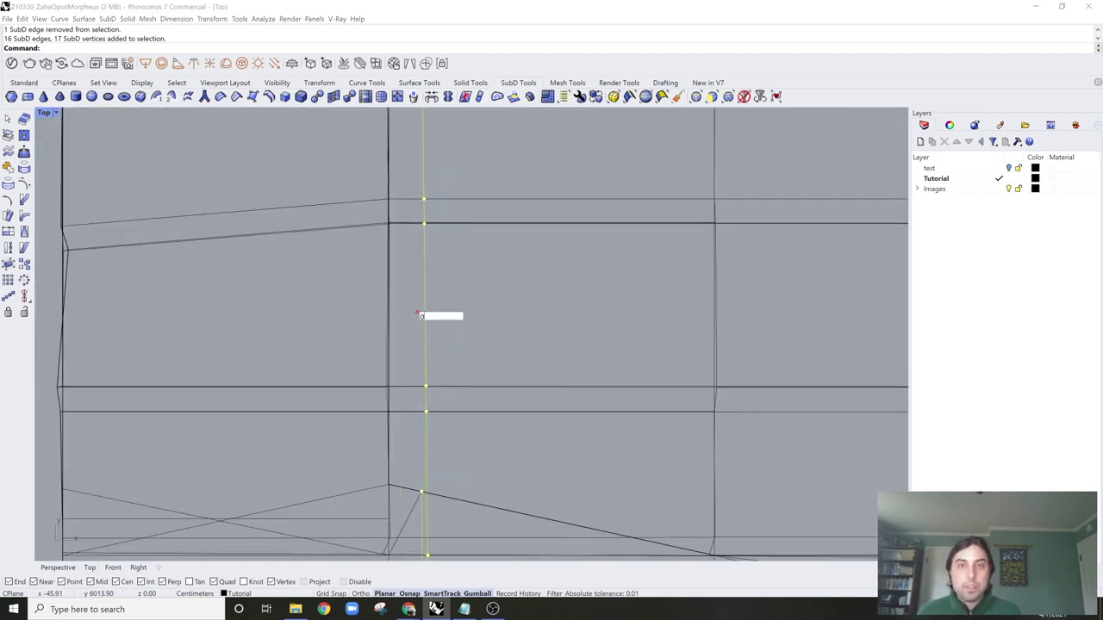
{"action": "key", "text": "Return"}
{"action": "scroll", "coordinate": [483, 267], "scroll_direction": "down", "scroll_amount": 4}
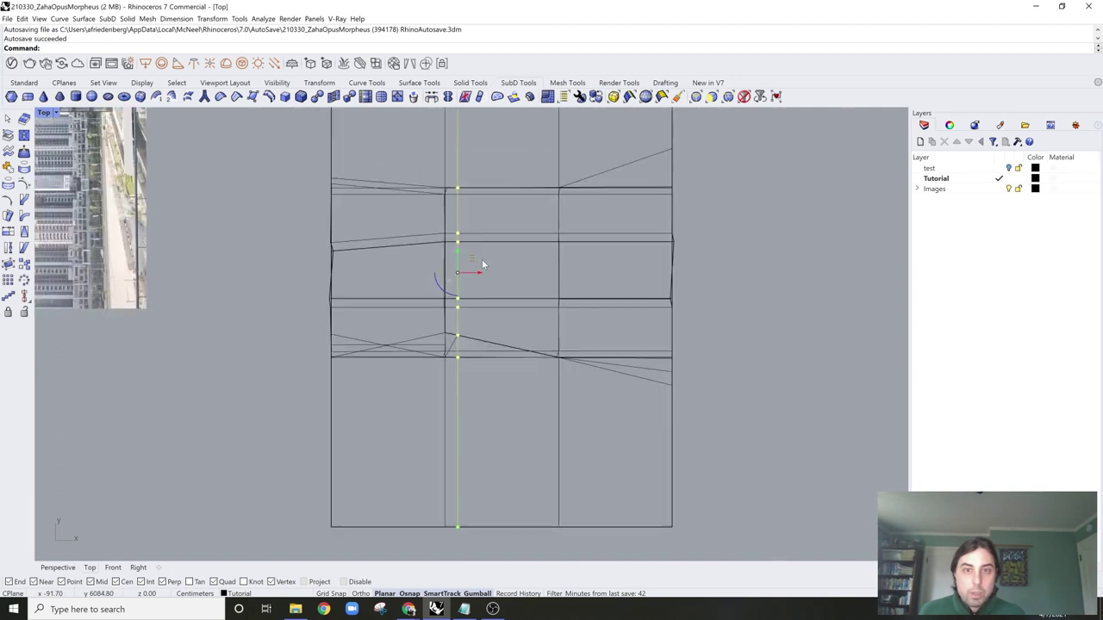
{"action": "scroll", "coordinate": [471, 215], "scroll_direction": "down", "scroll_amount": 2}
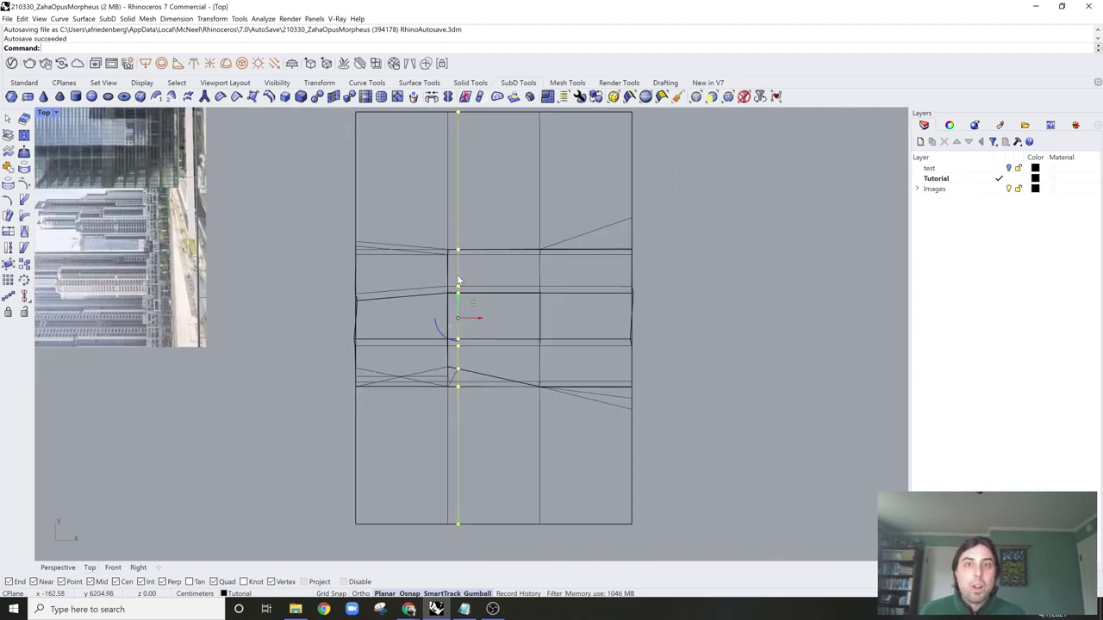
{"action": "scroll", "coordinate": [459, 384], "scroll_direction": "down", "scroll_amount": 2}
{"action": "left_click", "coordinate": [687, 346]}
Step: Window-select the building's two outer side edges one after the other in the top view to check their alignment
{"action": "right_click_drag", "start_coordinate": [687, 347], "coordinate": [652, 344]}
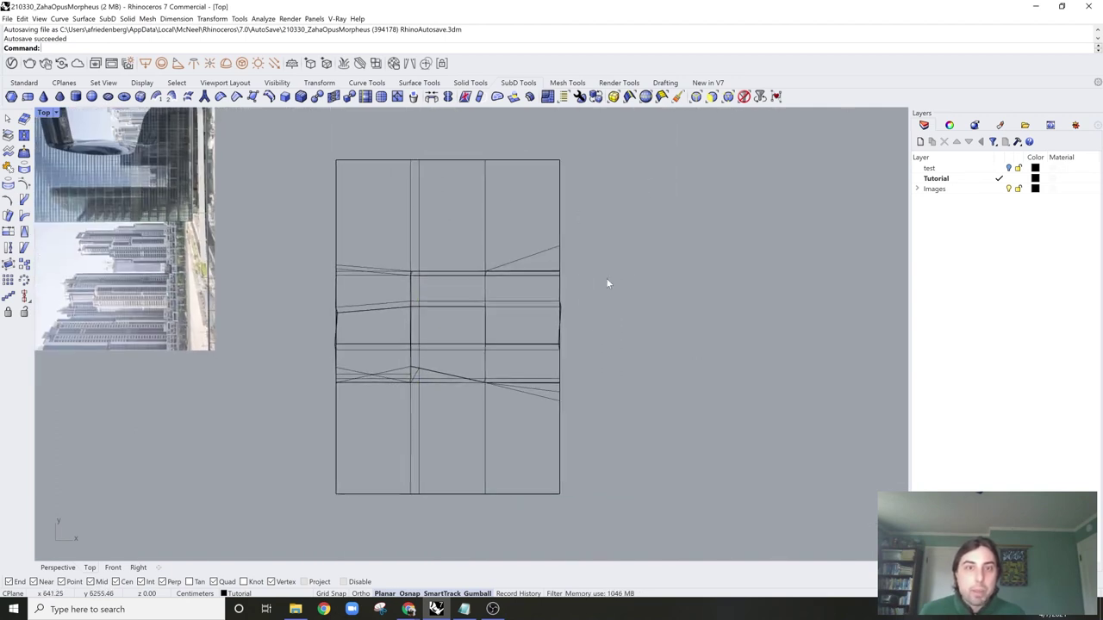
{"action": "left_click_drag", "start_coordinate": [554, 131], "coordinate": [672, 559]}
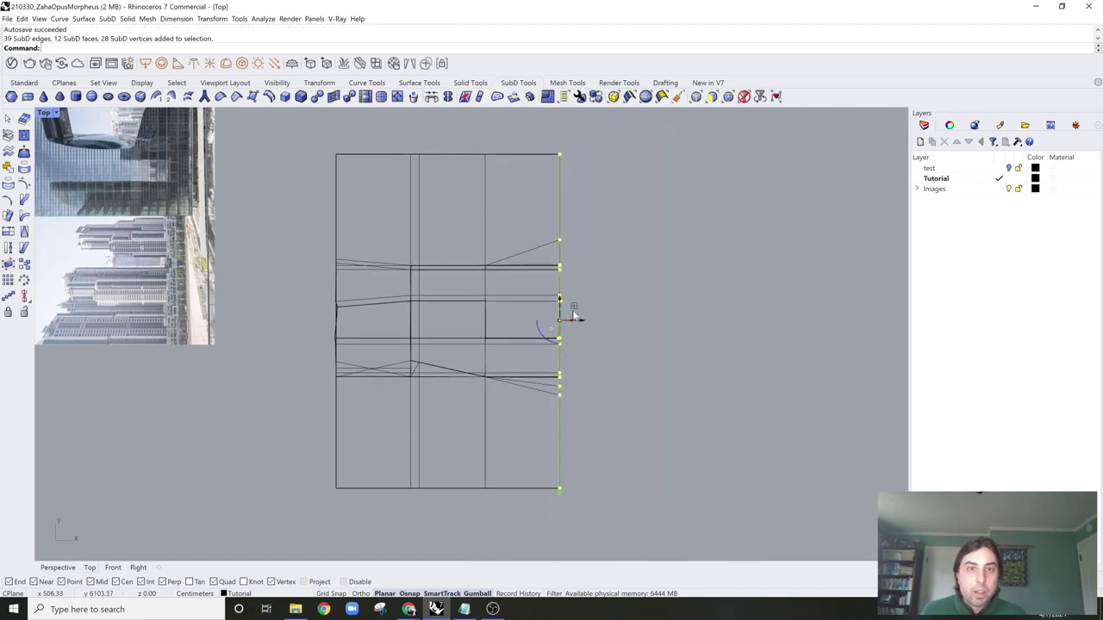
{"action": "left_click", "coordinate": [622, 382]}
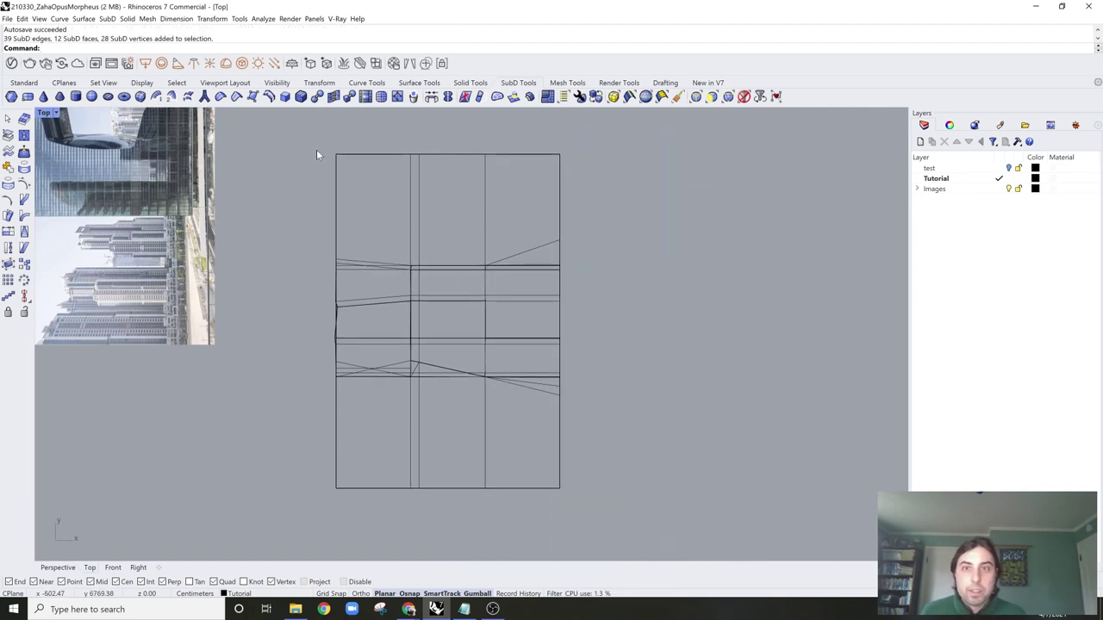
{"action": "left_click_drag", "start_coordinate": [316, 152], "coordinate": [386, 482]}
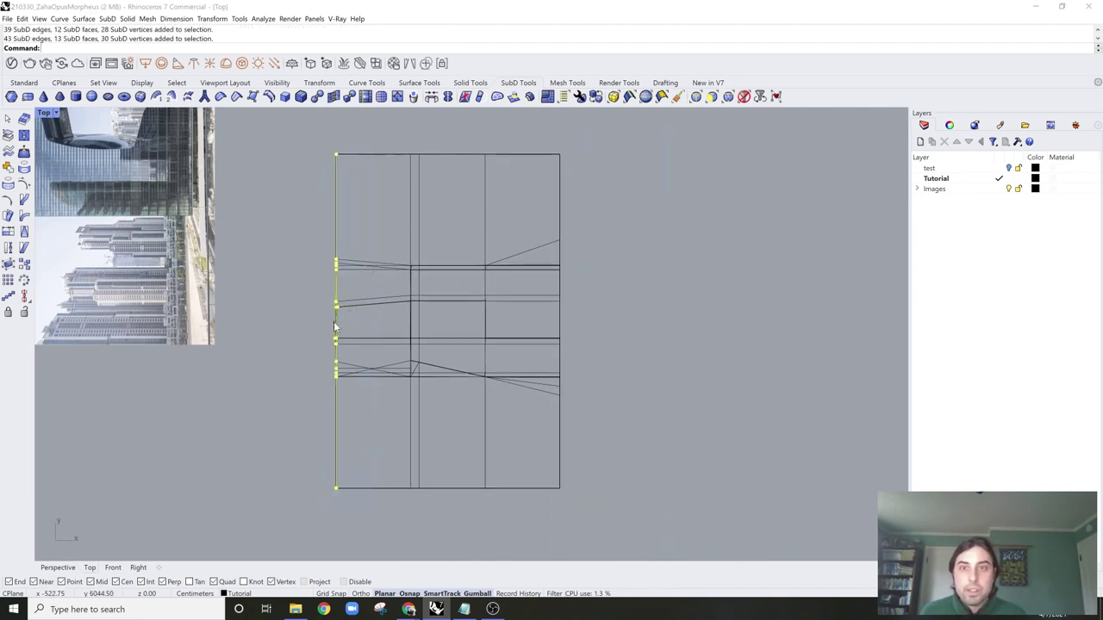
{"action": "left_click", "coordinate": [705, 420]}
{"action": "right_click_drag", "start_coordinate": [636, 378], "coordinate": [641, 393]}
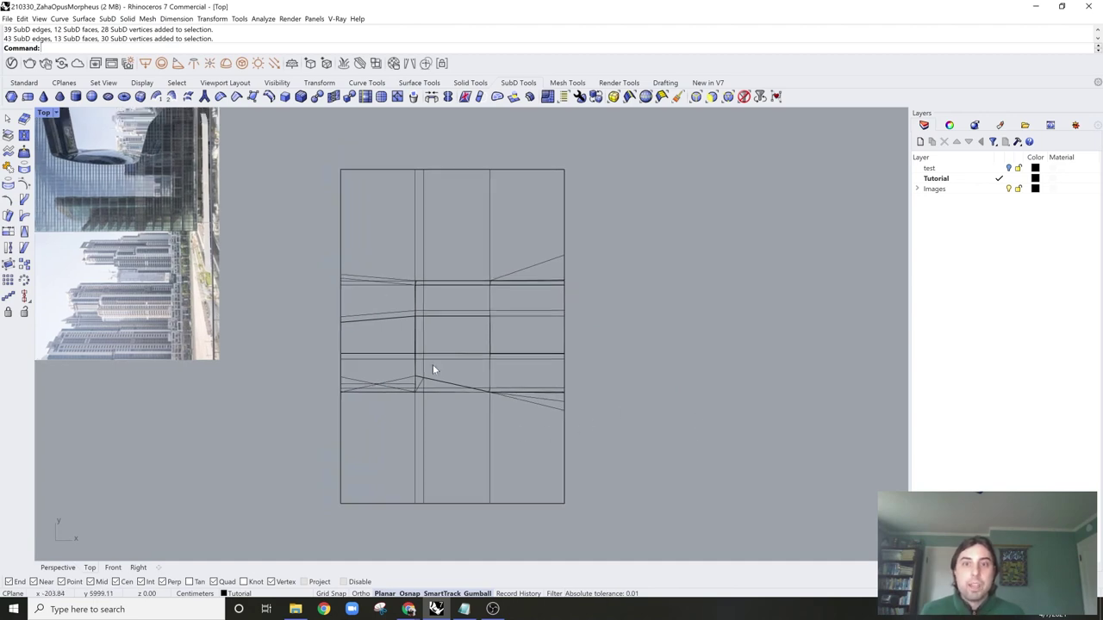
Step: Examine the opening's interior and lower corner in the perspective view, in both smooth and flat SubD display
{"action": "left_click", "coordinate": [57, 567]}
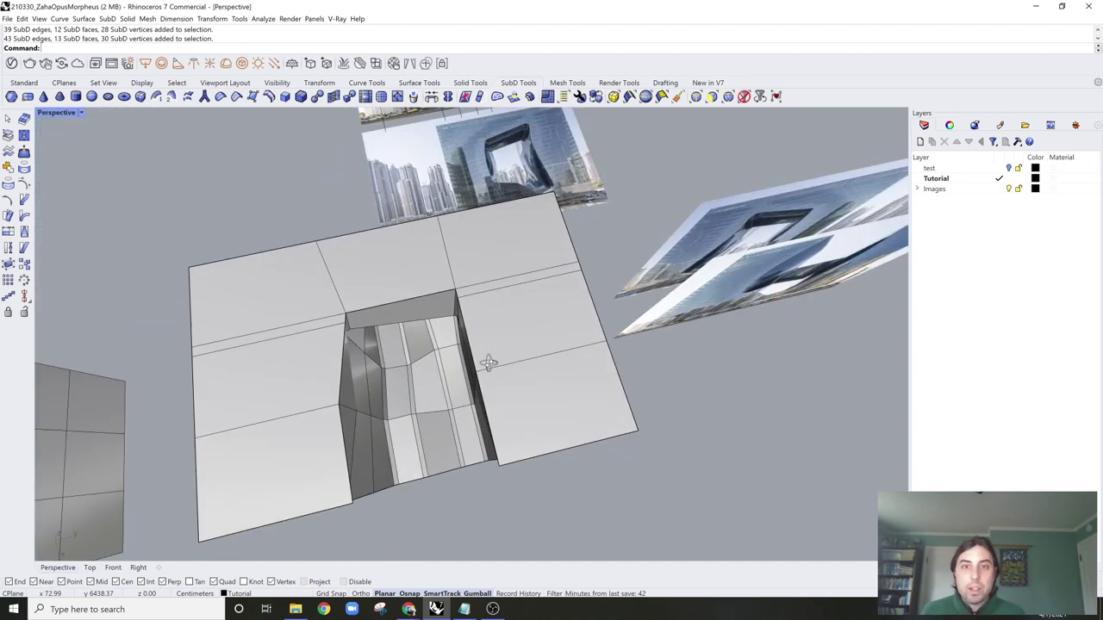
{"action": "key", "text": "Tab"}
{"action": "mouse_move", "coordinate": [487, 362]}
{"action": "right_mouse_down"}
{"action": "mouse_move", "coordinate": [430, 345]}
{"action": "mouse_move", "coordinate": [498, 347]}
{"action": "right_mouse_up"}
{"action": "scroll", "coordinate": [498, 345], "scroll_direction": "up", "scroll_amount": 3}
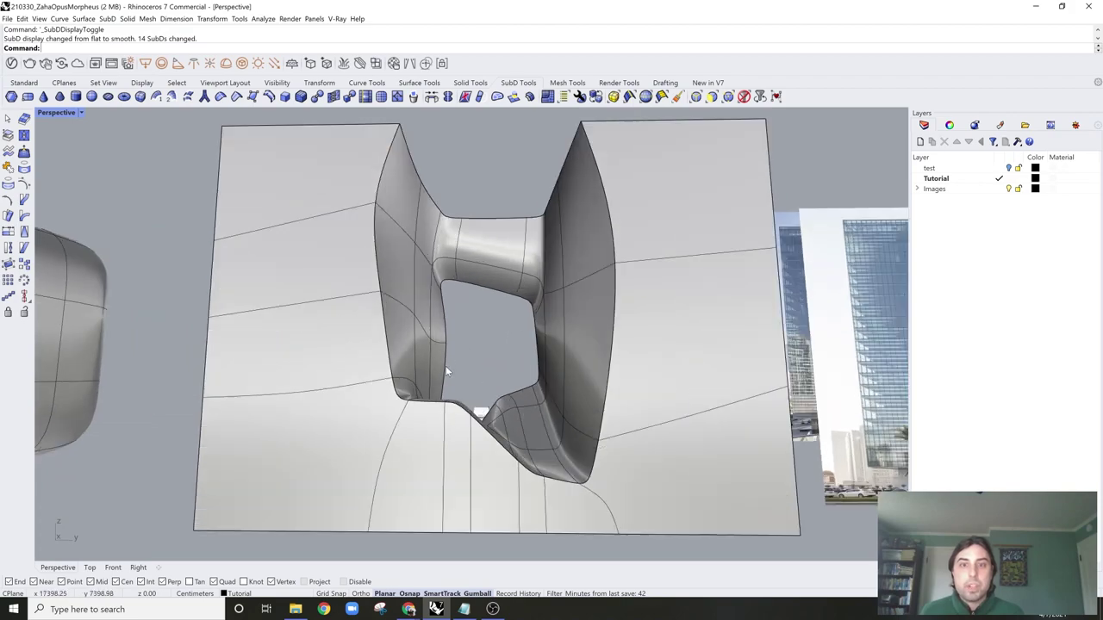
{"action": "key", "text": "Tab"}
{"action": "right_click_drag", "start_coordinate": [445, 384], "coordinate": [406, 518]}
{"action": "scroll", "coordinate": [406, 517], "scroll_direction": "up", "scroll_amount": 3}
{"action": "scroll", "coordinate": [391, 461], "scroll_direction": "down", "scroll_amount": 4}
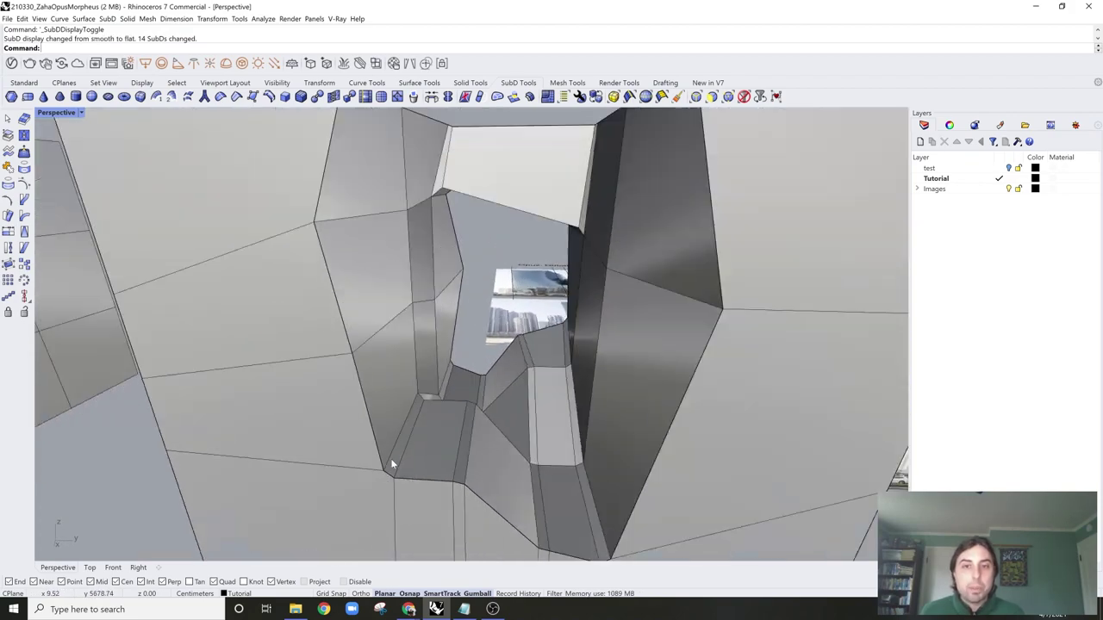
{"action": "right_click_drag", "start_coordinate": [392, 459], "coordinate": [450, 392]}
{"action": "scroll", "coordinate": [342, 359], "scroll_direction": "up", "scroll_amount": 4}
{"action": "scroll", "coordinate": [431, 319], "scroll_direction": "down", "scroll_amount": 5}
{"action": "scroll", "coordinate": [414, 399], "scroll_direction": "down", "scroll_amount": 2}
{"action": "right_click_drag", "start_coordinate": [379, 401], "coordinate": [370, 435]}
{"action": "scroll", "coordinate": [393, 431], "scroll_direction": "up", "scroll_amount": 4}
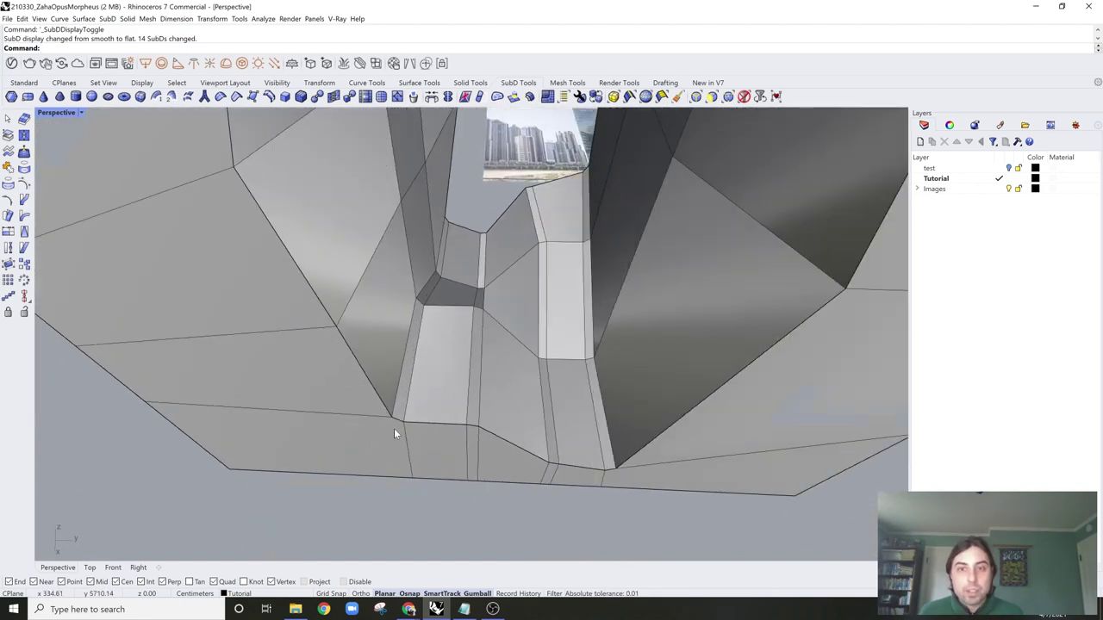
Step: Try to move the vertex at the opening's lower front corner slightly outward, and undo the move
{"action": "scroll", "coordinate": [394, 417], "scroll_direction": "up", "scroll_amount": 3}
{"action": "left_click", "coordinate": [393, 412]}
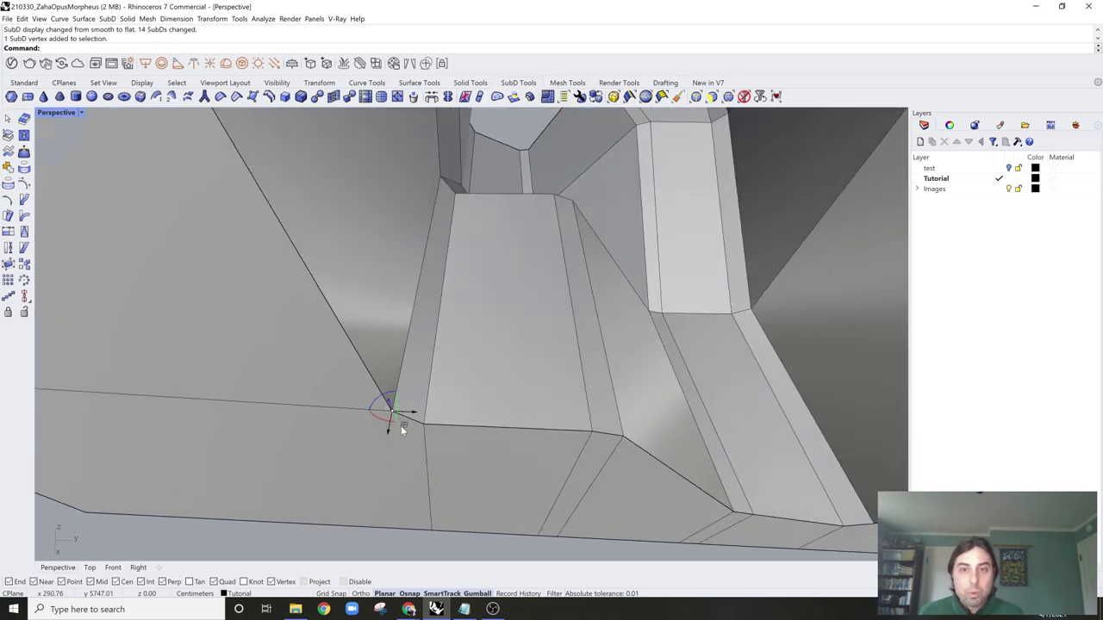
{"action": "left_click_drag", "start_coordinate": [388, 430], "coordinate": [389, 437]}
{"action": "key", "text": "ctrl+z"}
Step: Switch the building to smooth SubD display and compare its opening and bridge with the reference photo from the front
{"action": "scroll", "coordinate": [399, 429], "scroll_direction": "down", "scroll_amount": 6}
{"action": "right_click_drag", "start_coordinate": [404, 425], "coordinate": [438, 421]}
{"action": "scroll", "coordinate": [459, 401], "scroll_direction": "down", "scroll_amount": 7}
{"action": "key", "text": "Tab"}
{"action": "right_click_drag", "start_coordinate": [438, 422], "coordinate": [471, 417], "text": "shift"}
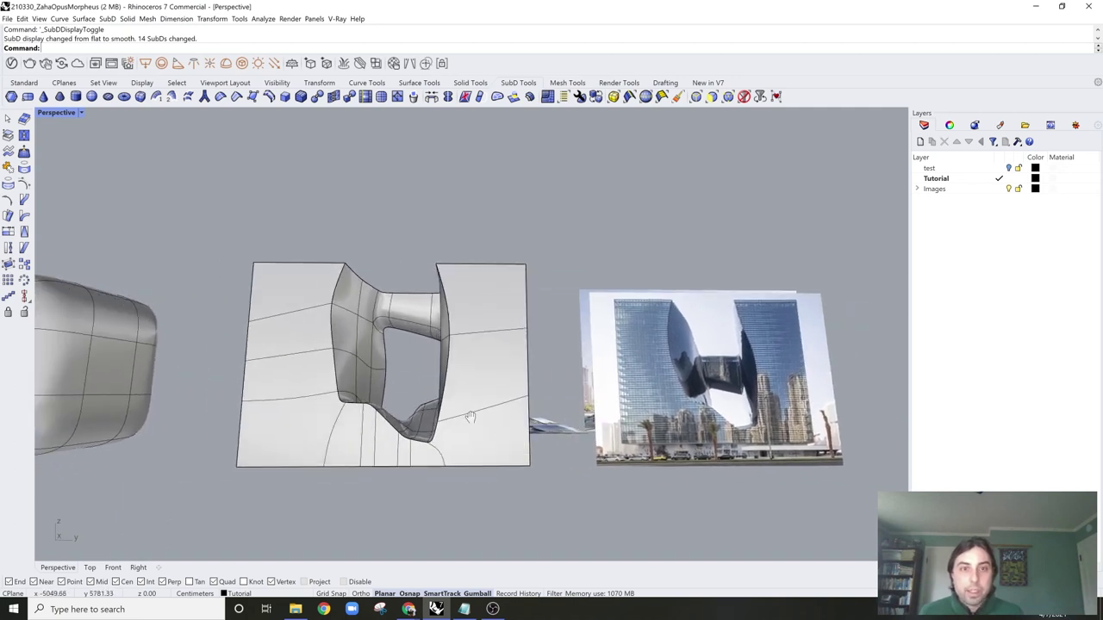
{"action": "scroll", "coordinate": [470, 417], "scroll_direction": "up", "scroll_amount": 3}
{"action": "left_click", "coordinate": [471, 414]}
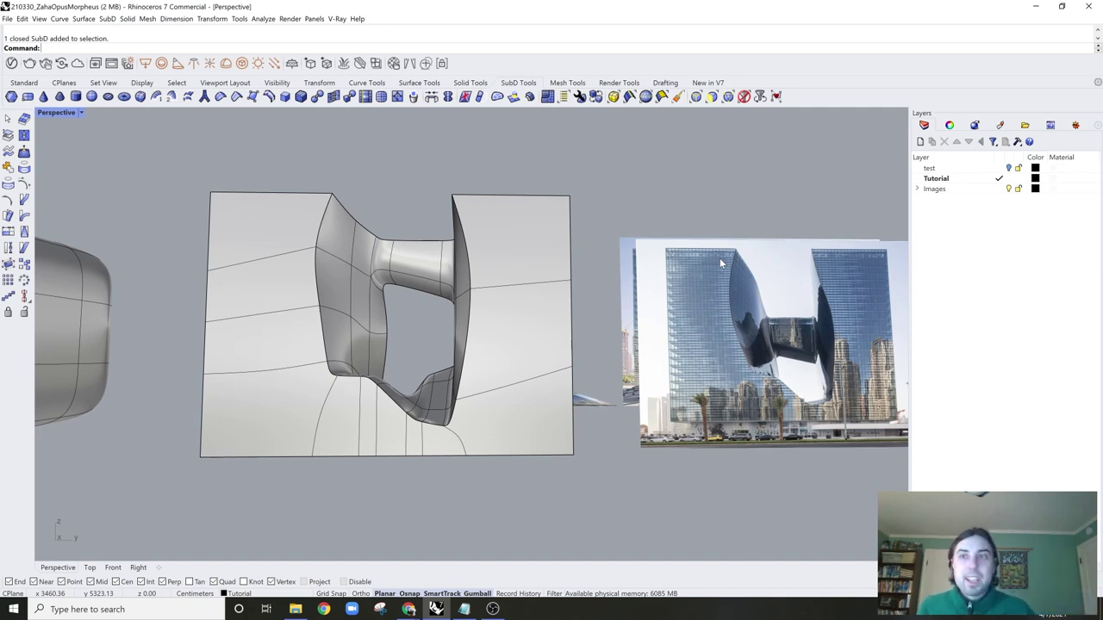
Step: Launch Grasshopper, place its window beside the model, and reframe the building in the remaining perspective view
{"action": "type", "text": "Grasshopper"}
{"action": "key", "text": "Return"}
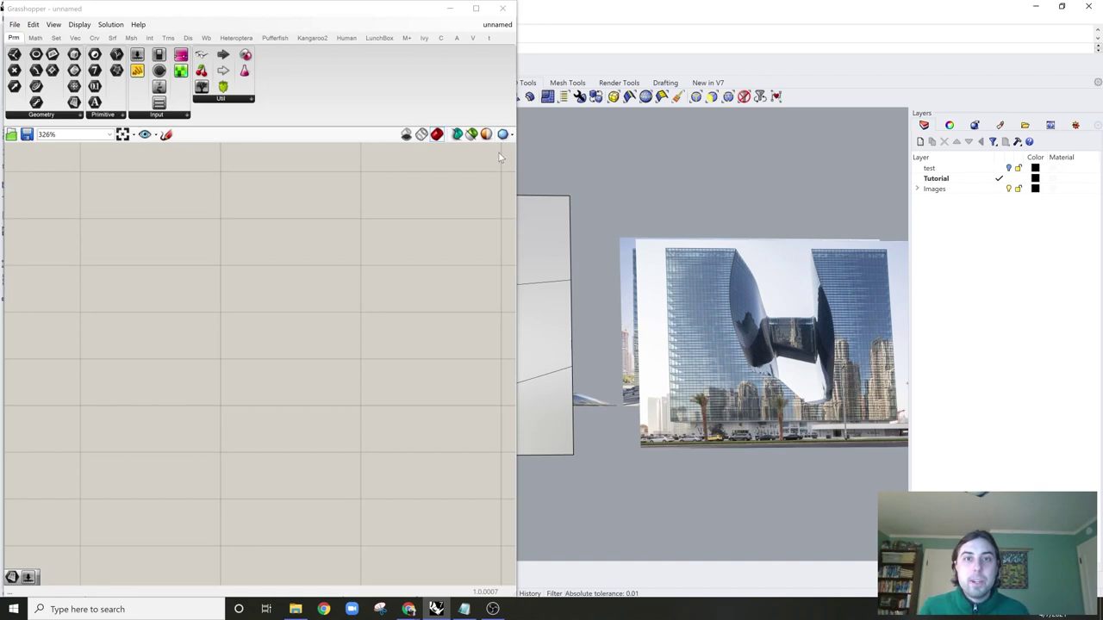
{"action": "left_click_drag", "start_coordinate": [428, 10], "coordinate": [1100, 81]}
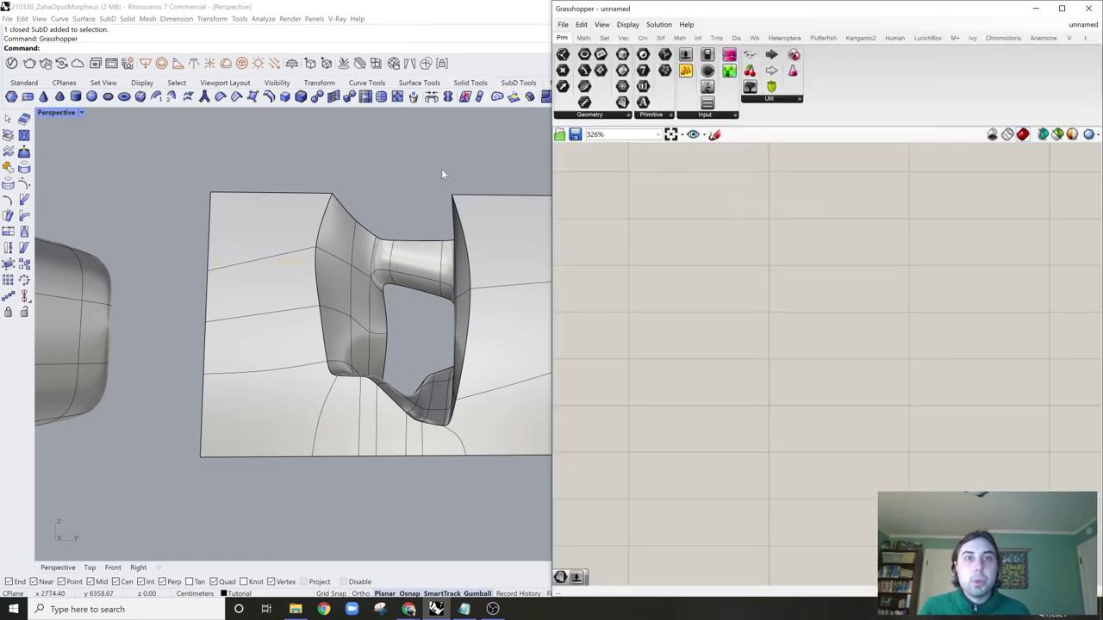
{"action": "right_click_drag", "start_coordinate": [482, 286], "coordinate": [366, 290]}
{"action": "right_click_drag", "start_coordinate": [521, 317], "coordinate": [297, 317], "text": "shift"}
{"action": "scroll", "coordinate": [460, 280], "scroll_direction": "up", "scroll_amount": 2}
{"action": "right_click_drag", "start_coordinate": [219, 382], "coordinate": [422, 377], "text": "shift"}
Step: Select the building SubD and reference it in a new Grasshopper SubD parameter using Set Multiple SubDs
{"action": "left_click", "coordinate": [424, 377]}
{"action": "right_click_drag", "start_coordinate": [357, 362], "coordinate": [390, 362], "text": "shift"}
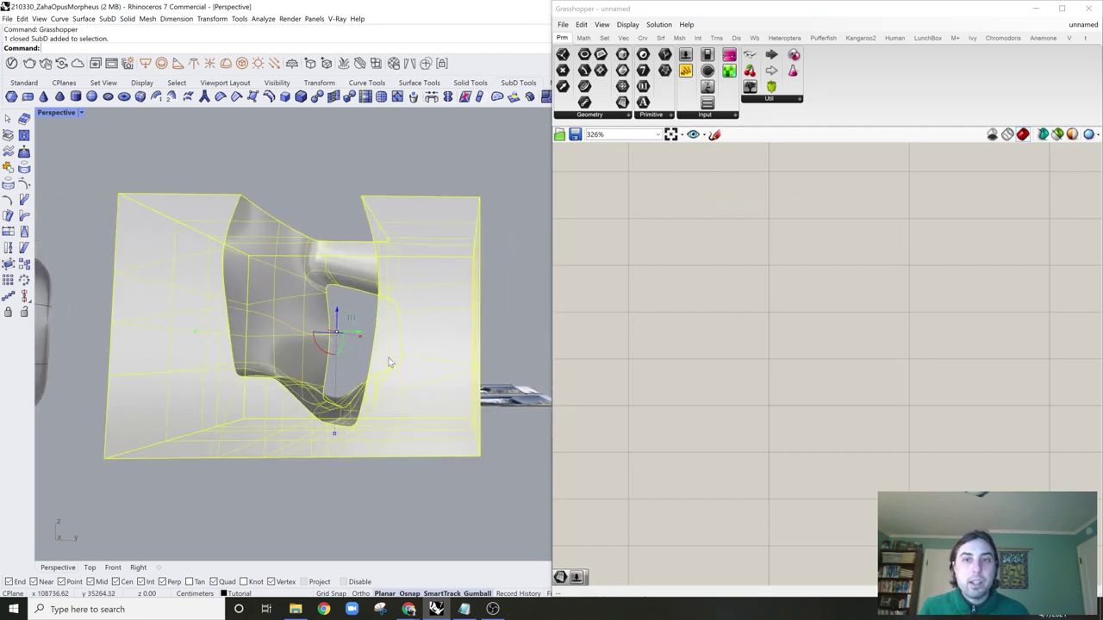
{"action": "double_click", "coordinate": [755, 299]}
{"action": "type", "text": "subd"}
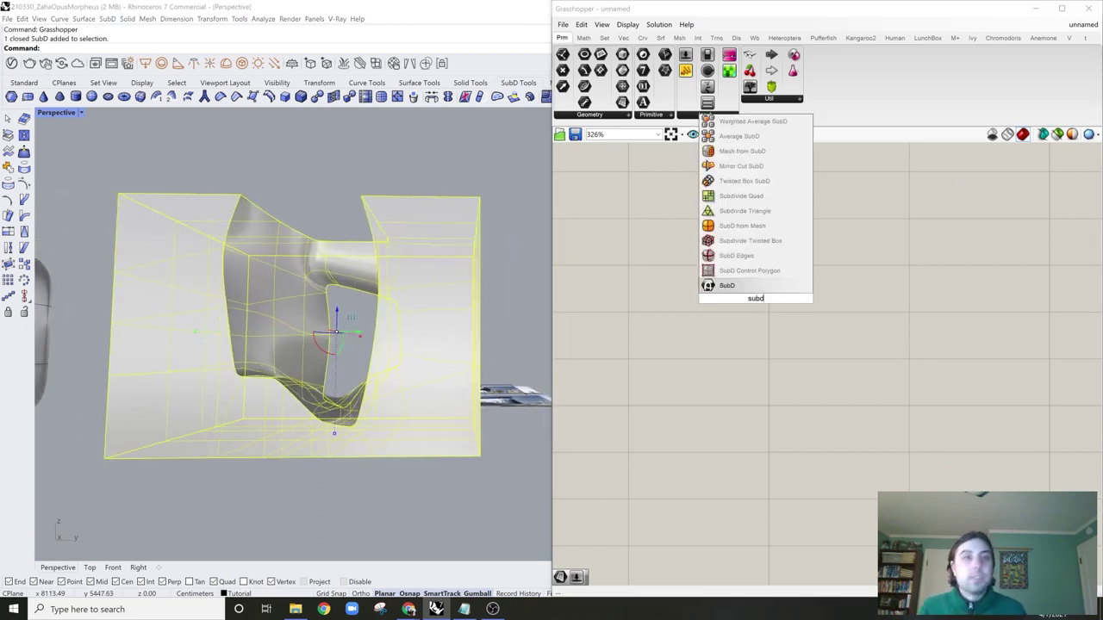
{"action": "key", "text": "Return"}
{"action": "right_click", "coordinate": [759, 303]}
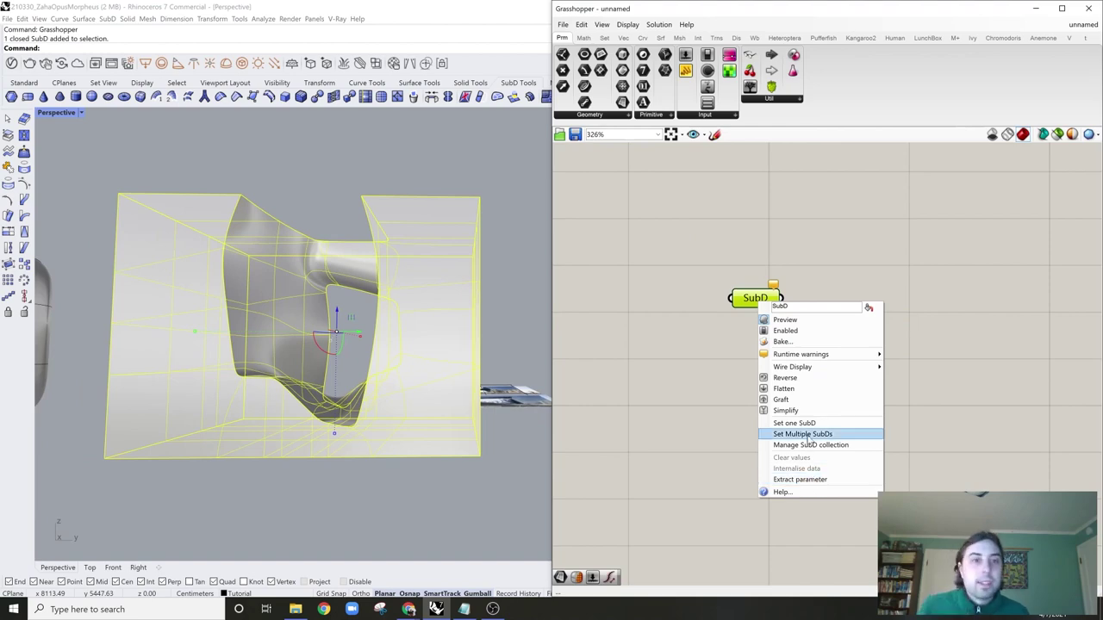
{"action": "left_click", "coordinate": [801, 434]}
{"action": "left_click_drag", "start_coordinate": [764, 304], "coordinate": [634, 274]}
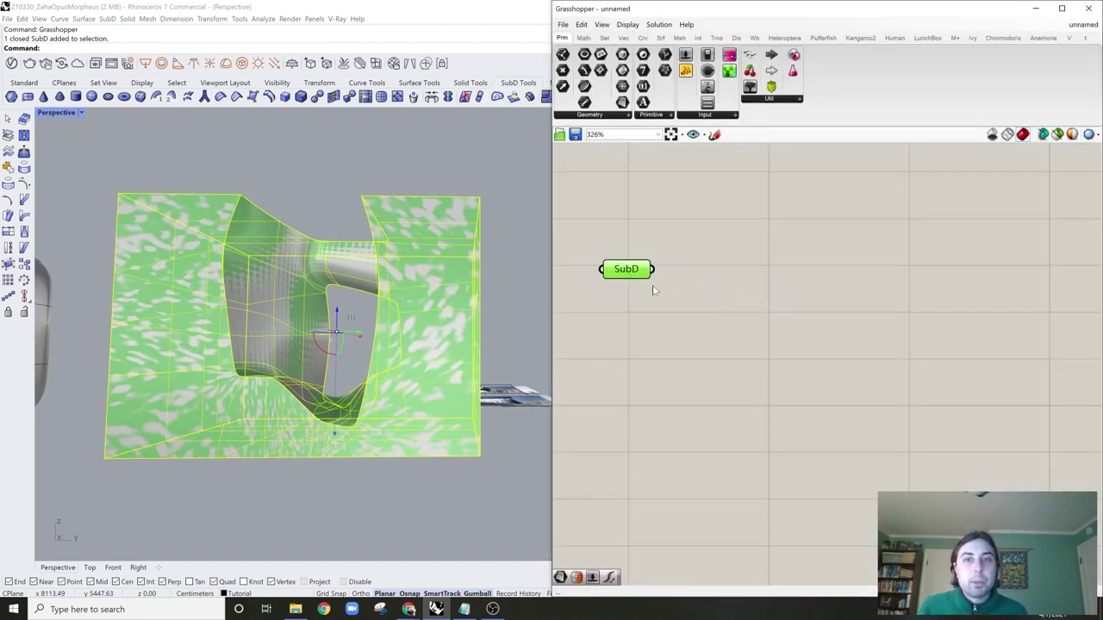
{"action": "left_click", "coordinate": [730, 298]}
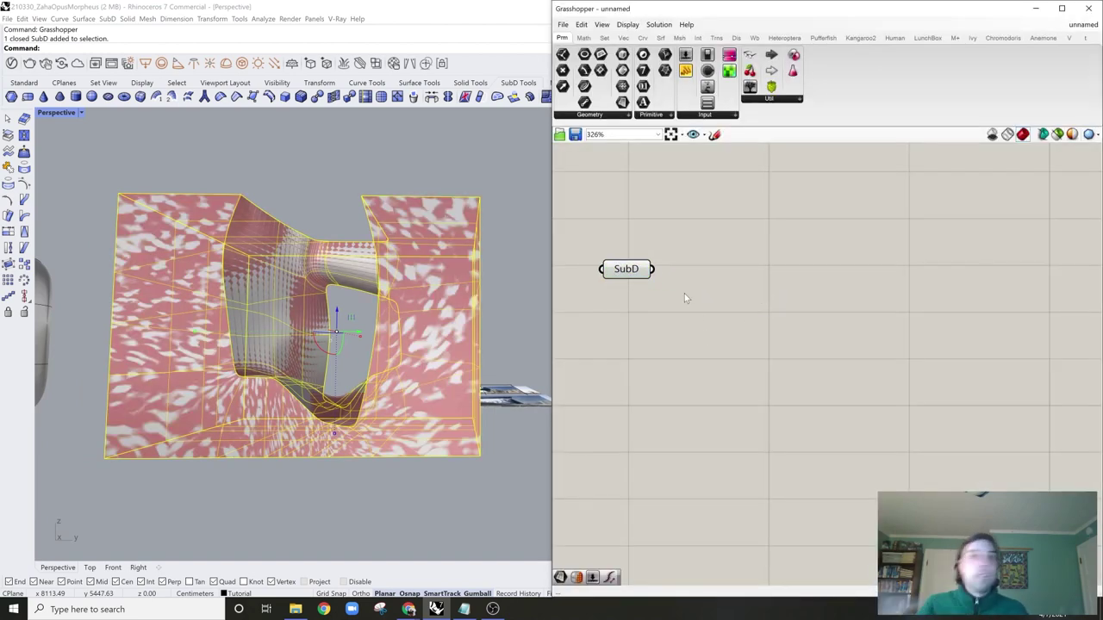
Step: Add the Contour component with S, P, N and D inputs and connect the SubD parameter to its S input
{"action": "double_click", "coordinate": [692, 293]}
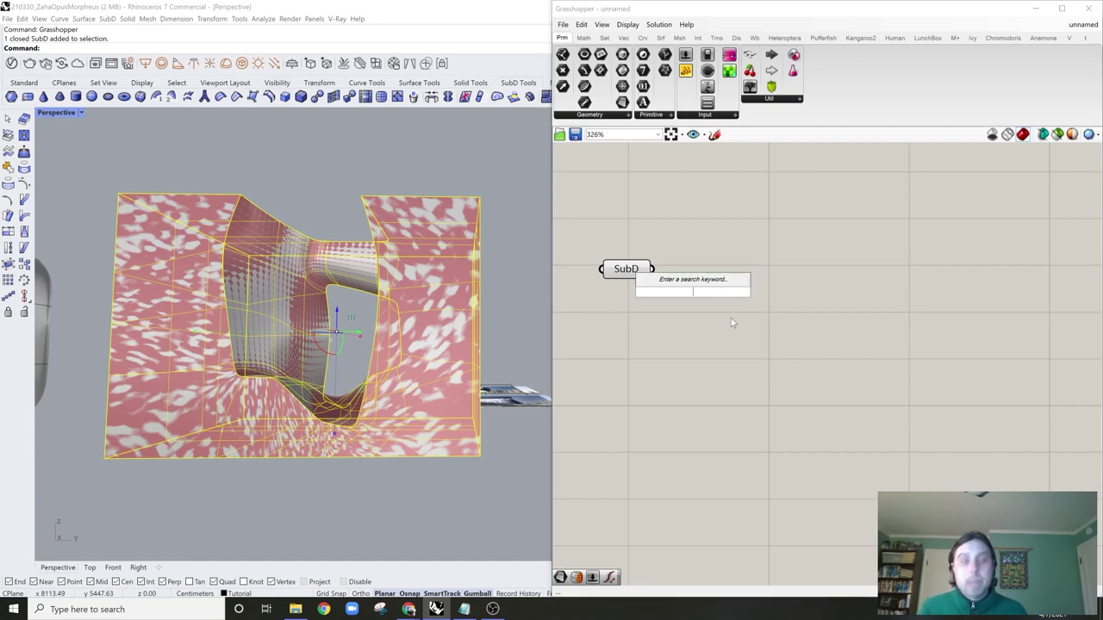
{"action": "type", "text": "conto"}
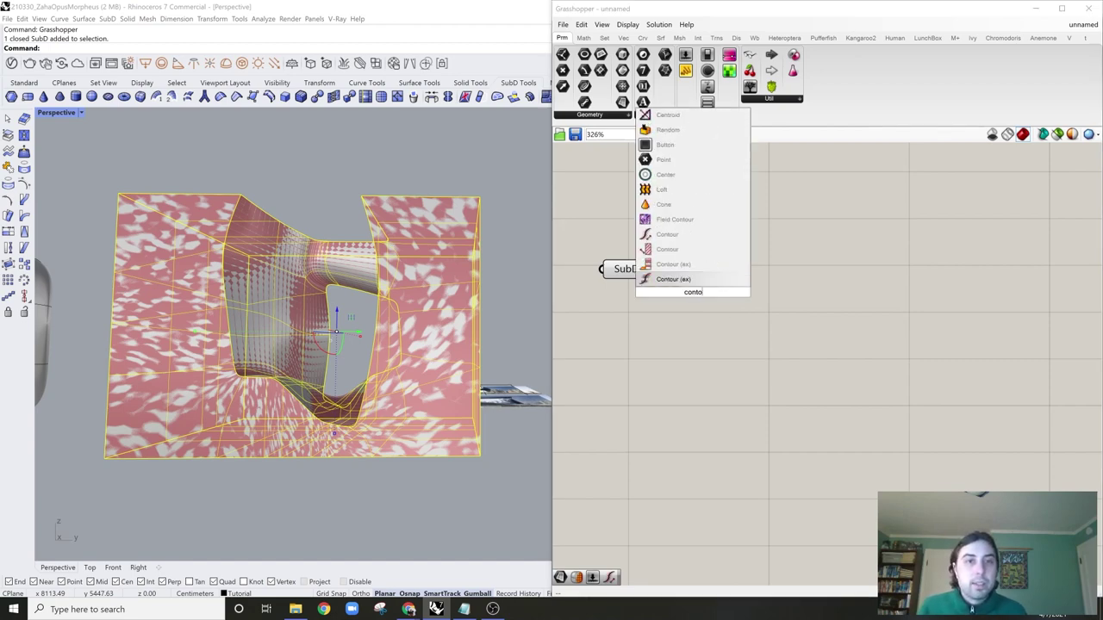
{"action": "left_click", "coordinate": [685, 249]}
{"action": "left_click_drag", "start_coordinate": [693, 279], "coordinate": [728, 291]}
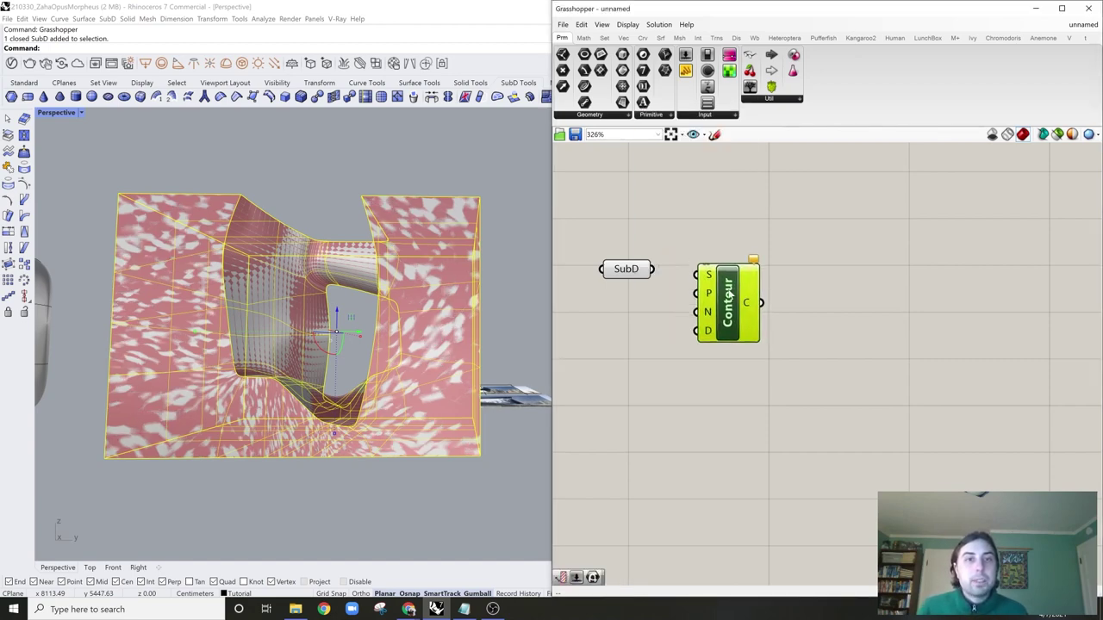
{"action": "left_click", "coordinate": [668, 272]}
{"action": "left_click_drag", "start_coordinate": [658, 270], "coordinate": [758, 282]}
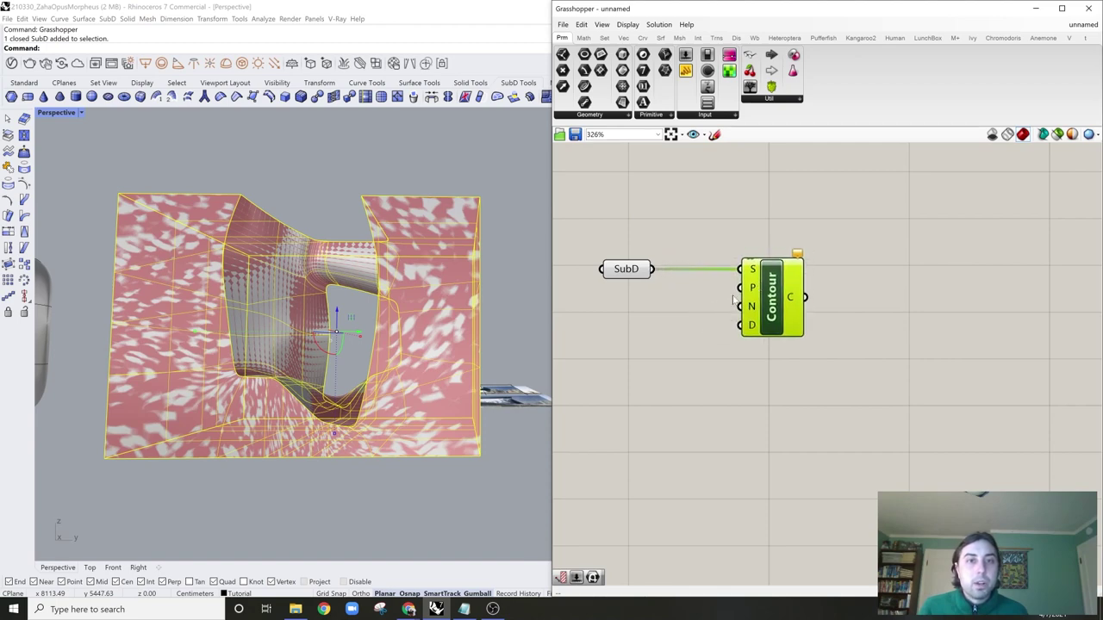
Step: Create a number slider with the value 100 and connect it to the Contour component's Distance input
{"action": "left_click", "coordinate": [729, 317]}
{"action": "double_click", "coordinate": [664, 346]}
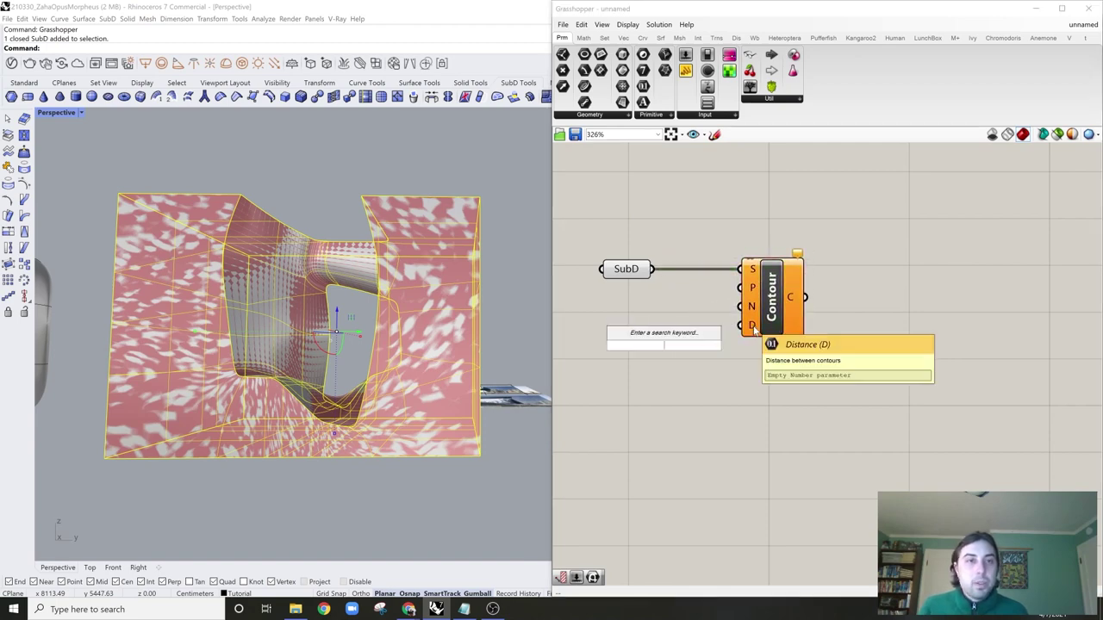
{"action": "double_click", "coordinate": [645, 388]}
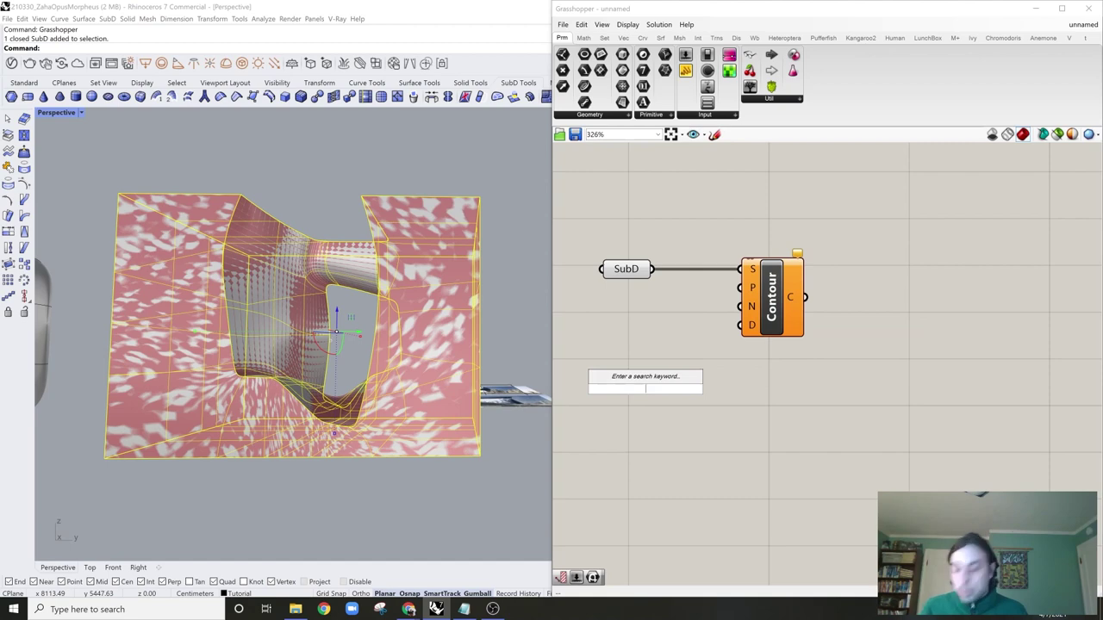
{"action": "type", "text": "100"}
{"action": "key", "text": "Return"}
{"action": "left_click_drag", "start_coordinate": [642, 387], "coordinate": [639, 332]}
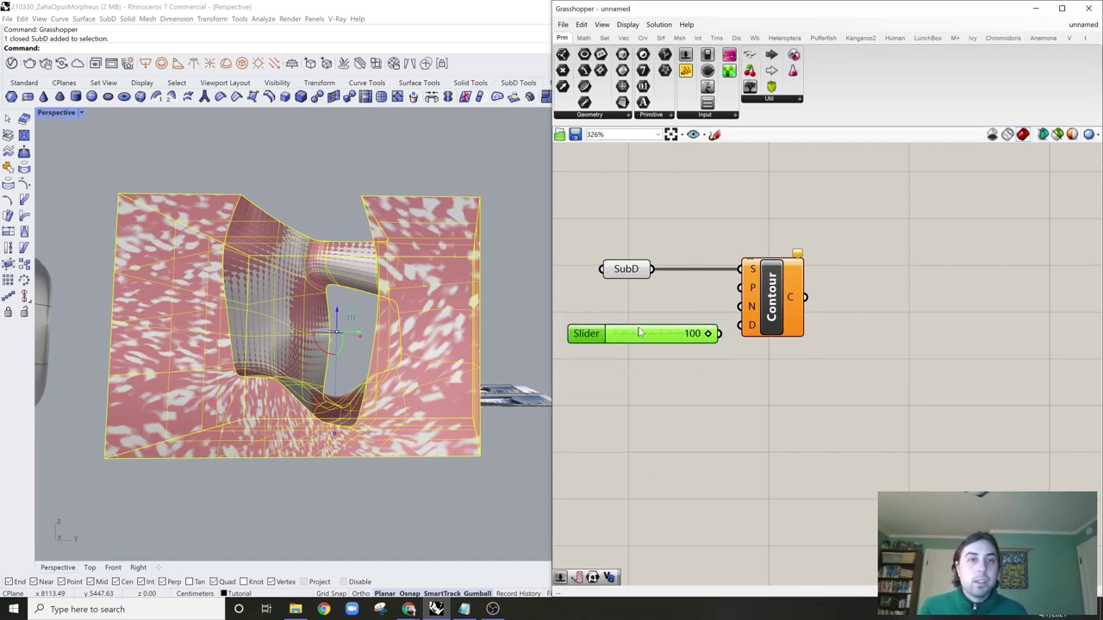
{"action": "left_click_drag", "start_coordinate": [722, 334], "coordinate": [740, 336]}
{"action": "left_click_drag", "start_coordinate": [669, 342], "coordinate": [667, 330]}
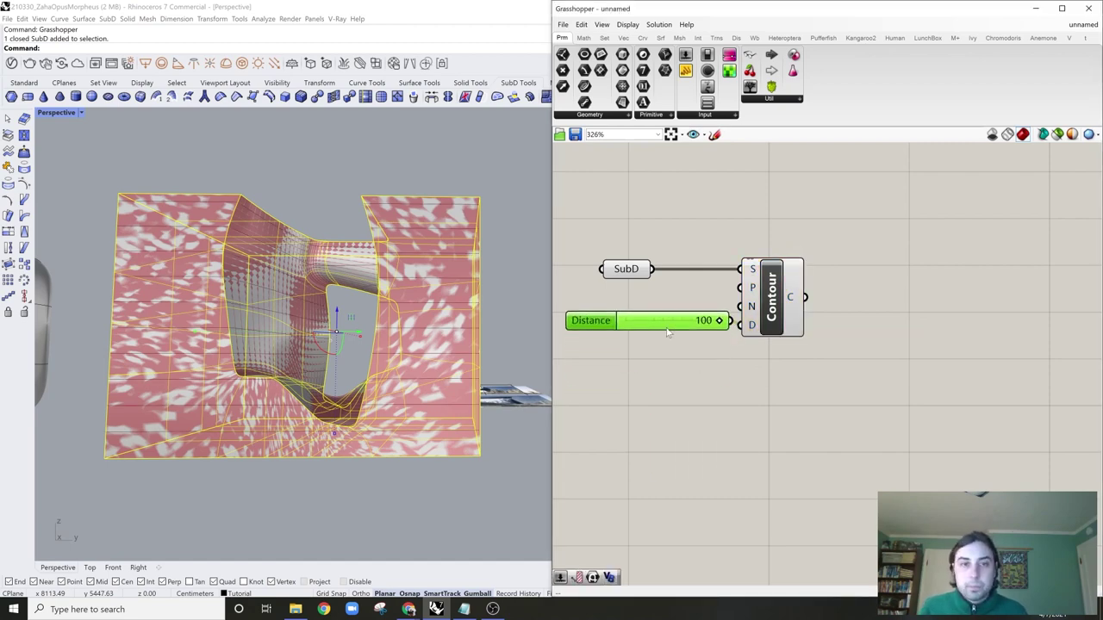
{"action": "left_click", "coordinate": [771, 314]}
{"action": "left_click", "coordinate": [711, 404]}
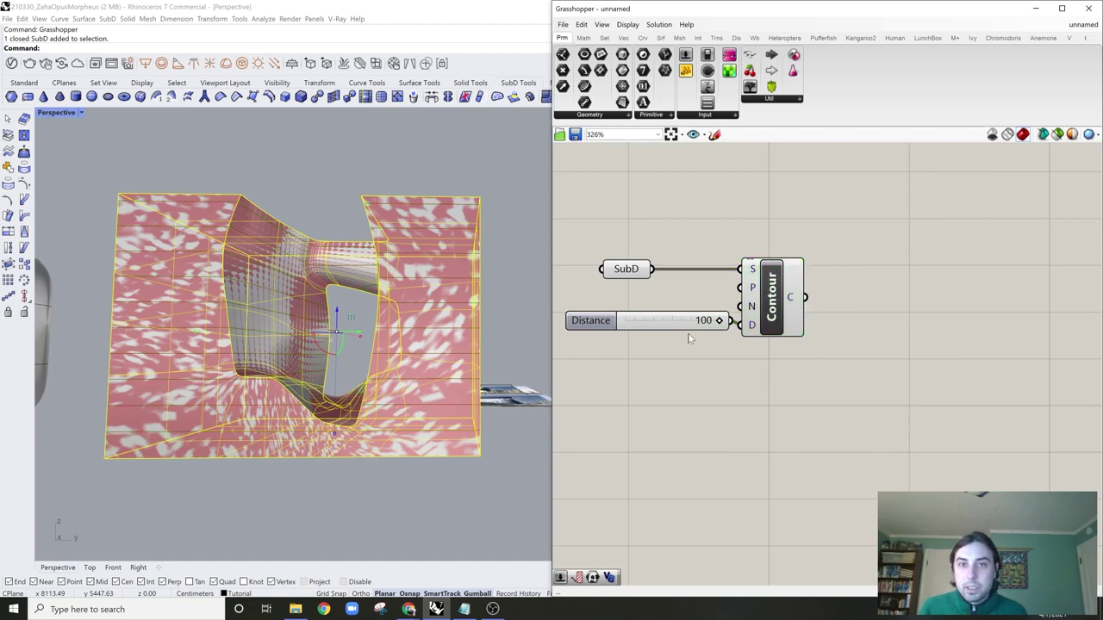
Step: Set the contour Distance slider to 75 and check the contour spacing on the building
{"action": "scroll", "coordinate": [694, 332], "scroll_direction": "up", "scroll_amount": 2}
{"action": "double_click", "coordinate": [694, 327]}
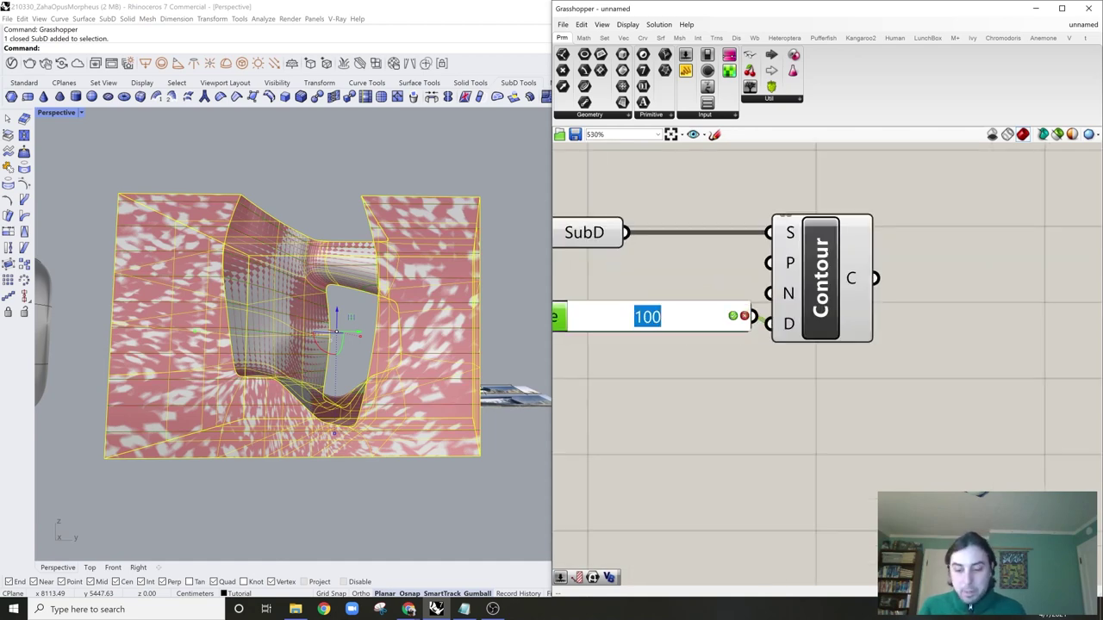
{"action": "type", "text": "75"}
{"action": "key", "text": "Return"}
{"action": "left_click", "coordinate": [760, 349]}
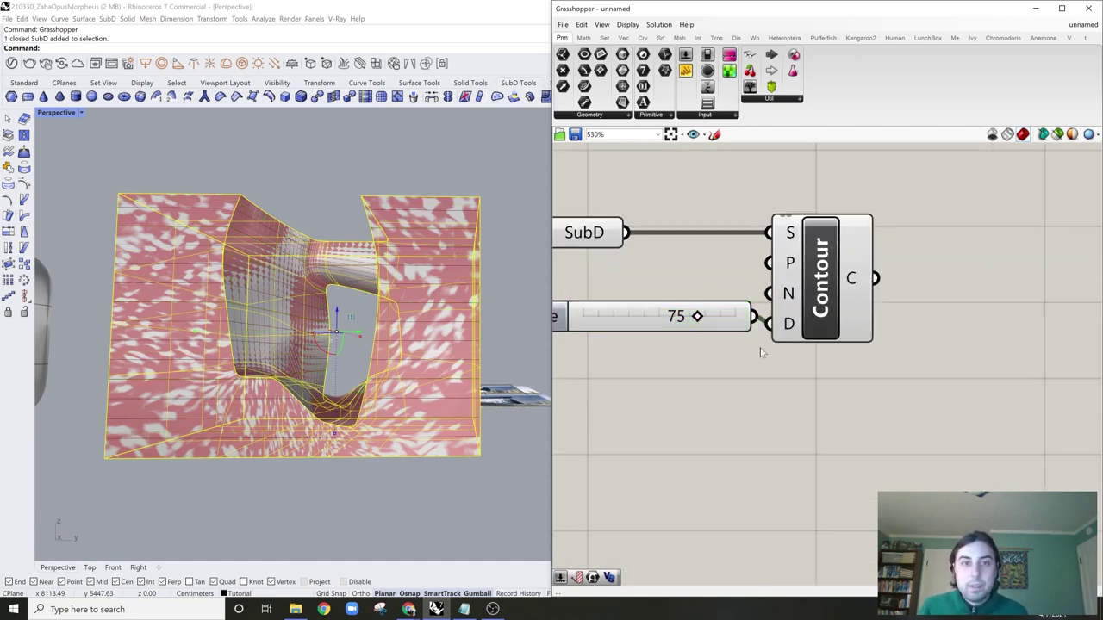
{"action": "left_click", "coordinate": [799, 311]}
{"action": "left_click", "coordinate": [675, 379]}
Step: Set the contour Distance slider to 60
{"action": "double_click", "coordinate": [655, 316]}
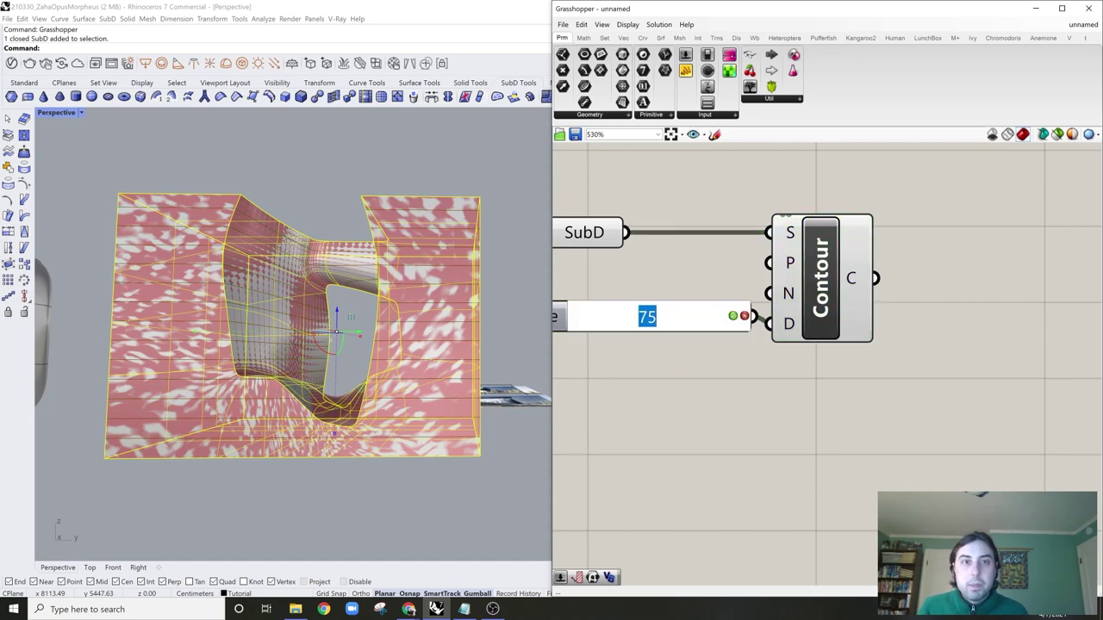
{"action": "type", "text": "60"}
{"action": "key", "text": "Return"}
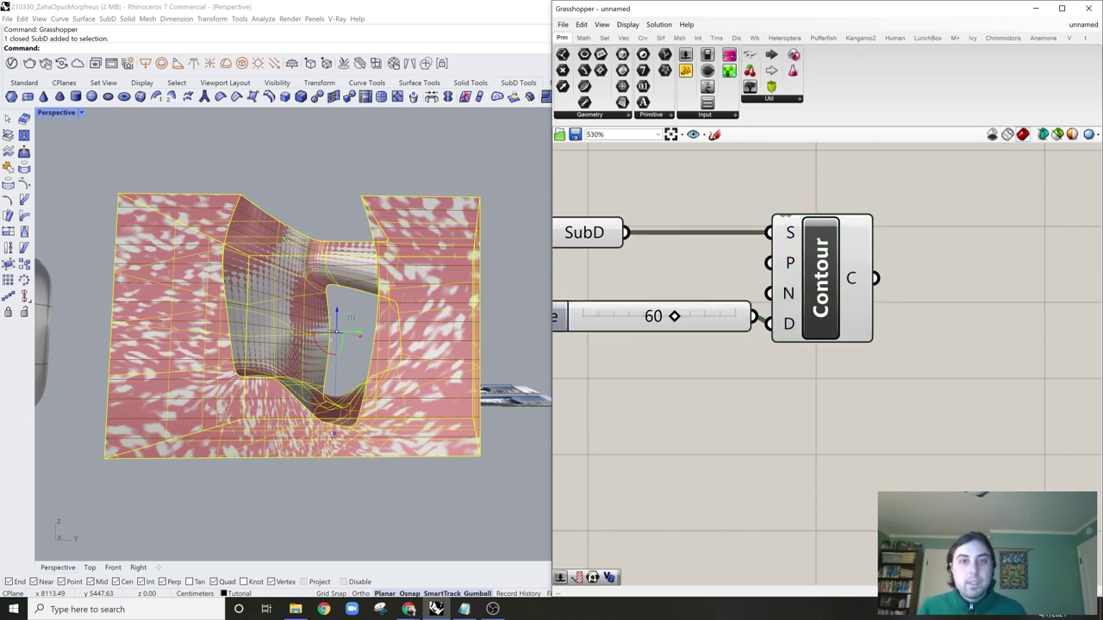
Step: Select the components feeding Contour and turn off their preview so only the contour lines display on the building
{"action": "left_click", "coordinate": [828, 281]}
{"action": "scroll", "coordinate": [784, 274], "scroll_direction": "down", "scroll_amount": 1}
{"action": "key", "text": "ctrl+Left"}
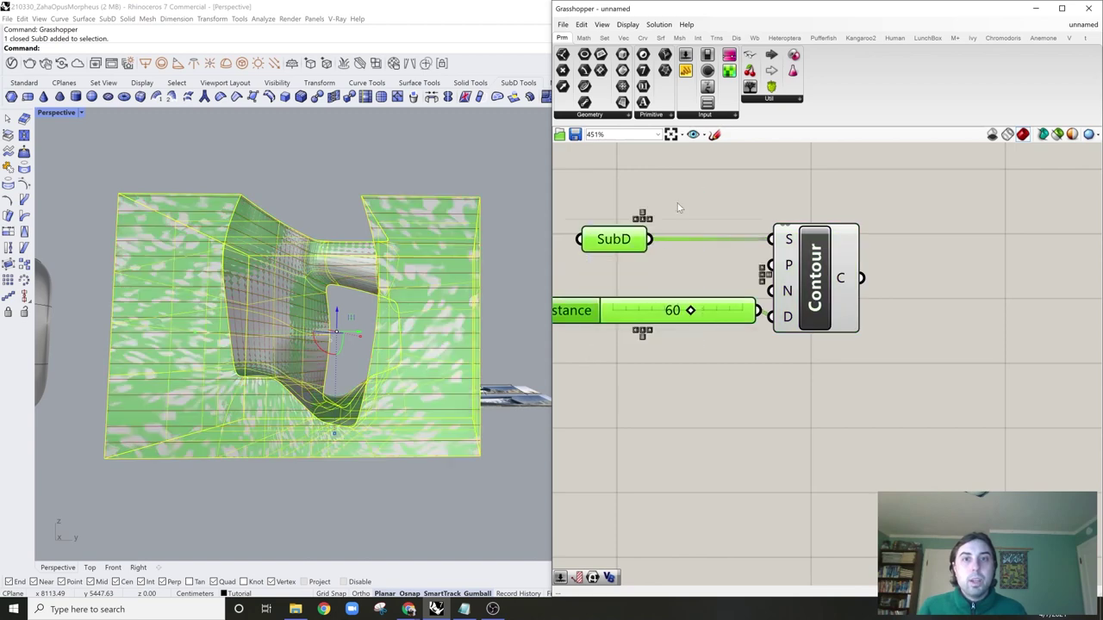
{"action": "middle_click", "coordinate": [678, 204]}
{"action": "left_click", "coordinate": [708, 220]}
{"action": "left_click", "coordinate": [521, 287]}
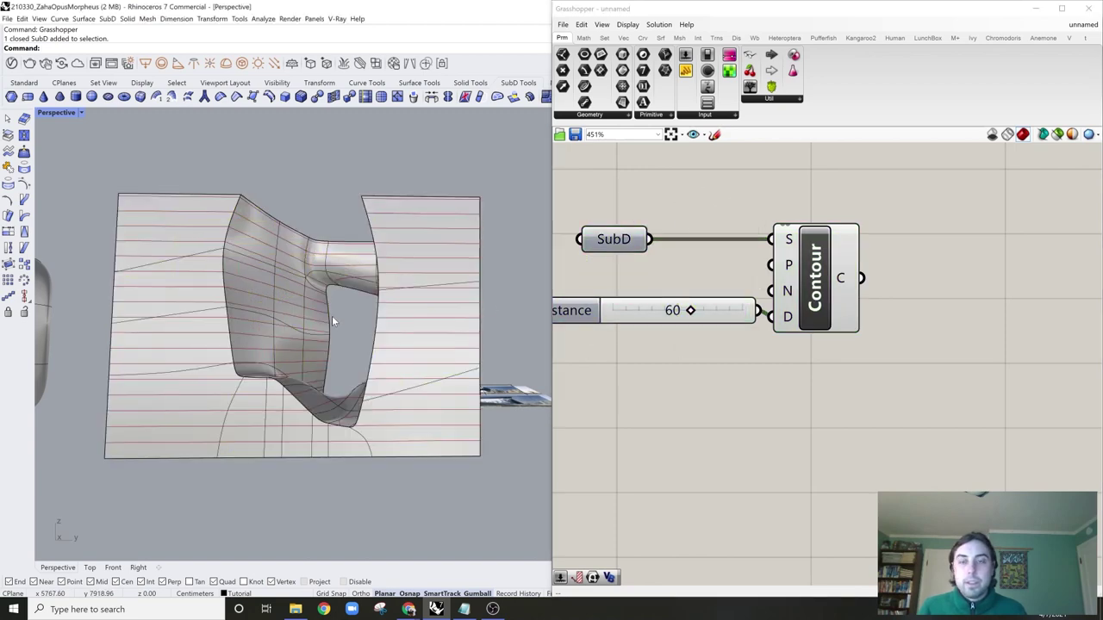
Step: Try to turn the contour curves into surfaces by connecting Contour's output to a new Surface parameter
{"action": "right_click_drag", "start_coordinate": [881, 319], "coordinate": [788, 320]}
{"action": "double_click", "coordinate": [860, 290]}
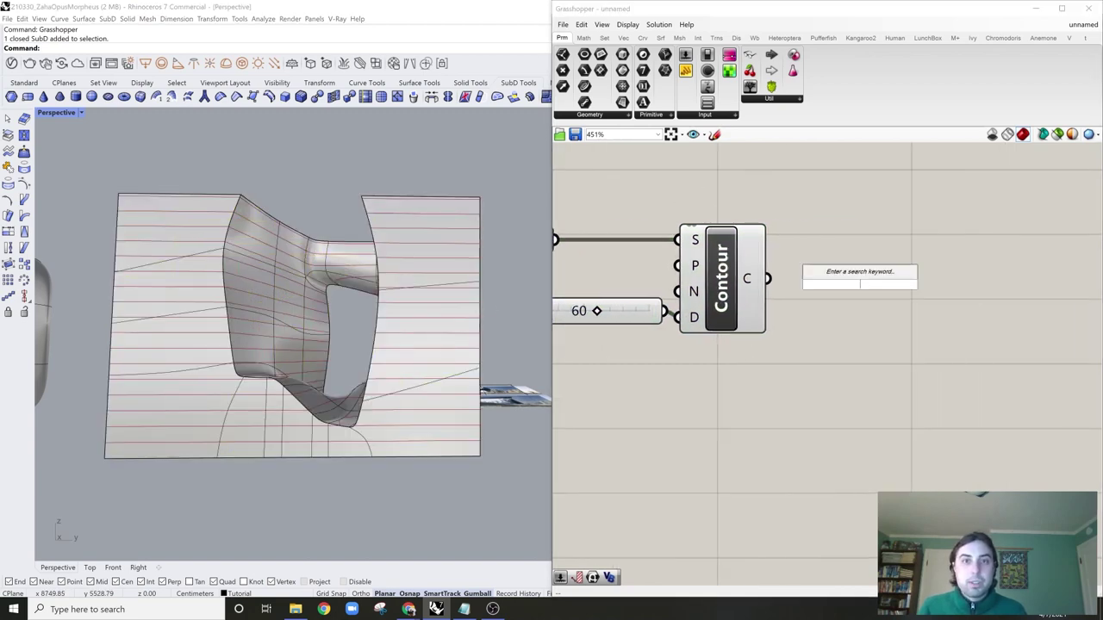
{"action": "type", "text": "srf"}
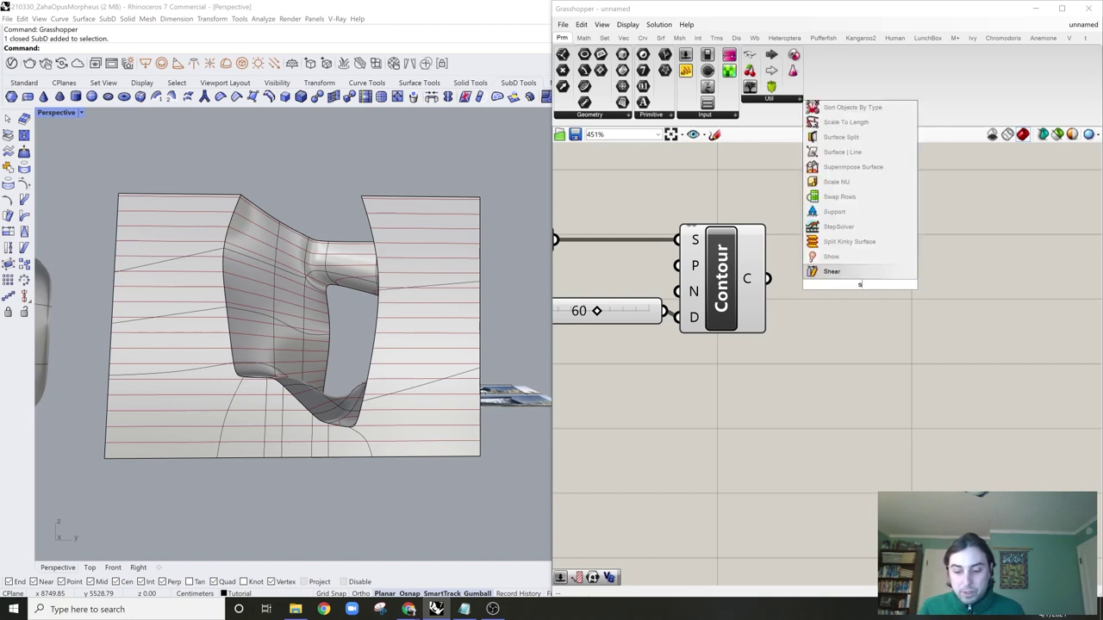
{"action": "left_click", "coordinate": [838, 259]}
{"action": "left_click_drag", "start_coordinate": [768, 278], "coordinate": [825, 284]}
{"action": "mouse_move", "coordinate": [747, 280]}
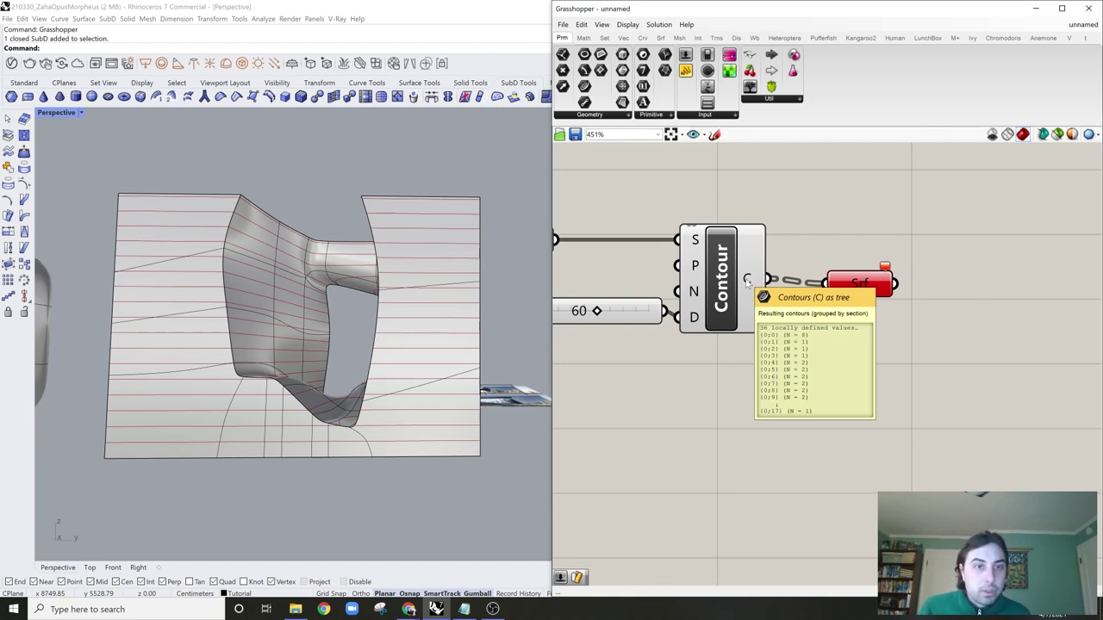
{"action": "left_click", "coordinate": [855, 282]}
Step: Add an Extrude component, connect Contour's output to its Base input and delete the Surface parameter
{"action": "double_click", "coordinate": [862, 237]}
{"action": "type", "text": "extrude"}
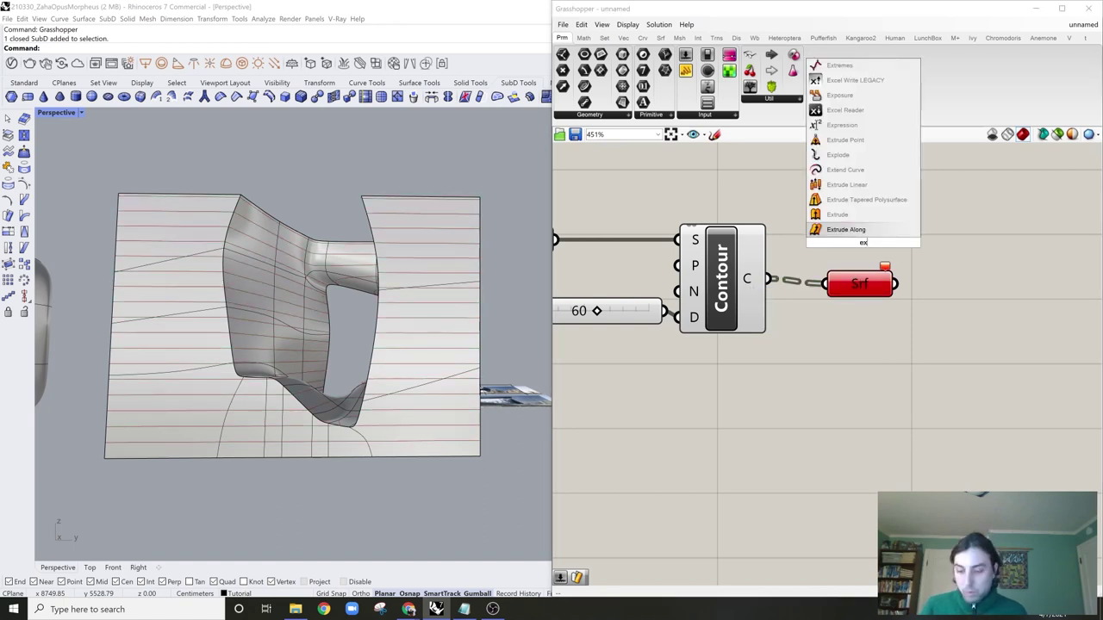
{"action": "left_click", "coordinate": [852, 215]}
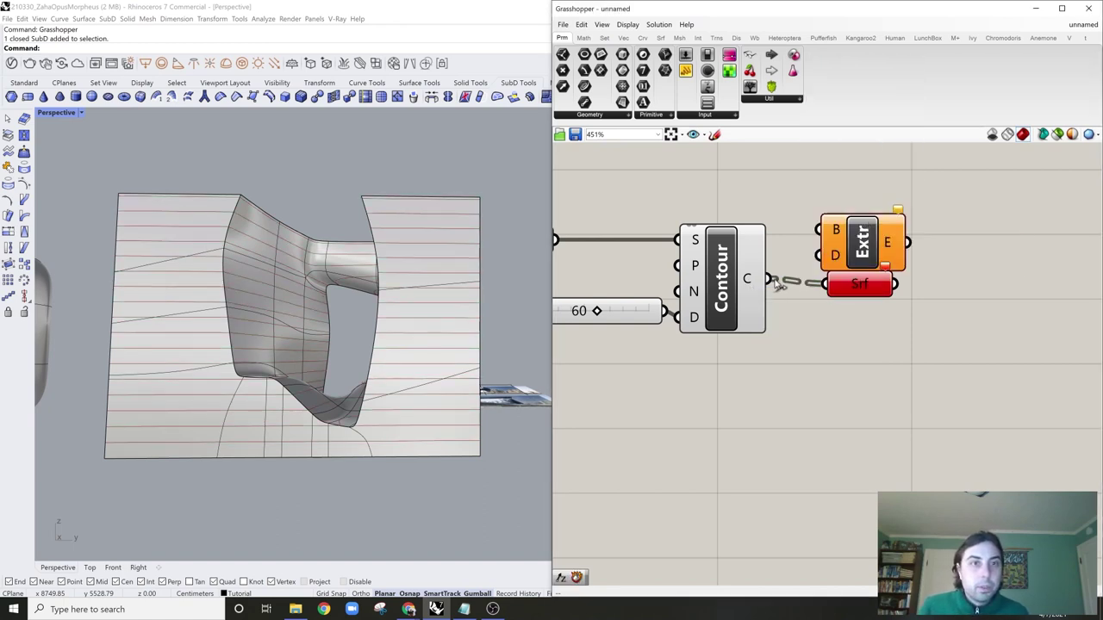
{"action": "left_click_drag", "start_coordinate": [772, 280], "coordinate": [820, 230]}
{"action": "left_click_drag", "start_coordinate": [867, 256], "coordinate": [890, 277]}
{"action": "left_click", "coordinate": [870, 292]}
{"action": "key", "text": "Delete"}
{"action": "left_click", "coordinate": [918, 433]}
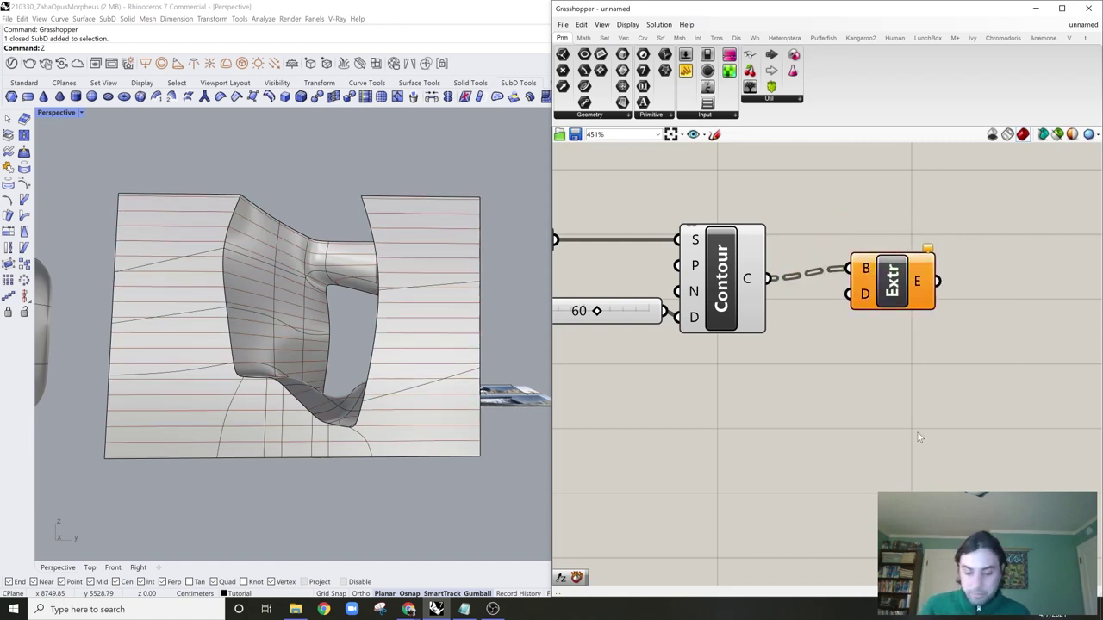
Step: Add a Unit Z component and connect its vector output to the Extrude component's Direction input
{"action": "double_click", "coordinate": [877, 348]}
{"action": "type", "text": "z"}
{"action": "left_click", "coordinate": [868, 341]}
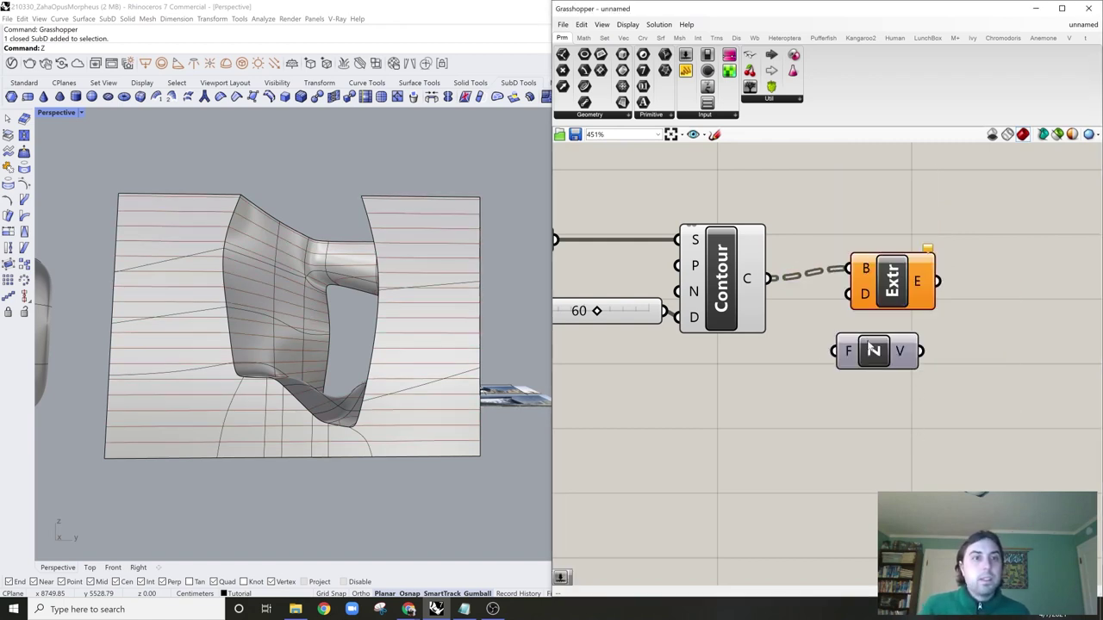
{"action": "left_click_drag", "start_coordinate": [920, 351], "coordinate": [943, 286]}
Step: Create a number slider with the value 5 and connect it to the Unit Z component's Factor input
{"action": "left_click", "coordinate": [797, 409]}
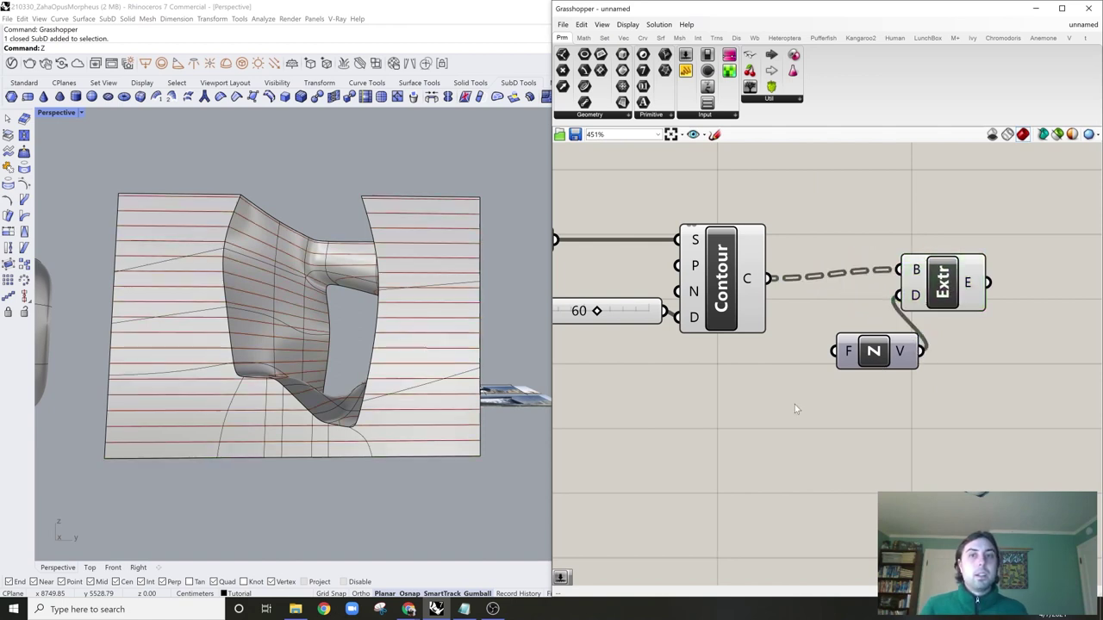
{"action": "double_click", "coordinate": [797, 409]}
{"action": "type", "text": "5"}
{"action": "key", "text": "Return"}
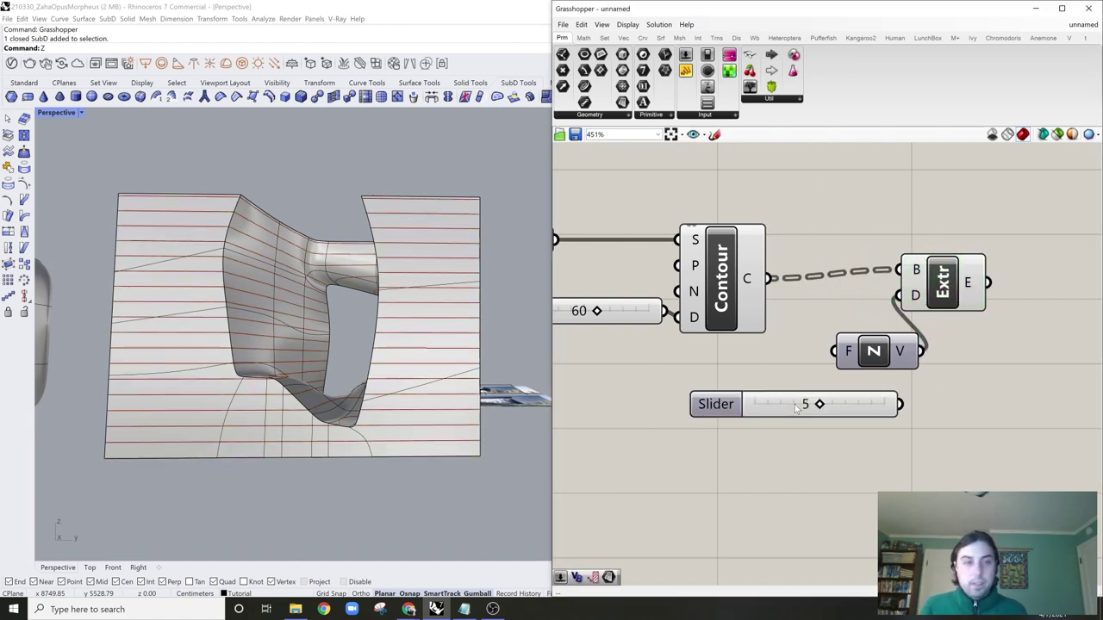
{"action": "left_click_drag", "start_coordinate": [900, 405], "coordinate": [833, 351]}
{"action": "scroll", "coordinate": [773, 299], "scroll_direction": "down", "scroll_amount": 2}
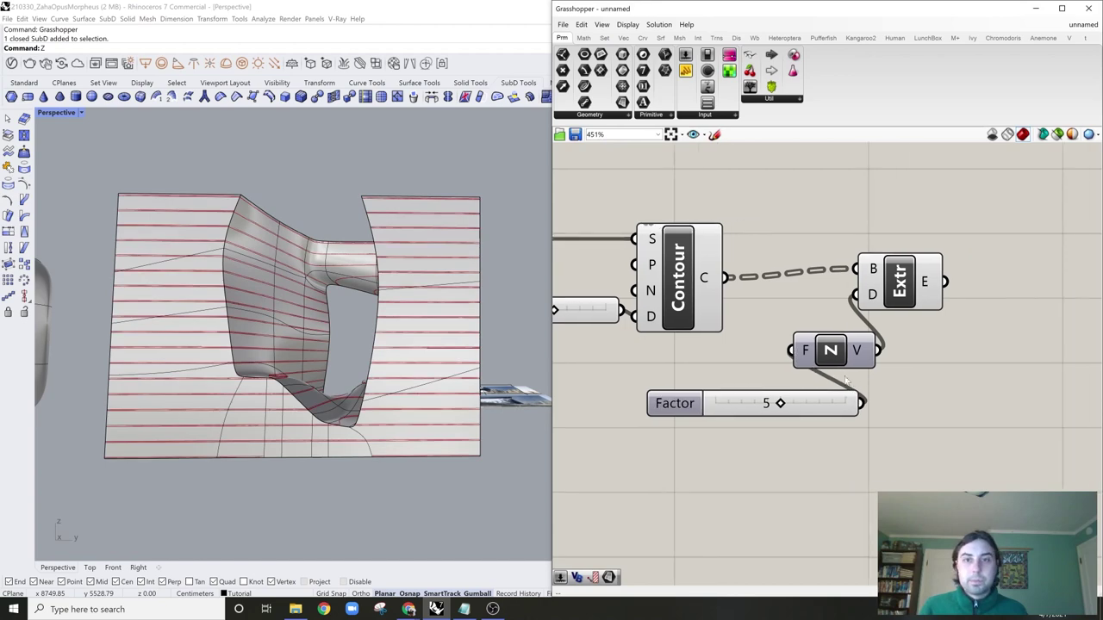
Step: Hide the building SubD so only the extruded contours display in the viewport
{"action": "left_click", "coordinate": [894, 287]}
{"action": "left_click", "coordinate": [447, 269]}
{"action": "type", "text": "Z"}
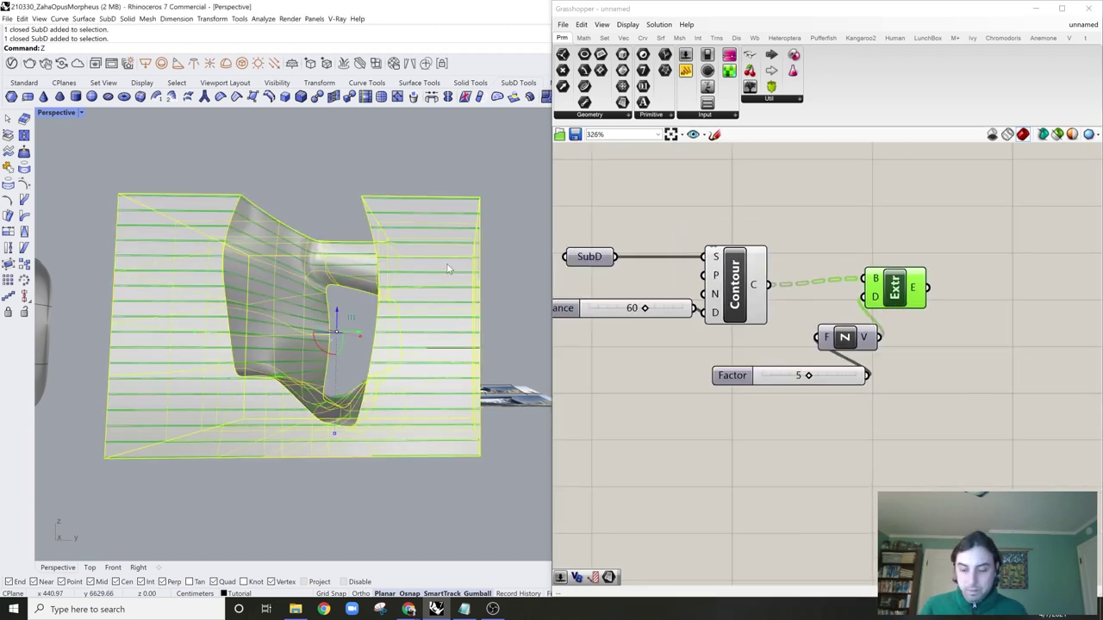
{"action": "type", "text": "hide"}
{"action": "key", "text": "Return"}
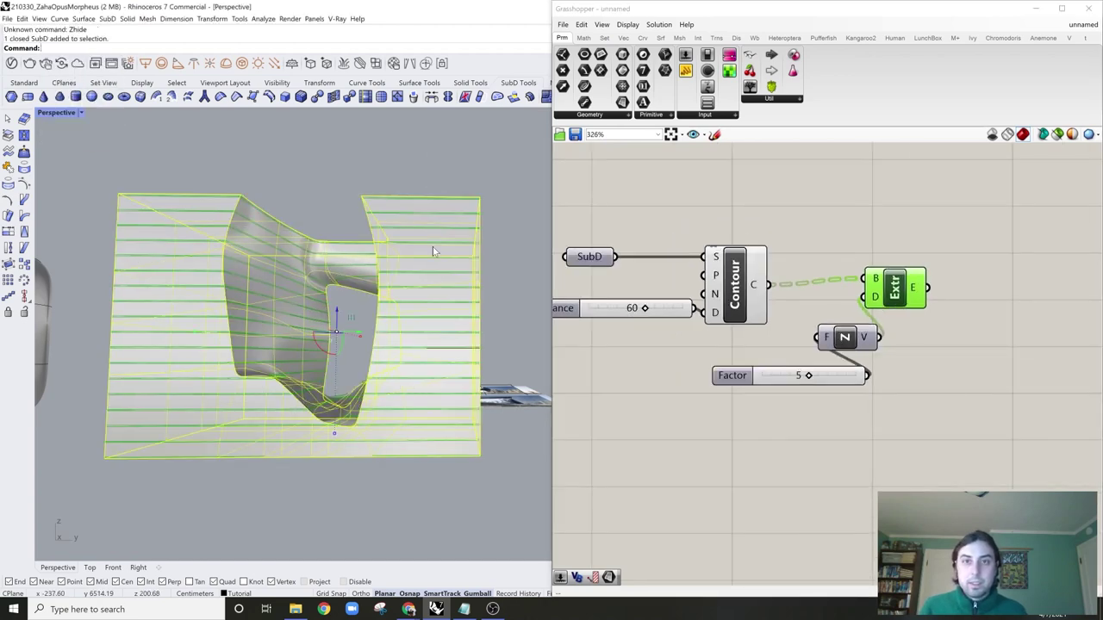
{"action": "type", "text": "hide"}
{"action": "key", "text": "Return"}
{"action": "right_click_drag", "start_coordinate": [433, 251], "coordinate": [438, 303]}
Step: Add a Cap Holes component and connect the Extrude output to it
{"action": "right_click_drag", "start_coordinate": [954, 346], "coordinate": [903, 350]}
{"action": "left_click", "coordinate": [963, 294]}
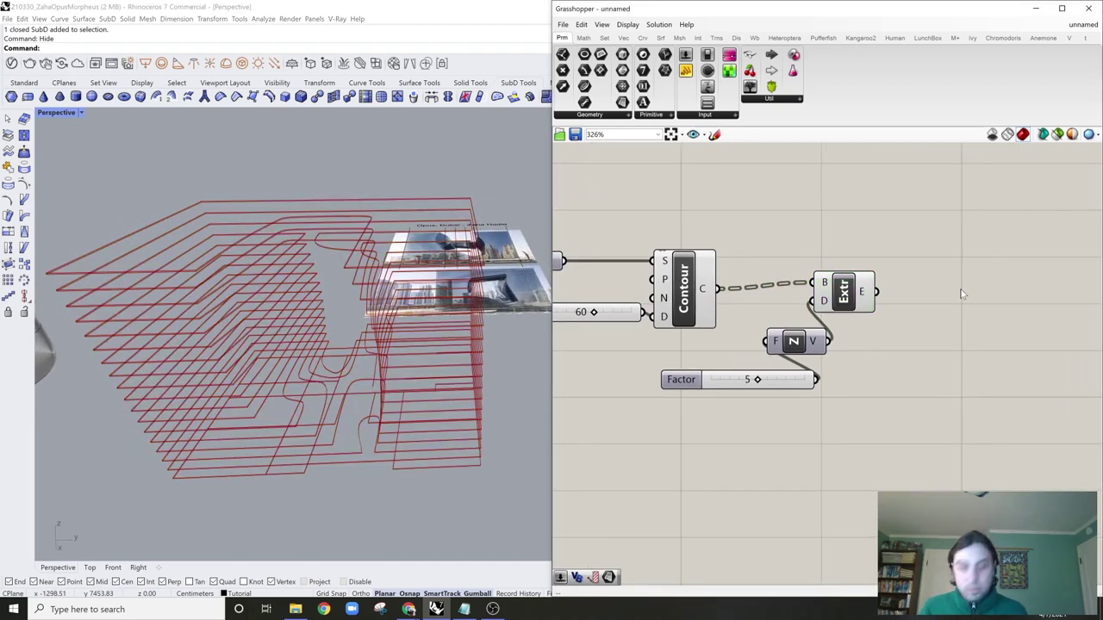
{"action": "double_click", "coordinate": [962, 295]}
{"action": "type", "text": "ca"}
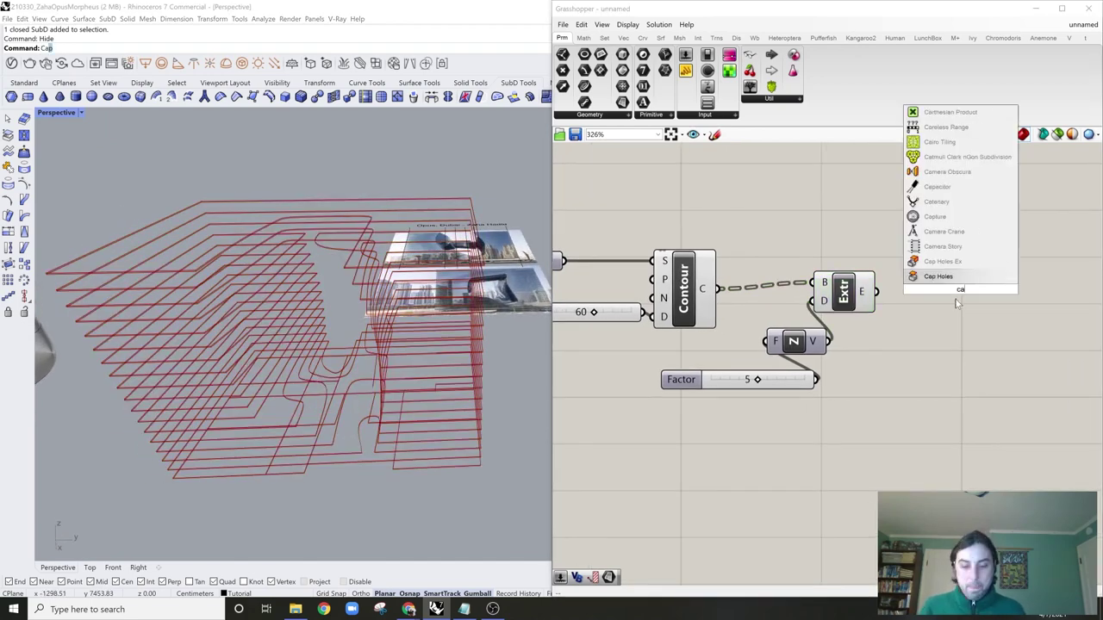
{"action": "type", "text": "p"}
{"action": "left_click", "coordinate": [947, 279]}
{"action": "left_click_drag", "start_coordinate": [877, 293], "coordinate": [930, 290]}
{"action": "left_click_drag", "start_coordinate": [958, 294], "coordinate": [929, 296]}
{"action": "left_click", "coordinate": [922, 240]}
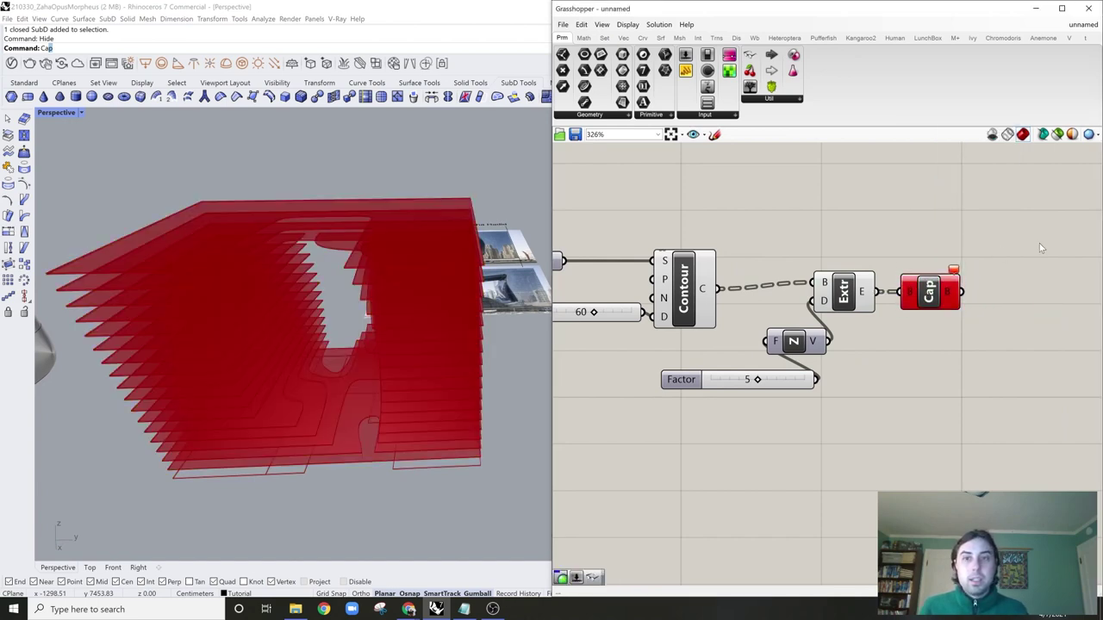
Step: Read the Cap component's error and examine the lowest contours and slabs with Contour highlighted
{"action": "mouse_move", "coordinate": [953, 272]}
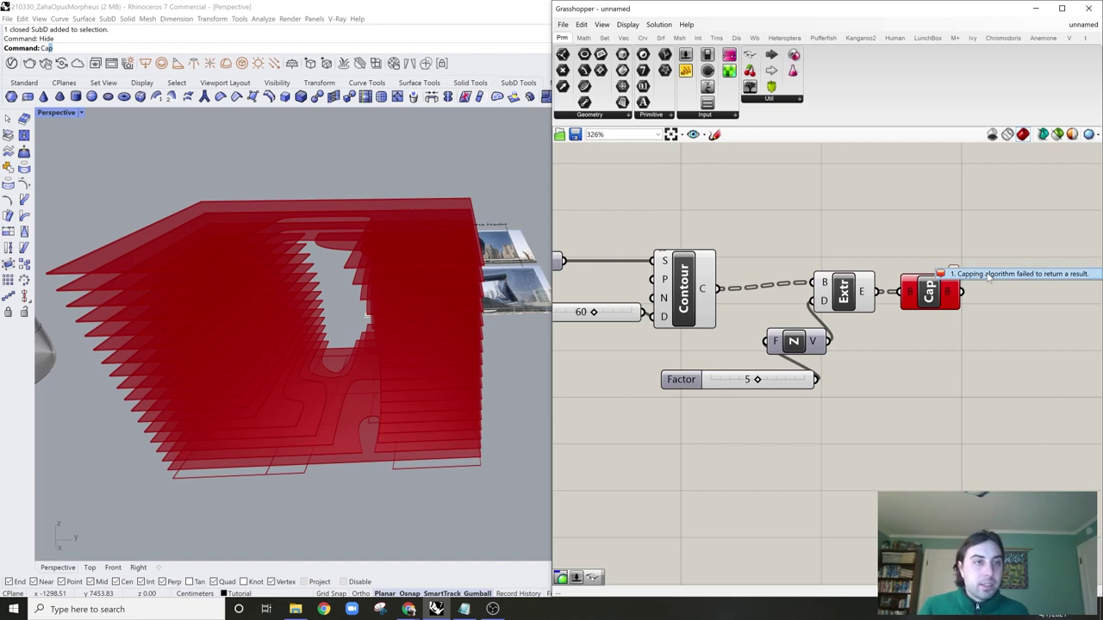
{"action": "right_click_drag", "start_coordinate": [539, 340], "coordinate": [413, 328]}
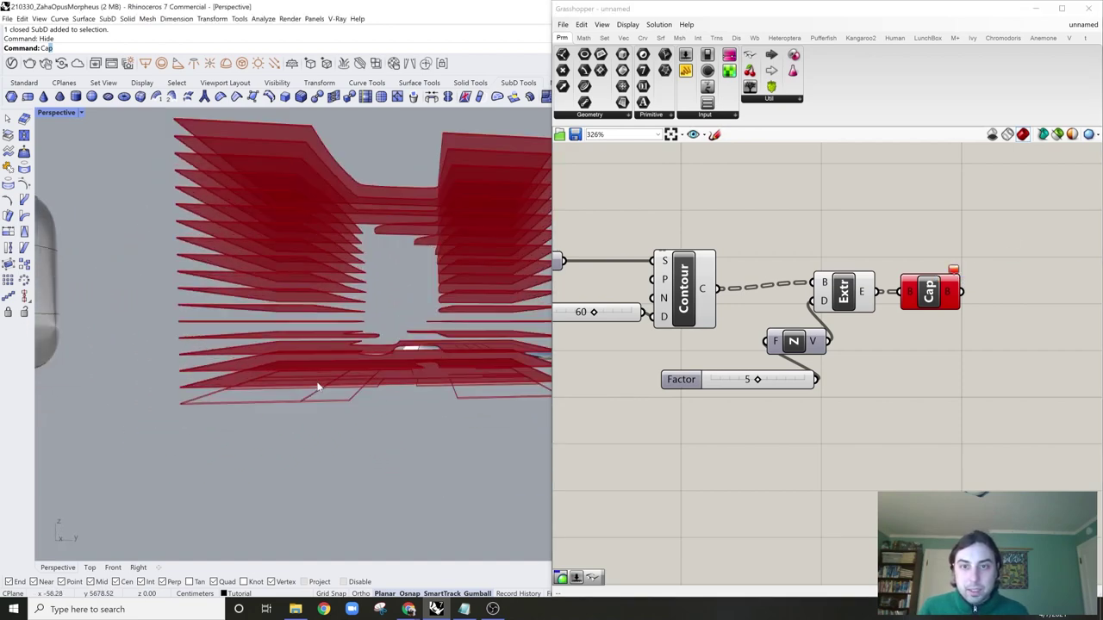
{"action": "scroll", "coordinate": [320, 384], "scroll_direction": "up", "scroll_amount": 8}
{"action": "right_click_drag", "start_coordinate": [337, 365], "coordinate": [508, 353]}
{"action": "right_click_drag", "start_coordinate": [651, 337], "coordinate": [790, 332]}
{"action": "left_click", "coordinate": [673, 260]}
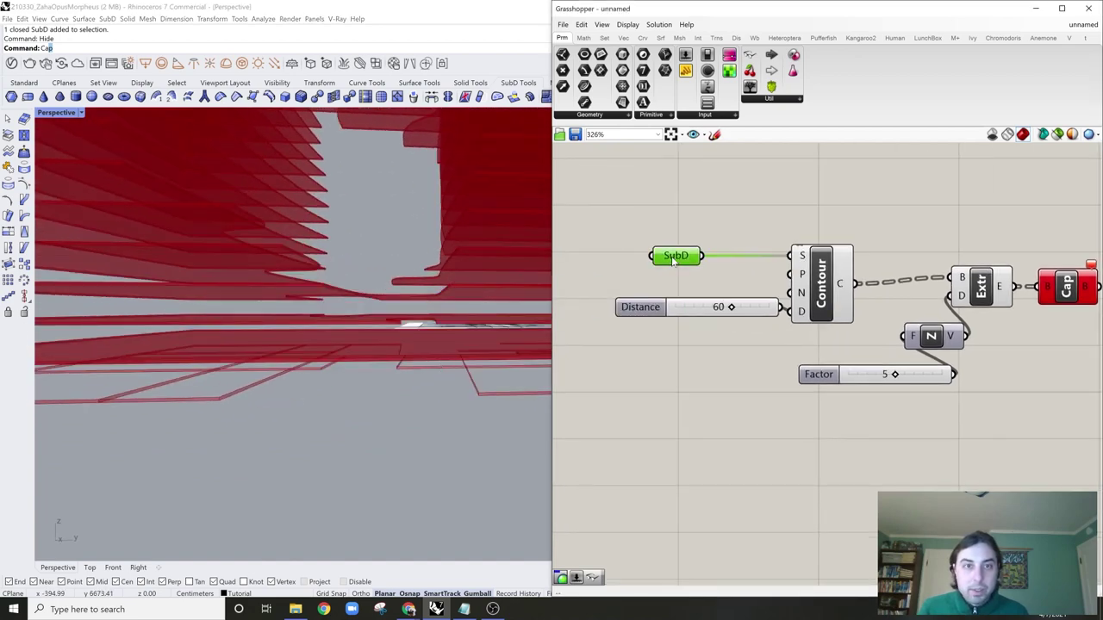
{"action": "left_click", "coordinate": [840, 286]}
{"action": "right_click_drag", "start_coordinate": [436, 409], "coordinate": [404, 392]}
{"action": "scroll", "coordinate": [422, 366], "scroll_direction": "down", "scroll_amount": 5}
{"action": "scroll", "coordinate": [403, 393], "scroll_direction": "down", "scroll_amount": 6}
Step: Show the hidden building SubD again
{"action": "type", "text": "Cashow"}
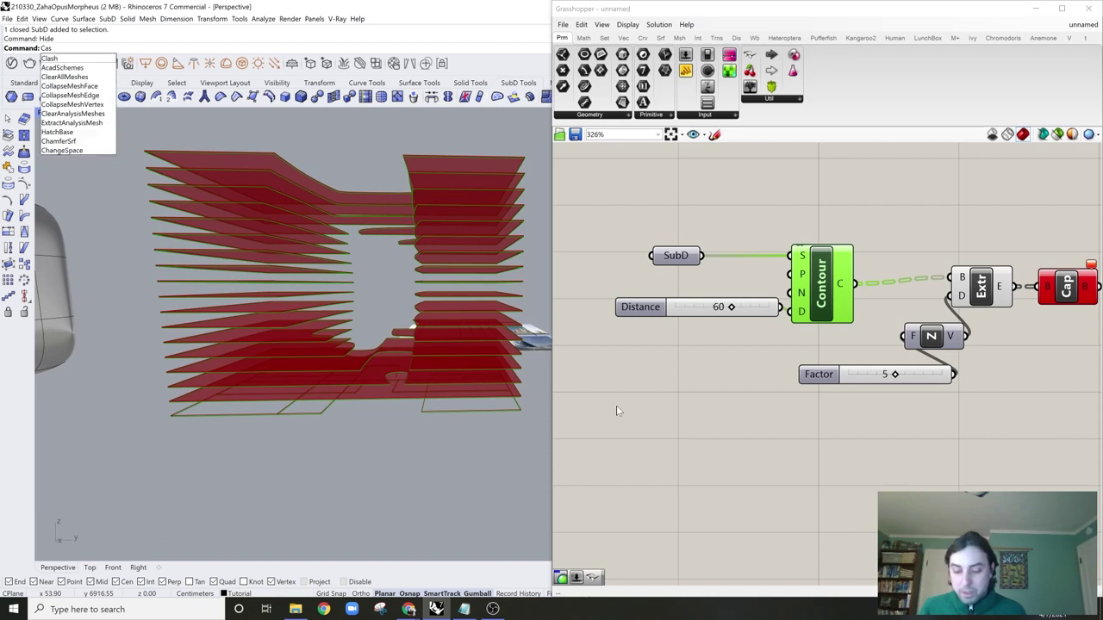
{"action": "key", "text": "Return"}
{"action": "type", "text": "show"}
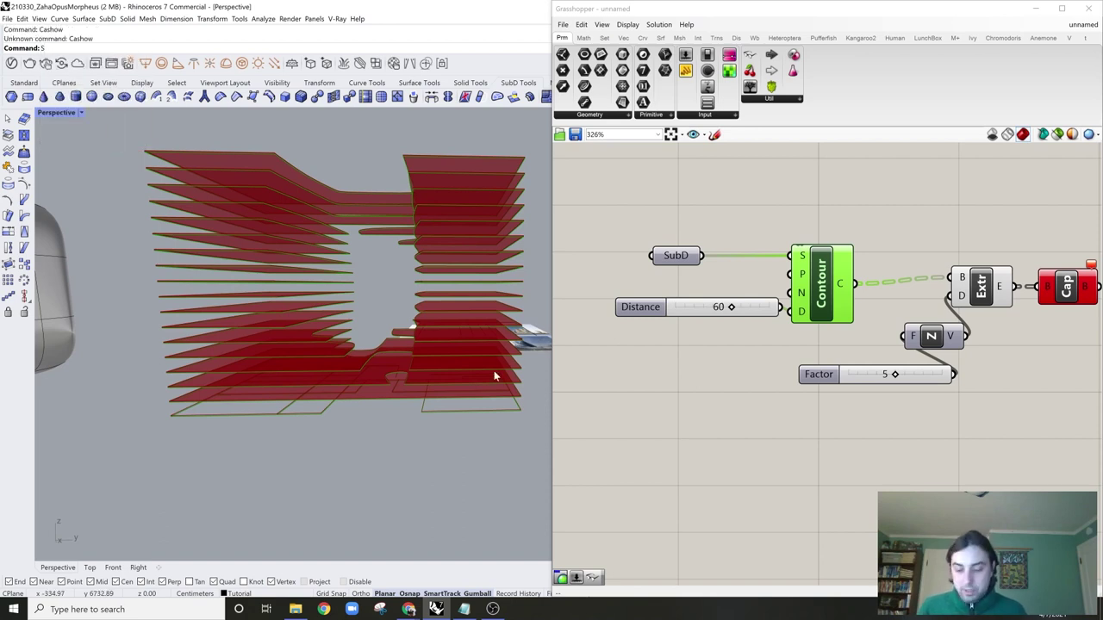
{"action": "key", "text": "Return"}
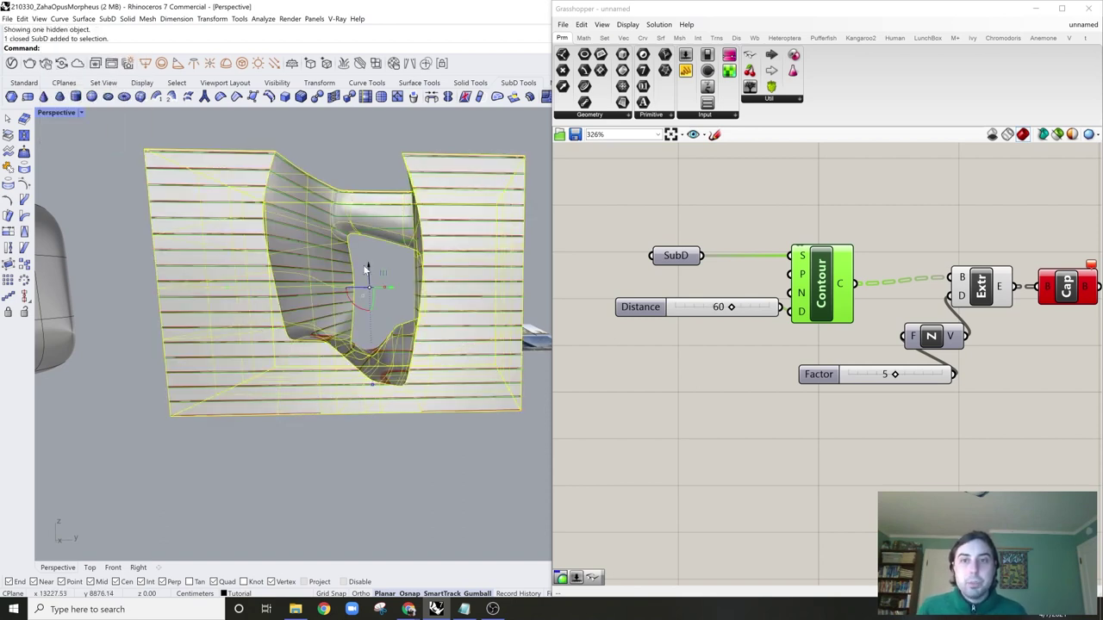
Step: Move the building SubD slightly along the vertical axis with the gumball to recompute the contours
{"action": "left_click", "coordinate": [365, 269]}
{"action": "key", "text": "Return"}
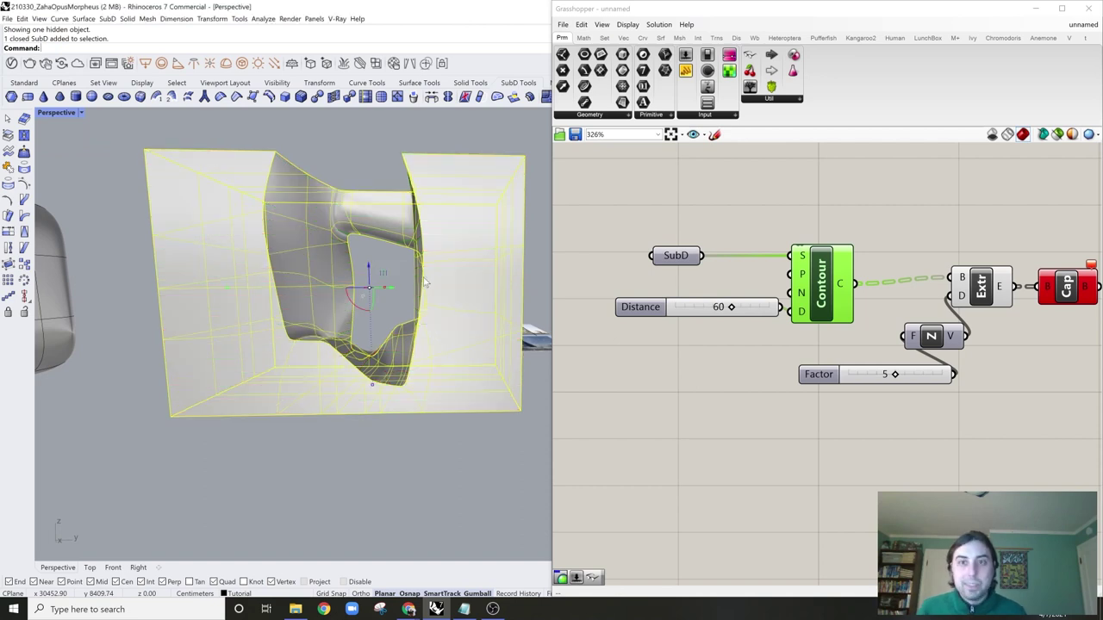
{"action": "left_click", "coordinate": [738, 373]}
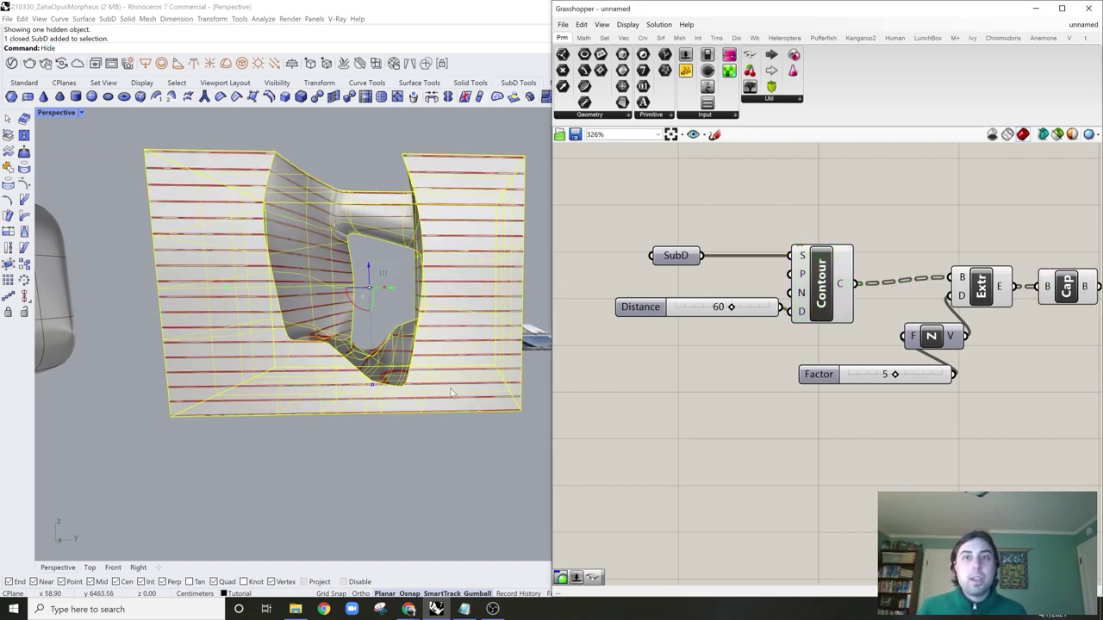
Step: Hide the repositioned building SubD to leave only the capped floor slabs on display
{"action": "left_click", "coordinate": [461, 442]}
{"action": "left_click", "coordinate": [424, 398]}
{"action": "type", "text": "hi"}
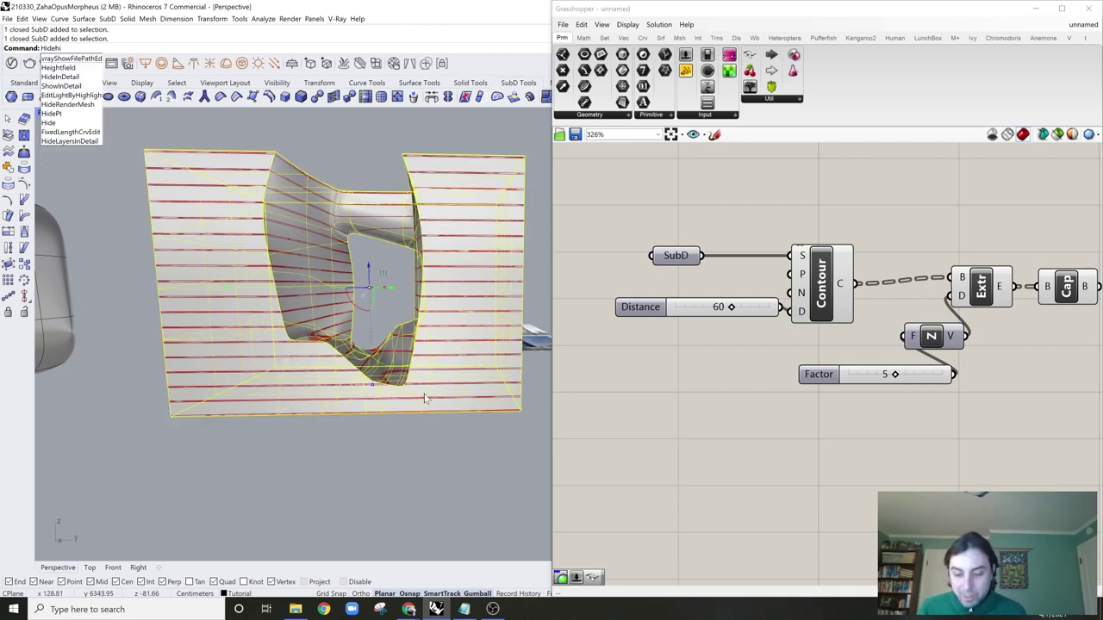
{"action": "type", "text": "de"}
{"action": "key", "text": "Return"}
{"action": "key", "text": "Escape"}
{"action": "left_click", "coordinate": [438, 396]}
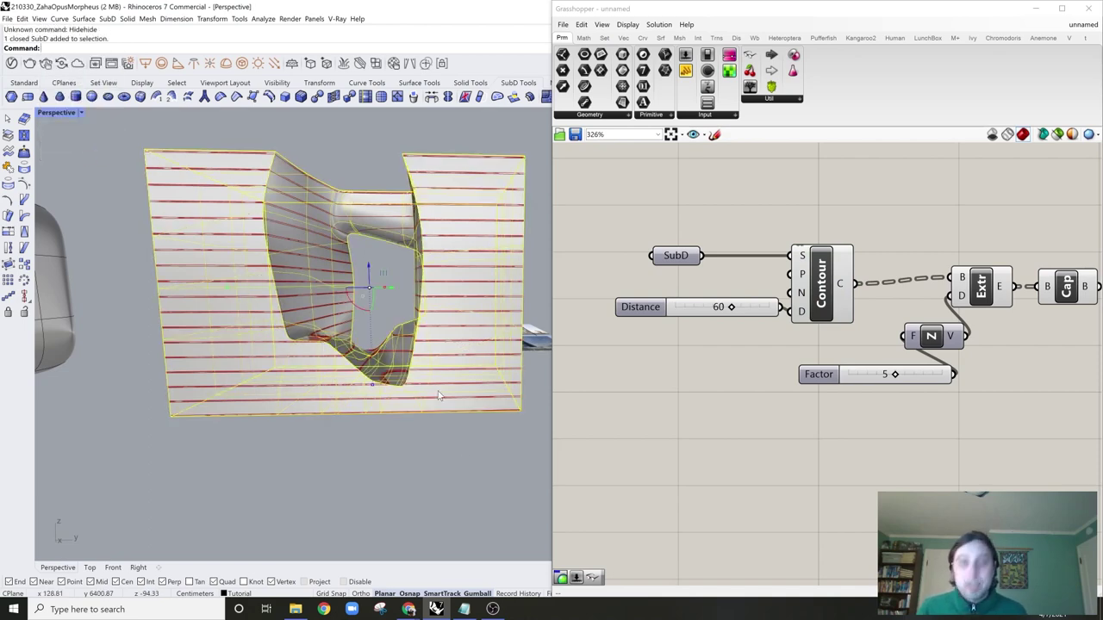
{"action": "type", "text": "Hide"}
{"action": "key", "text": "Return"}
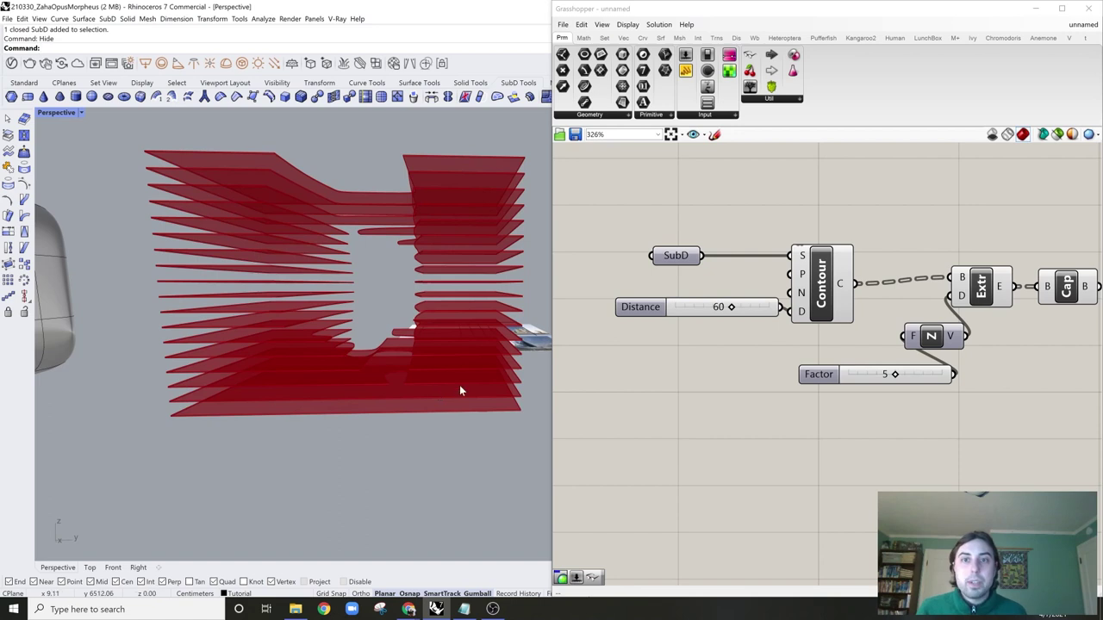
Step: Examine the capped floor slabs from several angles, highlighting the Contour, Extrude and Cap results in turn
{"action": "scroll", "coordinate": [373, 409], "scroll_direction": "up", "scroll_amount": 6}
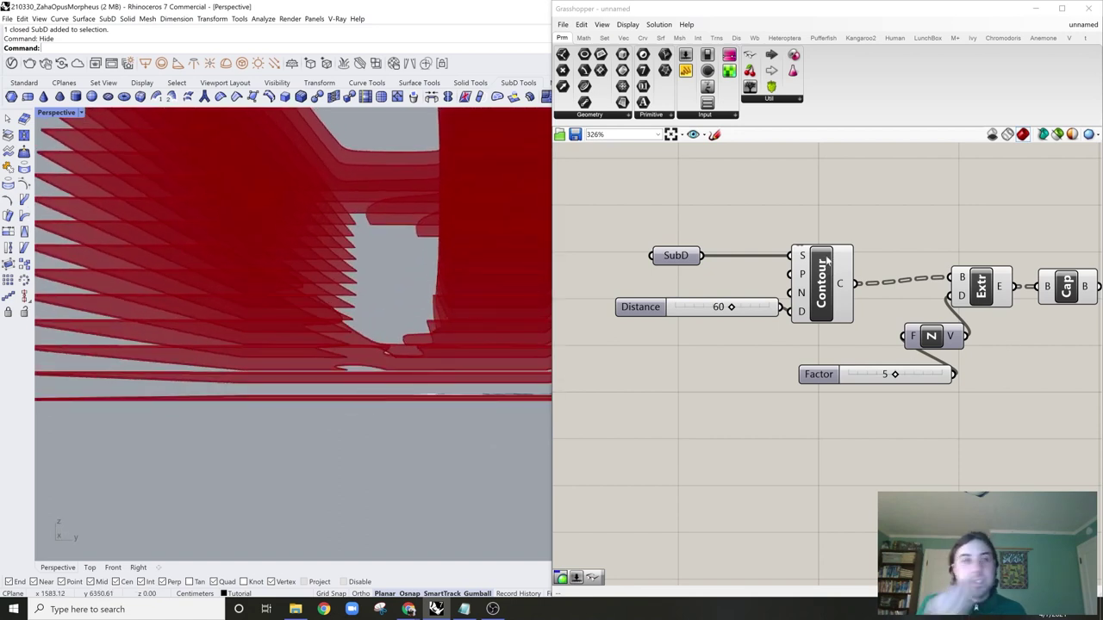
{"action": "left_click", "coordinate": [808, 299]}
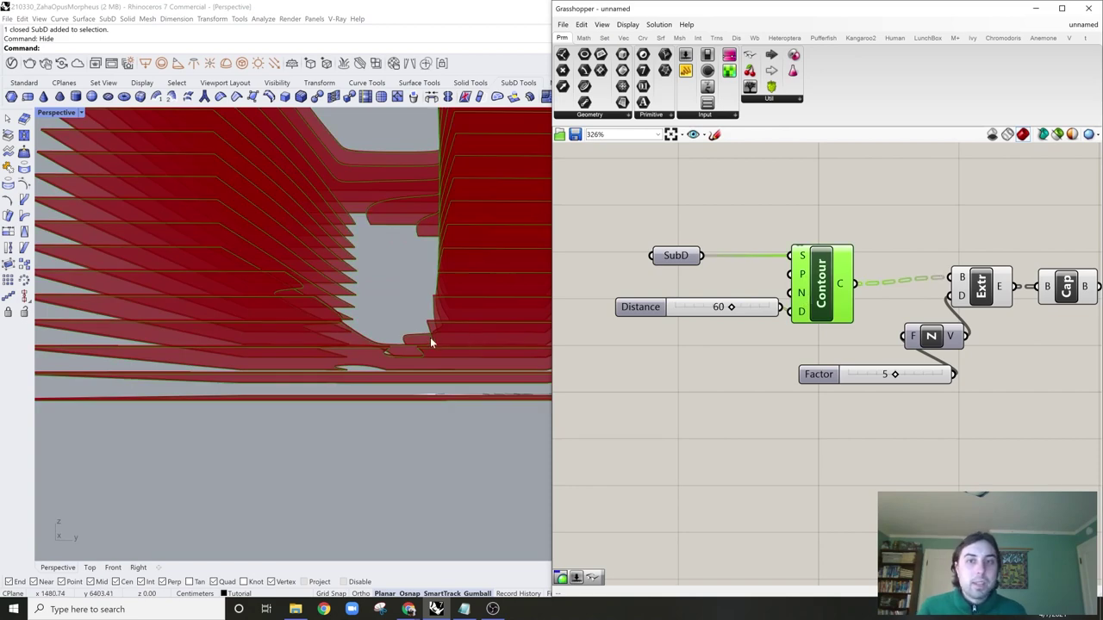
{"action": "right_click_drag", "start_coordinate": [431, 342], "coordinate": [401, 415]}
{"action": "scroll", "coordinate": [442, 370], "scroll_direction": "down", "scroll_amount": 5}
{"action": "scroll", "coordinate": [406, 408], "scroll_direction": "up", "scroll_amount": 3}
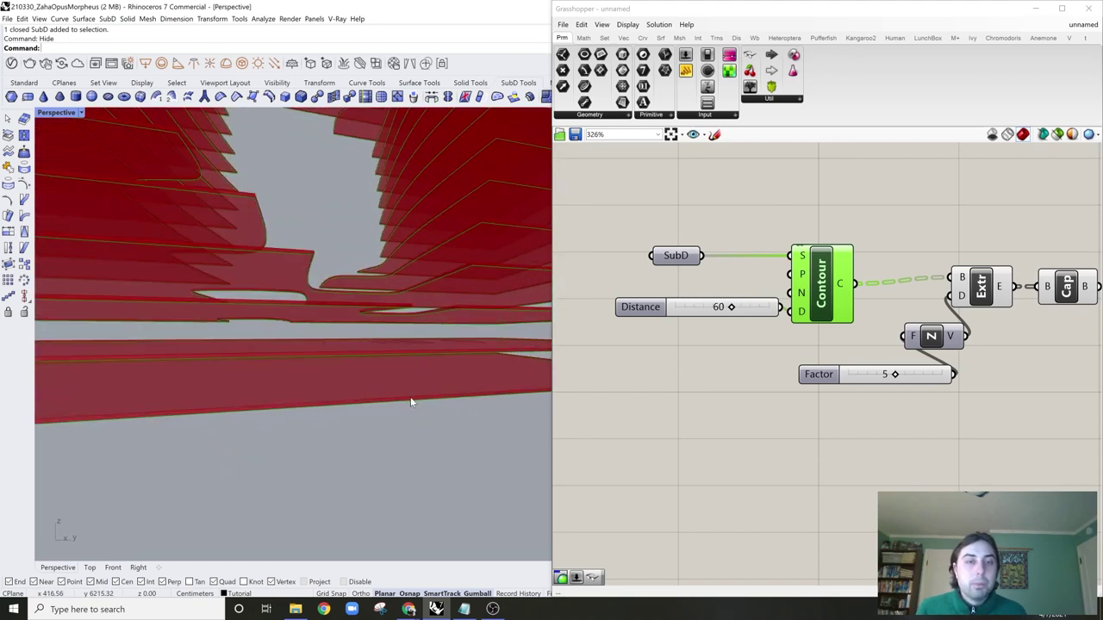
{"action": "scroll", "coordinate": [419, 392], "scroll_direction": "down", "scroll_amount": 8}
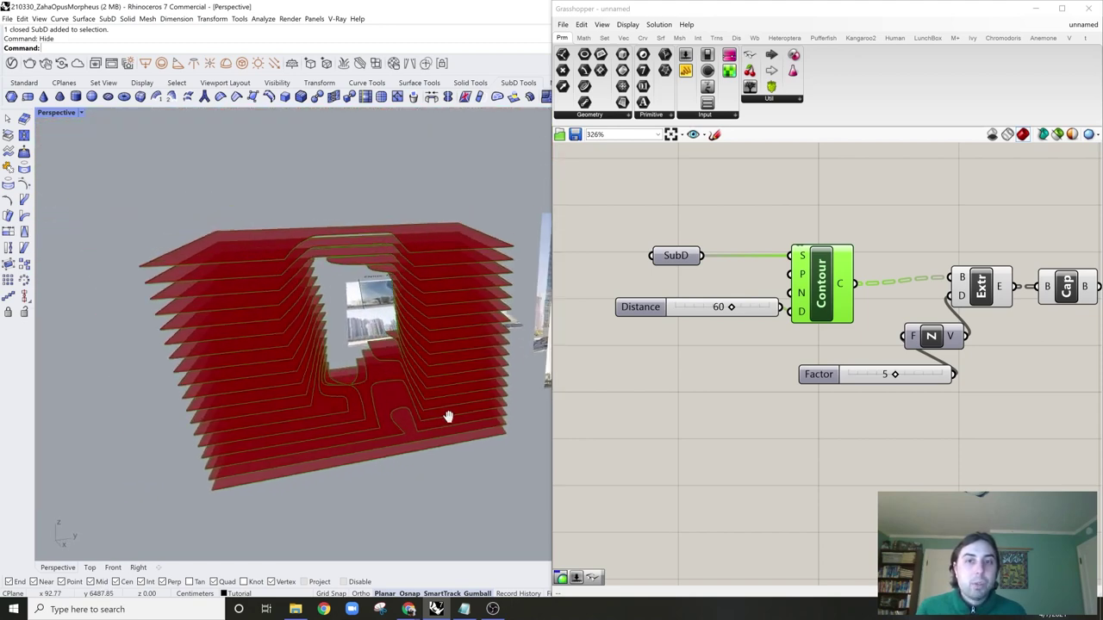
{"action": "right_click_drag", "start_coordinate": [448, 417], "coordinate": [447, 418], "text": "shift"}
{"action": "right_click_drag", "start_coordinate": [977, 321], "coordinate": [834, 346]}
{"action": "left_click", "coordinate": [837, 321]}
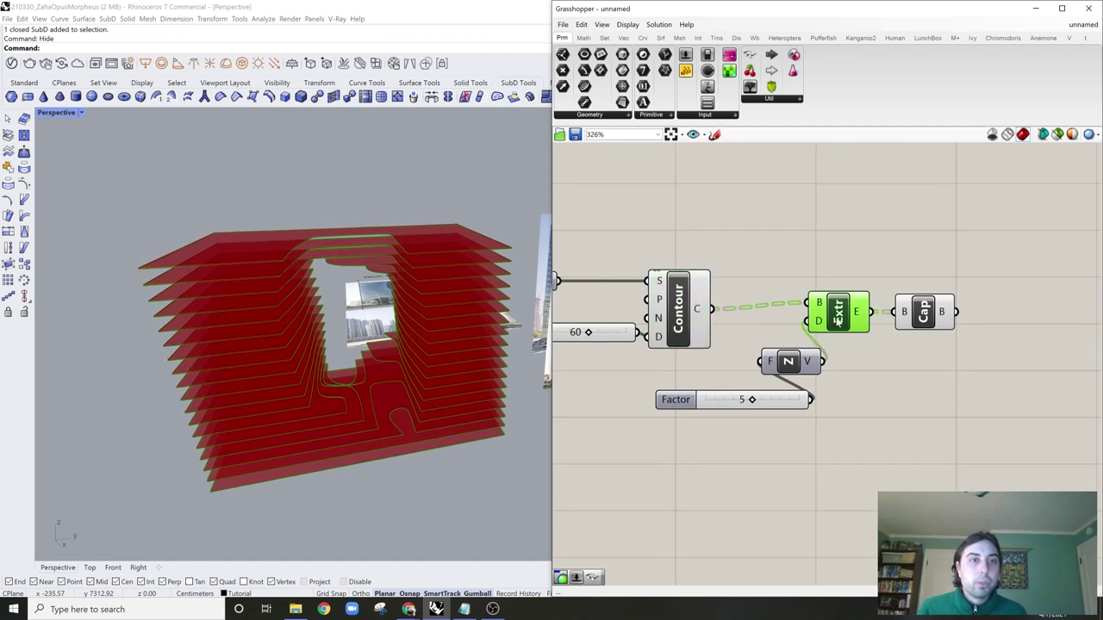
{"action": "left_click", "coordinate": [926, 317]}
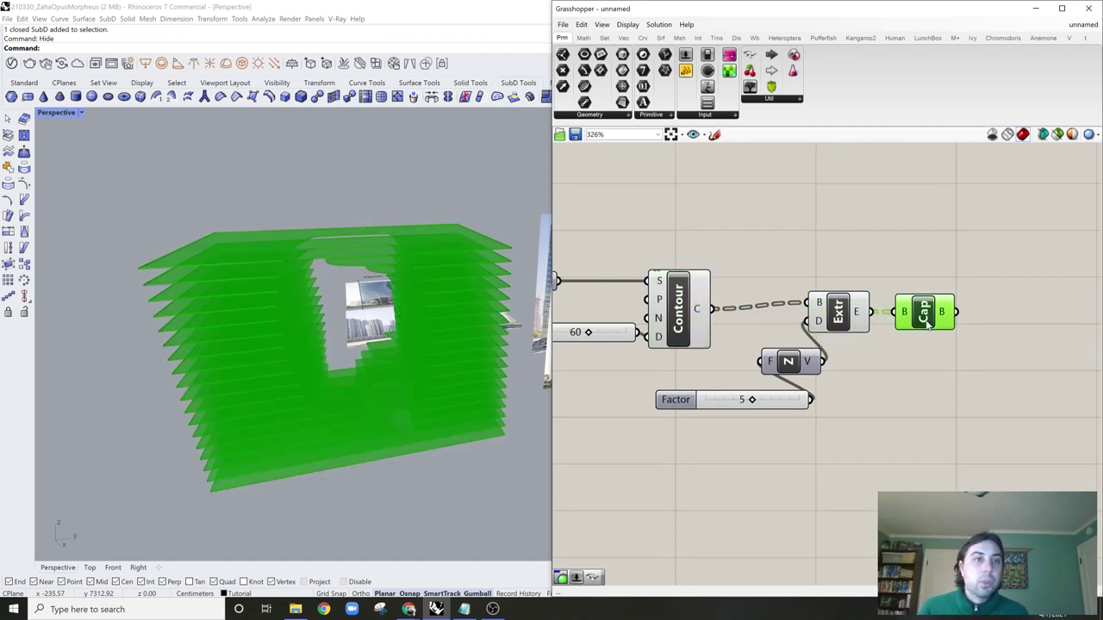
{"action": "left_click", "coordinate": [645, 373]}
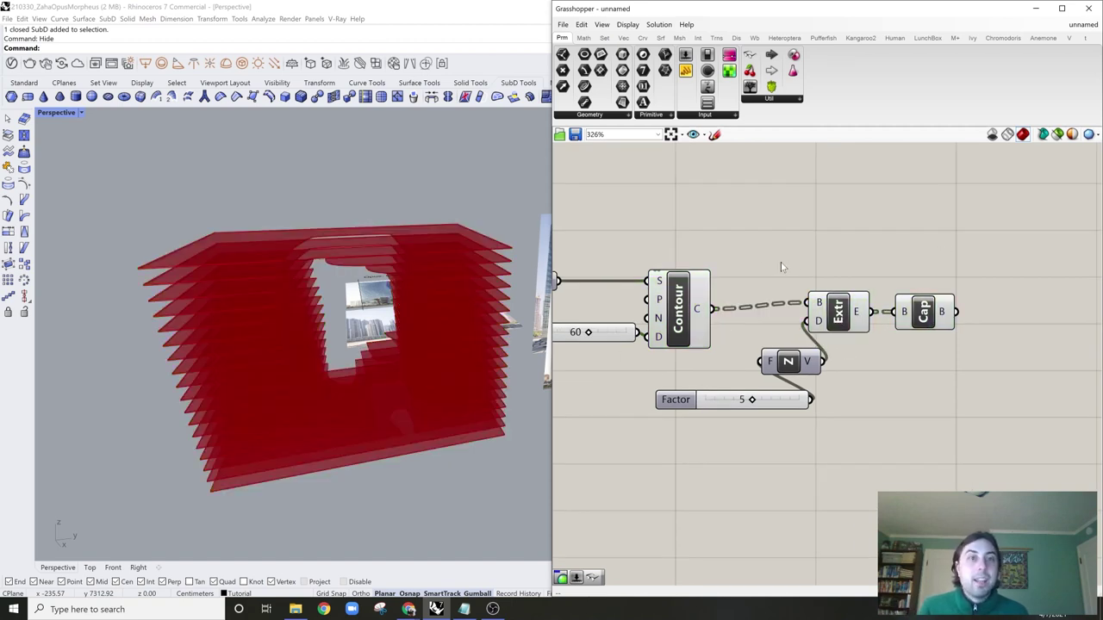
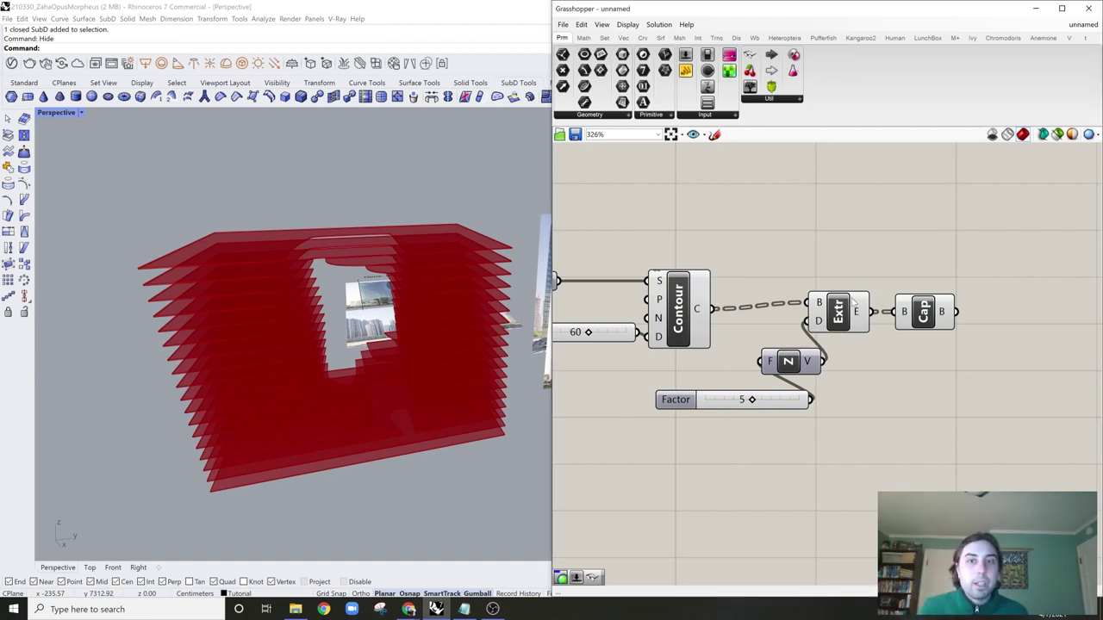
Step: Bake the capped floor slabs from the Cap component into the Rhino model with the default attributes
{"action": "right_click_drag", "start_coordinate": [853, 303], "coordinate": [849, 295]}
{"action": "left_click", "coordinate": [918, 304]}
{"action": "right_click_drag", "start_coordinate": [431, 319], "coordinate": [508, 324]}
{"action": "right_click", "coordinate": [917, 306]}
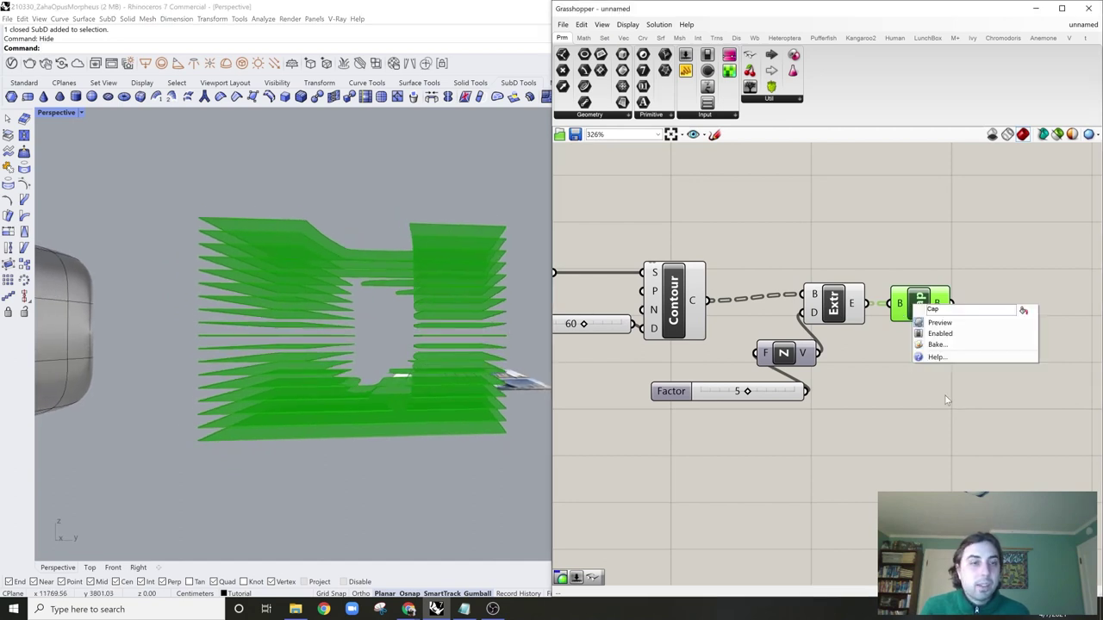
{"action": "left_click", "coordinate": [951, 359]}
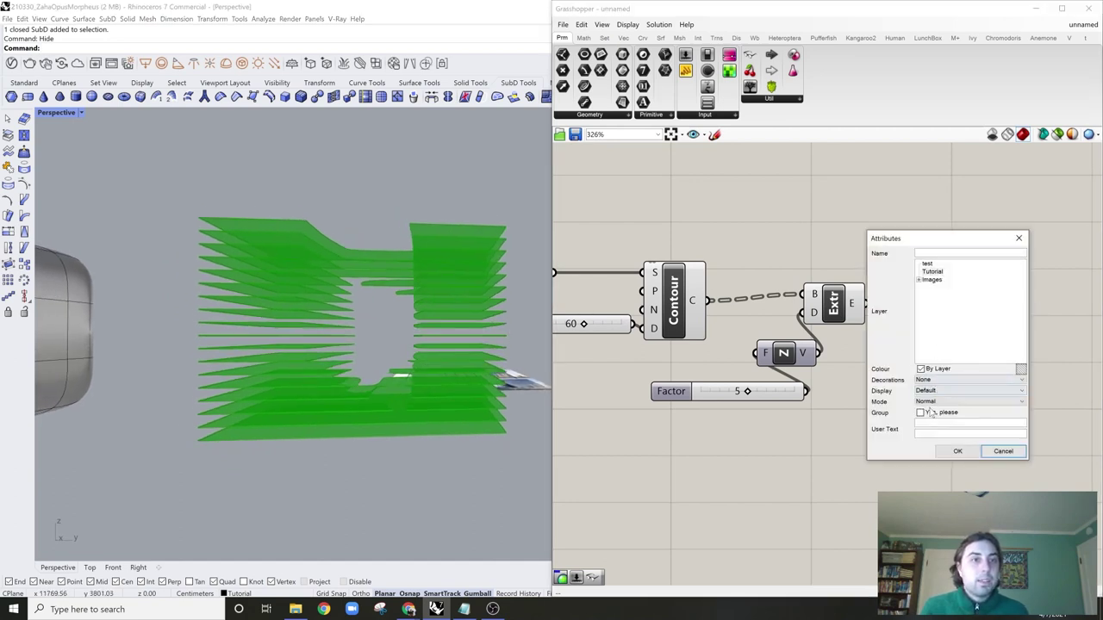
{"action": "left_click", "coordinate": [957, 451]}
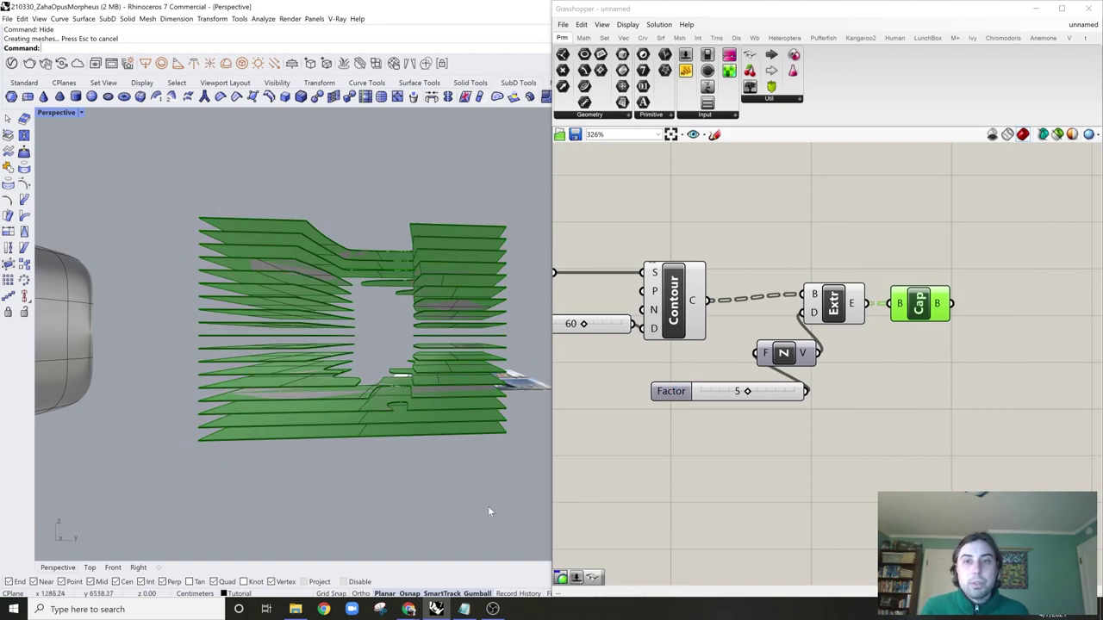
Step: Show the hidden building SubD again together with the baked floor slabs
{"action": "left_click", "coordinate": [449, 437]}
{"action": "type", "text": "show"}
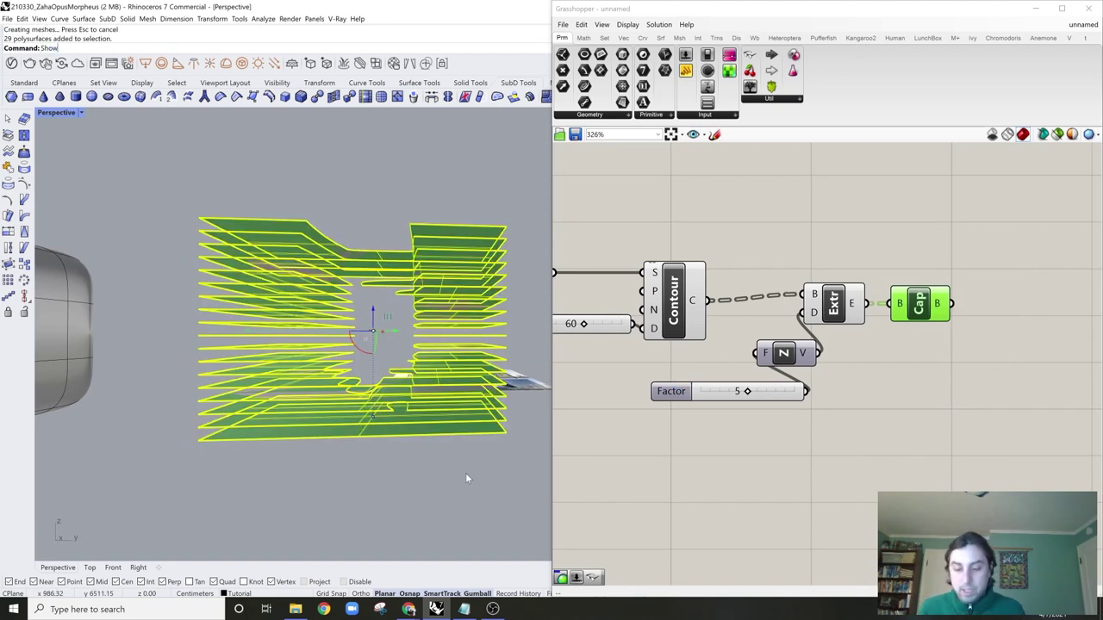
{"action": "key", "text": "Return"}
{"action": "left_click", "coordinate": [466, 474]}
{"action": "left_click", "coordinate": [445, 321]}
{"action": "scroll", "coordinate": [438, 320], "scroll_direction": "up", "scroll_amount": 5}
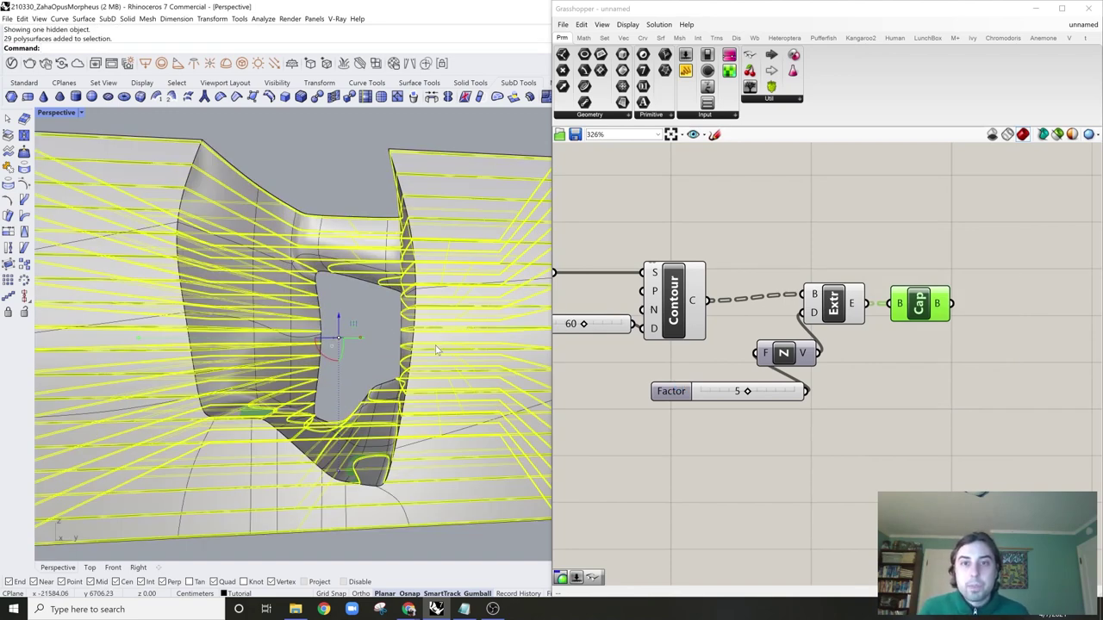
{"action": "scroll", "coordinate": [431, 343], "scroll_direction": "down", "scroll_amount": 3}
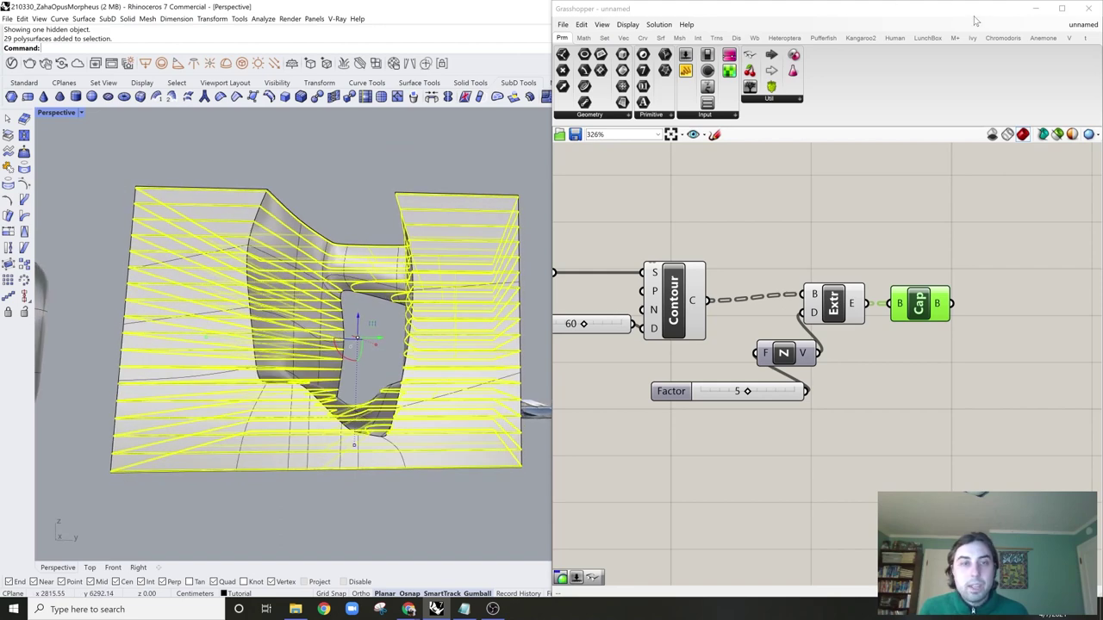
Step: Put the Grasshopper window away and compare the building and its baked slabs with the Opus reference photo
{"action": "left_click", "coordinate": [1037, 9]}
{"action": "right_click_drag", "start_coordinate": [758, 391], "coordinate": [737, 417]}
{"action": "scroll", "coordinate": [714, 392], "scroll_direction": "down", "scroll_amount": 2}
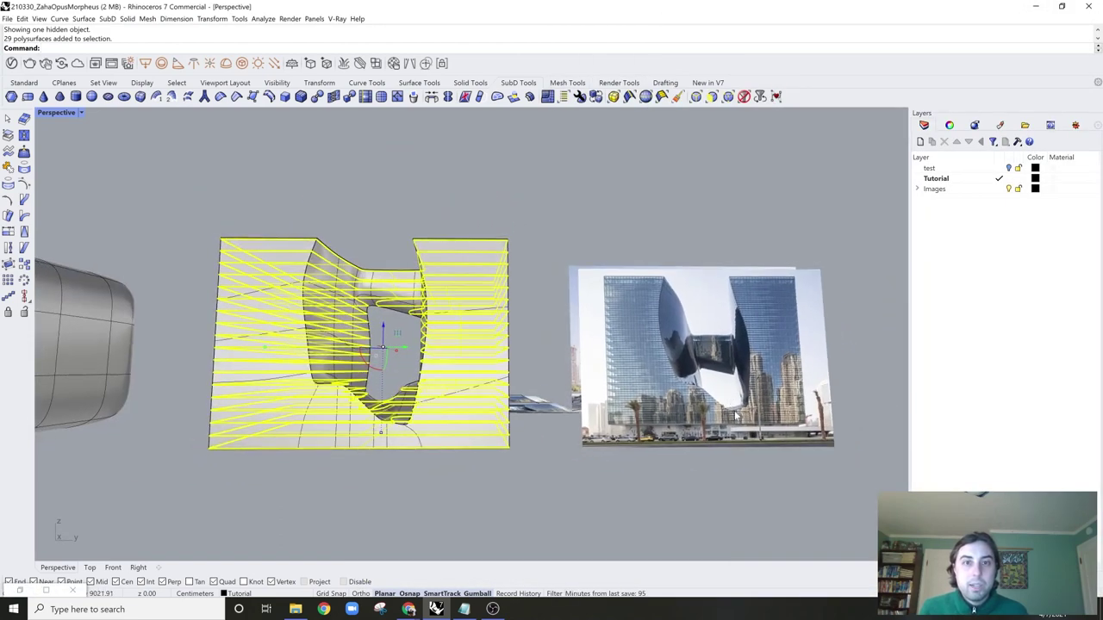
{"action": "left_click", "coordinate": [709, 430]}
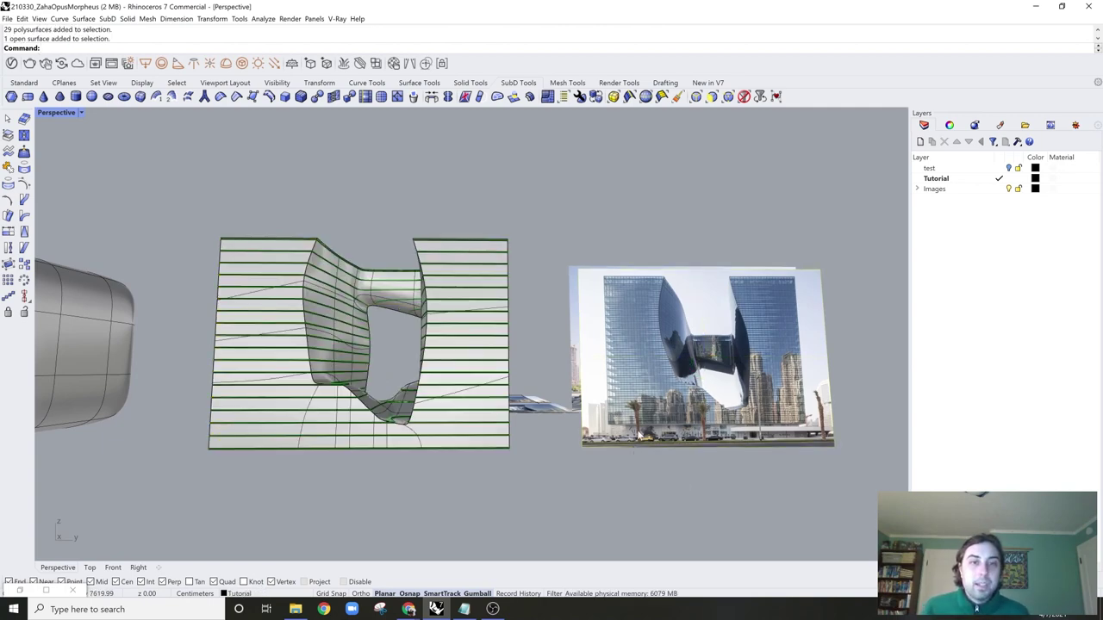
{"action": "right_click_drag", "start_coordinate": [523, 451], "coordinate": [527, 374]}
{"action": "scroll", "coordinate": [595, 409], "scroll_direction": "up", "scroll_amount": 5}
{"action": "scroll", "coordinate": [587, 399], "scroll_direction": "down", "scroll_amount": 5}
{"action": "left_click", "coordinate": [73, 590]}
Step: Expand the Images layer, turn on its MORPHEUS sublayer and turn off its OPUS sublayer
{"action": "scroll", "coordinate": [518, 408], "scroll_direction": "down", "scroll_amount": 3}
{"action": "scroll", "coordinate": [529, 374], "scroll_direction": "down", "scroll_amount": 5}
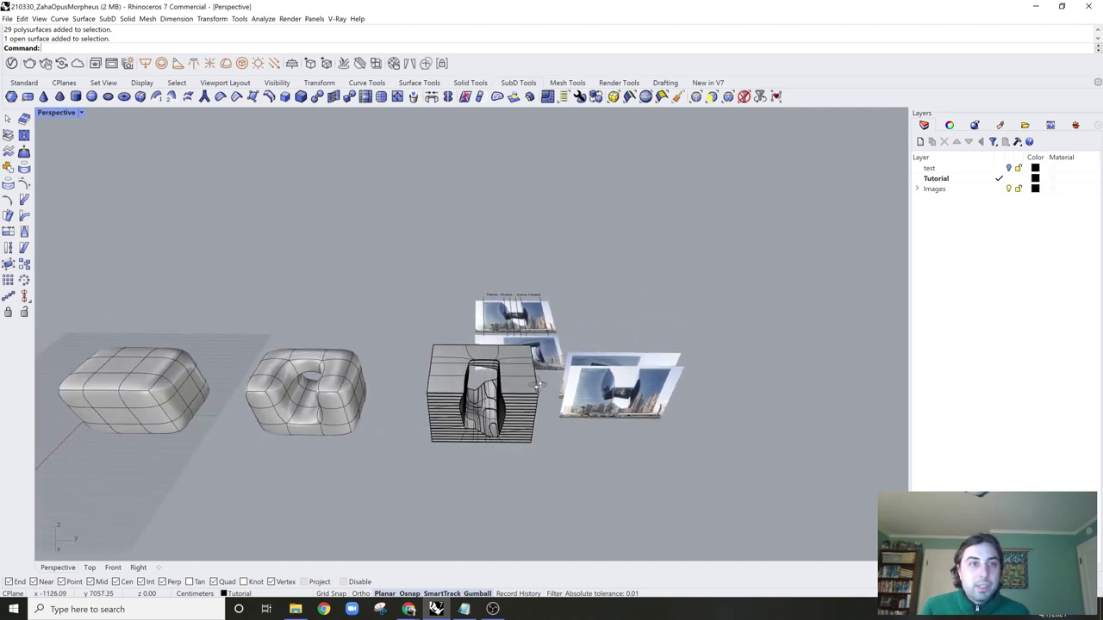
{"action": "right_click_drag", "start_coordinate": [408, 315], "coordinate": [530, 313], "text": "shift"}
{"action": "left_click", "coordinate": [917, 190]}
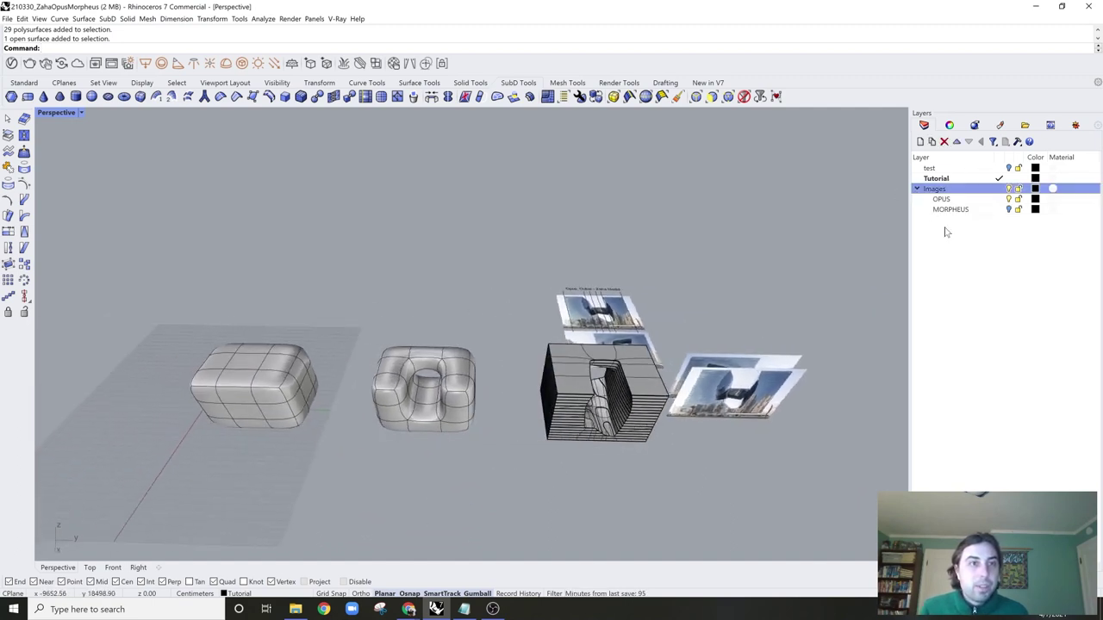
{"action": "left_click", "coordinate": [1009, 209]}
{"action": "left_click", "coordinate": [1009, 189]}
{"action": "scroll", "coordinate": [601, 355], "scroll_direction": "down", "scroll_amount": 4}
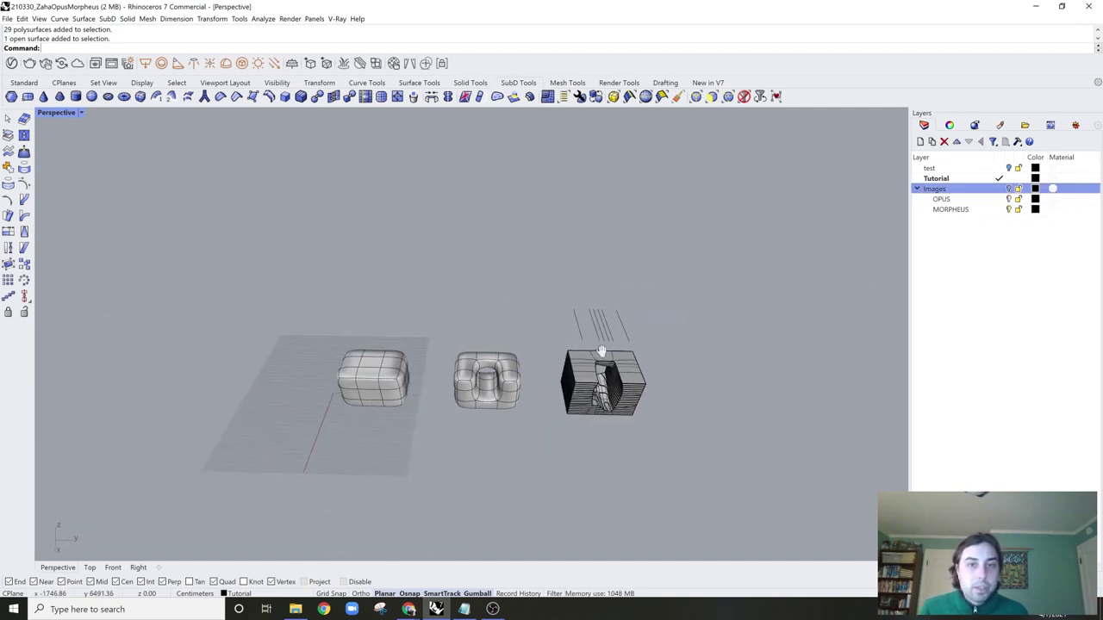
{"action": "right_click_drag", "start_coordinate": [599, 354], "coordinate": [564, 303], "text": "shift"}
{"action": "left_click", "coordinate": [1009, 188]}
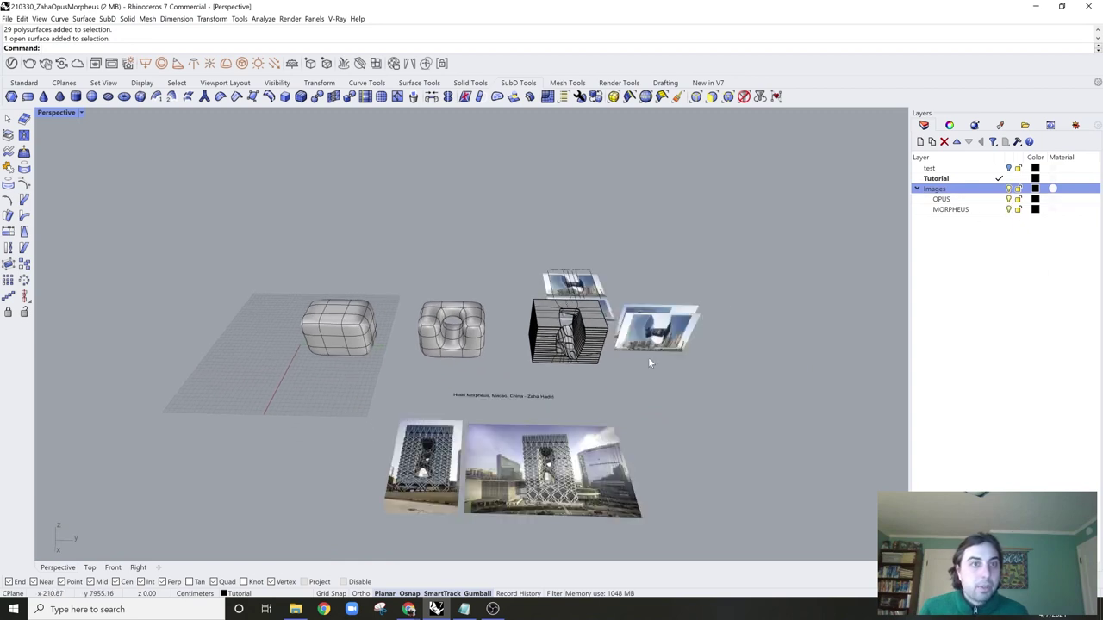
{"action": "scroll", "coordinate": [649, 359], "scroll_direction": "down", "scroll_amount": 2}
{"action": "left_click", "coordinate": [1009, 199]}
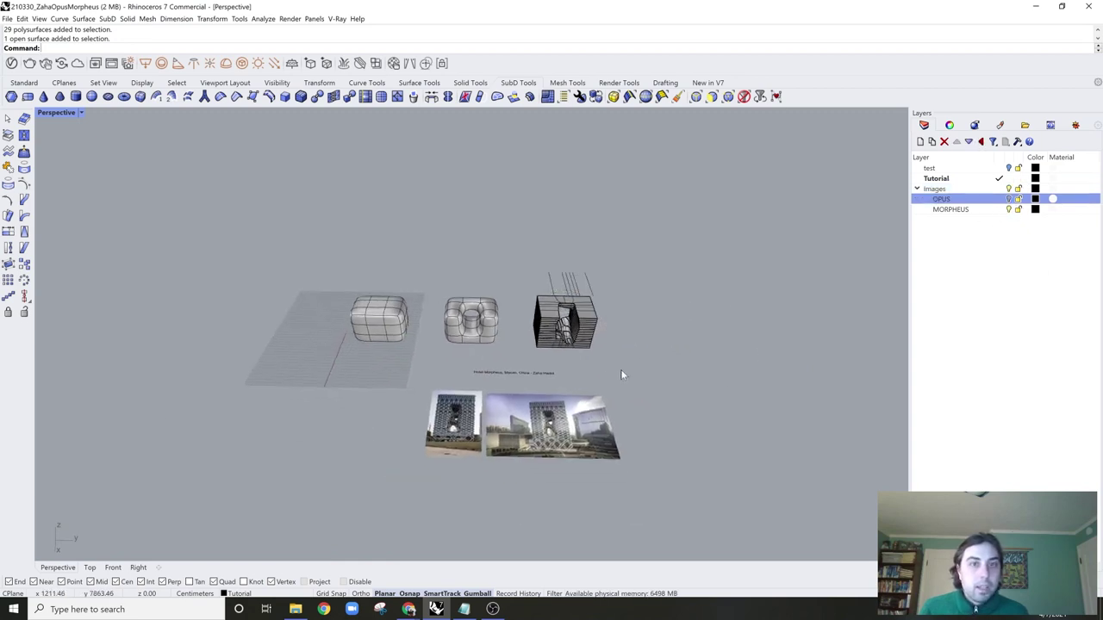
{"action": "scroll", "coordinate": [602, 400], "scroll_direction": "up", "scroll_amount": 3}
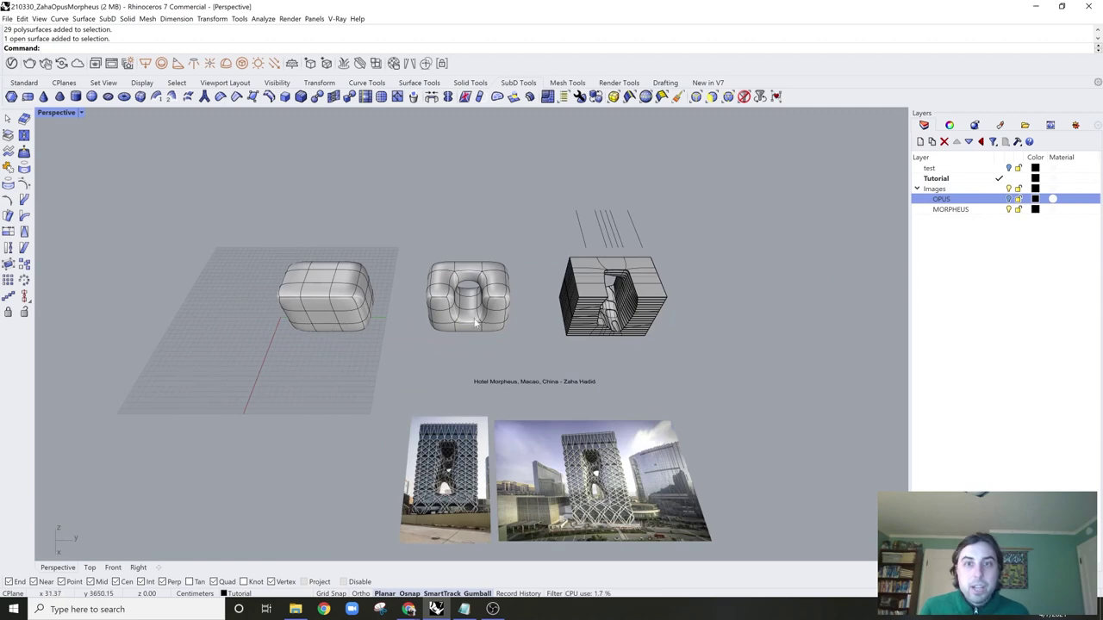
Step: Duplicate the middle SubD with the notched opening and place the copy in front of the Hotel Morpheus reference images
{"action": "left_click", "coordinate": [469, 320]}
{"action": "left_click", "coordinate": [483, 379]}
{"action": "scroll", "coordinate": [463, 515], "scroll_direction": "up", "scroll_amount": 3}
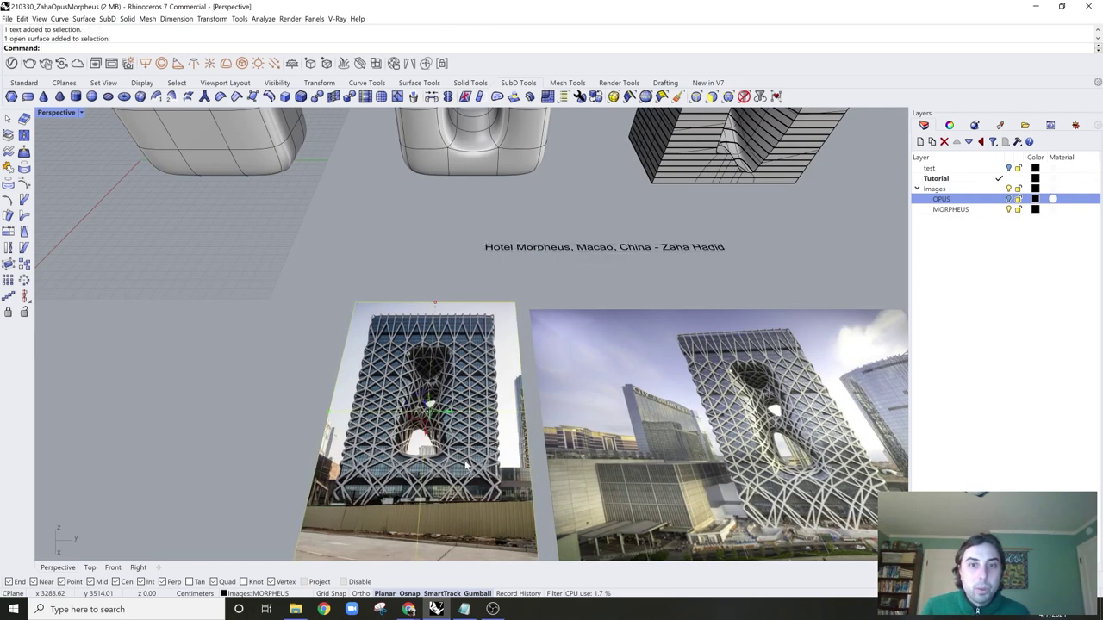
{"action": "scroll", "coordinate": [465, 479], "scroll_direction": "down", "scroll_amount": 5}
{"action": "left_click", "coordinate": [470, 356]}
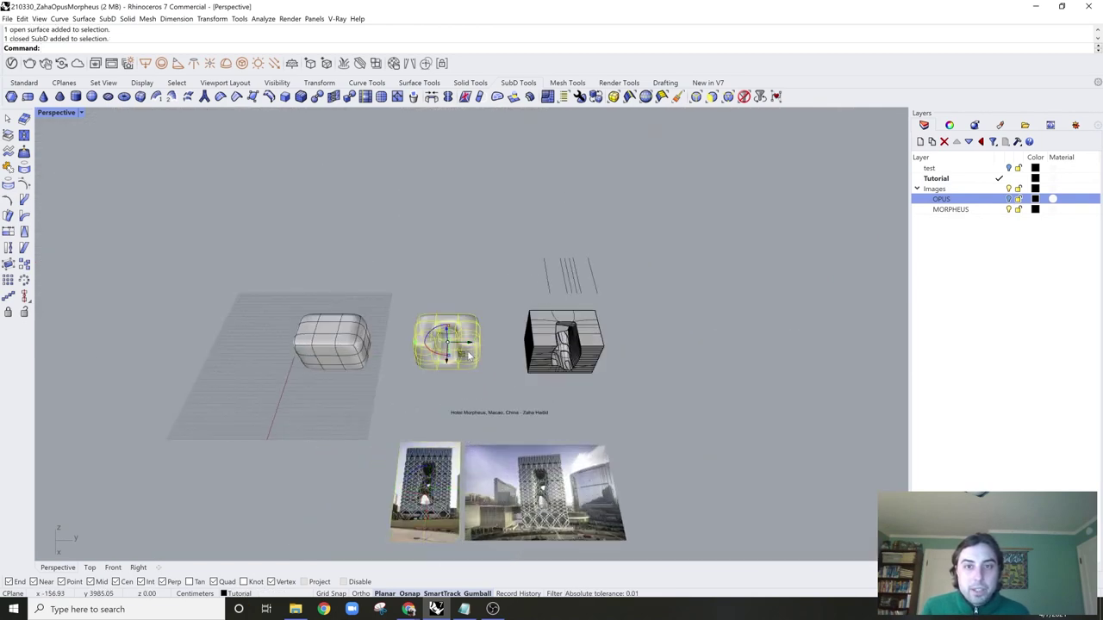
{"action": "scroll", "coordinate": [462, 360], "scroll_direction": "down", "scroll_amount": 2}
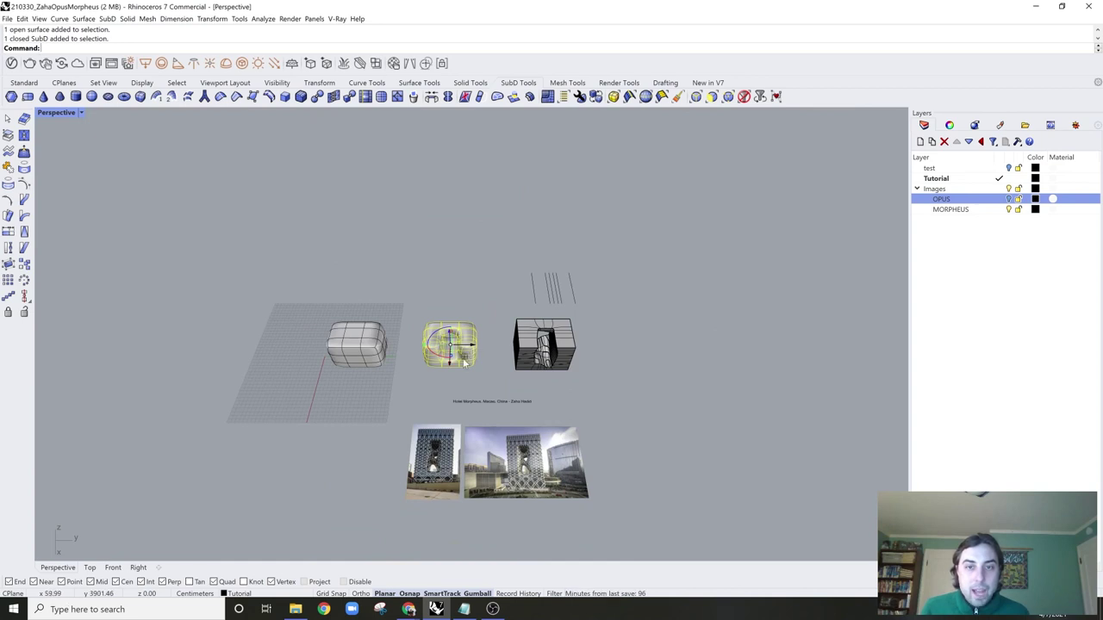
{"action": "left_click_drag", "start_coordinate": [472, 346], "coordinate": [660, 324], "text": "alt"}
{"action": "scroll", "coordinate": [692, 369], "scroll_direction": "up", "scroll_amount": 2}
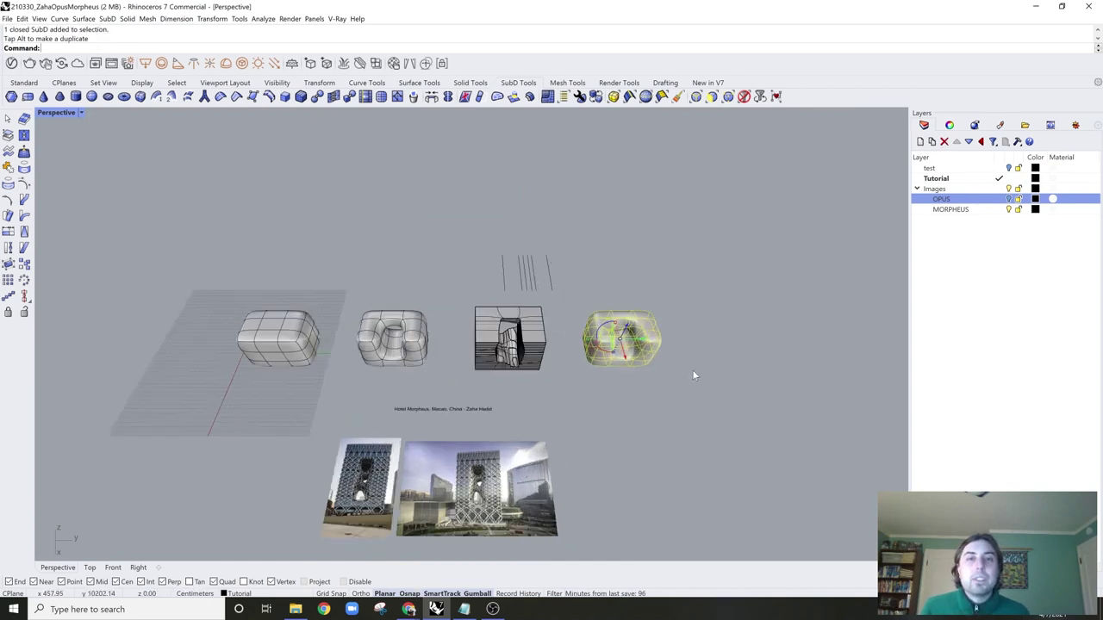
{"action": "right_click_drag", "start_coordinate": [692, 370], "coordinate": [635, 350], "text": "shift"}
{"action": "scroll", "coordinate": [581, 345], "scroll_direction": "down", "scroll_amount": 4}
{"action": "left_click_drag", "start_coordinate": [582, 344], "coordinate": [422, 482]}
Step: Compare the copied SubD with the Hotel Morpheus photos, switching between flat and smooth SubD display
{"action": "scroll", "coordinate": [422, 507], "scroll_direction": "up", "scroll_amount": 4}
{"action": "key", "text": "Tab"}
{"action": "scroll", "coordinate": [503, 454], "scroll_direction": "down", "scroll_amount": 3}
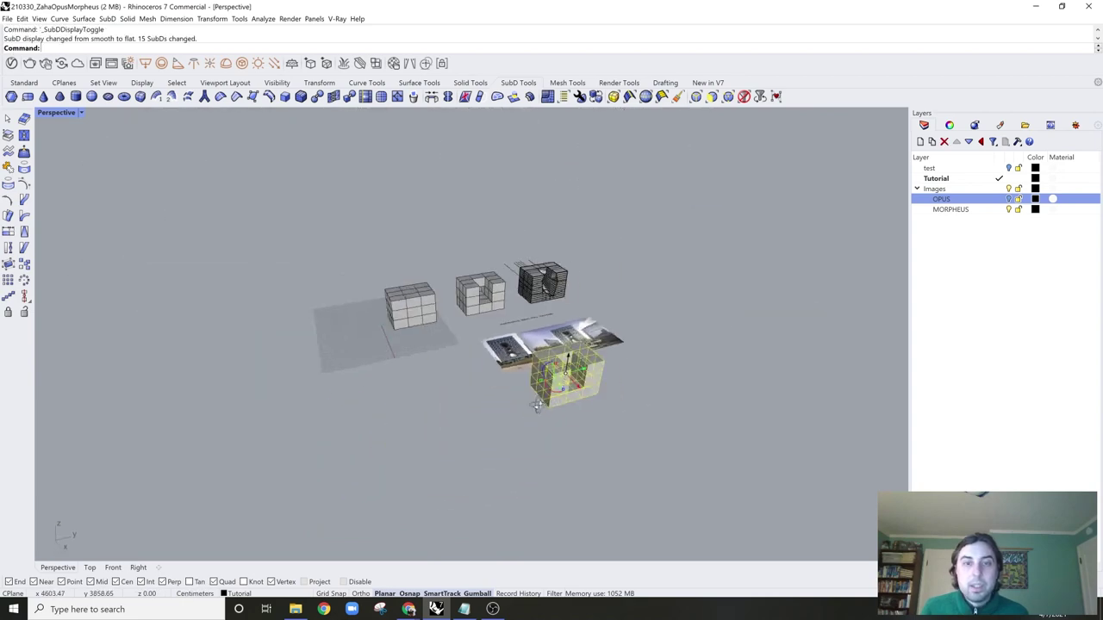
{"action": "scroll", "coordinate": [559, 387], "scroll_direction": "up", "scroll_amount": 5}
{"action": "scroll", "coordinate": [537, 426], "scroll_direction": "down", "scroll_amount": 4}
{"action": "right_click_drag", "start_coordinate": [560, 387], "coordinate": [491, 447]}
{"action": "scroll", "coordinate": [488, 451], "scroll_direction": "up", "scroll_amount": 3}
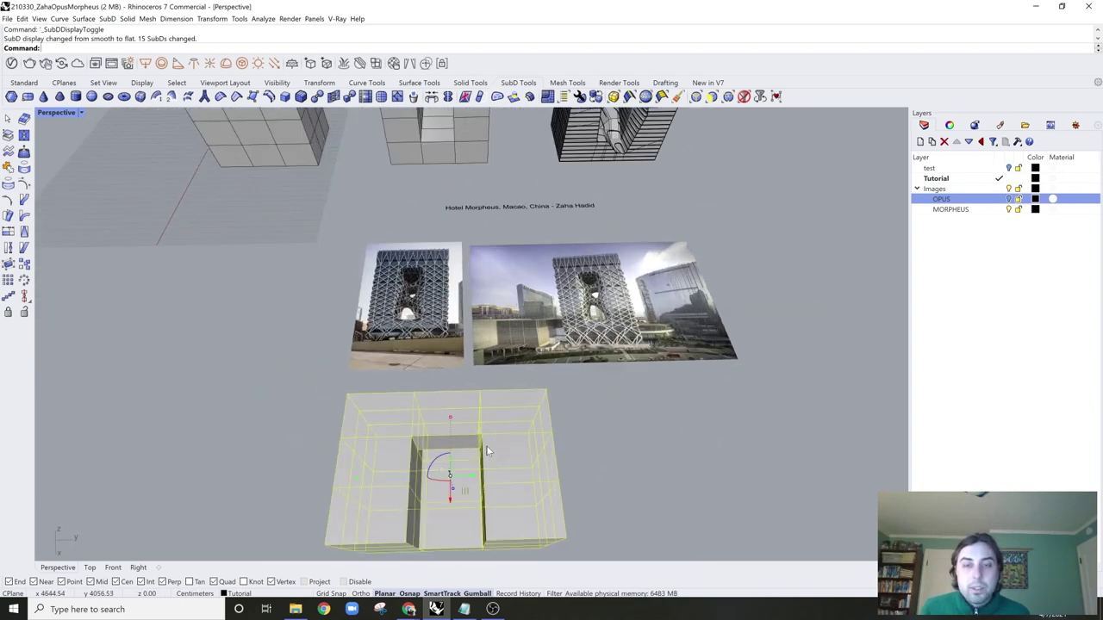
{"action": "key", "text": "Tab"}
{"action": "scroll", "coordinate": [427, 430], "scroll_direction": "up", "scroll_amount": 6}
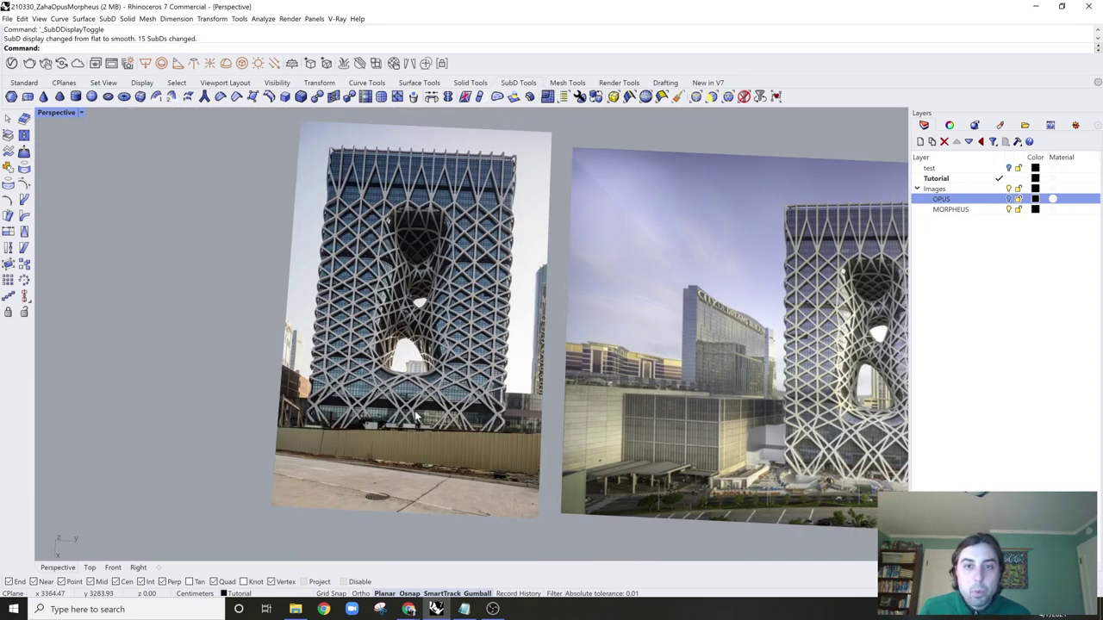
{"action": "scroll", "coordinate": [351, 399], "scroll_direction": "down", "scroll_amount": 6}
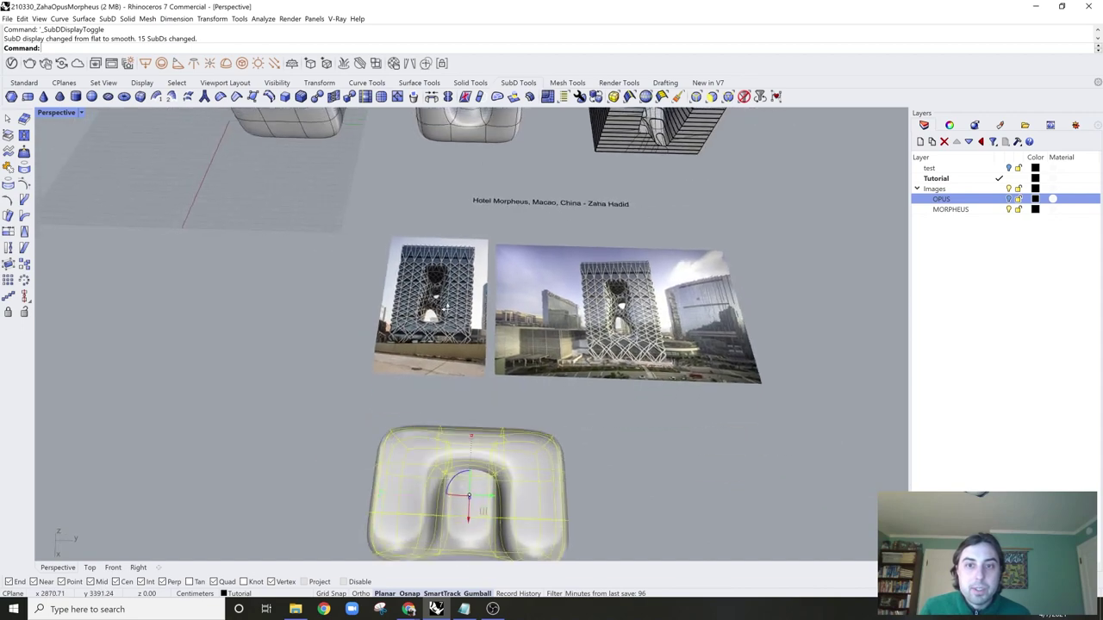
{"action": "scroll", "coordinate": [456, 306], "scroll_direction": "up", "scroll_amount": 4}
{"action": "scroll", "coordinate": [486, 355], "scroll_direction": "up", "scroll_amount": 8}
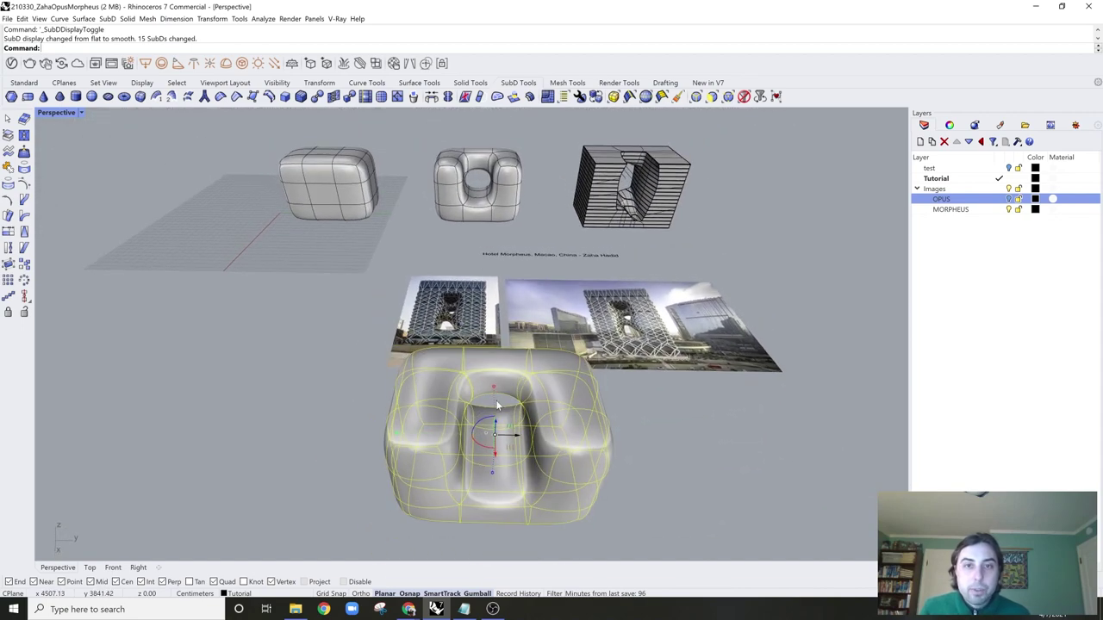
{"action": "scroll", "coordinate": [439, 348], "scroll_direction": "down", "scroll_amount": 10}
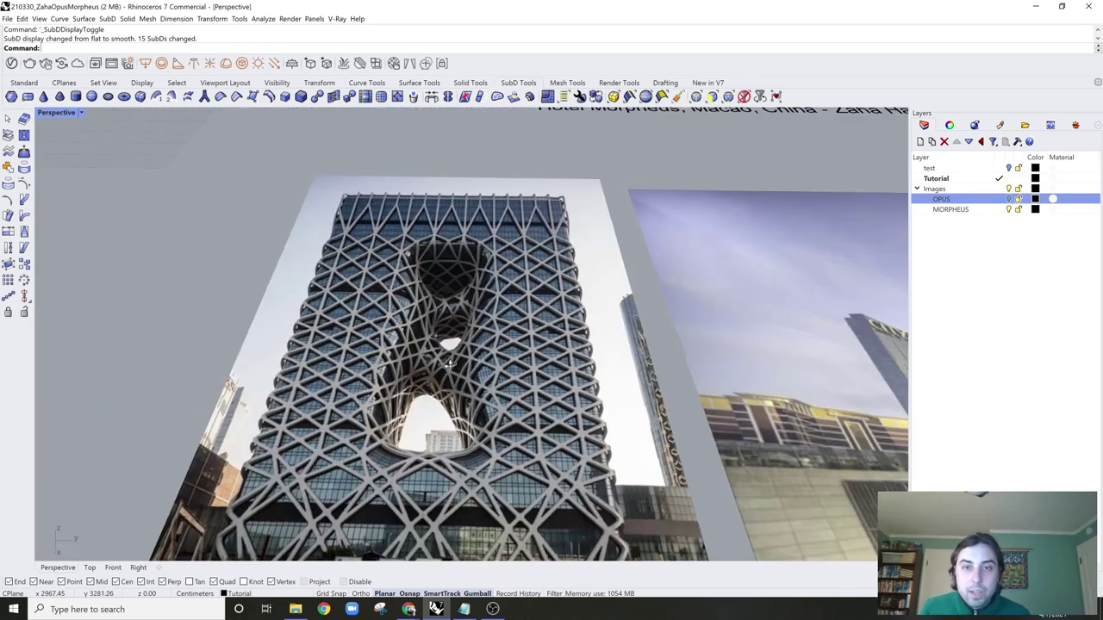
{"action": "scroll", "coordinate": [441, 320], "scroll_direction": "up", "scroll_amount": 3}
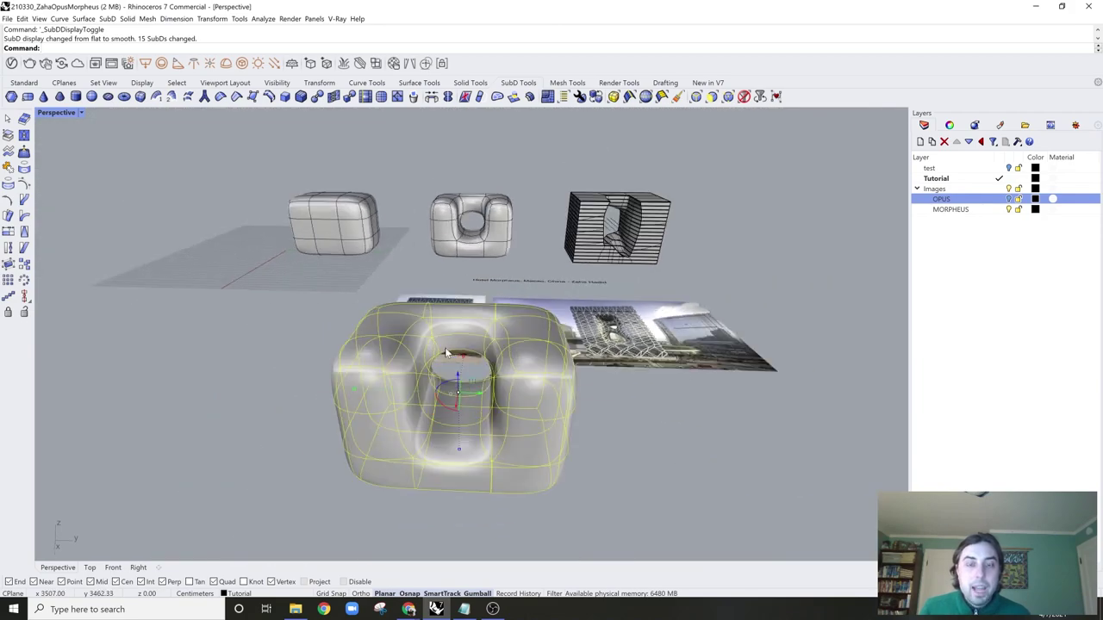
Step: In flat SubD display, delete the bridging section above the opening of the copied SubD
{"action": "key", "text": "Tab"}
{"action": "right_click_drag", "start_coordinate": [460, 330], "coordinate": [481, 224]}
{"action": "left_click", "coordinate": [658, 285]}
{"action": "scroll", "coordinate": [406, 297], "scroll_direction": "up", "scroll_amount": 4}
{"action": "left_click", "coordinate": [400, 307]}
{"action": "key", "text": "Escape"}
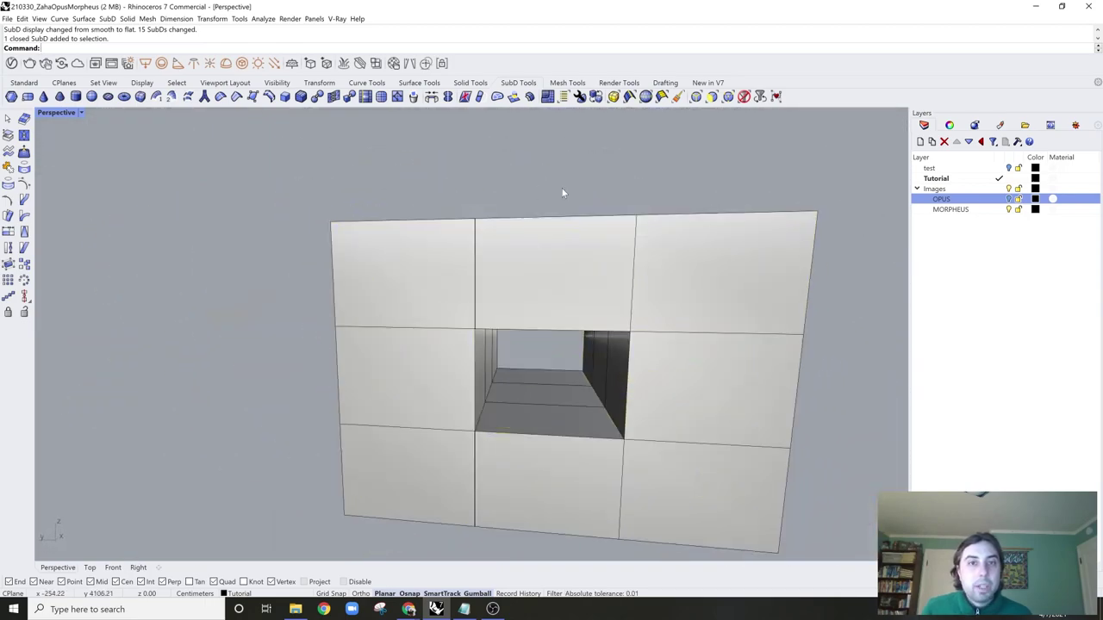
{"action": "left_click_drag", "start_coordinate": [561, 187], "coordinate": [516, 342], "text": "ctrl+shift"}
{"action": "key", "text": "Delete"}
Step: Fill the four-edged hole left in one tower's inner wall using the Automatic patch style
{"action": "scroll", "coordinate": [518, 330], "scroll_direction": "down", "scroll_amount": 4}
{"action": "right_click_drag", "start_coordinate": [518, 330], "coordinate": [470, 335]}
{"action": "left_click", "coordinate": [448, 328], "text": "ctrl+shift"}
{"action": "left_click", "coordinate": [445, 333], "text": "ctrl+shift"}
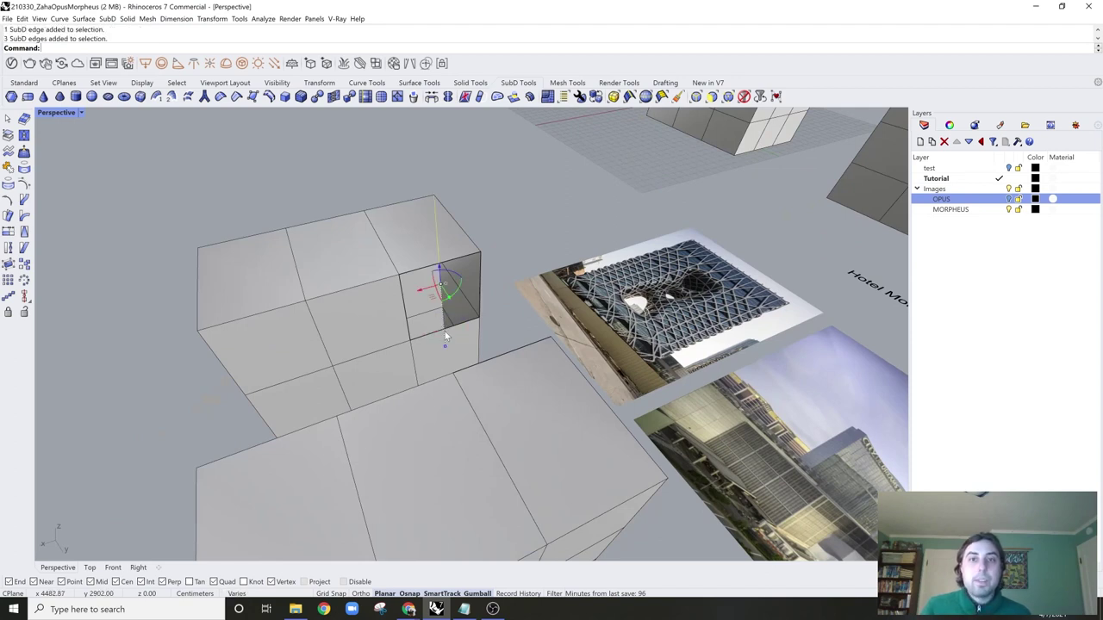
{"action": "left_click", "coordinate": [498, 292], "text": "ctrl+shift"}
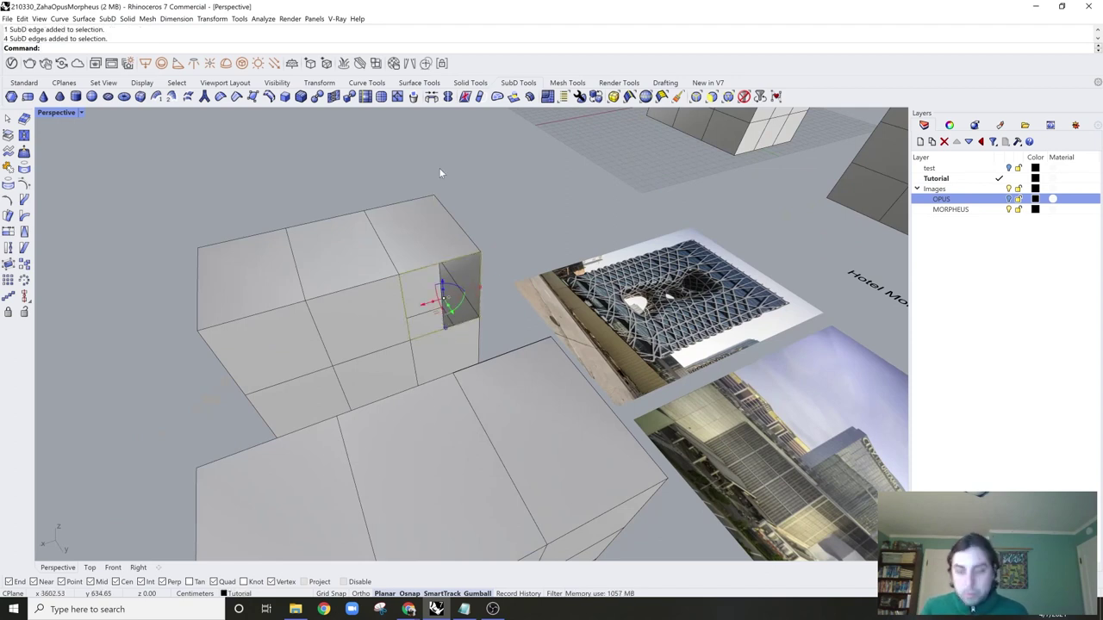
{"action": "left_click", "coordinate": [497, 96]}
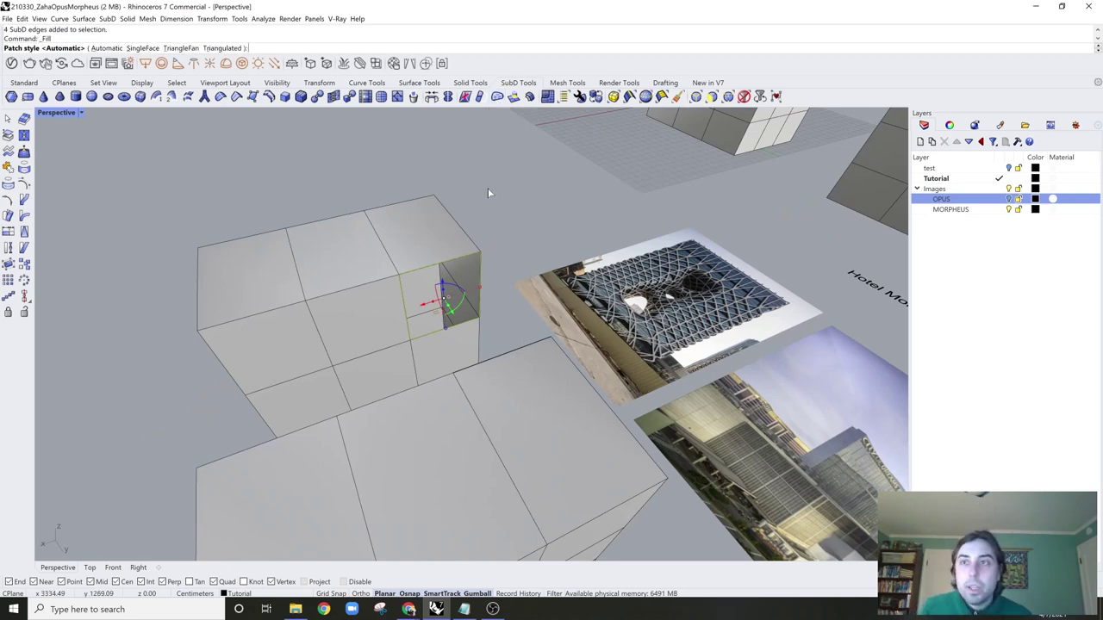
{"action": "key", "text": "Return"}
Step: Fill the matching hole in the opposite tower's inner wall with the Automatic patch style
{"action": "right_click_drag", "start_coordinate": [487, 205], "coordinate": [531, 256]}
{"action": "scroll", "coordinate": [552, 275], "scroll_direction": "up", "scroll_amount": 3}
{"action": "double_click", "coordinate": [552, 274], "text": "ctrl+shift"}
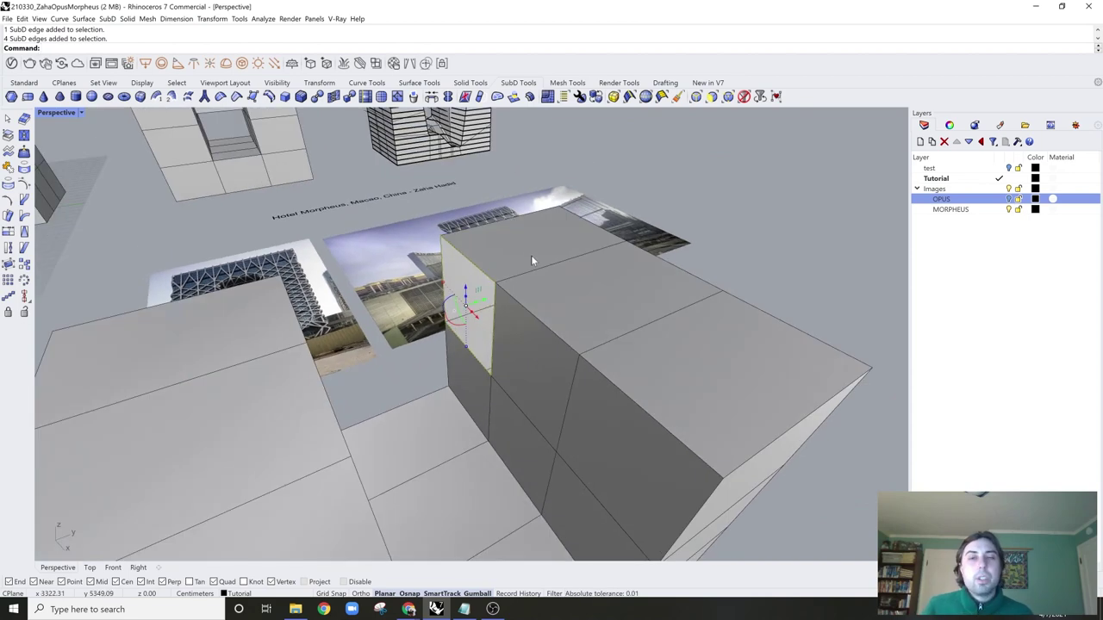
{"action": "key", "text": "Return"}
{"action": "key", "text": "Return"}
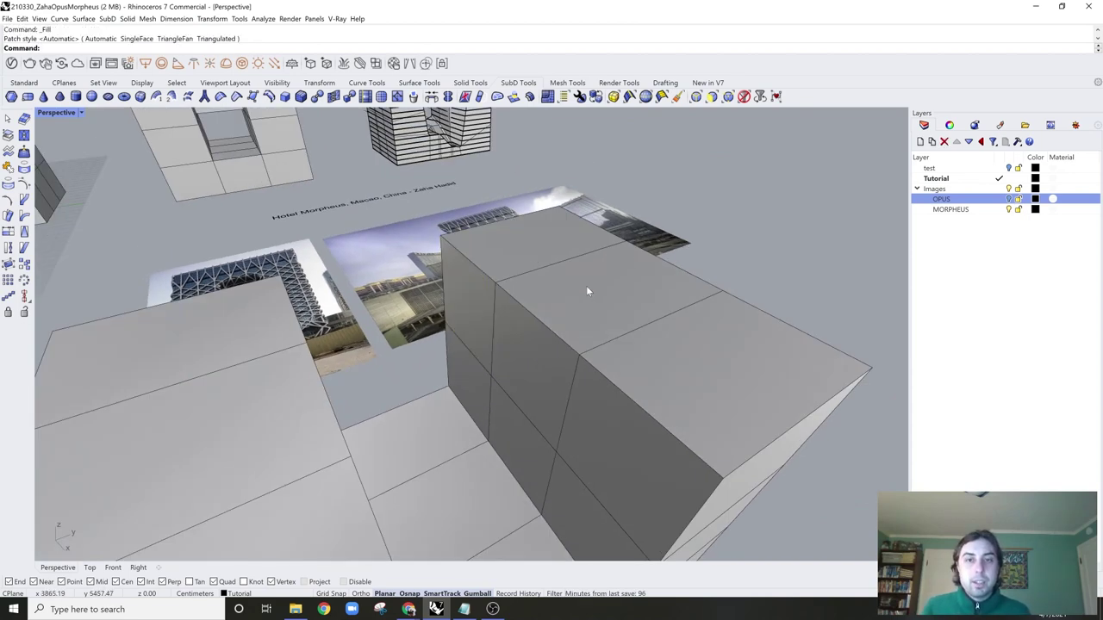
Step: Check the closed U-shaped SubD in smooth and flat display from several angles
{"action": "left_click", "coordinate": [588, 291]}
{"action": "key", "text": "Tab"}
{"action": "right_click_drag", "start_coordinate": [595, 286], "coordinate": [650, 342]}
{"action": "key", "text": "Tab"}
{"action": "scroll", "coordinate": [562, 264], "scroll_direction": "down", "scroll_amount": 6}
{"action": "scroll", "coordinate": [556, 312], "scroll_direction": "up", "scroll_amount": 2}
{"action": "scroll", "coordinate": [552, 313], "scroll_direction": "down", "scroll_amount": 2}
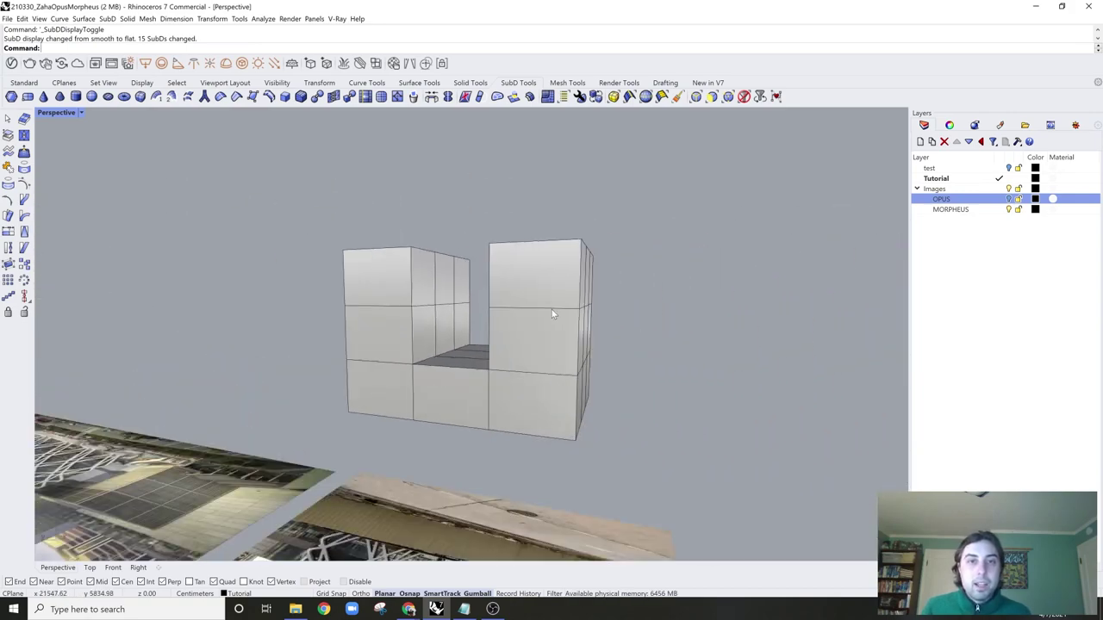
{"action": "scroll", "coordinate": [553, 314], "scroll_direction": "down", "scroll_amount": 3}
{"action": "right_click_drag", "start_coordinate": [553, 314], "coordinate": [491, 340]}
Step: Duplicate the U-shaped SubD directly above the original and rotate the copy 180 degrees so it is upside down
{"action": "left_click", "coordinate": [485, 386]}
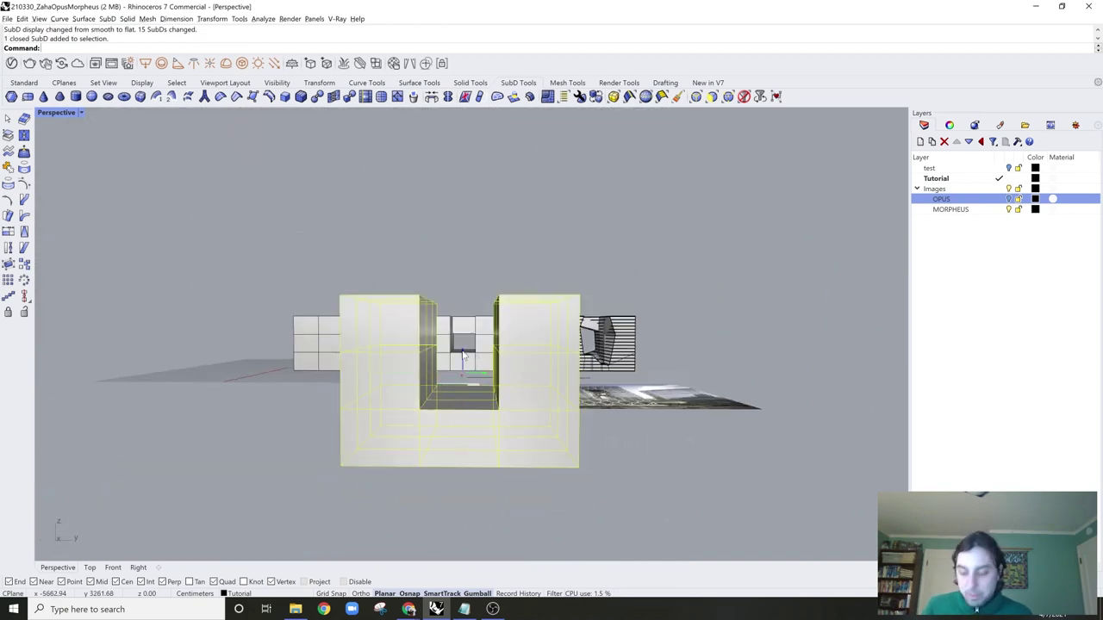
{"action": "left_click_drag", "start_coordinate": [462, 355], "coordinate": [461, 168], "text": "alt"}
{"action": "right_click_drag", "start_coordinate": [460, 168], "coordinate": [468, 281]}
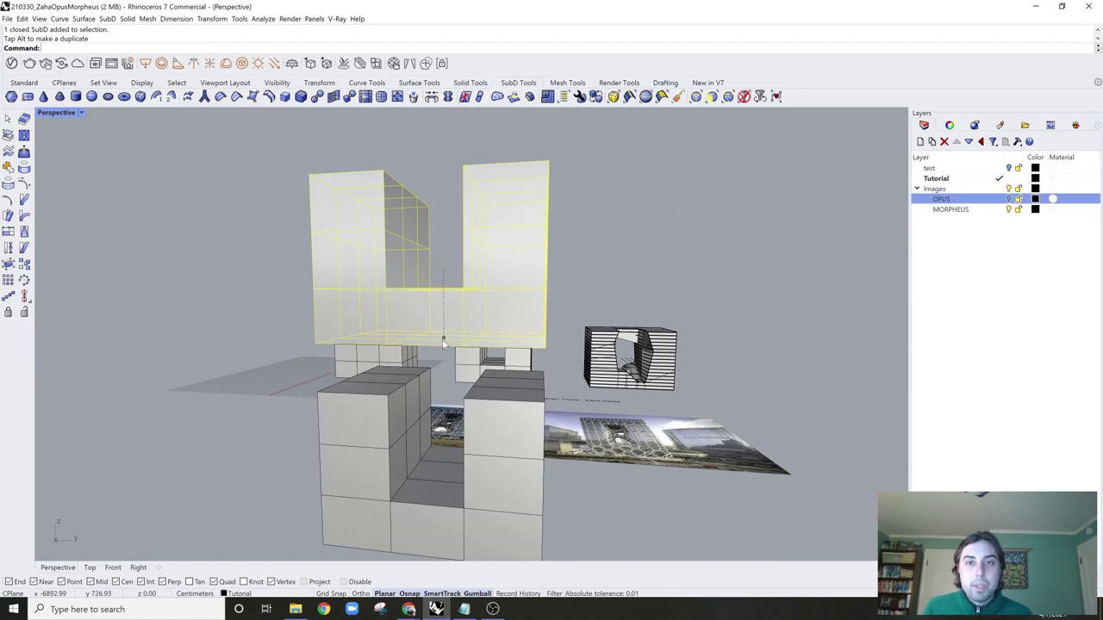
{"action": "left_click", "coordinate": [444, 343]}
{"action": "type", "text": "180"}
{"action": "key", "text": "Return"}
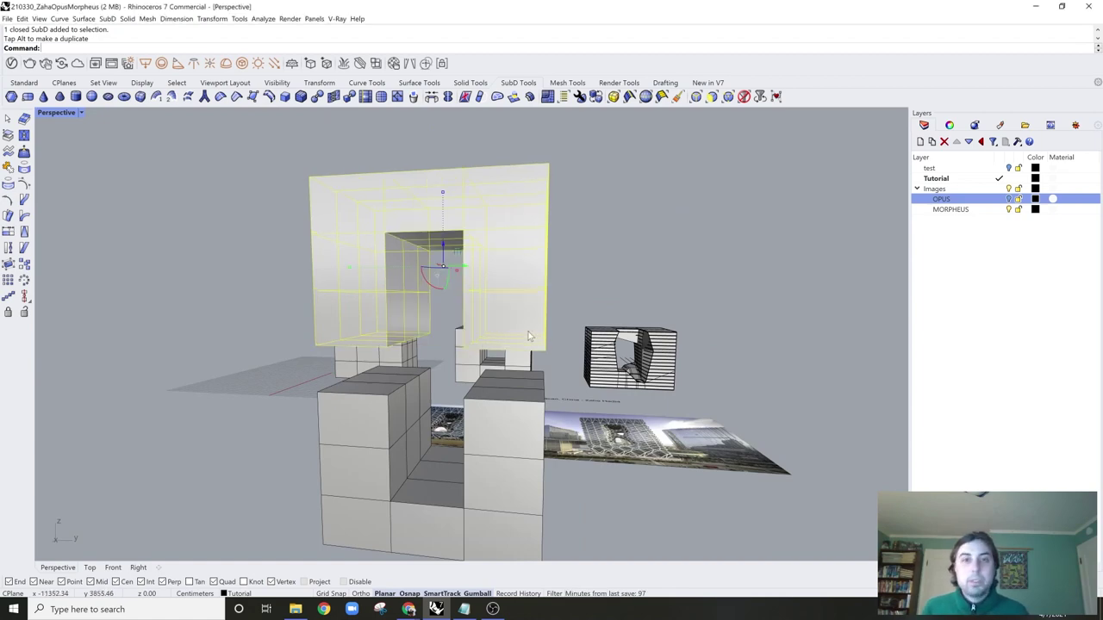
Step: Bridge the three facing end faces on one side's upper and lower towers to join the two U-shaped SubDs
{"action": "right_click_drag", "start_coordinate": [521, 351], "coordinate": [403, 282]}
{"action": "scroll", "coordinate": [535, 241], "scroll_direction": "up", "scroll_amount": 4}
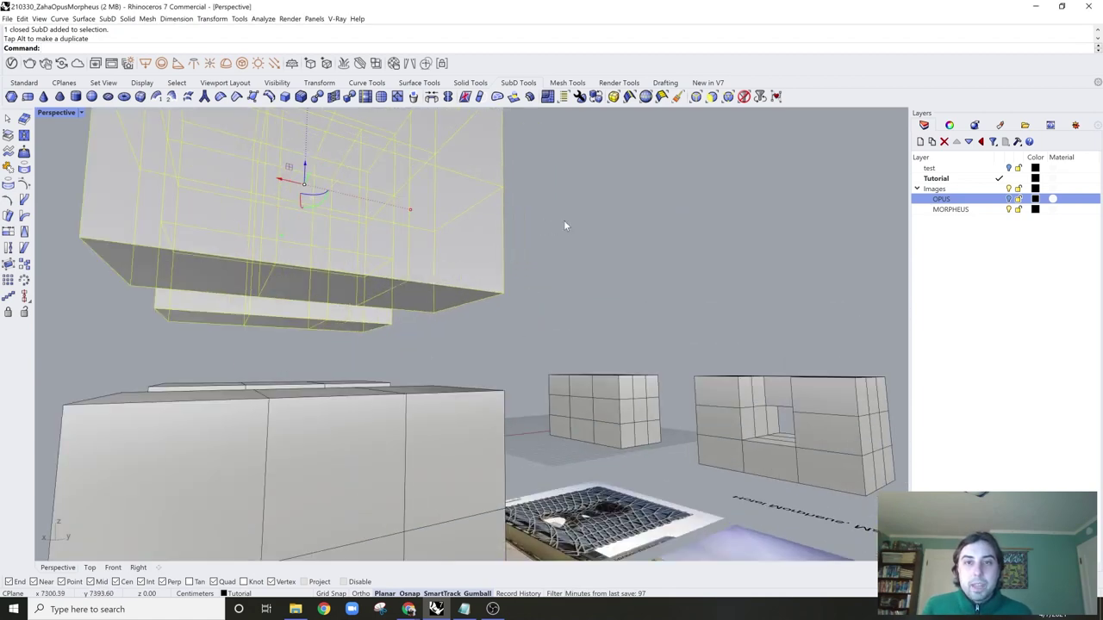
{"action": "left_click", "coordinate": [564, 221]}
{"action": "right_click_drag", "start_coordinate": [493, 290], "coordinate": [514, 274], "text": "shift"}
{"action": "scroll", "coordinate": [534, 277], "scroll_direction": "up", "scroll_amount": 3}
{"action": "left_click", "coordinate": [492, 276], "text": "ctrl+shift"}
{"action": "scroll", "coordinate": [481, 278], "scroll_direction": "down", "scroll_amount": 3}
{"action": "left_click", "coordinate": [444, 262], "text": "ctrl+shift"}
{"action": "right_click_drag", "start_coordinate": [447, 262], "coordinate": [567, 393]}
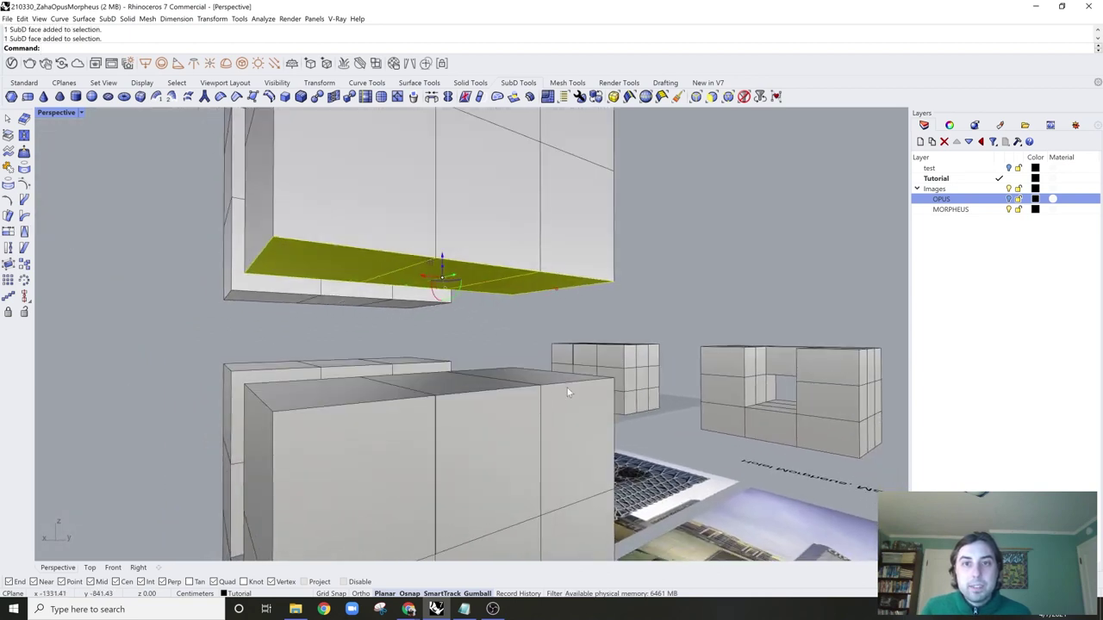
{"action": "left_click", "coordinate": [540, 381], "text": "ctrl+shift"}
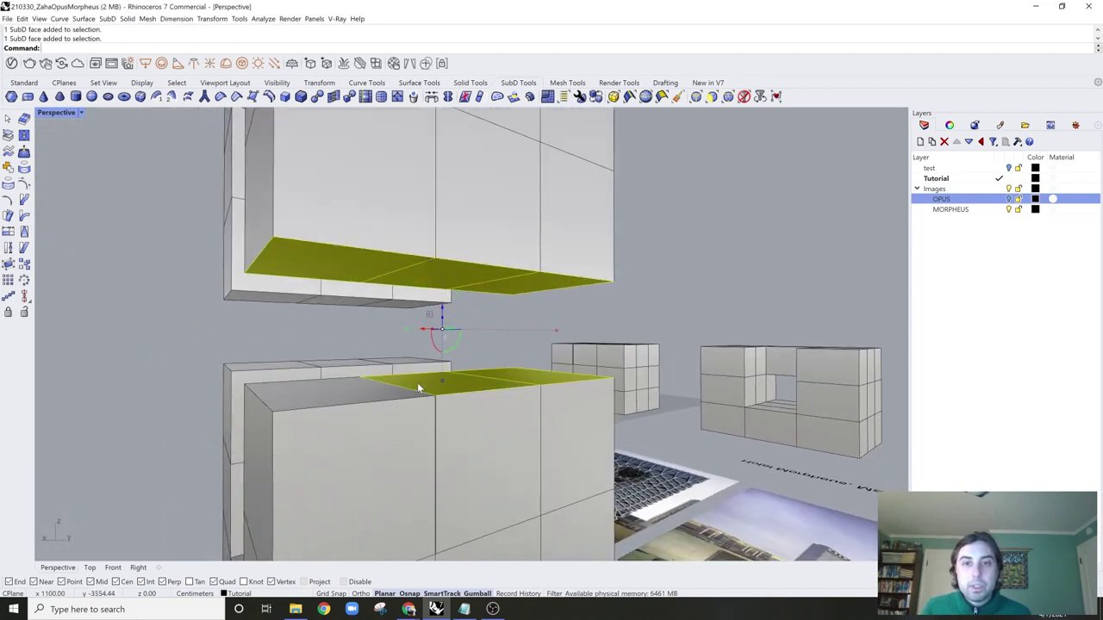
{"action": "left_click", "coordinate": [385, 383], "text": "ctrl+shift"}
{"action": "right_click_drag", "start_coordinate": [386, 377], "coordinate": [346, 283]}
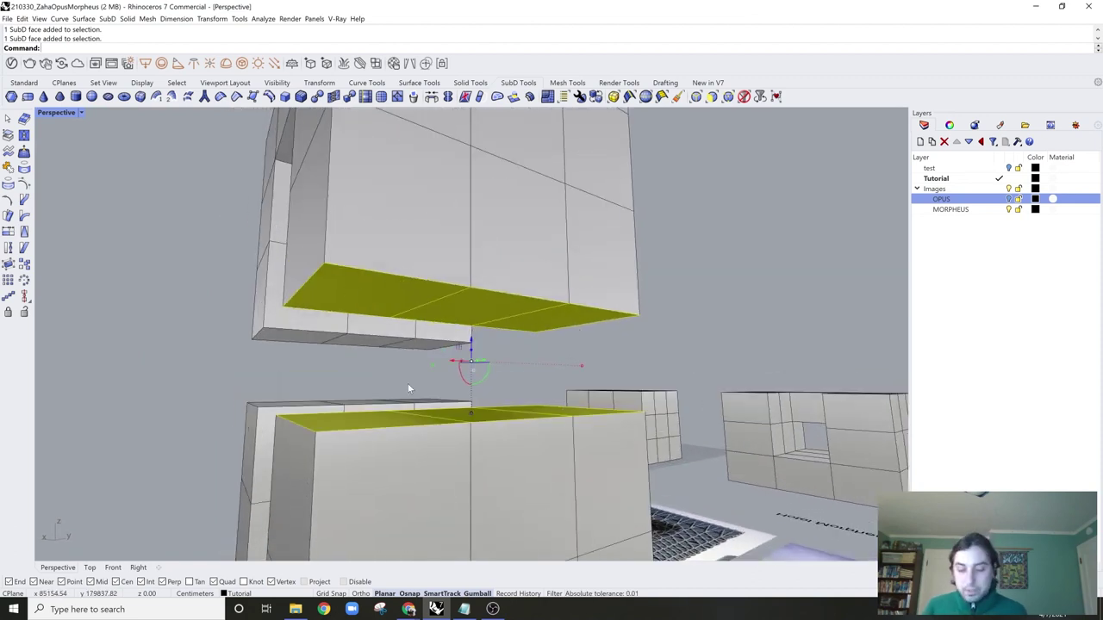
{"action": "type", "text": "d\\"}
{"action": "key", "text": "Return"}
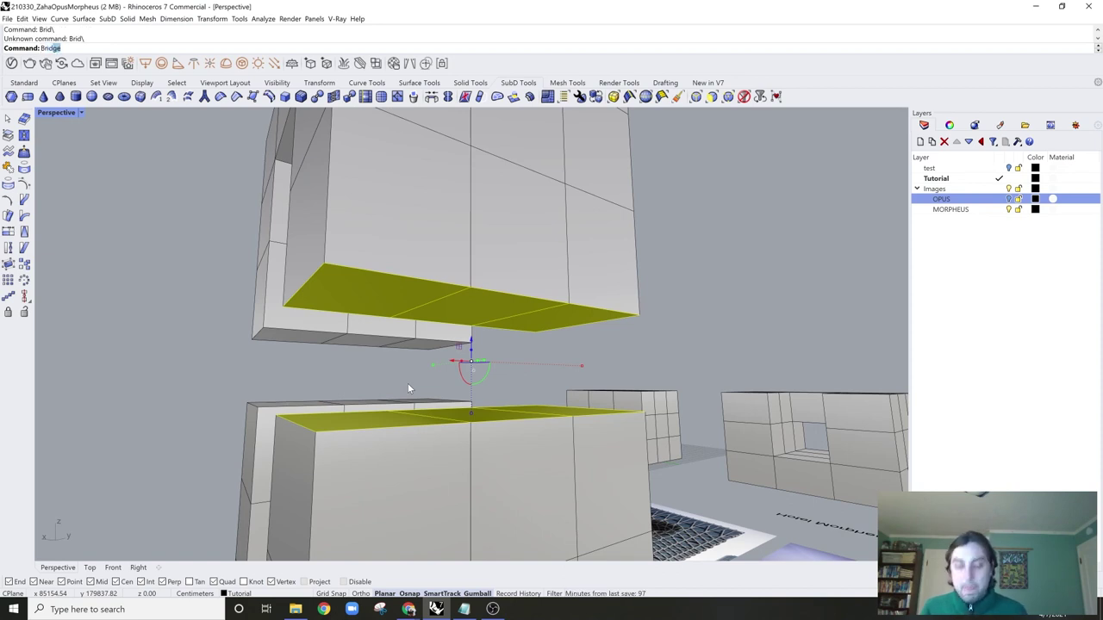
{"action": "type", "text": "Brid"}
{"action": "key", "text": "Return"}
{"action": "key", "text": "Return"}
Step: Try to bridge the facing end faces of the other tower pair
{"action": "right_click_drag", "start_coordinate": [370, 365], "coordinate": [415, 332]}
{"action": "left_click", "coordinate": [459, 330], "text": "ctrl+shift"}
{"action": "left_click", "coordinate": [422, 304], "text": "ctrl+shift"}
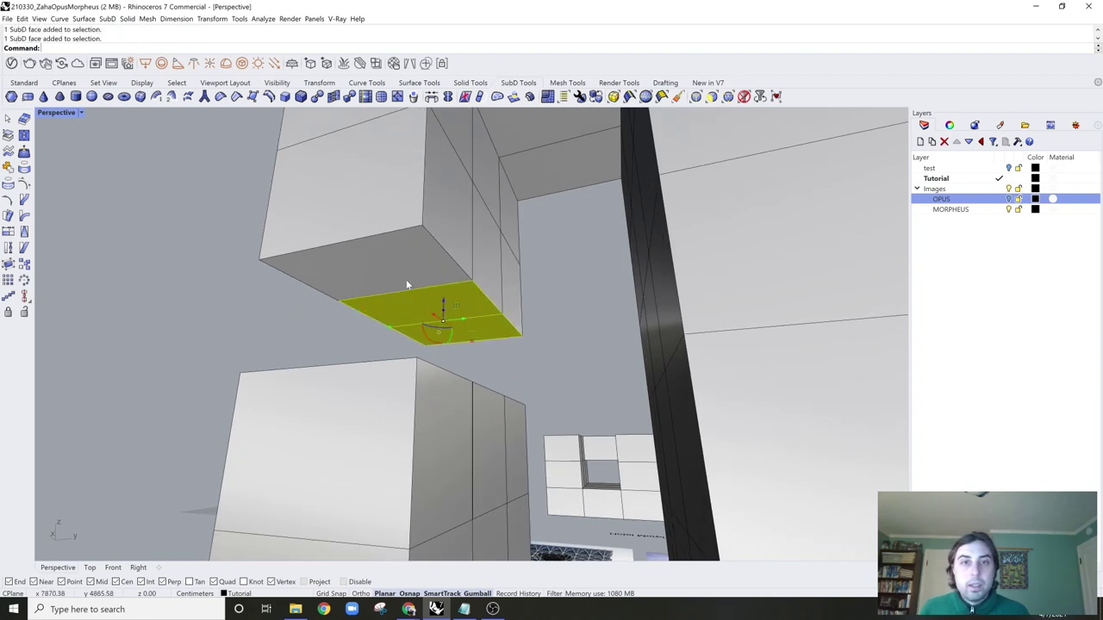
{"action": "left_click", "coordinate": [399, 274], "text": "ctrl+shift"}
{"action": "right_click_drag", "start_coordinate": [399, 285], "coordinate": [464, 399]}
{"action": "left_click", "coordinate": [464, 399], "text": "ctrl+shift"}
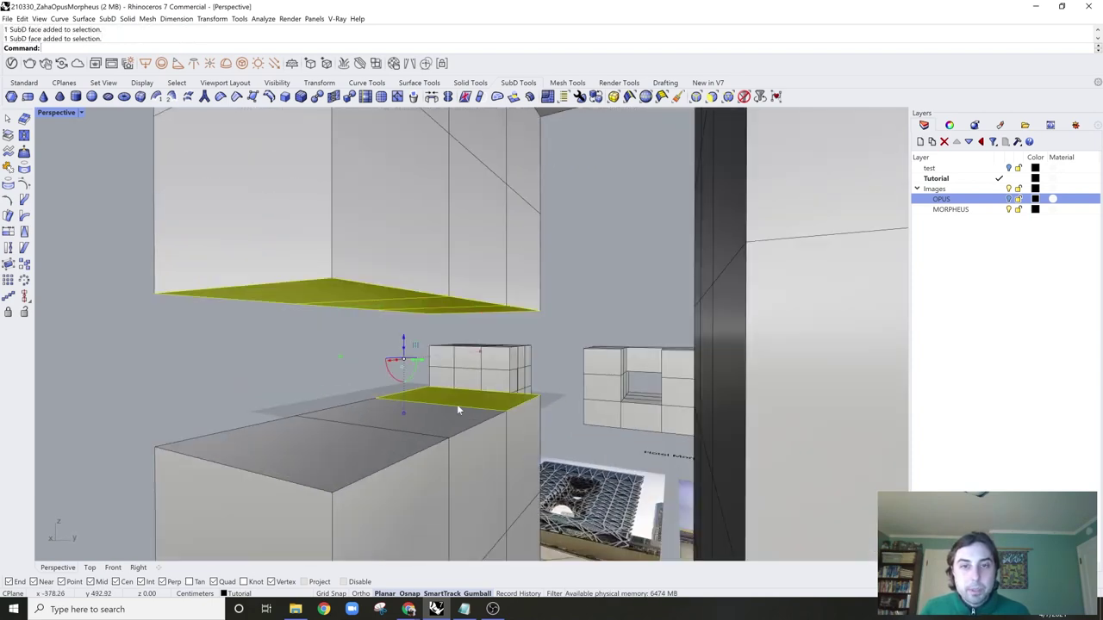
{"action": "left_click", "coordinate": [423, 417], "text": "ctrl+shift"}
{"action": "key", "text": "Return"}
{"action": "key", "text": "Escape"}
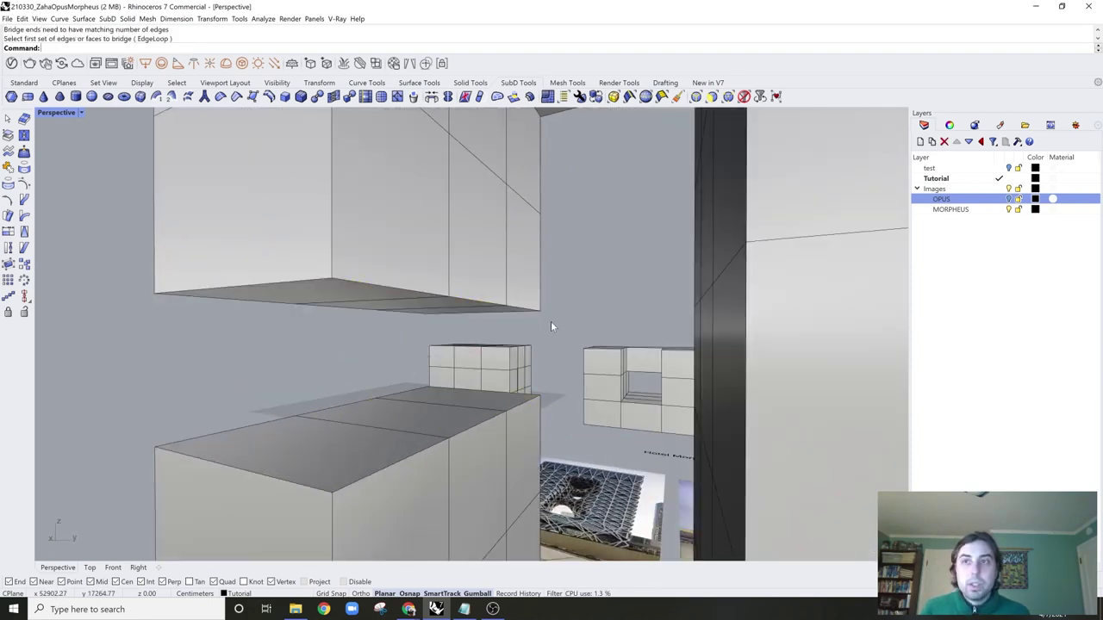
Step: Select all three end faces on each remaining tower and bridge them to close the U-shaped blocks into a ring
{"action": "right_click_drag", "start_coordinate": [551, 322], "coordinate": [473, 319]}
{"action": "left_click", "coordinate": [473, 319], "text": "ctrl+shift"}
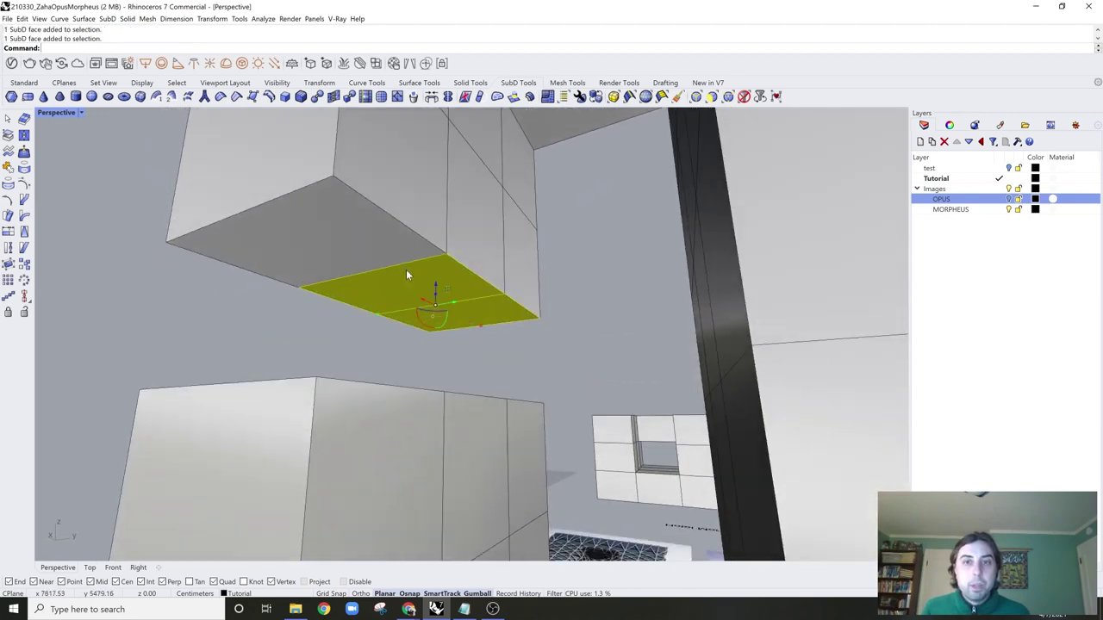
{"action": "left_click", "coordinate": [406, 269], "text": "ctrl+shift"}
{"action": "right_click_drag", "start_coordinate": [406, 289], "coordinate": [405, 347]}
{"action": "left_click", "coordinate": [353, 460], "text": "ctrl+shift"}
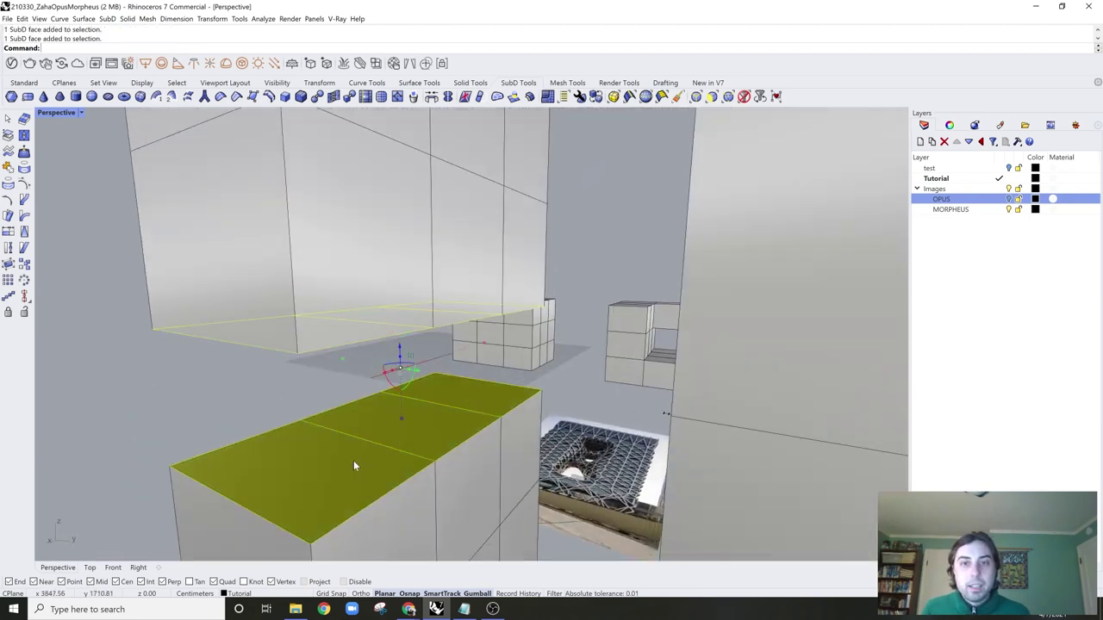
{"action": "right_click_drag", "start_coordinate": [353, 460], "coordinate": [542, 384]}
{"action": "key", "text": "Return"}
Step: Check the joined ring-shaped SubD in smooth and flat display from several angles
{"action": "scroll", "coordinate": [542, 342], "scroll_direction": "down", "scroll_amount": 6}
{"action": "scroll", "coordinate": [627, 350], "scroll_direction": "down", "scroll_amount": 2}
{"action": "key", "text": "Tab"}
{"action": "key", "text": "Tab"}
{"action": "key", "text": "Tab"}
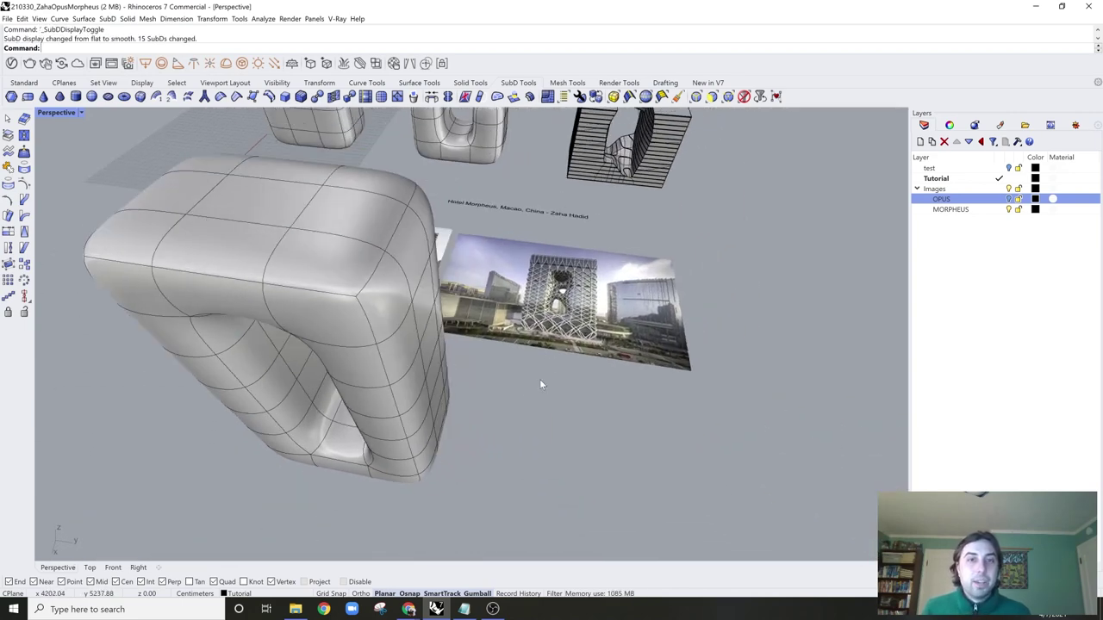
{"action": "right_click_drag", "start_coordinate": [449, 350], "coordinate": [374, 335]}
{"action": "key", "text": "Tab"}
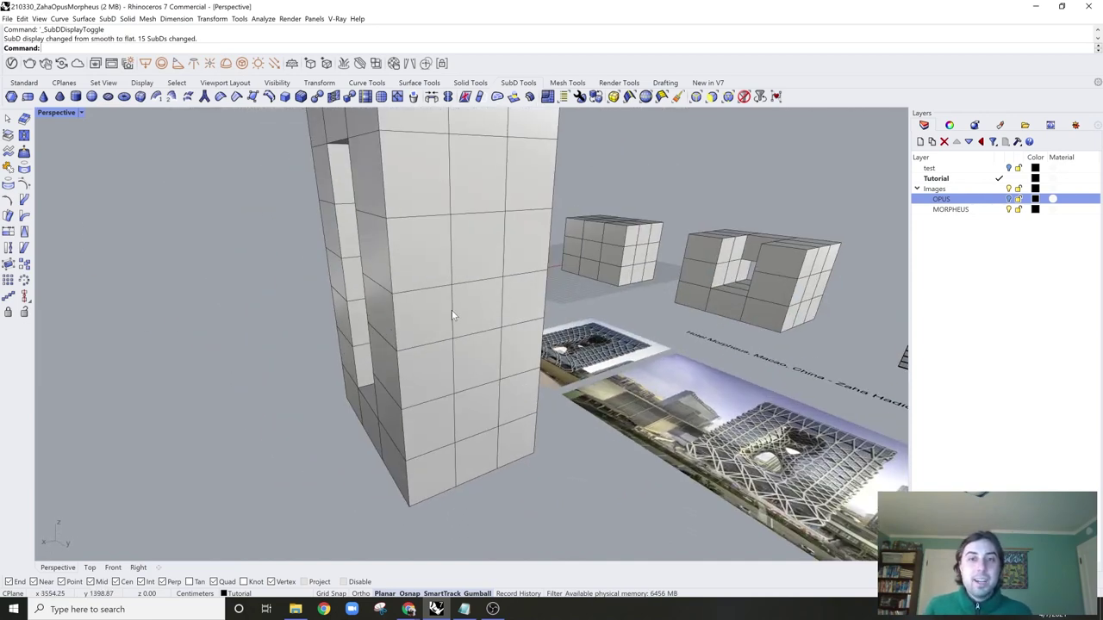
Step: Try to scale the ring's two inner depth edge loops apart toward the outer faces, and undo that scale
{"action": "scroll", "coordinate": [452, 311], "scroll_direction": "down", "scroll_amount": 2}
{"action": "double_click", "coordinate": [452, 311], "text": "ctrl+shift"}
{"action": "right_click_drag", "start_coordinate": [452, 311], "coordinate": [495, 388]}
{"action": "right_click_drag", "start_coordinate": [496, 388], "coordinate": [458, 347]}
{"action": "double_click", "coordinate": [481, 331], "text": "ctrl+shift"}
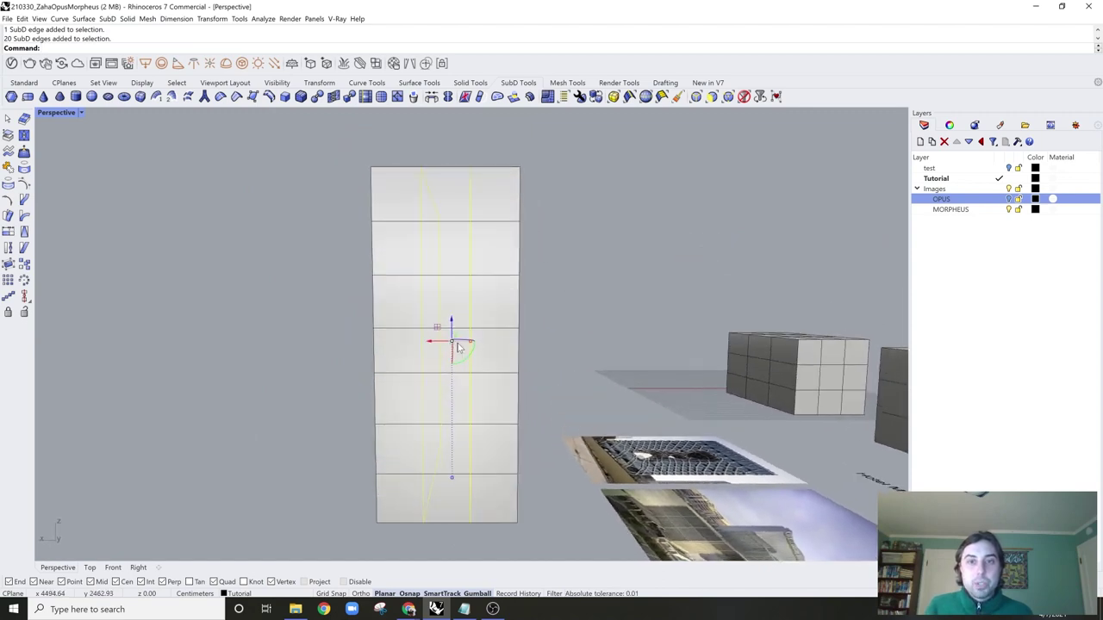
{"action": "left_click_drag", "start_coordinate": [472, 348], "coordinate": [495, 343]}
{"action": "right_click_drag", "start_coordinate": [495, 344], "coordinate": [433, 200]}
{"action": "left_click_drag", "start_coordinate": [409, 181], "coordinate": [489, 493], "text": "ctrl+shift"}
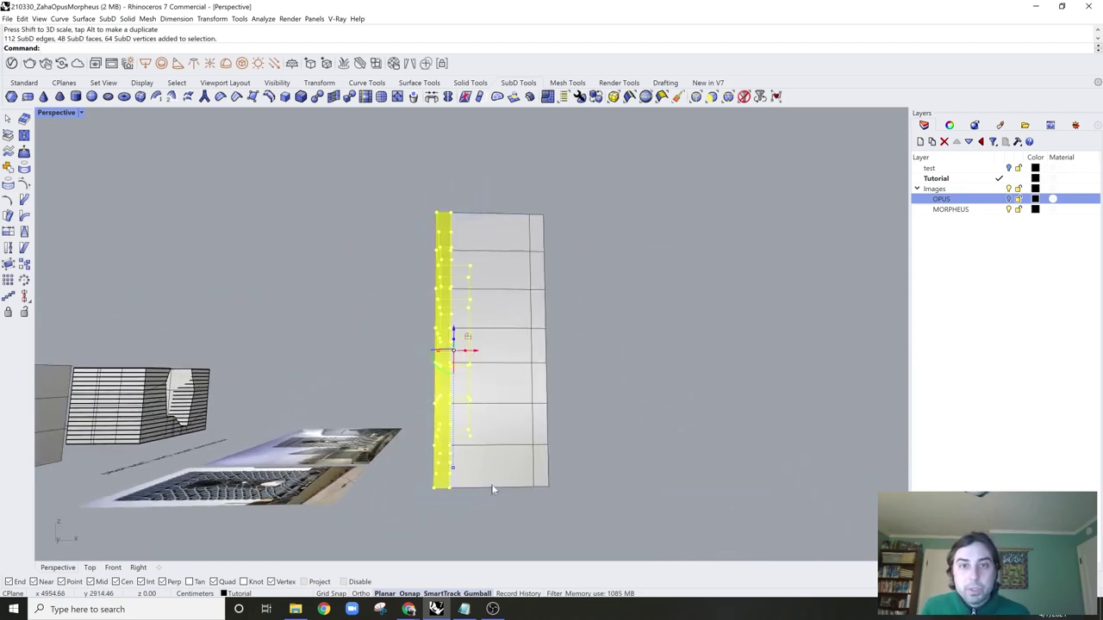
{"action": "right_click_drag", "start_coordinate": [518, 368], "coordinate": [446, 418]}
{"action": "left_click", "coordinate": [549, 360]}
{"action": "scroll", "coordinate": [421, 372], "scroll_direction": "up", "scroll_amount": 5}
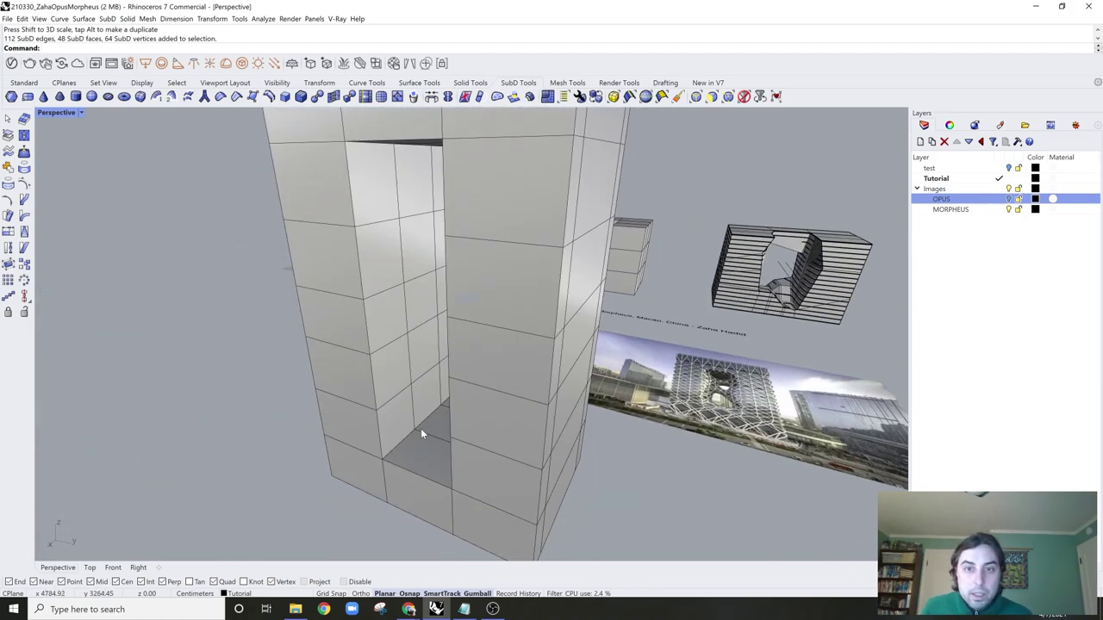
{"action": "key", "text": "ctrl+z"}
Step: Scale the whole ring-shaped SubD down along its depth to make the building slimmer
{"action": "scroll", "coordinate": [465, 421], "scroll_direction": "down", "scroll_amount": 4}
{"action": "right_click_drag", "start_coordinate": [526, 379], "coordinate": [437, 352]}
{"action": "left_click", "coordinate": [464, 394]}
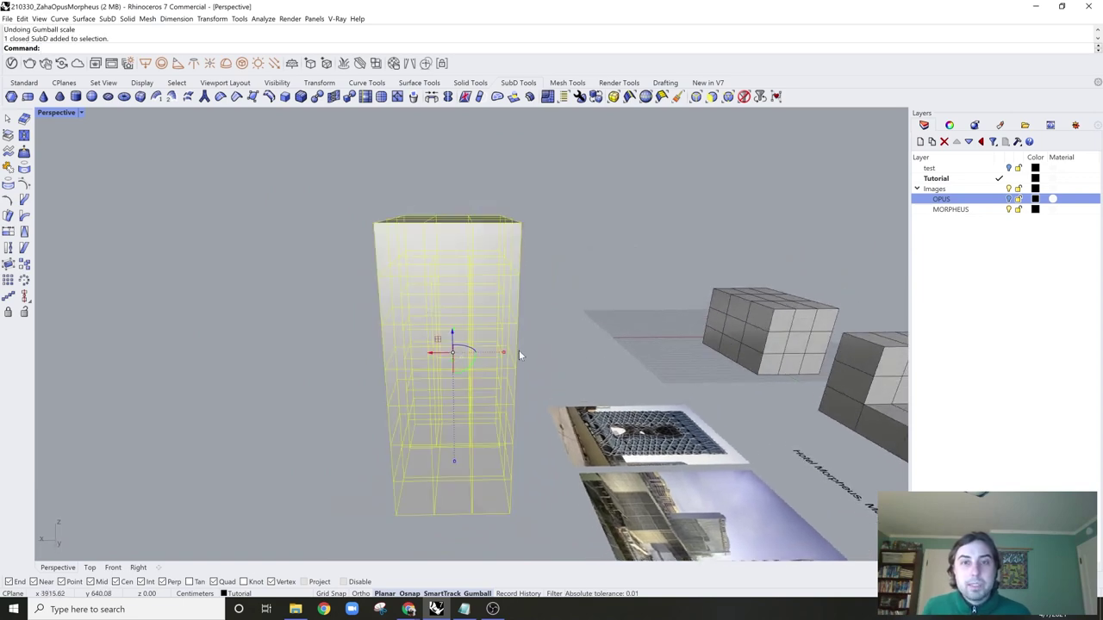
{"action": "left_click_drag", "start_coordinate": [505, 352], "coordinate": [484, 364]}
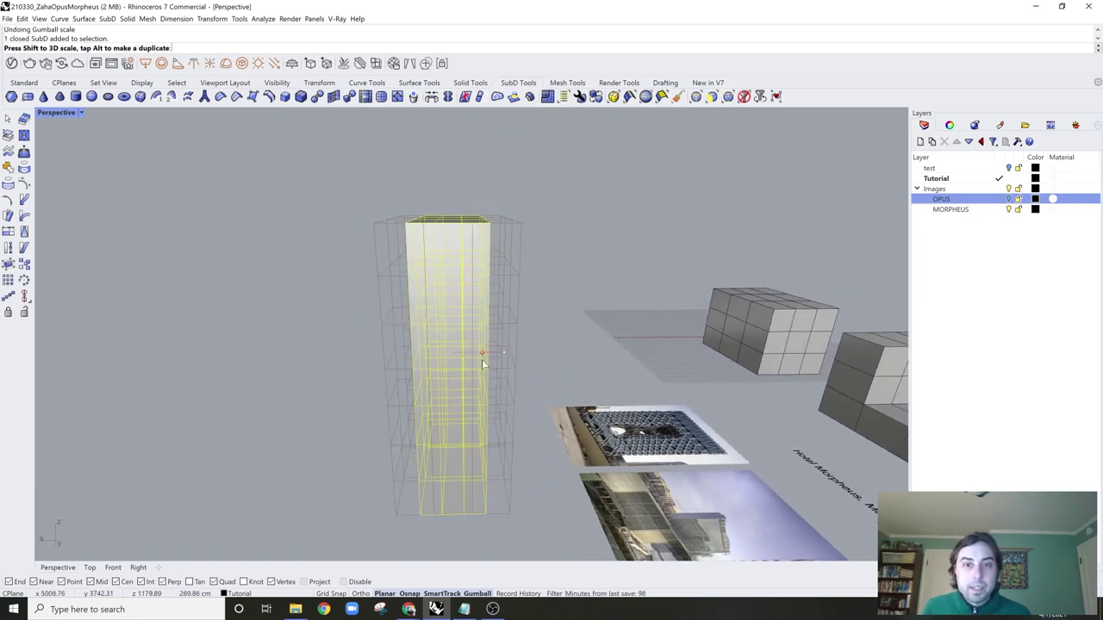
{"action": "right_click_drag", "start_coordinate": [484, 363], "coordinate": [566, 214]}
{"action": "scroll", "coordinate": [587, 411], "scroll_direction": "down", "scroll_amount": 4}
{"action": "scroll", "coordinate": [564, 384], "scroll_direction": "up", "scroll_amount": 3}
{"action": "scroll", "coordinate": [554, 357], "scroll_direction": "up", "scroll_amount": 2}
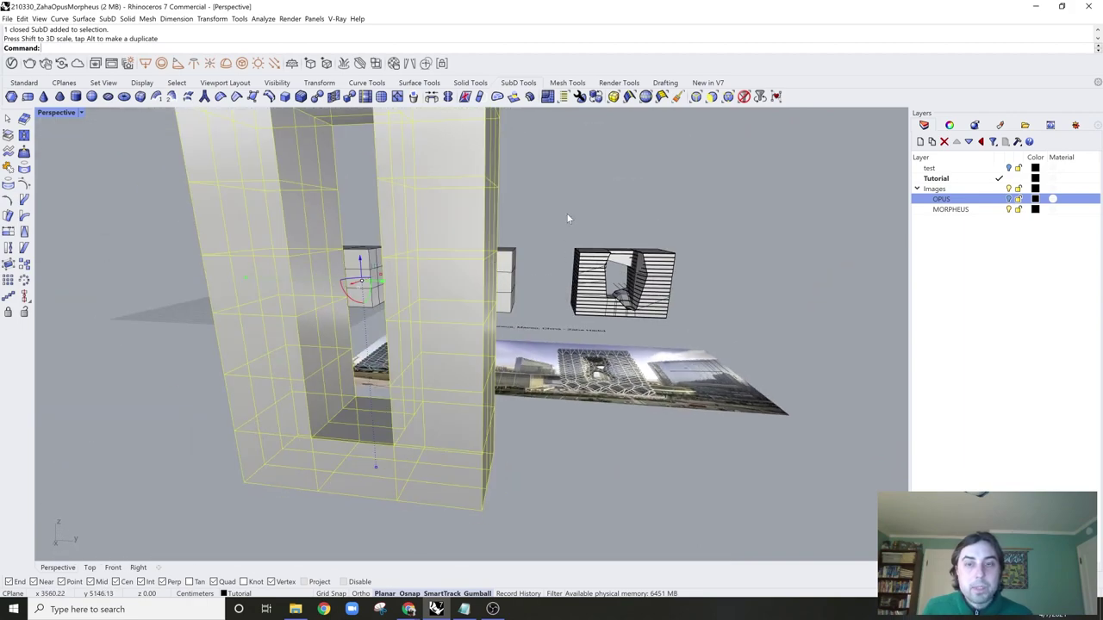
Step: Start the Polyline command over the Hotel Morpheus photo and set the Tutorial layer's colour to red
{"action": "right_click_drag", "start_coordinate": [500, 289], "coordinate": [658, 405]}
{"action": "scroll", "coordinate": [642, 375], "scroll_direction": "up", "scroll_amount": 4}
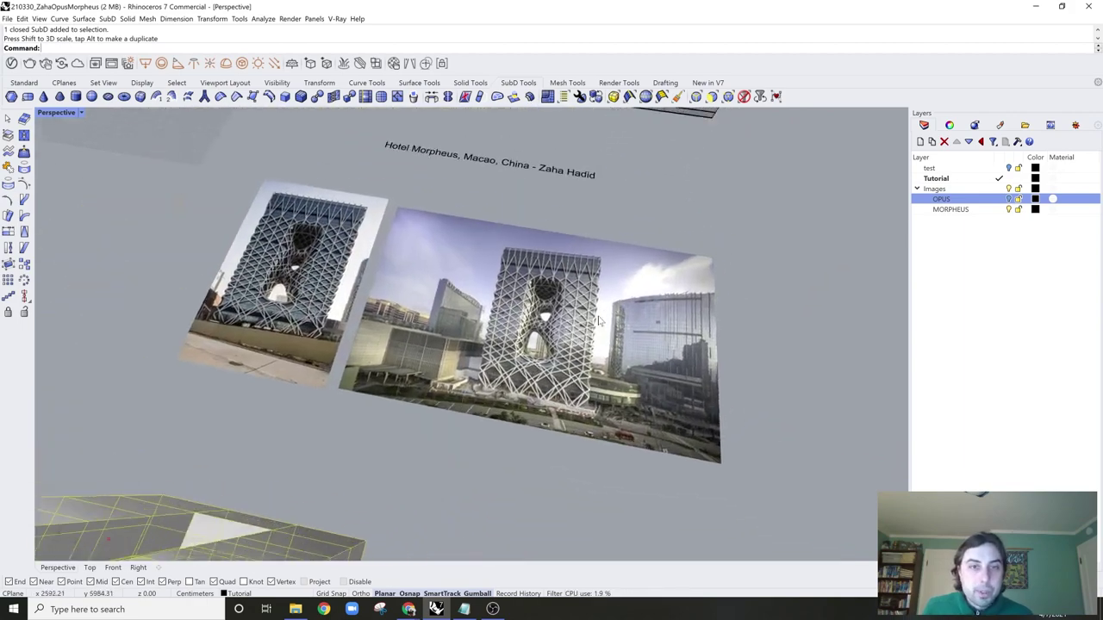
{"action": "right_click_drag", "start_coordinate": [564, 246], "coordinate": [531, 347]}
{"action": "scroll", "coordinate": [536, 300], "scroll_direction": "up", "scroll_amount": 2}
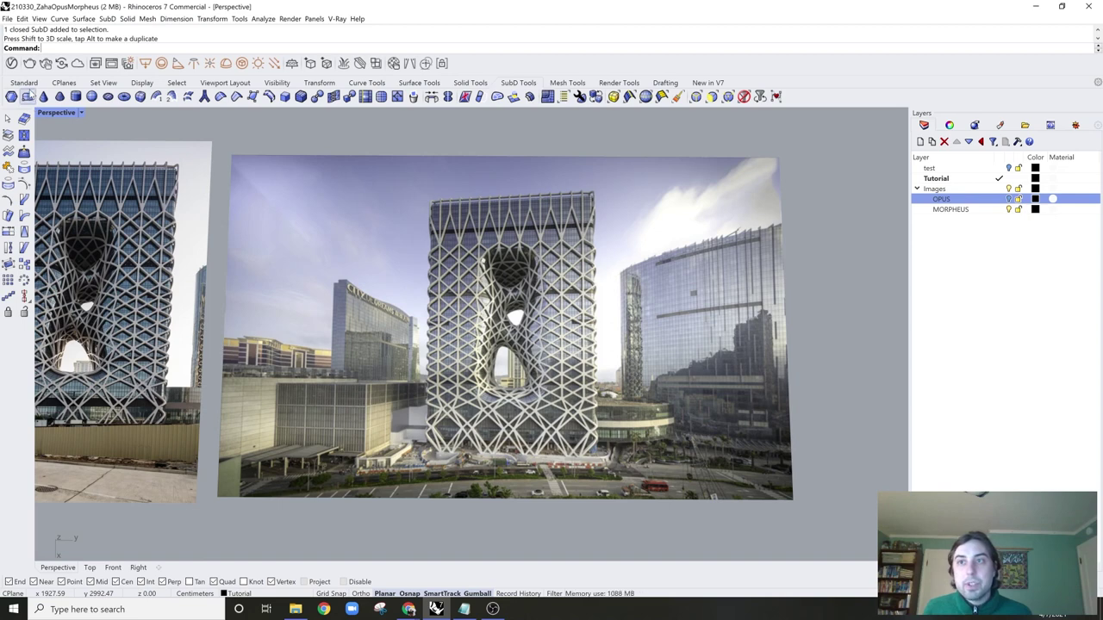
{"action": "left_click", "coordinate": [28, 95]}
{"action": "left_click", "coordinate": [24, 84]}
{"action": "left_click", "coordinate": [10, 136]}
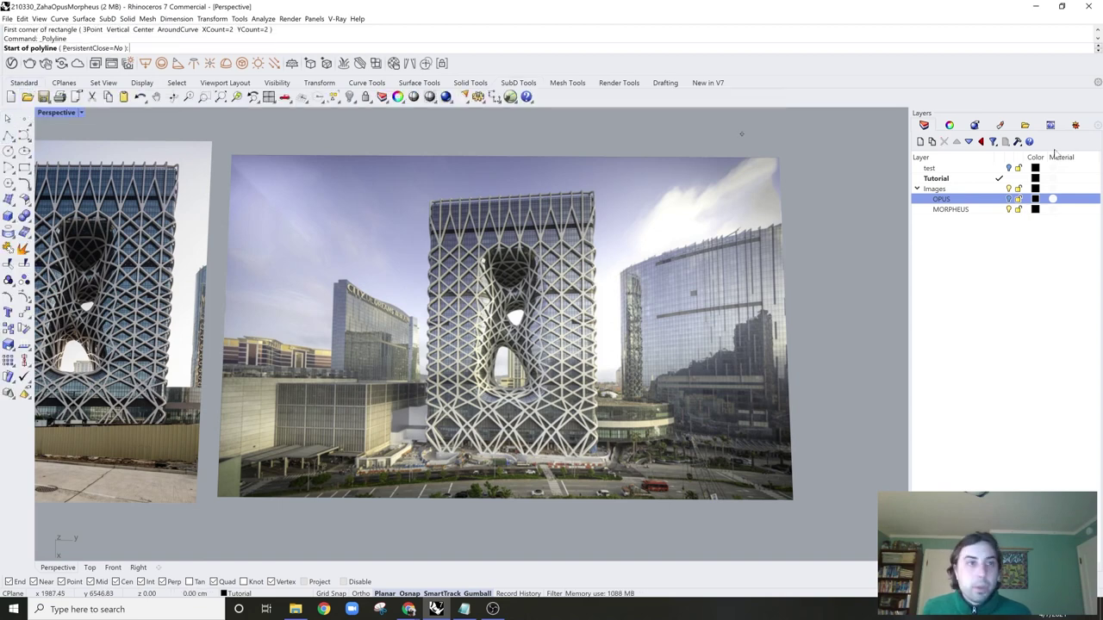
{"action": "left_click", "coordinate": [1035, 178]}
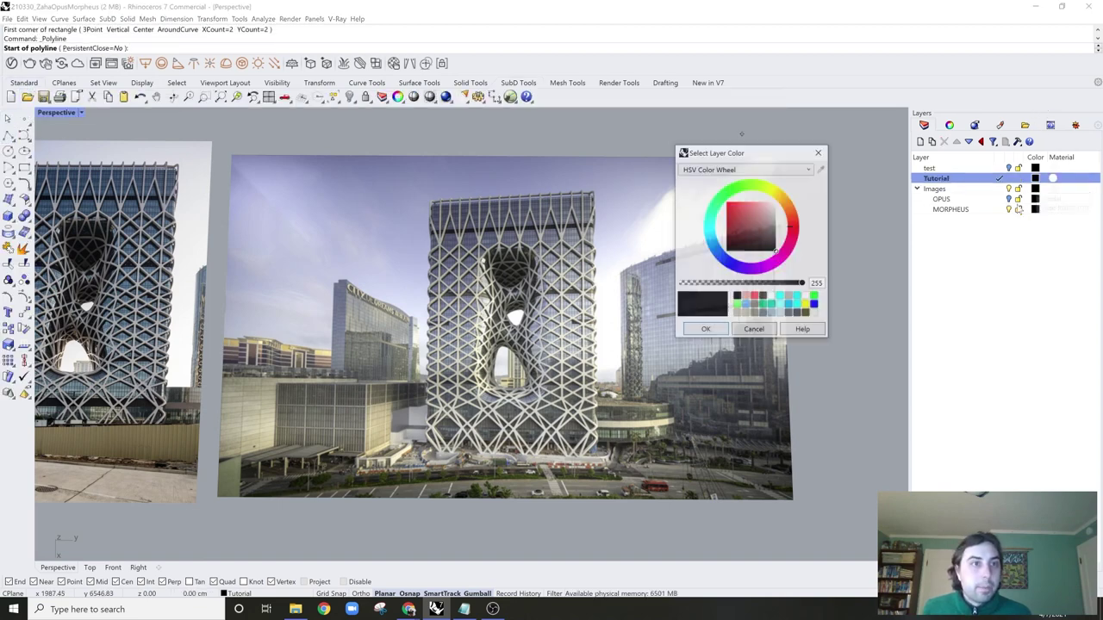
{"action": "left_click", "coordinate": [705, 330]}
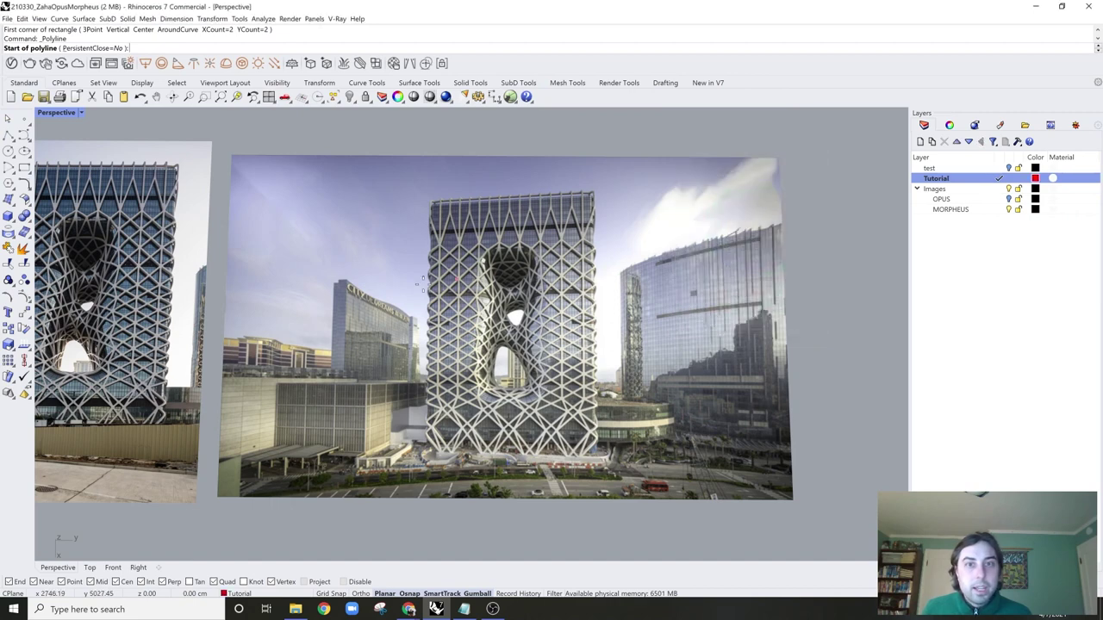
Step: Draw two horizontal lines across the photographed tower, at the upper and lower ends of its central opening
{"action": "left_click", "coordinate": [373, 247]}
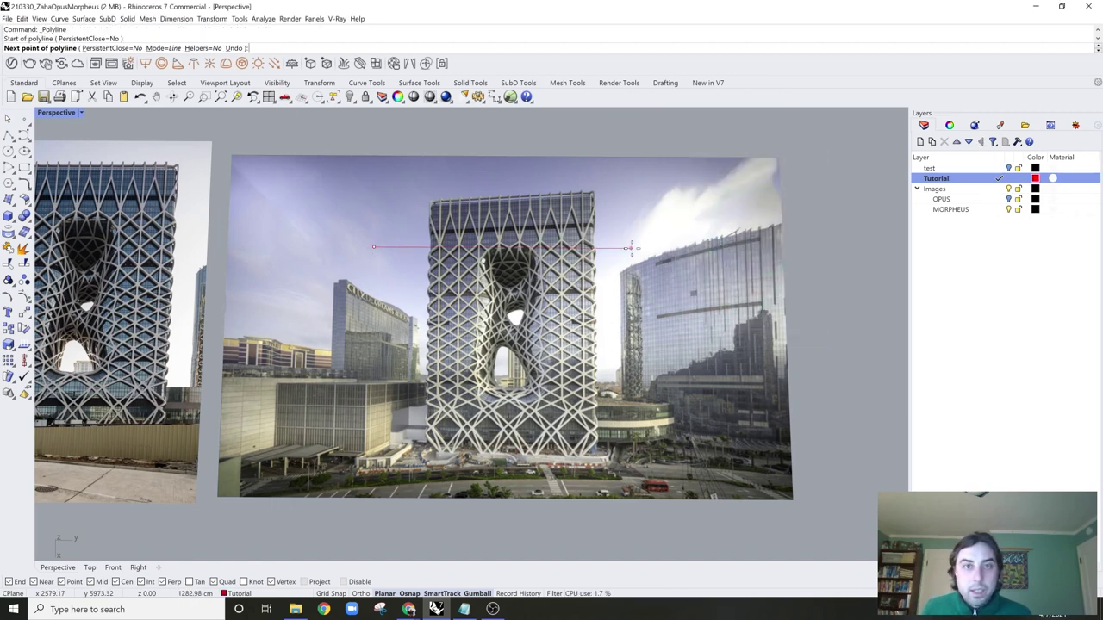
{"action": "left_click", "coordinate": [637, 248]}
{"action": "key", "text": "Return"}
{"action": "key", "text": "Return"}
{"action": "left_click", "coordinate": [383, 393]}
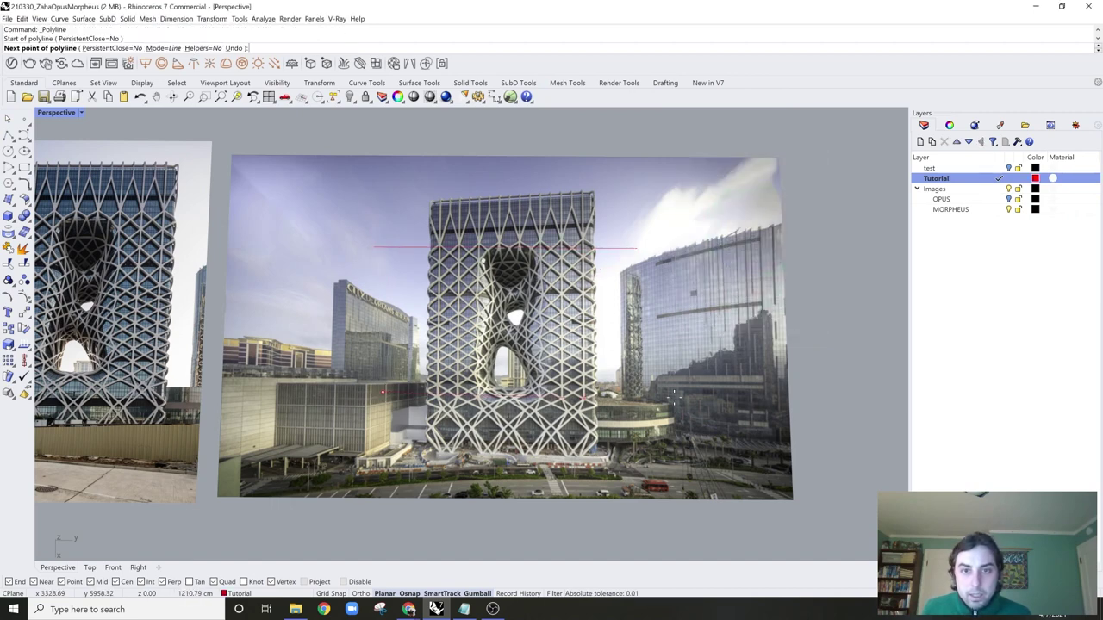
{"action": "left_click", "coordinate": [662, 392]}
{"action": "key", "text": "Return"}
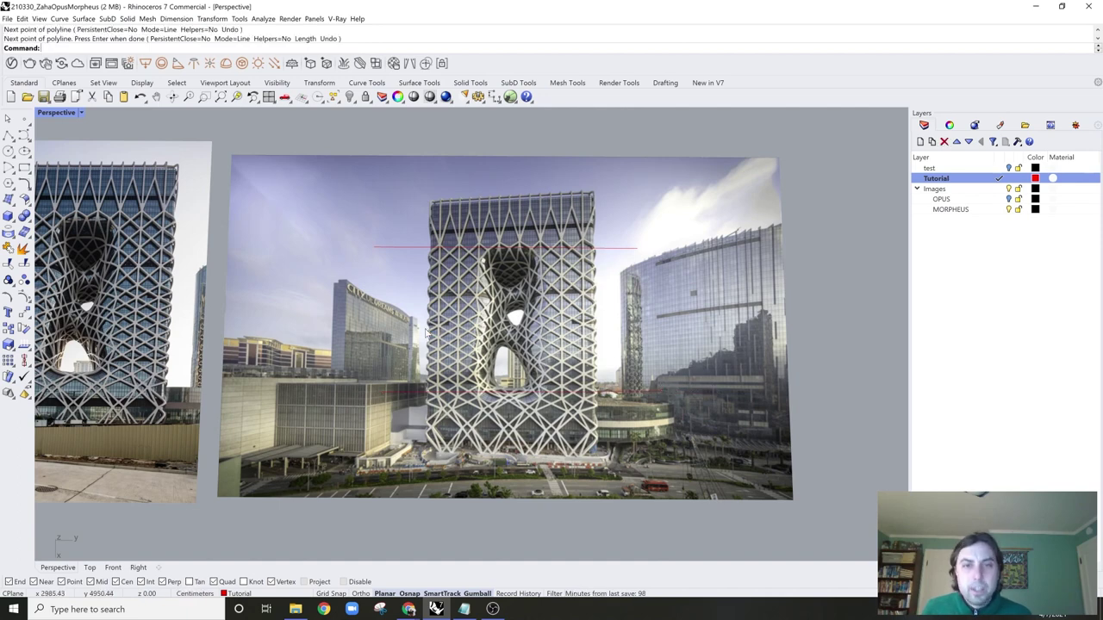
Step: Draw two more horizontal lines across the photographed tower, through the large lower hole and just below the small middle hole
{"action": "key", "text": "Return"}
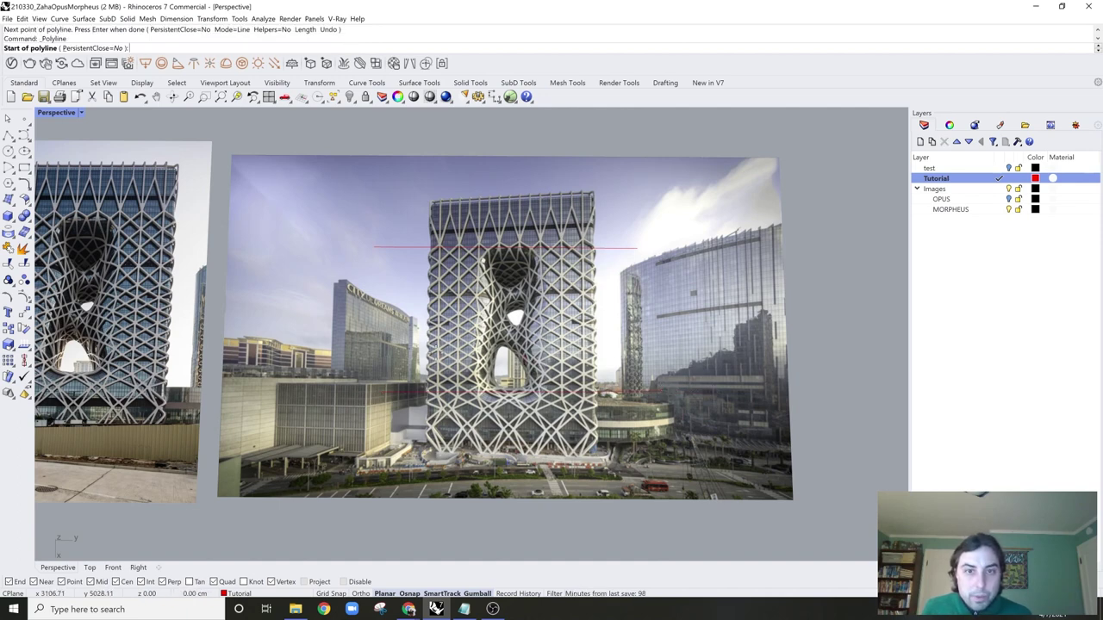
{"action": "left_click", "coordinate": [420, 355]}
{"action": "left_click", "coordinate": [627, 361]}
{"action": "key", "text": "Return"}
{"action": "key", "text": "Return"}
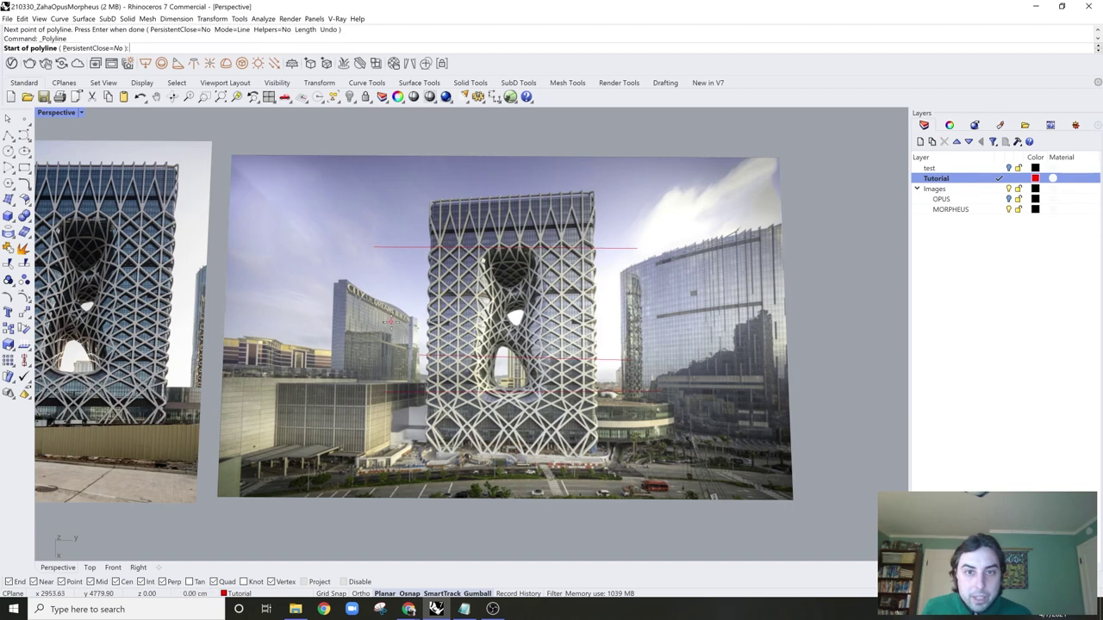
{"action": "left_click", "coordinate": [391, 322]}
{"action": "left_click", "coordinate": [651, 331]}
{"action": "key", "text": "Return"}
Step: Draw two horizontal lines across the photographed tower between the small middle hole and the opening's upper end
{"action": "key", "text": "Return"}
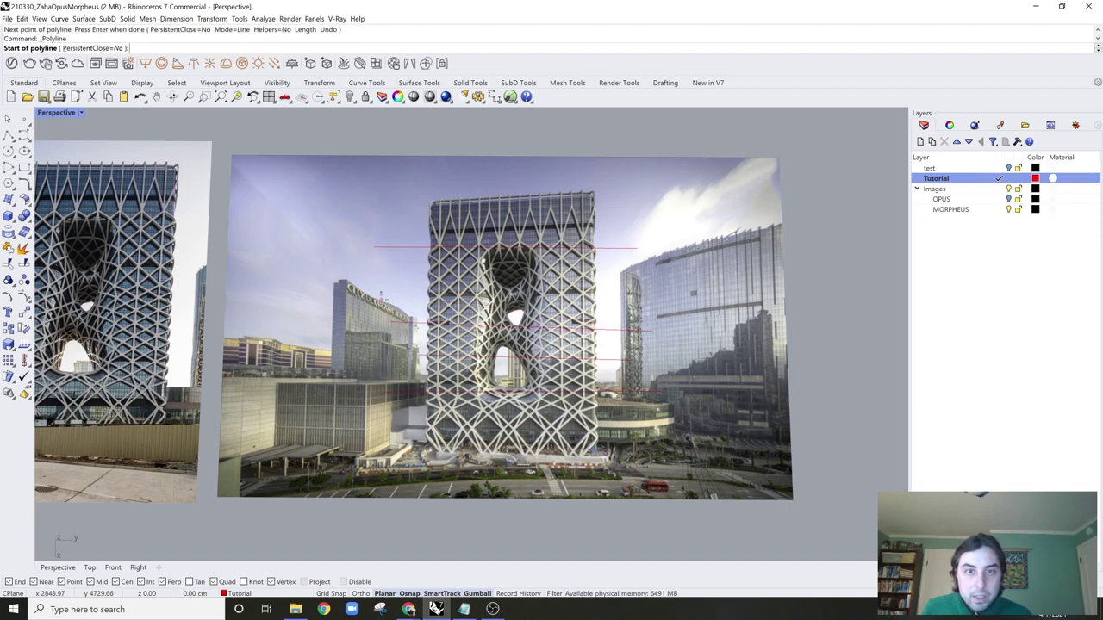
{"action": "left_click", "coordinate": [381, 296]}
{"action": "left_click", "coordinate": [635, 309]}
{"action": "key", "text": "Return"}
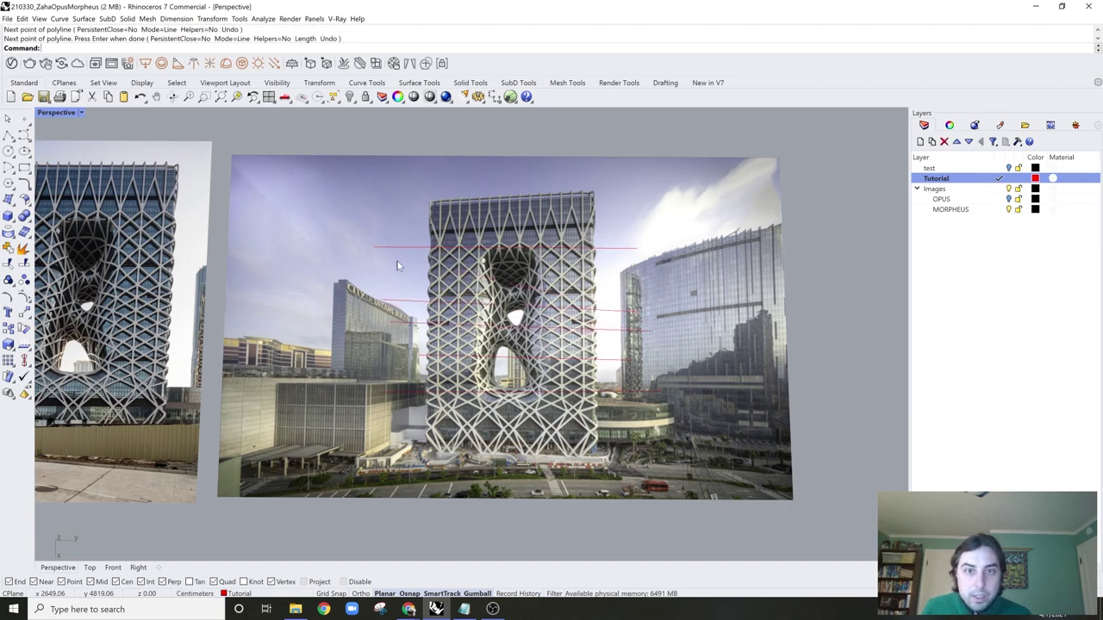
{"action": "key", "text": "Return"}
{"action": "left_click", "coordinate": [390, 276]}
{"action": "left_click", "coordinate": [635, 281]}
{"action": "scroll", "coordinate": [520, 293], "scroll_direction": "up", "scroll_amount": 2}
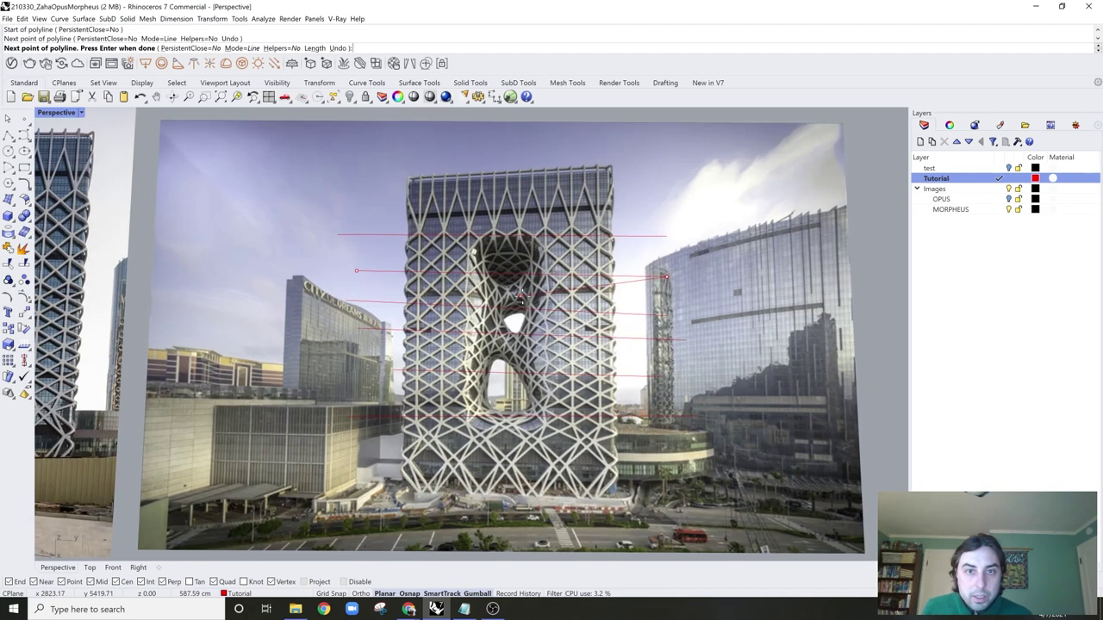
{"action": "key", "text": "Return"}
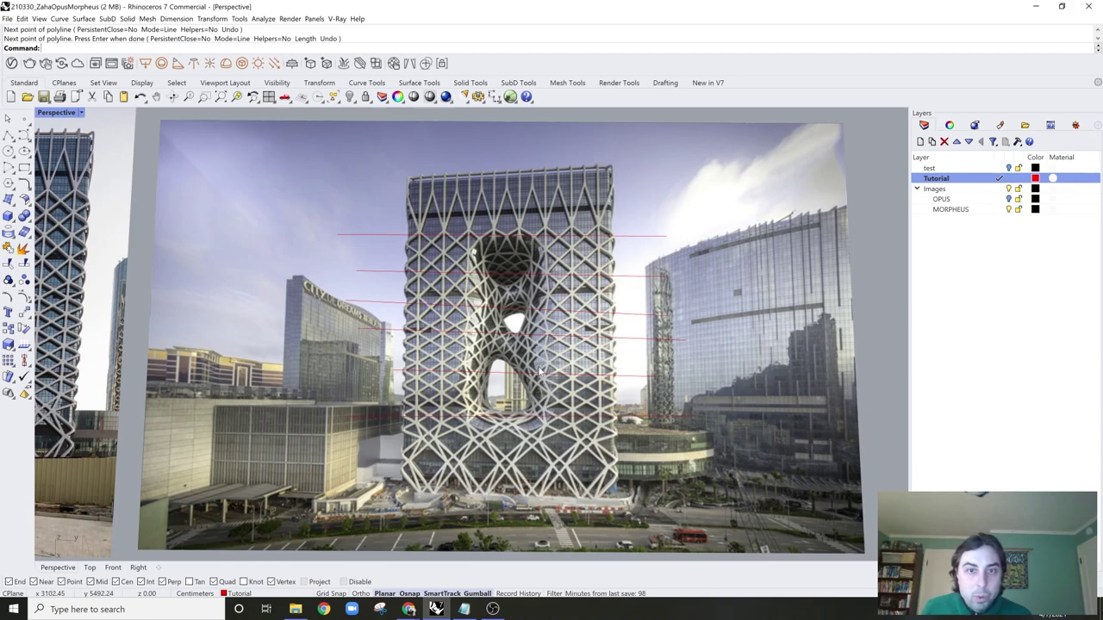
Step: Switch the SubDs to smooth display and set the Tutorial layer's colour back to black
{"action": "scroll", "coordinate": [534, 363], "scroll_direction": "down", "scroll_amount": 5}
{"action": "right_click_drag", "start_coordinate": [534, 364], "coordinate": [487, 277]}
{"action": "key", "text": "Tab"}
{"action": "left_click", "coordinate": [1035, 178]}
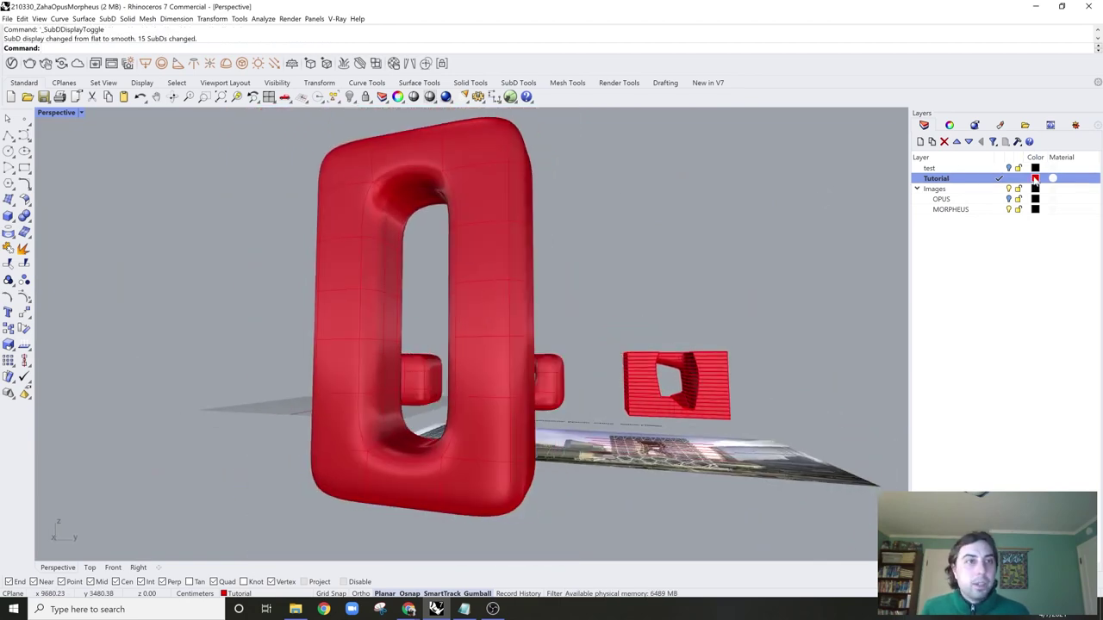
{"action": "left_click_drag", "start_coordinate": [741, 231], "coordinate": [728, 252]}
{"action": "left_click", "coordinate": [703, 330]}
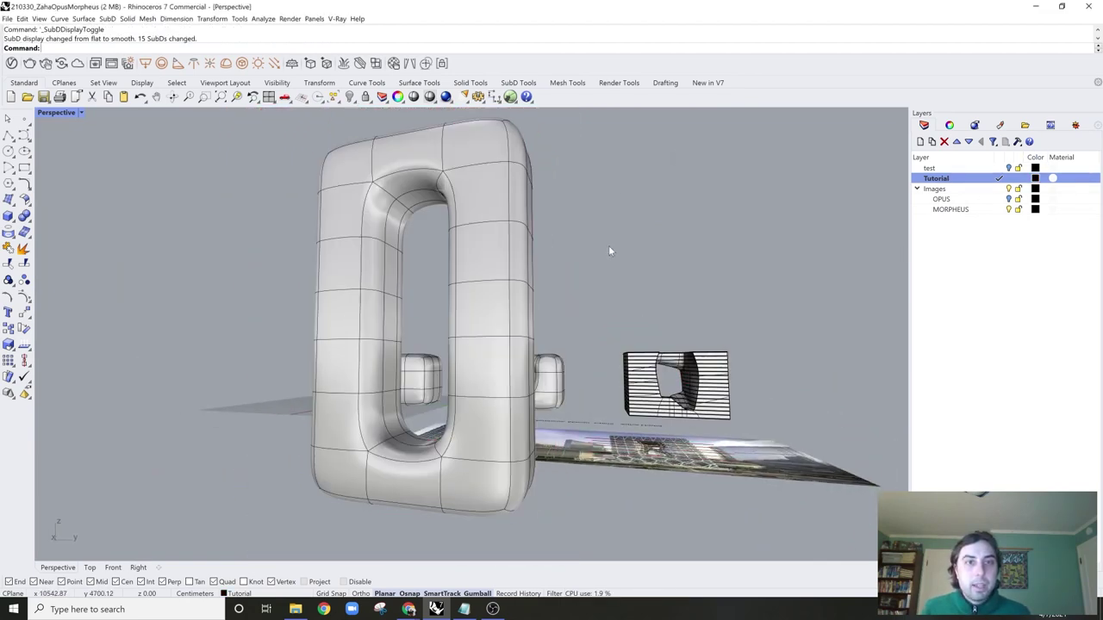
{"action": "right_click_drag", "start_coordinate": [609, 245], "coordinate": [392, 296]}
{"action": "scroll", "coordinate": [438, 306], "scroll_direction": "up", "scroll_amount": 5}
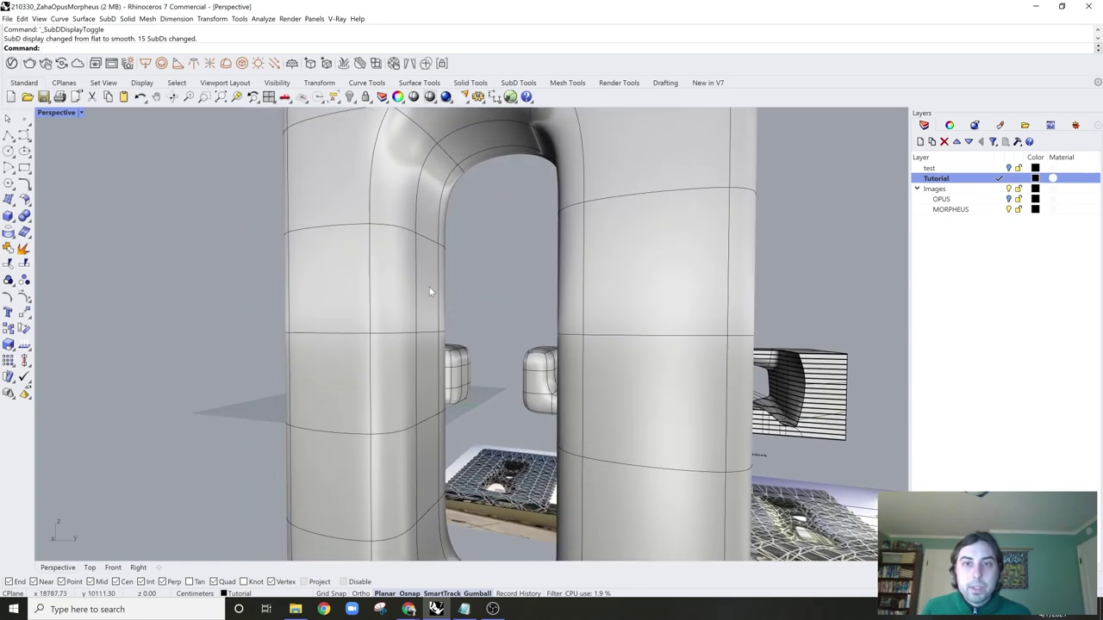
Step: Bridge a face midway up the opening's left inner wall diagonally to a higher face on its right wall, using one segment
{"action": "left_click", "coordinate": [429, 290], "text": "ctrl+shift"}
{"action": "scroll", "coordinate": [482, 267], "scroll_direction": "down", "scroll_amount": 5}
{"action": "scroll", "coordinate": [579, 250], "scroll_direction": "up", "scroll_amount": 4}
{"action": "right_click_drag", "start_coordinate": [483, 267], "coordinate": [544, 263]}
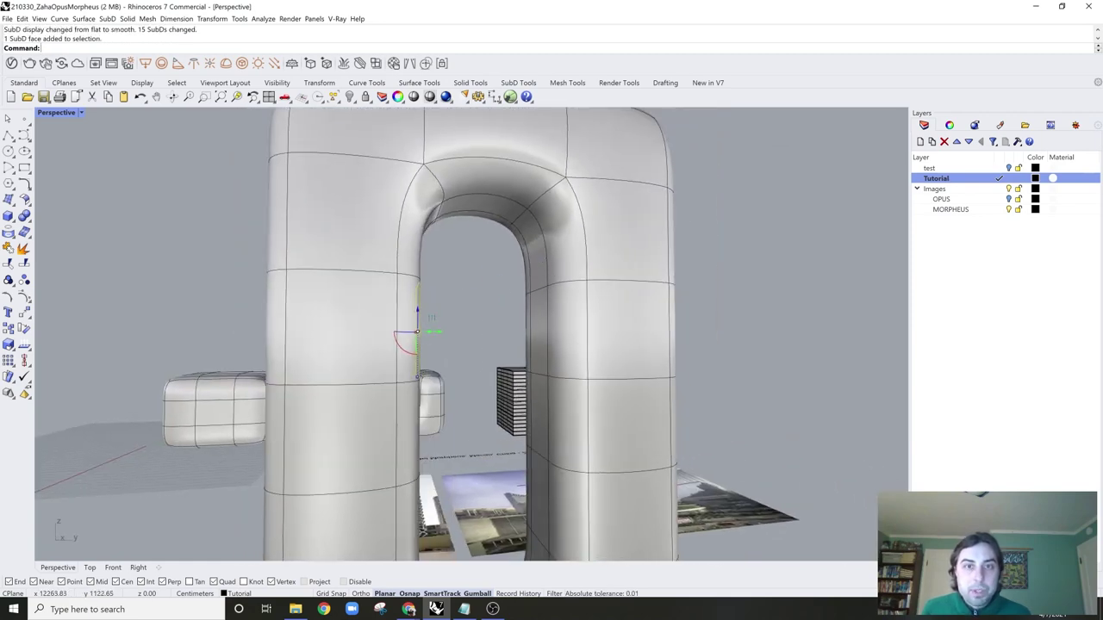
{"action": "left_click", "coordinate": [532, 250], "text": "ctrl+shift"}
{"action": "key", "text": "Return"}
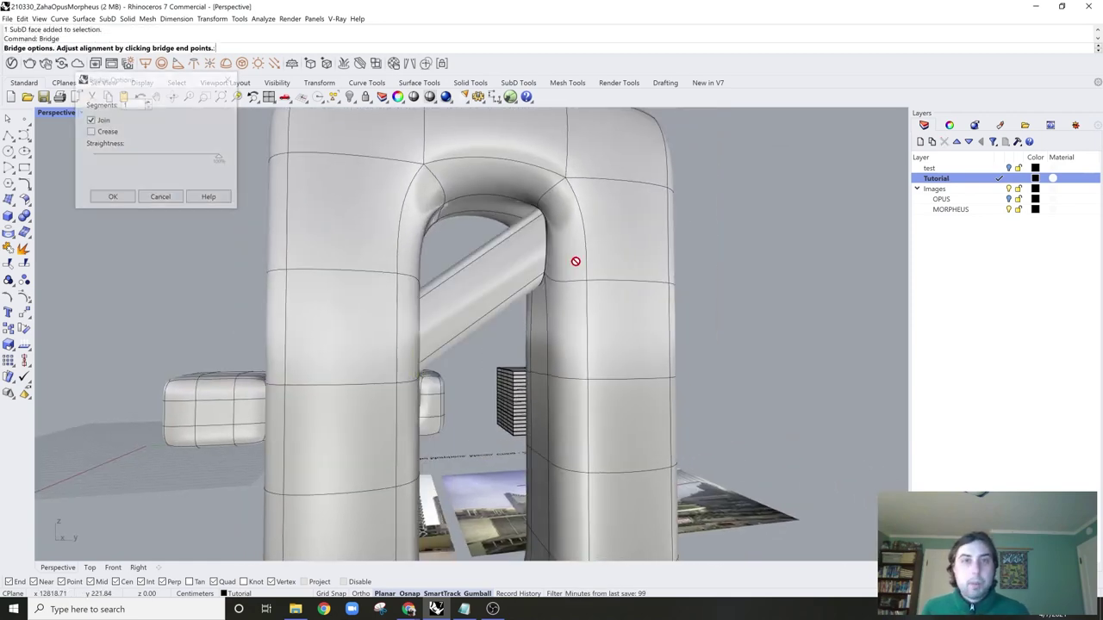
{"action": "key", "text": "Return"}
Step: Bridge another left inner wall face diagonally down to a lower face on the opening's right inner wall
{"action": "right_click_drag", "start_coordinate": [576, 261], "coordinate": [604, 361]}
{"action": "left_click", "coordinate": [342, 246], "text": "ctrl+shift"}
{"action": "left_click", "coordinate": [557, 355], "text": "ctrl+shift"}
{"action": "scroll", "coordinate": [608, 356], "scroll_direction": "down", "scroll_amount": 6}
{"action": "key", "text": "Return"}
{"action": "key", "text": "Return"}
Step: Duplicate the frontal Hotel Morpheus photo and stand the copy upright beside the SubD tower
{"action": "scroll", "coordinate": [641, 389], "scroll_direction": "up", "scroll_amount": 6}
{"action": "scroll", "coordinate": [435, 298], "scroll_direction": "down", "scroll_amount": 3}
{"action": "left_click", "coordinate": [422, 301]}
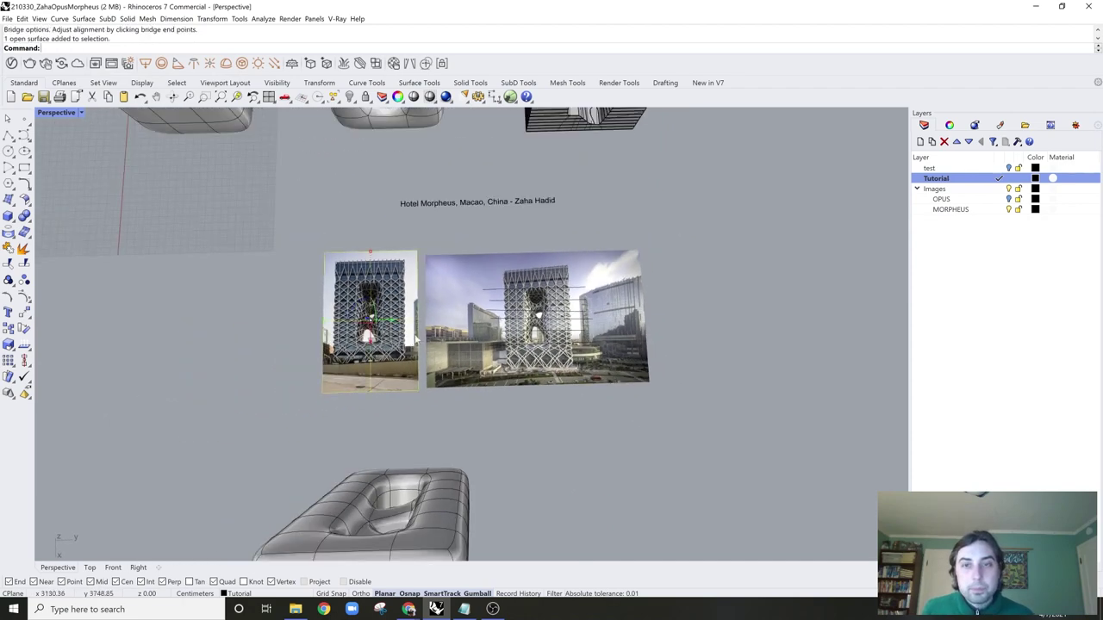
{"action": "scroll", "coordinate": [435, 297], "scroll_direction": "down", "scroll_amount": 3}
{"action": "left_click_drag", "start_coordinate": [423, 331], "coordinate": [556, 438], "text": "alt"}
{"action": "right_click_drag", "start_coordinate": [556, 438], "coordinate": [582, 345]}
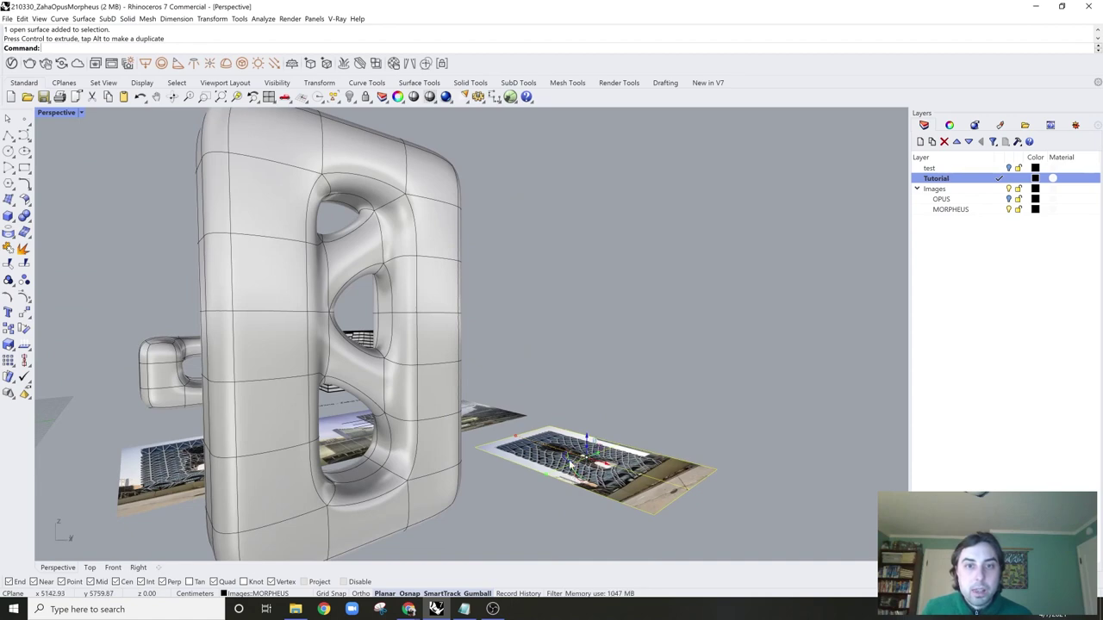
{"action": "left_click_drag", "start_coordinate": [570, 465], "coordinate": [546, 355]}
{"action": "right_click_drag", "start_coordinate": [546, 355], "coordinate": [638, 360]}
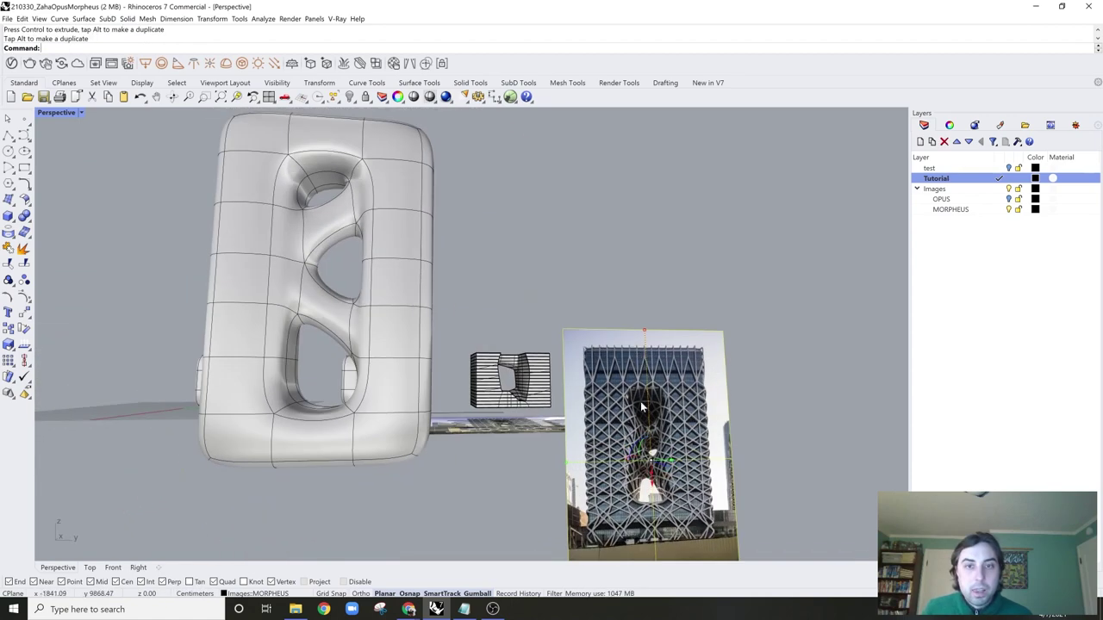
{"action": "right_click_drag", "start_coordinate": [666, 477], "coordinate": [549, 388]}
{"action": "right_click_drag", "start_coordinate": [512, 291], "coordinate": [478, 319]}
Step: Lower the row of vertices and edges at the opening's upper end, checking the shape in flat and smooth display
{"action": "left_click", "coordinate": [475, 320]}
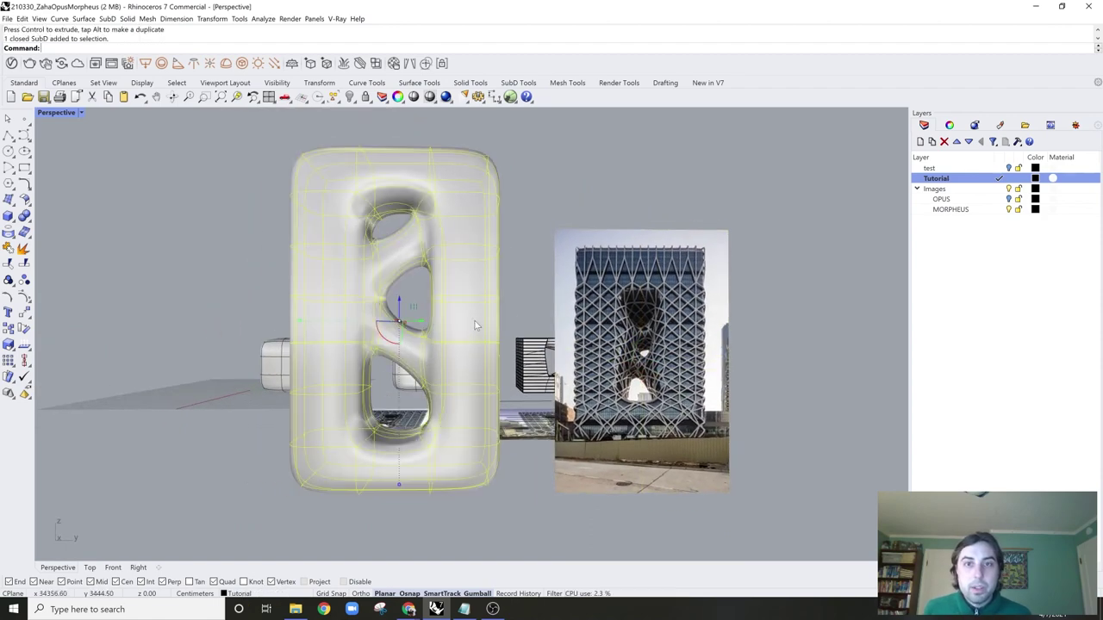
{"action": "key", "text": "Tab"}
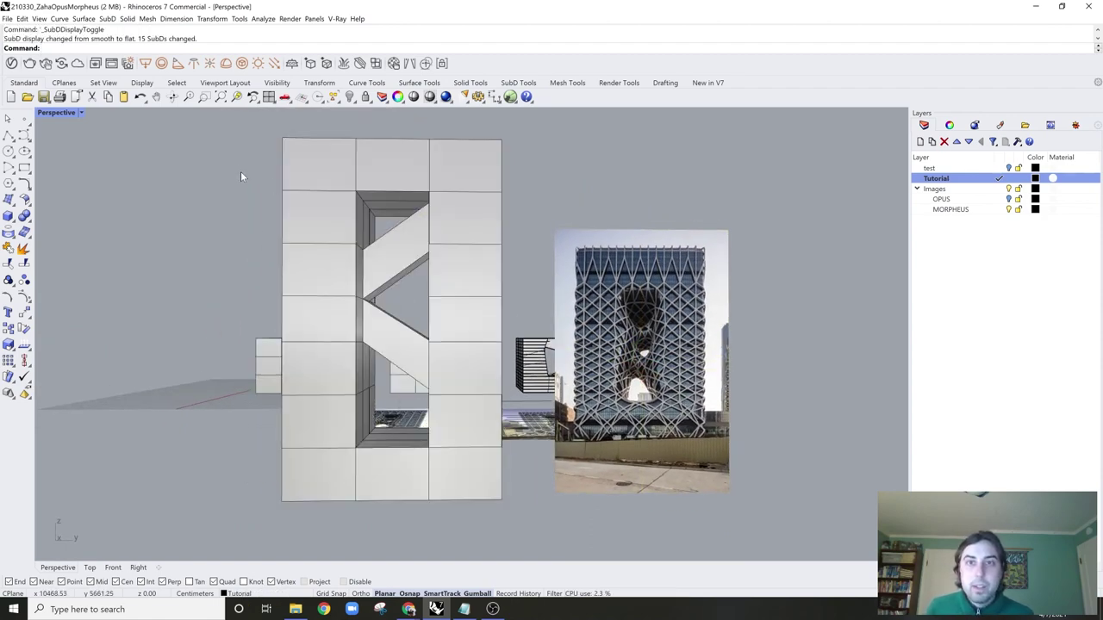
{"action": "left_click_drag", "start_coordinate": [239, 171], "coordinate": [569, 218]}
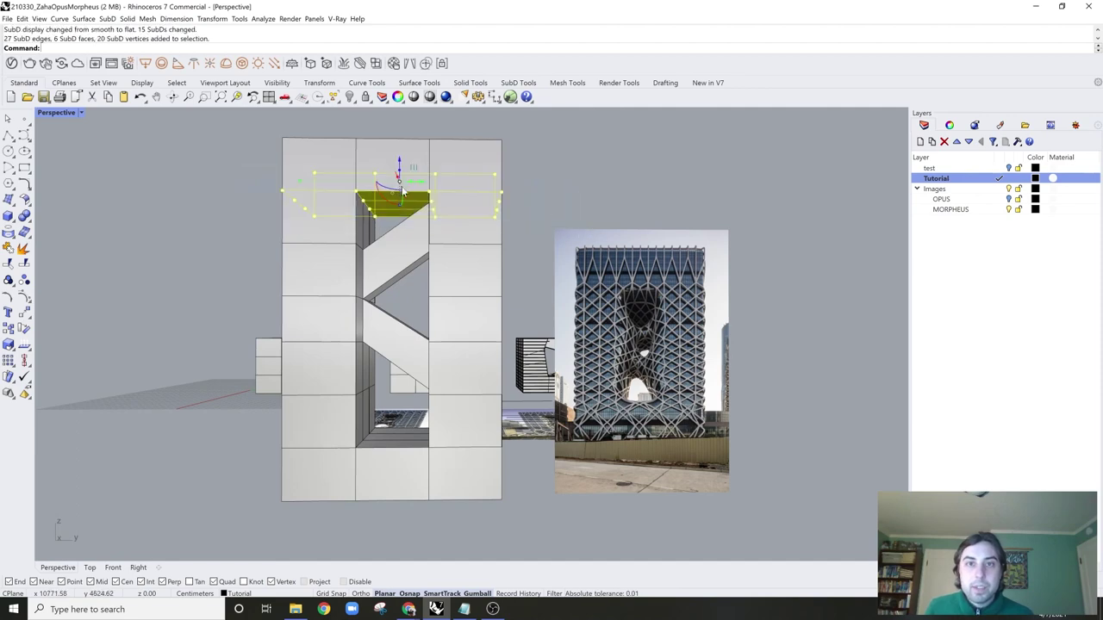
{"action": "right_click_drag", "start_coordinate": [541, 157], "coordinate": [561, 187]}
{"action": "key", "text": "Escape"}
{"action": "left_click_drag", "start_coordinate": [189, 203], "coordinate": [575, 229]}
{"action": "right_click_drag", "start_coordinate": [574, 229], "coordinate": [521, 227]}
{"action": "left_click_drag", "start_coordinate": [391, 189], "coordinate": [391, 208]}
{"action": "key", "text": "Tab"}
{"action": "right_click_drag", "start_coordinate": [529, 269], "coordinate": [532, 204]}
{"action": "key", "text": "Tab"}
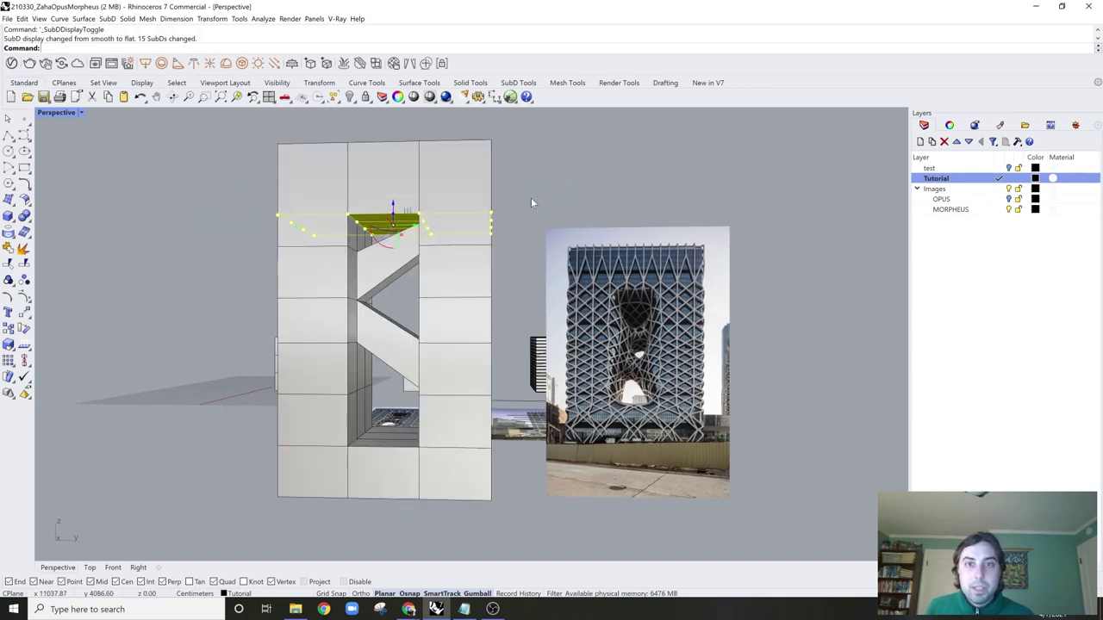
Step: Raise the row of vertices and edges at the opening's lower end and return the SubDs to smooth display
{"action": "key", "text": "Escape"}
{"action": "right_click_drag", "start_coordinate": [433, 382], "coordinate": [337, 390]}
{"action": "left_click_drag", "start_coordinate": [337, 395], "coordinate": [562, 429]}
{"action": "right_click_drag", "start_coordinate": [562, 428], "coordinate": [552, 402]}
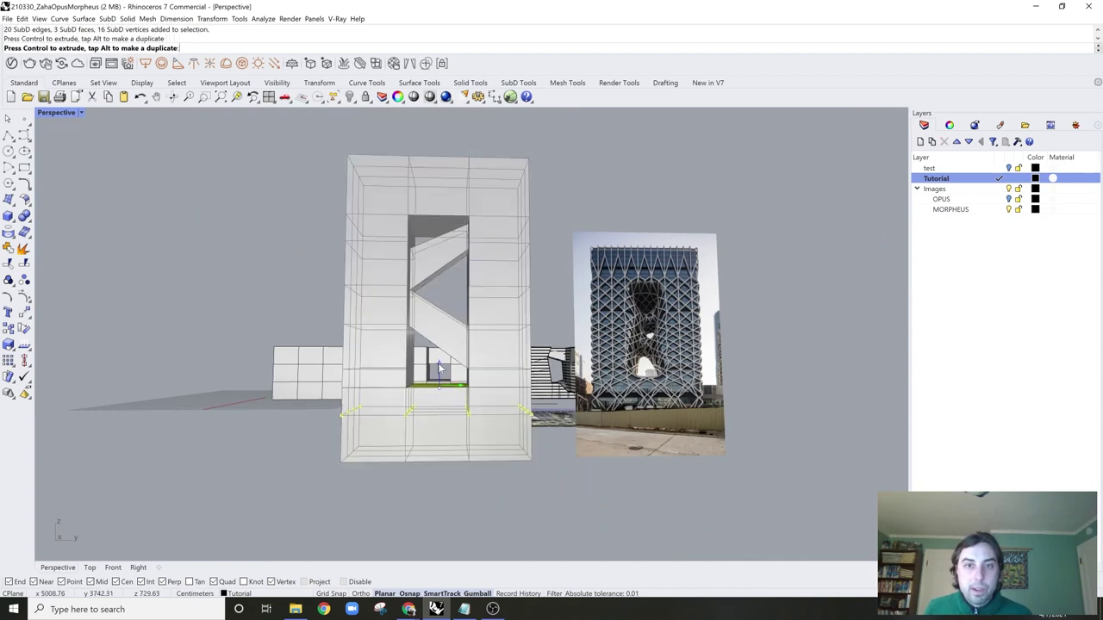
{"action": "key", "text": "Tab"}
{"action": "right_click_drag", "start_coordinate": [529, 357], "coordinate": [509, 346]}
{"action": "scroll", "coordinate": [523, 353], "scroll_direction": "up", "scroll_amount": 2}
{"action": "scroll", "coordinate": [506, 348], "scroll_direction": "up", "scroll_amount": 2}
{"action": "key", "text": "Escape"}
Step: Compare the tower's flat and smooth display with the photo, keeping the perspective field of view at 30
{"action": "right_click_drag", "start_coordinate": [554, 209], "coordinate": [541, 249]}
{"action": "key", "text": "Tab"}
{"action": "key", "text": "Tab"}
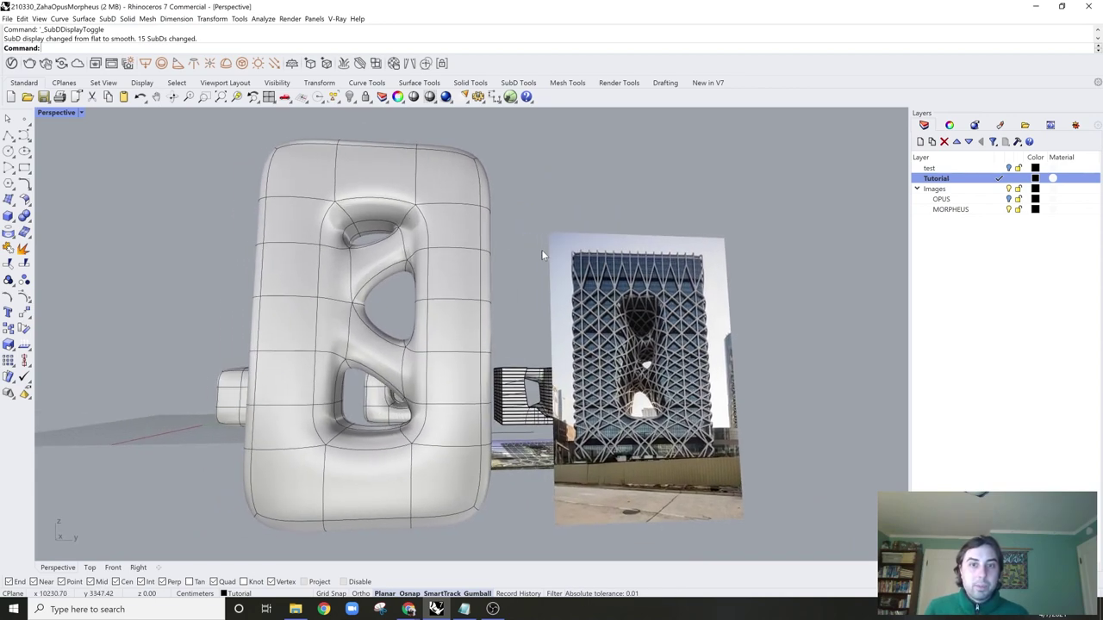
{"action": "key", "text": "Return"}
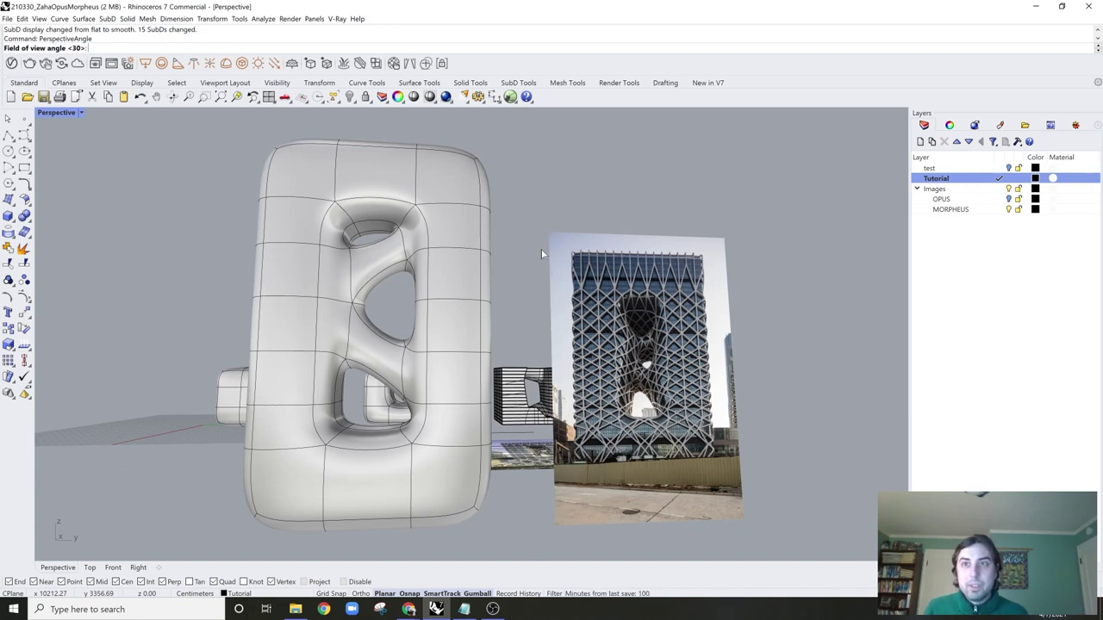
{"action": "key", "text": "Return"}
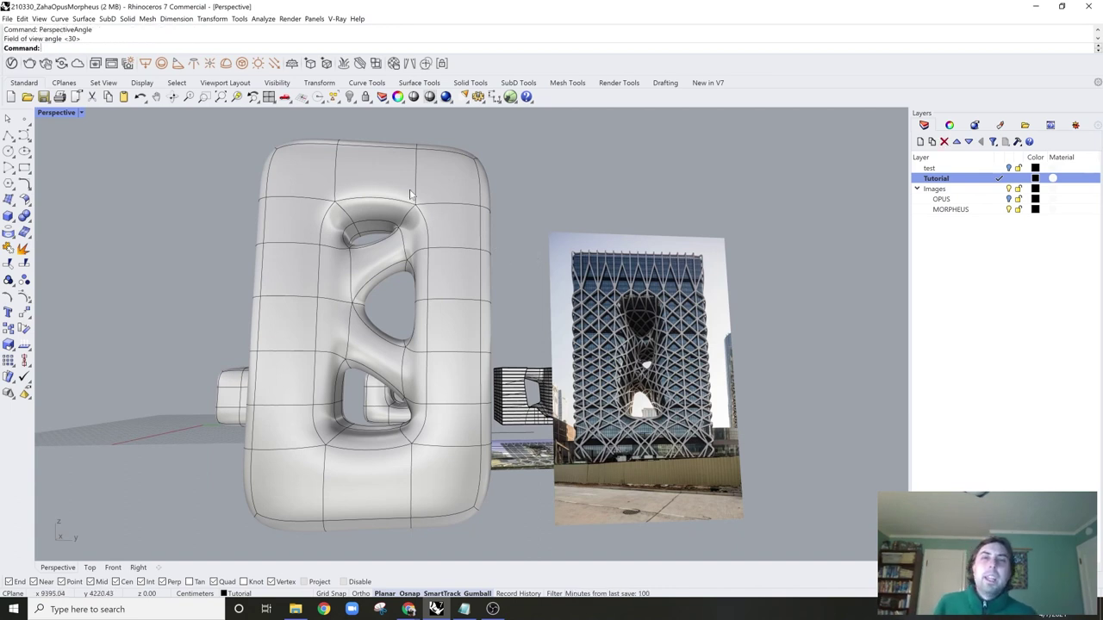
Step: Select the outer edge chains framing the tower's front face
{"action": "double_click", "coordinate": [270, 160], "text": "ctrl+shift"}
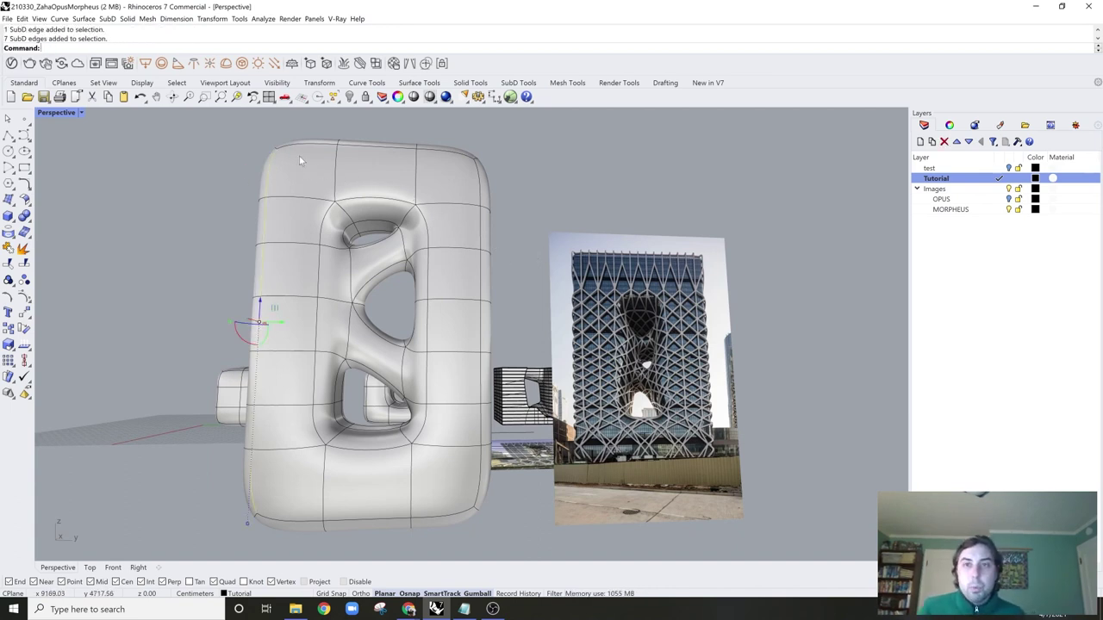
{"action": "mouse_move", "coordinate": [299, 156]}
{"action": "right_mouse_down"}
{"action": "mouse_move", "coordinate": [345, 161]}
{"action": "mouse_move", "coordinate": [306, 147]}
{"action": "right_mouse_up"}
{"action": "double_click", "coordinate": [316, 143], "text": "ctrl+shift"}
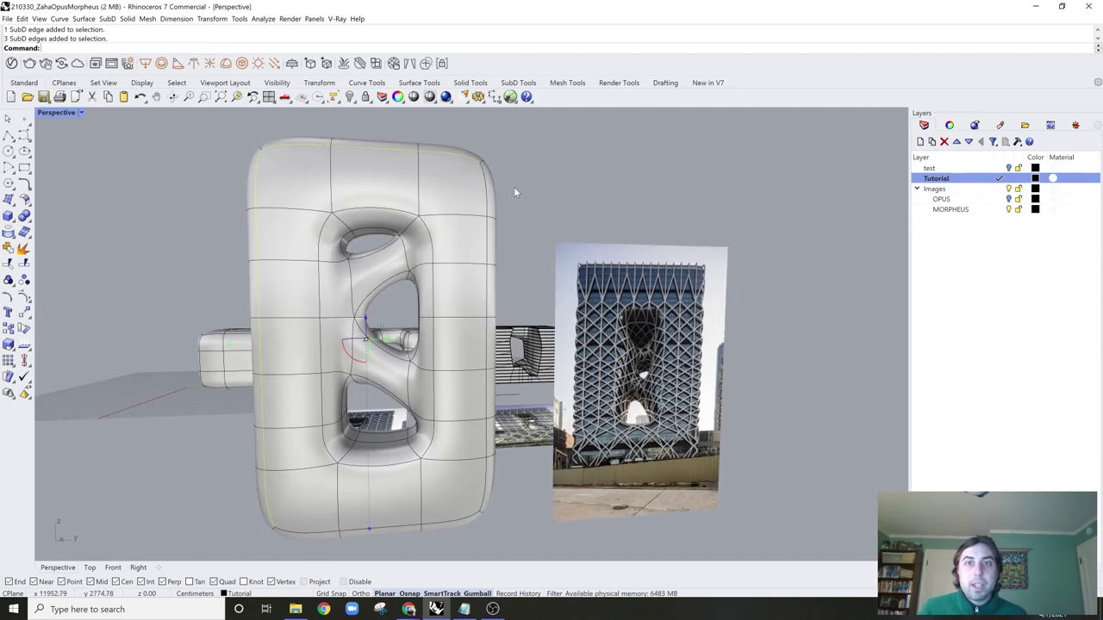
{"action": "double_click", "coordinate": [487, 197], "text": "ctrl+shift"}
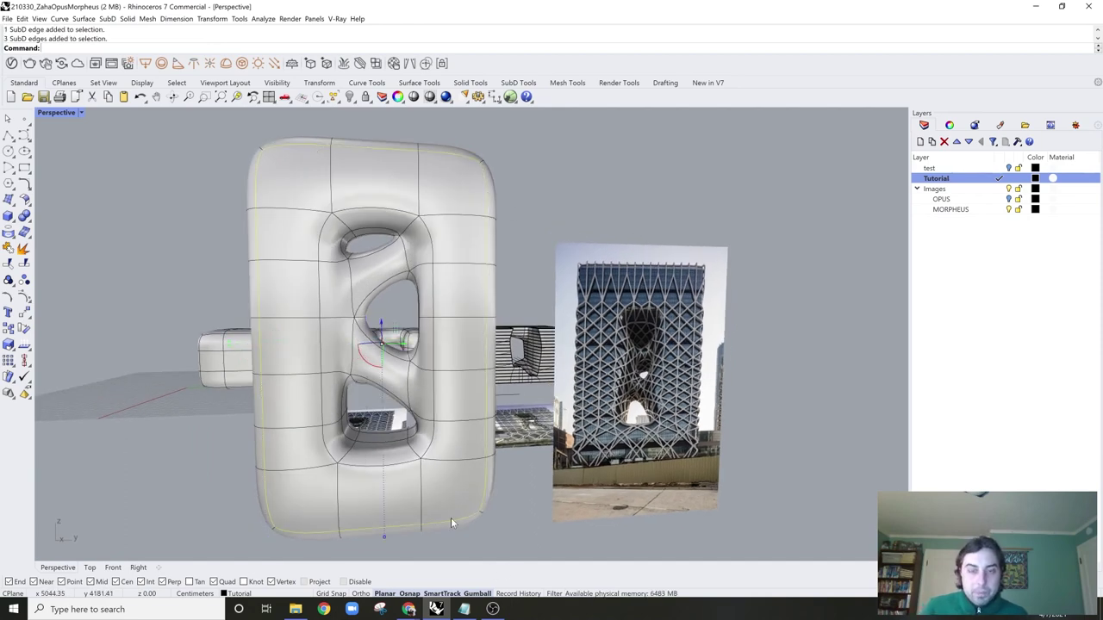
Step: Add the outer edge chains framing the tower's rear face to the selection
{"action": "right_click_drag", "start_coordinate": [450, 518], "coordinate": [559, 480]}
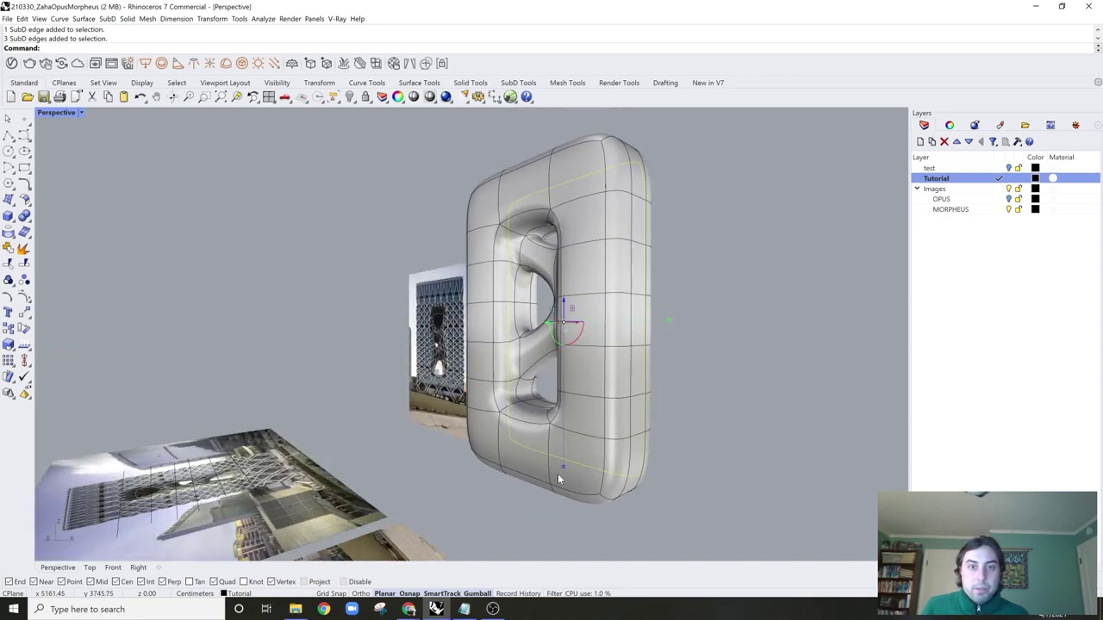
{"action": "double_click", "coordinate": [583, 491], "text": "ctrl+shift"}
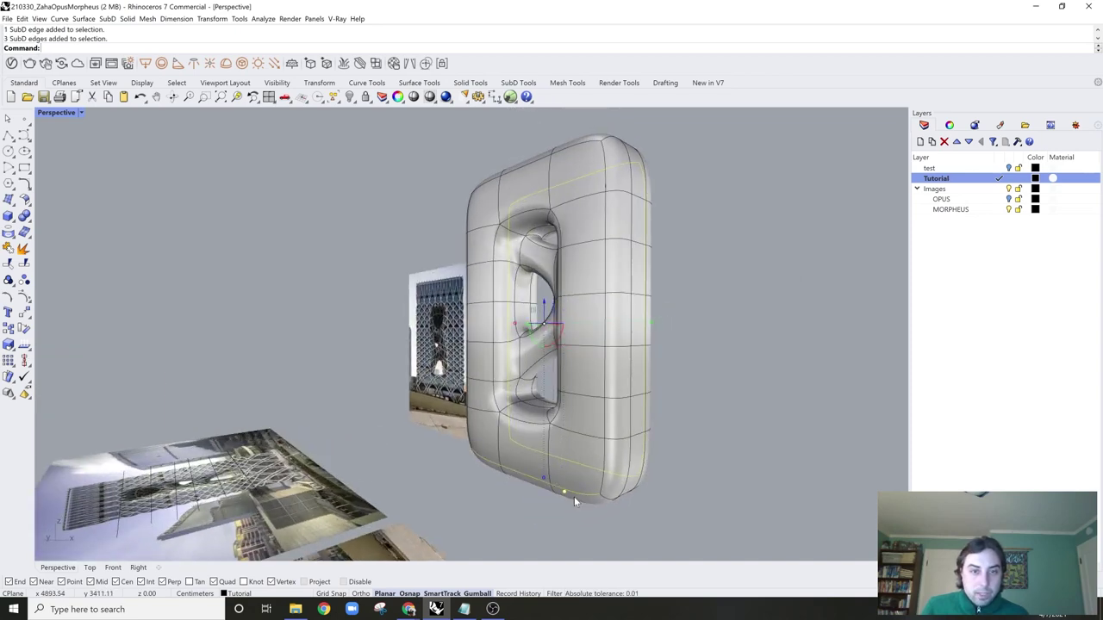
{"action": "left_click", "coordinate": [563, 492], "text": "ctrl"}
{"action": "double_click", "coordinate": [605, 461], "text": "ctrl+shift"}
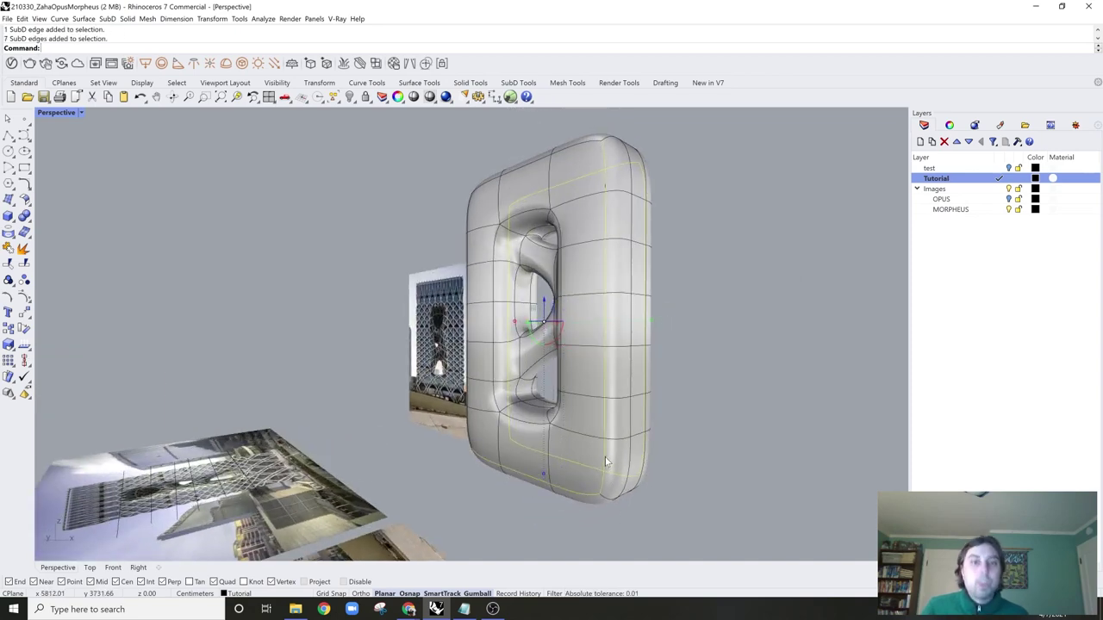
{"action": "right_click_drag", "start_coordinate": [570, 269], "coordinate": [431, 220]}
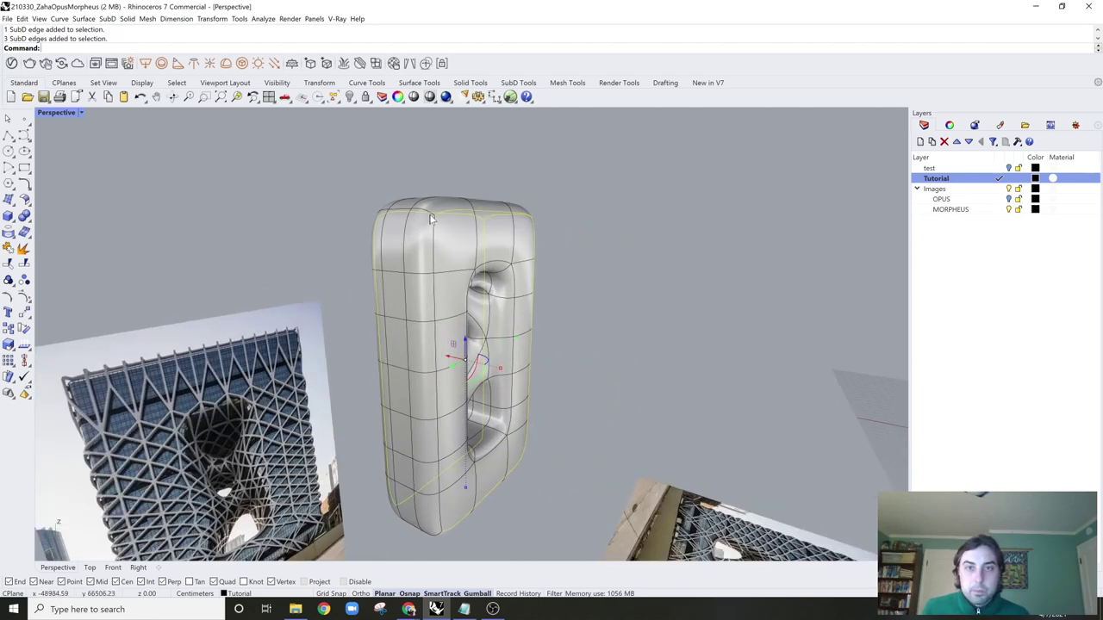
{"action": "double_click", "coordinate": [428, 212], "text": "shift"}
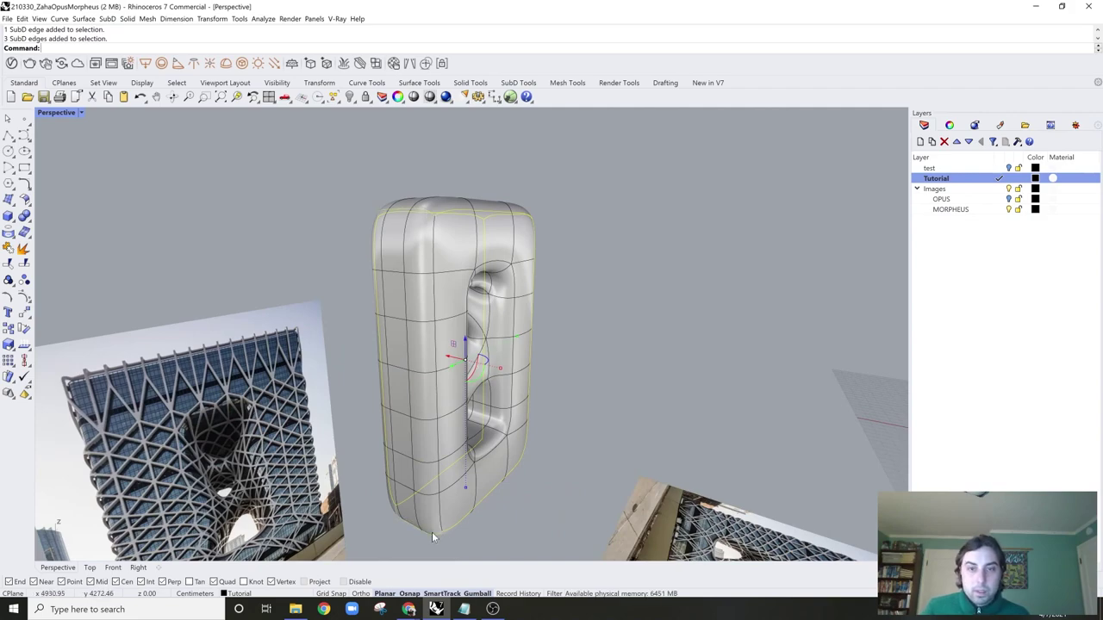
{"action": "right_click_drag", "start_coordinate": [434, 537], "coordinate": [480, 440]}
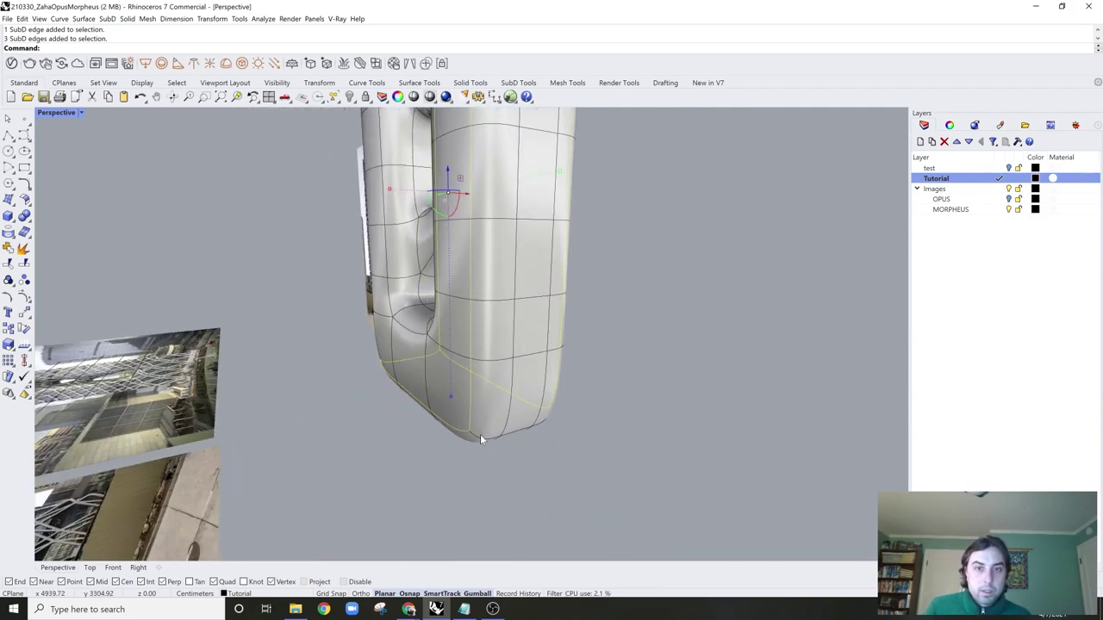
{"action": "scroll", "coordinate": [502, 439], "scroll_direction": "down", "scroll_amount": 6}
{"action": "right_click_drag", "start_coordinate": [566, 429], "coordinate": [466, 428]}
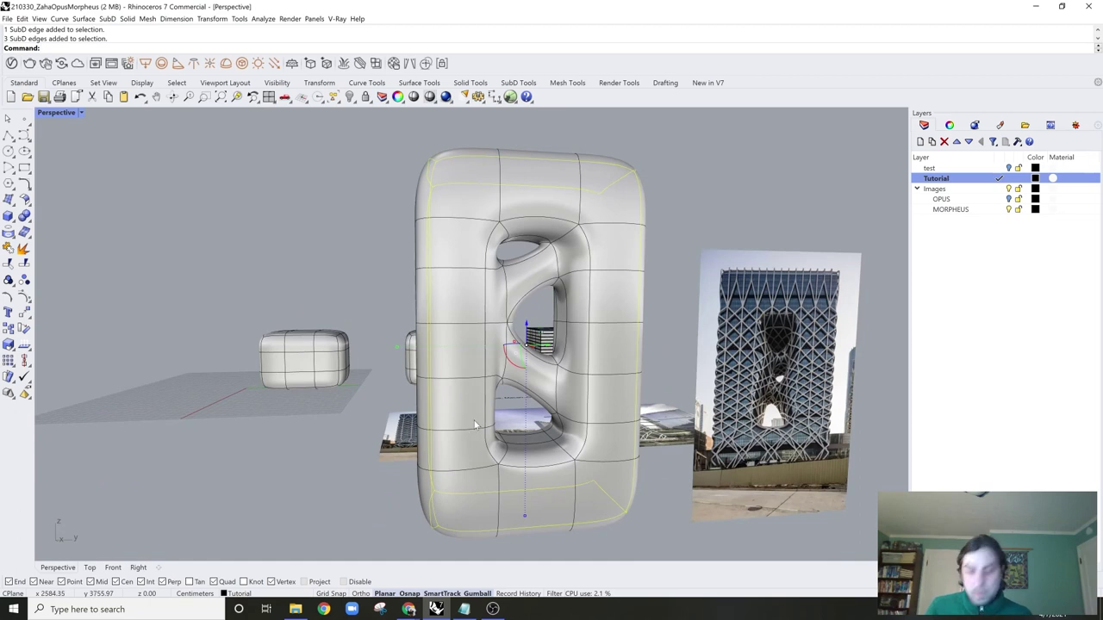
Step: Start a bevel on the selected edges with two segments, previewed in flat display
{"action": "key", "text": "Return"}
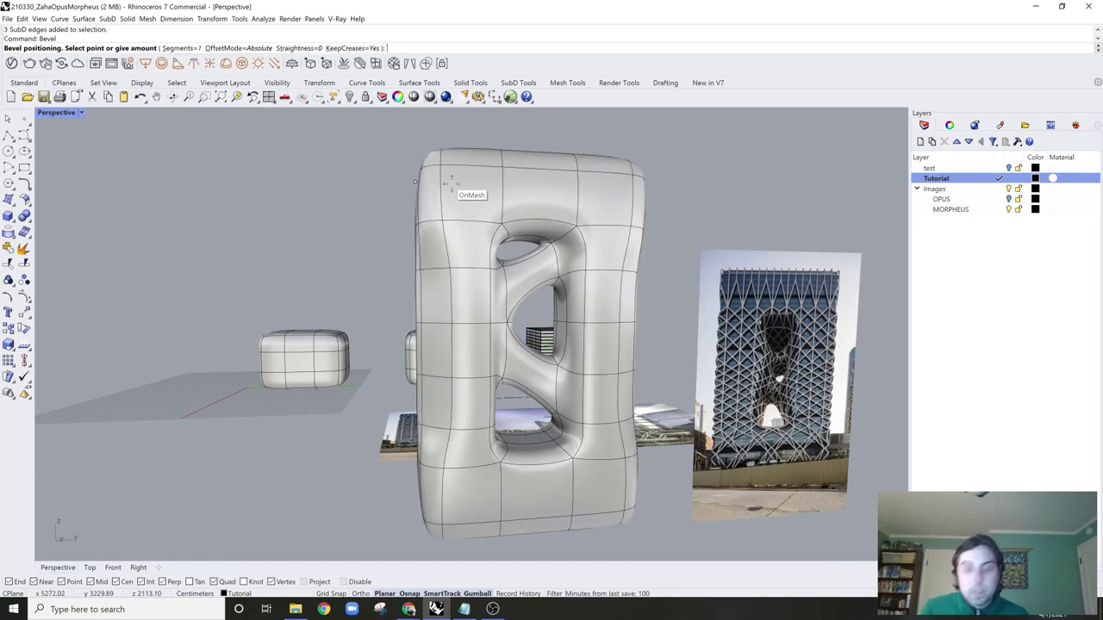
{"action": "key", "text": "Tab"}
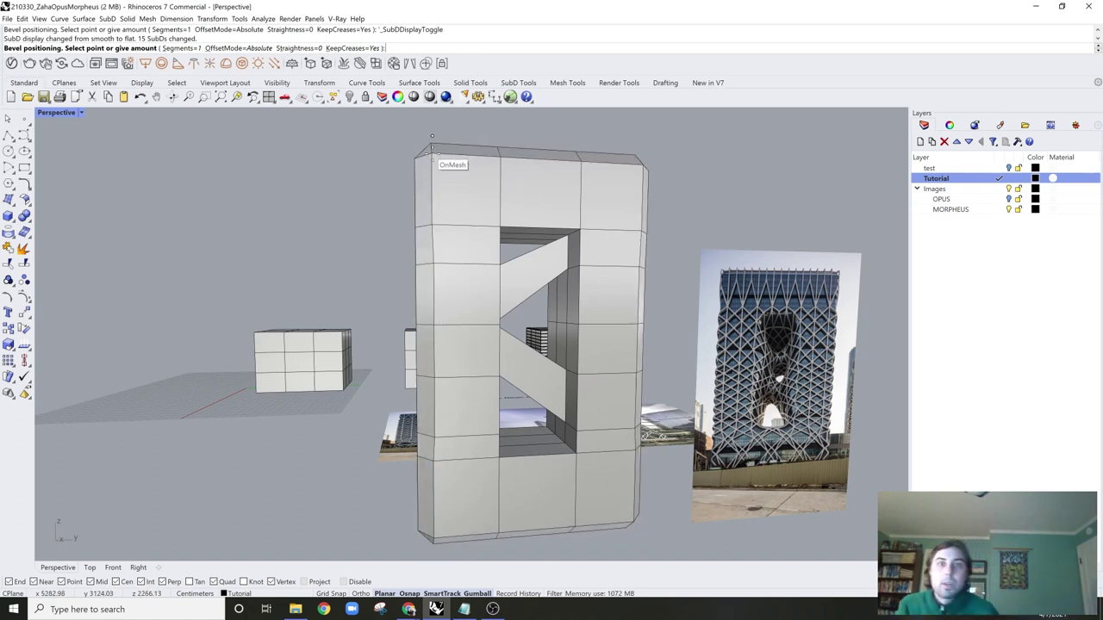
{"action": "scroll", "coordinate": [432, 136], "scroll_direction": "up", "scroll_amount": 3}
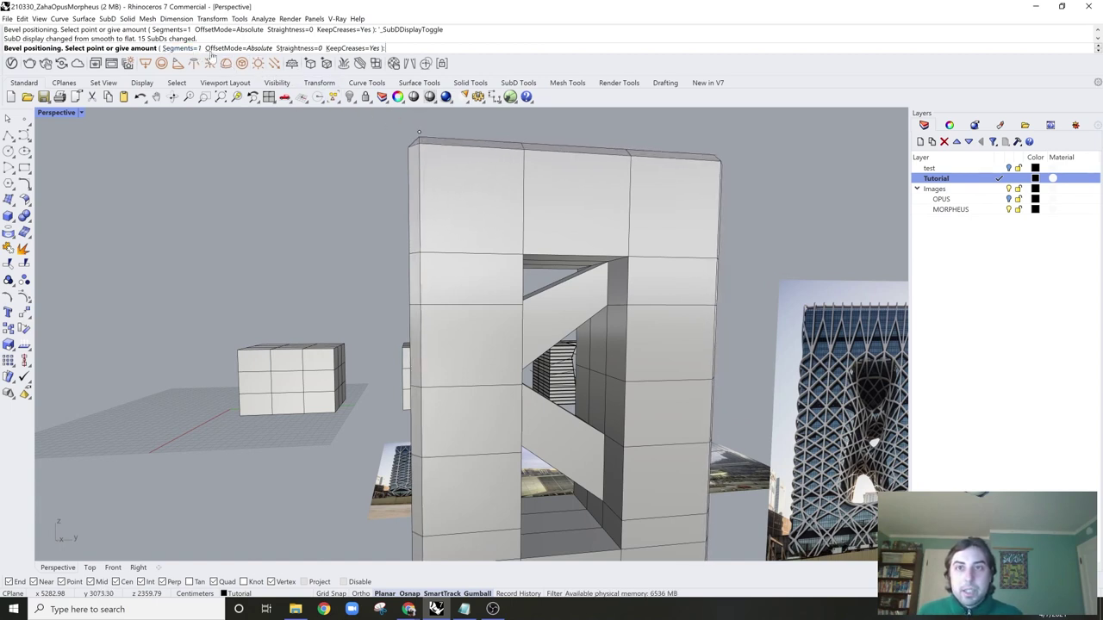
{"action": "left_click", "coordinate": [189, 48]}
{"action": "type", "text": "2"}
{"action": "key", "text": "Return"}
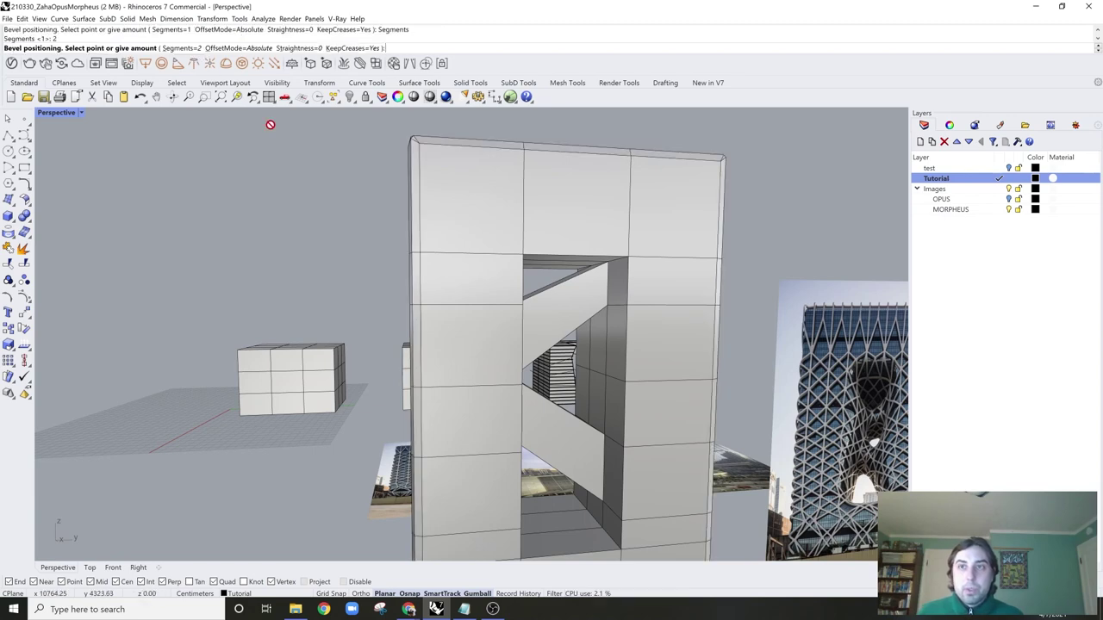
Step: Try the bevel with its offset mode set to Proportional and examine how the corners deform
{"action": "right_click_drag", "start_coordinate": [438, 177], "coordinate": [498, 178]}
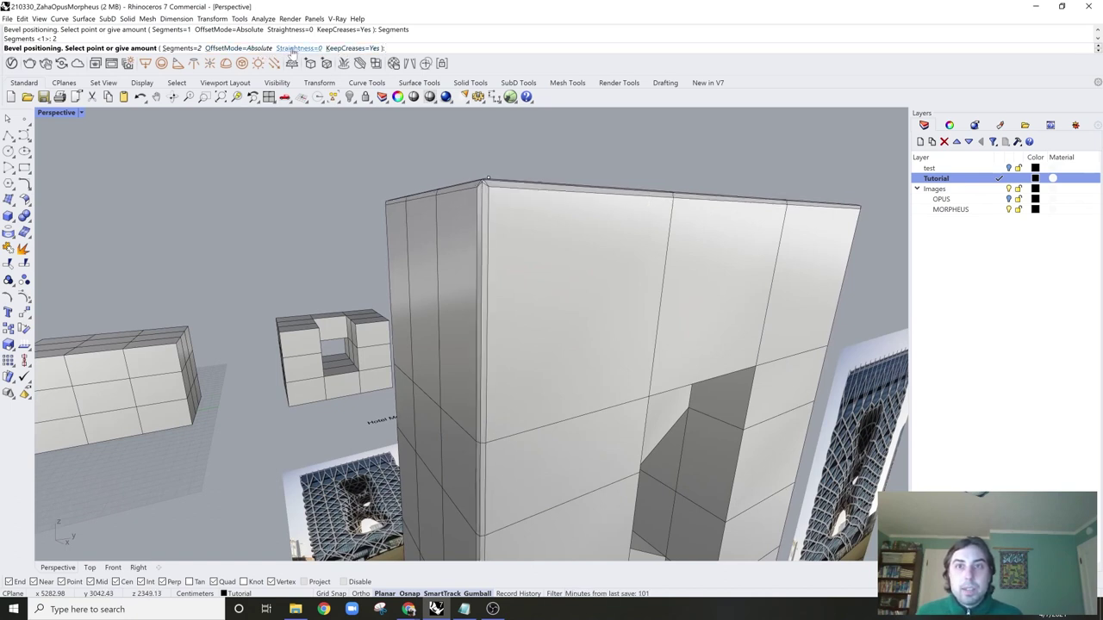
{"action": "left_click", "coordinate": [262, 48]}
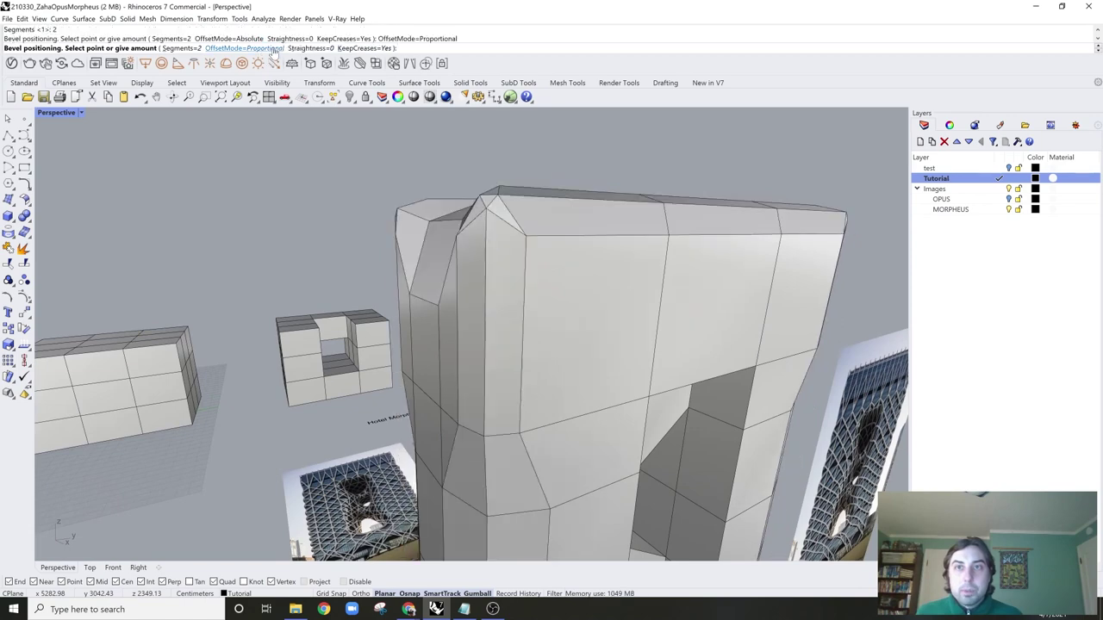
{"action": "scroll", "coordinate": [522, 241], "scroll_direction": "down", "scroll_amount": 1}
{"action": "right_click_drag", "start_coordinate": [527, 241], "coordinate": [483, 234]}
{"action": "scroll", "coordinate": [476, 228], "scroll_direction": "down", "scroll_amount": 1}
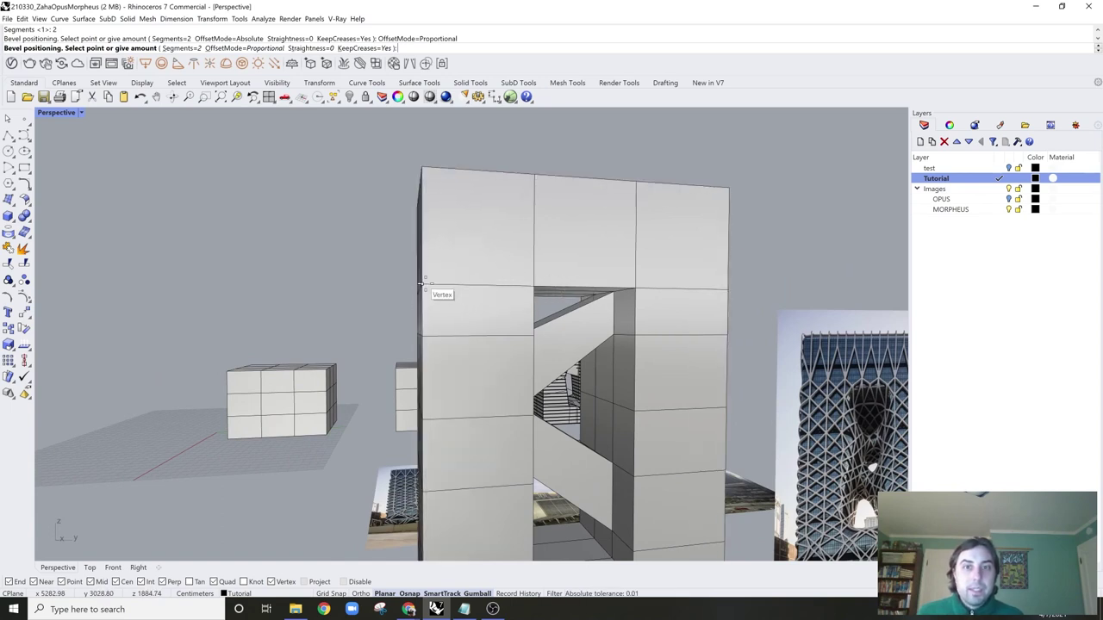
{"action": "right_click_drag", "start_coordinate": [422, 285], "coordinate": [473, 272]}
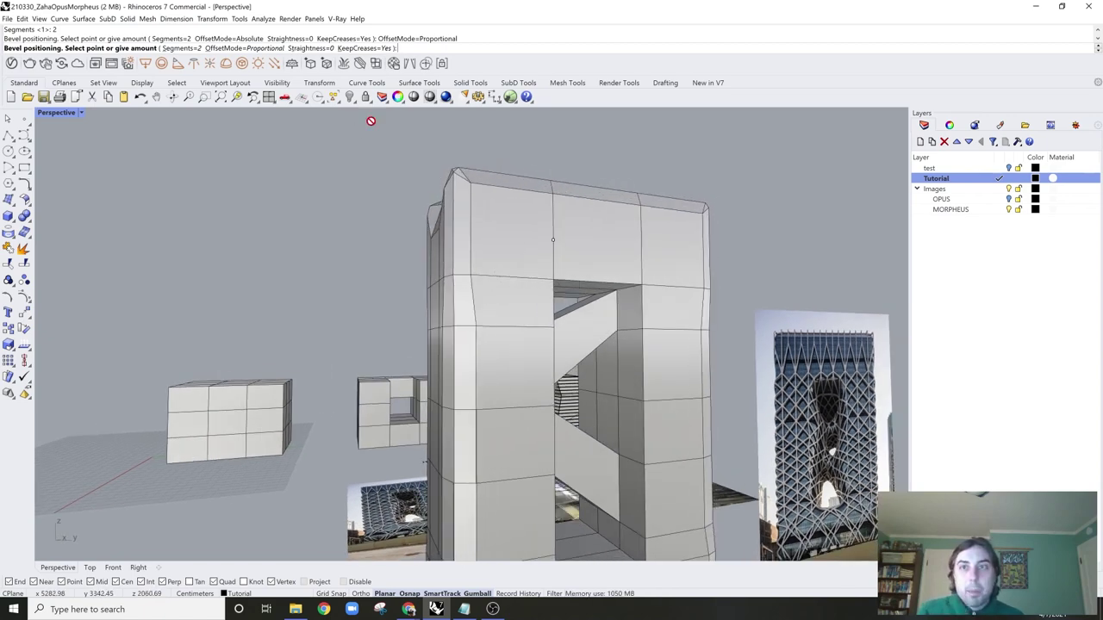
{"action": "right_click_drag", "start_coordinate": [529, 179], "coordinate": [517, 184]}
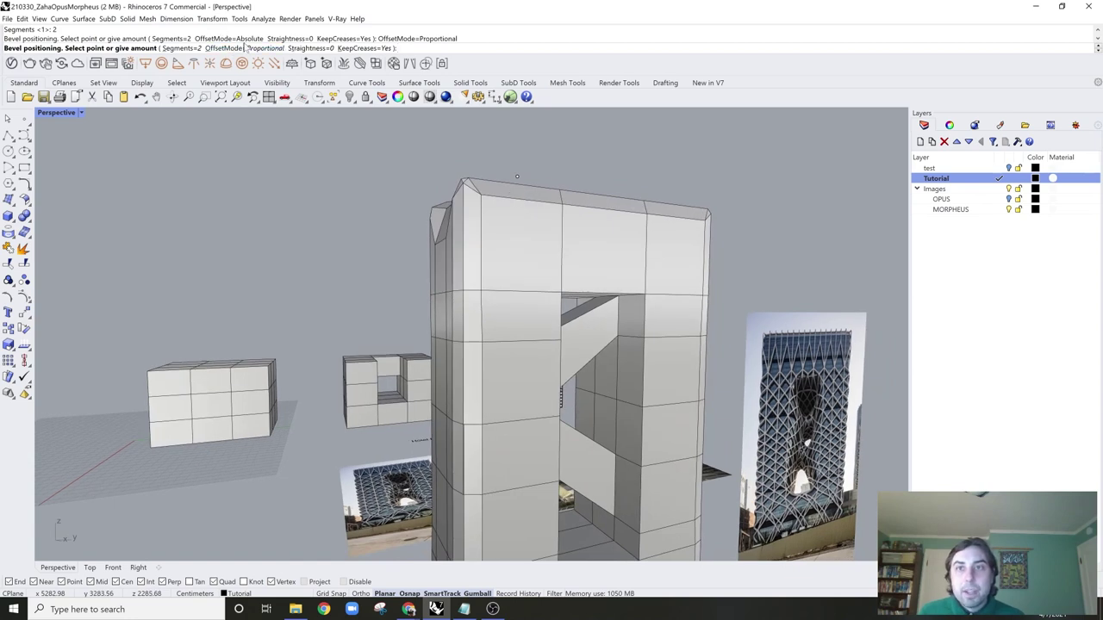
Step: Set the bevel's offset mode to Absolute and place a narrow bevel along the tower's outer edges
{"action": "left_click", "coordinate": [245, 49]}
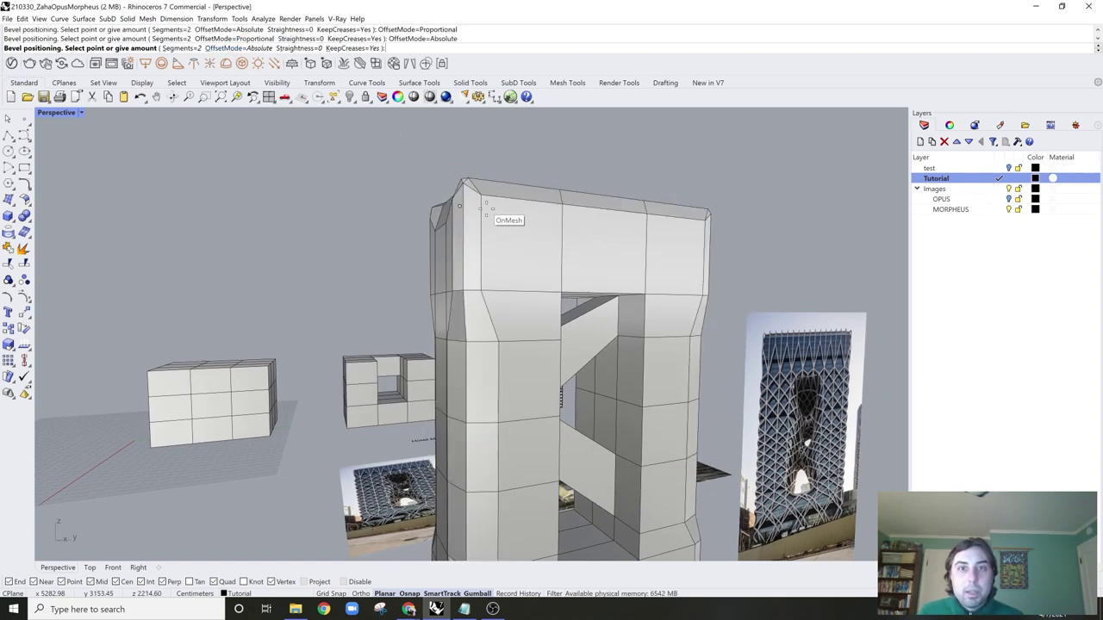
{"action": "scroll", "coordinate": [465, 190], "scroll_direction": "up", "scroll_amount": 3}
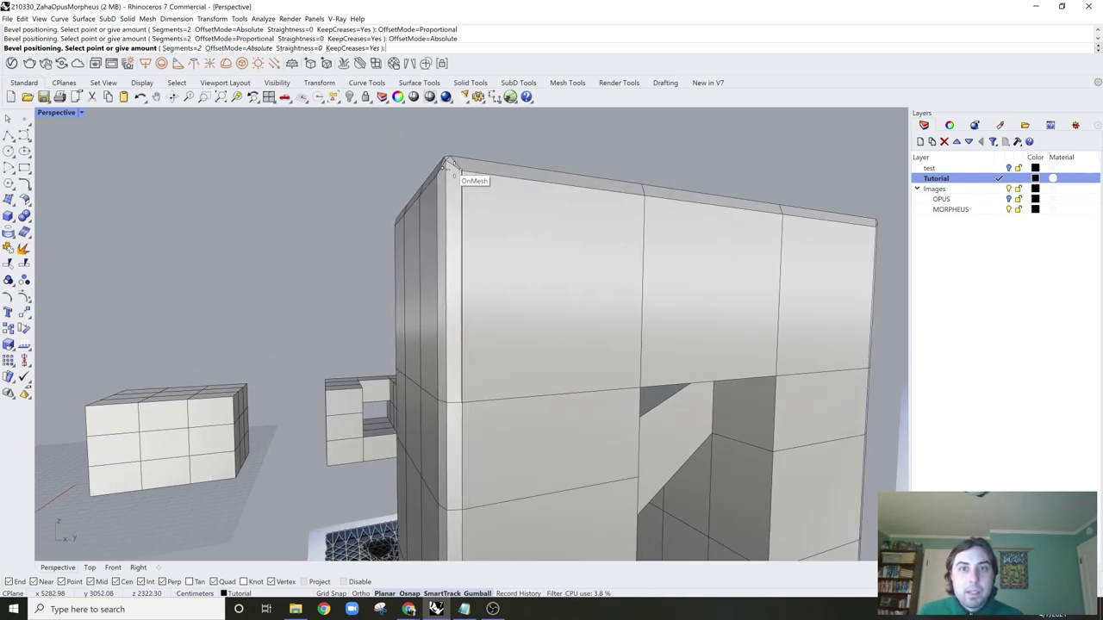
{"action": "left_click", "coordinate": [457, 174]}
Step: Examine the bevelled edges in smooth display and undo the bevel
{"action": "scroll", "coordinate": [456, 175], "scroll_direction": "down", "scroll_amount": 10}
{"action": "right_click_drag", "start_coordinate": [508, 178], "coordinate": [487, 236]}
{"action": "scroll", "coordinate": [539, 207], "scroll_direction": "up", "scroll_amount": 3}
{"action": "key", "text": "Tab"}
{"action": "scroll", "coordinate": [440, 147], "scroll_direction": "up", "scroll_amount": 4}
{"action": "key", "text": "ctrl+z"}
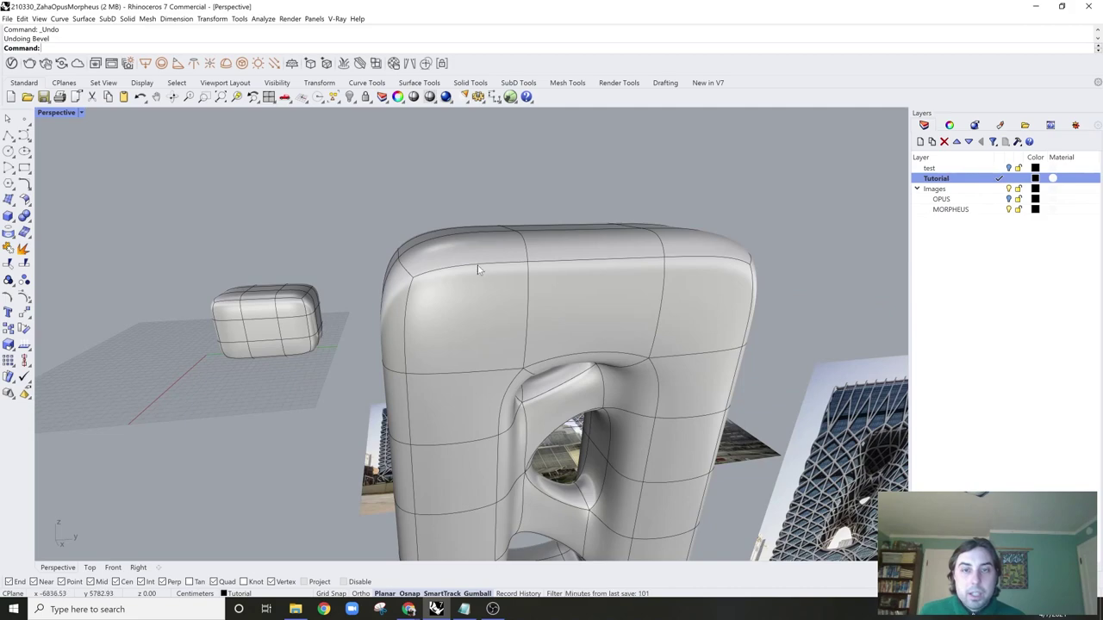
Step: Reselect the tower's previously selected outer edges and add one more outer edge loop to the selection
{"action": "key", "text": "Return"}
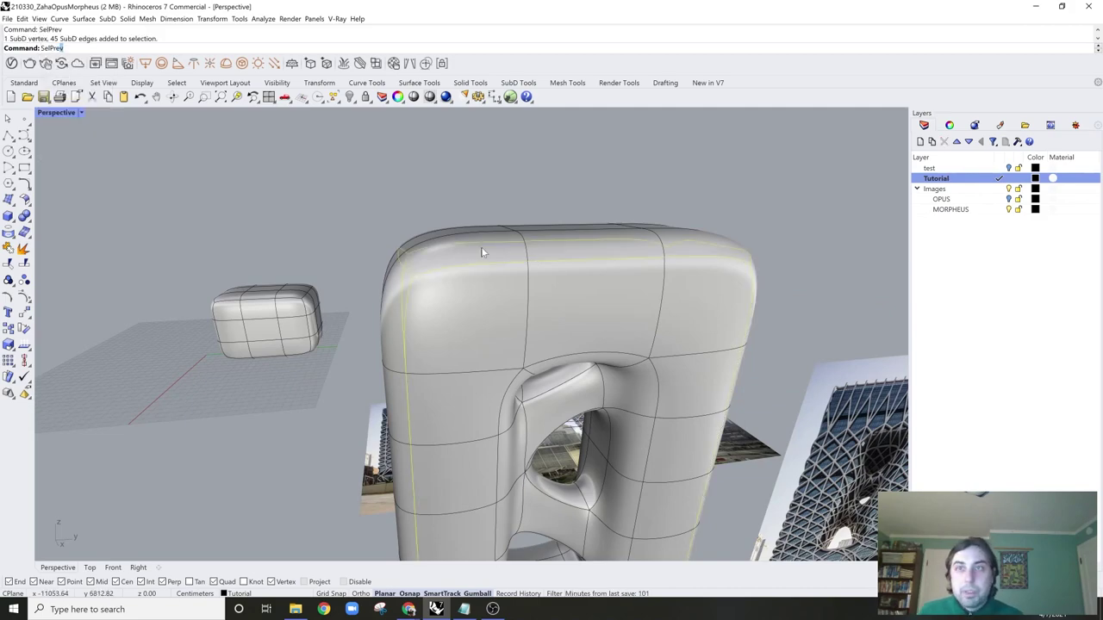
{"action": "right_click_drag", "start_coordinate": [483, 251], "coordinate": [607, 298]}
{"action": "double_click", "coordinate": [484, 242], "text": "ctrl+shift"}
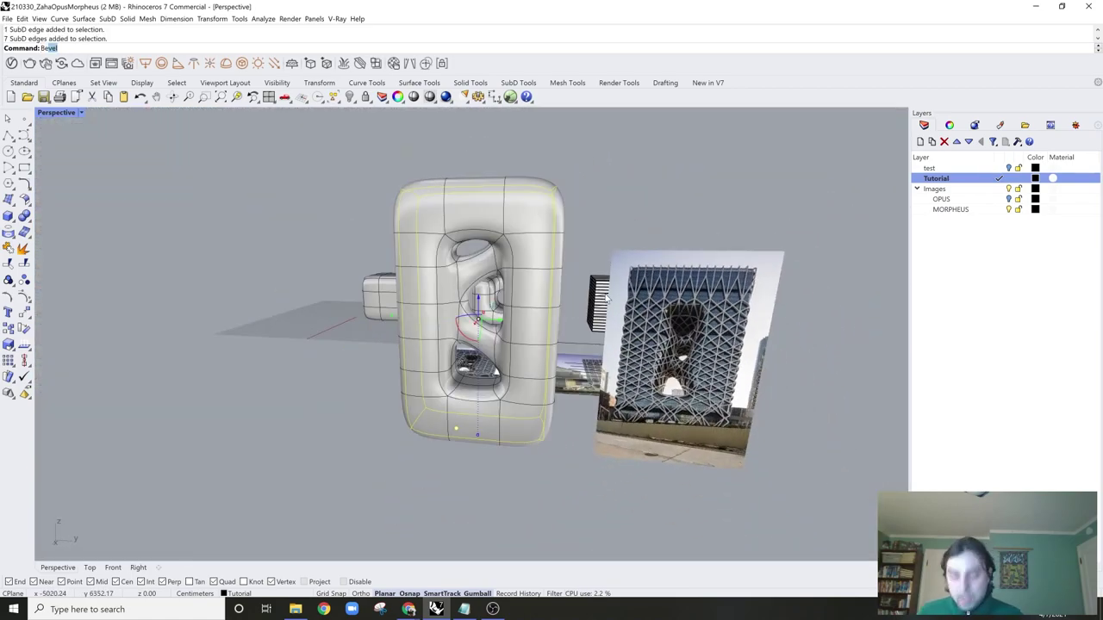
Step: Bevel the selected outer edges with one segment and Absolute offset, placing a narrow bevel at the corner in flat display
{"action": "key", "text": "Return"}
{"action": "left_click", "coordinate": [177, 49]}
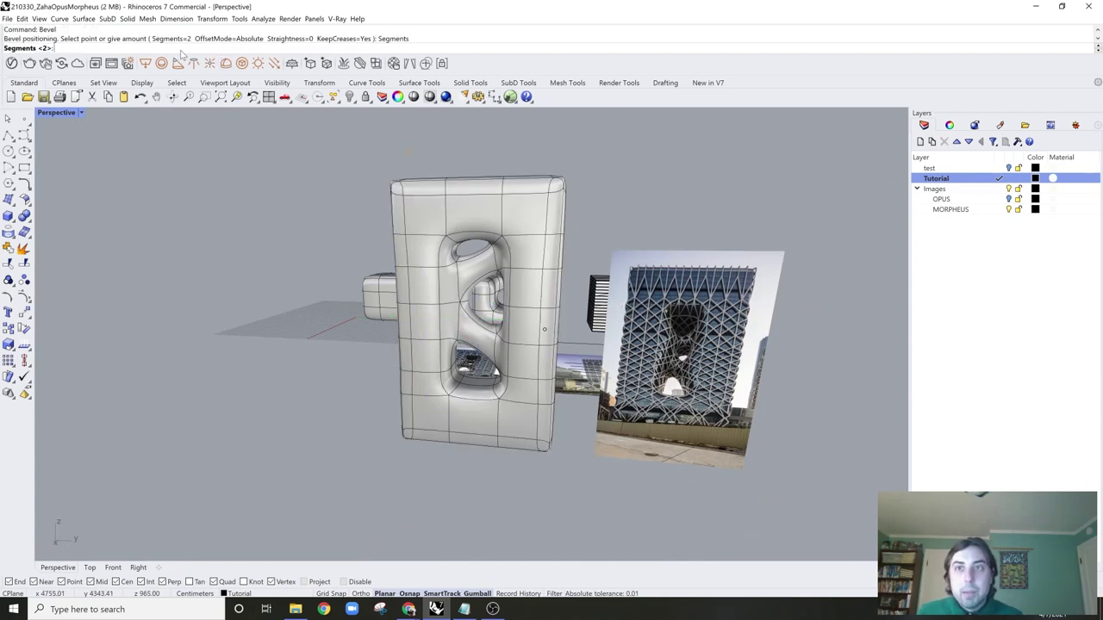
{"action": "key", "text": "Return"}
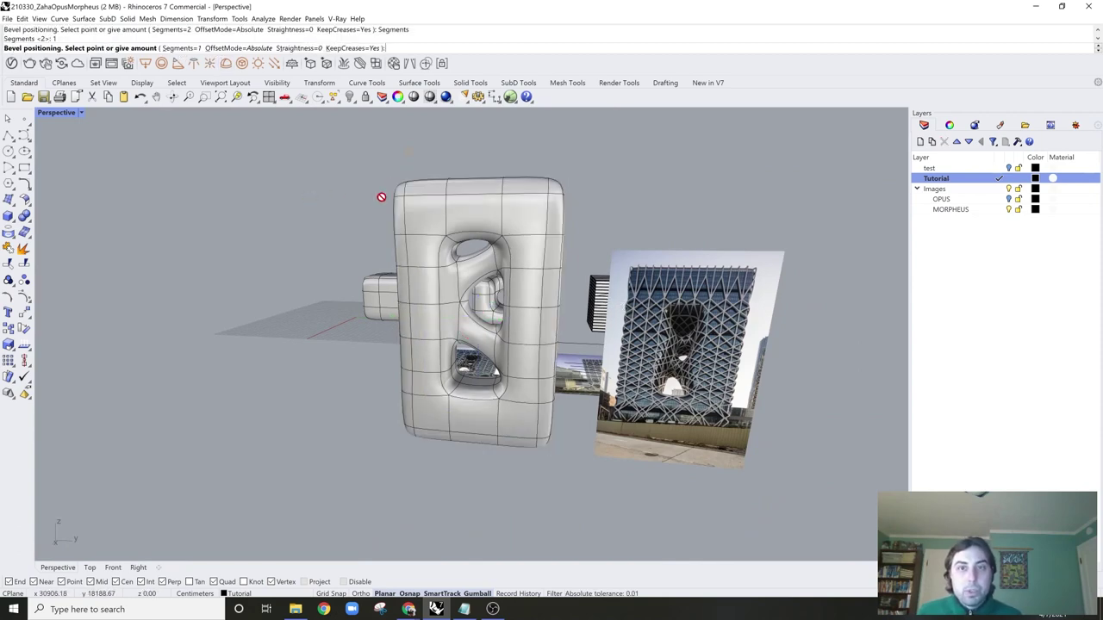
{"action": "right_click_drag", "start_coordinate": [382, 197], "coordinate": [448, 190]}
{"action": "scroll", "coordinate": [422, 194], "scroll_direction": "up", "scroll_amount": 3}
{"action": "key", "text": "Tab"}
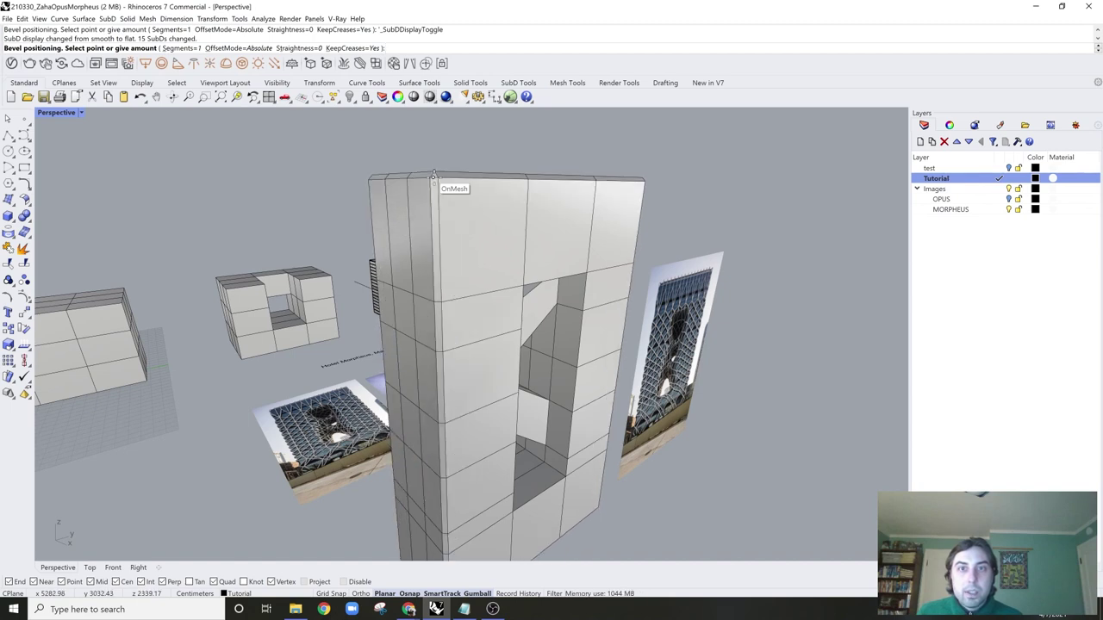
{"action": "key", "text": "Tab"}
{"action": "key", "text": "Tab"}
{"action": "key", "text": "Return"}
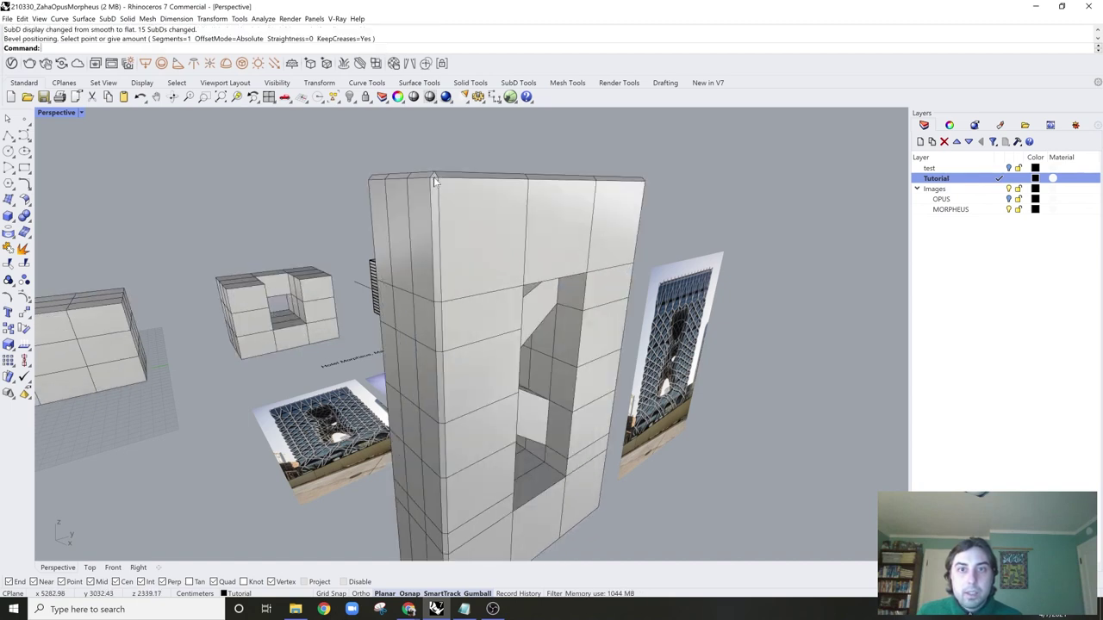
Step: Examine the bevelled tower in smooth display and compare its front face with the reference photo
{"action": "key", "text": "Tab"}
{"action": "right_click_drag", "start_coordinate": [433, 177], "coordinate": [457, 145]}
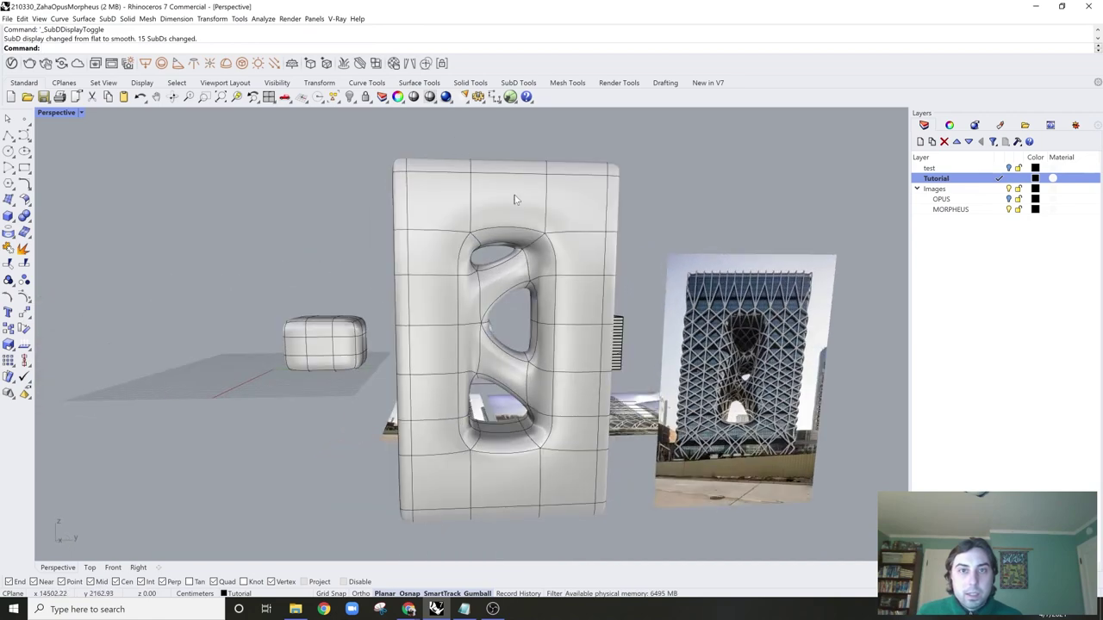
{"action": "right_click_drag", "start_coordinate": [514, 200], "coordinate": [492, 207]}
{"action": "right_click_drag", "start_coordinate": [427, 242], "coordinate": [379, 241], "text": "shift"}
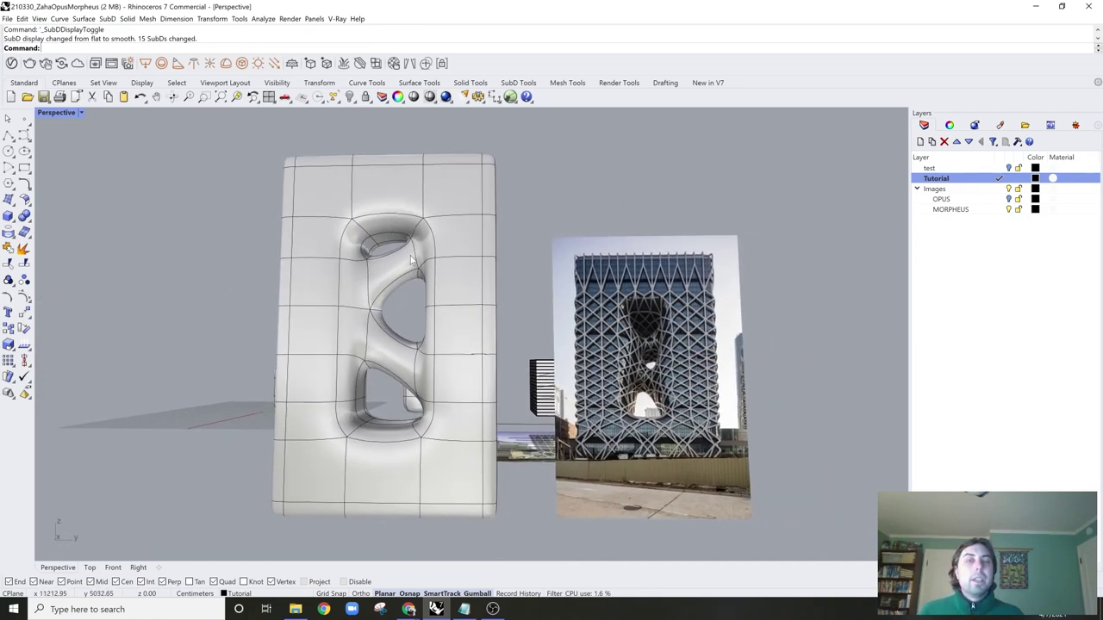
{"action": "left_click", "coordinate": [317, 303], "text": "ctrl+shift"}
{"action": "left_click", "coordinate": [276, 306]}
{"action": "right_click_drag", "start_coordinate": [274, 305], "coordinate": [274, 307]}
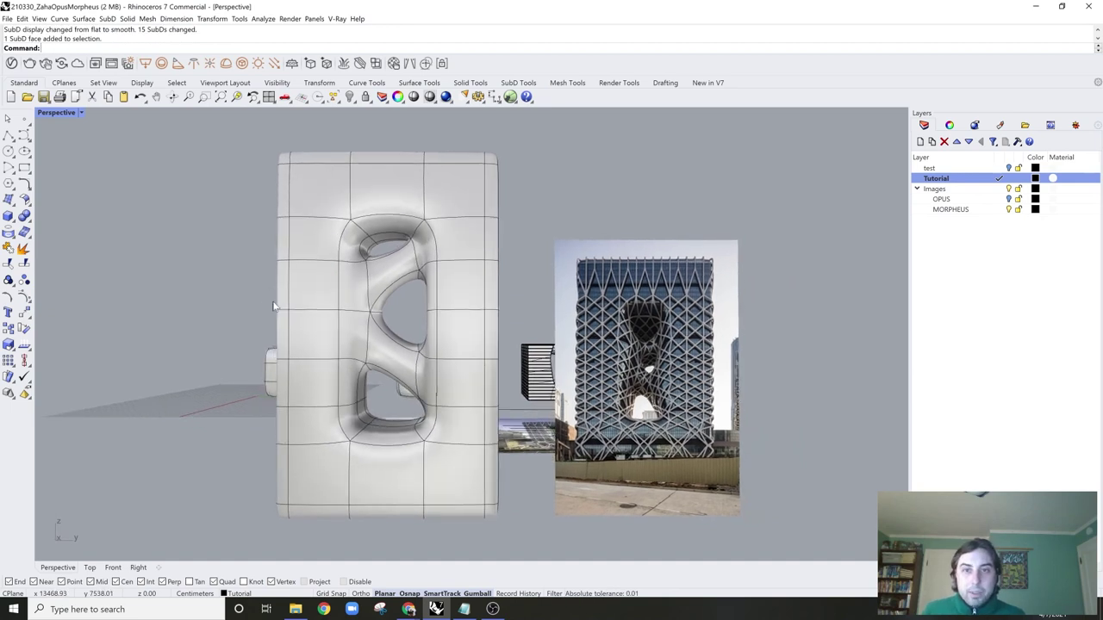
Step: Select the mid-height edges and vertices around the tower's right leg and move them down beside the middle opening
{"action": "left_click_drag", "start_coordinate": [397, 324], "coordinate": [457, 341], "text": "ctrl+shift"}
{"action": "left_click", "coordinate": [404, 297]}
{"action": "right_click_drag", "start_coordinate": [517, 288], "coordinate": [592, 348]}
{"action": "right_click_drag", "start_coordinate": [536, 291], "coordinate": [517, 305]}
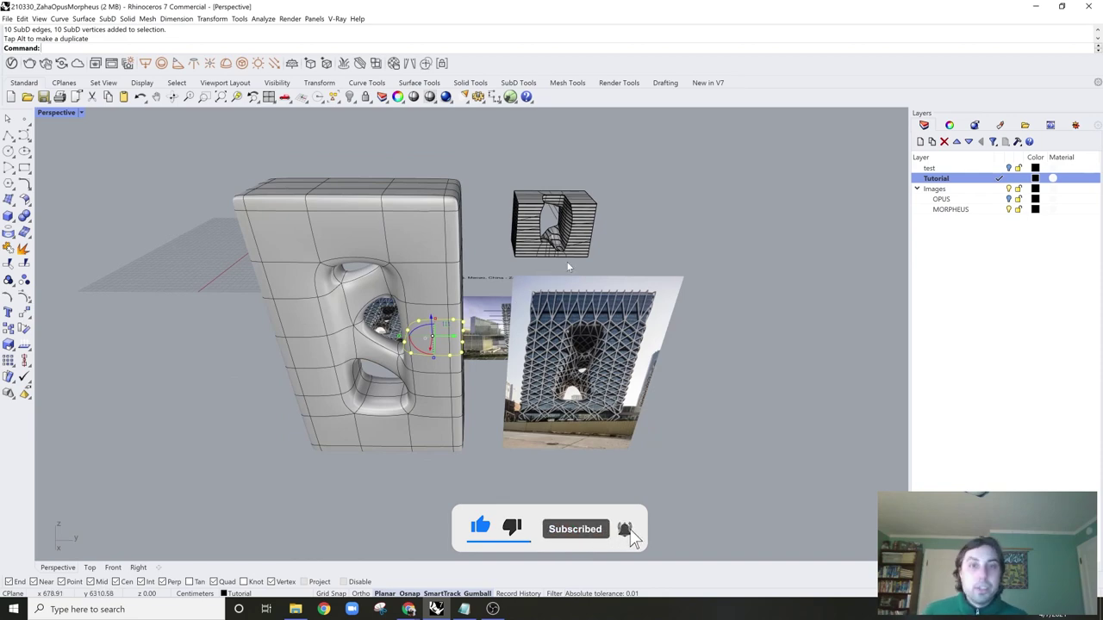
{"action": "right_click_drag", "start_coordinate": [566, 262], "coordinate": [598, 287]}
{"action": "right_click_drag", "start_coordinate": [413, 329], "coordinate": [486, 306]}
{"action": "scroll", "coordinate": [489, 319], "scroll_direction": "up", "scroll_amount": 2}
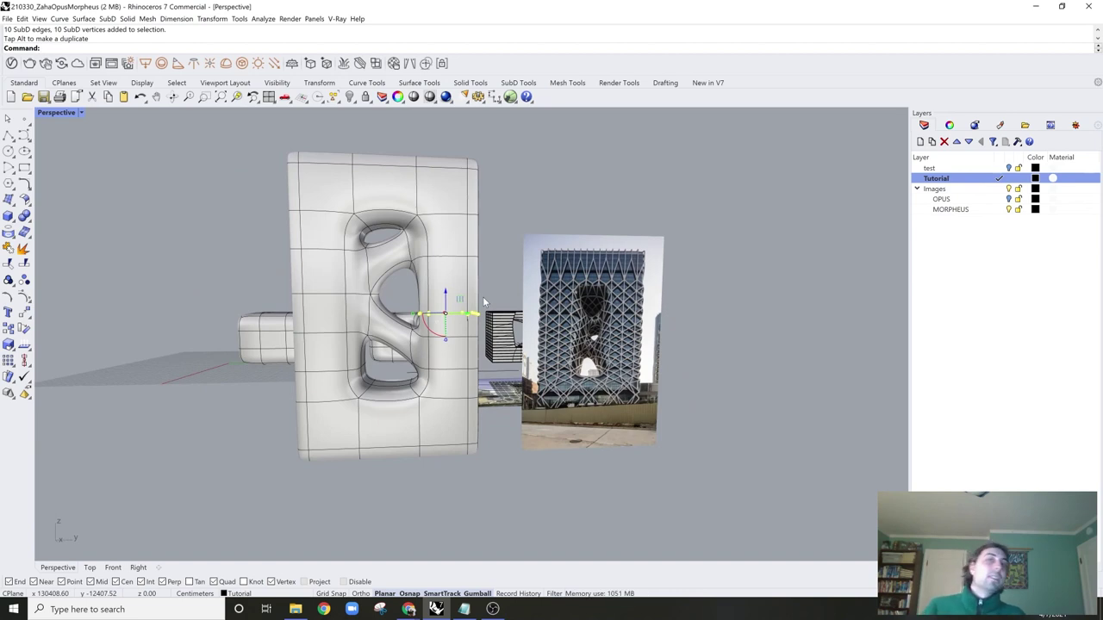